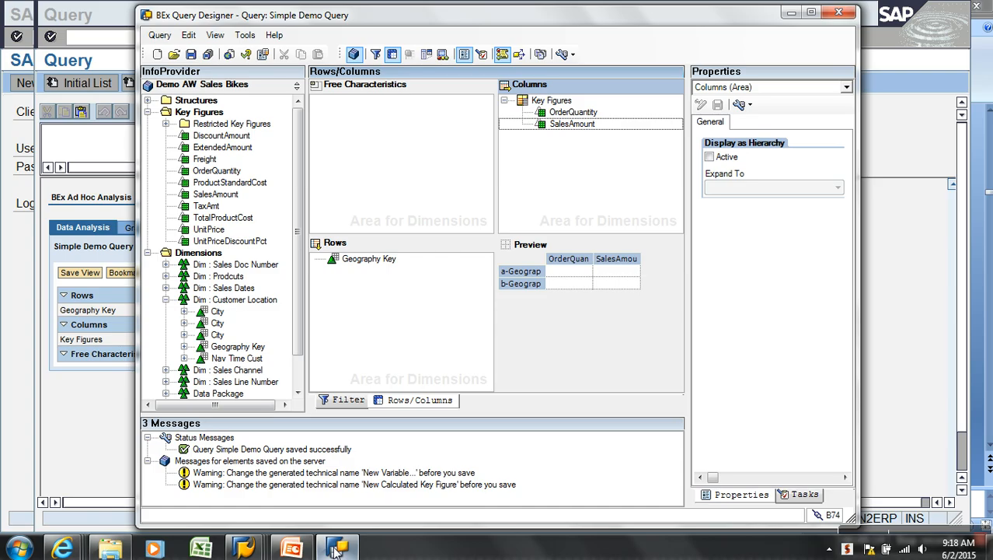
# Minimize the Query Designer and switch to the Data Warehousing Workbench: Modeling session
pyautogui.click(336, 548)
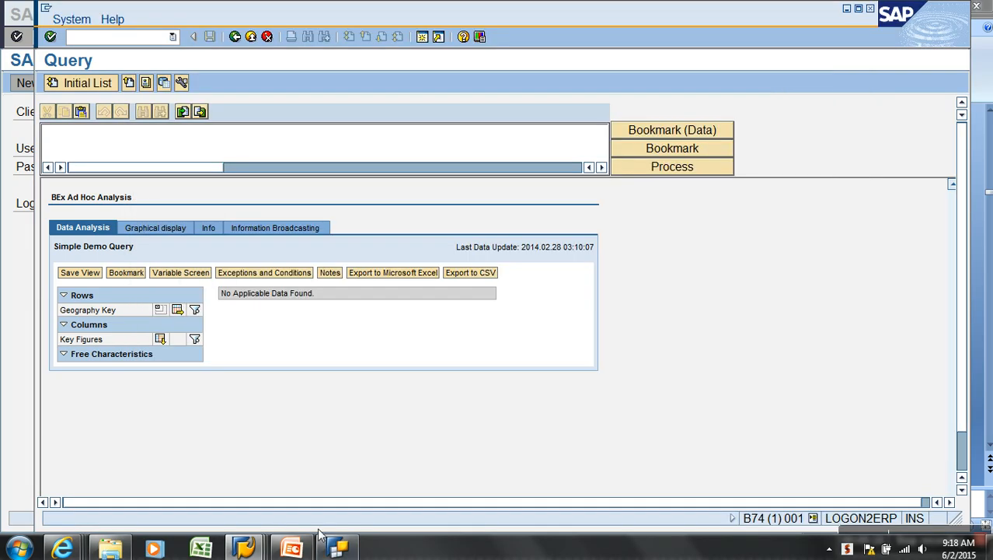
pyautogui.moveTo(251, 549)
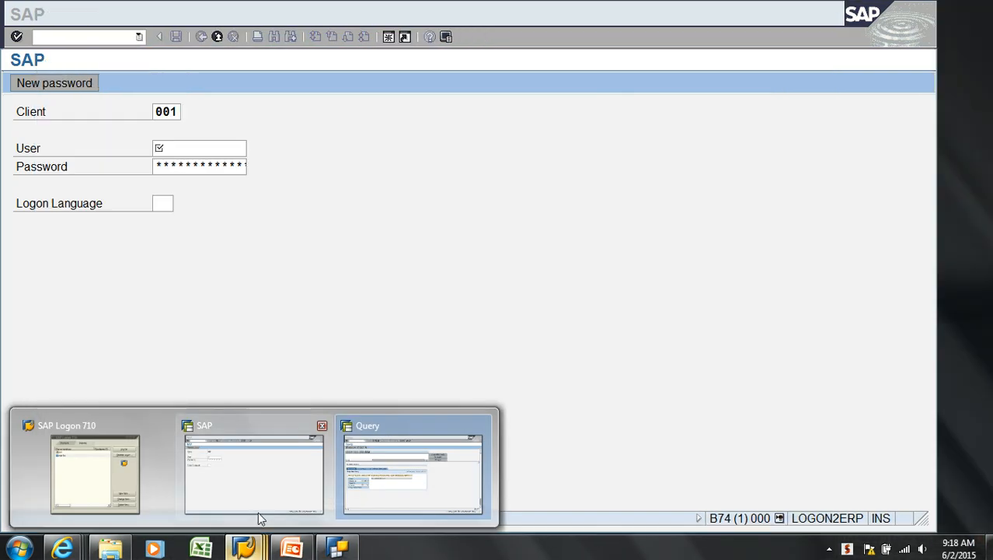
pyautogui.click(346, 486)
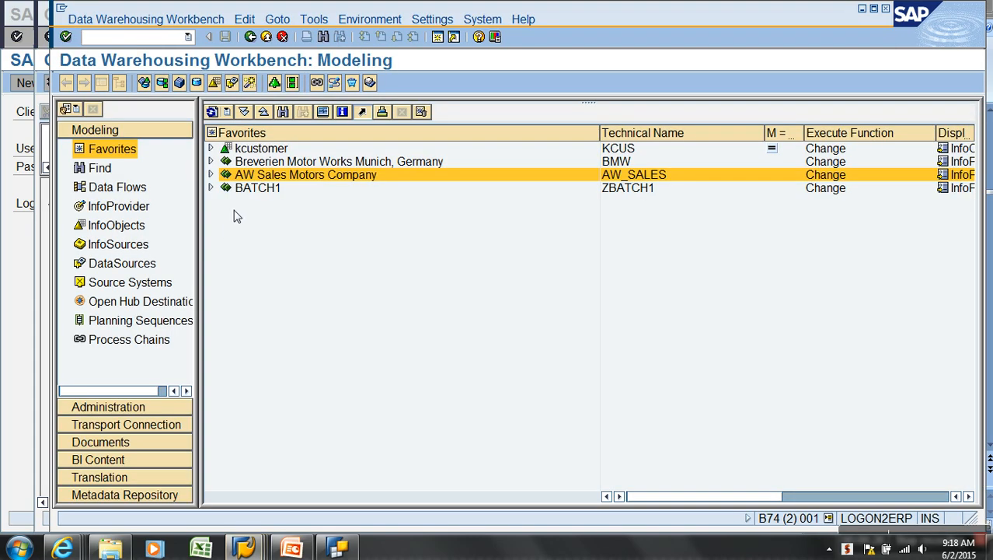
# Expand AW Sales Motors Company, preview Demo Cube : AW Sales output fields, then return to modeling
pyautogui.click(210, 175)
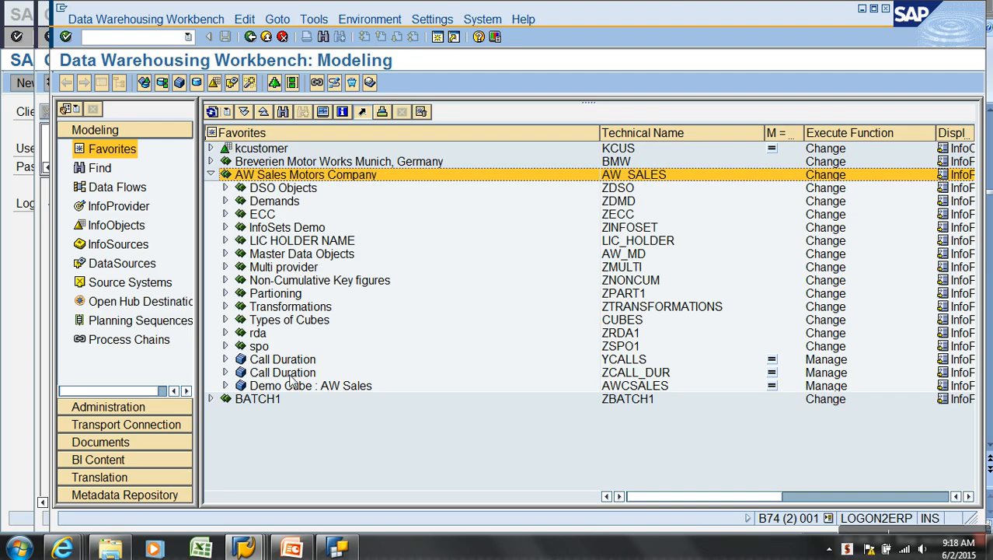
pyautogui.rightClick(307, 389)
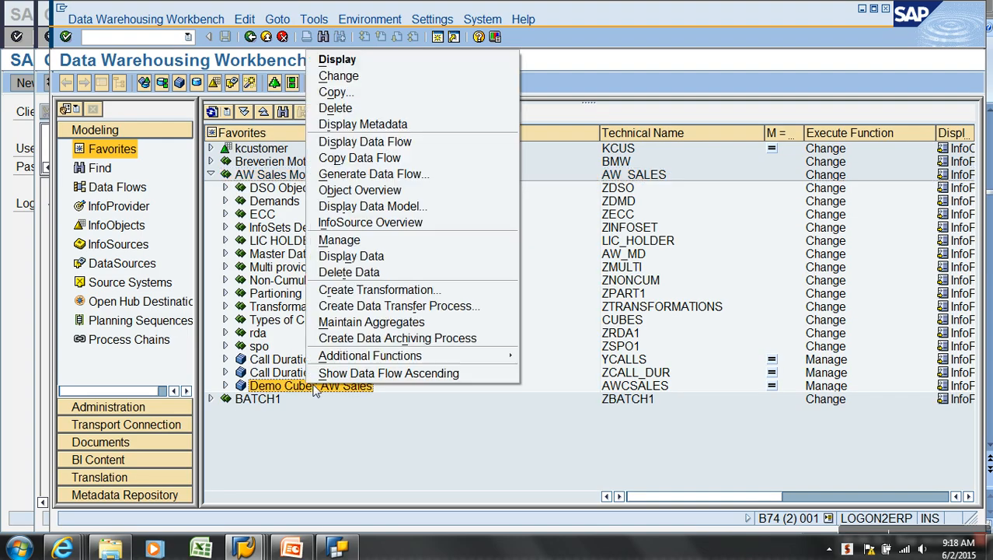
pyautogui.click(370, 257)
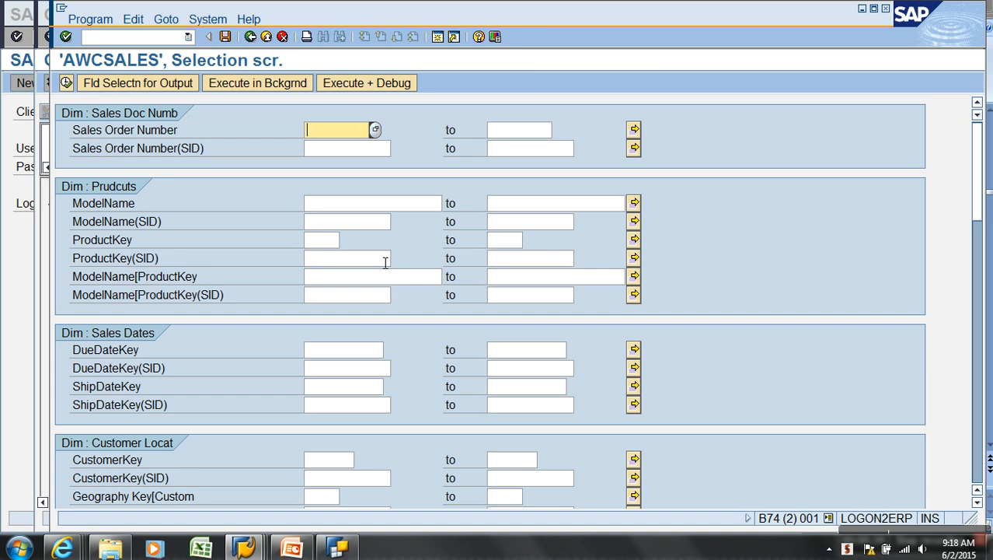
pyautogui.click(184, 87)
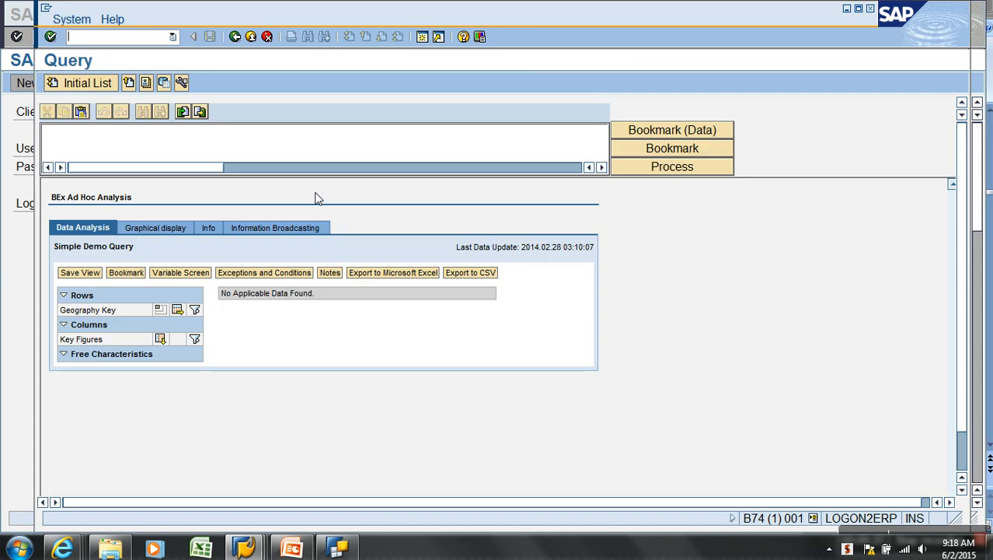
pyautogui.click(212, 228)
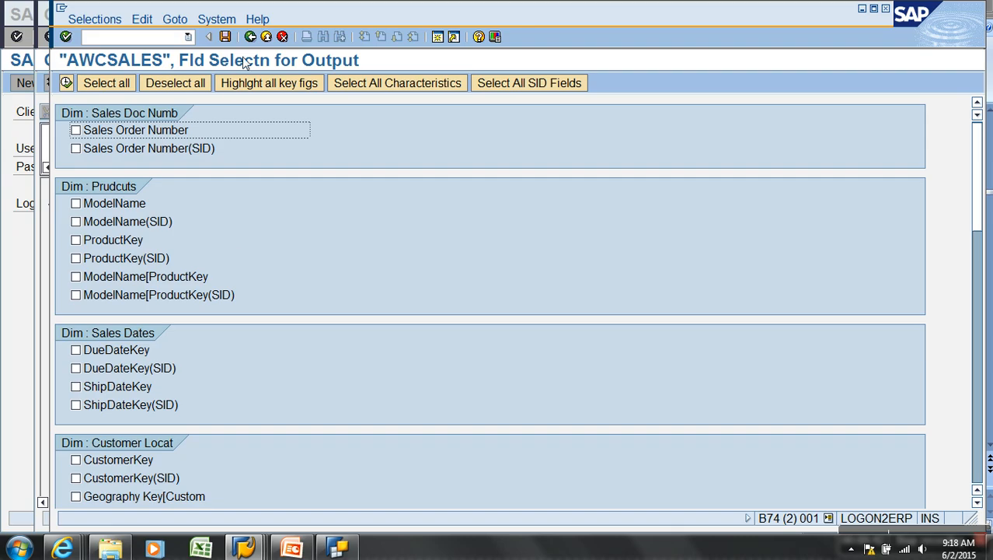
pyautogui.click(249, 39)
pyautogui.click(249, 39)
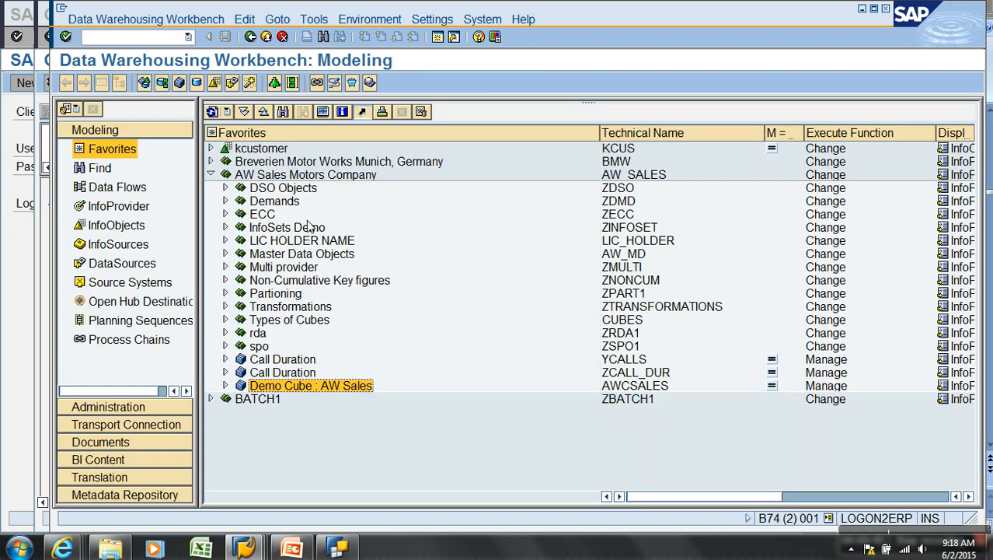
# Expand Breverien Motor Works' Transaction Data and briefly open Manage for Demo AW Sales Bikes
pyautogui.click(210, 161)
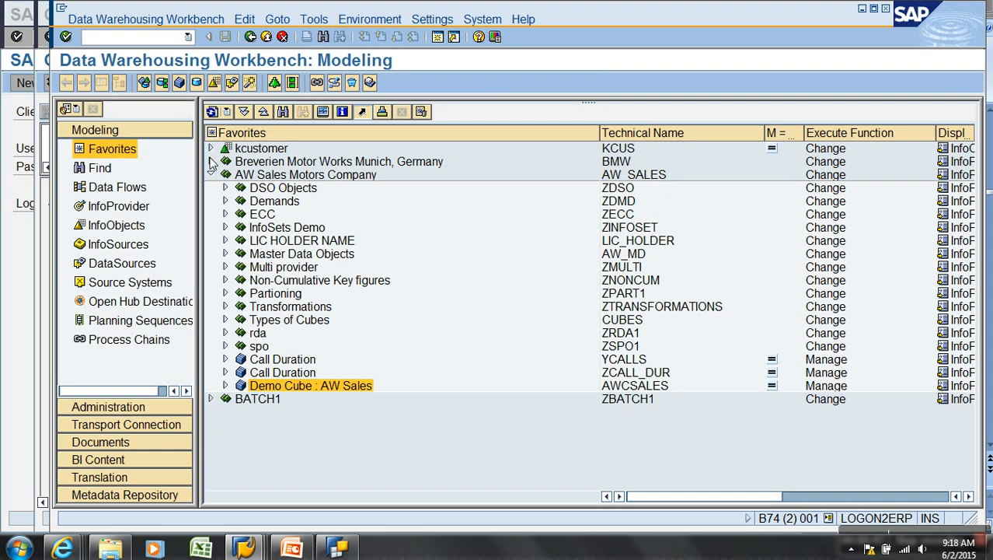
pyautogui.click(225, 254)
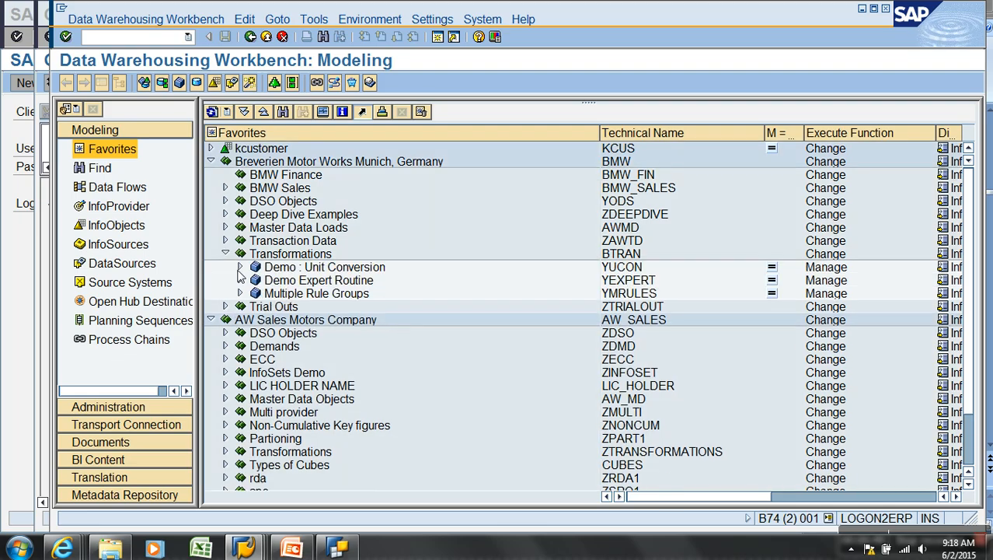
pyautogui.click(225, 241)
pyautogui.rightClick(626, 255)
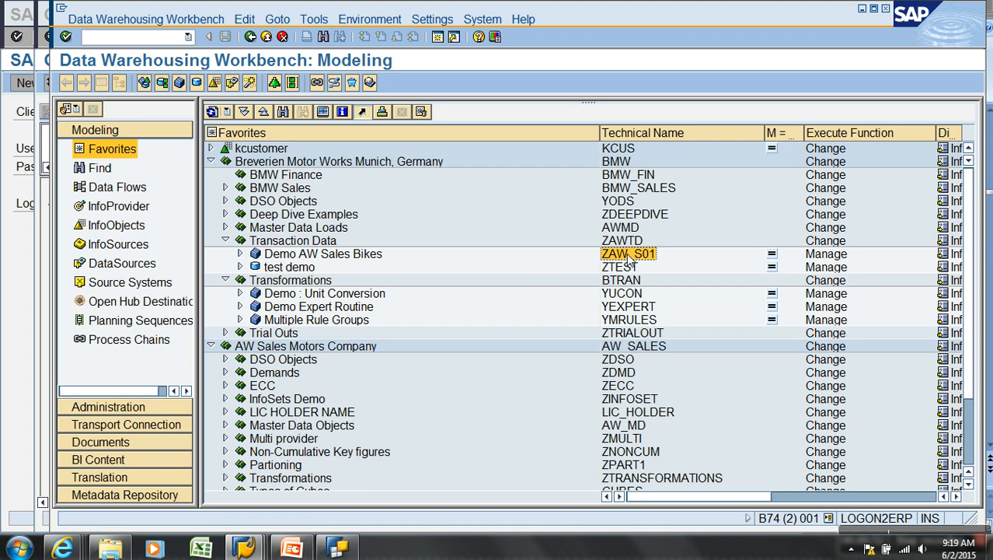
pyautogui.click(661, 390)
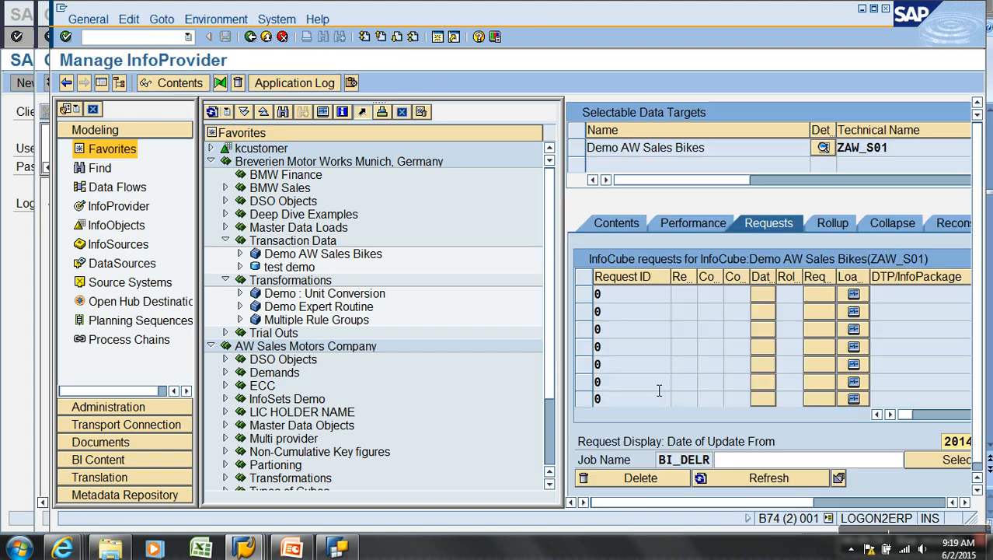
pyautogui.click(251, 36)
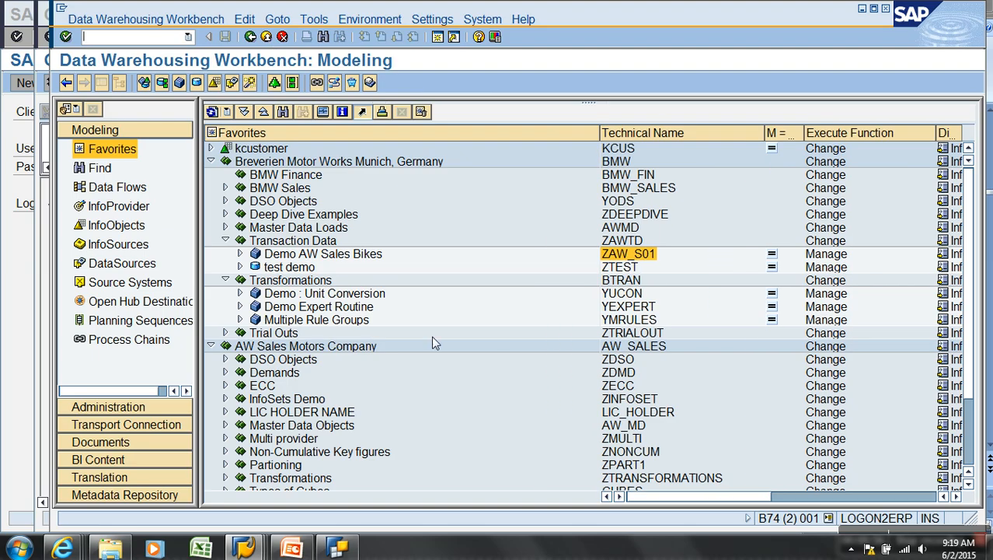
# Select the AWCSALES technical name and return to the Query Designer
pyautogui.click(340, 414)
pyautogui.scroll(-3, 341, 418)
pyautogui.click(635, 464)
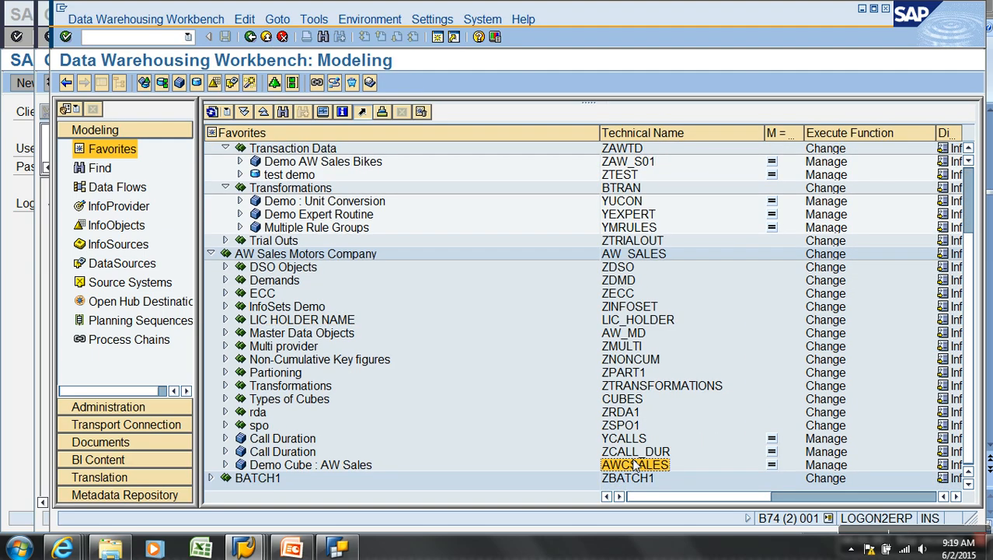
pyautogui.click(339, 549)
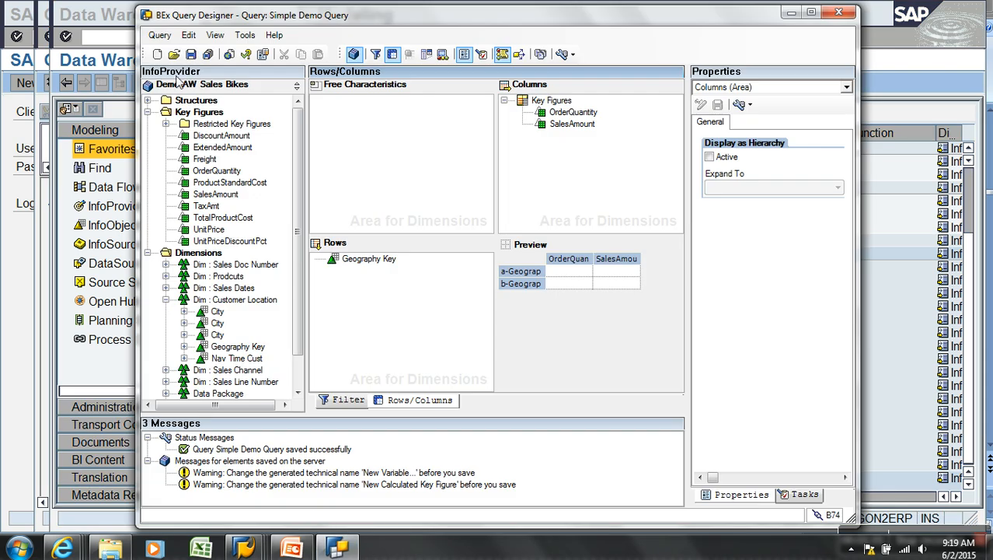
# Start a new query on the InfoProvider AWCSALES (Demo Cube : AW Sales)
pyautogui.click(158, 54)
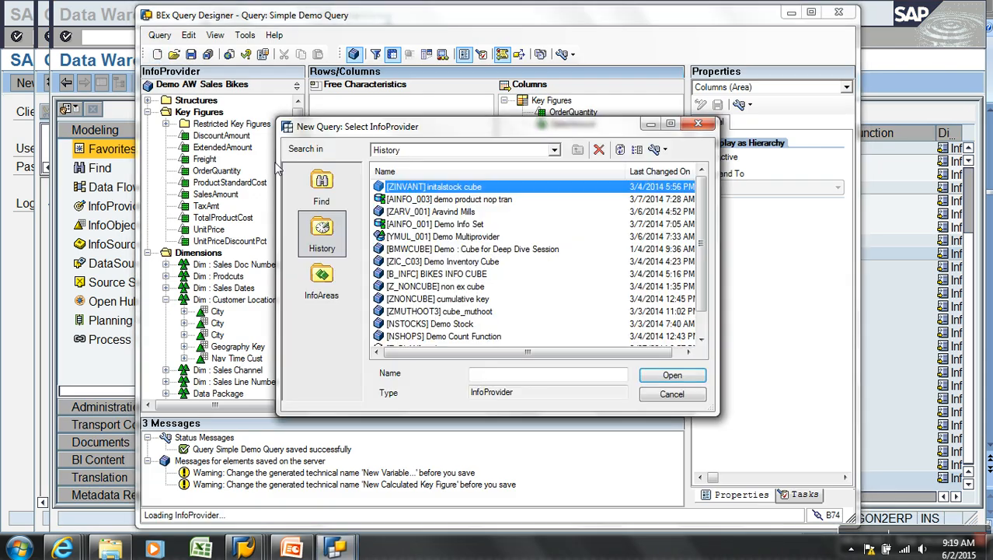
pyautogui.click(321, 187)
pyautogui.write('AWCSALES')
pyautogui.press('Return')
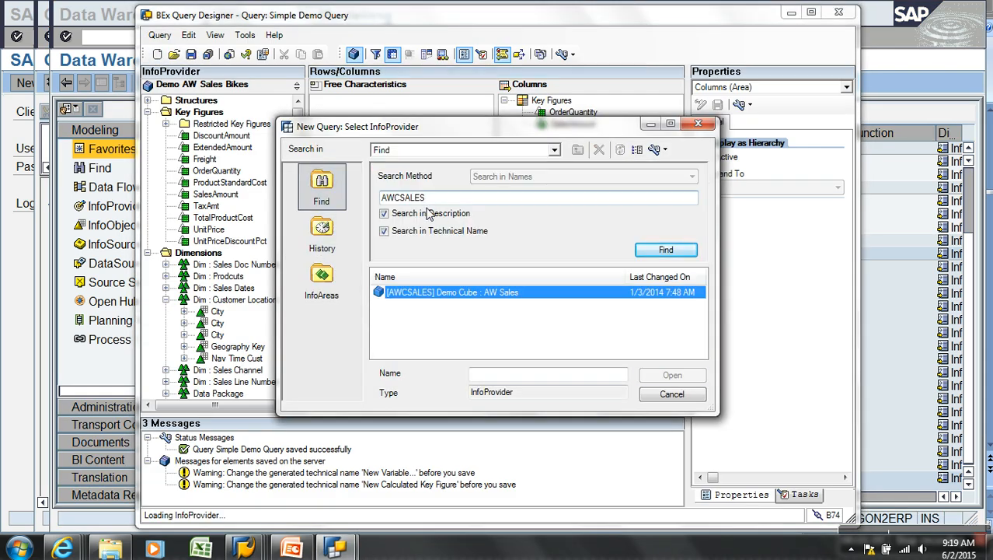
pyautogui.click(437, 296)
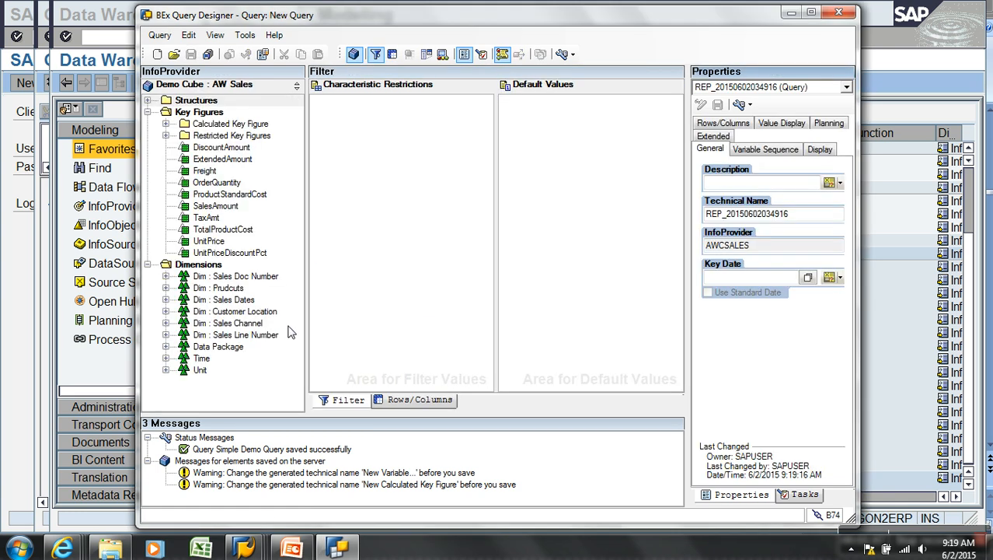
# Show technical names, put Geography Key in rows, SalesAmount and OrderQuantity in columns
pyautogui.click(166, 311)
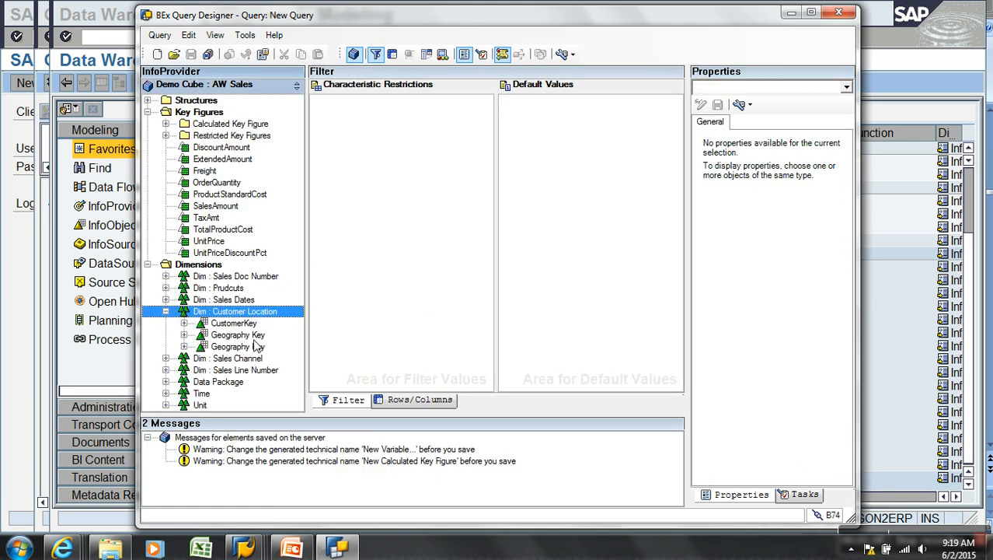
pyautogui.click(561, 53)
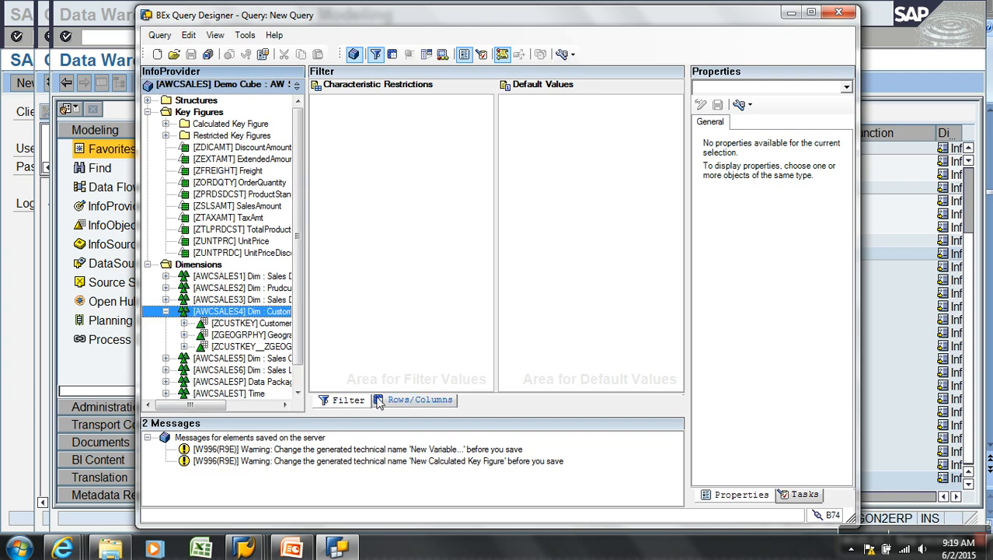
pyautogui.click(411, 399)
pyautogui.moveTo(250, 335); pyautogui.dragTo(393, 331)
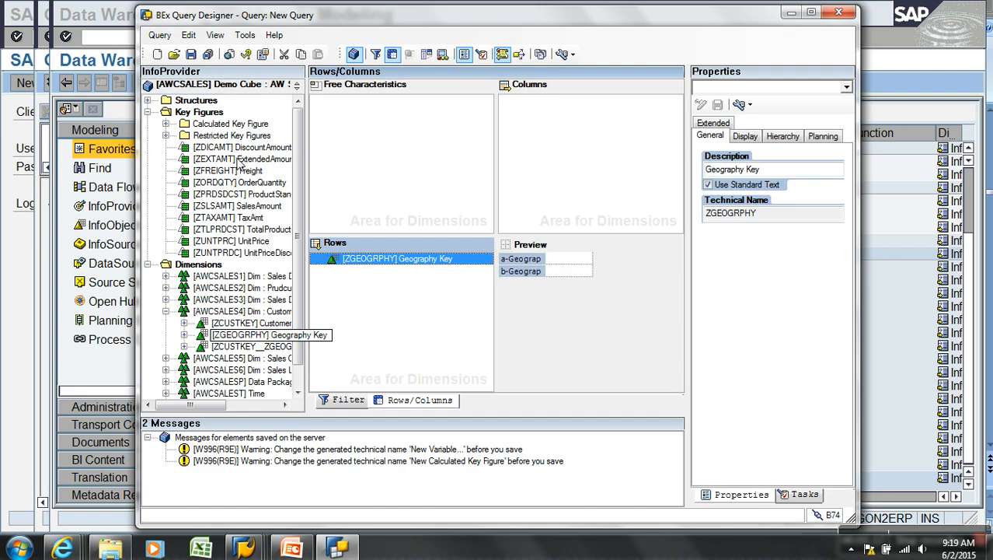
pyautogui.click(240, 207)
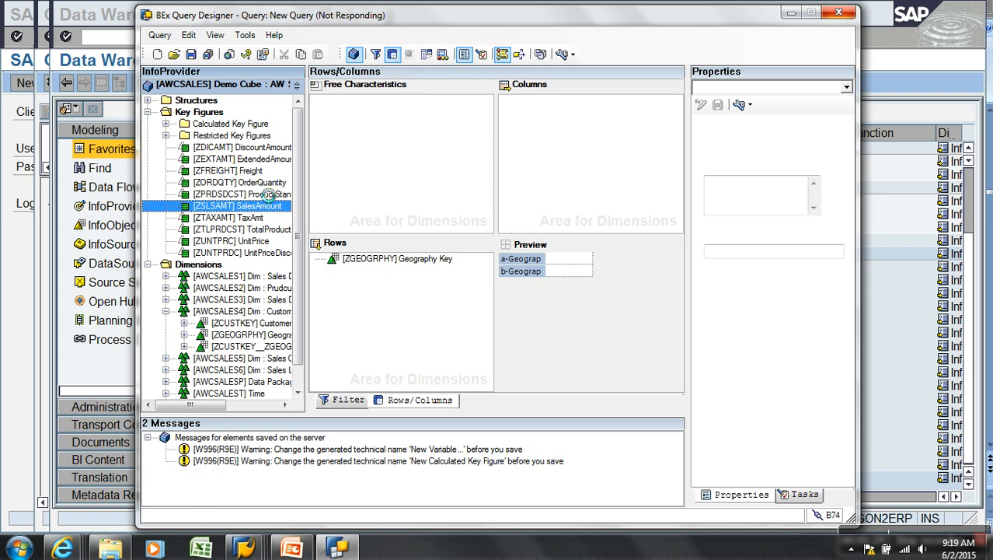
pyautogui.moveTo(261, 188); pyautogui.dragTo(560, 191)
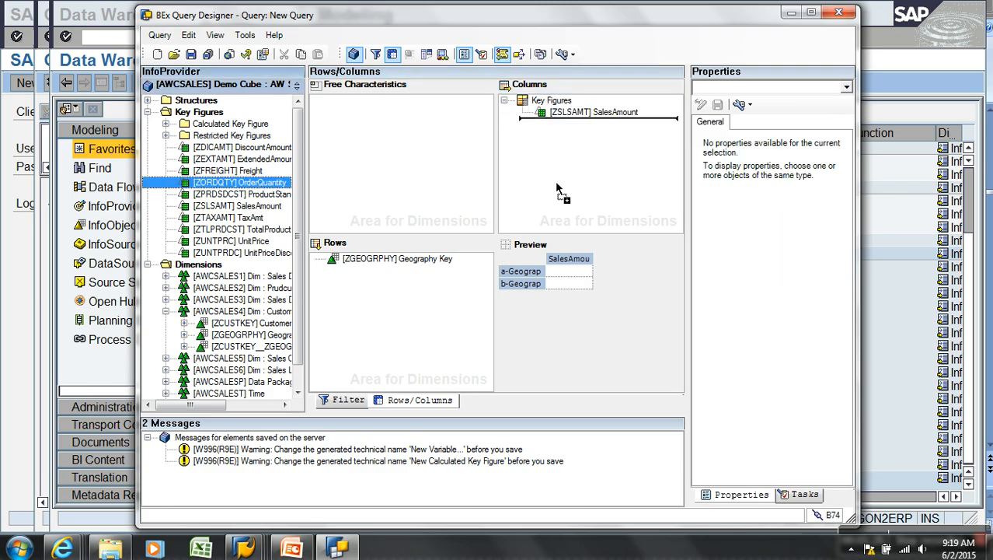
# Save the query with description 'var' and technical name 'VAR'
pyautogui.click(209, 54)
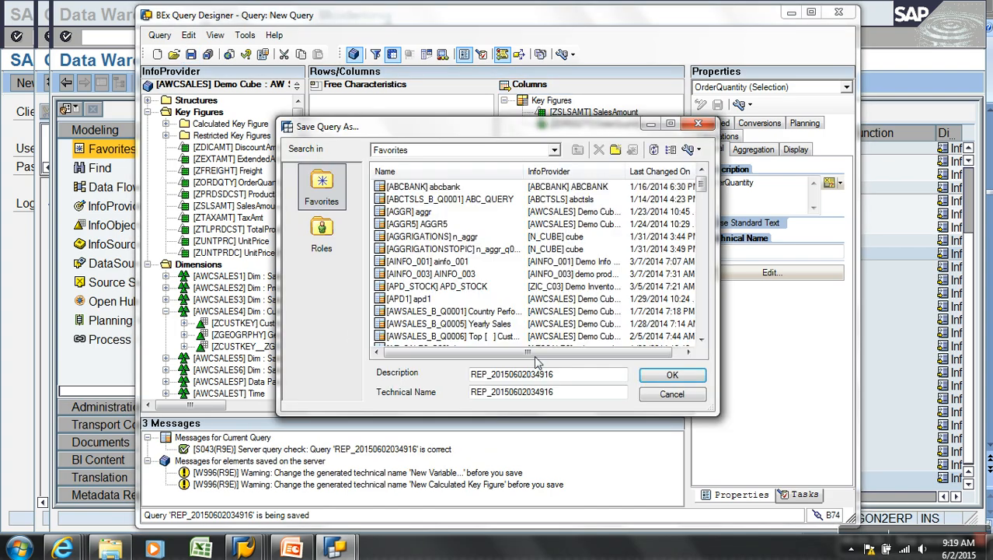
pyautogui.moveTo(575, 375); pyautogui.dragTo(465, 373)
pyautogui.write('var')
pyautogui.press('Tab')
pyautogui.write('VAR')
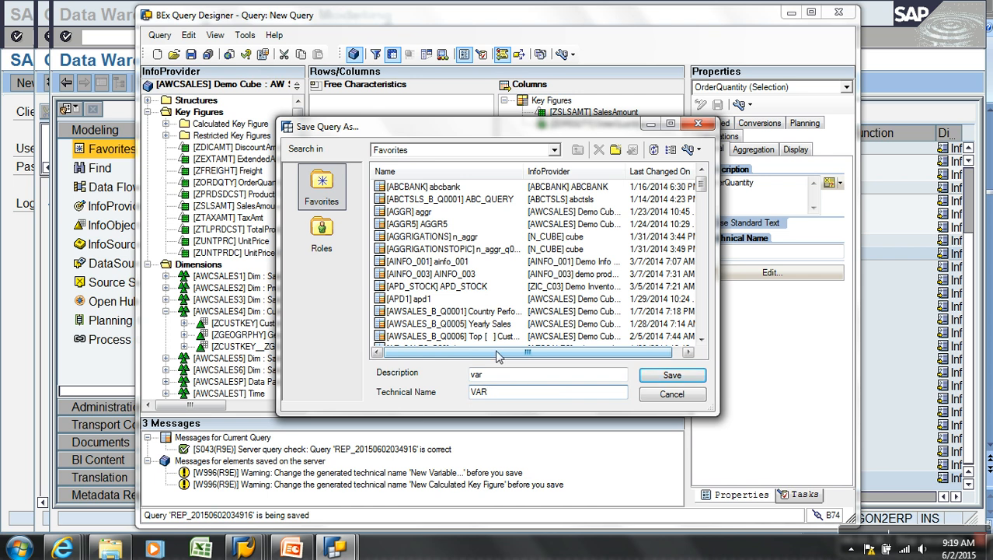
pyautogui.click(672, 375)
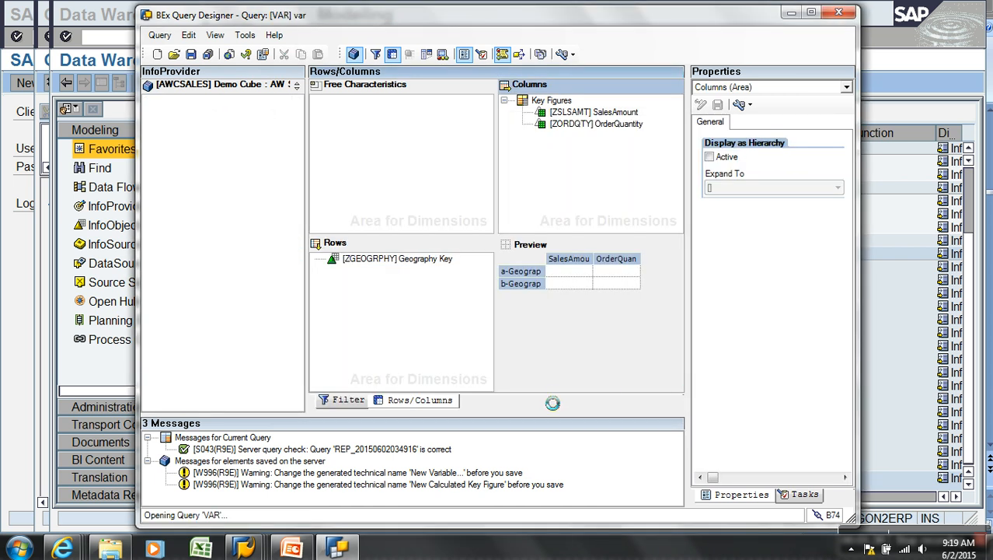
pyautogui.moveTo(243, 548)
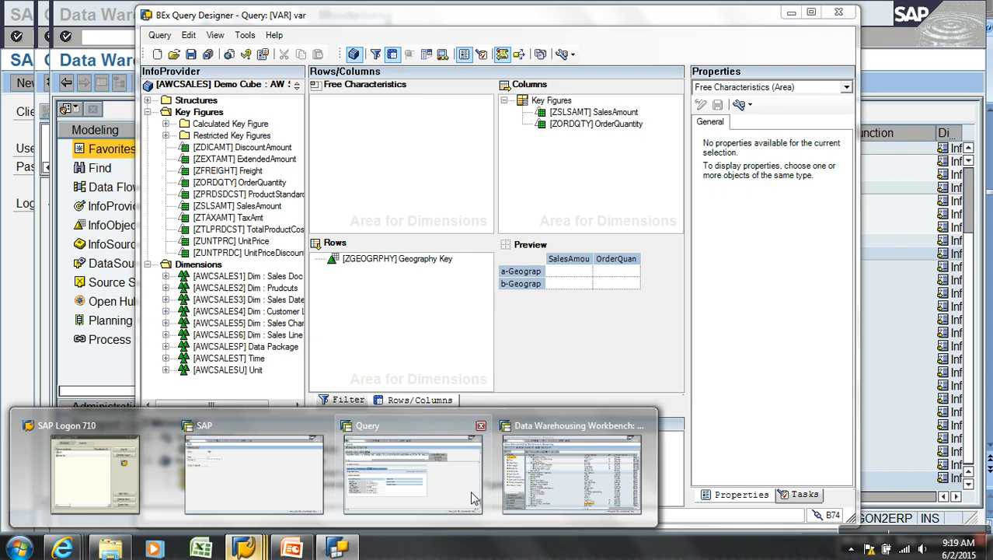
pyautogui.click(474, 498)
# Execute query AWCSALES/VAR in the Query Monitor and view its information details
pyautogui.click(235, 37)
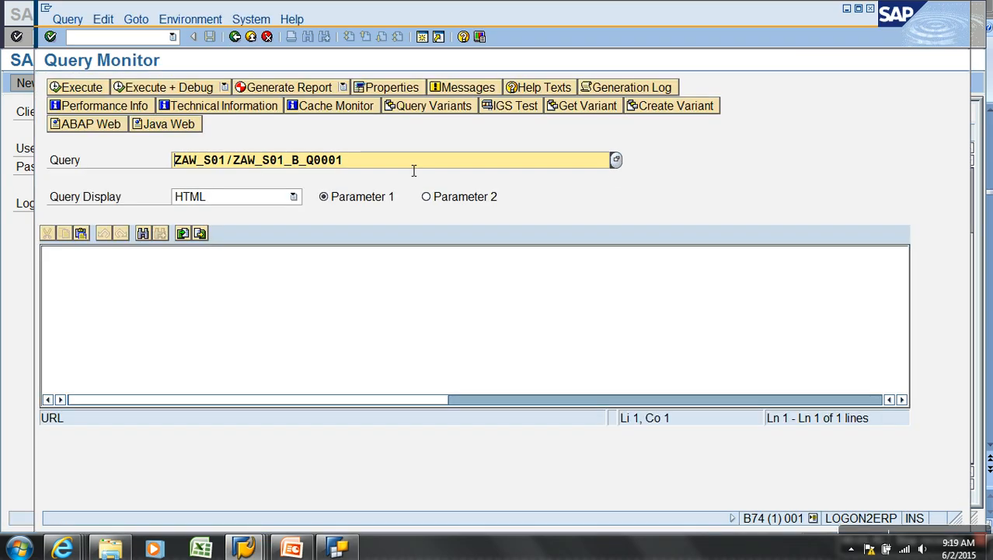
pyautogui.moveTo(386, 162); pyautogui.dragTo(81, 143)
pyautogui.write('var')
pyautogui.press('Return')
pyautogui.click(84, 87)
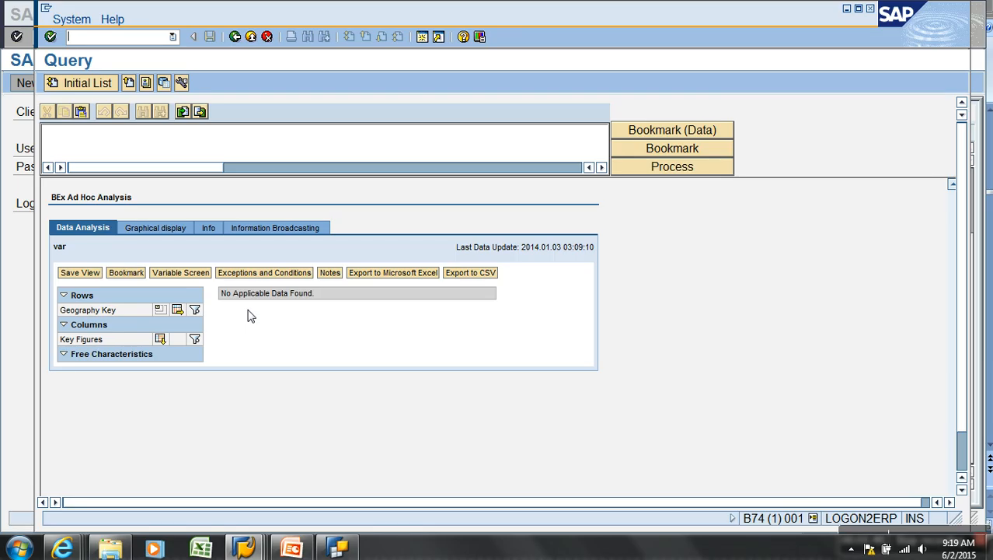
pyautogui.click(210, 228)
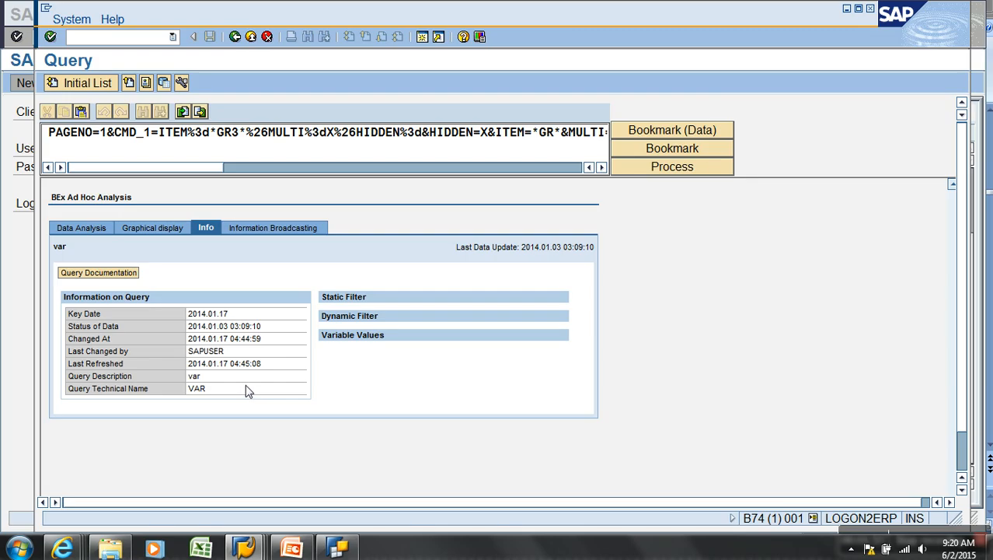
# Open Manage for the AWCSALES cube and reach its InfoCube Content selection screen
pyautogui.click(337, 548)
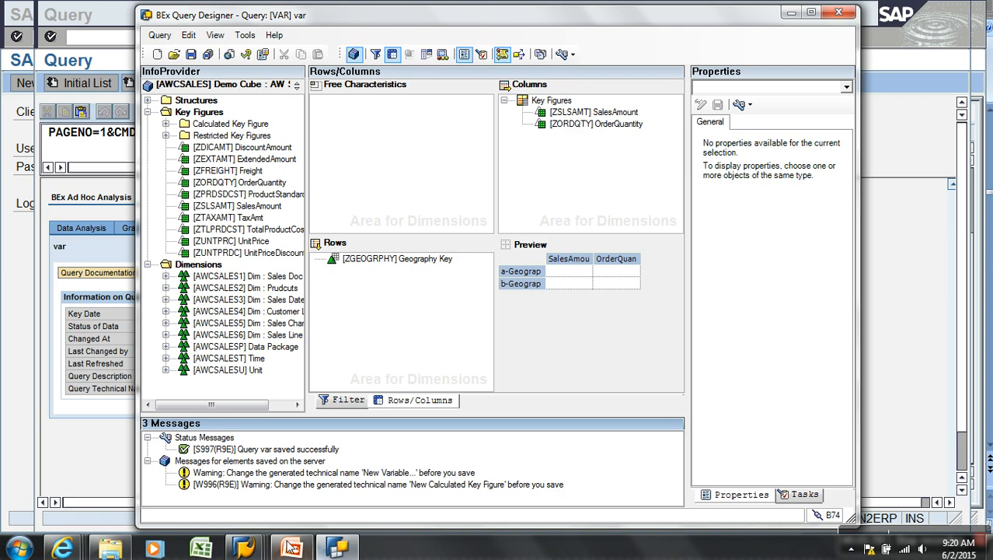
pyautogui.moveTo(256, 550)
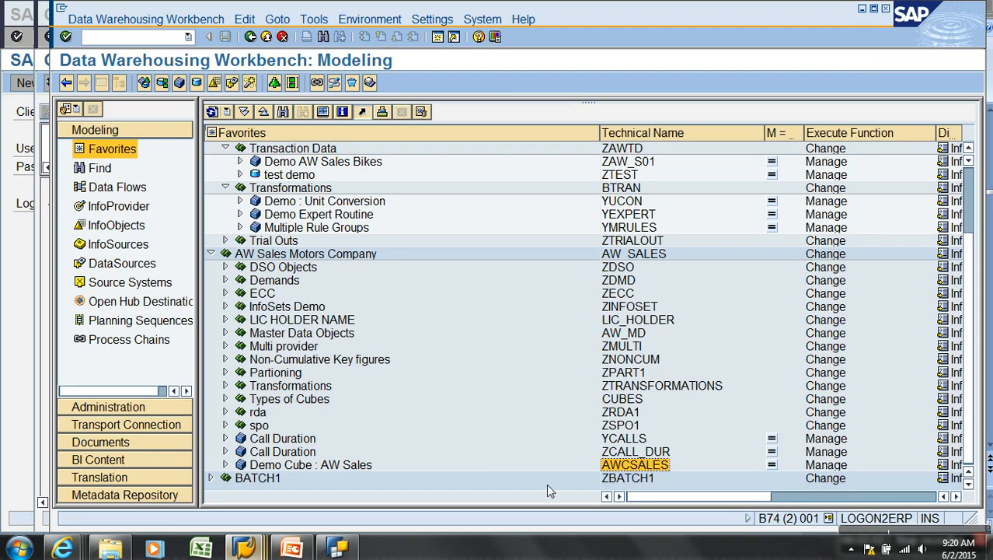
pyautogui.click(546, 484)
pyautogui.rightClick(620, 470)
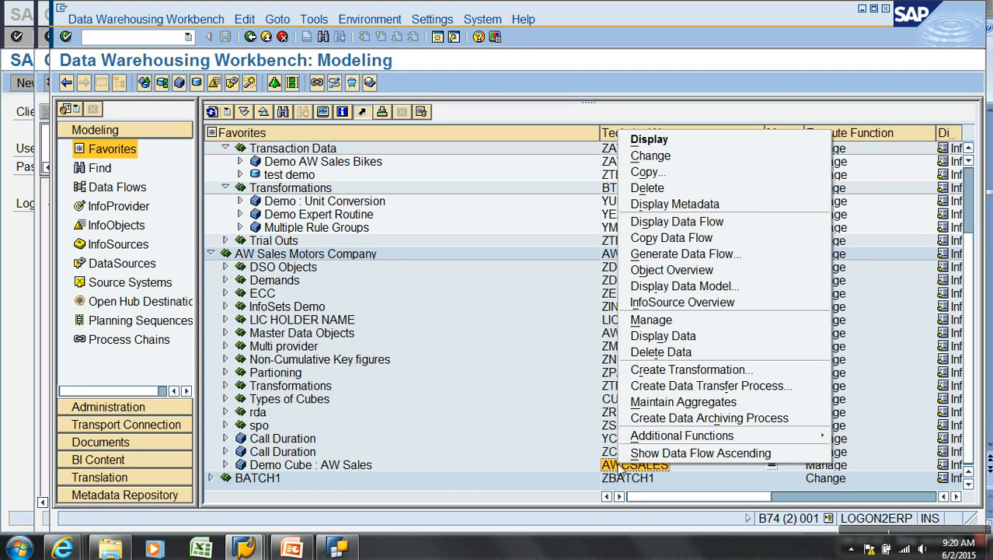
pyautogui.click(684, 321)
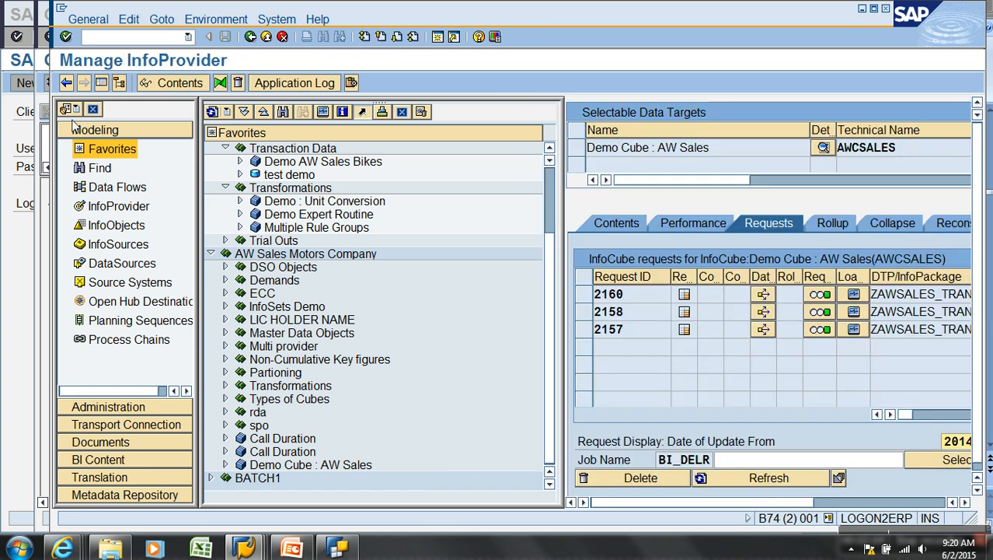
pyautogui.click(101, 83)
pyautogui.click(104, 223)
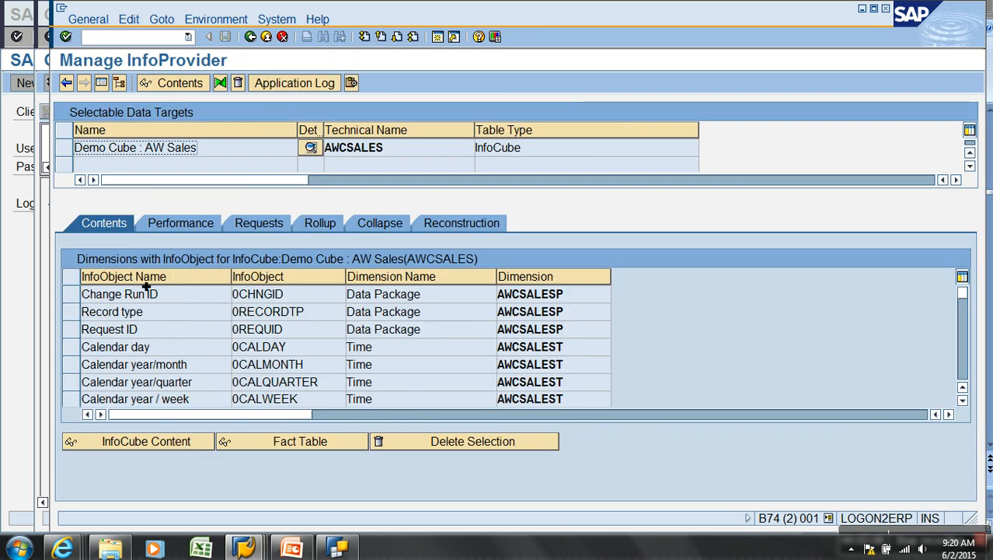
pyautogui.click(205, 449)
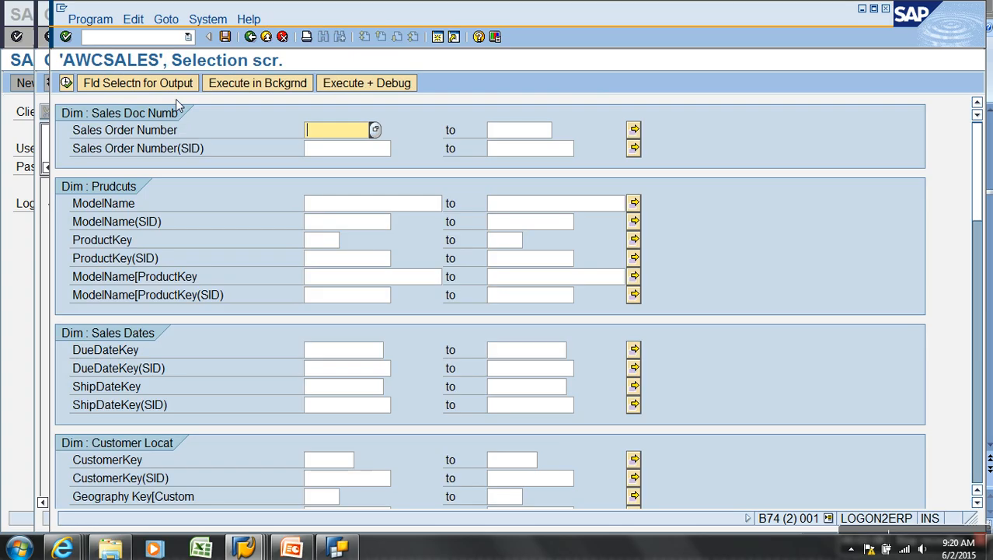
# Select all characteristics for output and list the cube contents
pyautogui.click(138, 82)
pyautogui.click(389, 82)
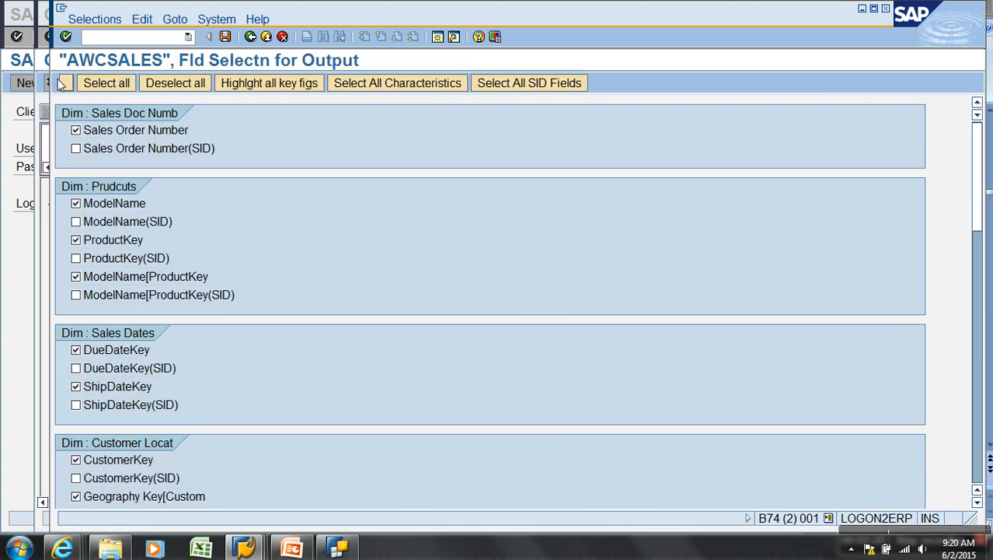
pyautogui.click(66, 82)
pyautogui.click(66, 83)
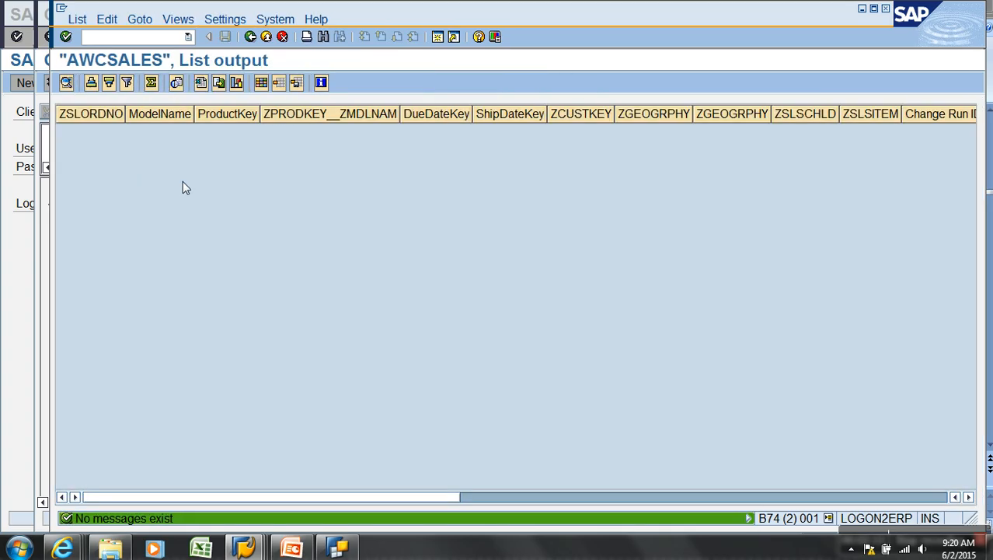
# Change the list layout to hide all columns, then restore all columns
pyautogui.click(262, 83)
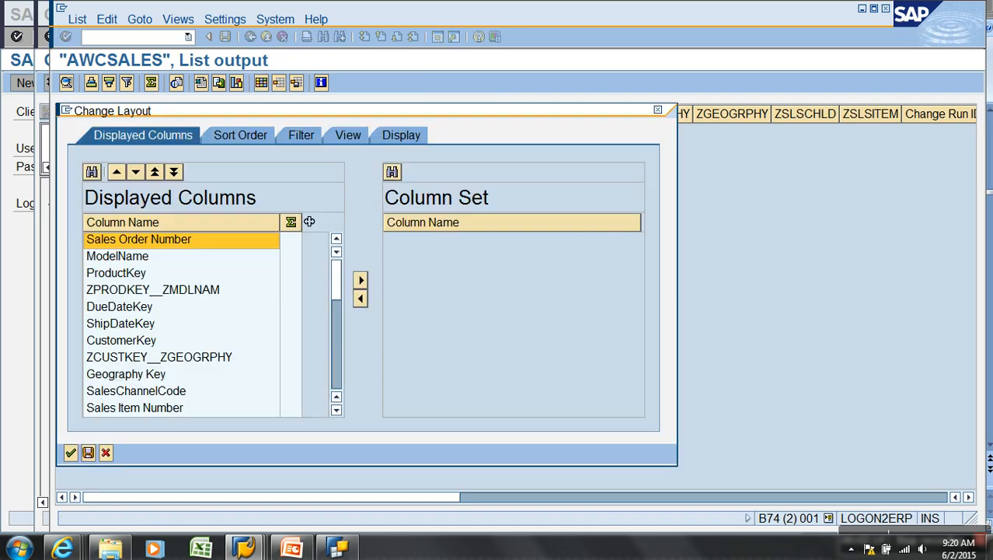
pyautogui.moveTo(330, 294); pyautogui.dragTo(337, 394)
pyautogui.keyDown('shift'); pyautogui.click(250, 393); pyautogui.keyUp('shift')
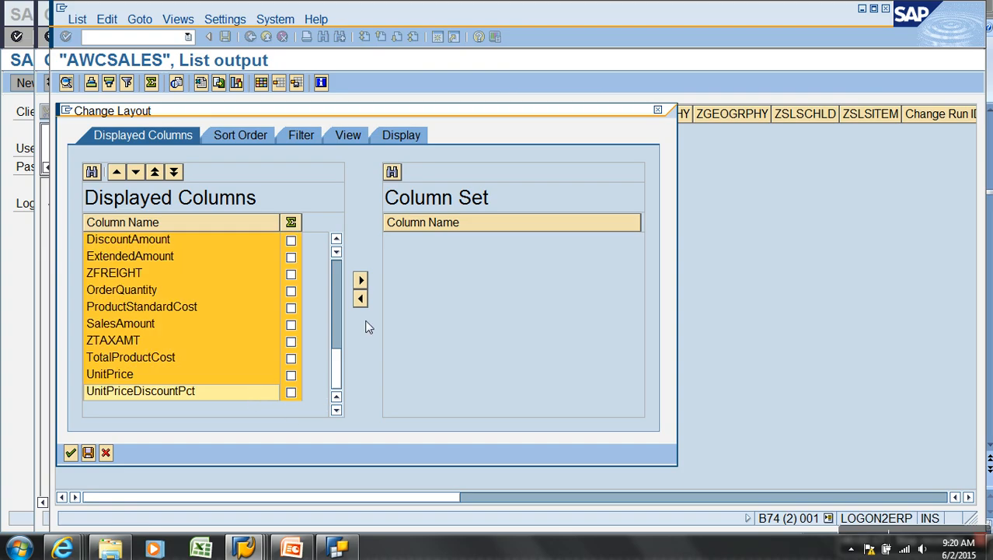
pyautogui.click(360, 281)
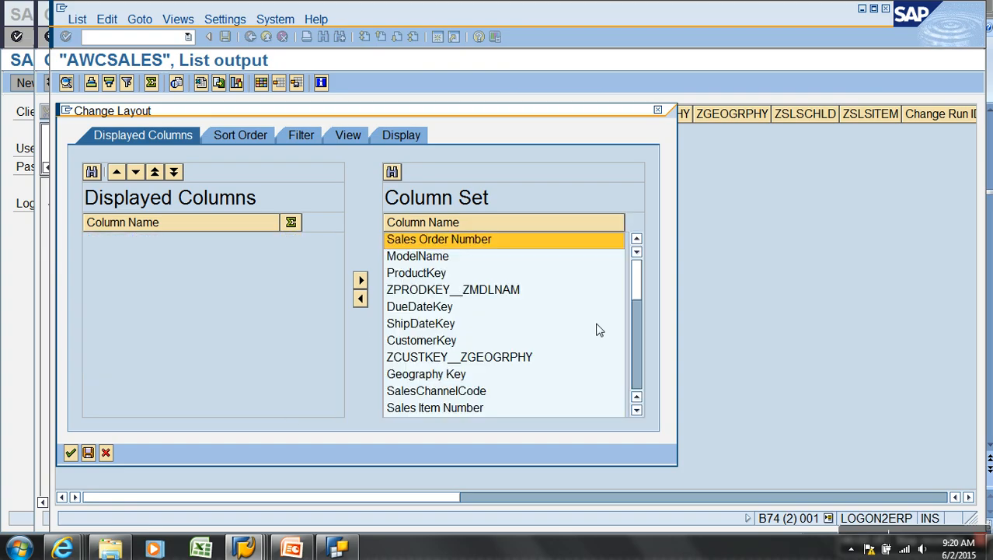
pyautogui.click(642, 350)
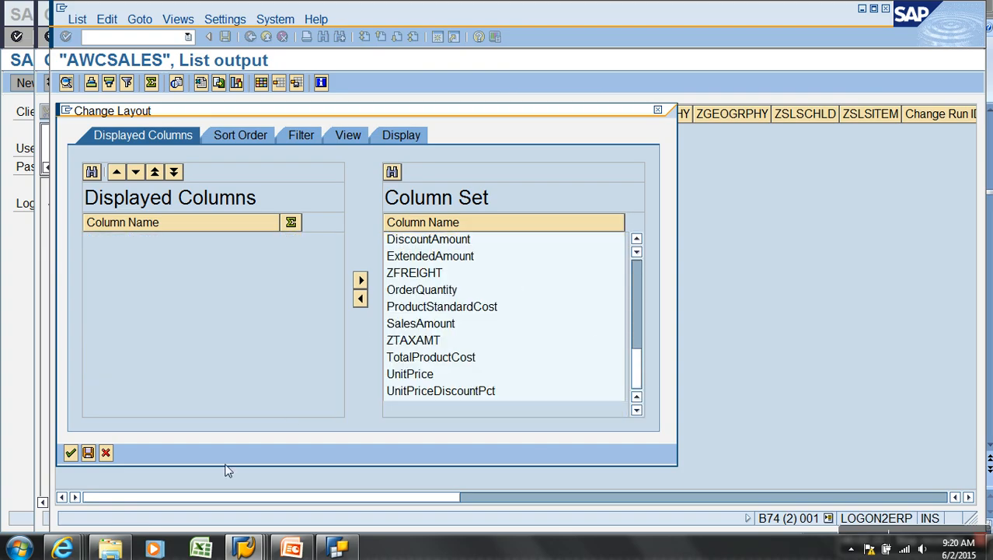
pyautogui.click(71, 452)
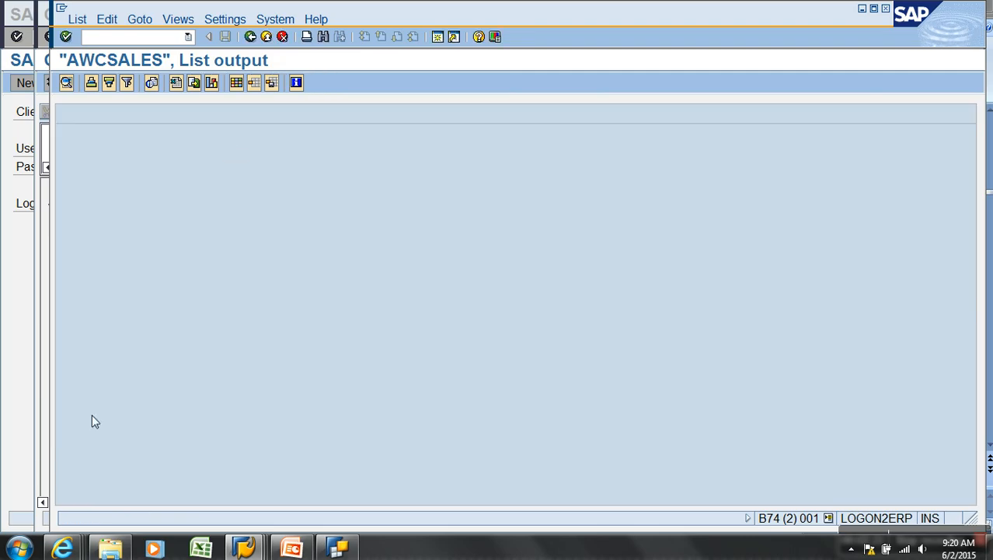
pyautogui.click(237, 82)
pyautogui.moveTo(638, 291); pyautogui.dragTo(638, 385)
pyautogui.keyDown('shift'); pyautogui.click(499, 391); pyautogui.keyUp('shift')
pyautogui.click(360, 298)
pyautogui.click(70, 453)
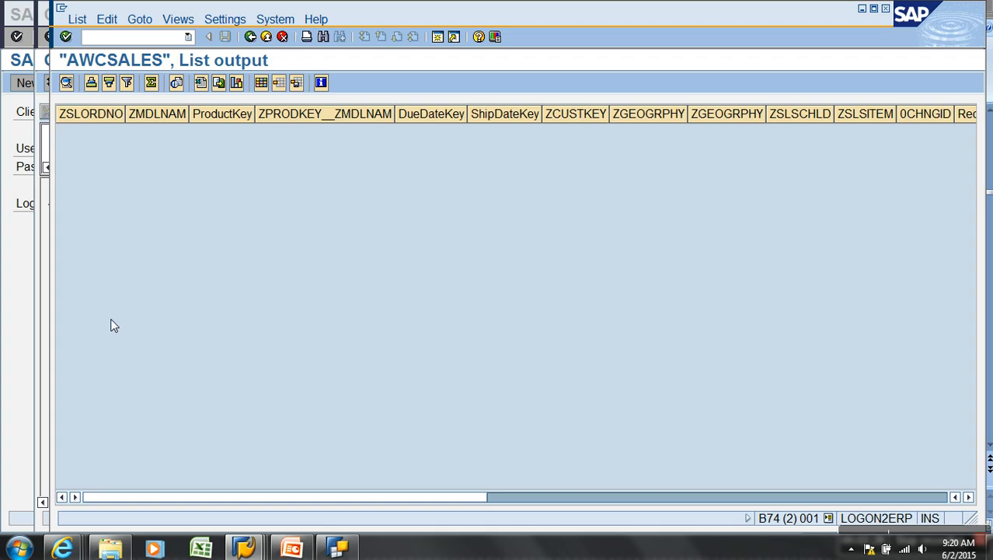
# Deselect all output fields, rerun the listing, and return to cube management
pyautogui.click(250, 36)
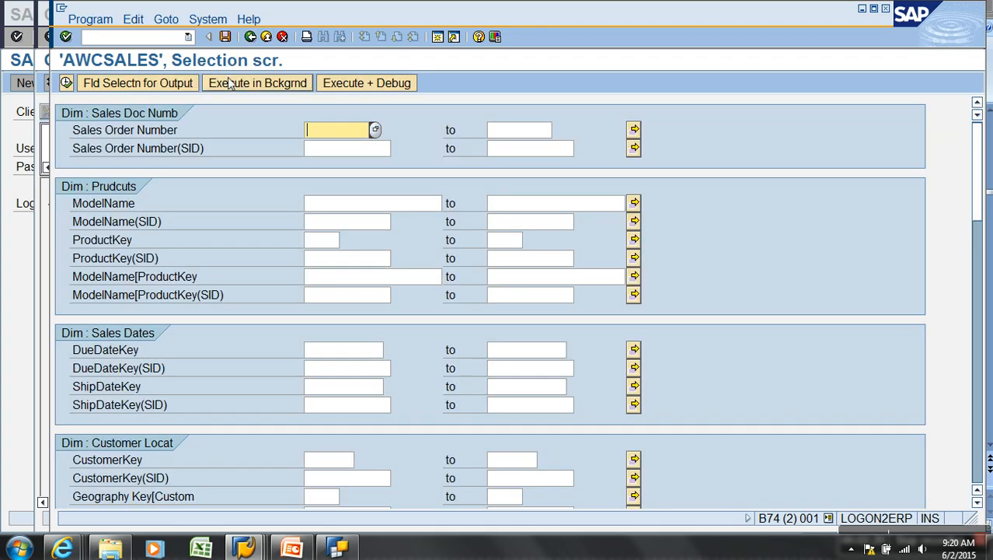
pyautogui.click(150, 89)
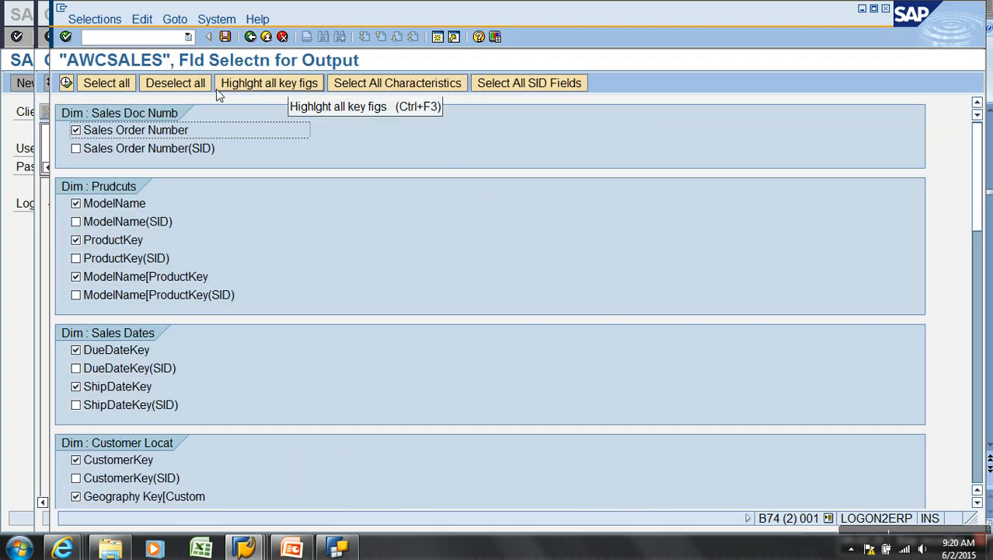
pyautogui.click(194, 84)
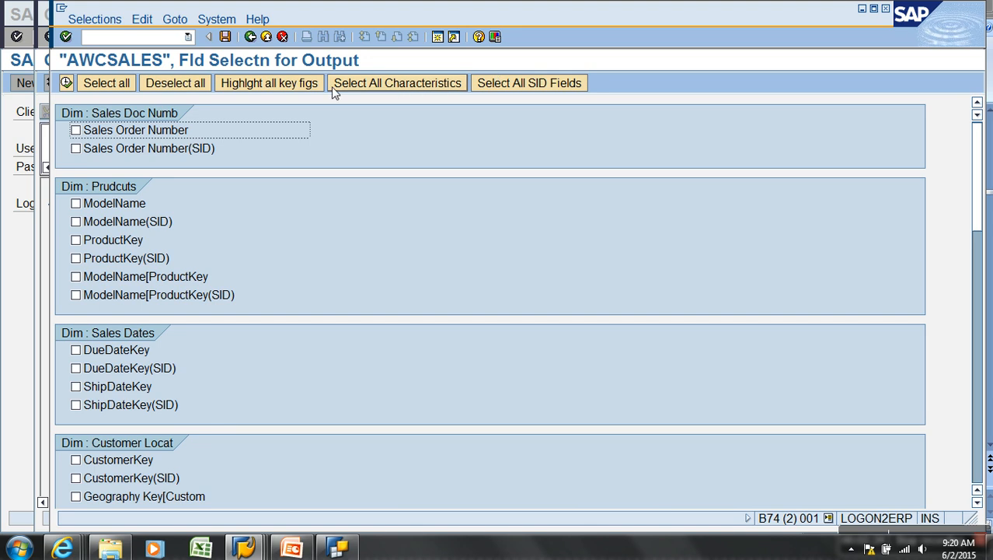
pyautogui.click(66, 82)
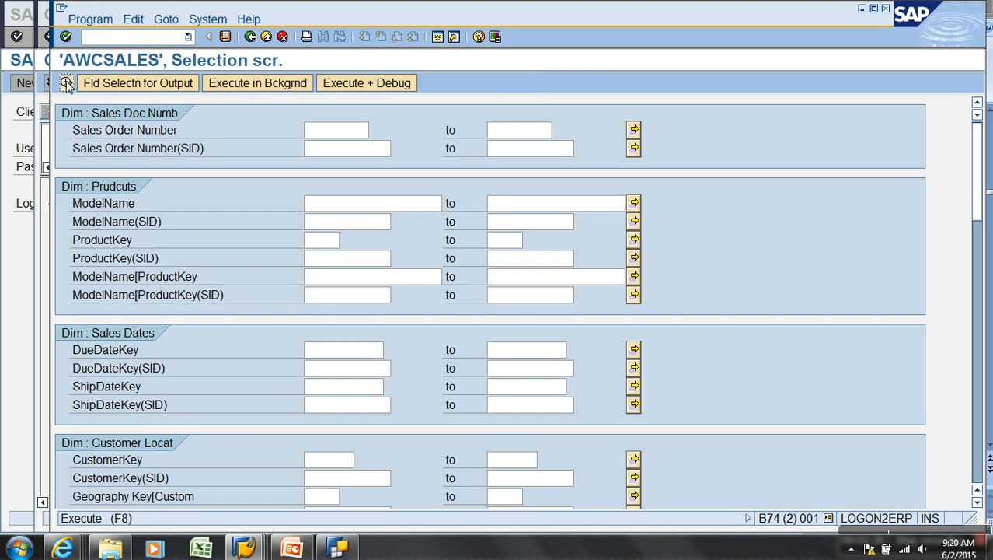
pyautogui.click(66, 83)
pyautogui.click(250, 36)
pyautogui.click(250, 37)
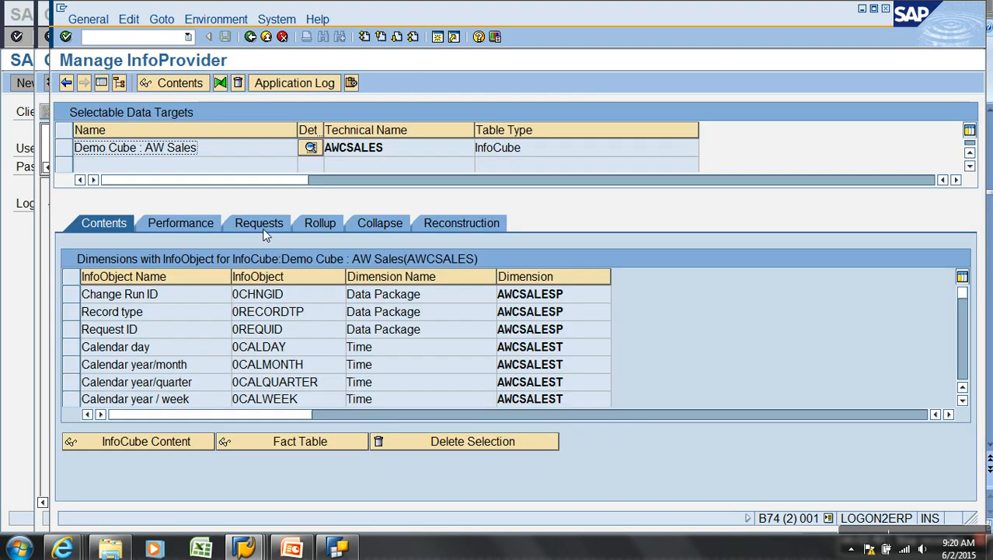
# Review the ZAWSALES_TRAN PSA requests, selecting request 311, then close the window
pyautogui.click(250, 37)
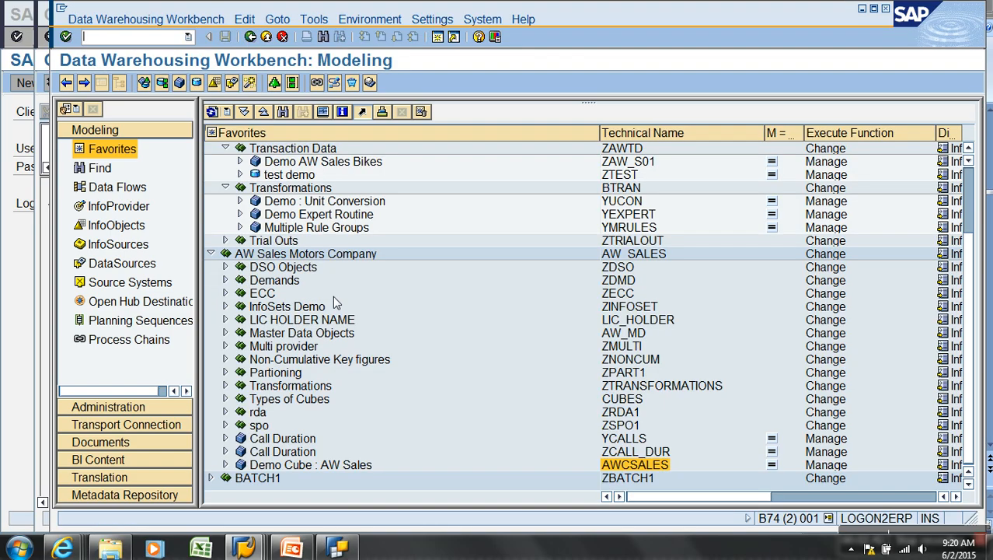
pyautogui.click(226, 464)
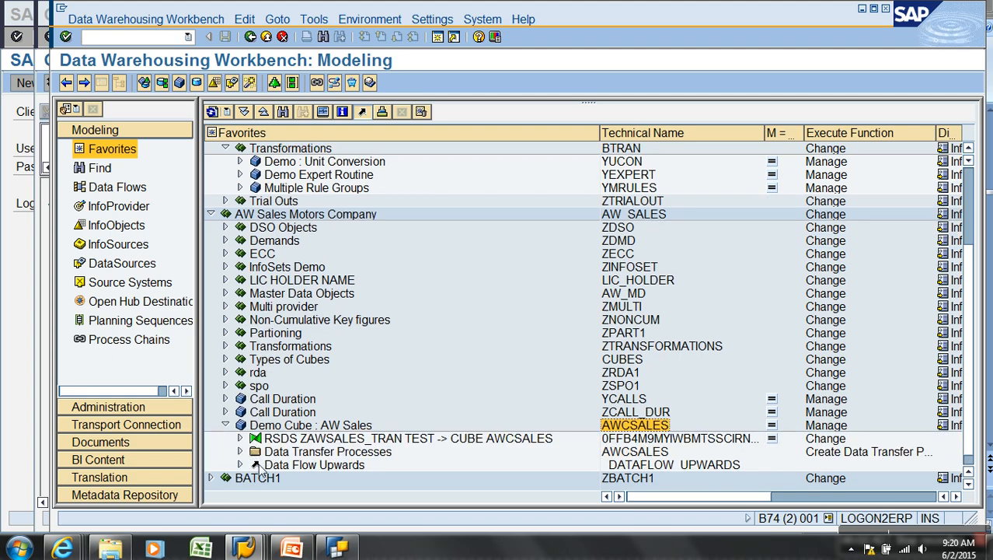
pyautogui.click(241, 451)
pyautogui.click(242, 398)
pyautogui.rightClick(334, 413)
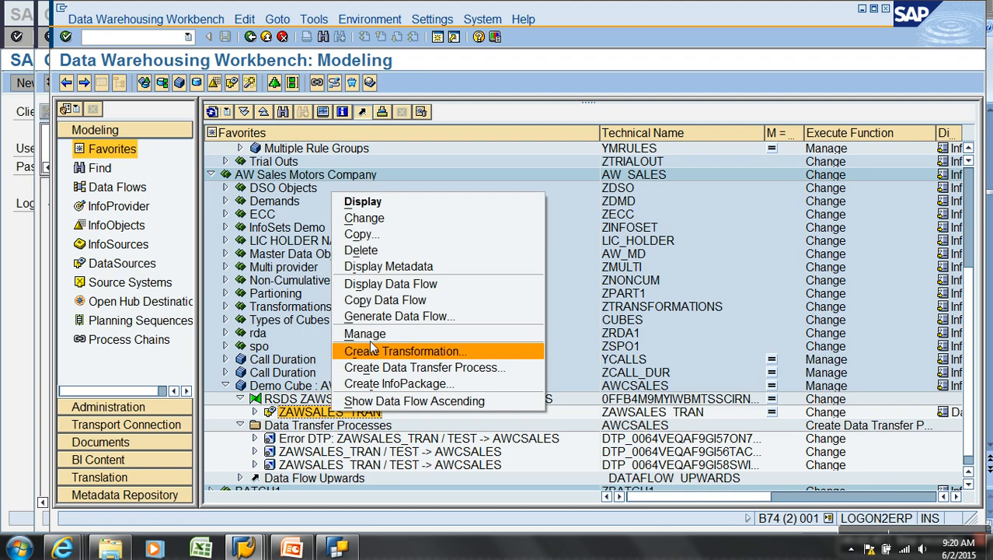
pyautogui.click(367, 332)
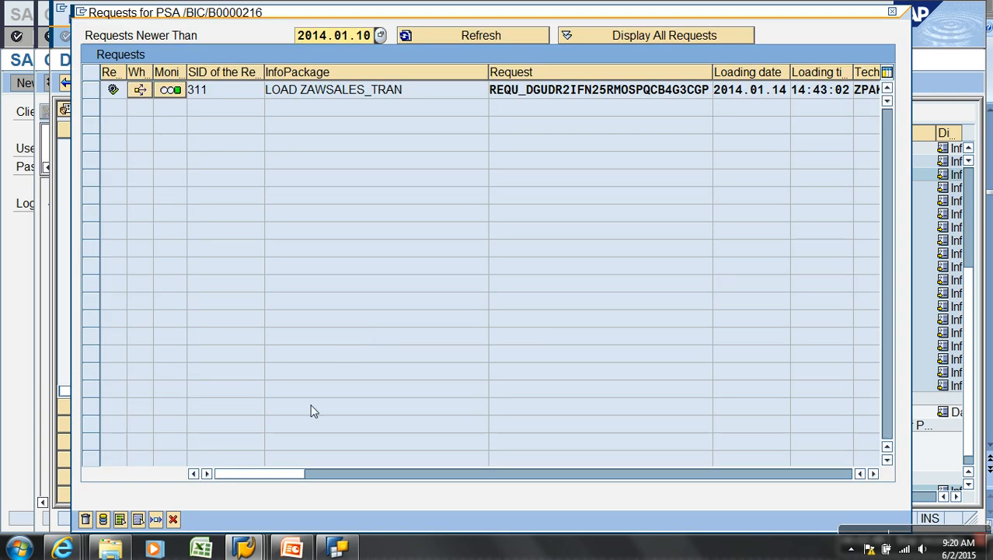
pyautogui.click(89, 94)
pyautogui.click(120, 519)
pyautogui.press('Return')
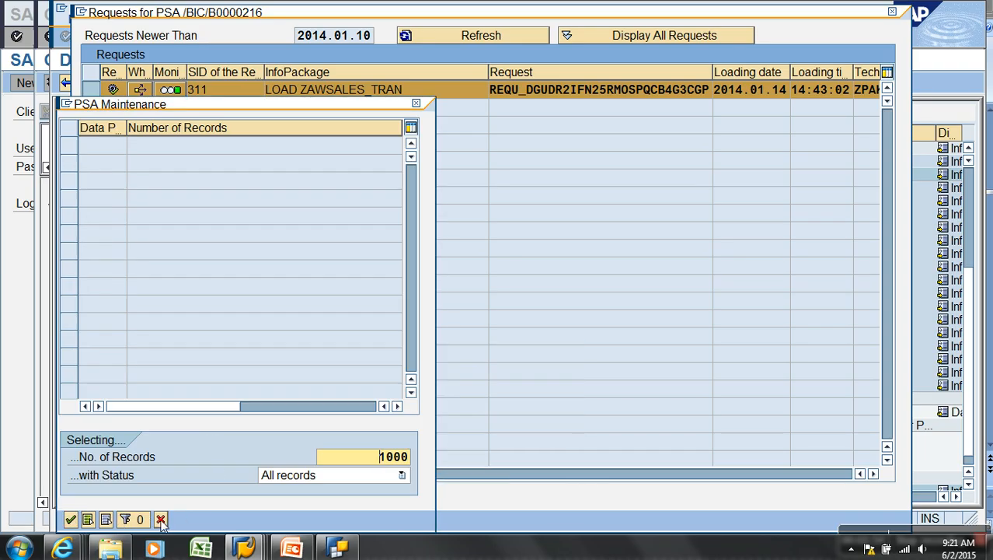
pyautogui.click(161, 519)
pyautogui.click(173, 519)
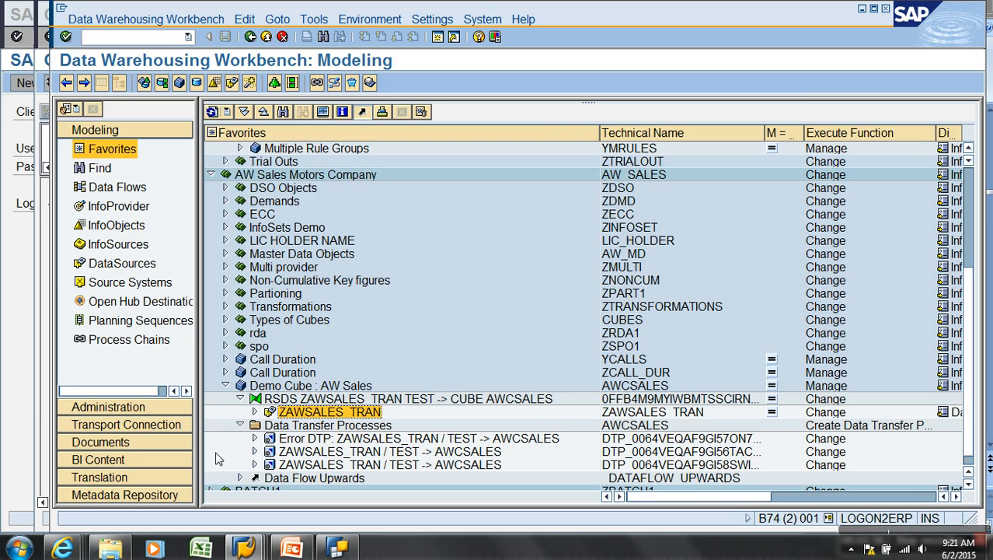
# Open the LOAD ZAWSALES_TRAN InfoPackage in the scheduler
pyautogui.click(254, 412)
pyautogui.click(374, 439)
pyautogui.doubleClick(374, 439)
pyautogui.doubleClick(373, 425)
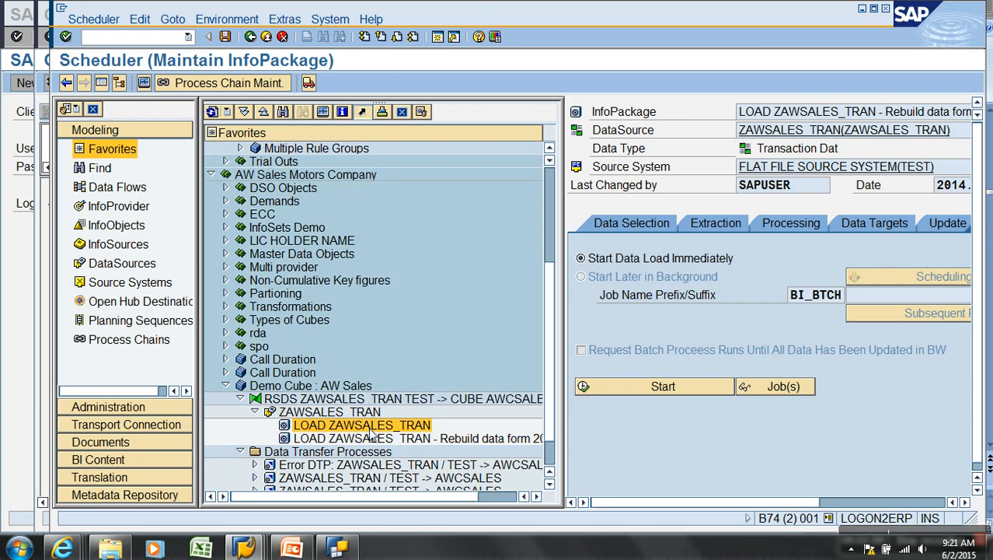
# Check the file name on the current InfoPackage's Extraction tab
pyautogui.click(735, 224)
pyautogui.click(881, 280)
pyautogui.hotkey('shift', 'End')
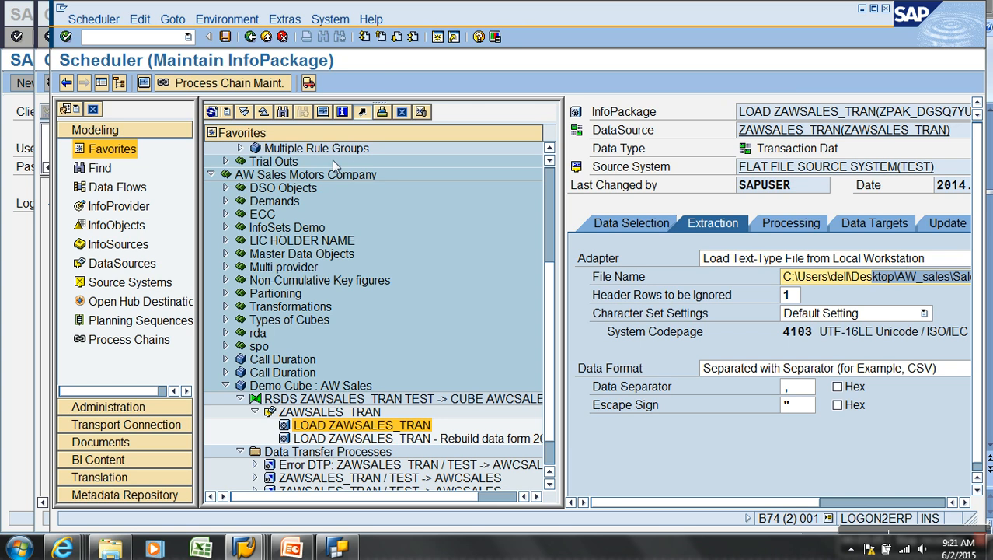
# Expand Demo AW Sales Bikes and review the YAWSALES_DS_TRAN PSA requests
pyautogui.click(212, 175)
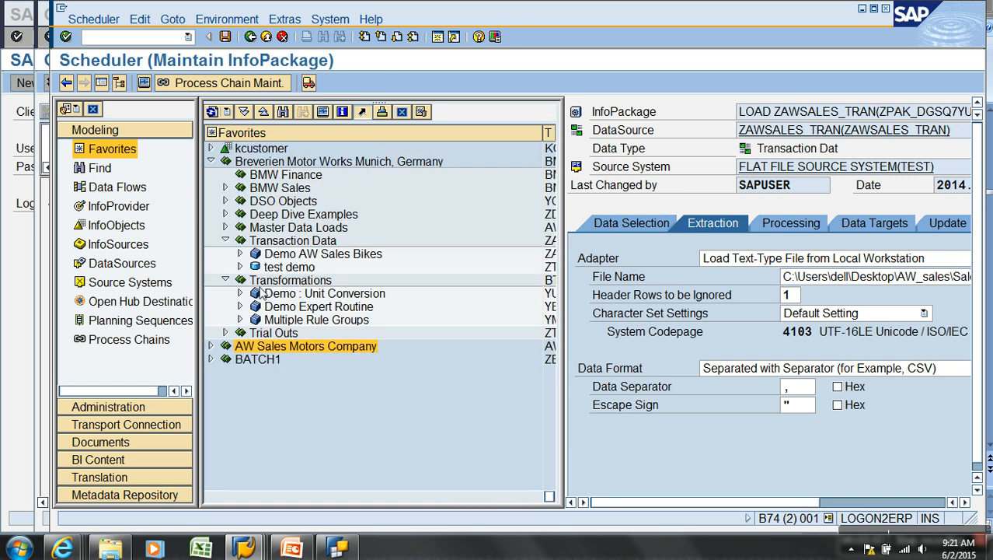
pyautogui.click(240, 255)
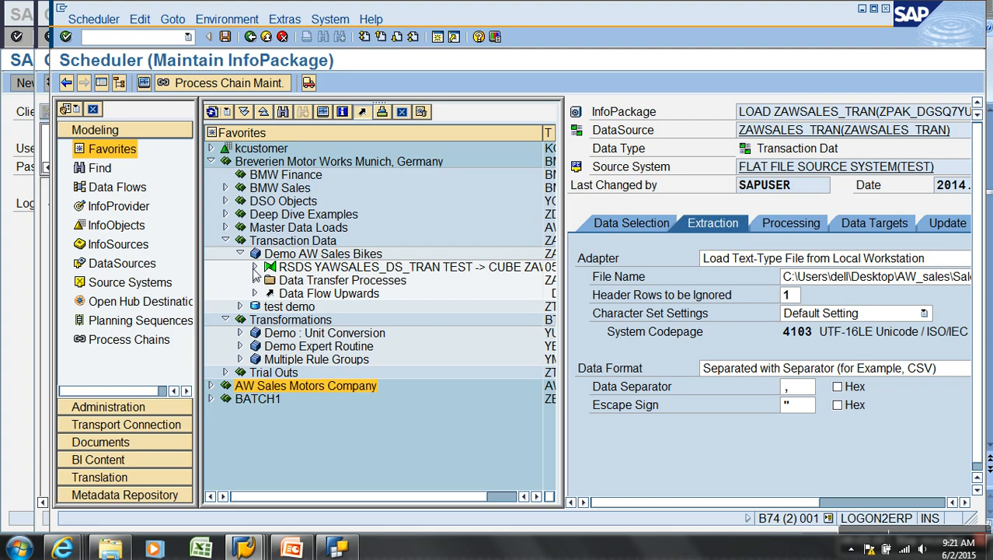
pyautogui.click(255, 268)
pyautogui.rightClick(315, 282)
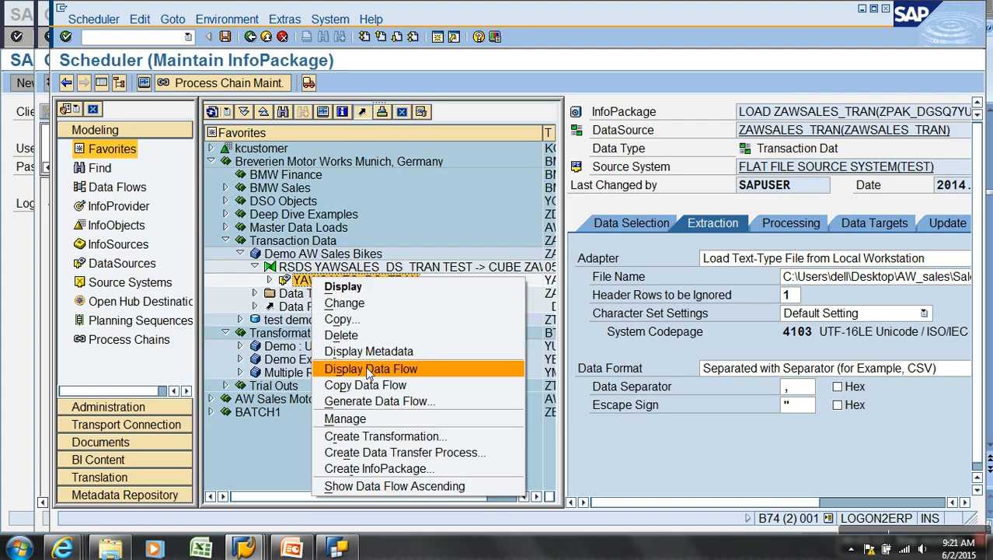
pyautogui.click(360, 418)
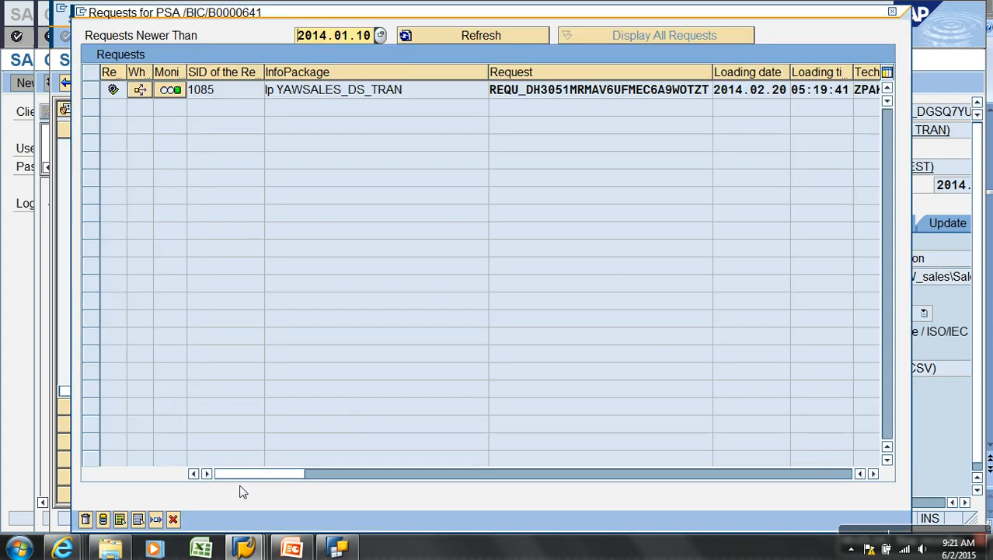
pyautogui.click(173, 519)
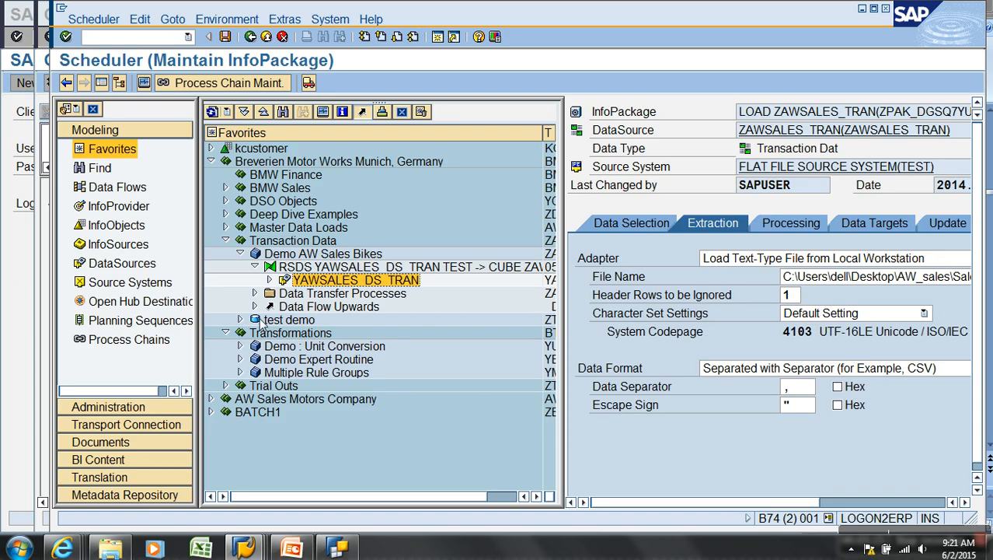
# Open the YAWSALES_DS_TRAN InfoPackage, confirm Sales_transactions.csv, and start the load immediately
pyautogui.click(268, 280)
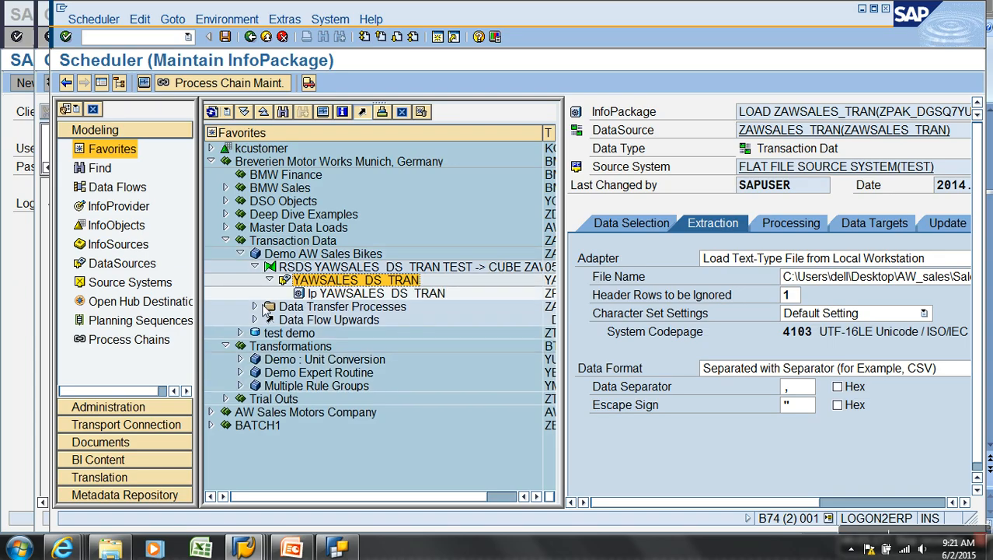
pyautogui.click(255, 307)
pyautogui.doubleClick(371, 294)
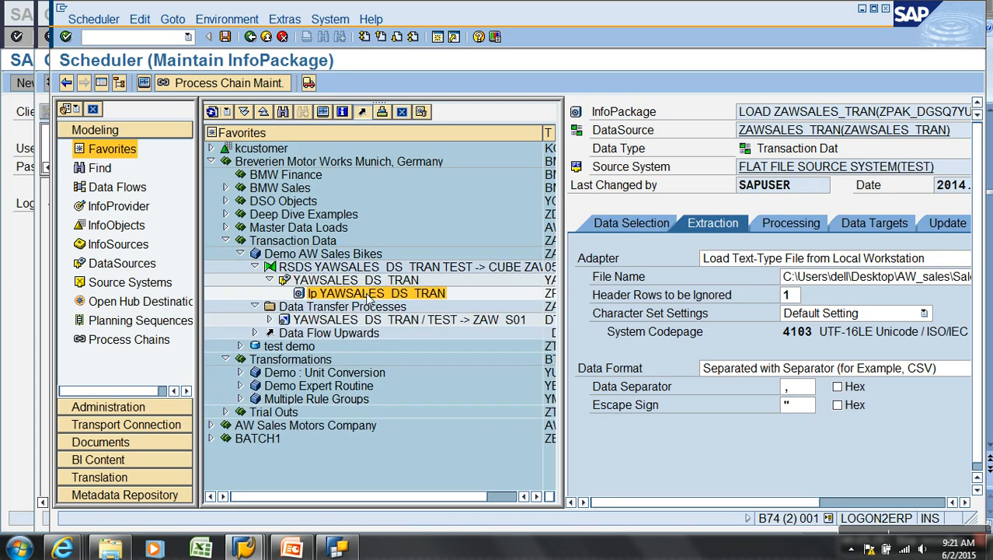
pyautogui.click(722, 222)
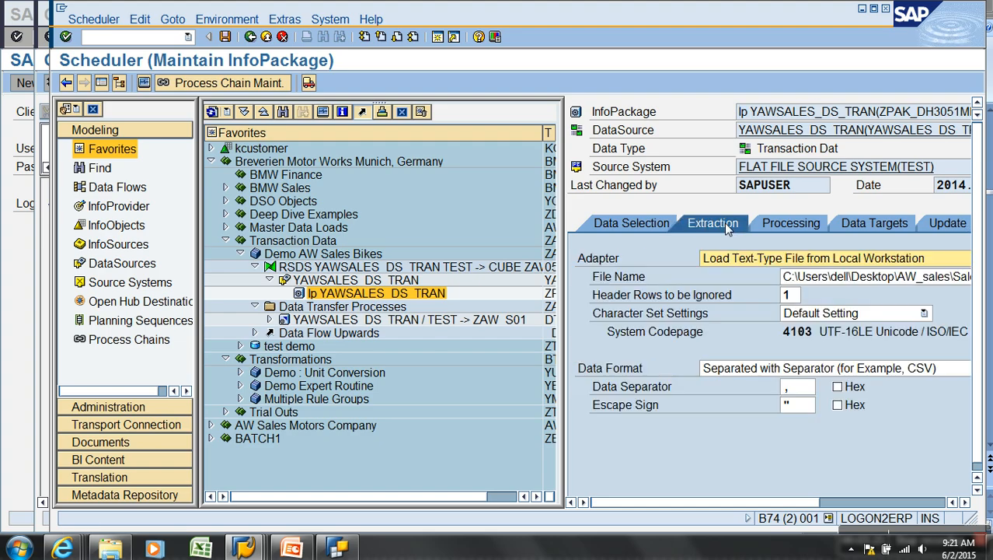
pyautogui.click(101, 82)
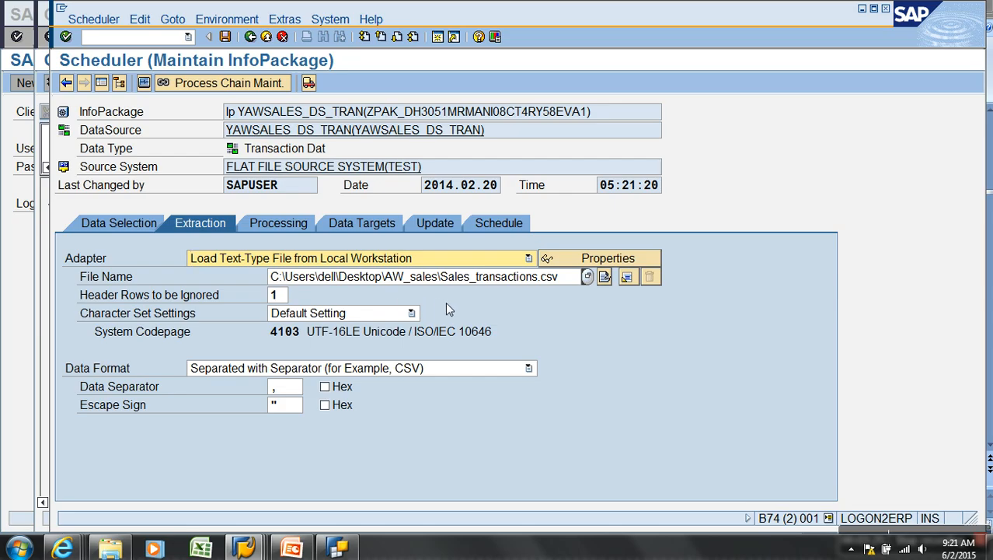
pyautogui.click(489, 227)
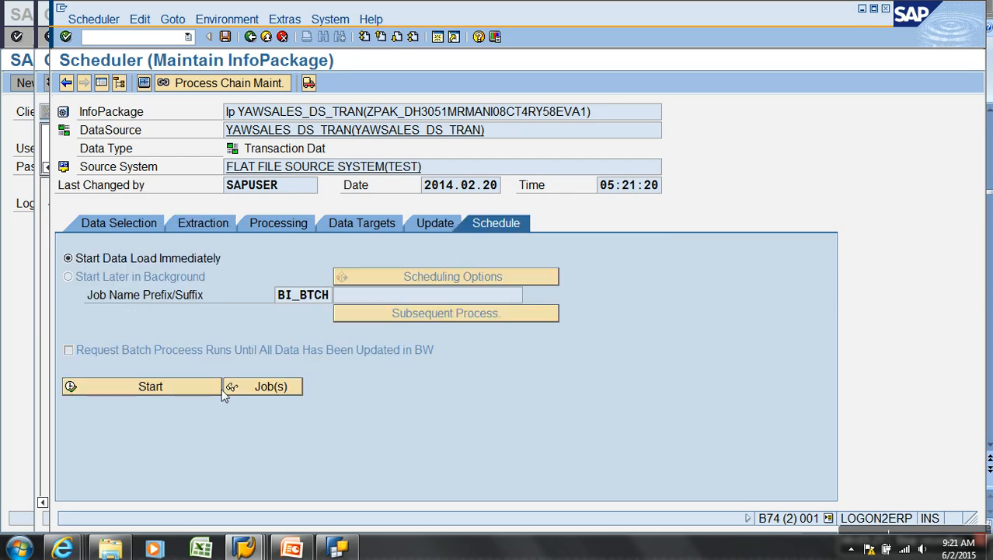
pyautogui.click(173, 393)
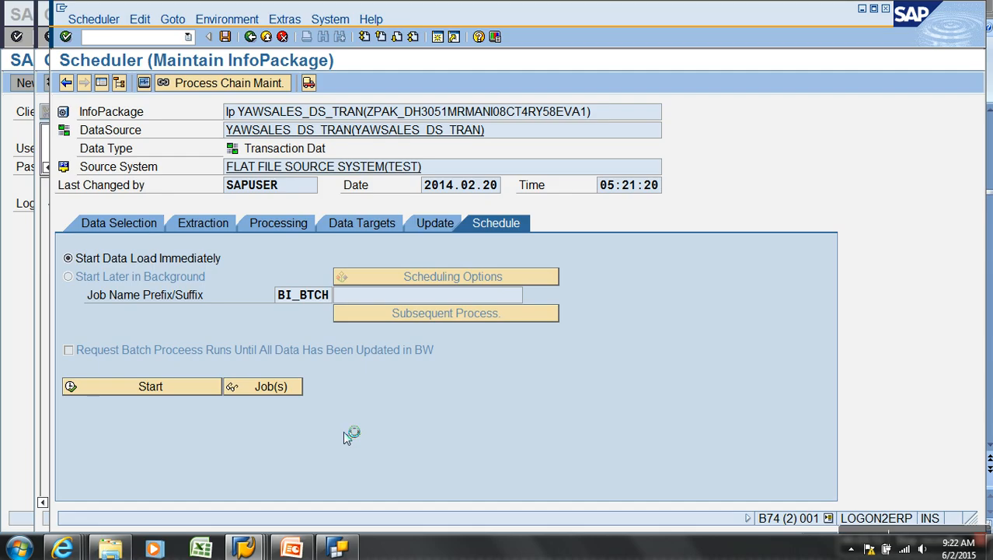
# Create a new SAP session, then bring the InfoPackage scheduler window back forward
pyautogui.click(62, 8)
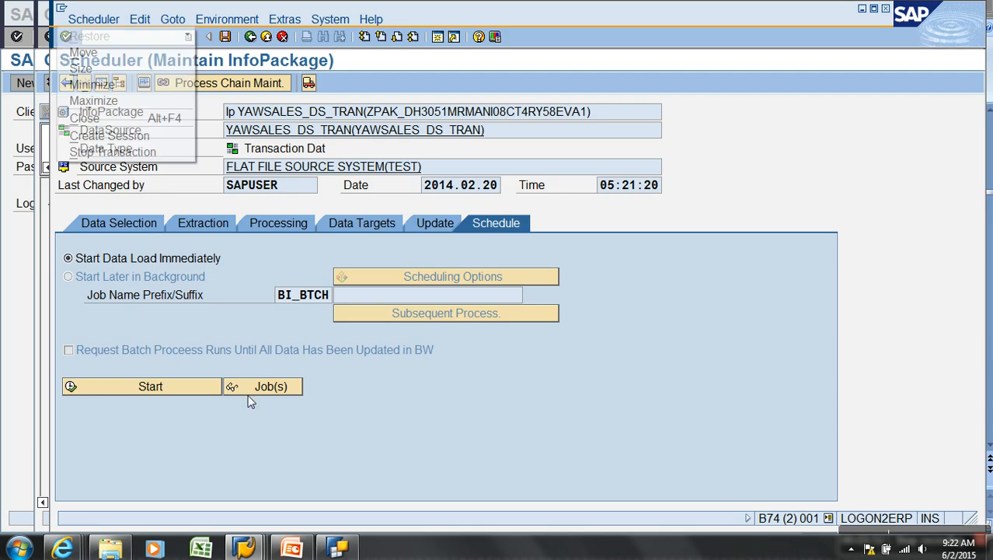
pyautogui.click(154, 137)
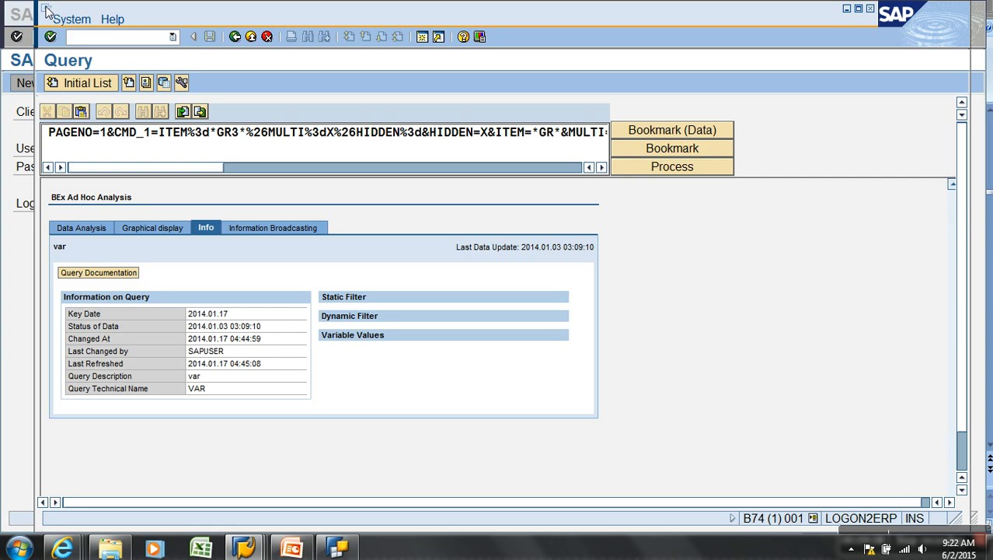
pyautogui.click(253, 548)
pyautogui.click(565, 501)
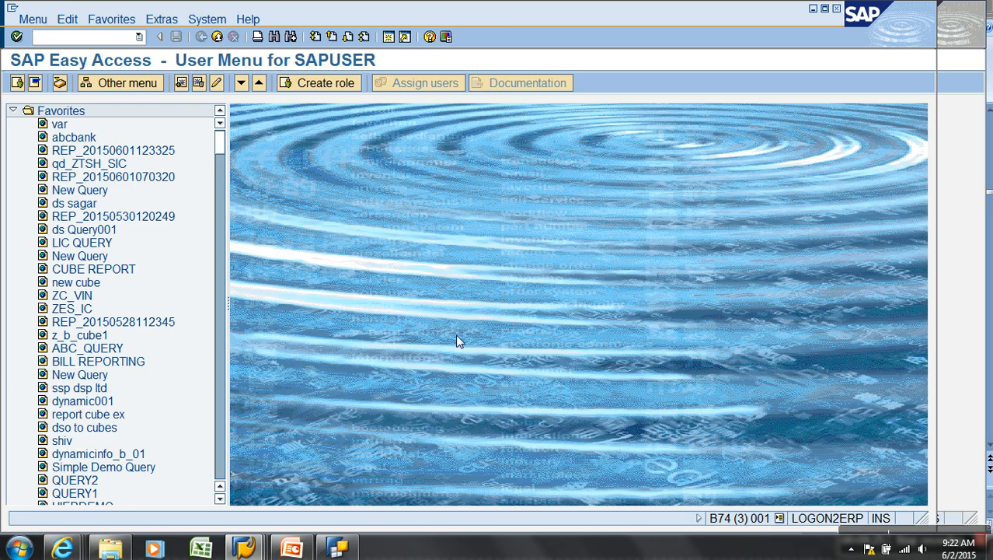
# Launch RSA1 and open management of the Demo AW Sales Bikes cube to view its contents
pyautogui.write('rsa1')
pyautogui.press('Return')
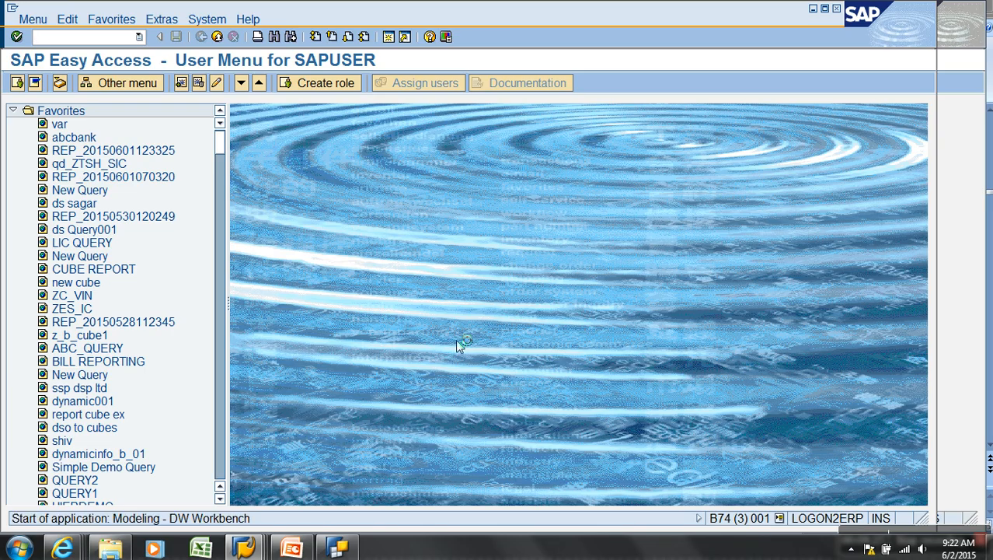
pyautogui.click(161, 160)
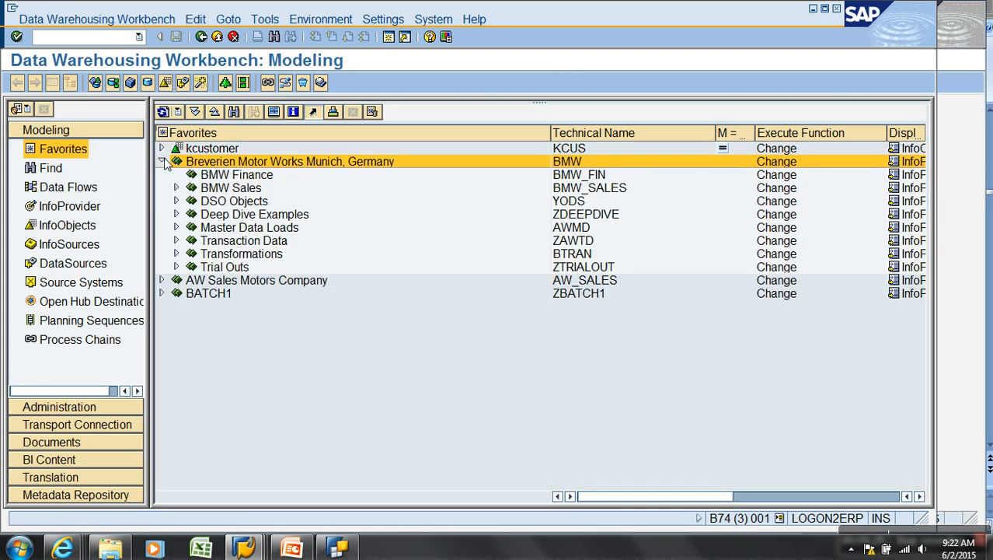
pyautogui.click(188, 255)
pyautogui.click(178, 254)
pyautogui.click(176, 241)
pyautogui.rightClick(272, 255)
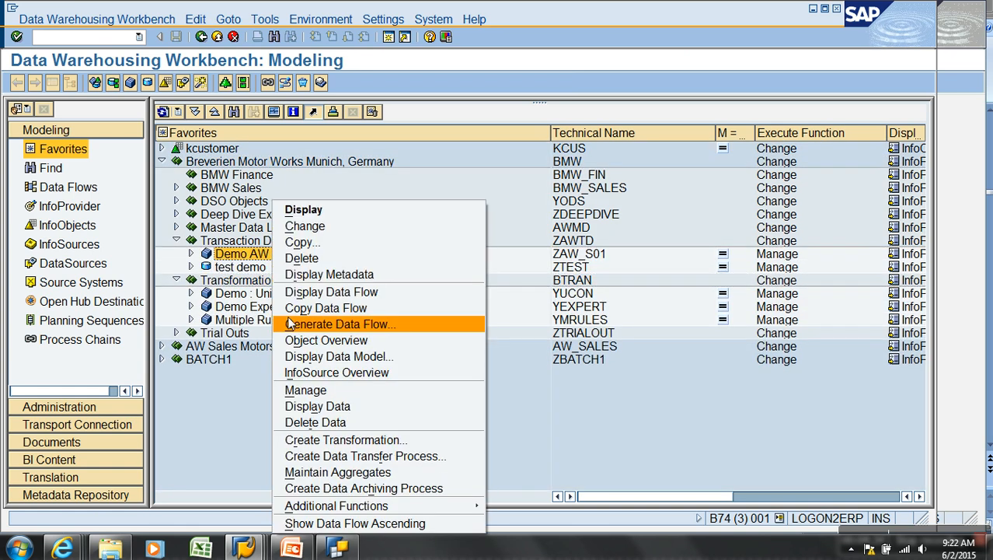
pyautogui.click(322, 389)
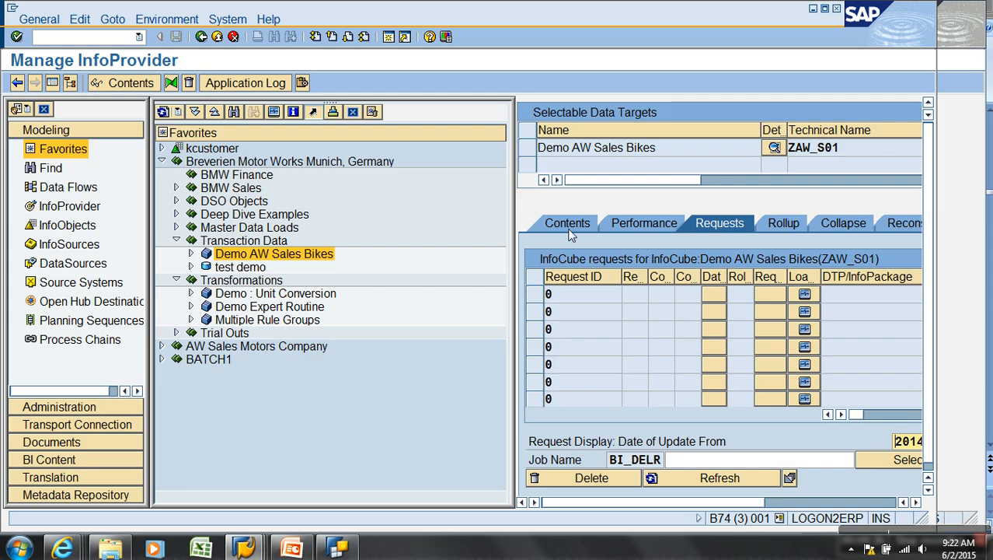
pyautogui.click(567, 225)
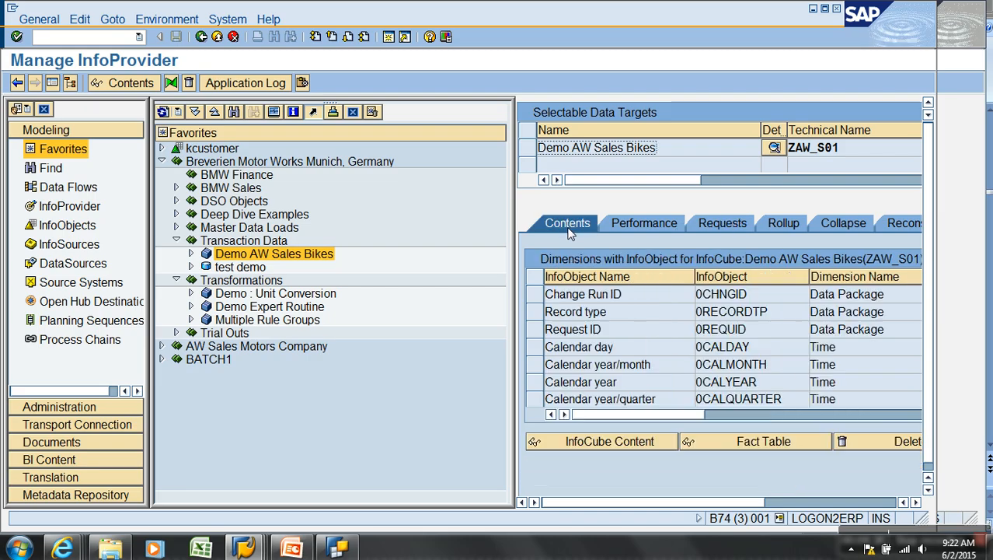
# Manage Demo Cube : AW Sales, display its /BIC/FAWCSALES fact table (empty), then return
pyautogui.click(161, 346)
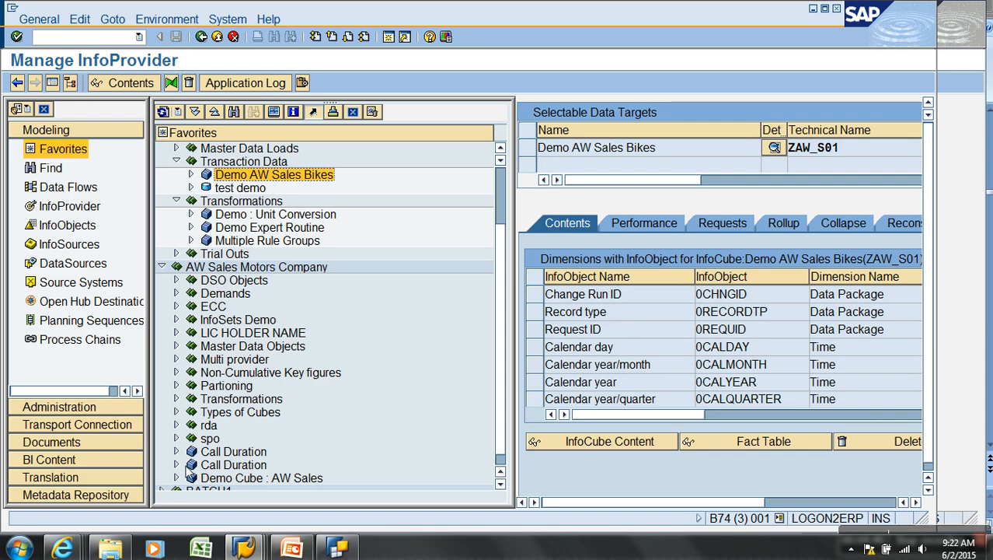
pyautogui.rightClick(225, 478)
pyautogui.click(269, 333)
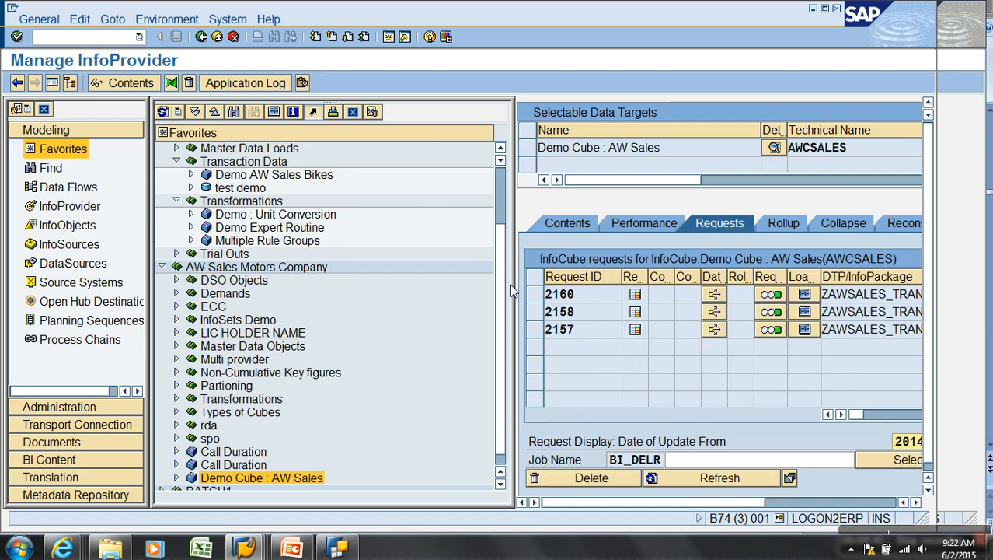
pyautogui.click(579, 227)
pyautogui.click(765, 445)
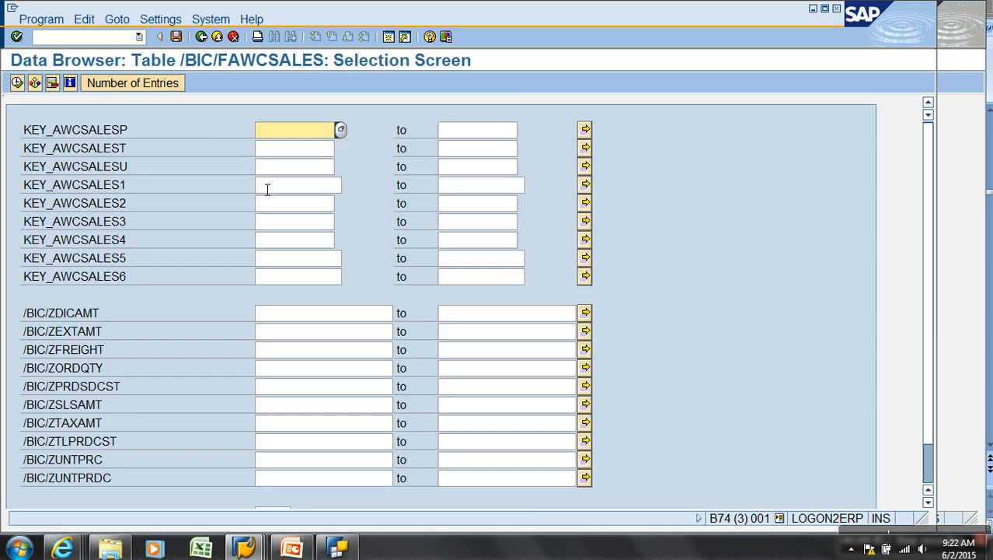
pyautogui.click(17, 84)
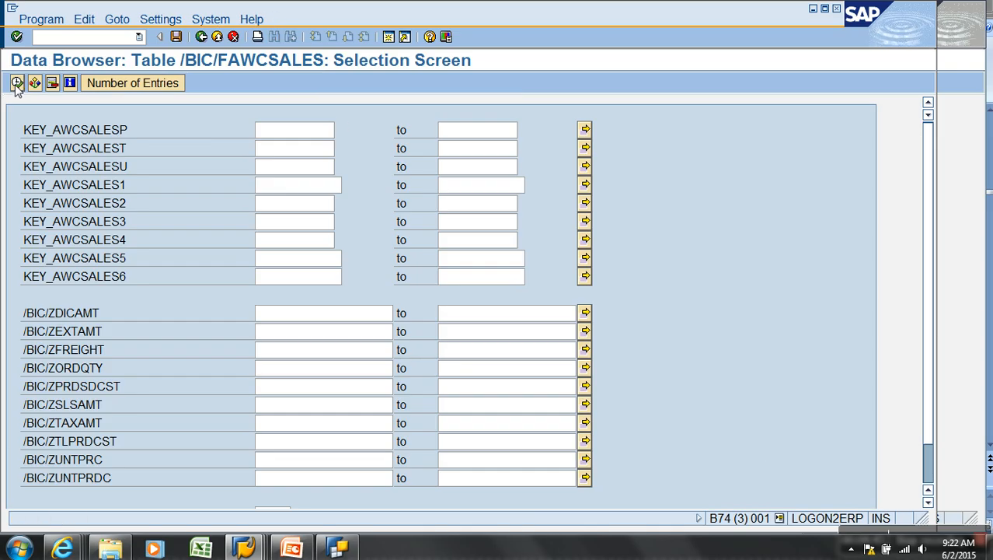
pyautogui.click(216, 38)
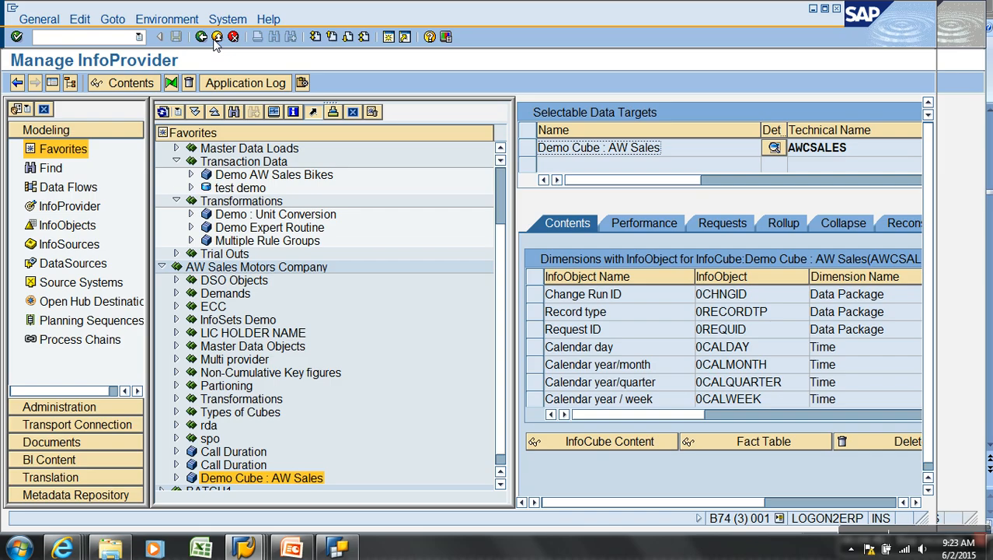
# Open the InfoPackage load monitor and show the 04:46:59 YAWSALES_DS_TRAN request's status details
pyautogui.hotkey('alt', 'Tab')
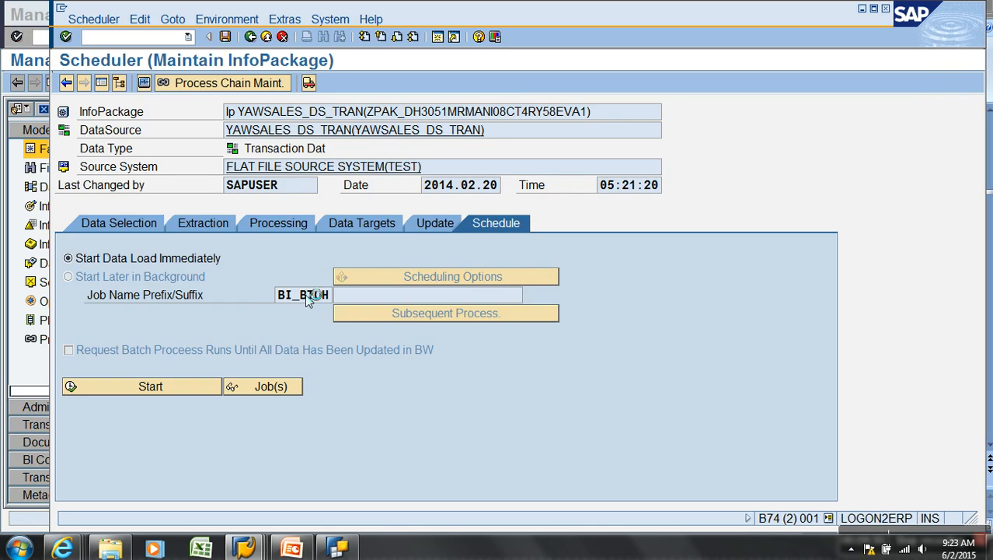
pyautogui.hotkey('alt', 'Tab')
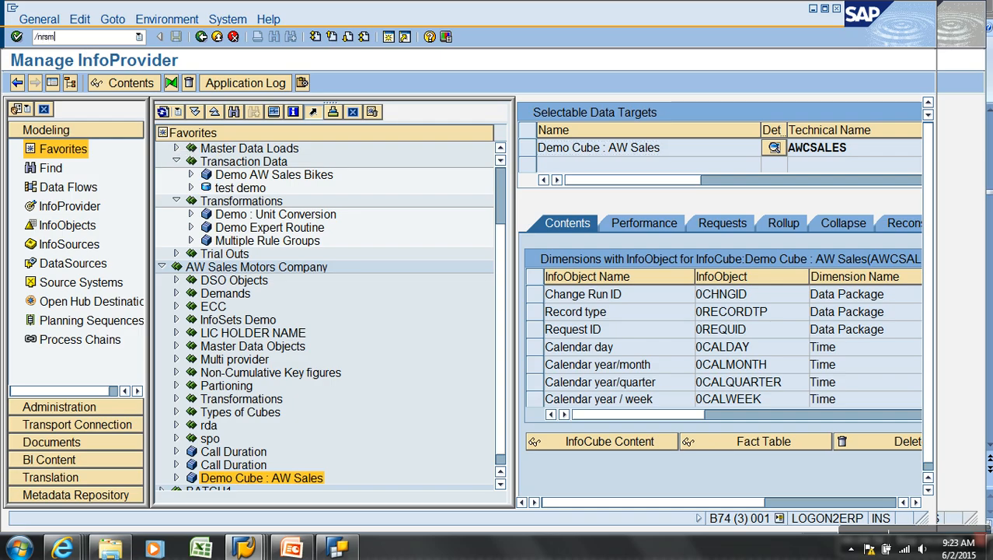
pyautogui.press('Return')
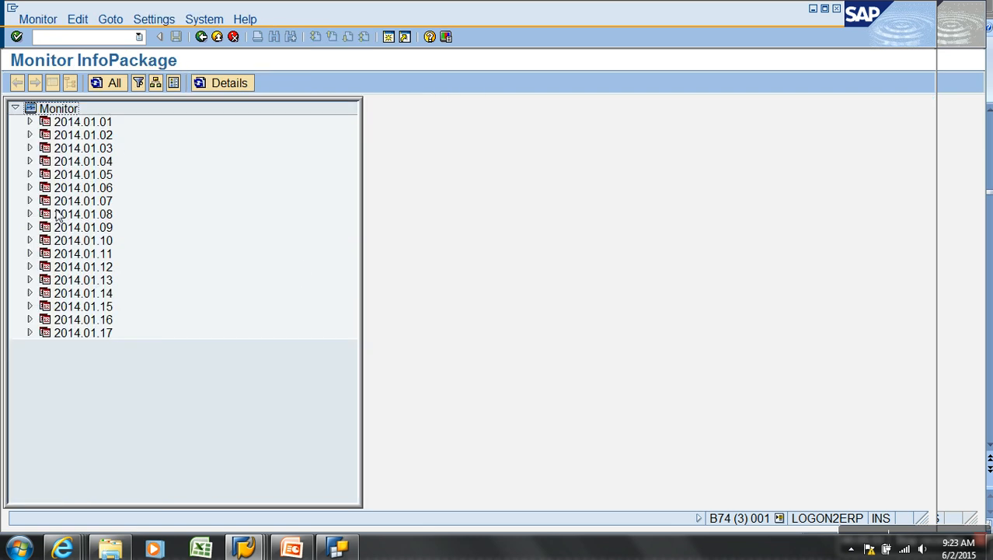
pyautogui.click(30, 333)
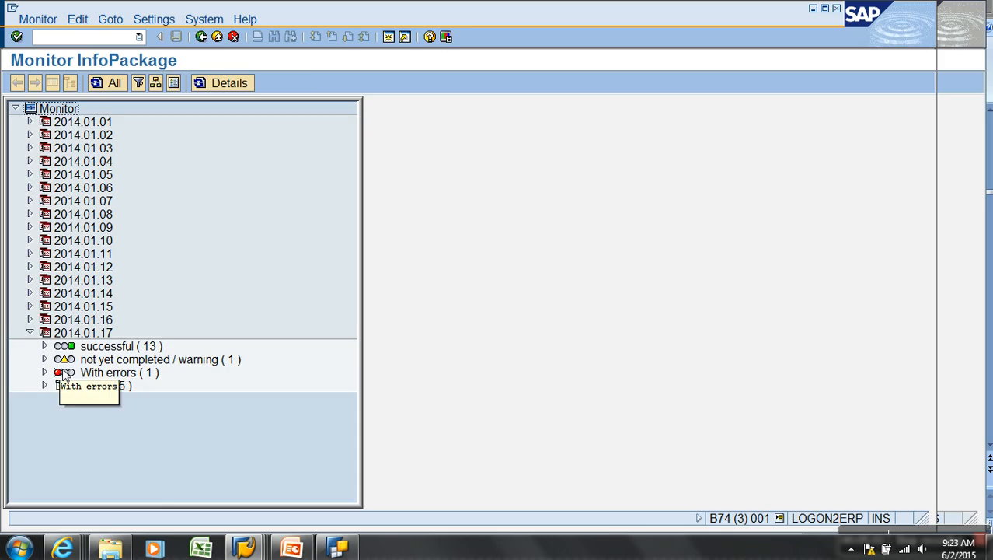
pyautogui.click(45, 359)
pyautogui.click(60, 372)
pyautogui.click(209, 400)
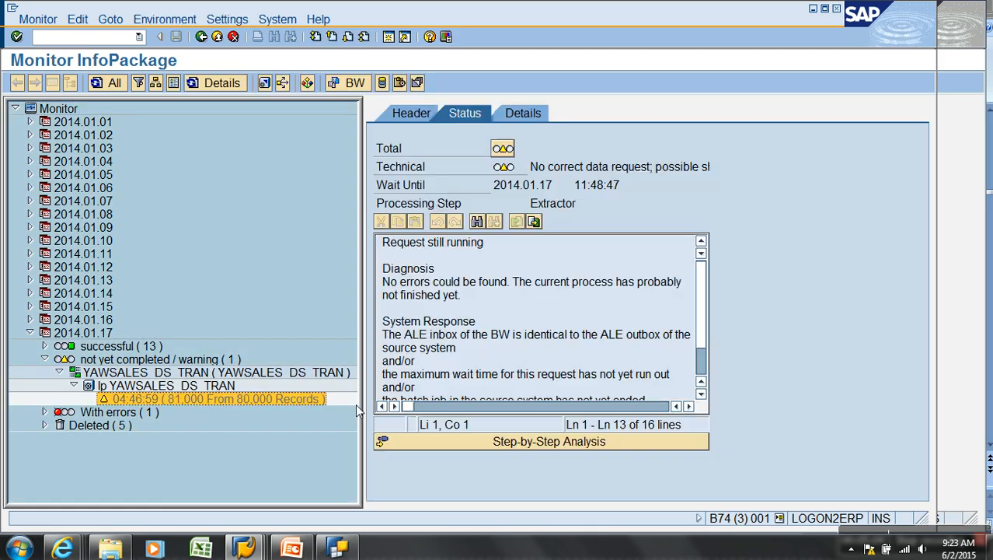
# Refresh the running request and expand its detailed message tree down to the data packages
pyautogui.click(295, 378)
pyautogui.click(239, 400)
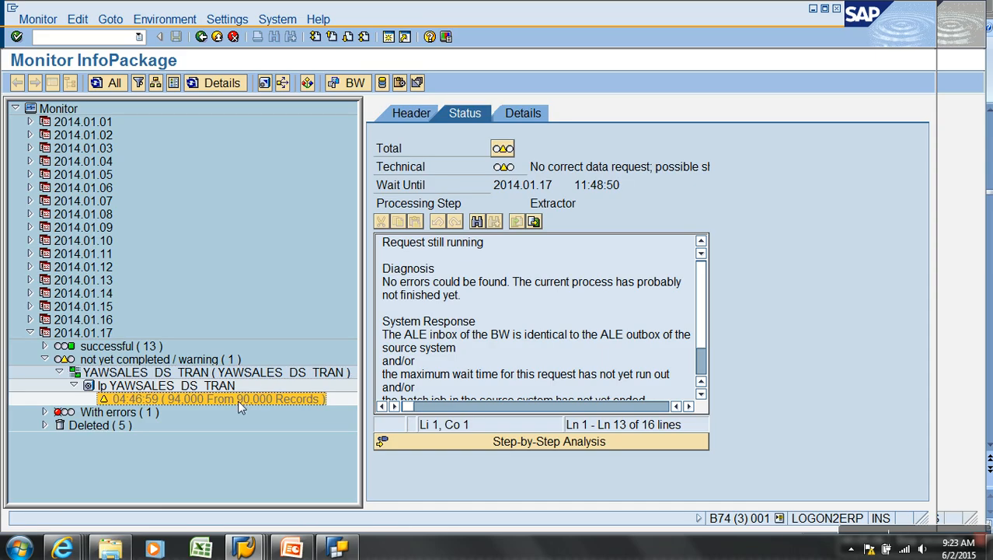
pyautogui.click(240, 372)
pyautogui.click(246, 399)
pyautogui.click(259, 373)
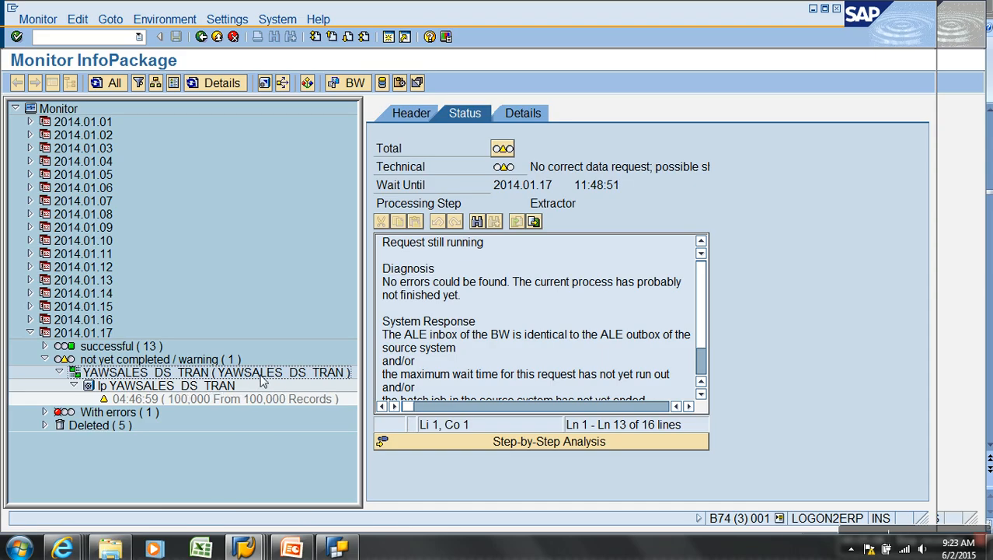
pyautogui.click(266, 398)
pyautogui.click(519, 115)
pyautogui.click(230, 398)
pyautogui.click(394, 201)
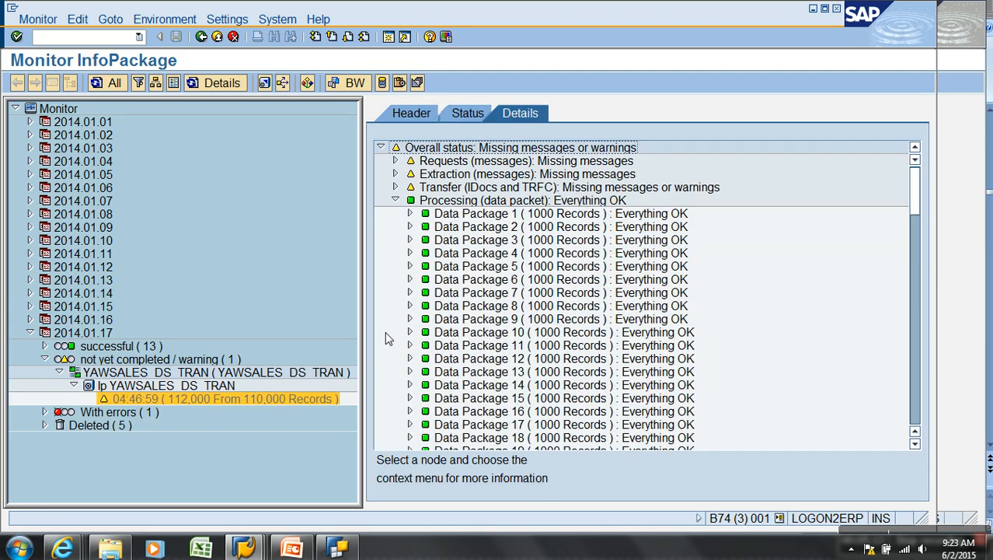
pyautogui.moveTo(915, 186); pyautogui.dragTo(918, 432)
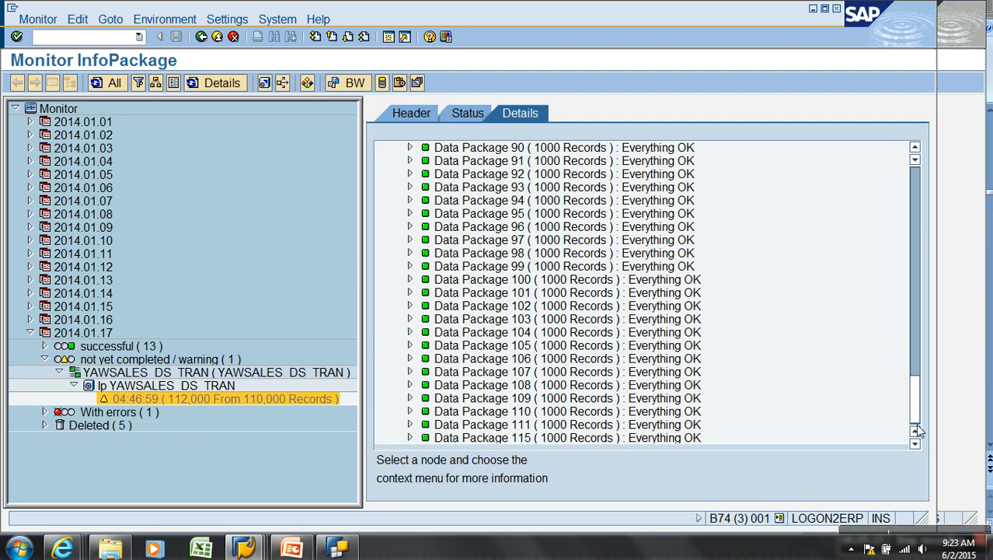
# Keep refreshing the request until it reaches 209,800 of 209,800 records with green status
pyautogui.click(220, 397)
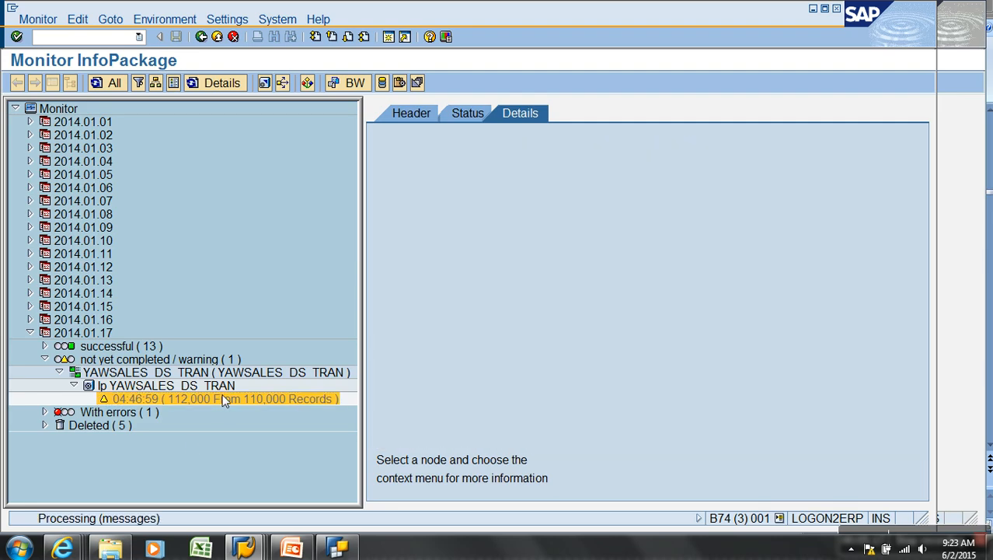
pyautogui.click(229, 397)
pyautogui.click(233, 395)
pyautogui.click(237, 400)
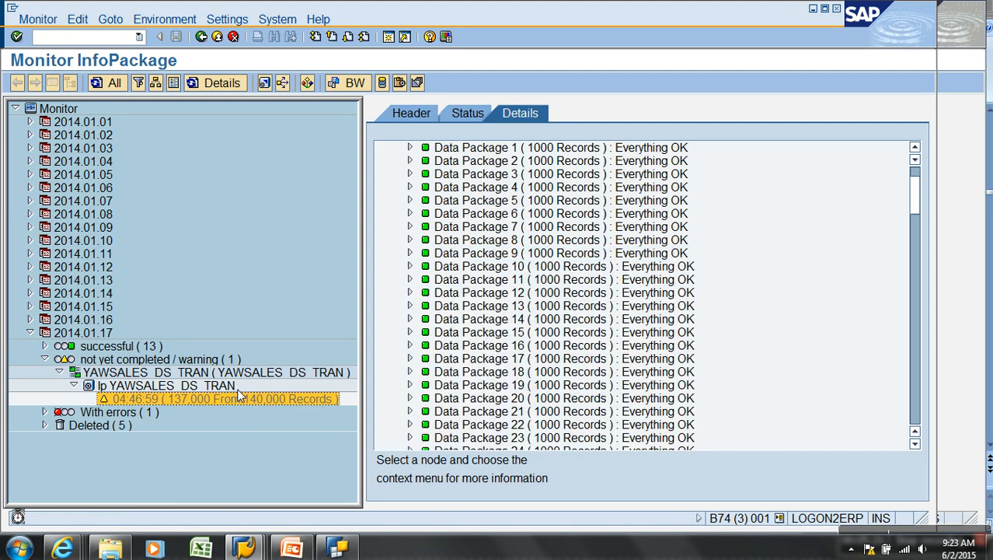
pyautogui.click(251, 453)
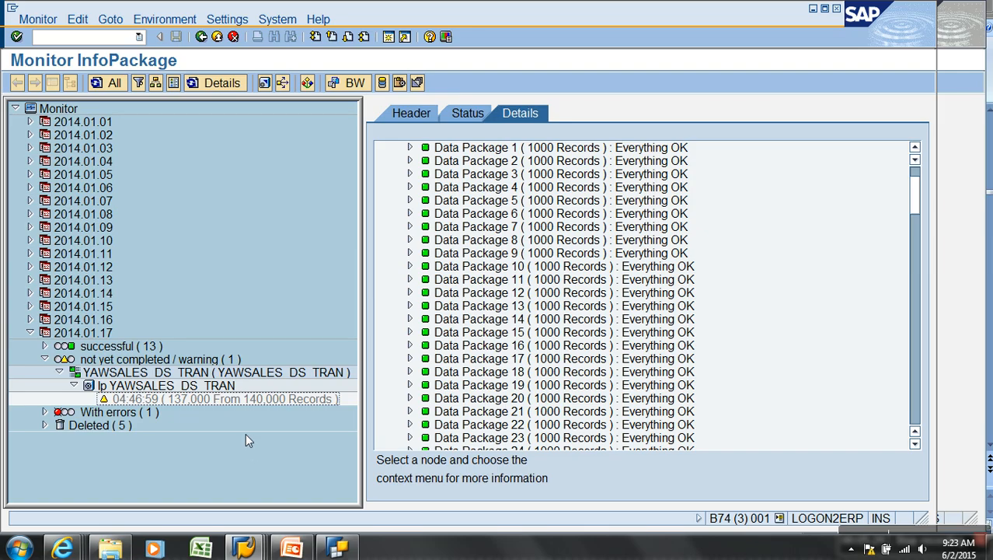
pyautogui.click(243, 398)
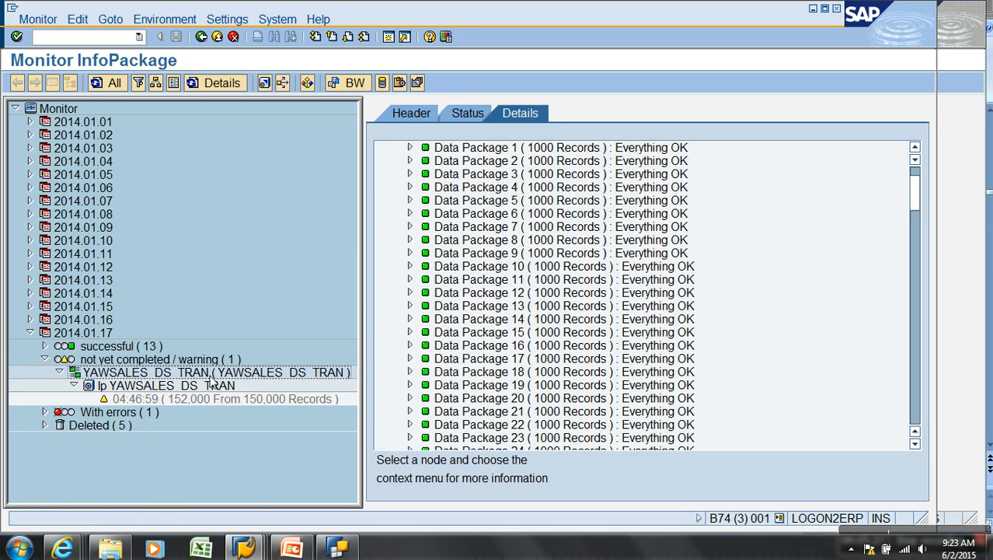
pyautogui.click(222, 398)
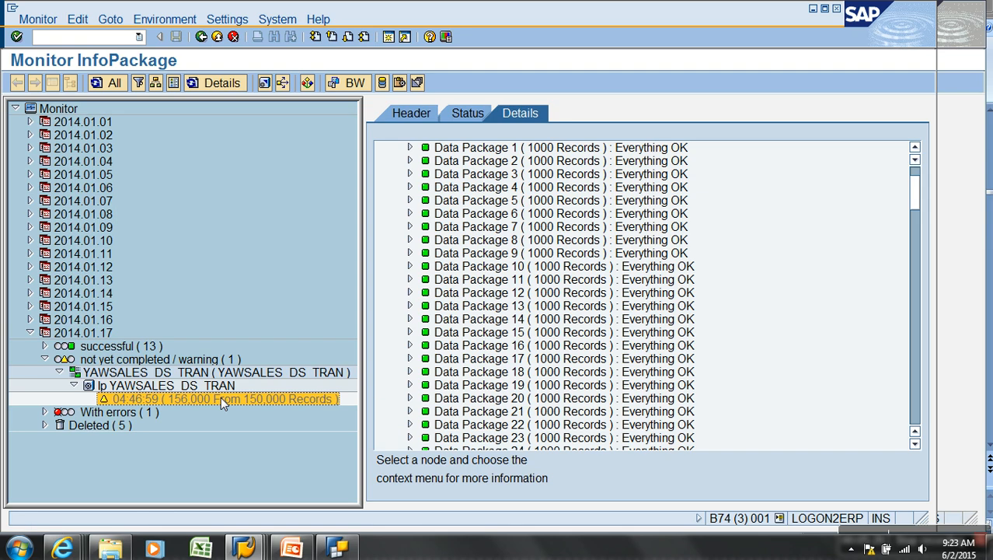
pyautogui.click(207, 398)
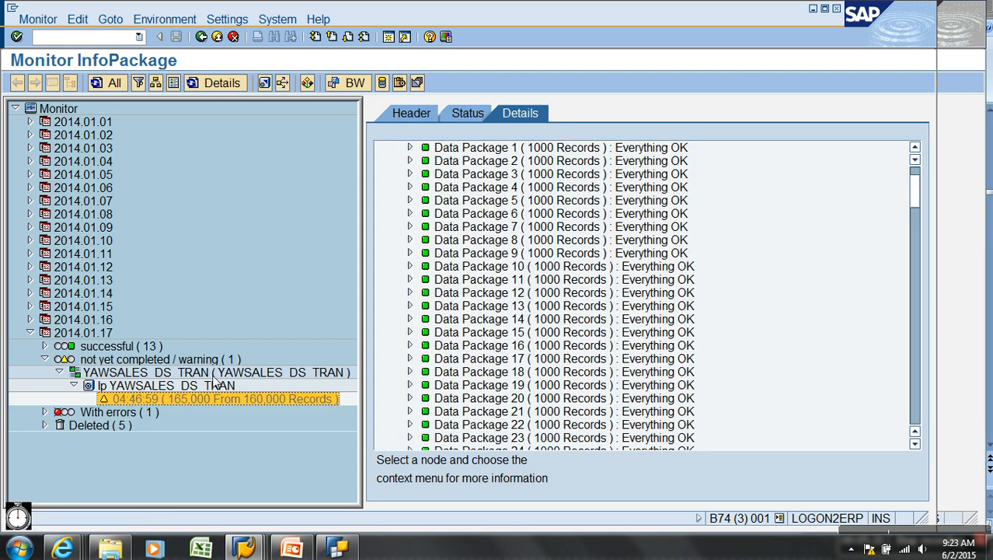
pyautogui.click(218, 398)
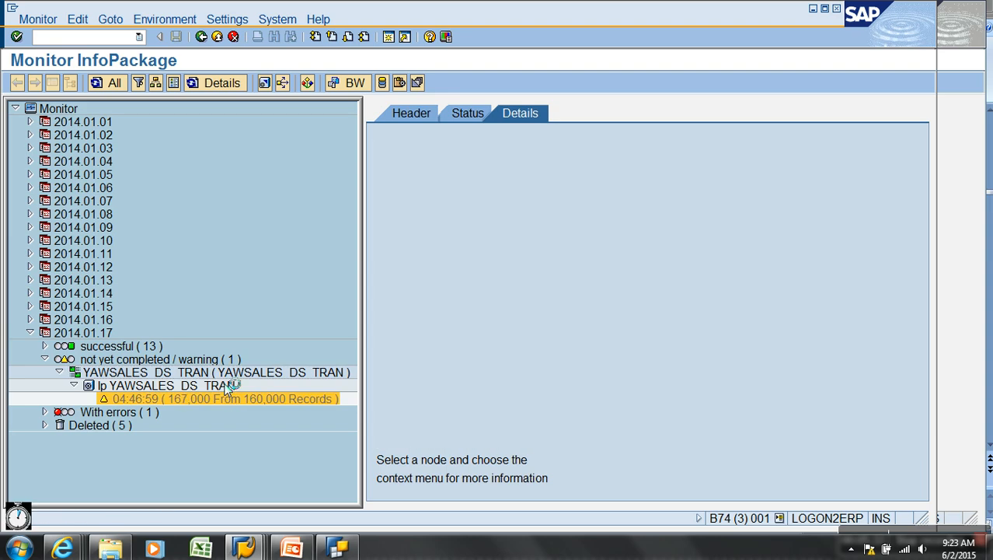
pyautogui.click(251, 401)
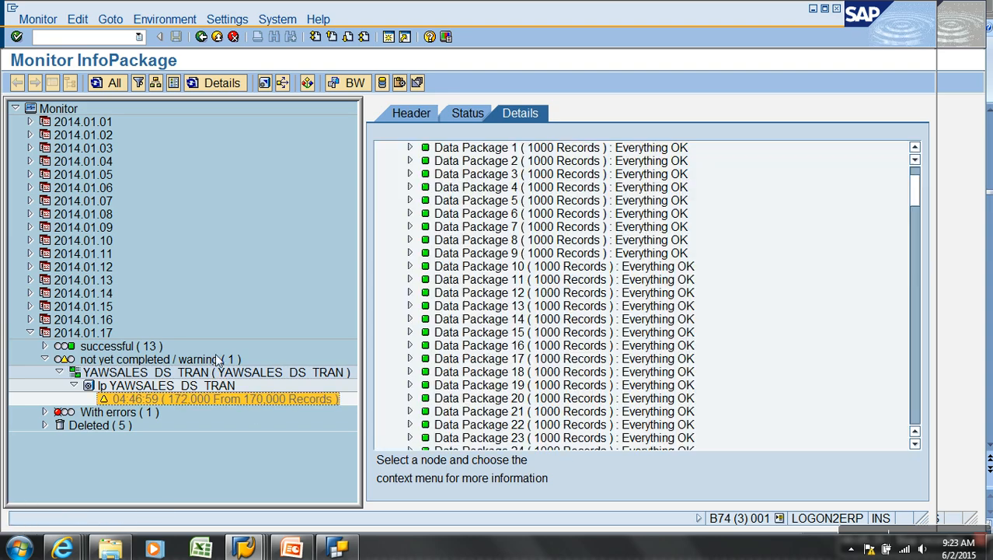
pyautogui.click(243, 399)
pyautogui.click(243, 399)
pyautogui.click(234, 395)
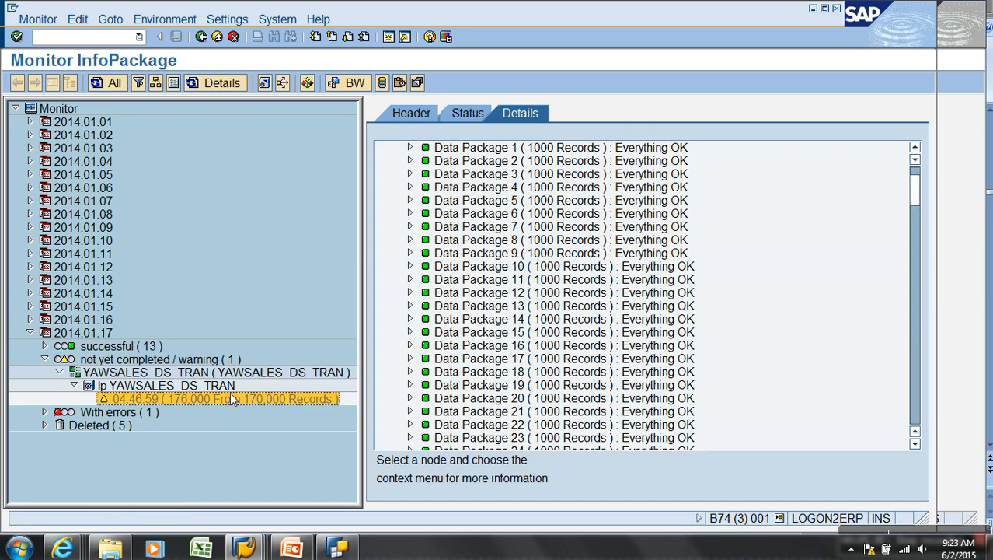
pyautogui.click(260, 400)
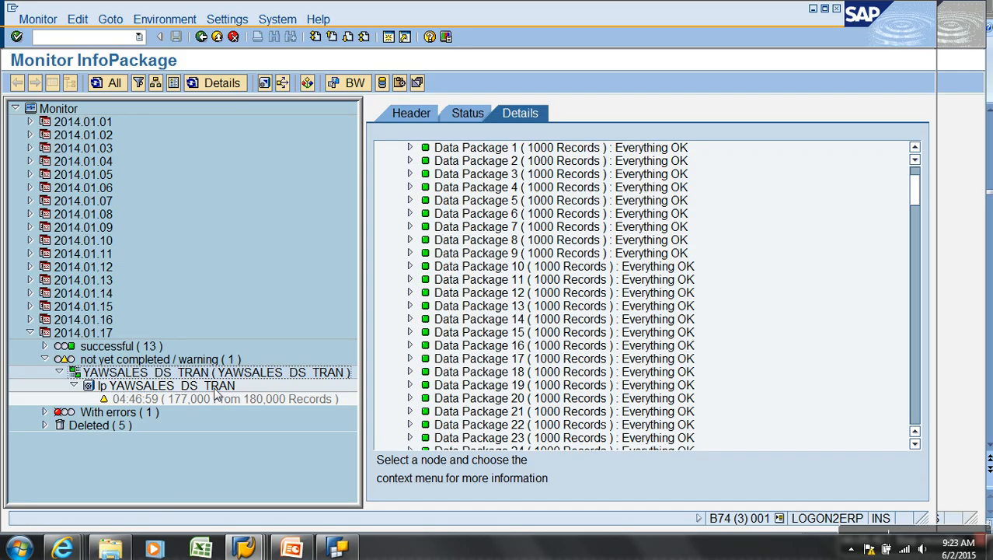
pyautogui.click(219, 400)
pyautogui.click(221, 399)
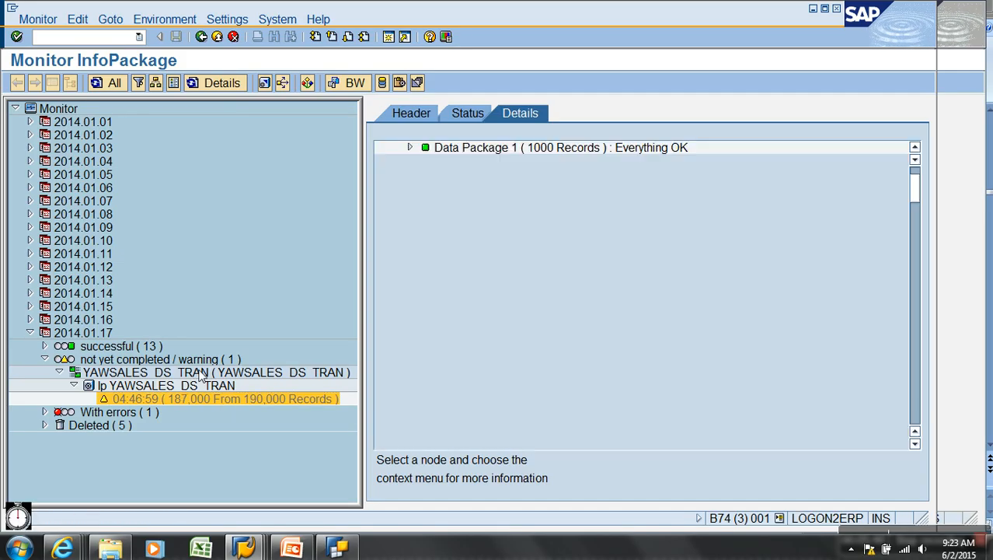
pyautogui.click(223, 401)
pyautogui.click(208, 398)
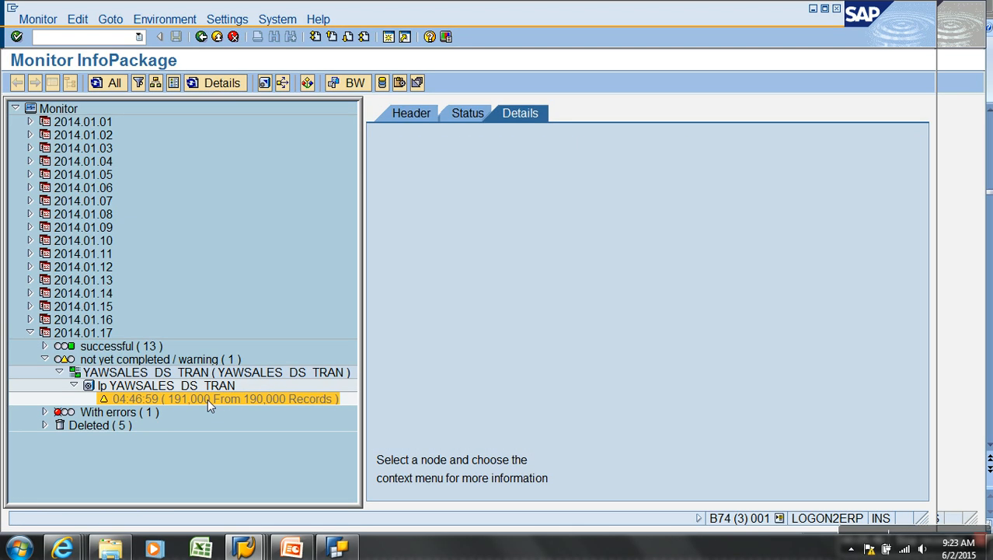
pyautogui.click(212, 400)
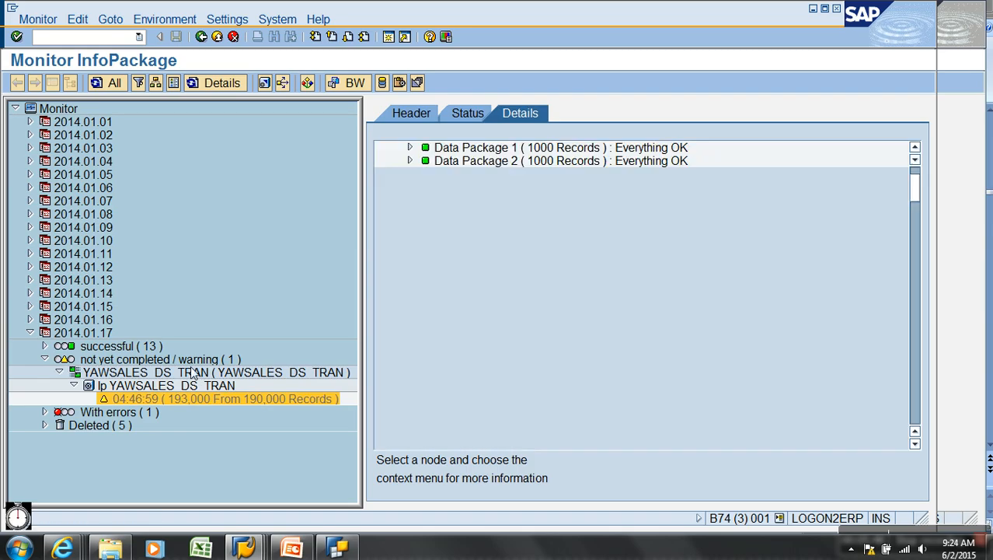
pyautogui.click(227, 400)
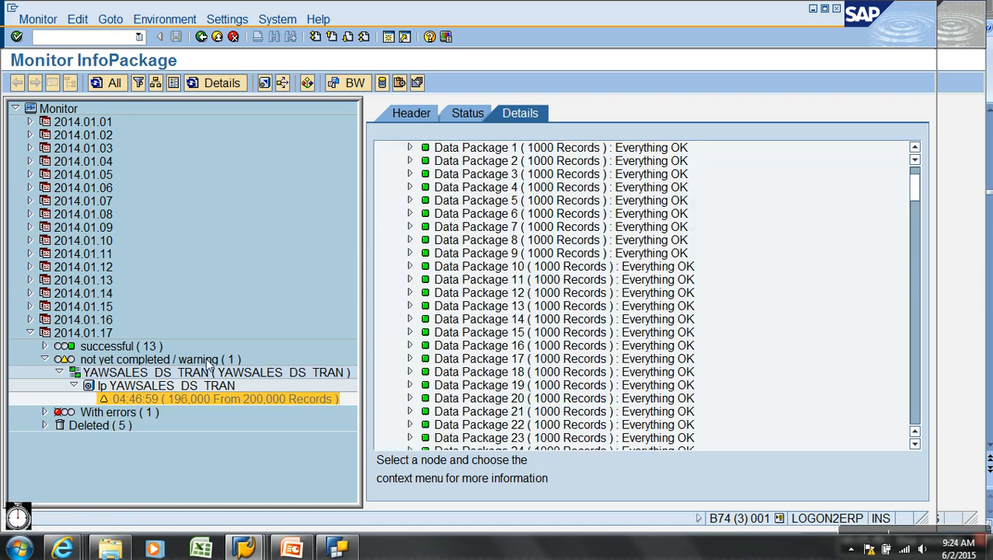
pyautogui.click(229, 402)
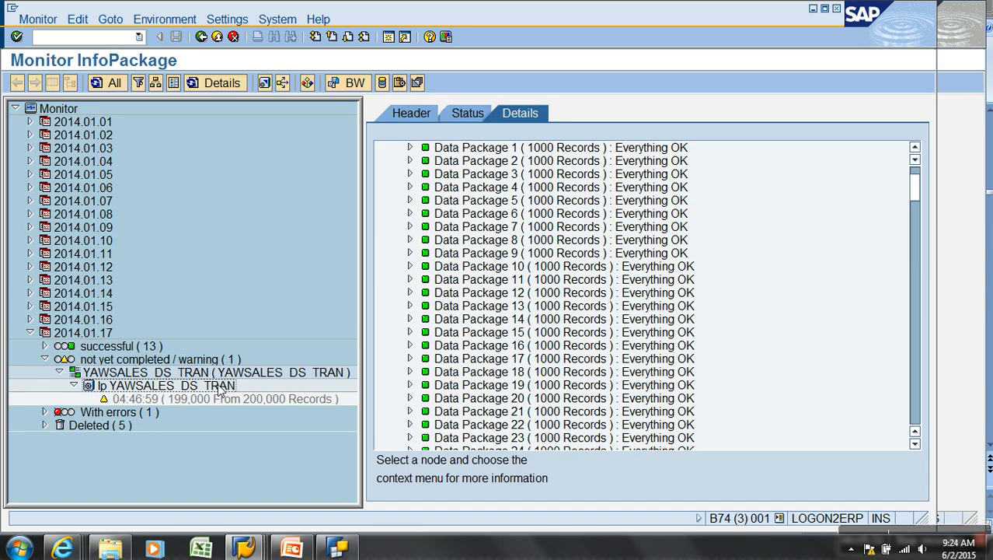
pyautogui.click(231, 400)
pyautogui.click(238, 403)
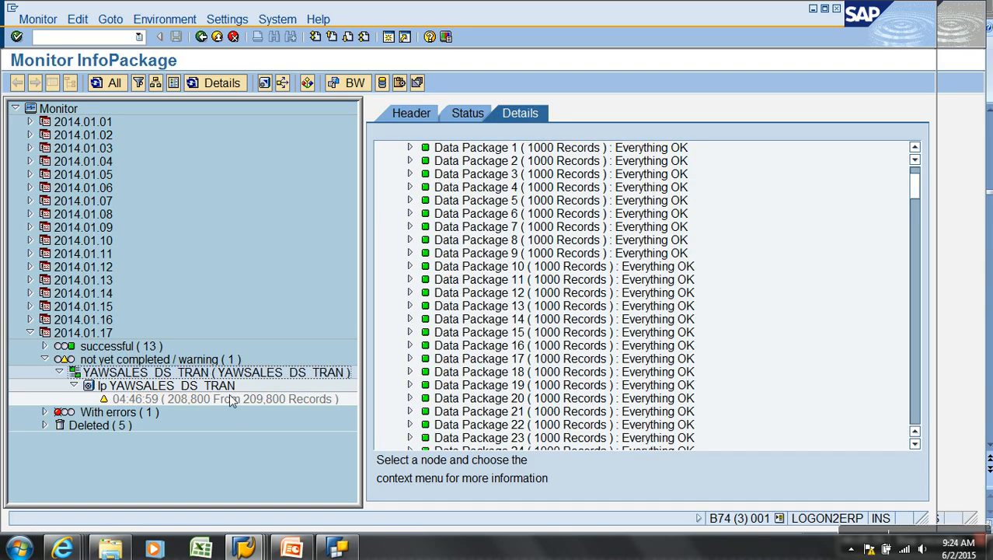
pyautogui.click(239, 402)
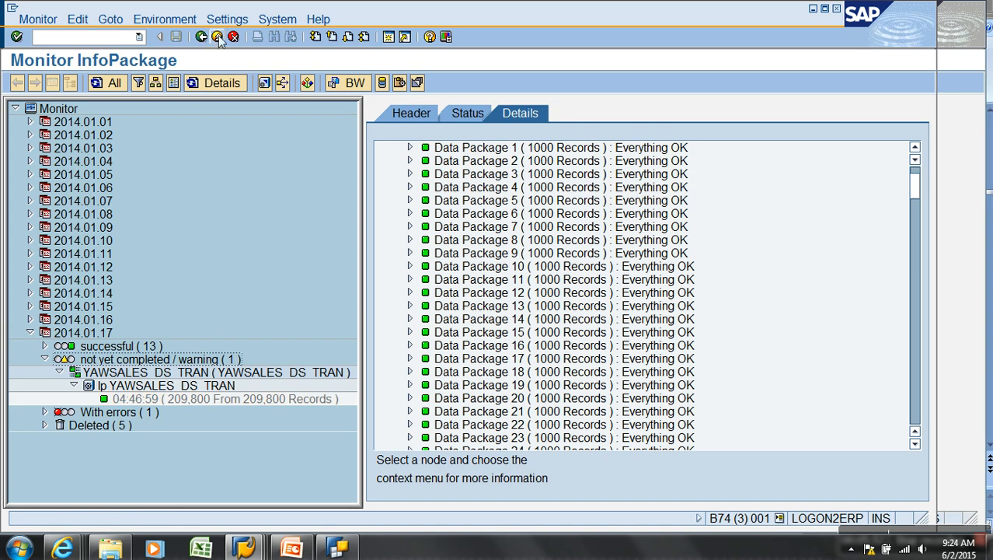
# Exit the monitor and scheduler, then open the YAWSALES_DS_TRAN / TEST -> ZAW_S01 DTP's execution settings
pyautogui.click(217, 37)
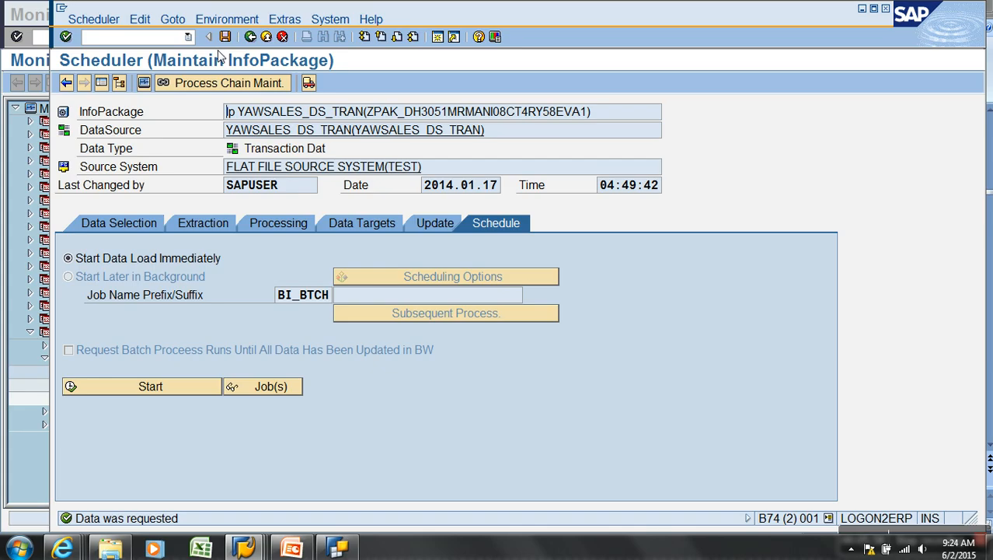
pyautogui.click(248, 38)
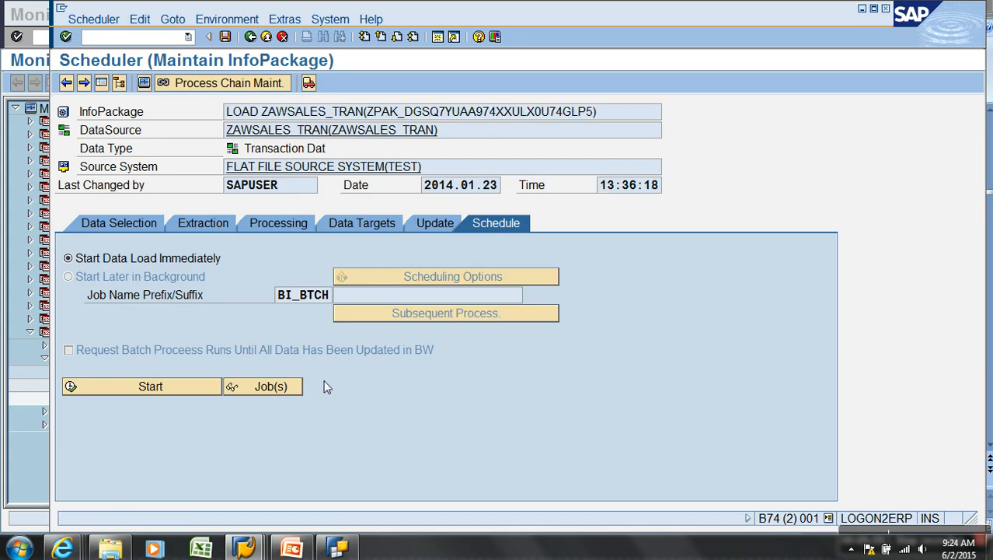
pyautogui.click(266, 37)
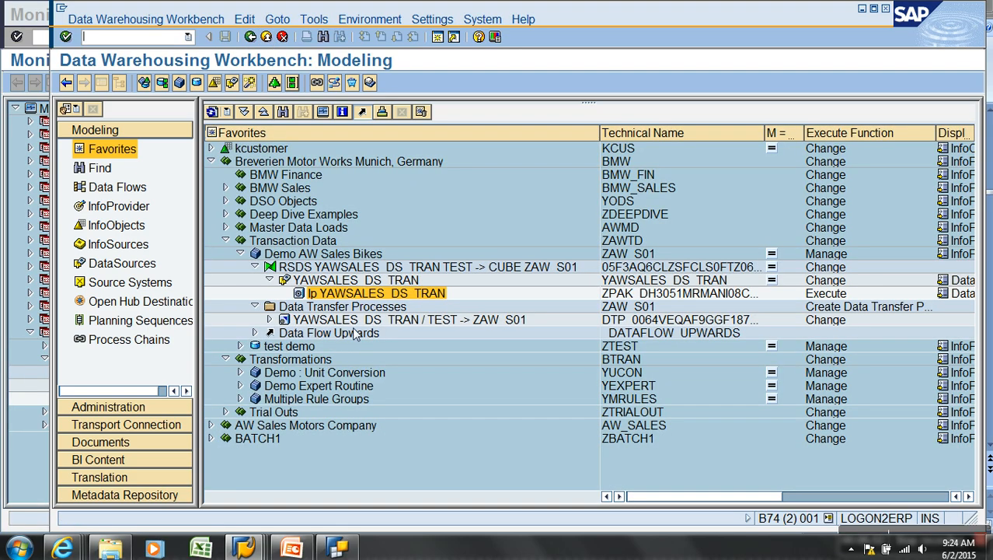
pyautogui.doubleClick(303, 321)
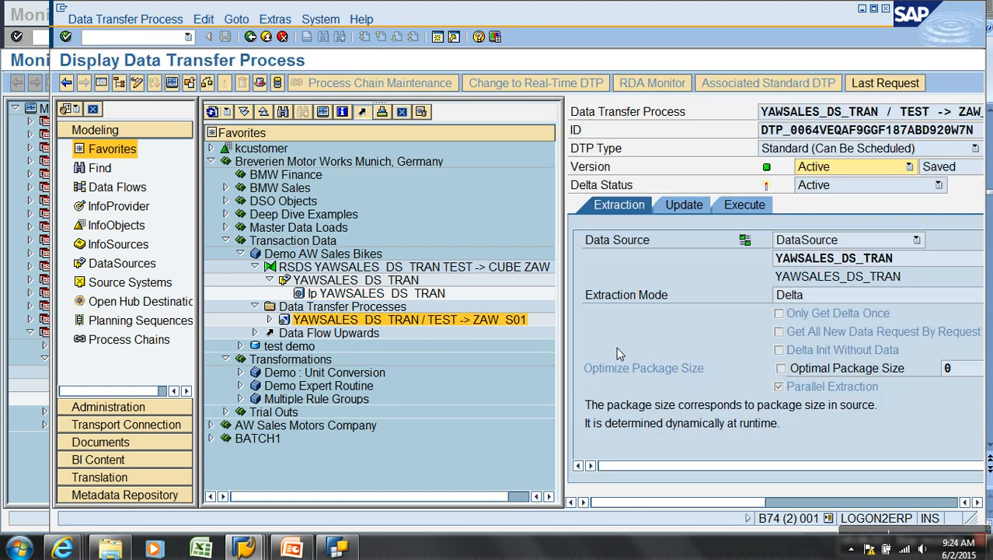
pyautogui.click(122, 86)
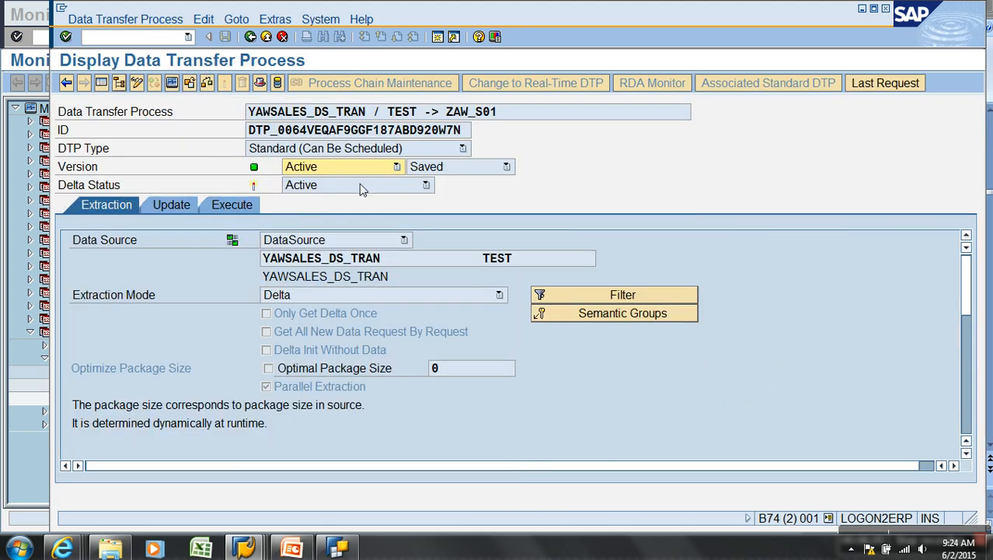
pyautogui.click(248, 206)
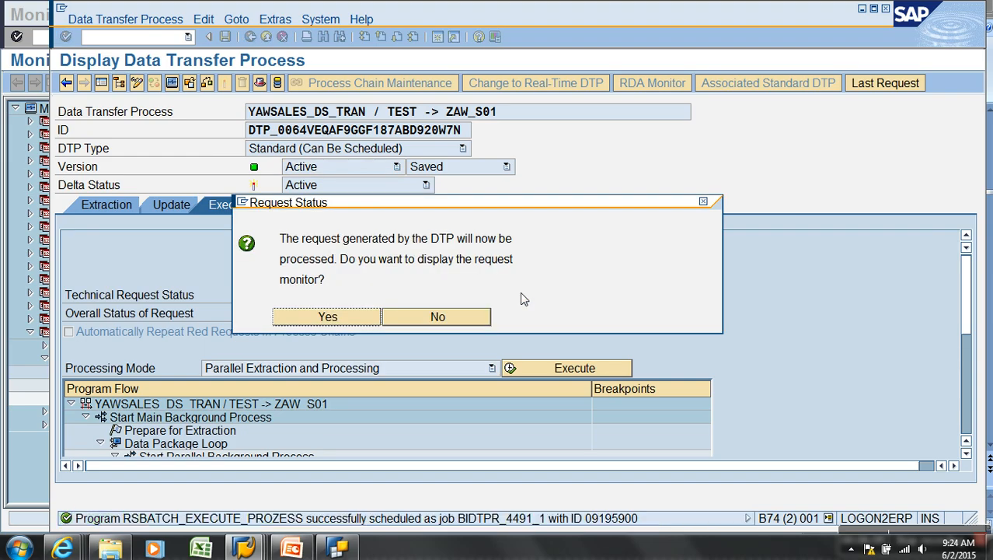
# Open the monitor for the new transfer request and refresh its progress
pyautogui.click(338, 316)
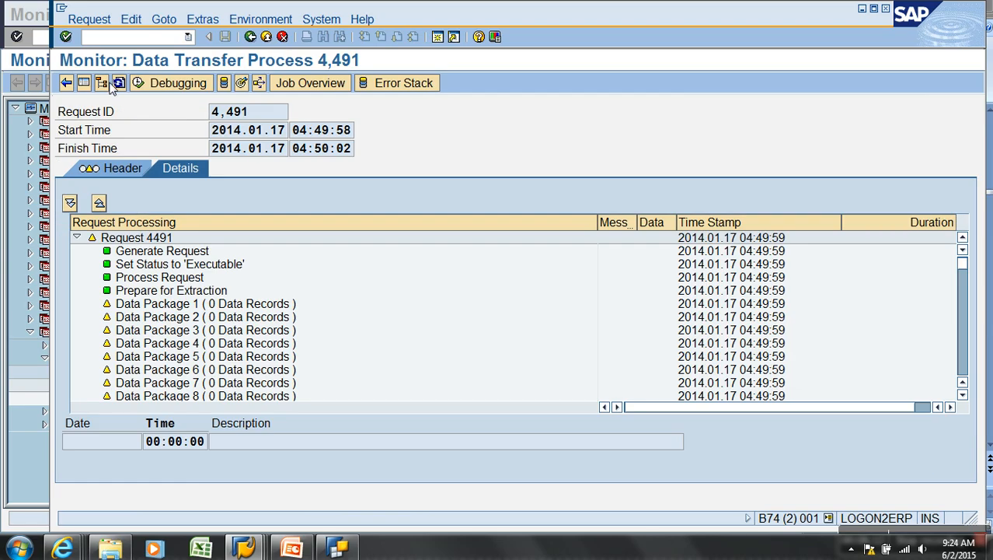
pyautogui.click(119, 83)
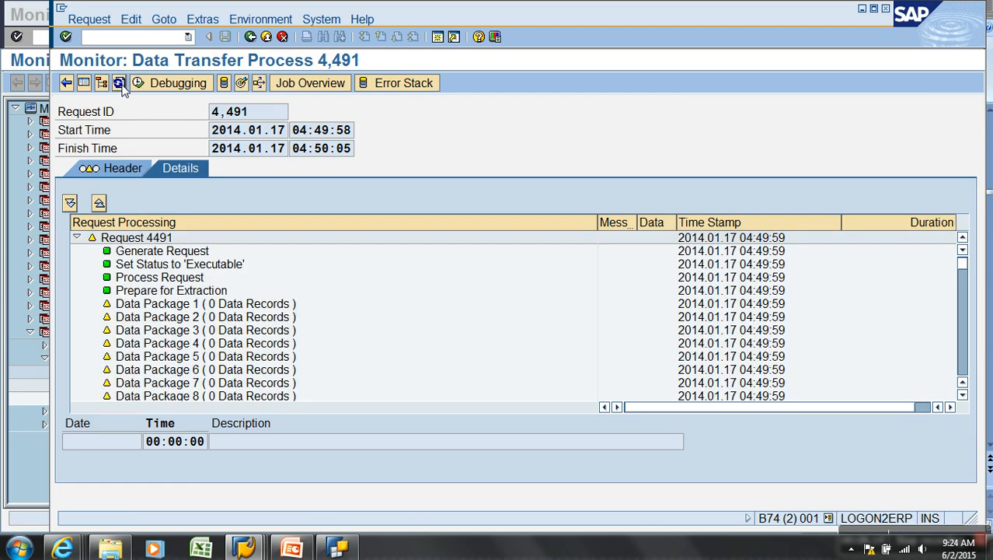
pyautogui.click(119, 84)
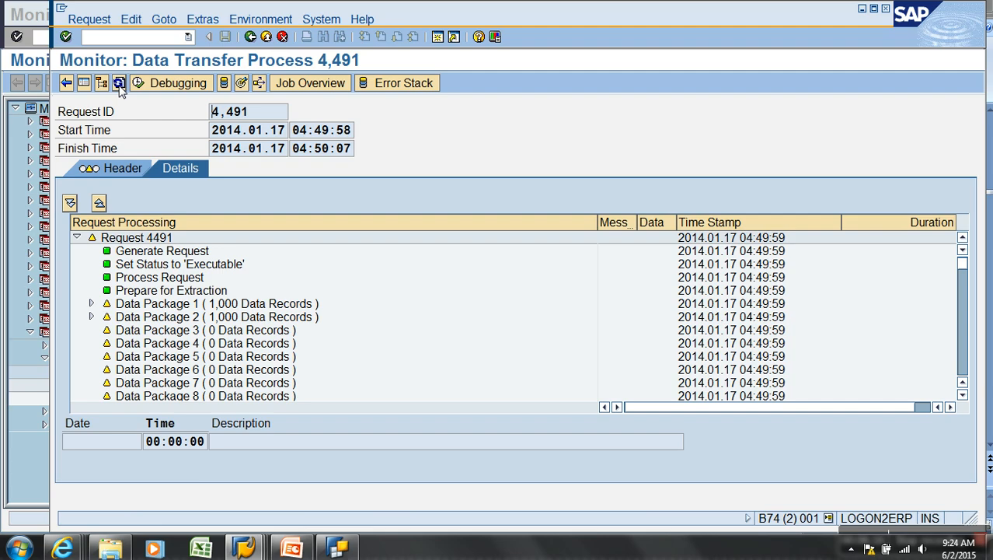
pyautogui.click(119, 84)
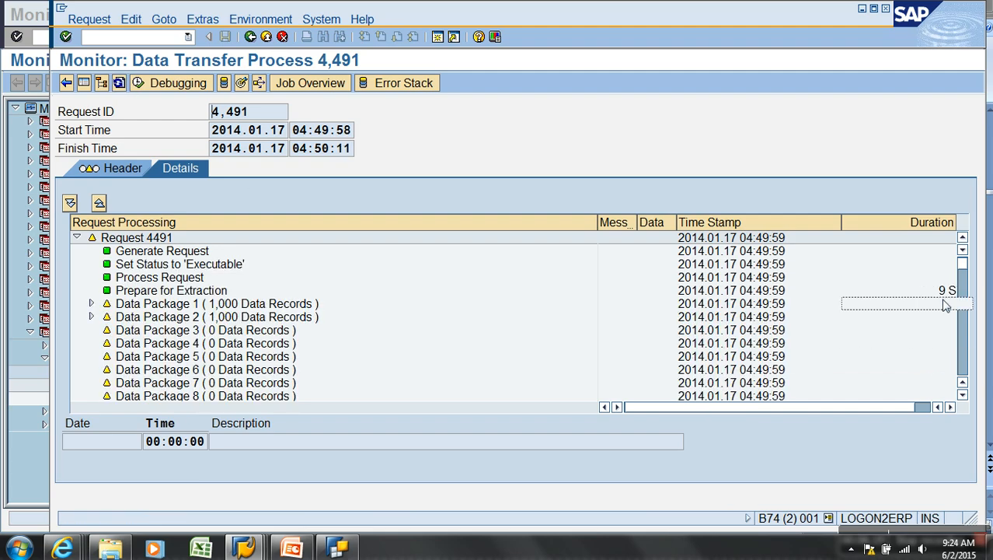
# In the Query Monitor window, replace the query with ZAW_S01/ZAW_S01_B_Q0001
pyautogui.click(243, 548)
pyautogui.moveTo(412, 509)
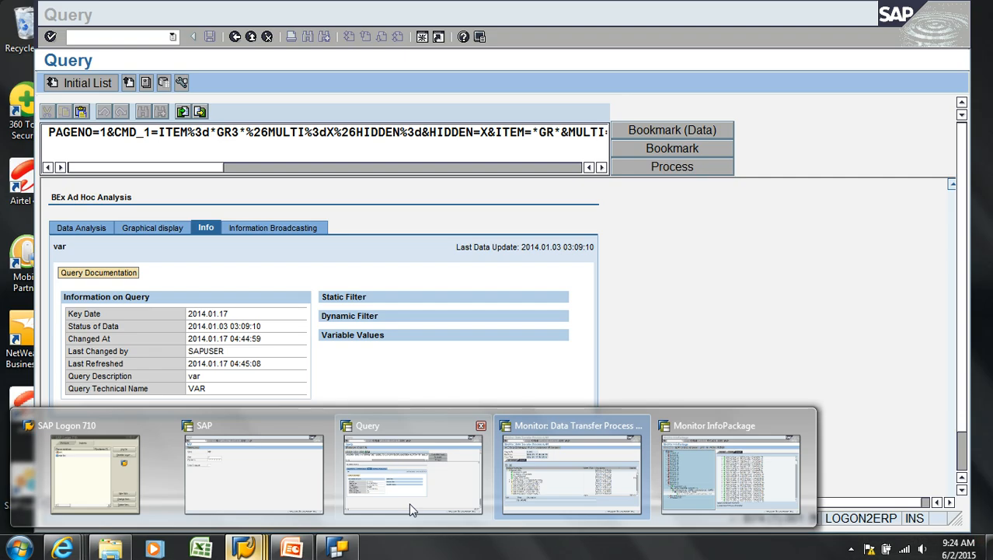
pyautogui.click(412, 509)
pyautogui.click(234, 37)
pyautogui.moveTo(273, 161); pyautogui.dragTo(165, 159)
pyautogui.write('zaw')
pyautogui.click(214, 179)
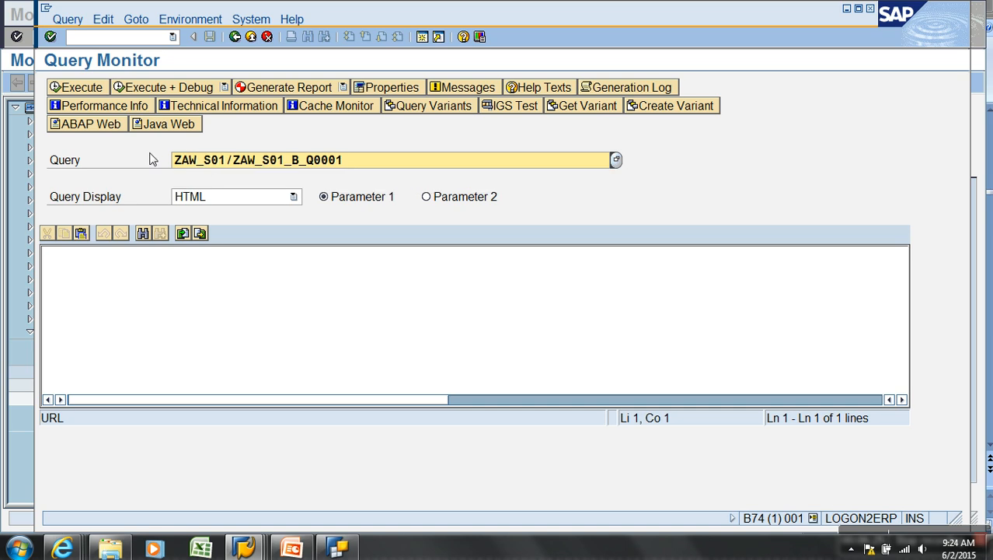
# Return to the transfer request monitor and keep refreshing until the request finishes
pyautogui.hotkey('alt', 'Tab')
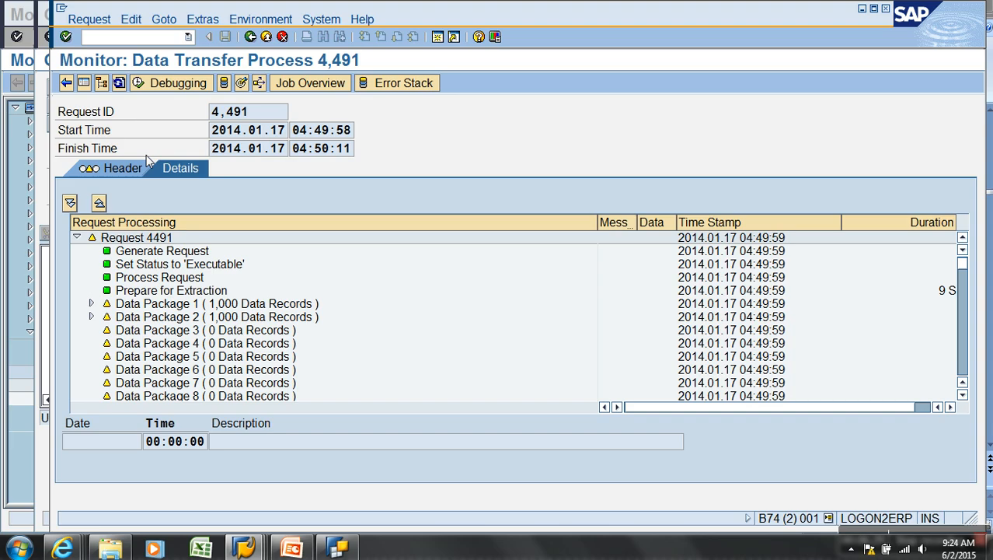
pyautogui.click(119, 84)
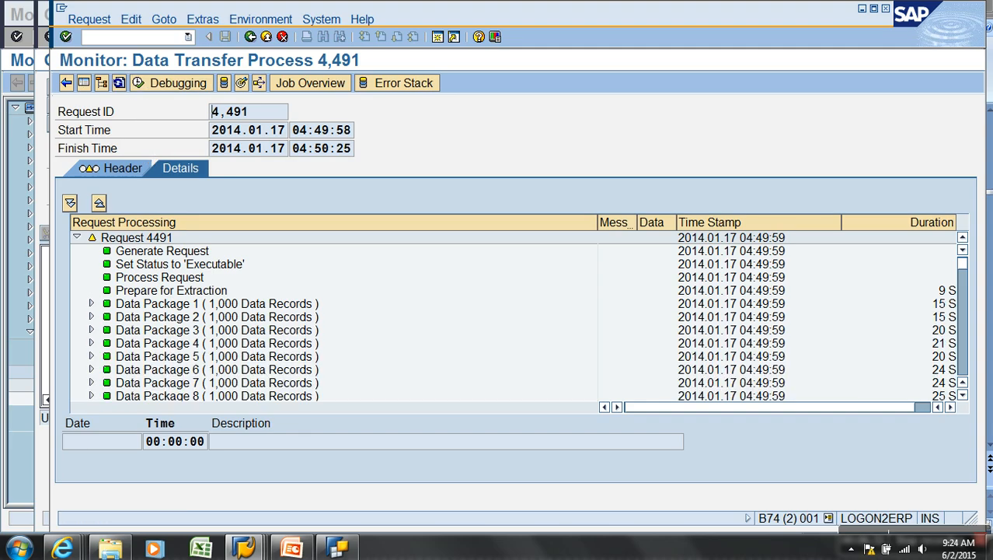
pyautogui.moveTo(964, 268); pyautogui.dragTo(978, 405)
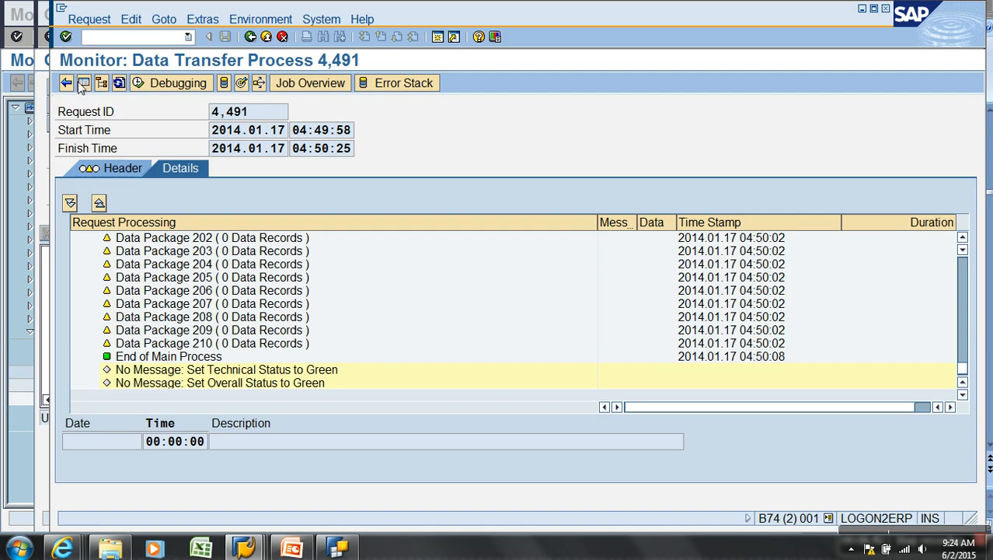
pyautogui.click(119, 83)
pyautogui.click(119, 83)
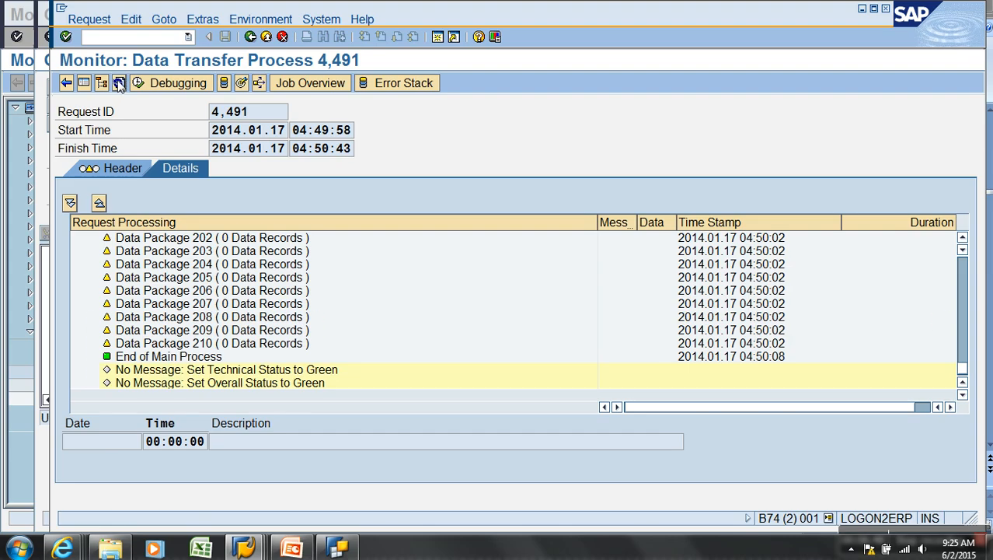
pyautogui.click(119, 83)
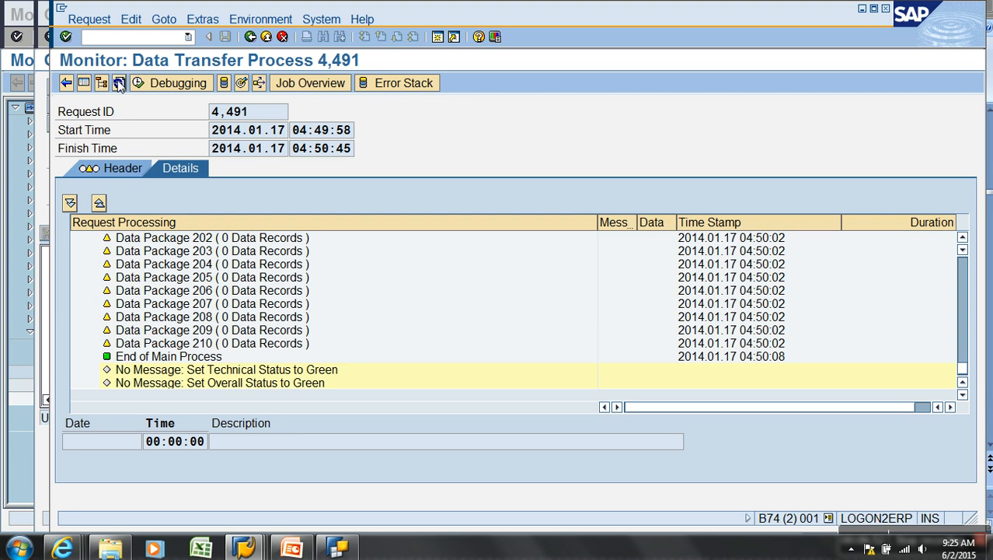
pyautogui.click(119, 83)
# Review the package status after a final refresh, then go back to the InfoCube's load requests
pyautogui.click(964, 267)
pyautogui.click(964, 267)
pyautogui.click(964, 267)
pyautogui.click(964, 266)
pyautogui.click(965, 266)
pyautogui.click(965, 262)
pyautogui.click(966, 262)
pyautogui.click(965, 263)
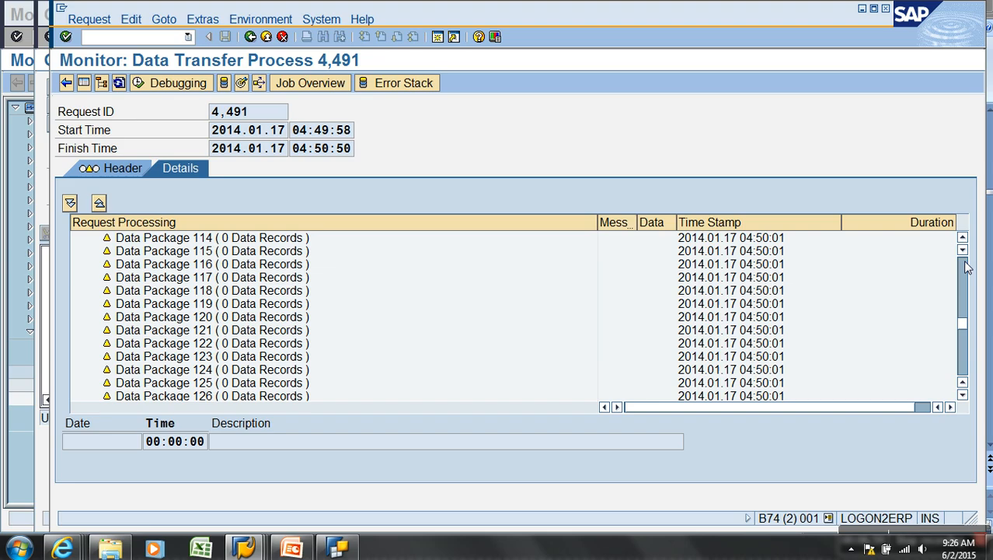
pyautogui.click(965, 263)
pyautogui.click(965, 263)
pyautogui.click(966, 263)
pyautogui.click(965, 264)
pyautogui.click(965, 265)
pyautogui.click(965, 265)
pyautogui.click(965, 265)
pyautogui.click(966, 265)
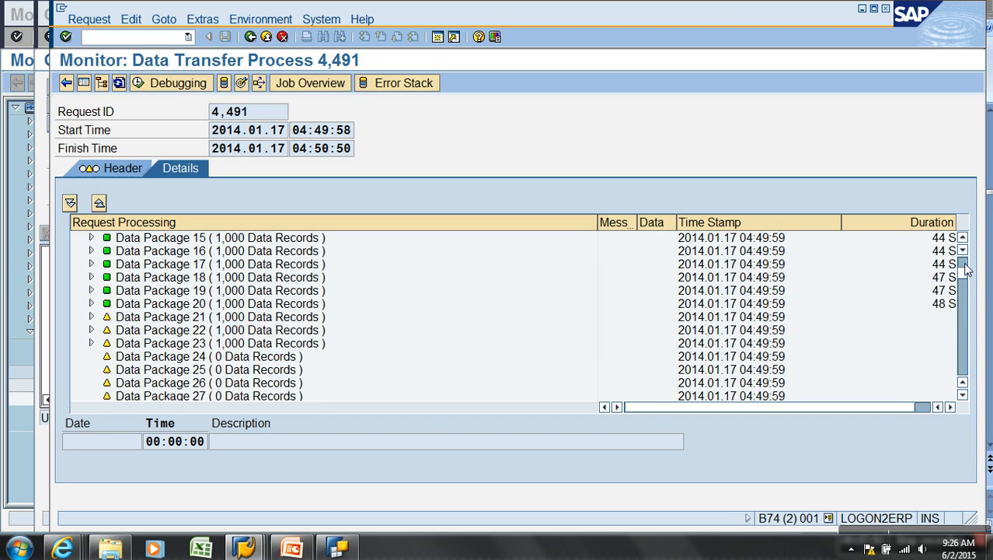
pyautogui.click(965, 265)
pyautogui.click(119, 82)
pyautogui.scroll(-7, 326, 346)
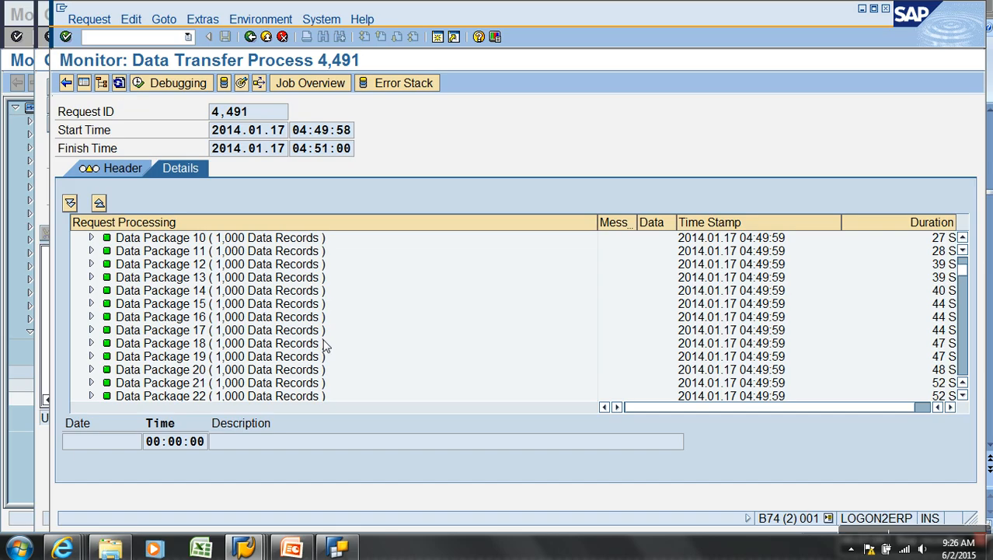
pyautogui.scroll(-1, 326, 347)
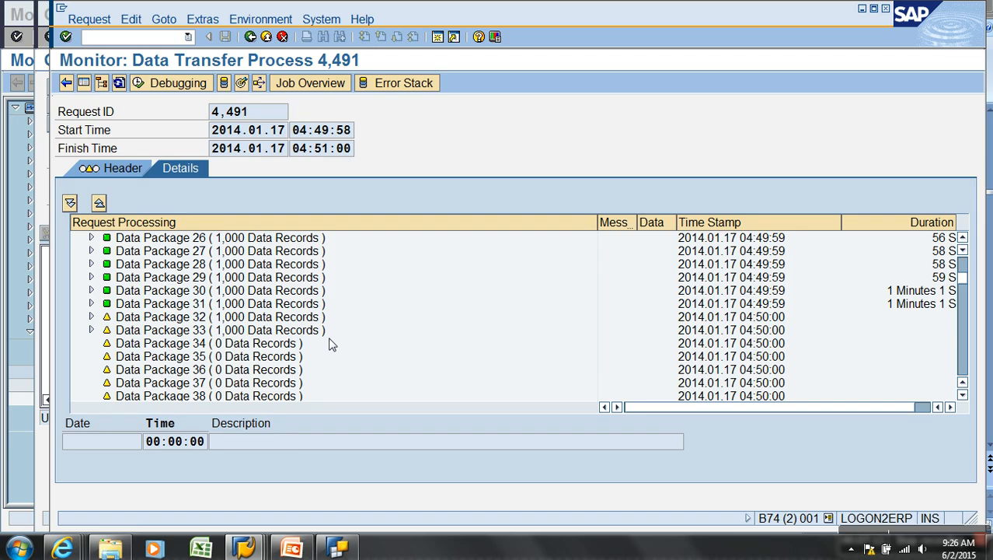
pyautogui.click(242, 86)
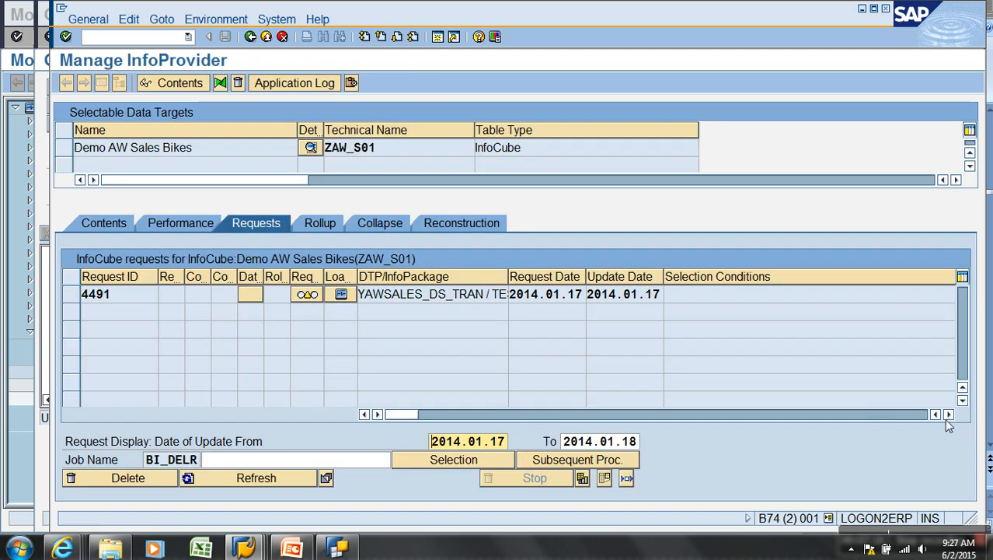
# Refresh request 4491's record counts until 209,800 records are transferred and added and the status is green
pyautogui.click(948, 420)
pyautogui.click(948, 419)
pyautogui.click(948, 419)
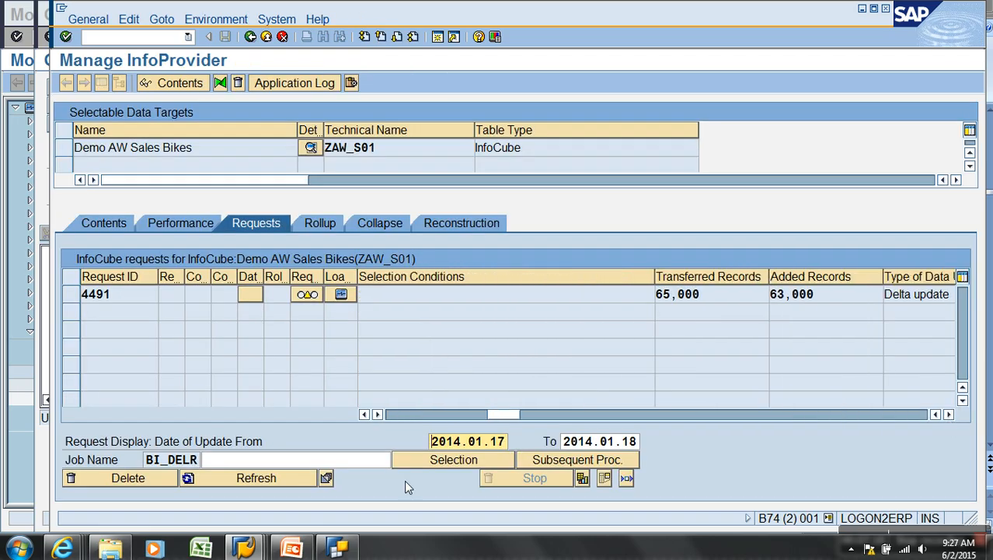
pyautogui.click(282, 477)
pyautogui.click(280, 477)
pyautogui.click(280, 477)
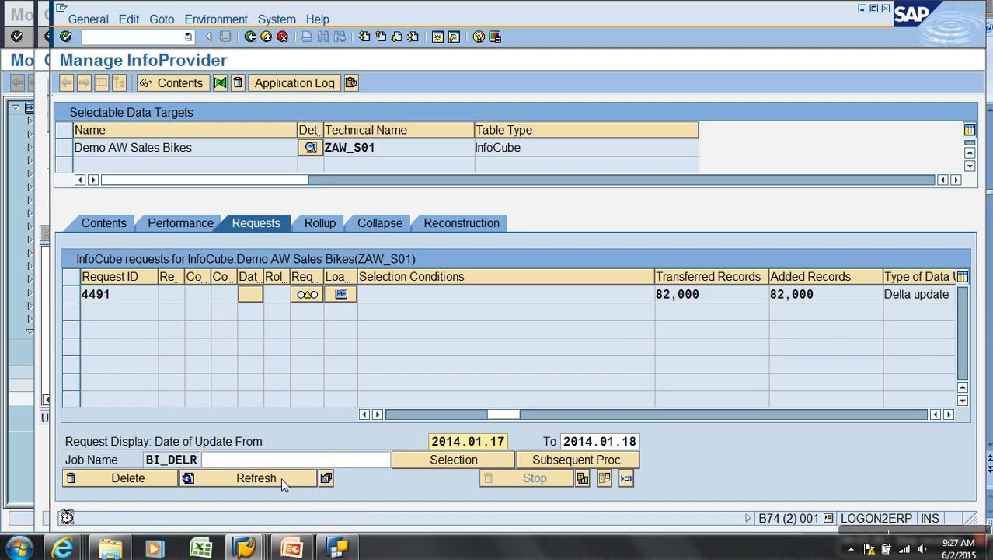
pyautogui.click(280, 478)
pyautogui.click(281, 478)
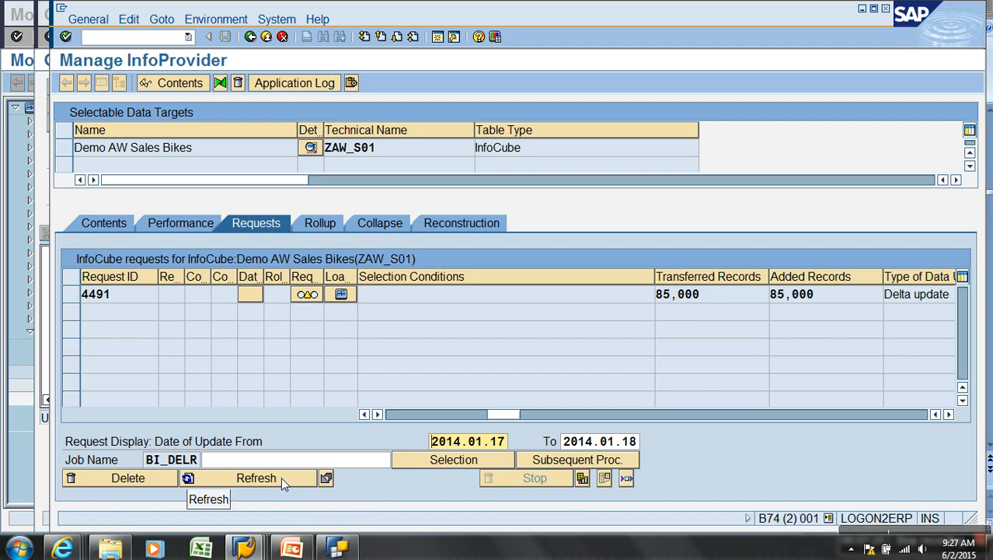
pyautogui.click(280, 476)
pyautogui.click(283, 477)
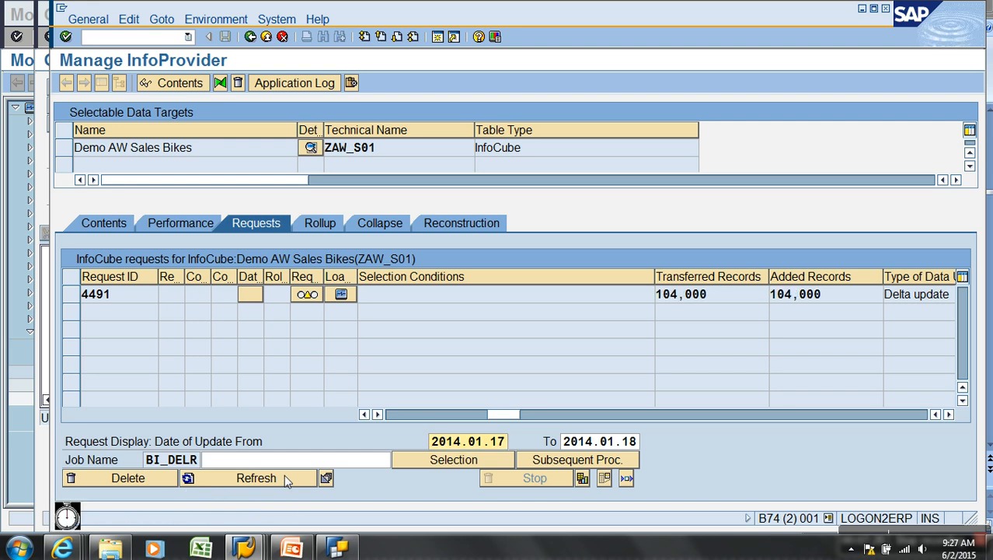
pyautogui.click(287, 479)
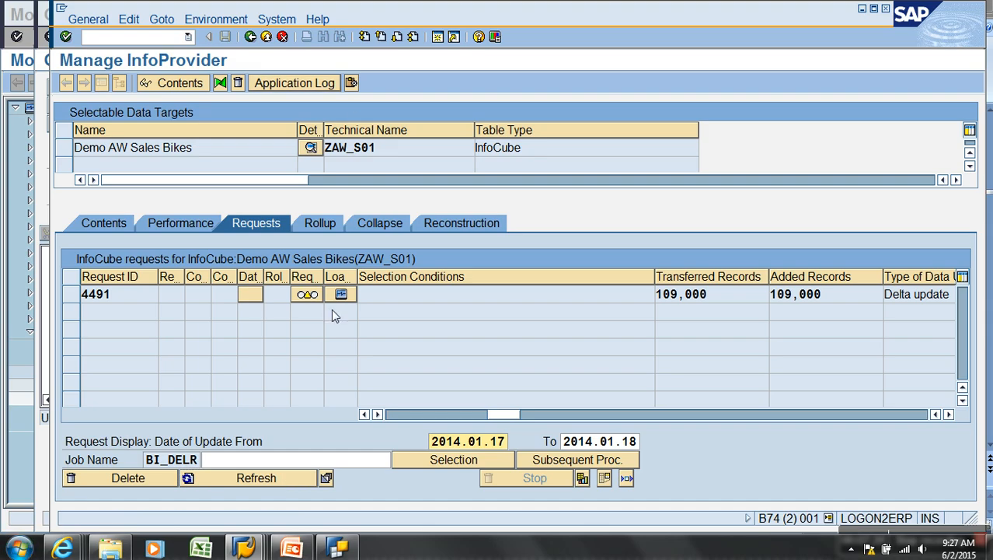
pyautogui.click(290, 479)
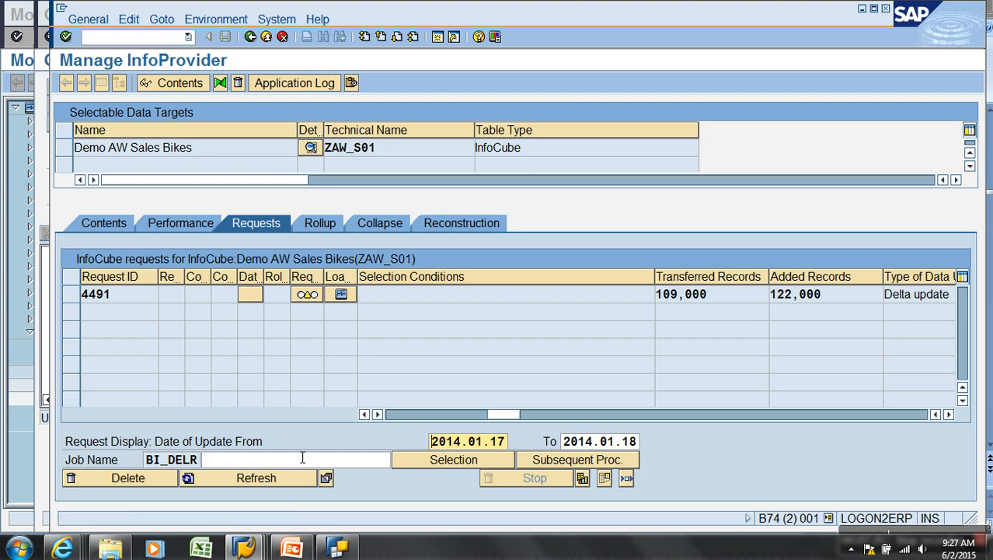
pyautogui.click(285, 479)
pyautogui.click(282, 478)
pyautogui.click(282, 477)
pyautogui.click(282, 477)
pyautogui.click(282, 478)
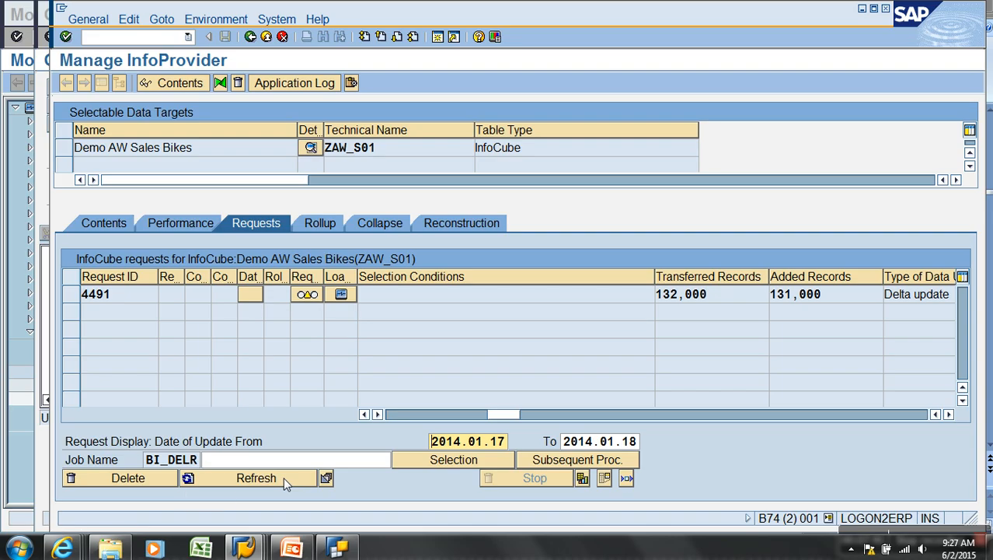
pyautogui.click(284, 477)
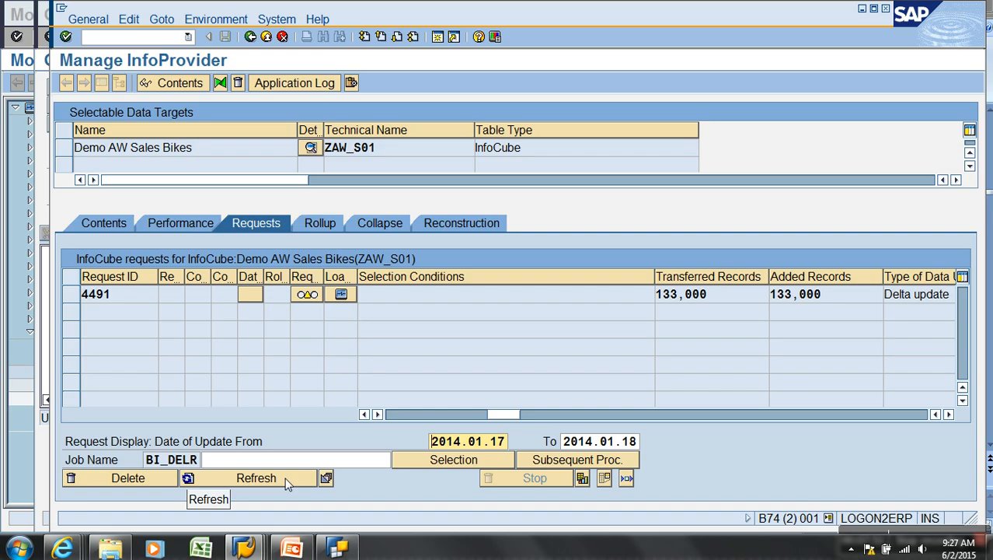
pyautogui.click(251, 479)
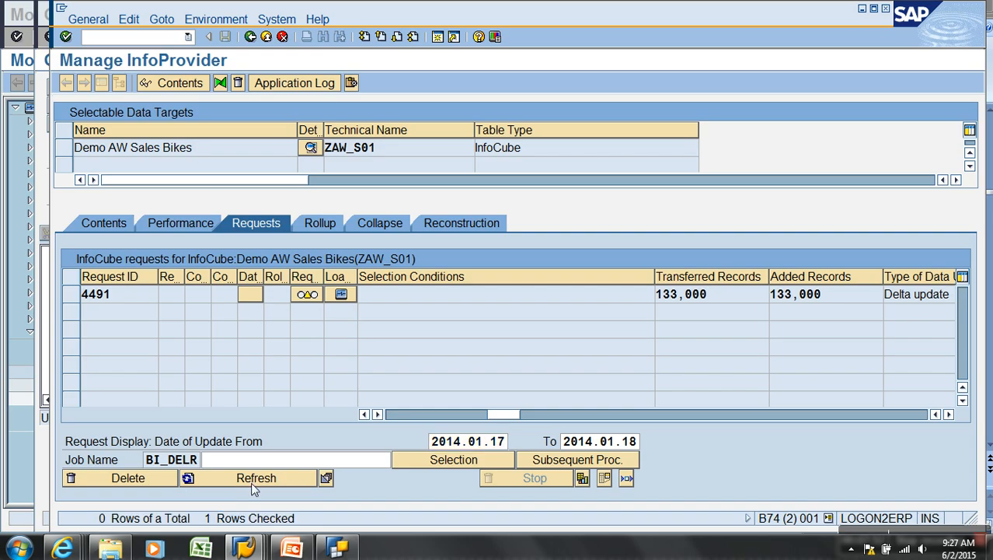
pyautogui.click(250, 482)
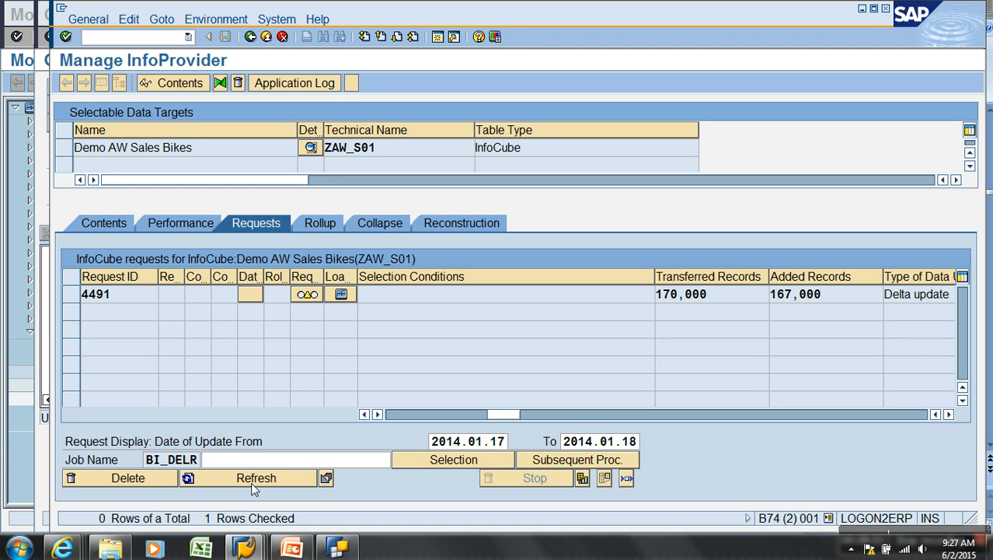
pyautogui.click(250, 481)
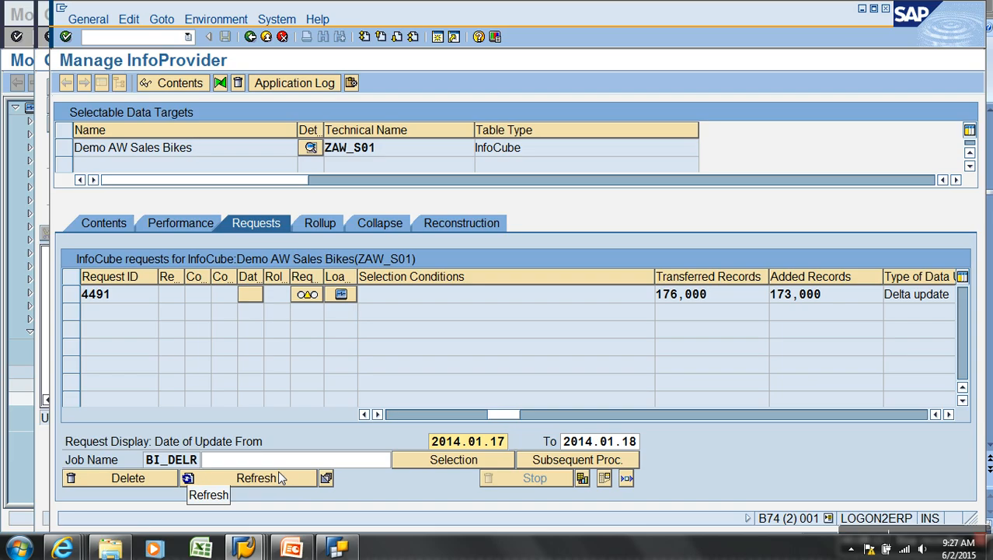
pyautogui.click(274, 480)
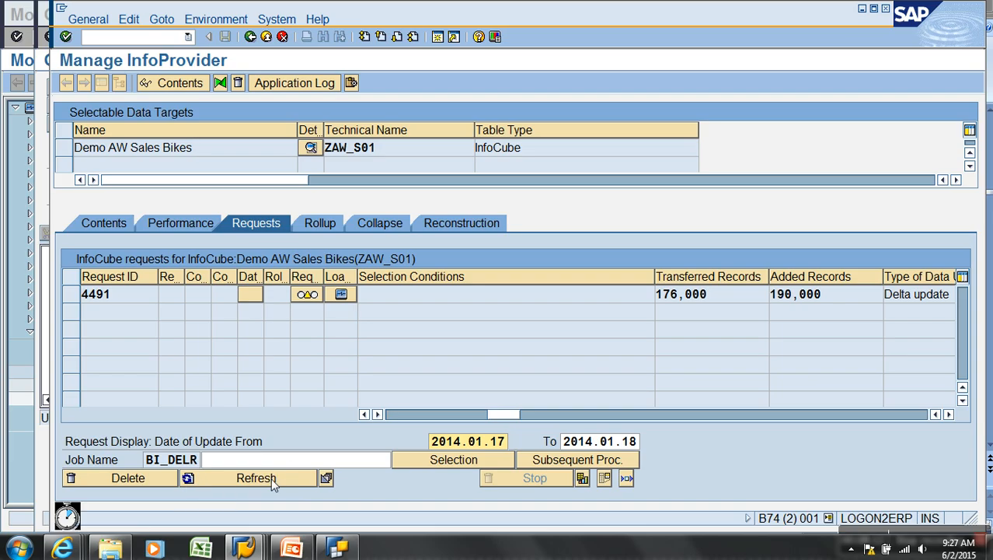
pyautogui.click(272, 480)
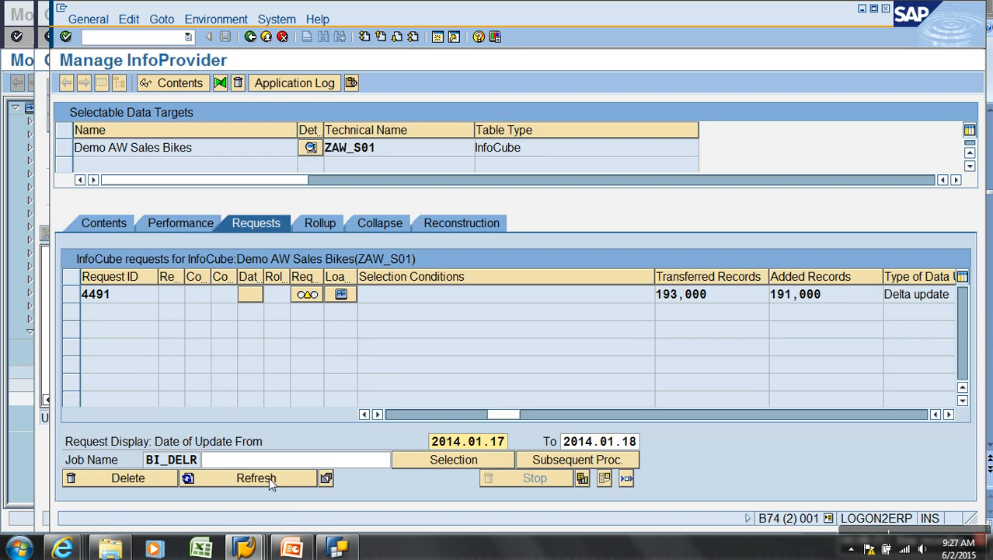
pyautogui.click(268, 476)
pyautogui.click(267, 478)
pyautogui.click(267, 479)
pyautogui.click(267, 479)
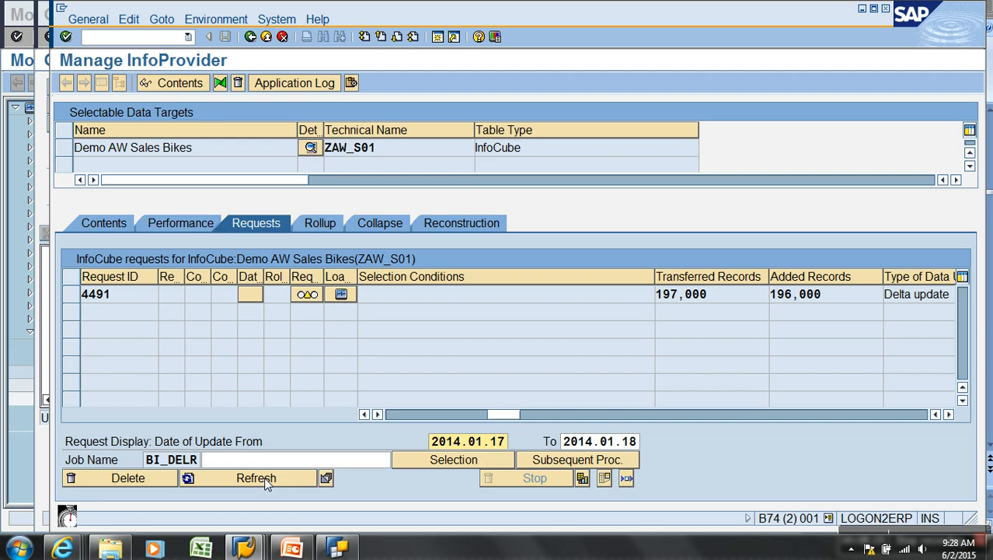
pyautogui.click(267, 480)
pyautogui.click(266, 479)
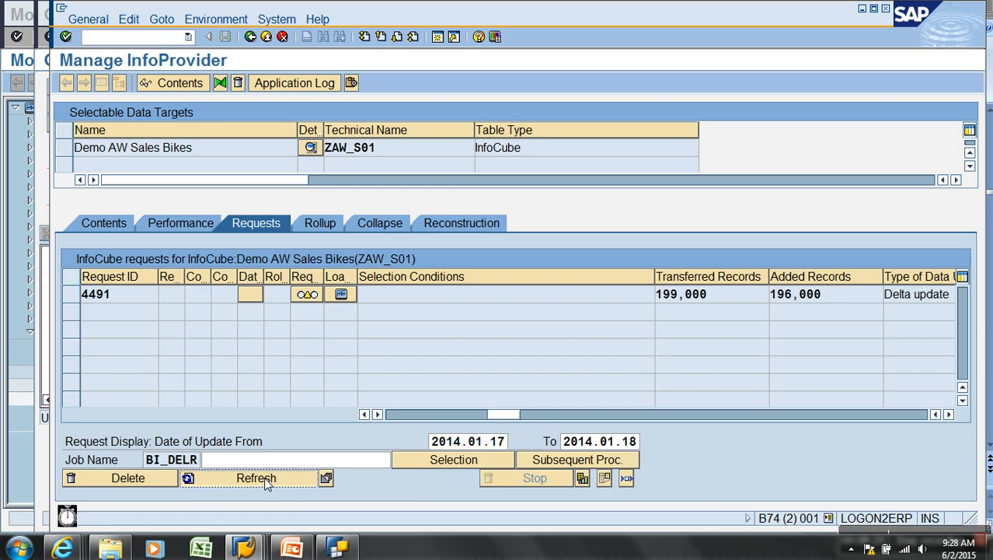
pyautogui.click(267, 479)
pyautogui.click(281, 479)
pyautogui.click(283, 480)
pyautogui.click(284, 480)
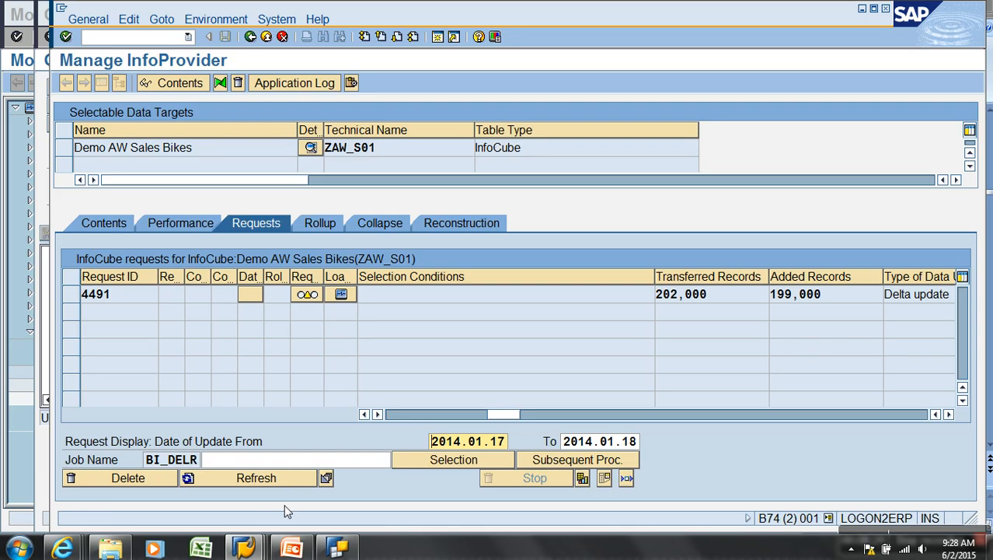
pyautogui.click(290, 479)
pyautogui.click(284, 477)
pyautogui.click(284, 477)
pyautogui.click(284, 477)
pyautogui.click(285, 477)
pyautogui.click(284, 477)
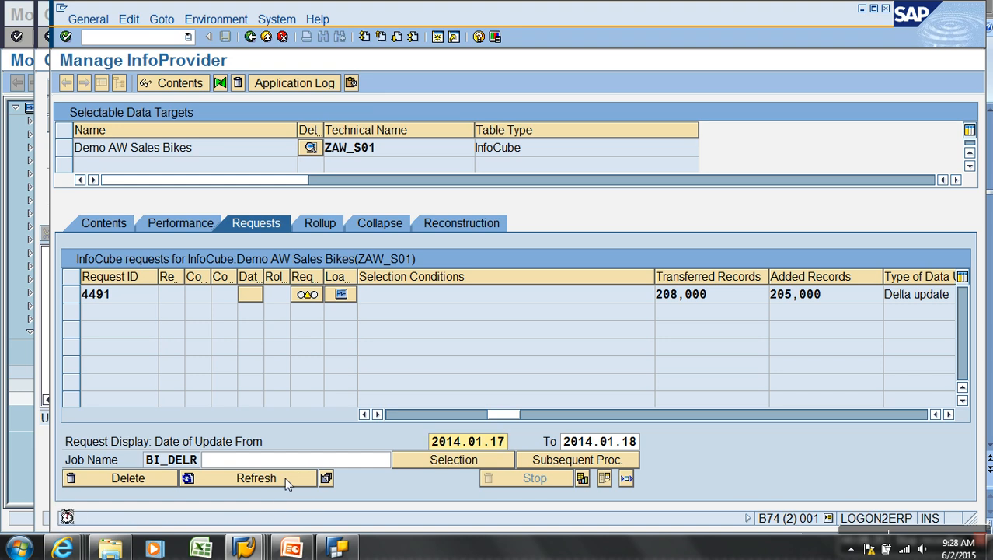
pyautogui.click(289, 477)
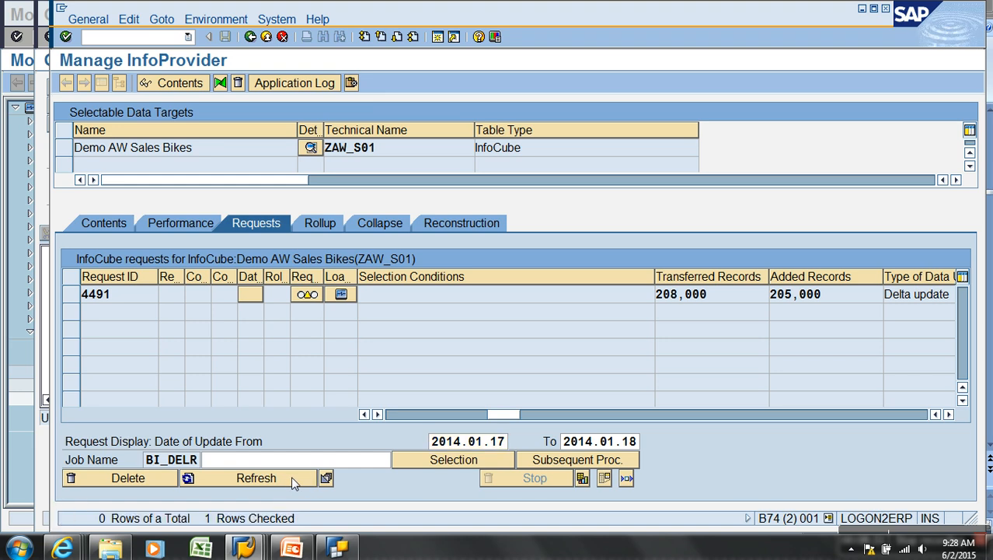
pyautogui.click(293, 481)
pyautogui.click(293, 481)
pyautogui.click(292, 478)
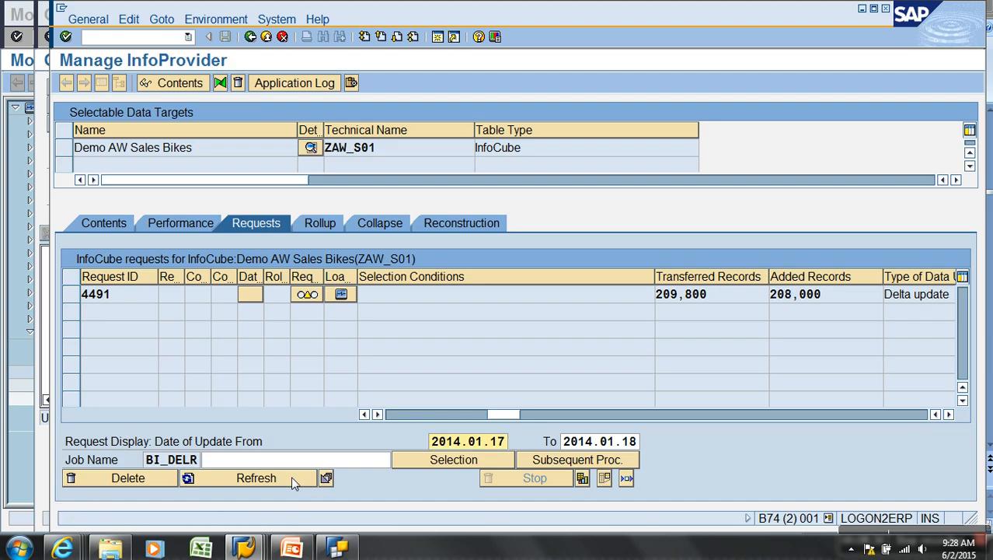
pyautogui.click(289, 479)
pyautogui.click(264, 480)
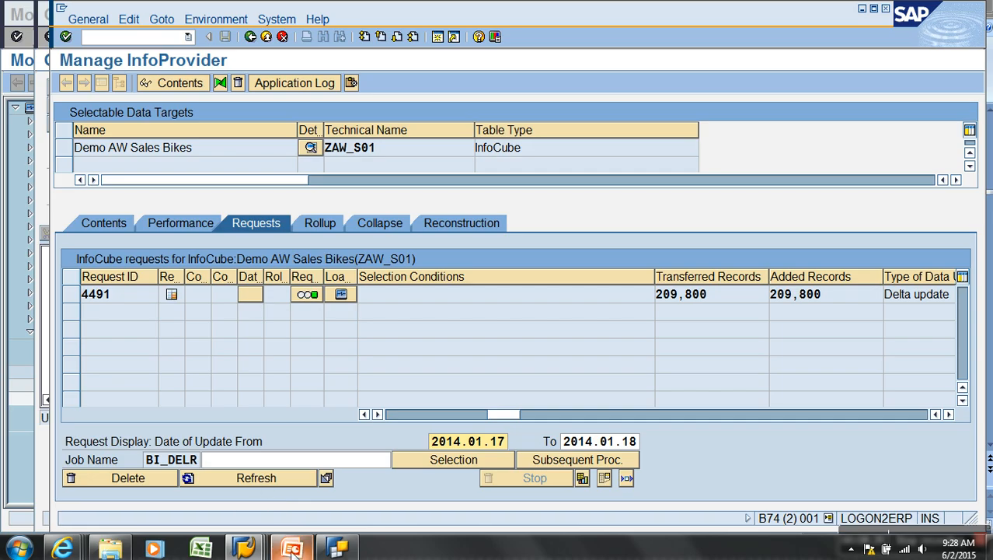
pyautogui.click(263, 544)
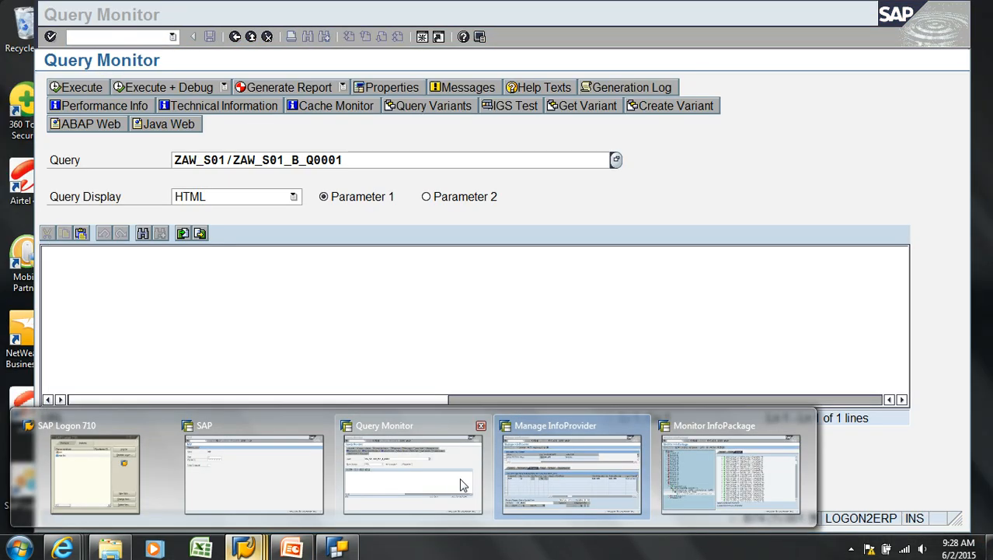
# Review the Query Monitor's OrderQuantity and SalesAmount per Geography Key, then return to Query Designer
pyautogui.click(463, 486)
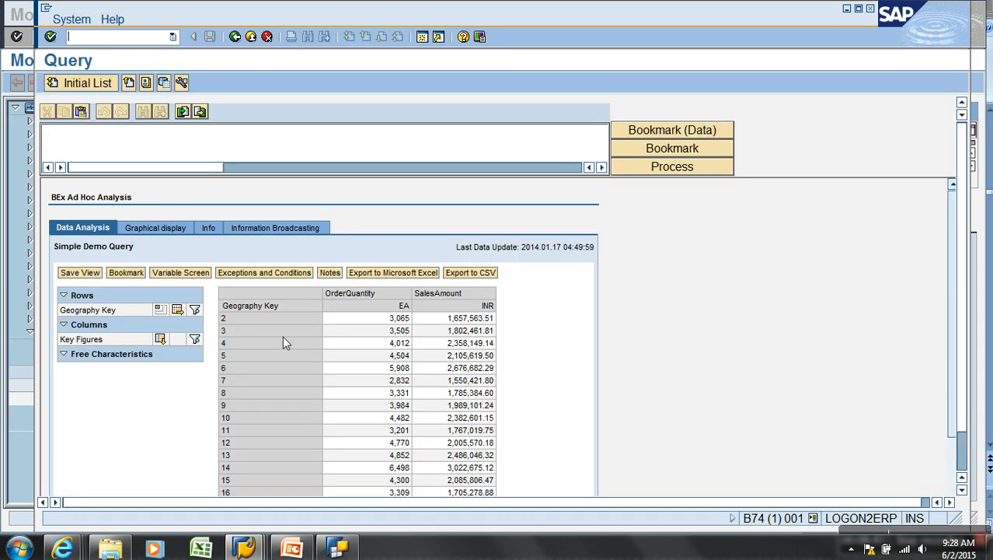
pyautogui.moveTo(955, 278); pyautogui.dragTo(946, 297)
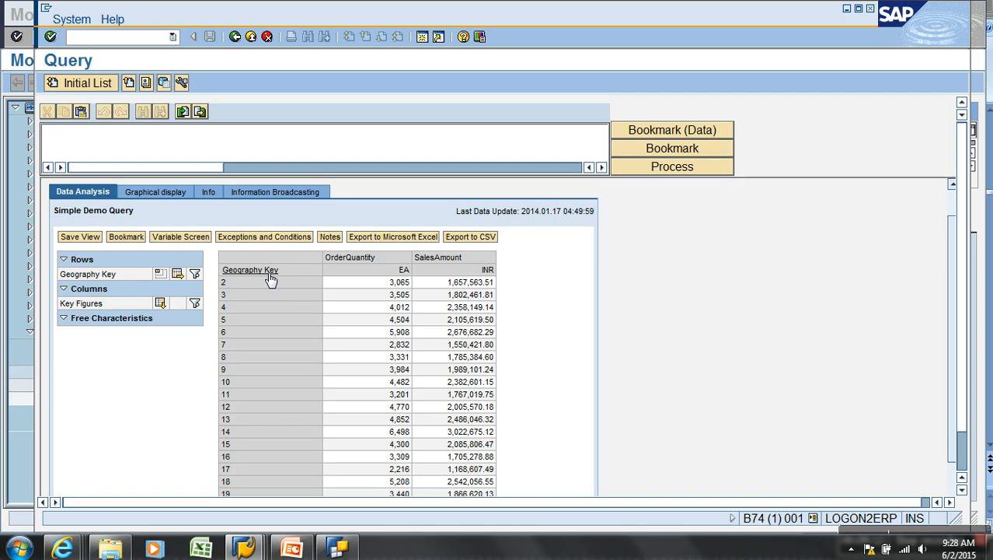
pyautogui.click(337, 548)
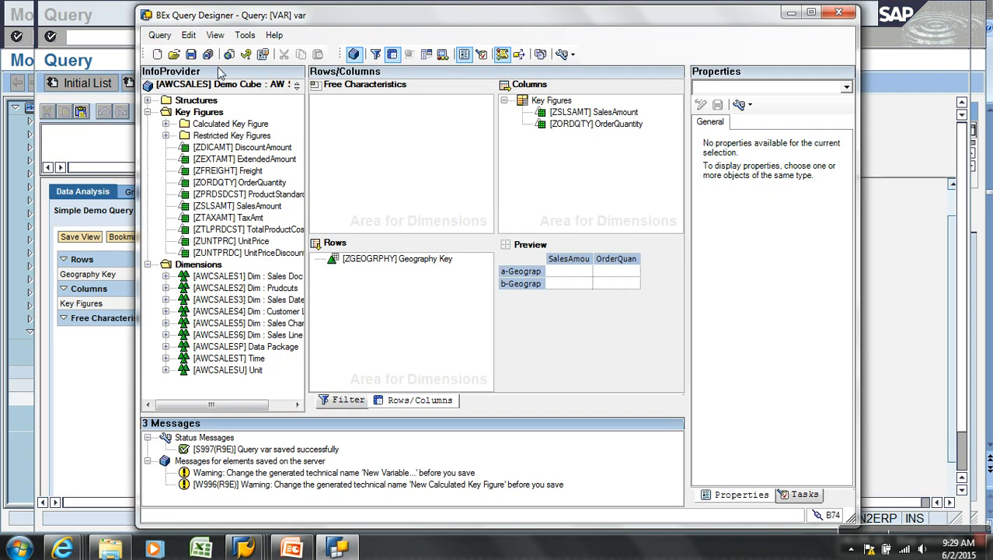
# Open the ZAW_S01_B_Q0001 Simple Demo Query found by searching for 'zaw'
pyautogui.click(175, 55)
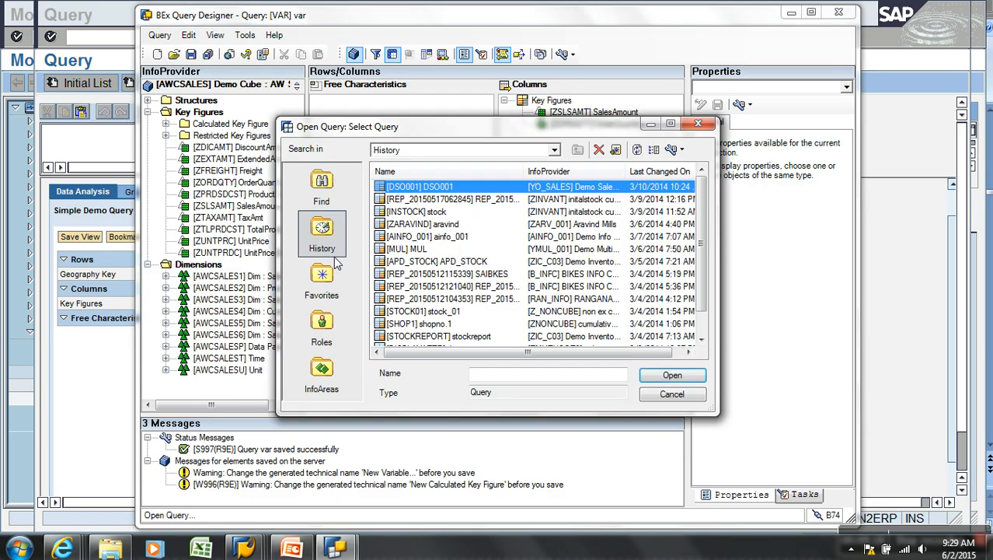
pyautogui.click(322, 201)
pyautogui.write('zaw')
pyautogui.press('Return')
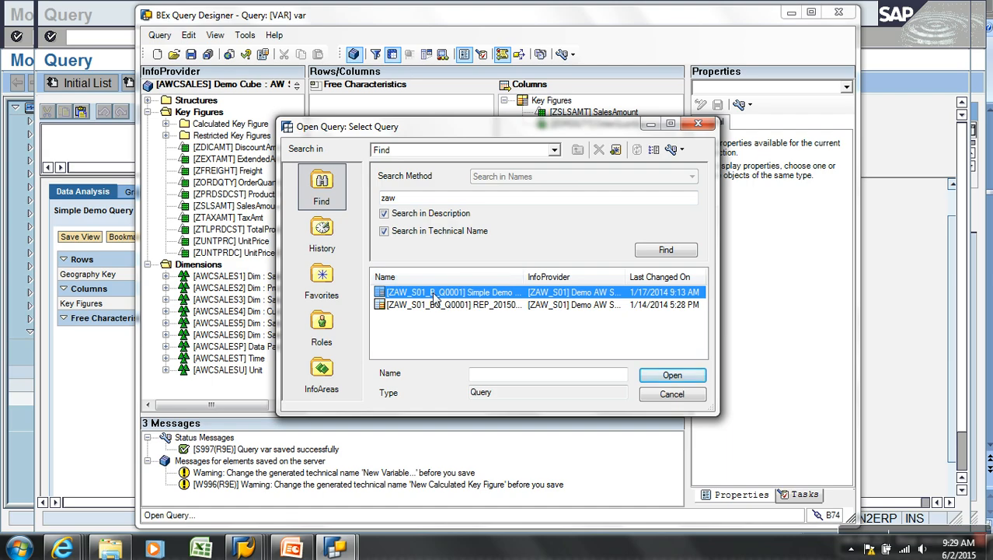
pyautogui.doubleClick(434, 296)
# Restrict Geography Key under the Filter tab's Default Values
pyautogui.click(410, 400)
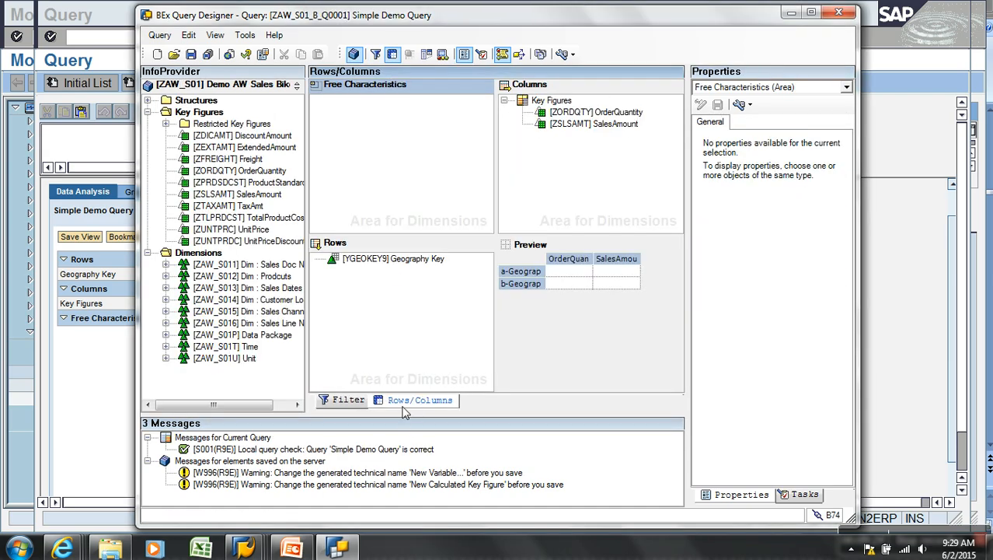
pyautogui.click(350, 401)
pyautogui.click(602, 102)
pyautogui.rightClick(602, 102)
pyautogui.click(632, 108)
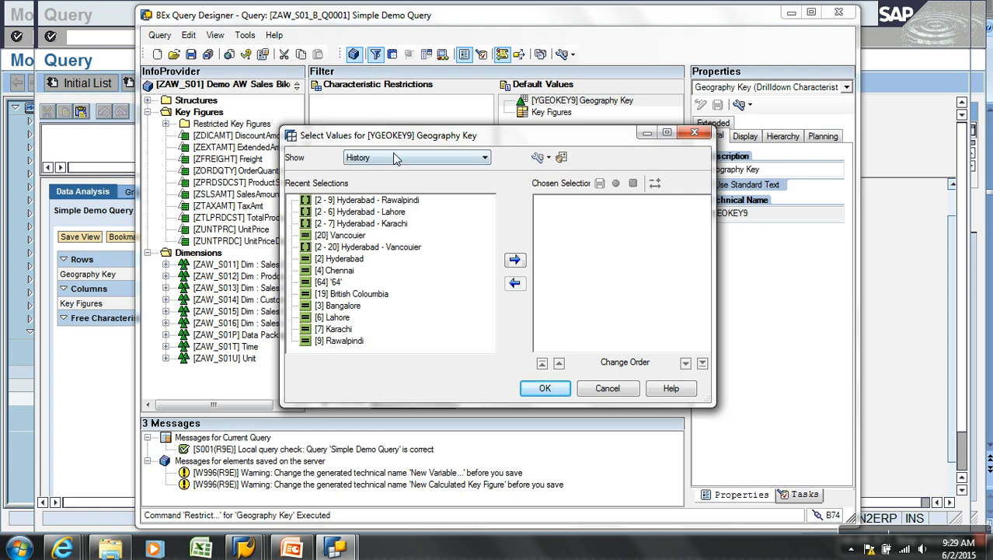
# Switch Geography Key's value selection to variables and create a new variable
pyautogui.click(393, 156)
pyautogui.click(390, 209)
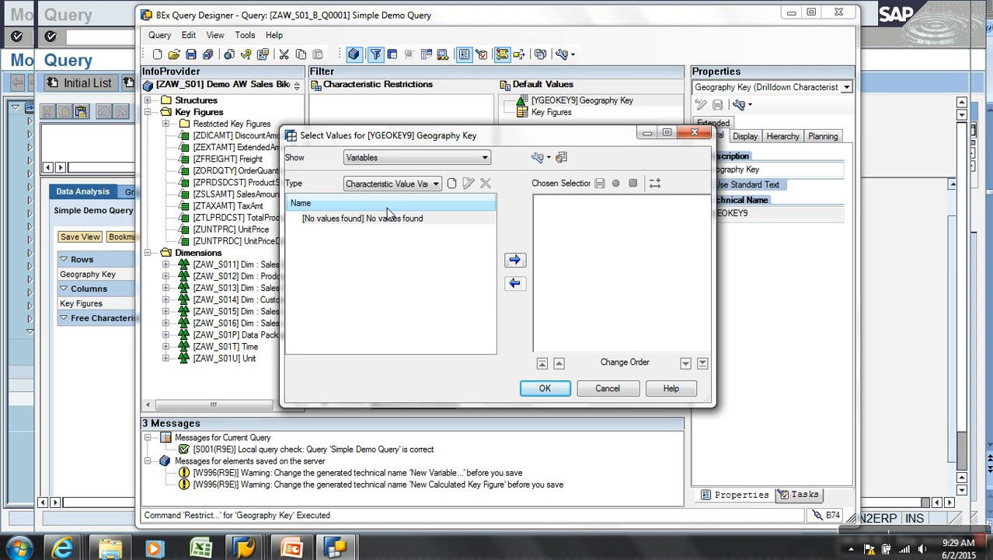
pyautogui.click(452, 183)
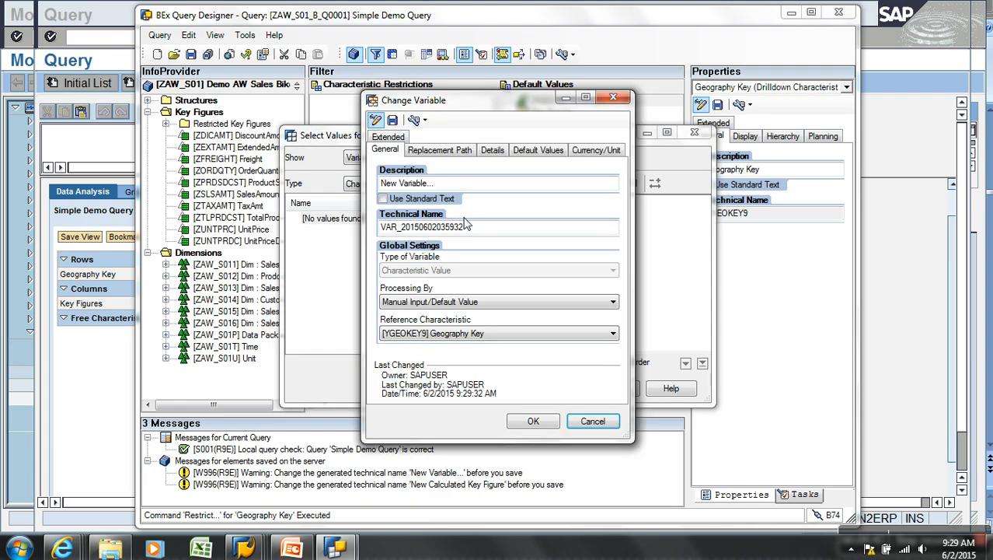
# Name the variable ZV_CITY with description 'Select City :', keeping Manual Input/Default Value processing
pyautogui.write('Select City :')
pyautogui.press('Tab')
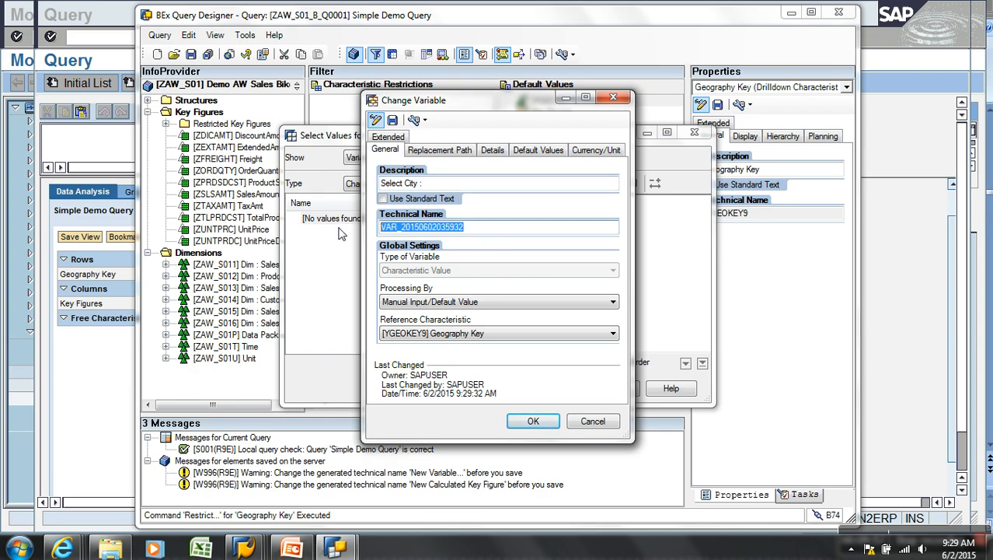
pyautogui.press('BackSpace')
pyautogui.write('Z')
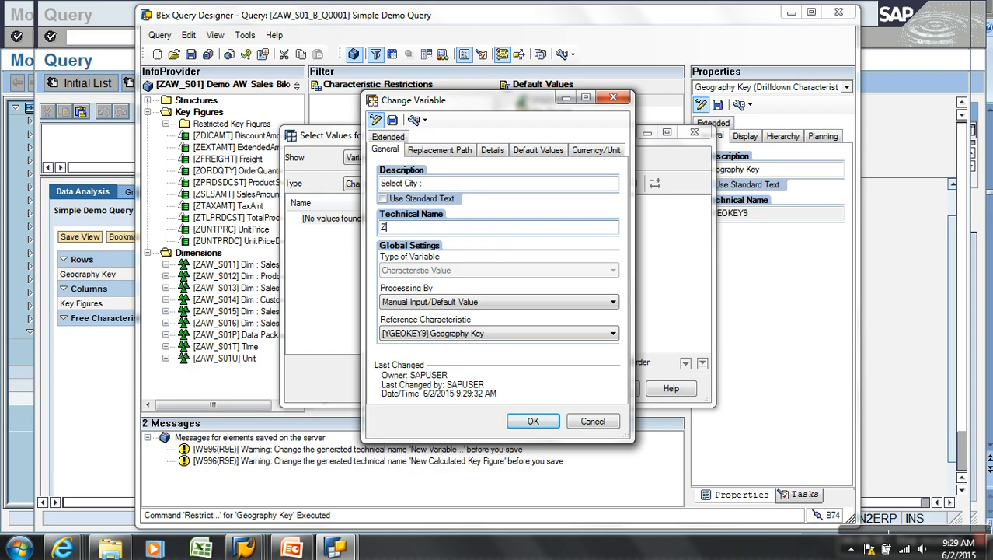
pyautogui.write('V_CITY')
pyautogui.click(429, 304)
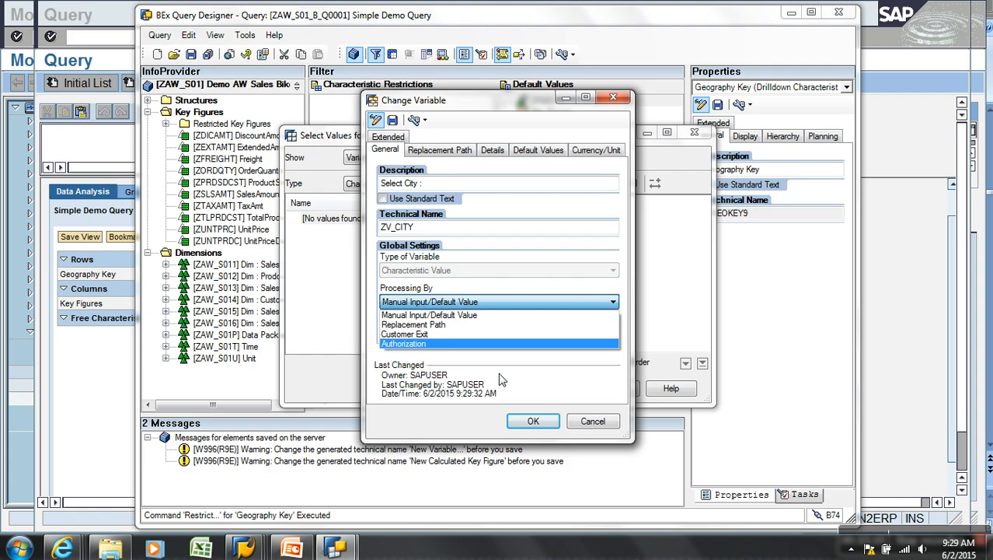
pyautogui.click(457, 316)
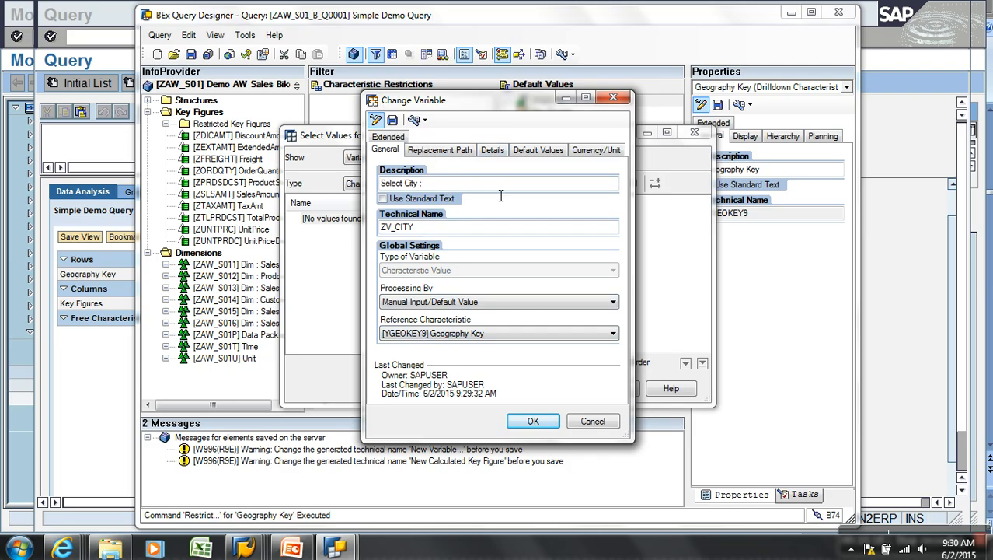
pyautogui.click(493, 150)
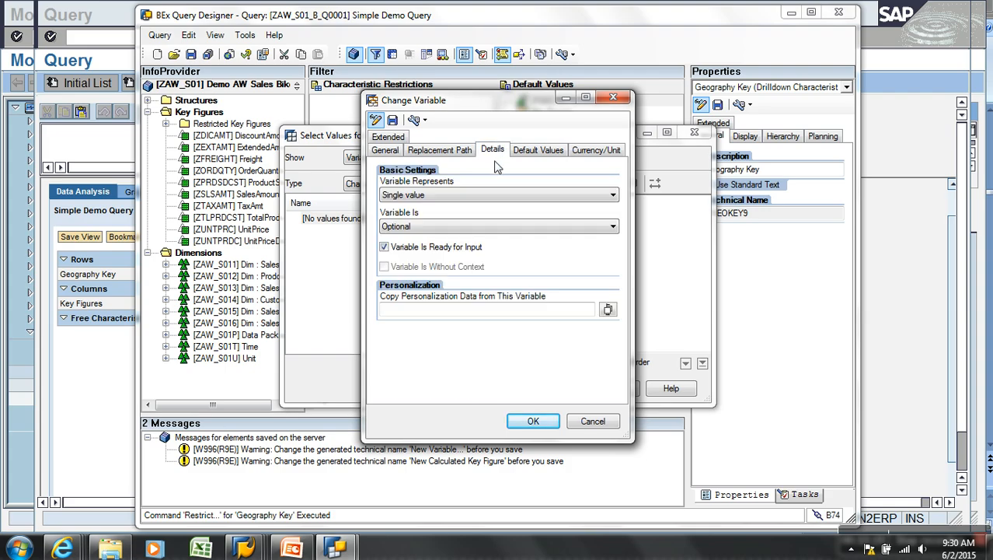
# Open the Variable Represents dropdown on ZV_CITY's Details tab
pyautogui.click(420, 196)
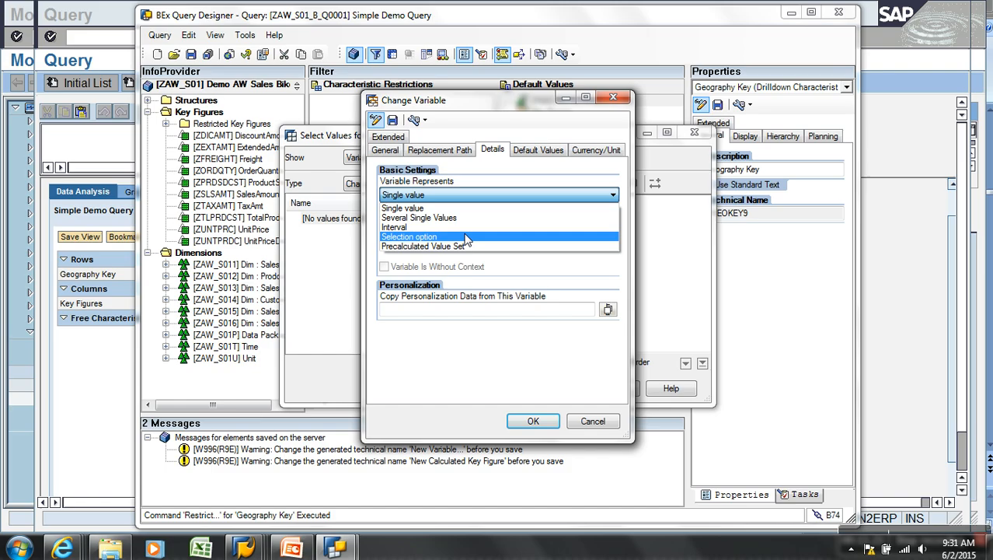
# Make ZV_CITY a selection option that is Mandatory, Initial Value not Allowed
pyautogui.click(436, 237)
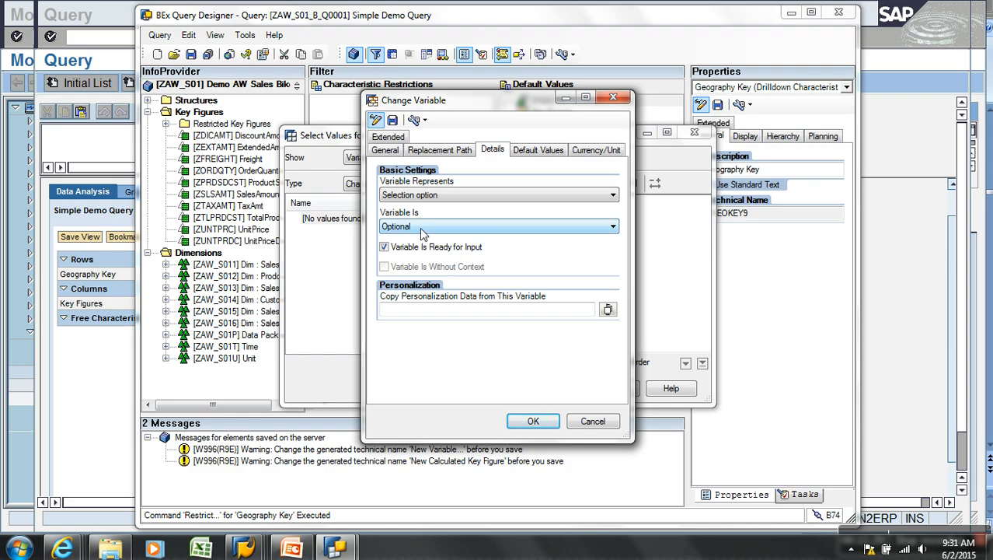
pyautogui.click(423, 226)
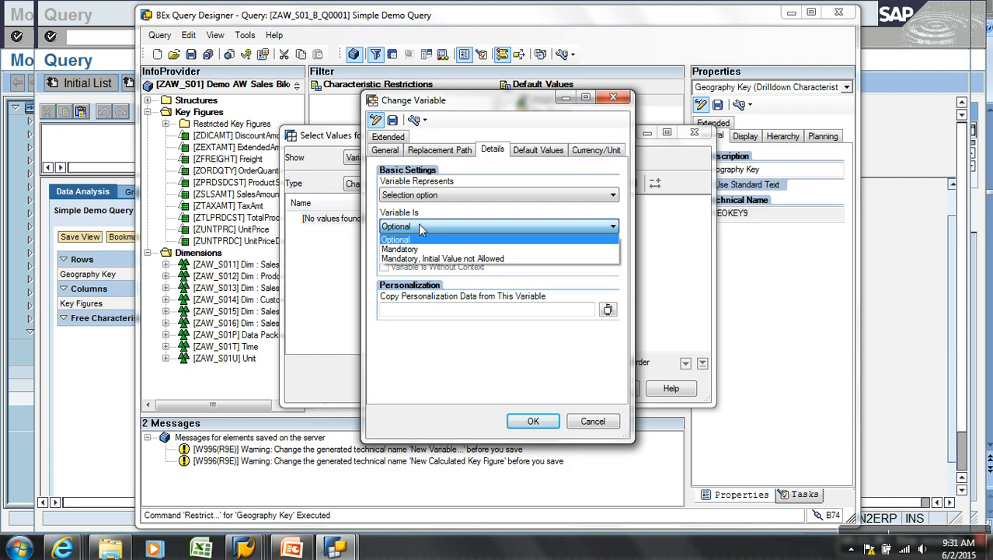
pyautogui.click(440, 260)
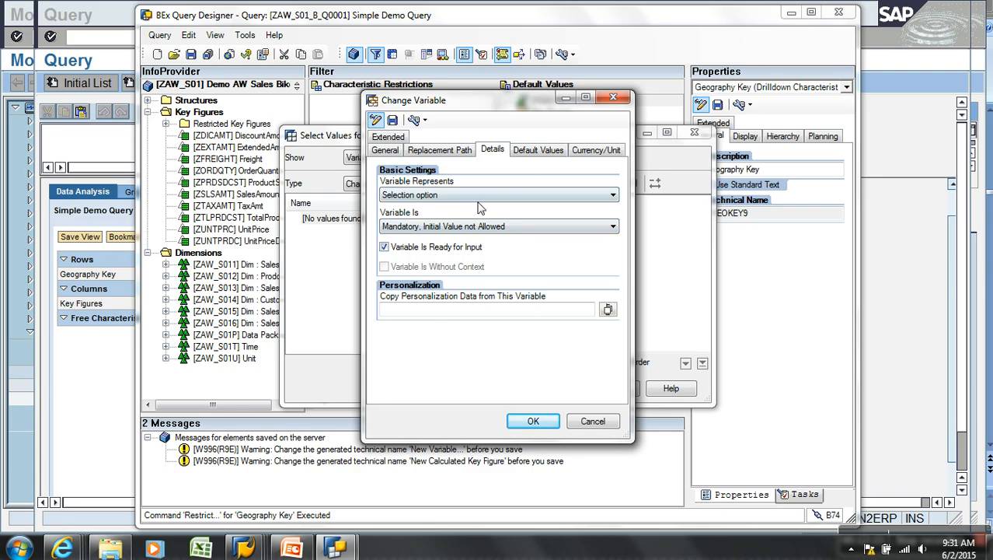
pyautogui.click(384, 150)
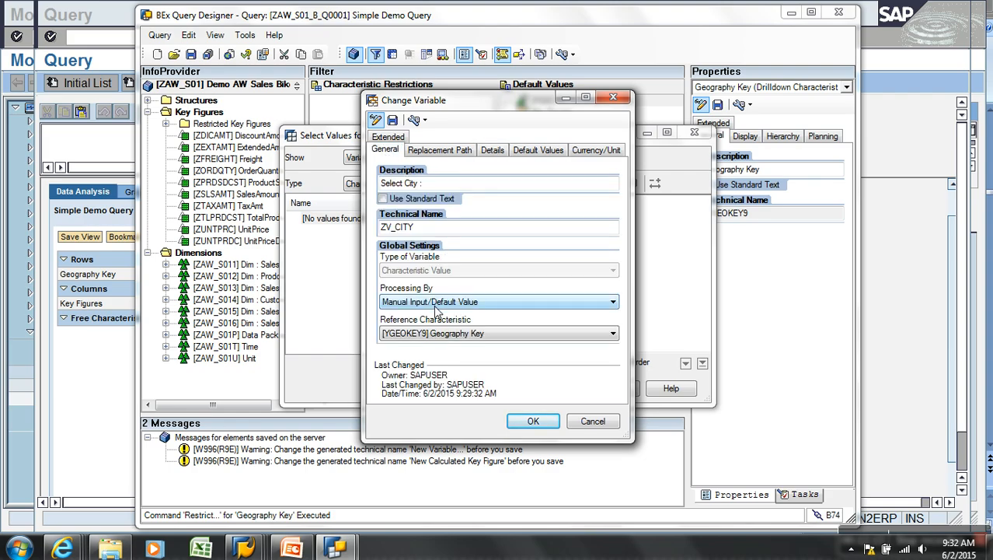
# Set Hyderabad as ZV_CITY's default value and confirm the variable settings
pyautogui.click(538, 150)
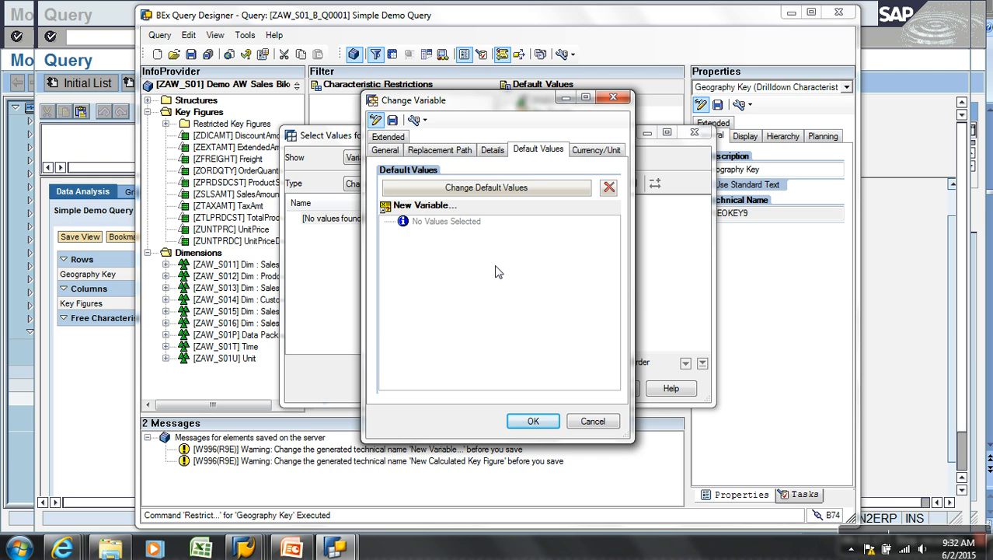
pyautogui.click(506, 191)
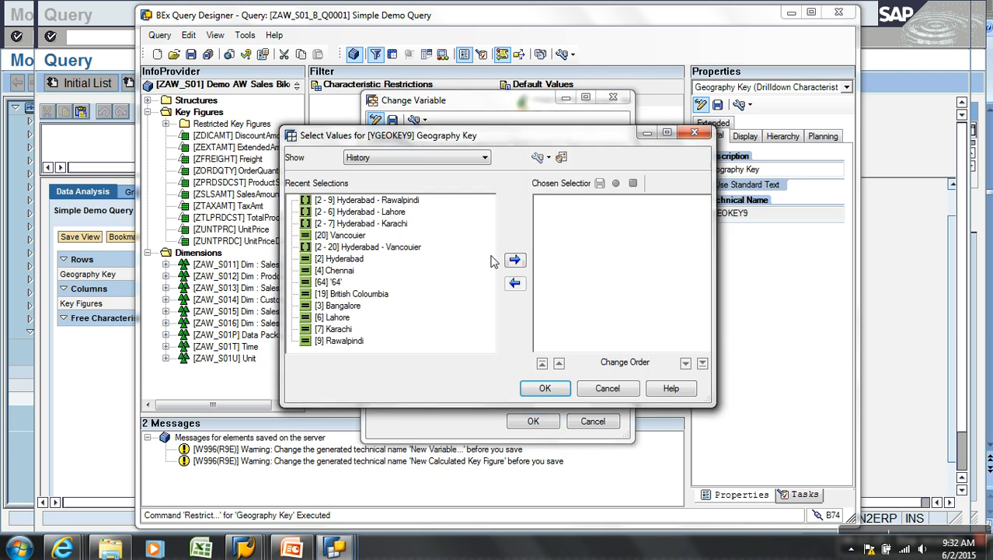
pyautogui.click(338, 261)
pyautogui.click(518, 265)
pyautogui.click(553, 387)
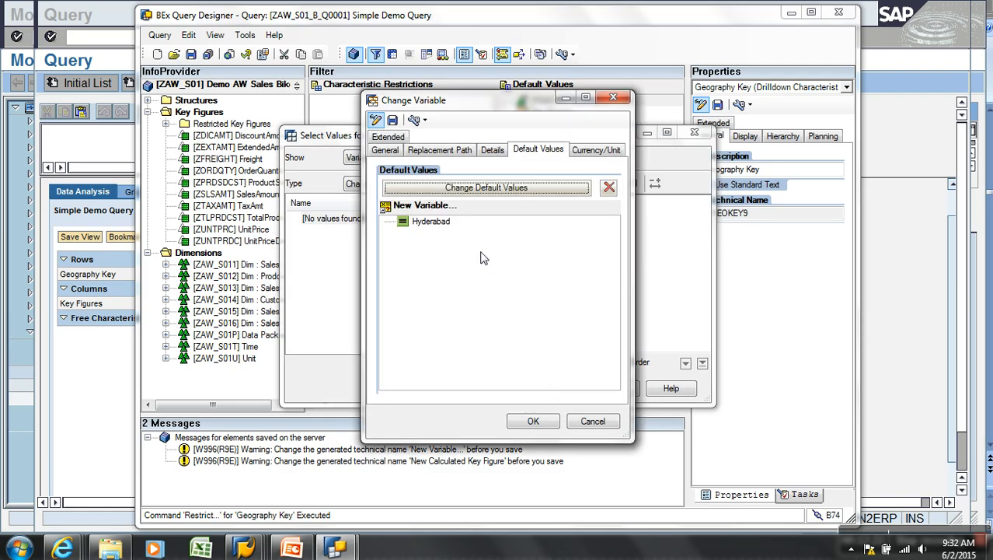
pyautogui.click(497, 151)
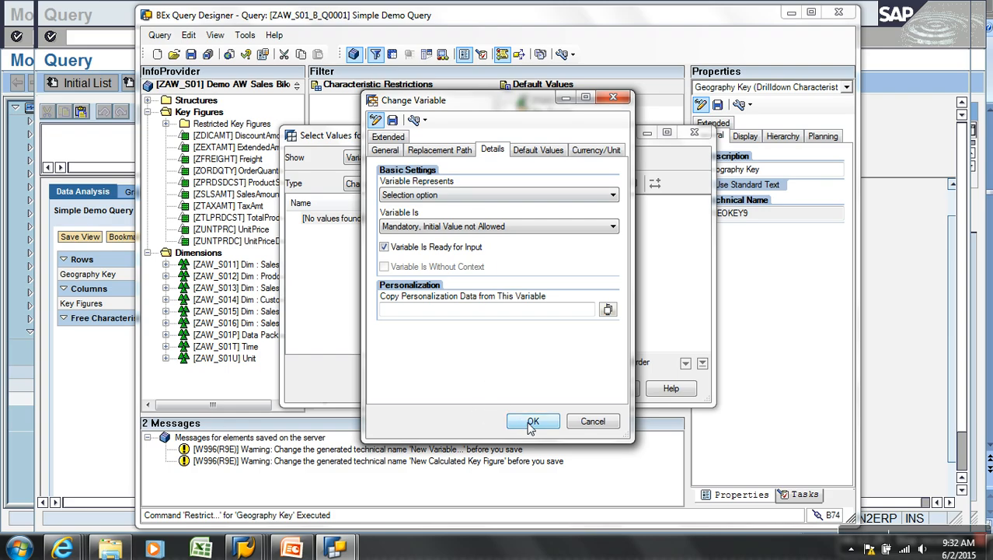
pyautogui.click(532, 424)
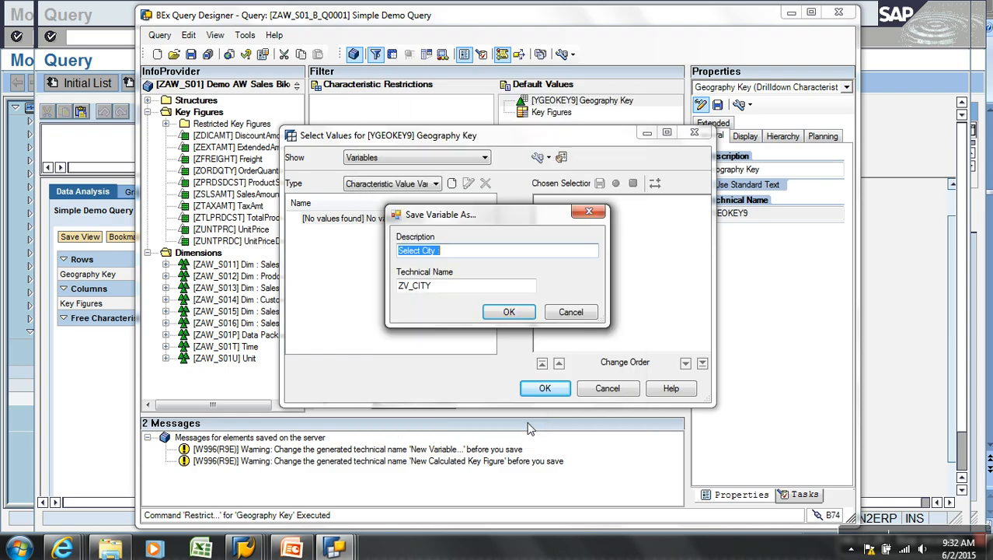
# Save ZV_CITY, use it as the Geography Key restriction, and save the query
pyautogui.click(509, 312)
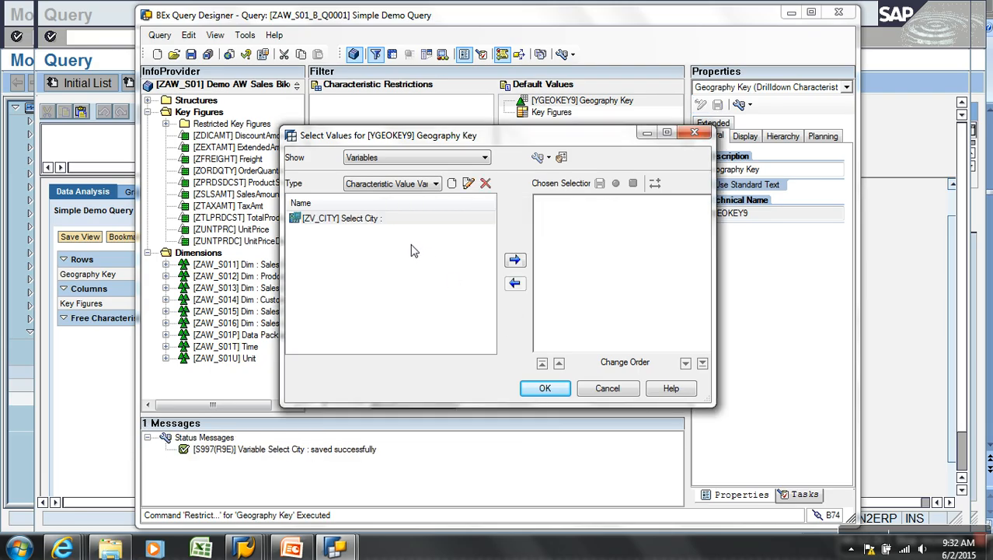
pyautogui.click(374, 220)
pyautogui.click(515, 260)
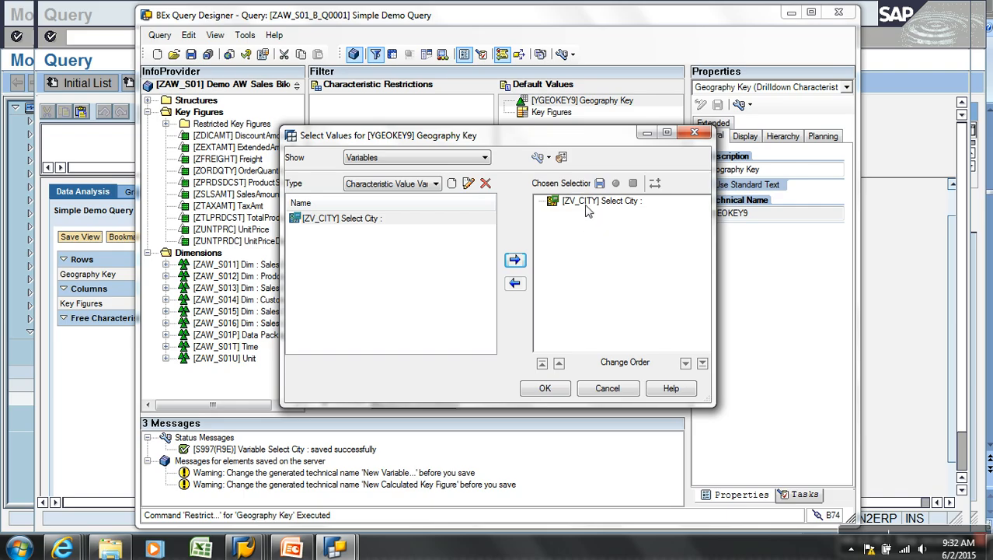
pyautogui.click(544, 389)
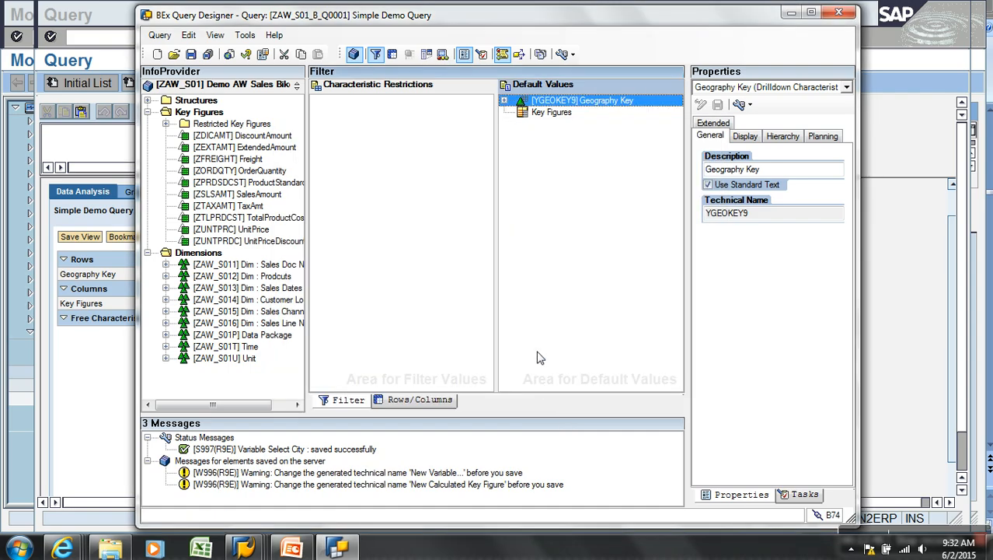
pyautogui.click(191, 55)
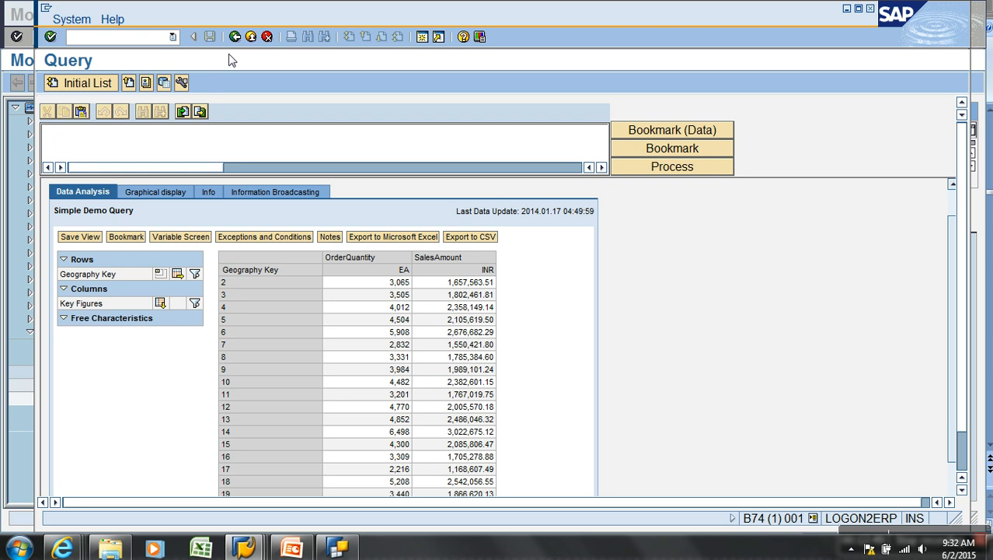
pyautogui.click(234, 37)
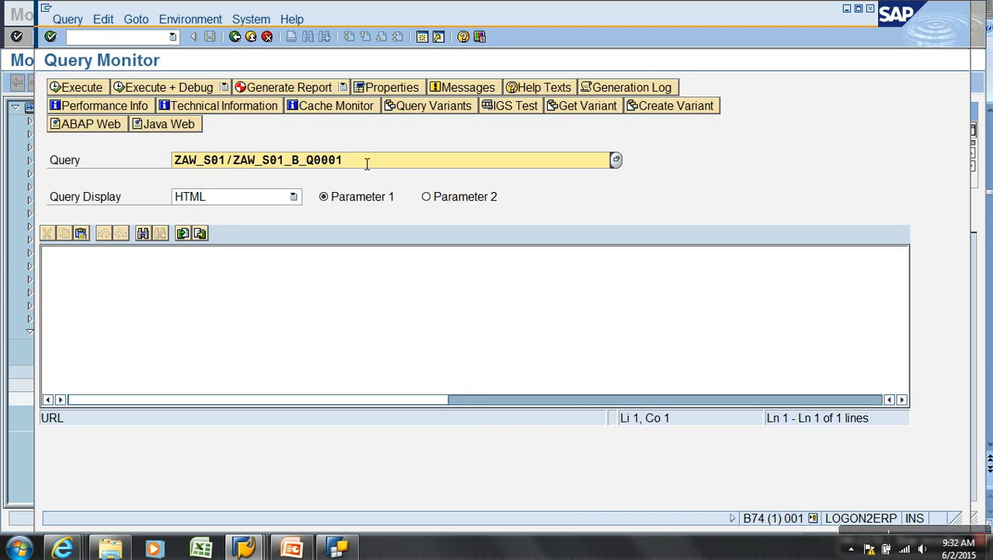
# Rerun the query as an ABAP web report with the parameter variable_screen=x
pyautogui.click(81, 87)
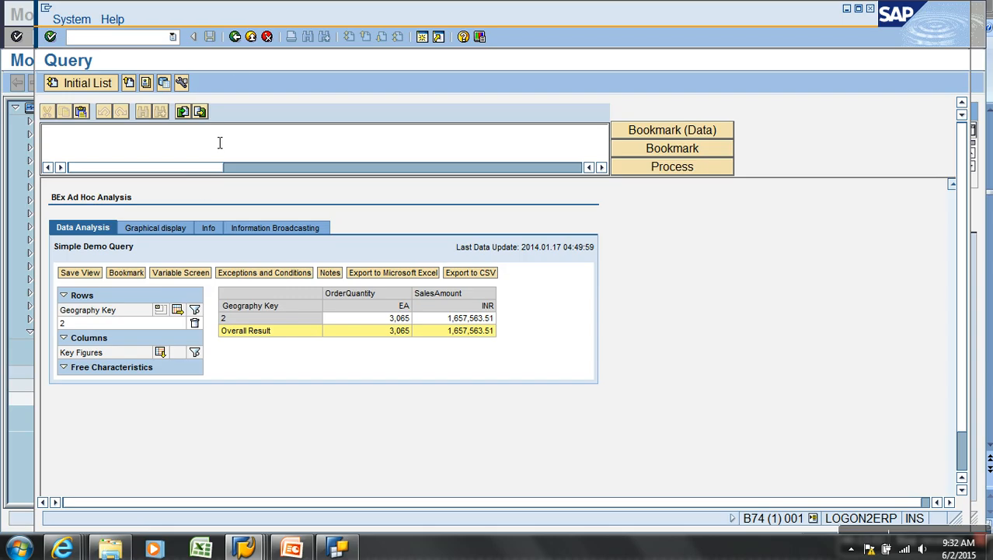
pyautogui.click(235, 36)
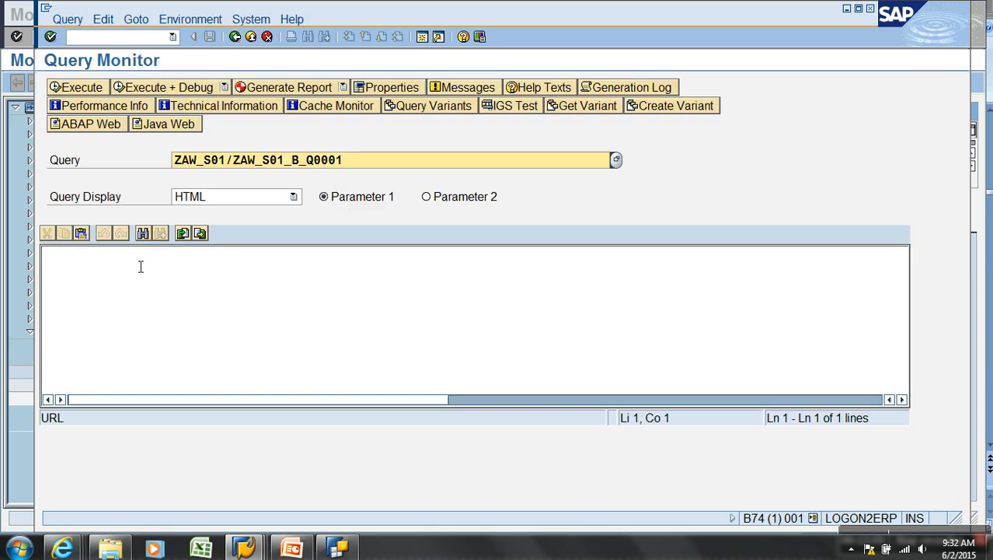
pyautogui.click(139, 271)
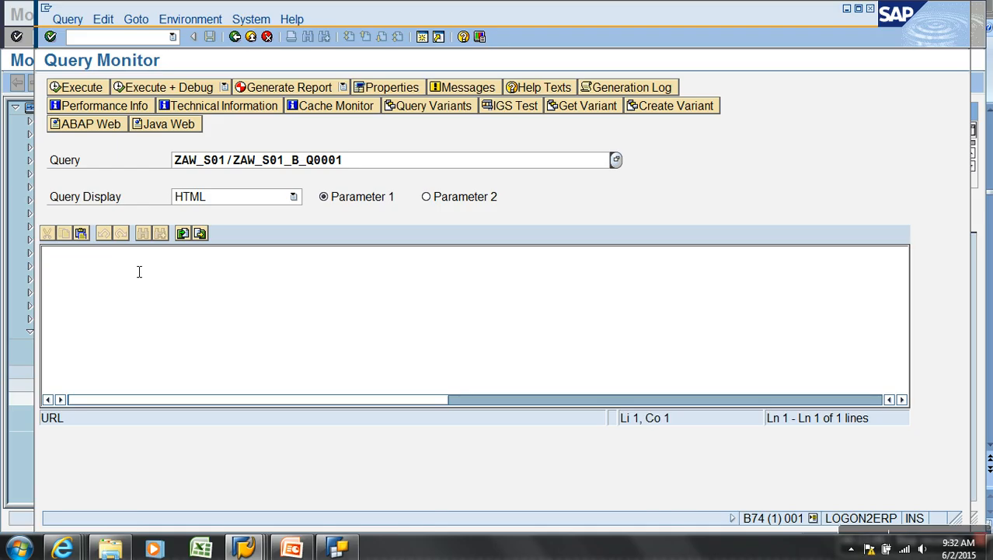
pyautogui.write('variab')
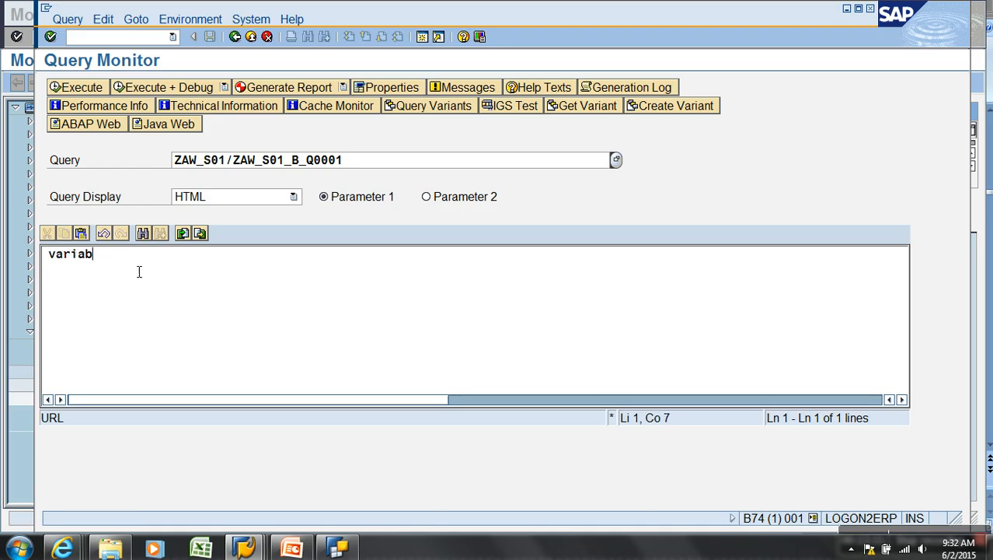
pyautogui.write('le_screen')
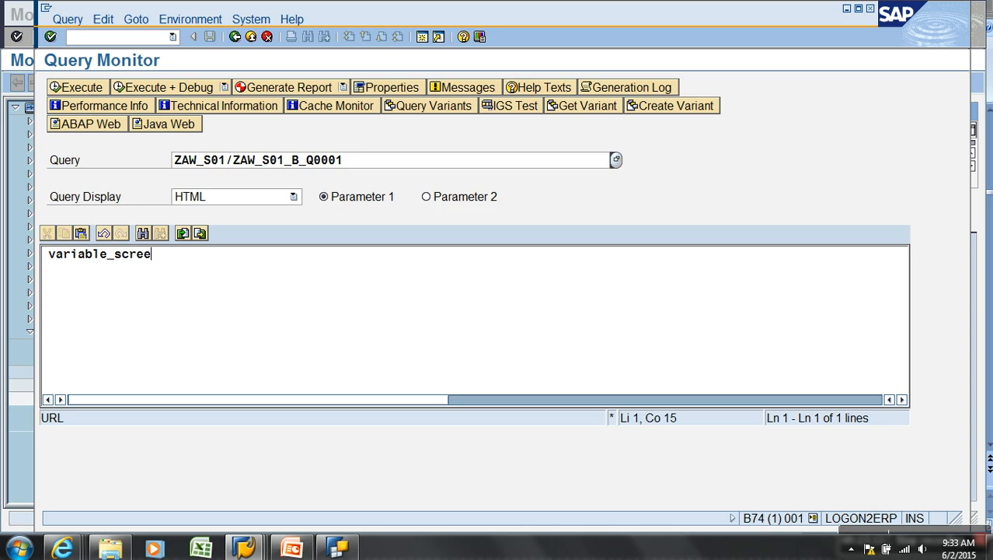
pyautogui.write('=x')
pyautogui.press('Return')
pyautogui.click(79, 125)
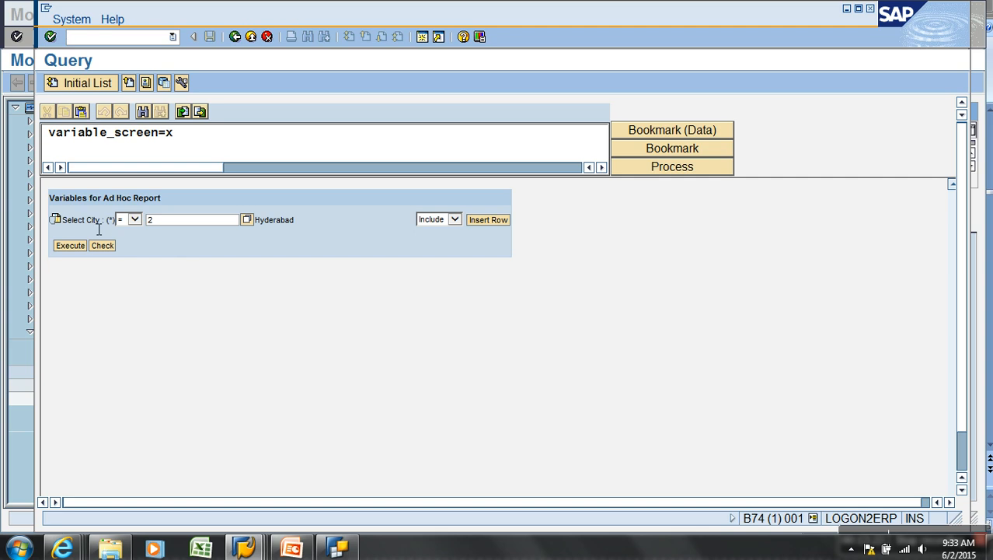
# Change Select City to an included between range from 2 to 10
pyautogui.moveTo(99, 222); pyautogui.dragTo(70, 223)
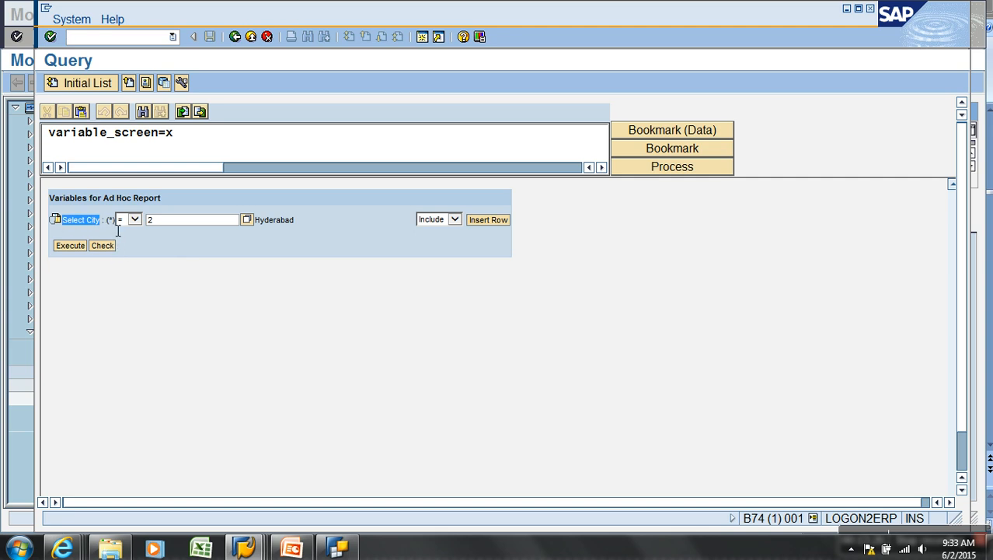
pyautogui.moveTo(120, 227); pyautogui.dragTo(115, 227)
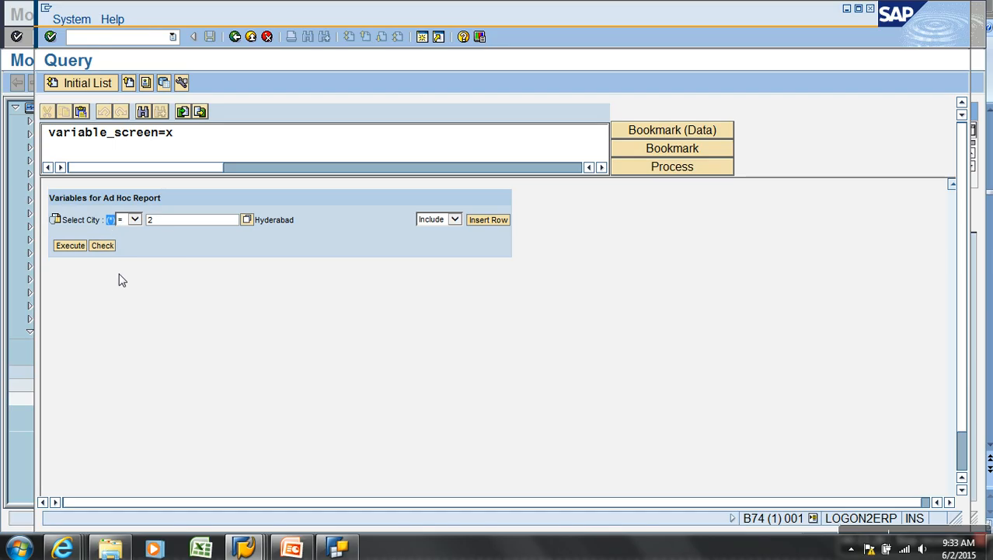
pyautogui.moveTo(195, 222); pyautogui.dragTo(144, 221)
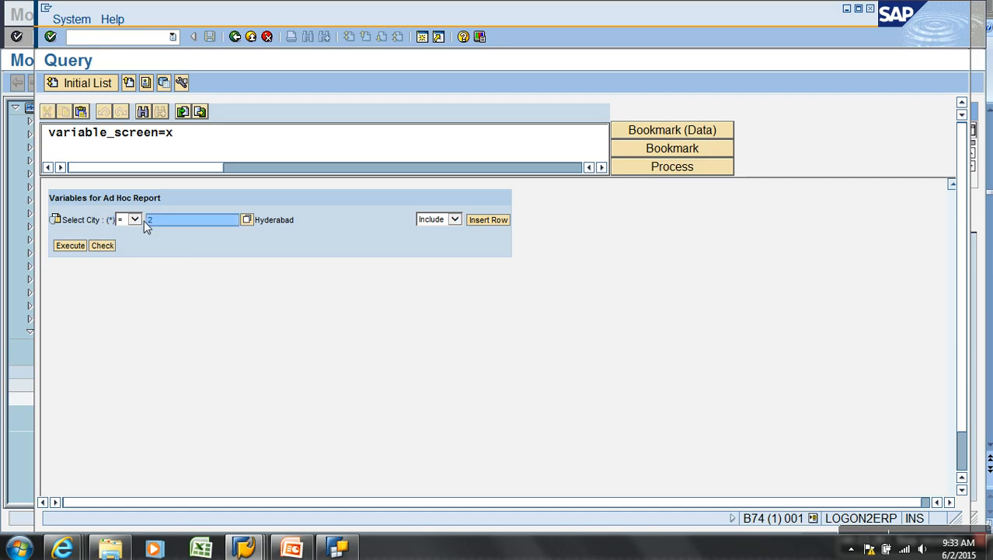
pyautogui.click(181, 272)
pyautogui.click(180, 227)
pyautogui.press('BackSpace')
pyautogui.click(135, 219)
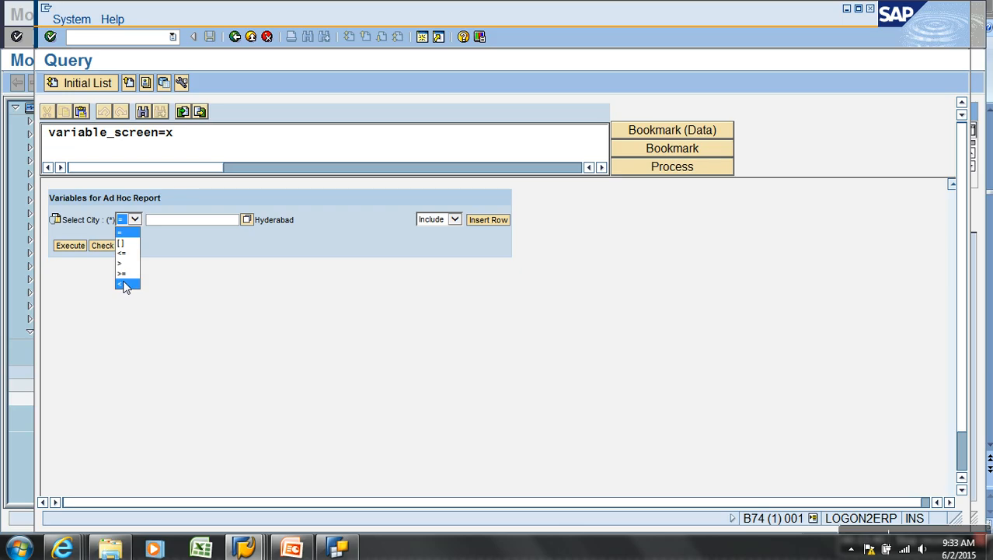
pyautogui.click(127, 243)
pyautogui.click(182, 222)
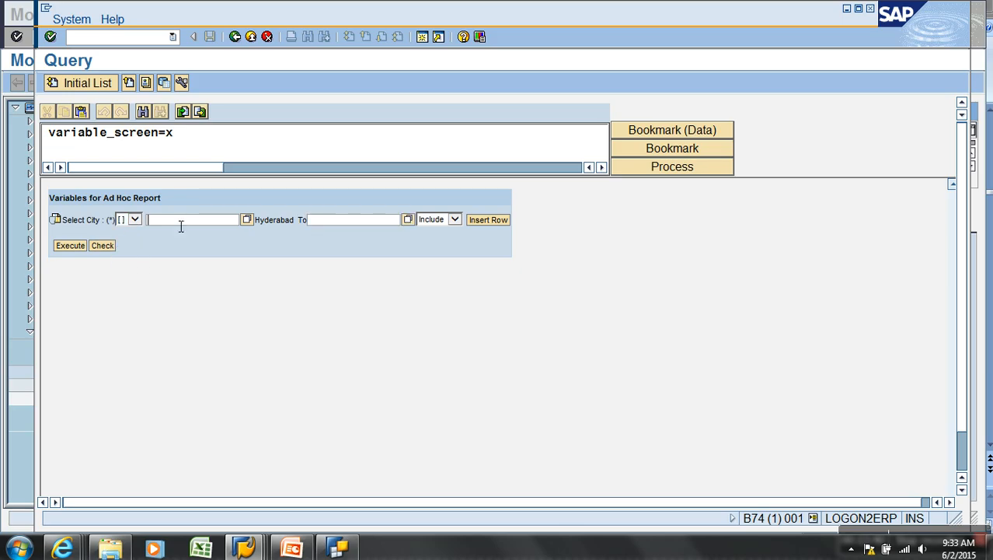
pyautogui.write('2')
pyautogui.click(339, 226)
pyautogui.write('10')
pyautogui.click(454, 219)
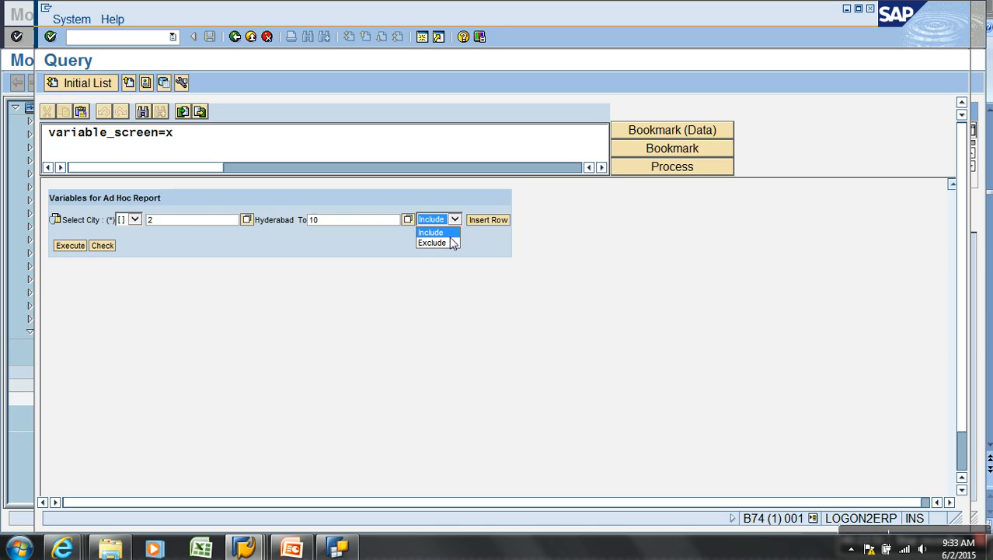
pyautogui.click(484, 240)
# Add a second between range from 15 to 20 and execute the report
pyautogui.click(488, 220)
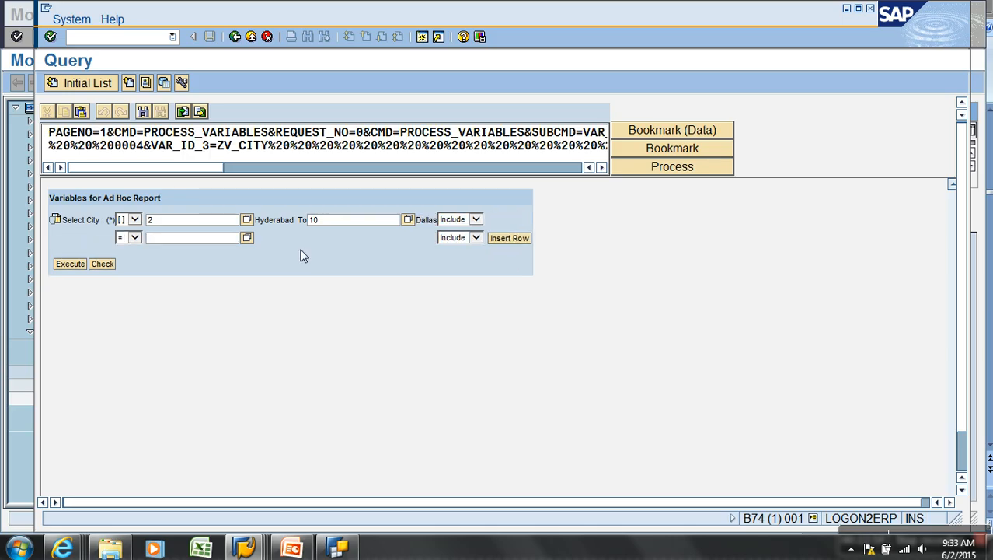
pyautogui.click(137, 238)
pyautogui.click(130, 252)
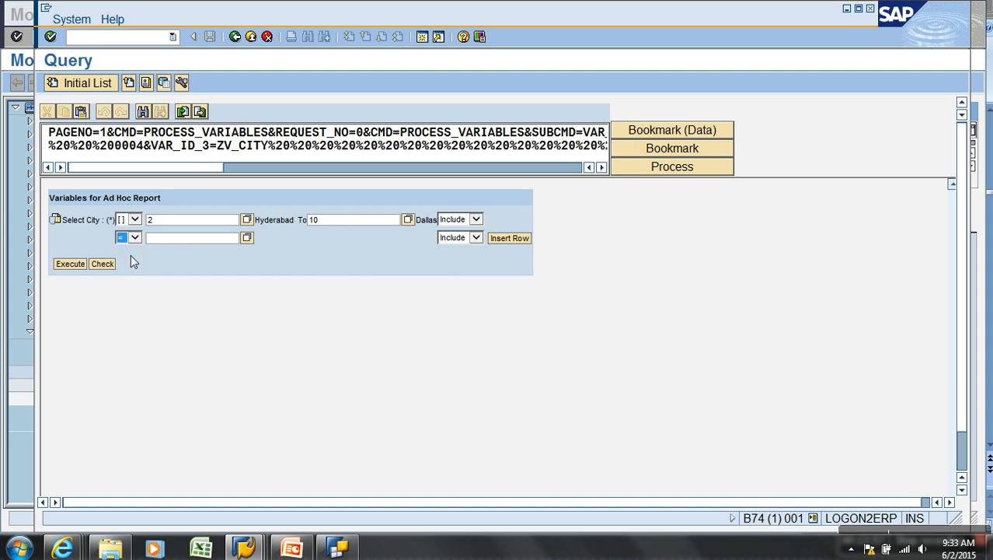
pyautogui.click(137, 240)
pyautogui.click(129, 261)
pyautogui.click(185, 244)
pyautogui.write('15')
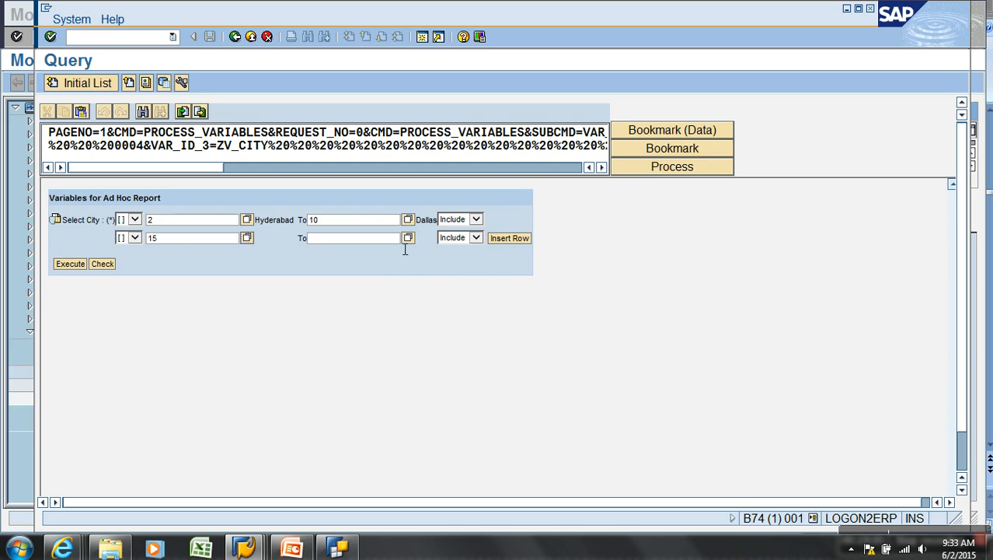
pyautogui.click(383, 244)
pyautogui.write('20')
pyautogui.click(73, 266)
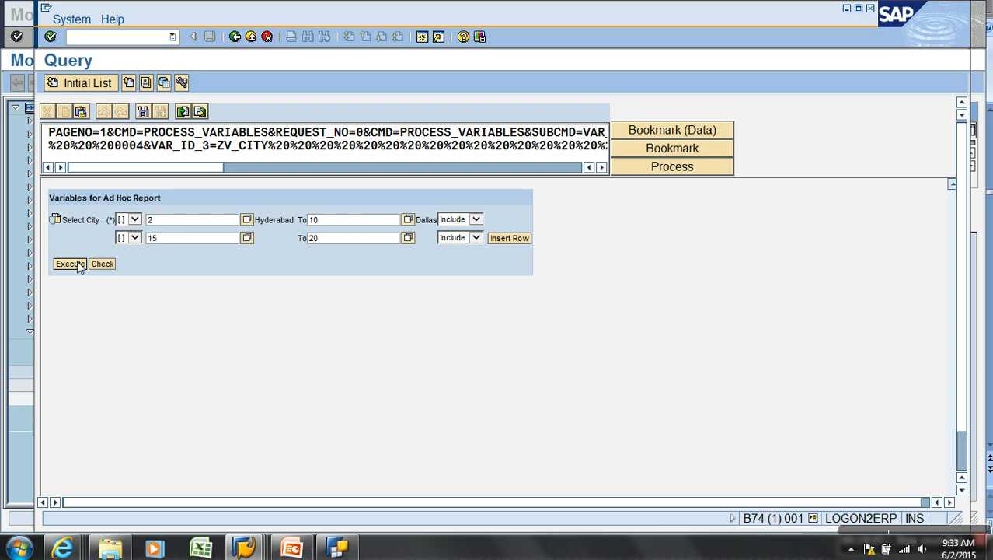
# Scroll to the Overall Result row (58,582), then switch to the PowerPoint presentation
pyautogui.scroll(-1, 262, 330)
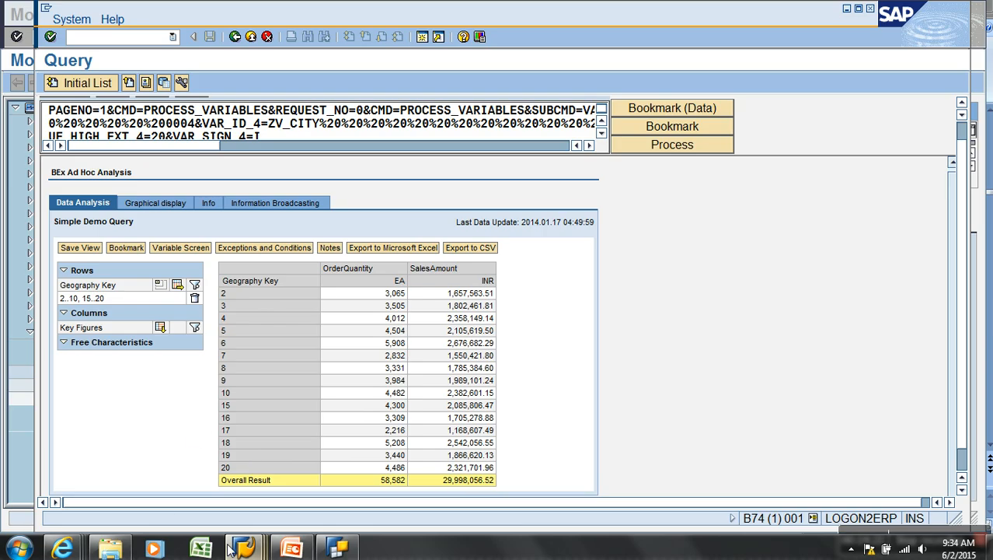
pyautogui.click(304, 555)
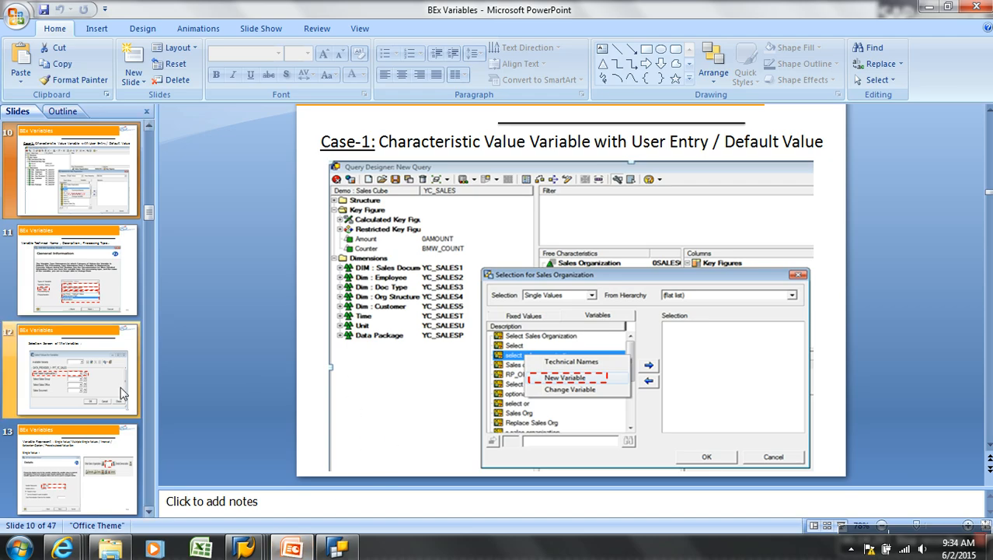
# Show slide 9 on Characteristic Value Variable and highlight its 'Replacement Path' line
pyautogui.scroll(2, 66, 249)
pyautogui.click(81, 195)
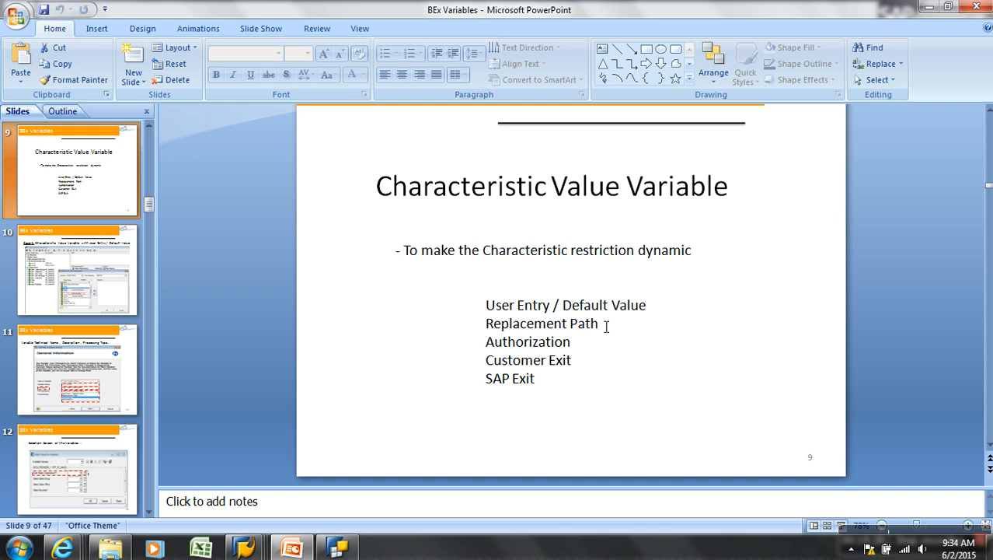
pyautogui.moveTo(606, 327); pyautogui.dragTo(489, 325)
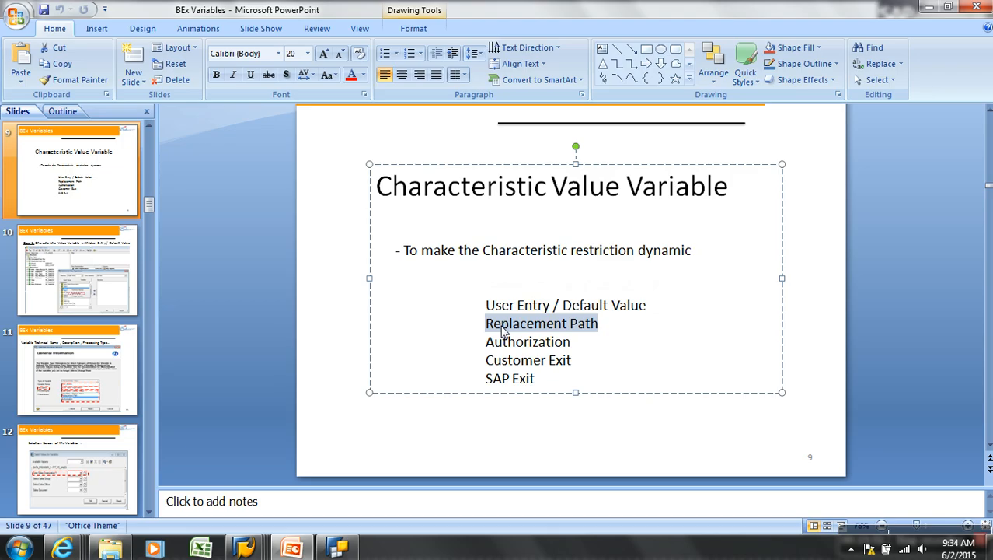
pyautogui.click(620, 327)
pyautogui.moveTo(608, 326); pyautogui.dragTo(504, 330)
# Create a new query on InfoProvider ZAW_S01 Demo AW Sales Bikes, found by searching zaw_s01
pyautogui.click(358, 548)
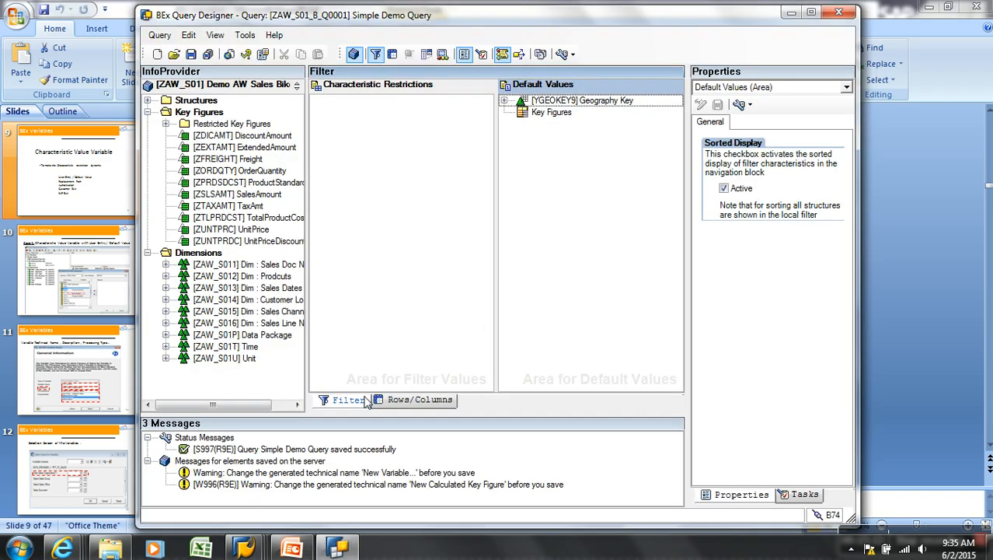
pyautogui.click(409, 399)
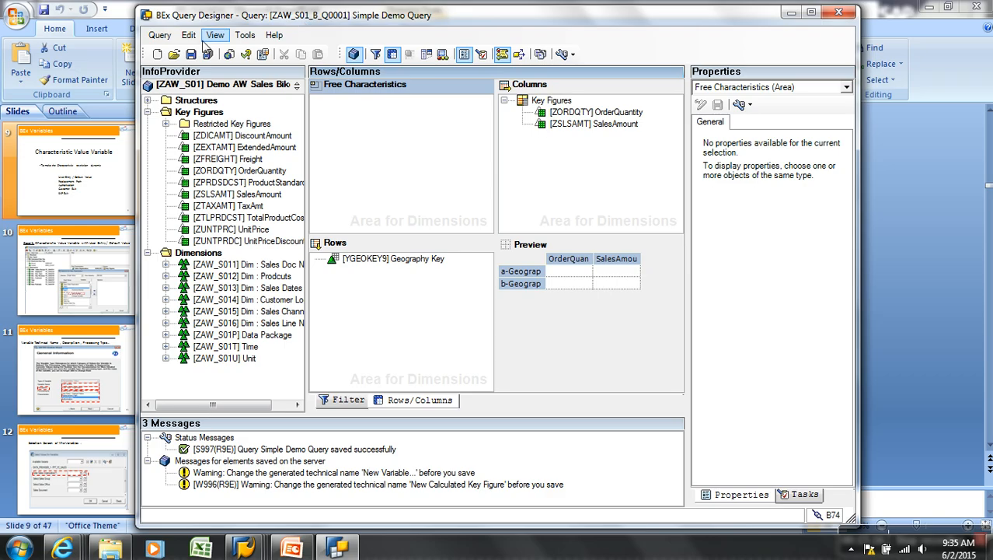
pyautogui.click(157, 54)
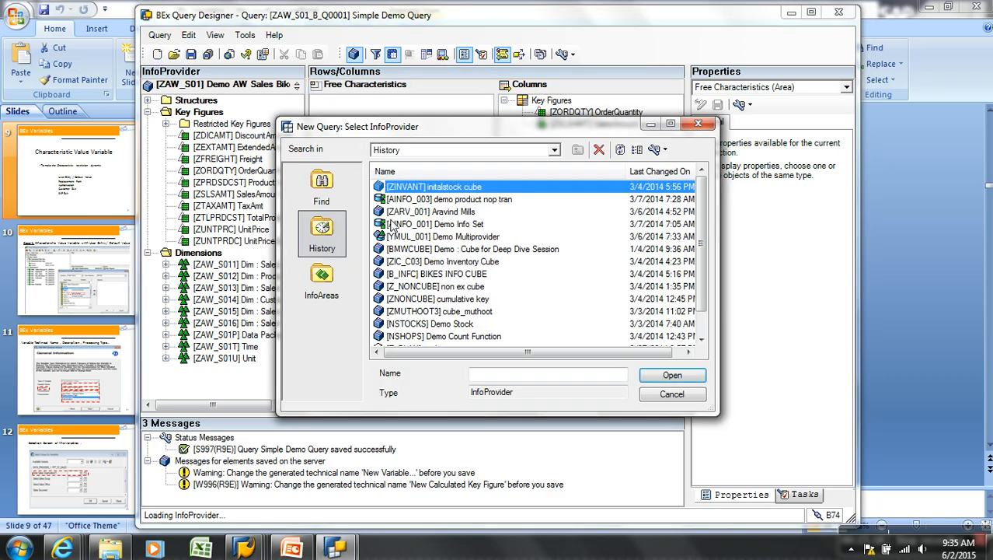
pyautogui.click(342, 196)
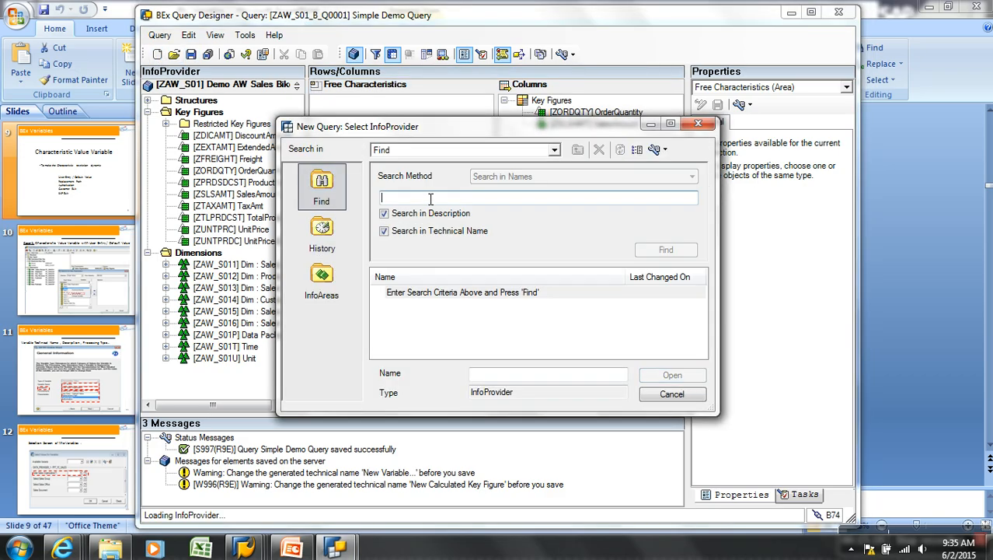
pyautogui.write('zaw_')
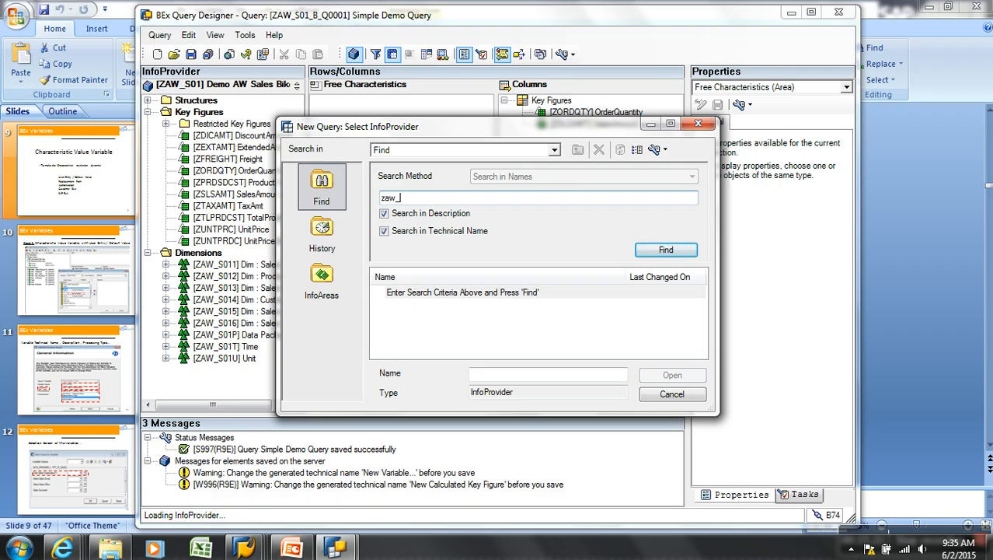
pyautogui.write('s01')
pyautogui.press('Return')
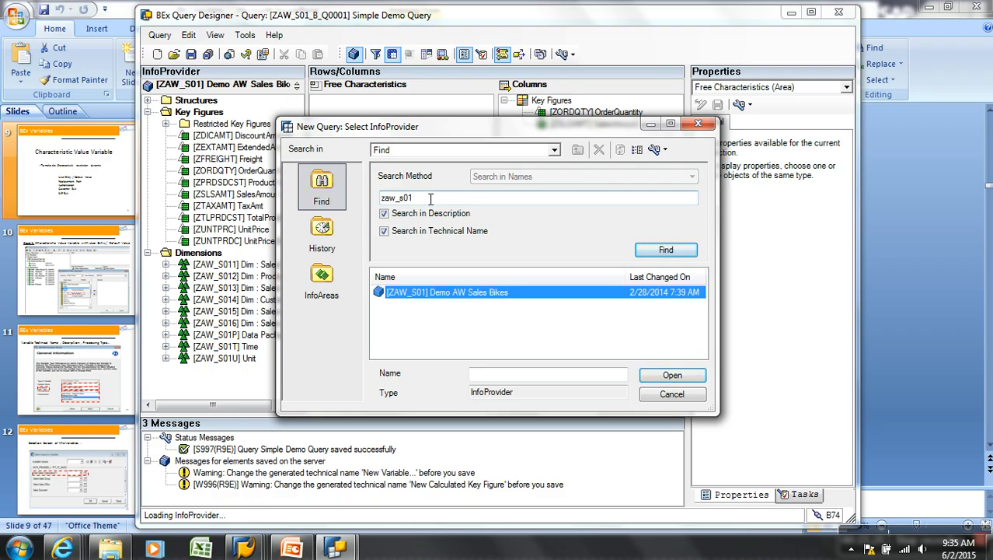
pyautogui.doubleClick(483, 292)
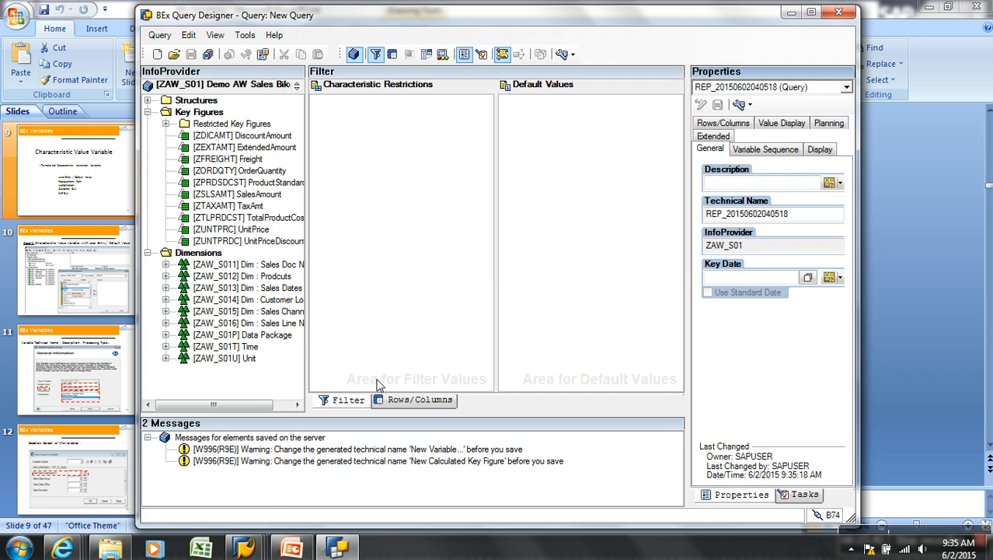
# Copy Geography Key (YGEOKEY9) from the Customer dimension into the query rows
pyautogui.click(400, 399)
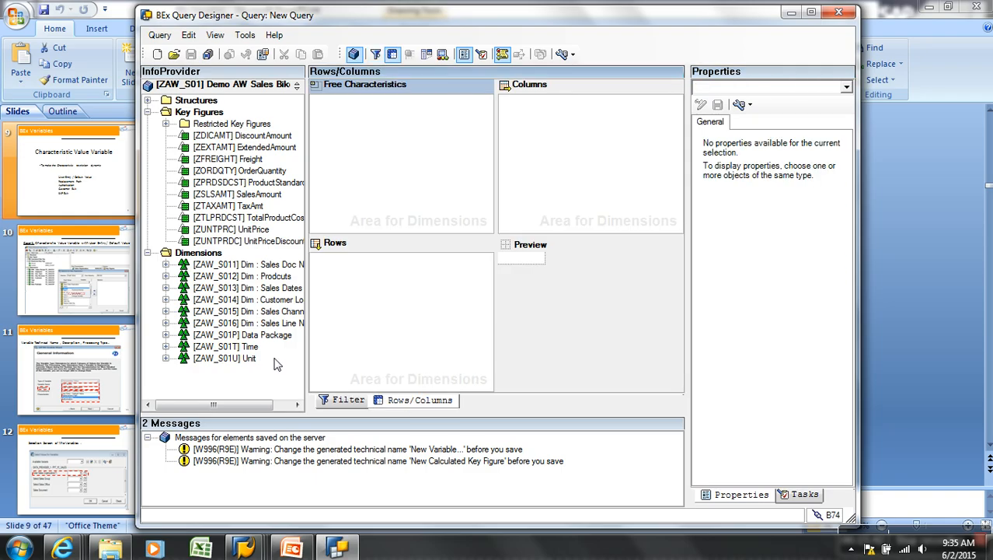
pyautogui.click(166, 299)
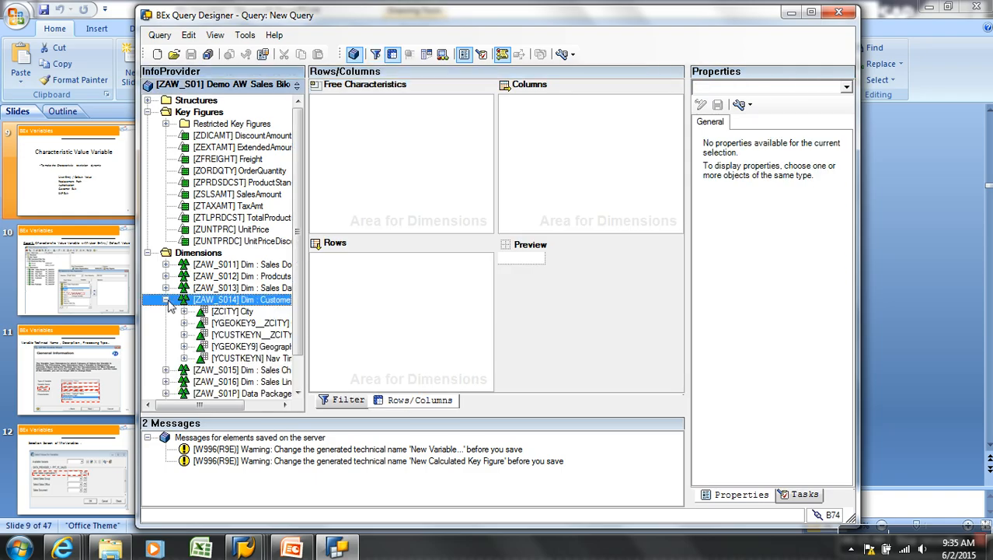
pyautogui.click(267, 347)
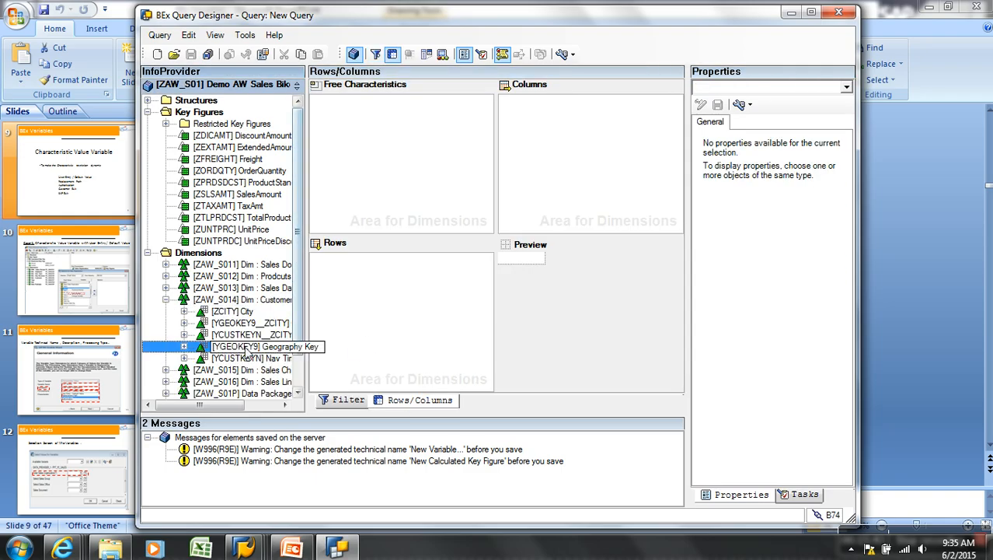
pyautogui.press('Up')
pyautogui.press('Up')
pyautogui.press('Up')
pyautogui.press('Up')
pyautogui.press('Up')
pyautogui.press('Up')
pyautogui.press('Up')
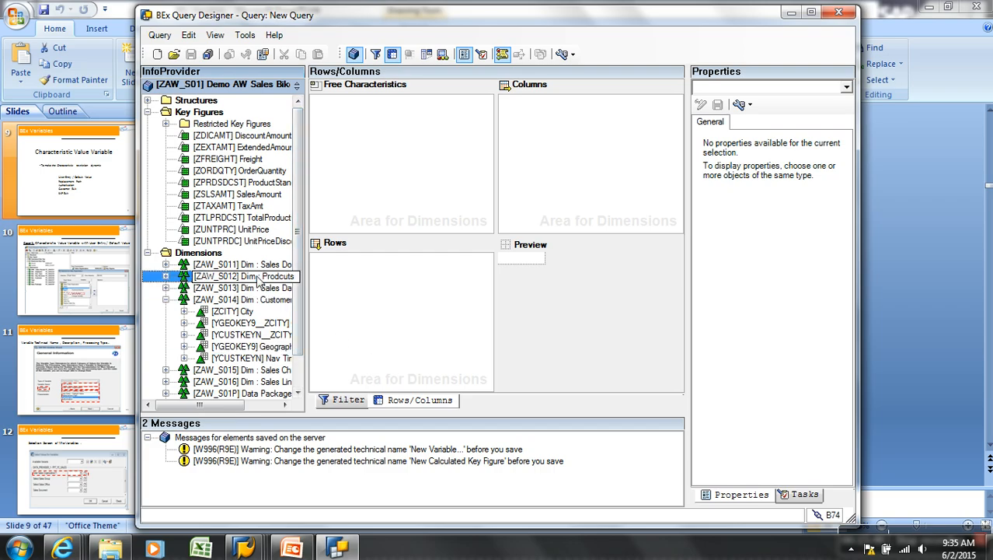
pyautogui.click(251, 347)
pyautogui.click(256, 371)
pyautogui.click(251, 348)
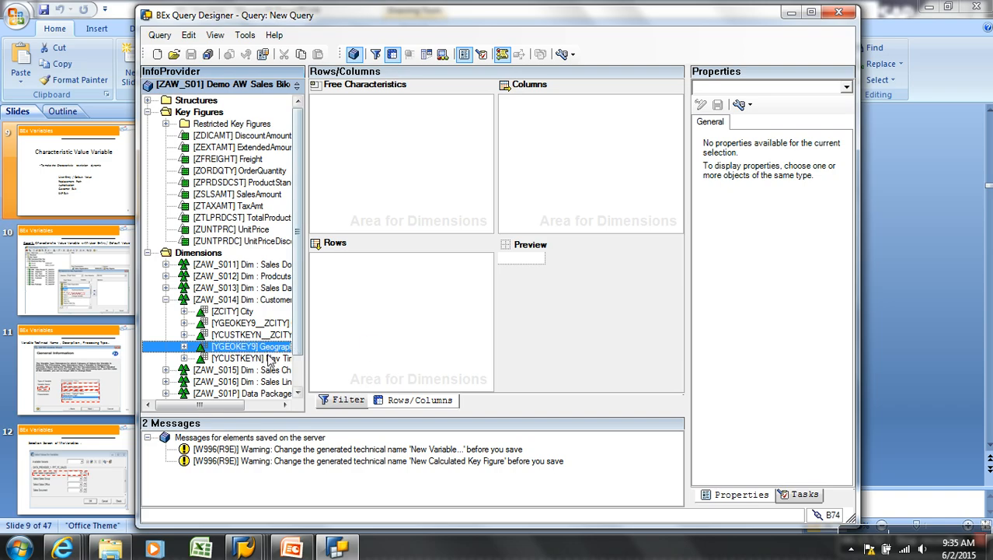
pyautogui.rightClick(268, 353)
pyautogui.click(326, 370)
pyautogui.rightClick(345, 314)
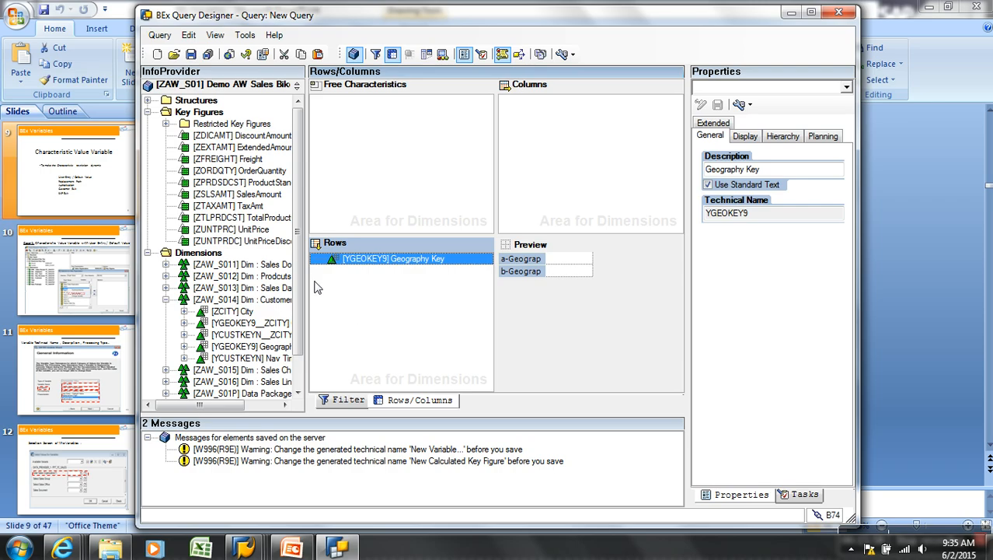
# Paste the SalesAmount key figure (ZSLSAMT) into the columns and return to the Filter view
pyautogui.rightClick(247, 197)
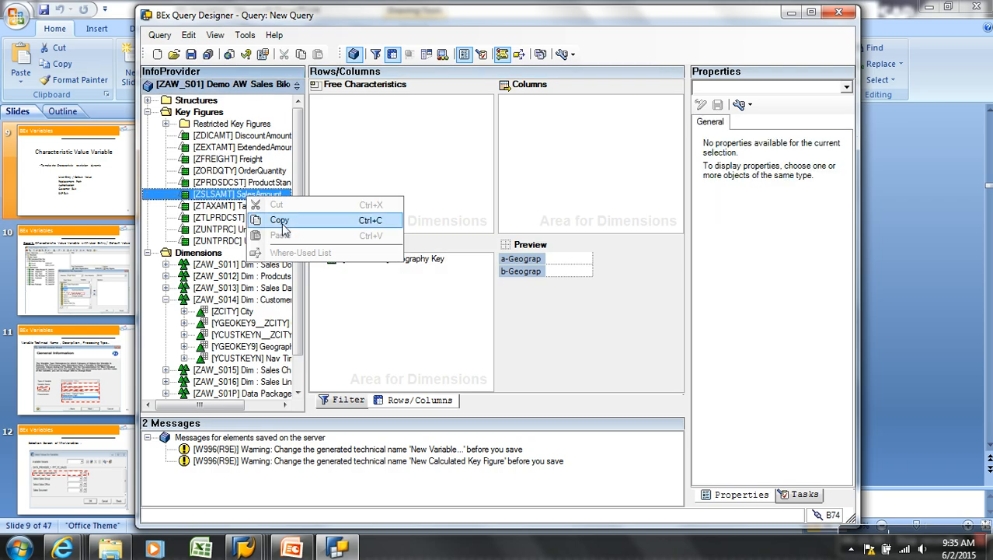
pyautogui.click(279, 220)
pyautogui.rightClick(560, 126)
pyautogui.click(612, 180)
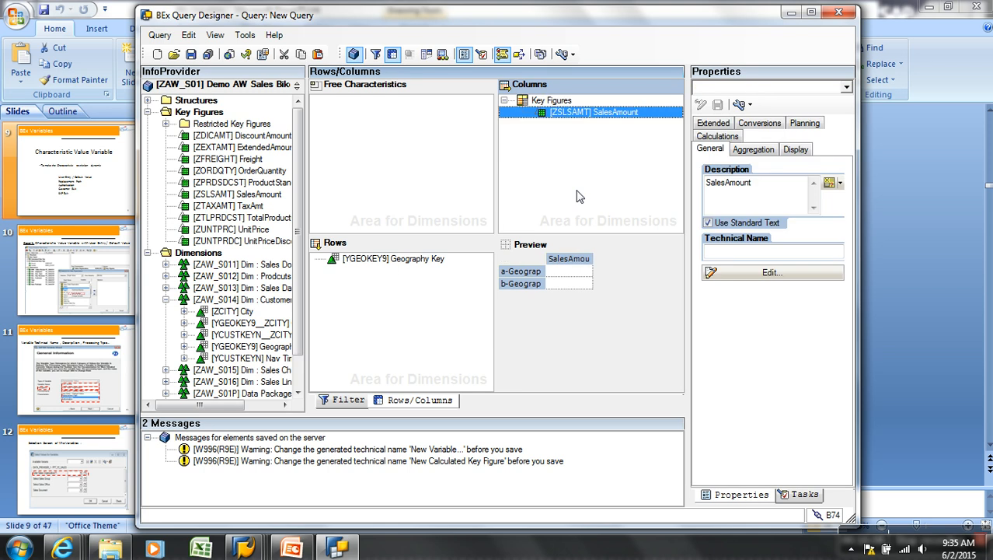
pyautogui.click(348, 399)
pyautogui.scroll(-1, 294, 385)
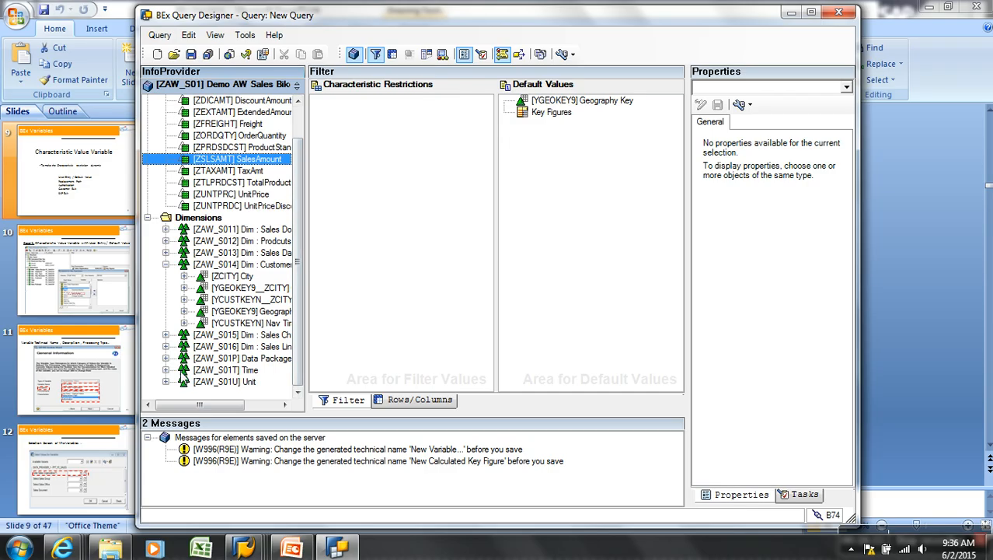
# Copy Calendar year (0CALYEAR) from the Time dimension into Characteristic Restrictions
pyautogui.click(167, 370)
pyautogui.click(247, 383)
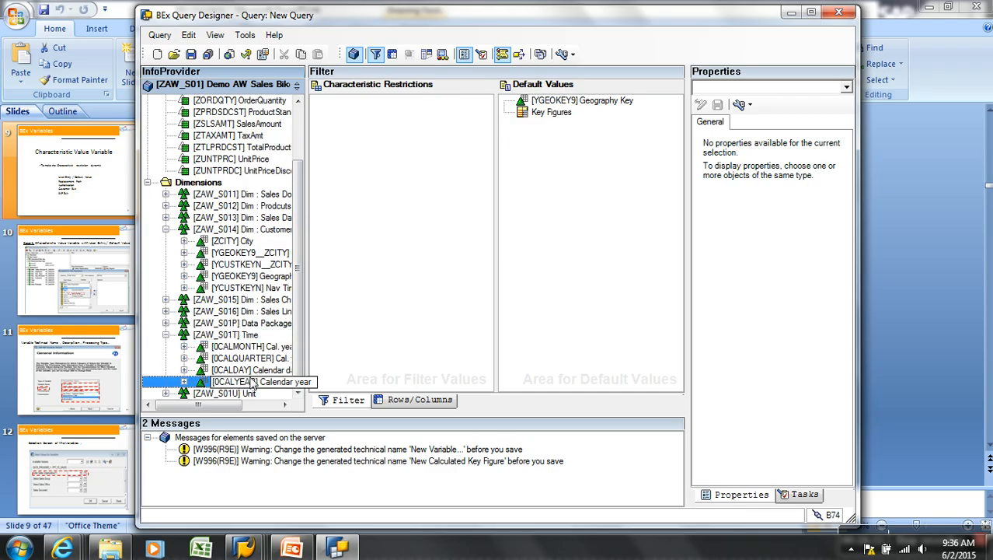
pyautogui.rightClick(250, 382)
pyautogui.click(331, 394)
pyautogui.rightClick(594, 232)
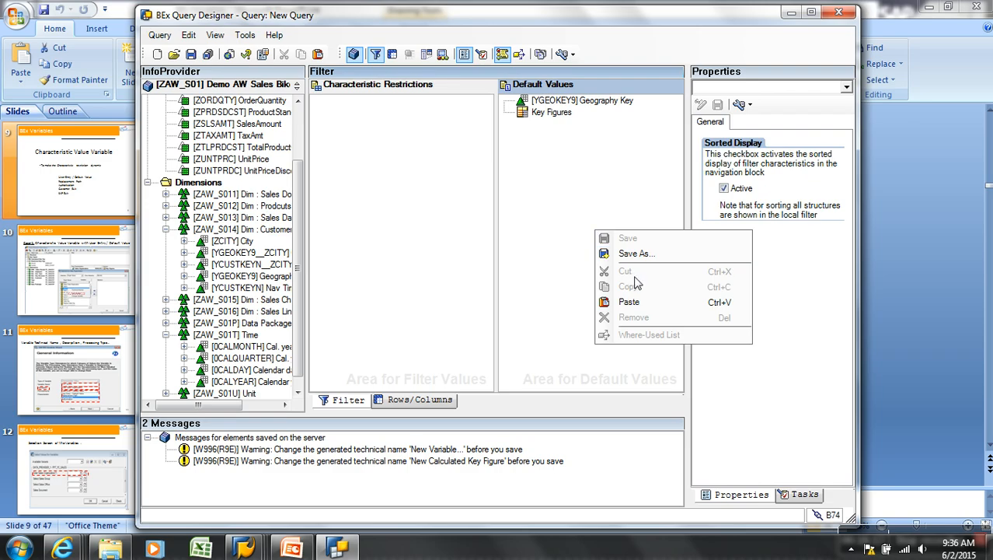
pyautogui.click(384, 216)
pyautogui.rightClick(380, 190)
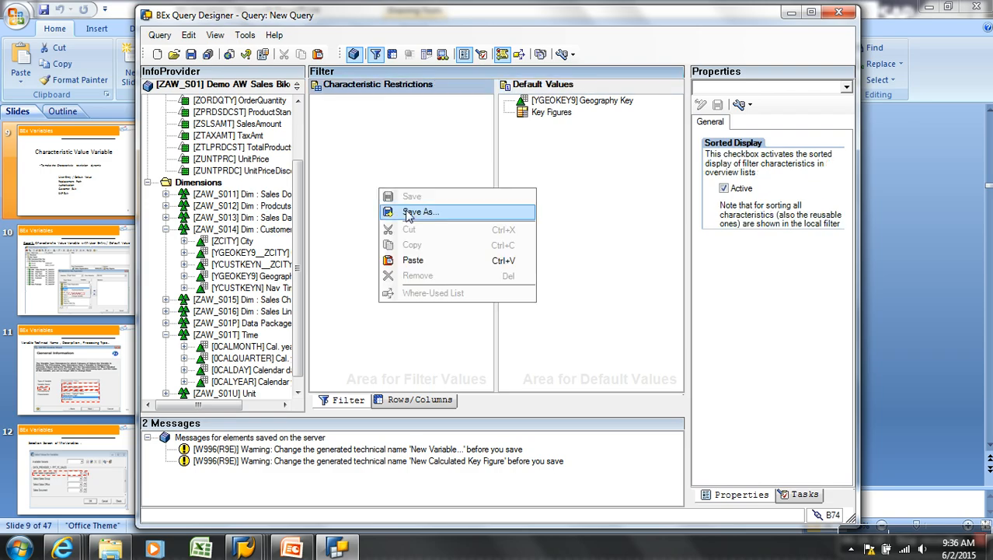
pyautogui.click(425, 260)
# Restrict Calendar year to 2008, then view the Rows/Columns layout
pyautogui.rightClick(414, 106)
pyautogui.click(451, 108)
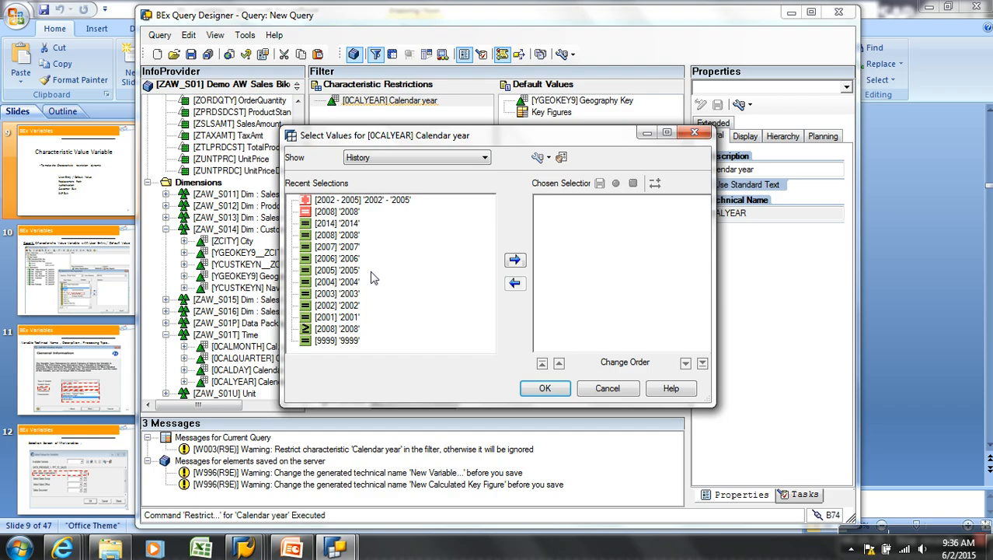
pyautogui.click(357, 235)
pyautogui.click(514, 261)
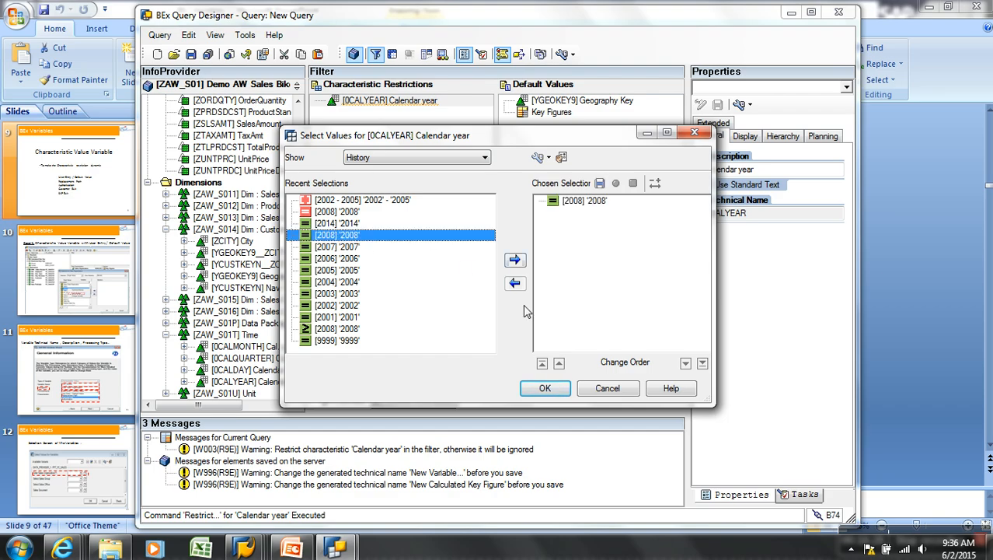
pyautogui.click(545, 388)
pyautogui.click(445, 401)
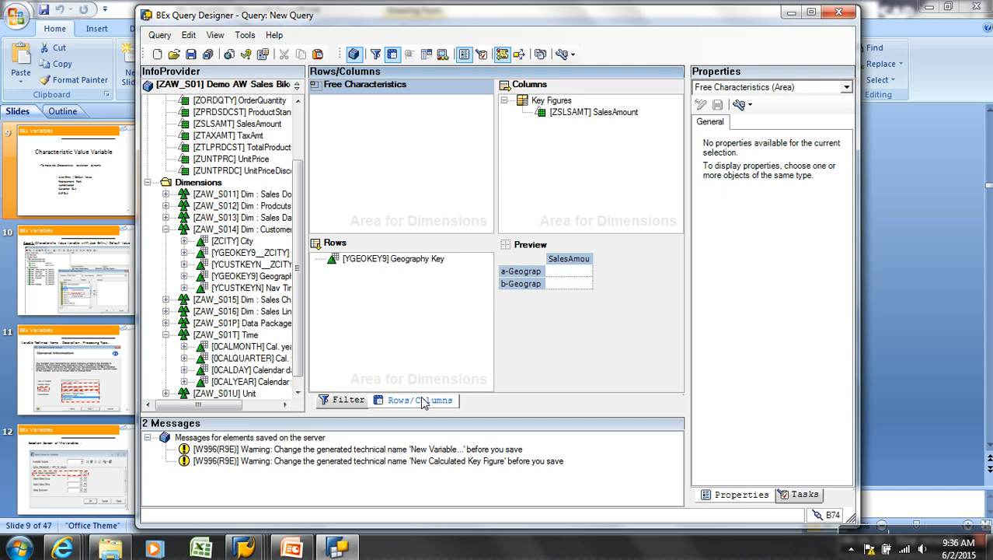
# Save the query with technical name CITIES2008 and description cities2008
pyautogui.click(190, 55)
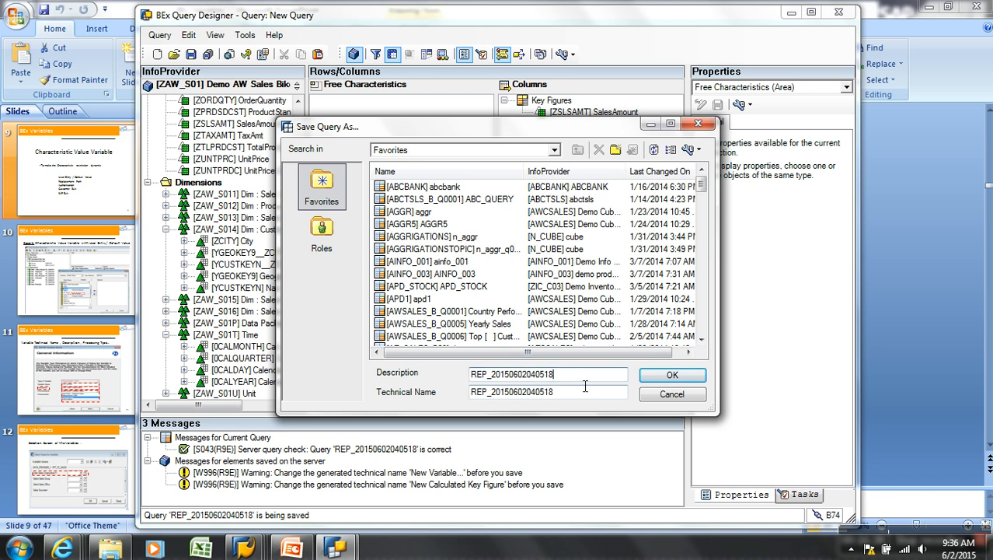
pyautogui.moveTo(581, 383); pyautogui.dragTo(449, 381)
pyautogui.write('2008cities')
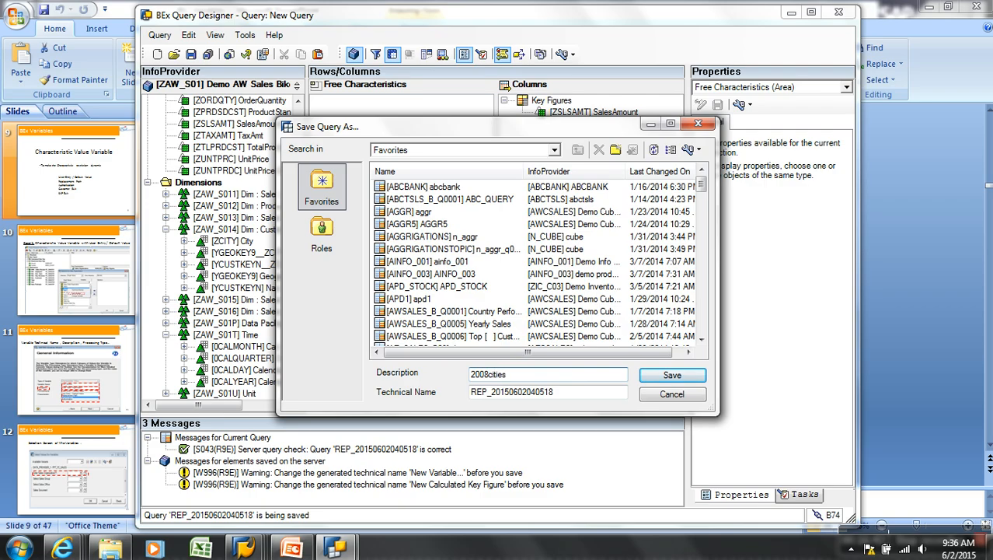
pyautogui.press('Tab')
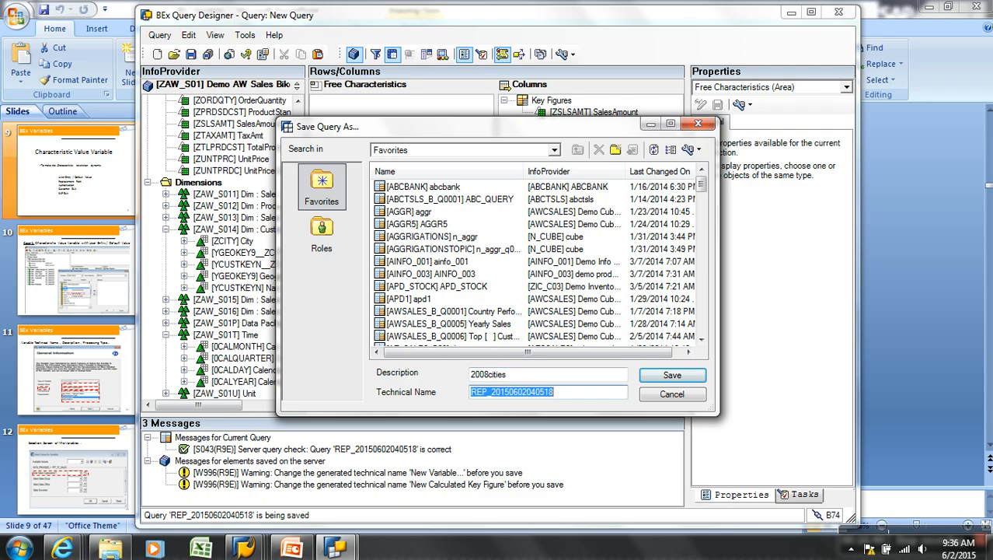
pyautogui.press('BackSpace')
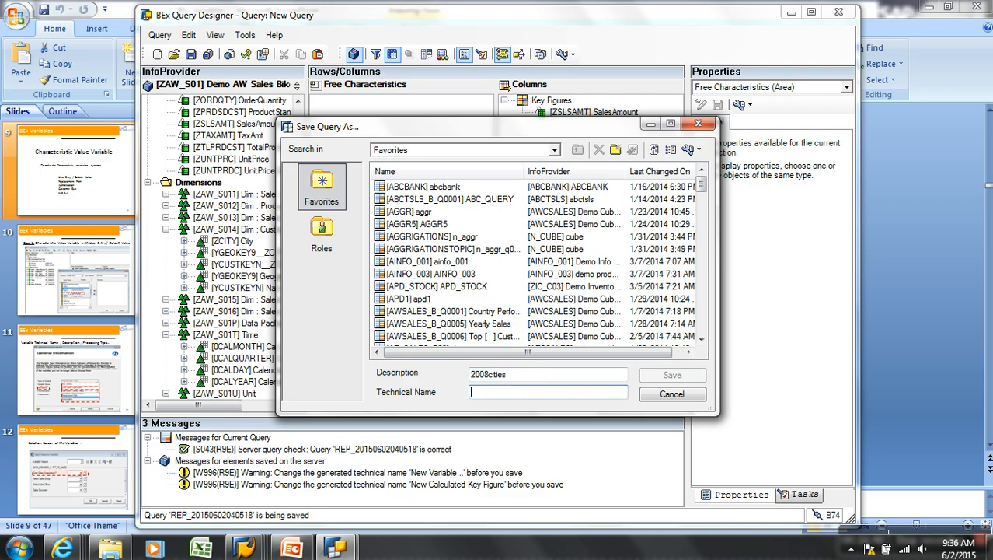
pyautogui.write('CITIES2008')
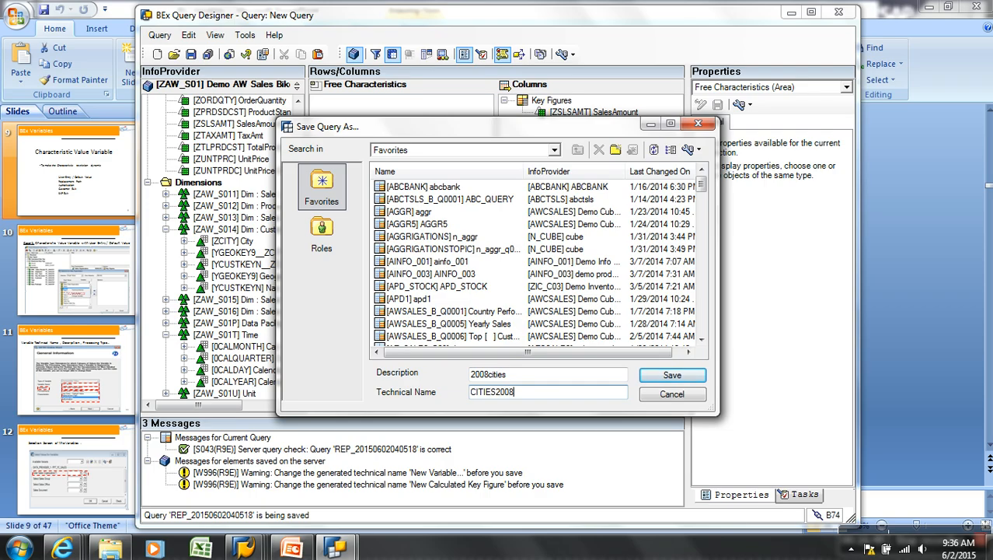
pyautogui.click(507, 374)
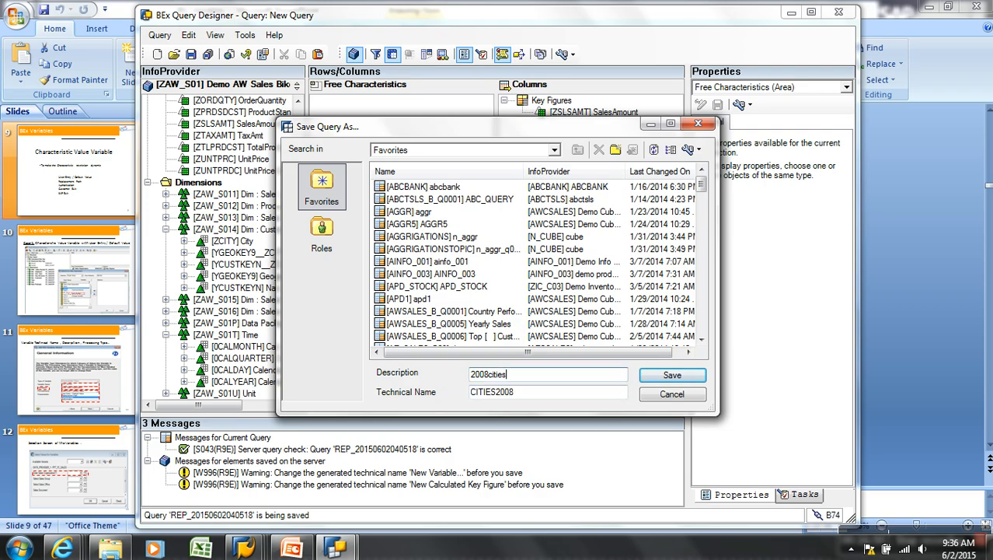
pyautogui.press('BackSpace')
pyautogui.press('BackSpace')
pyautogui.press('BackSpace')
pyautogui.press('BackSpace')
pyautogui.press('BackSpace')
pyautogui.press('BackSpace')
pyautogui.press('BackSpace')
pyautogui.press('BackSpace')
pyautogui.press('BackSpace')
pyautogui.write('cit')
pyautogui.doubleClick(533, 396)
pyautogui.click(672, 374)
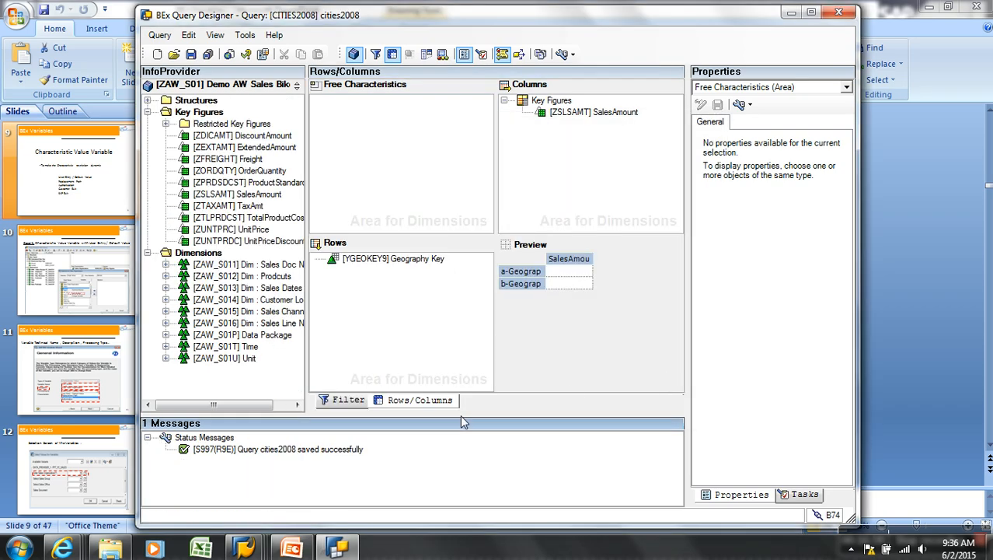
# Execute CITIES2008 in the Query Monitor and scroll its SalesAmount by Geography Key results
pyautogui.moveTo(243, 548)
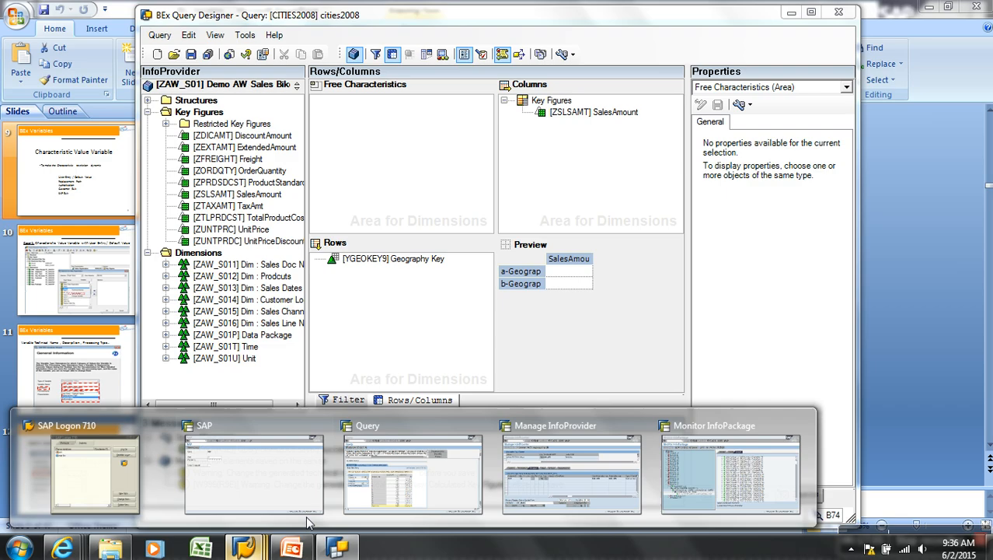
pyautogui.click(434, 487)
pyautogui.click(234, 35)
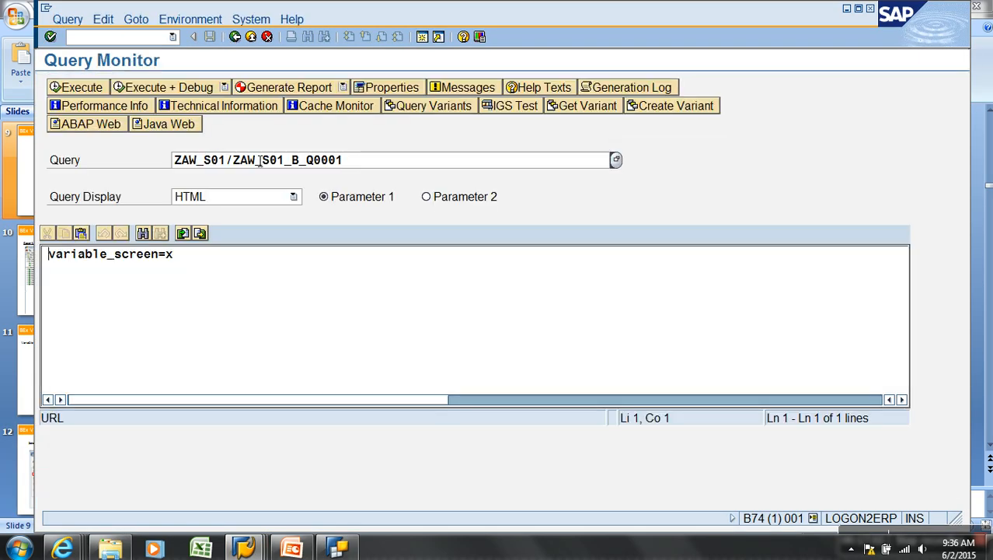
pyautogui.moveTo(366, 160); pyautogui.dragTo(185, 171)
pyautogui.hotkey('ctrl', 'v')
pyautogui.press('Return')
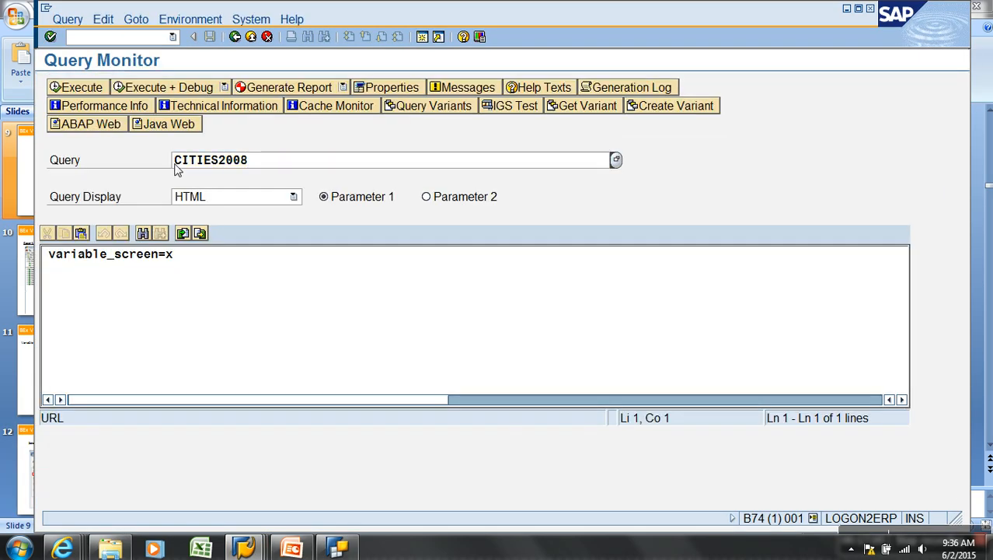
pyautogui.click(97, 92)
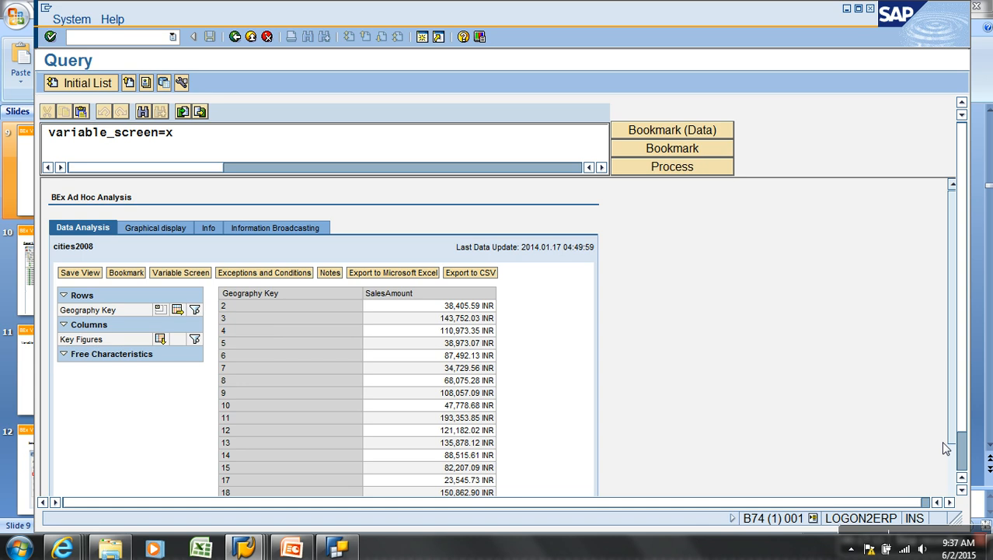
pyautogui.scroll(-2, 968, 458)
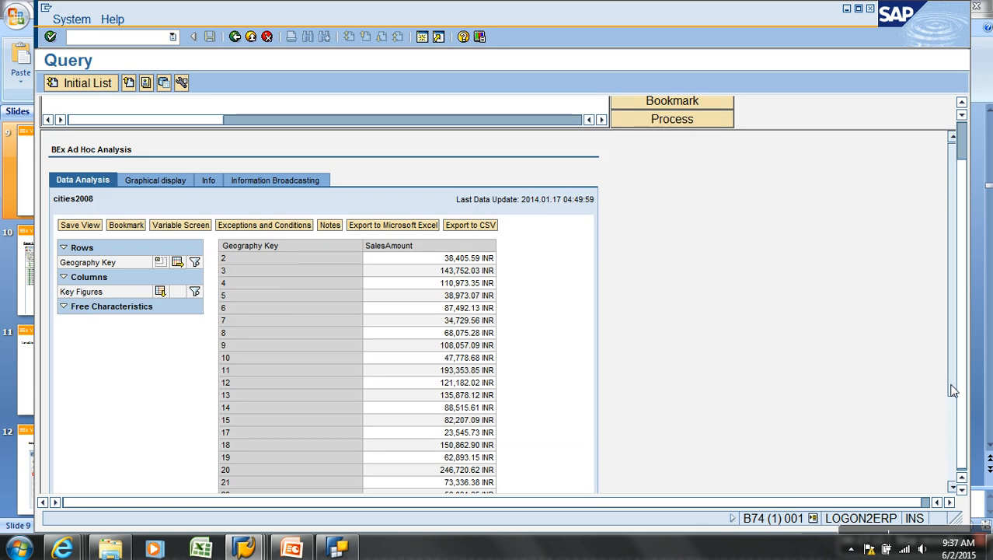
pyautogui.scroll(-3, 954, 390)
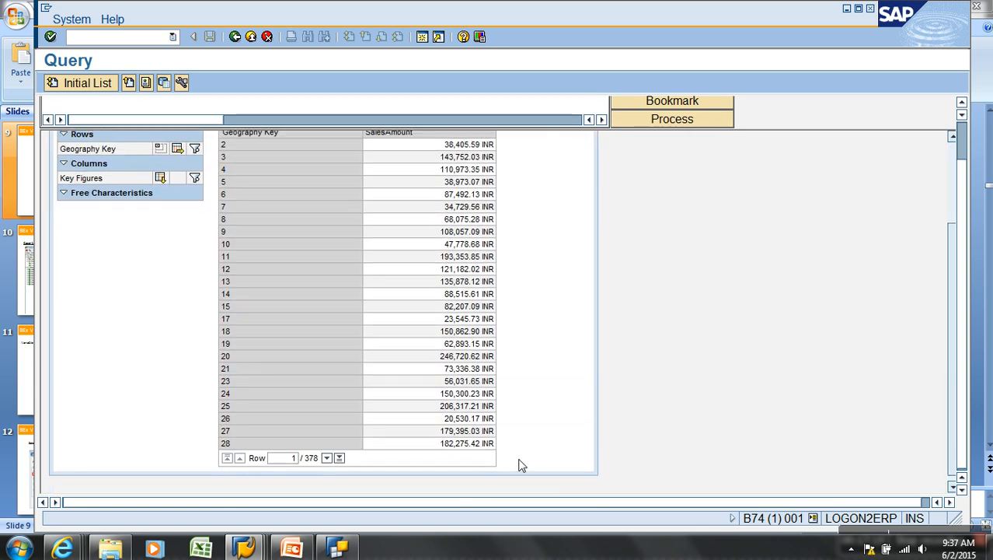
# Replace 2008 with 2002 in the Calendar year restriction
pyautogui.click(338, 548)
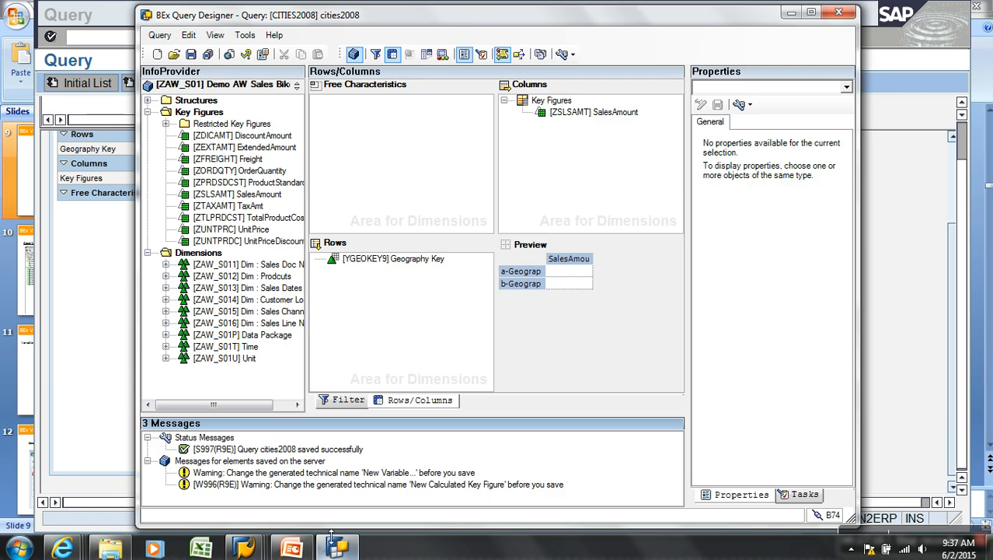
pyautogui.click(348, 400)
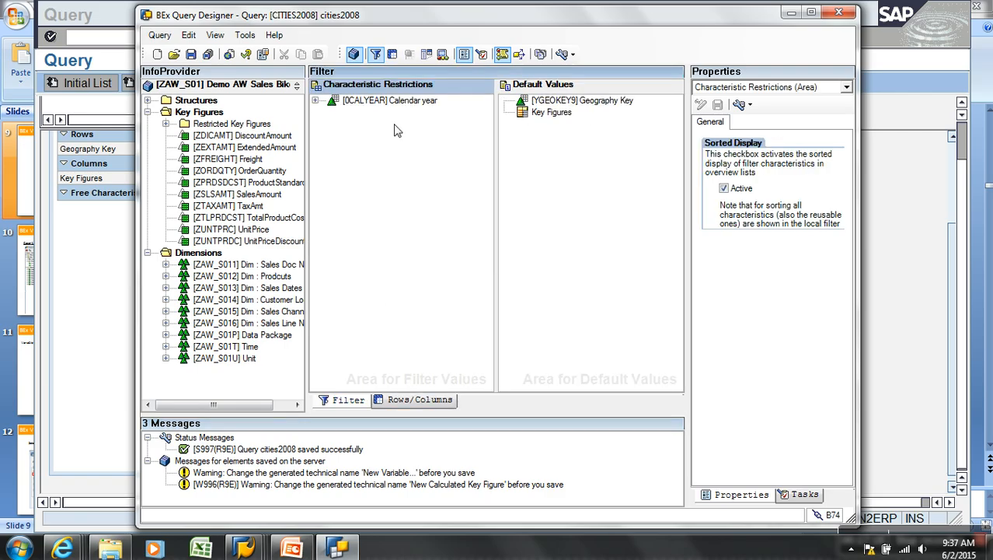
pyautogui.click(315, 101)
pyautogui.rightClick(400, 108)
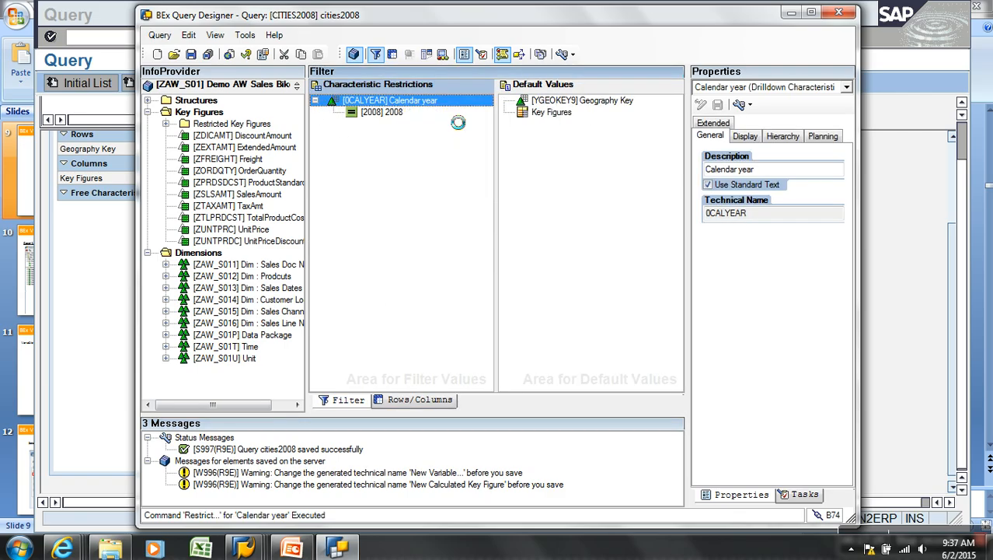
pyautogui.click(436, 109)
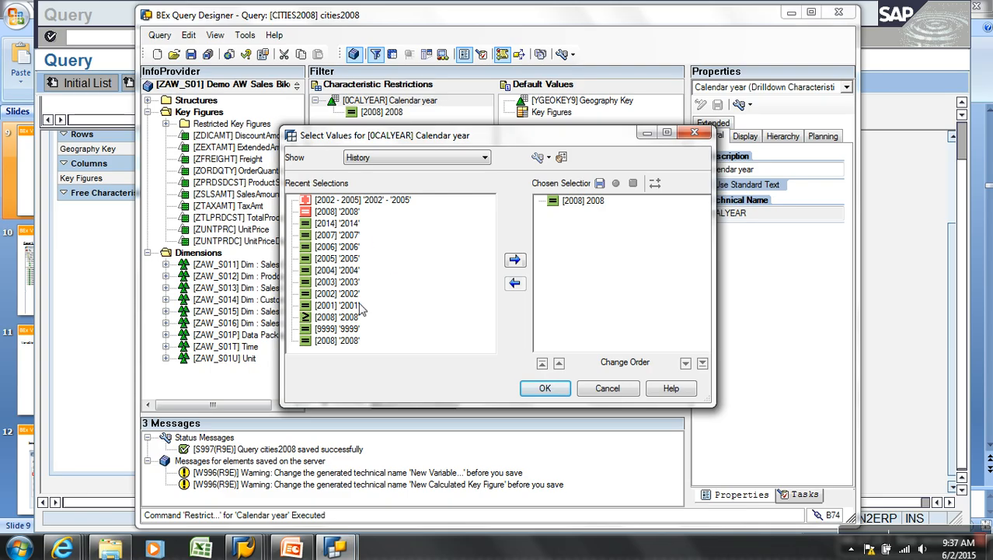
pyautogui.moveTo(355, 294); pyautogui.dragTo(596, 282)
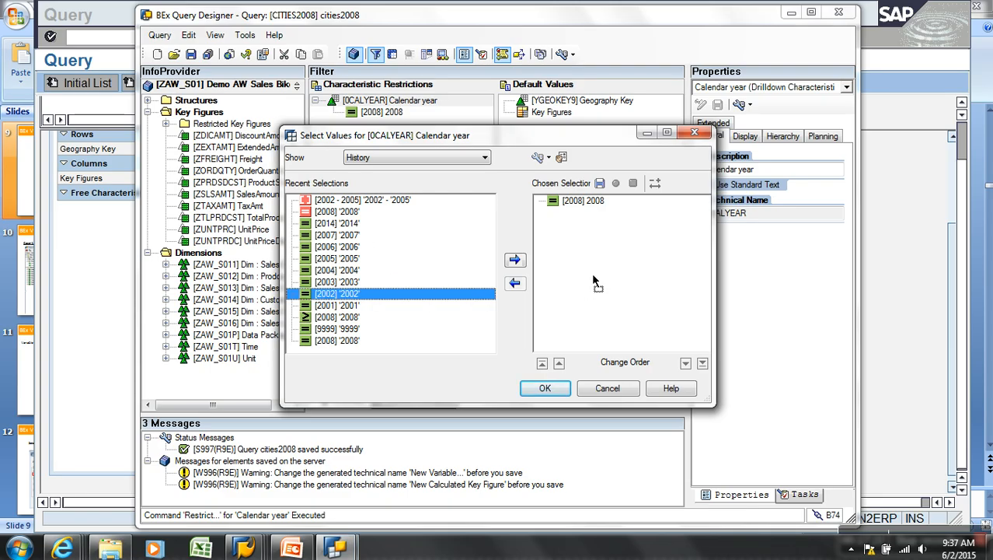
pyautogui.click(583, 201)
pyautogui.click(514, 284)
pyautogui.click(544, 388)
# Save the query and return to the SAP Query Monitor screen
pyautogui.click(190, 54)
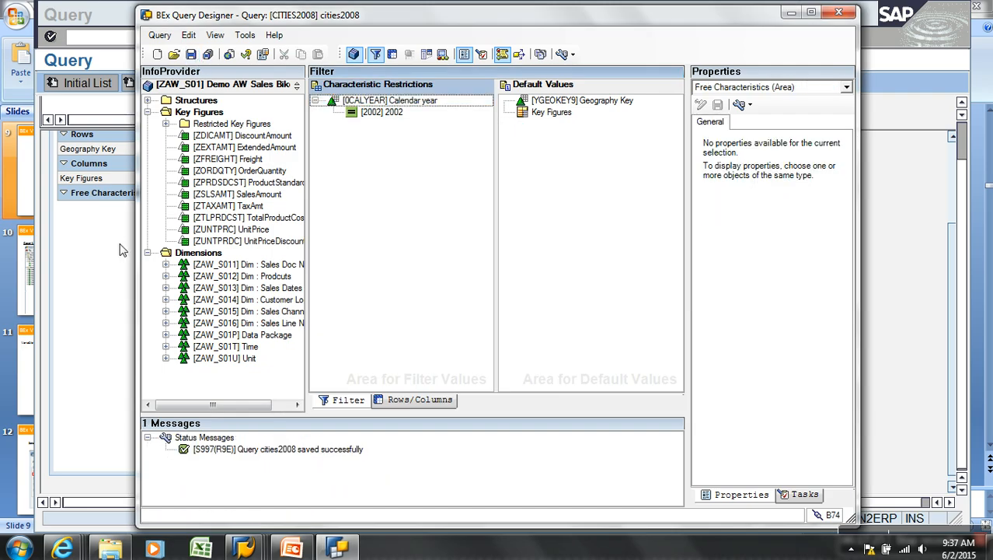
pyautogui.click(103, 258)
pyautogui.click(233, 37)
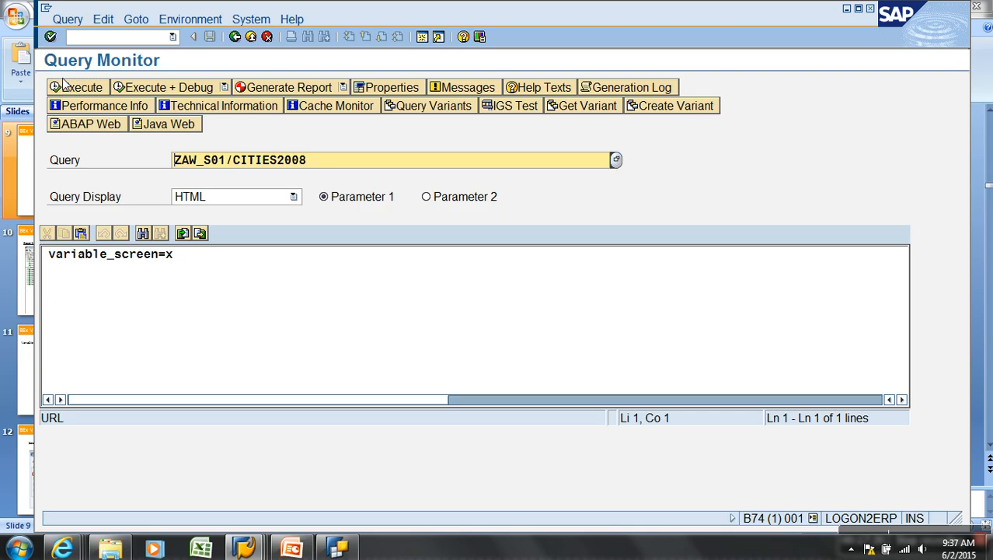
# Rerun the query and page to the end to see the 24,578,419.18 INR overall result
pyautogui.click(67, 86)
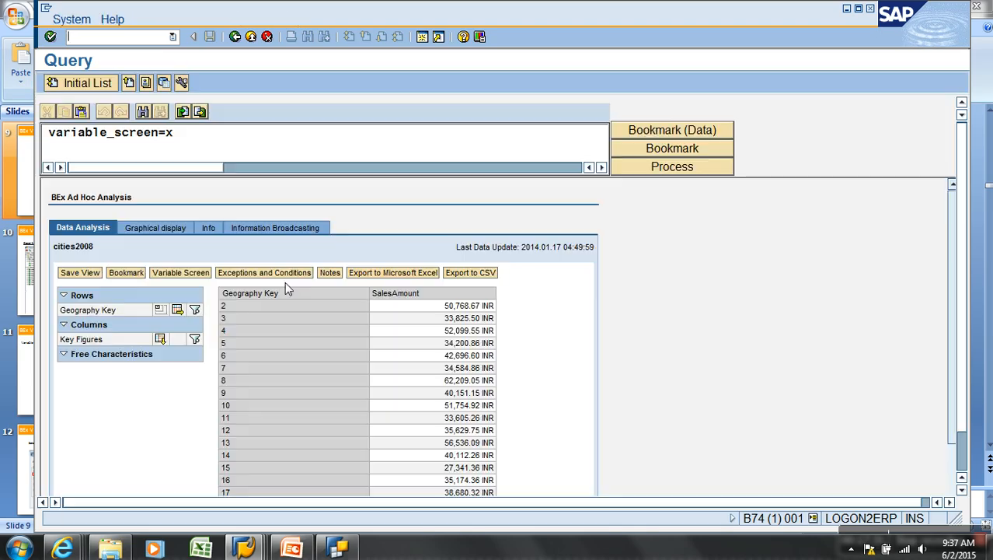
pyautogui.click(962, 457)
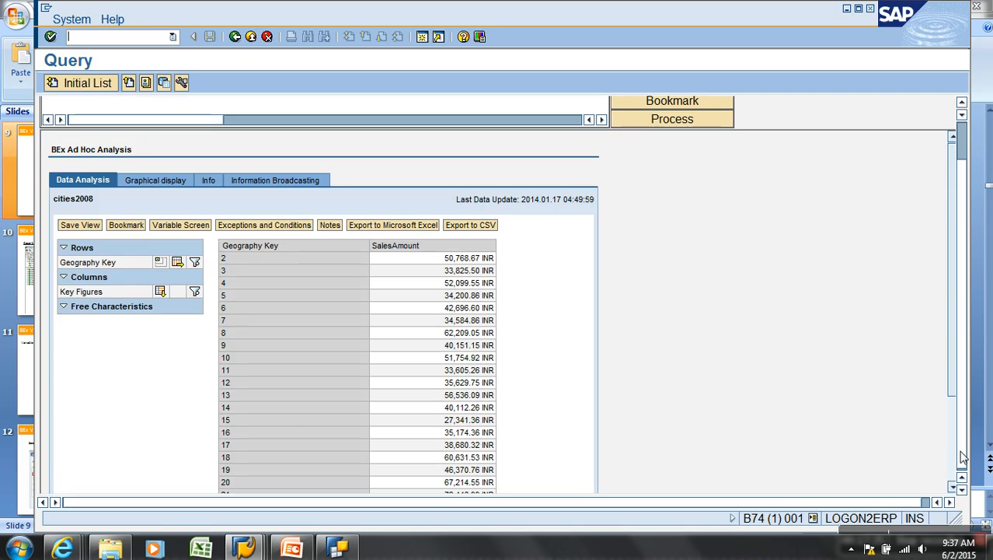
pyautogui.click(954, 462)
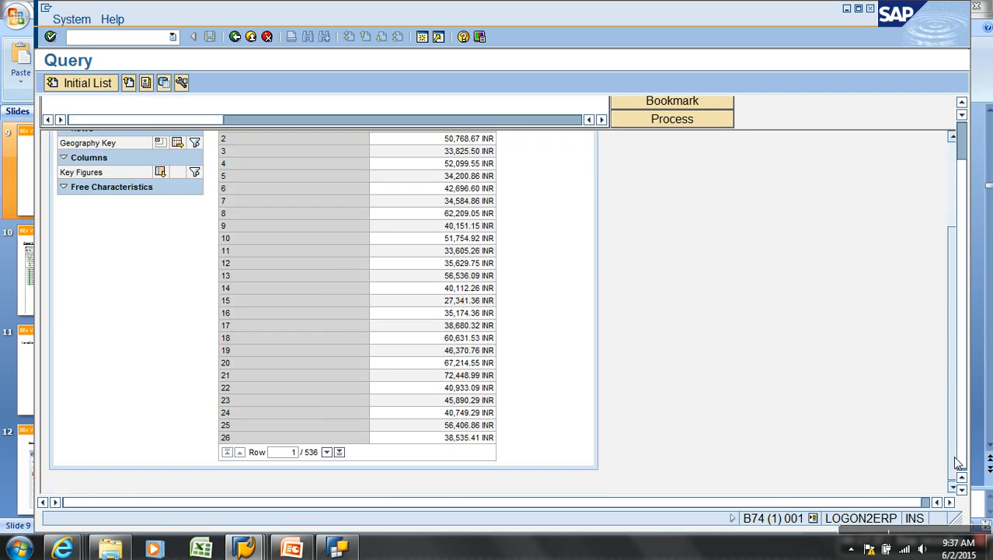
pyautogui.click(340, 453)
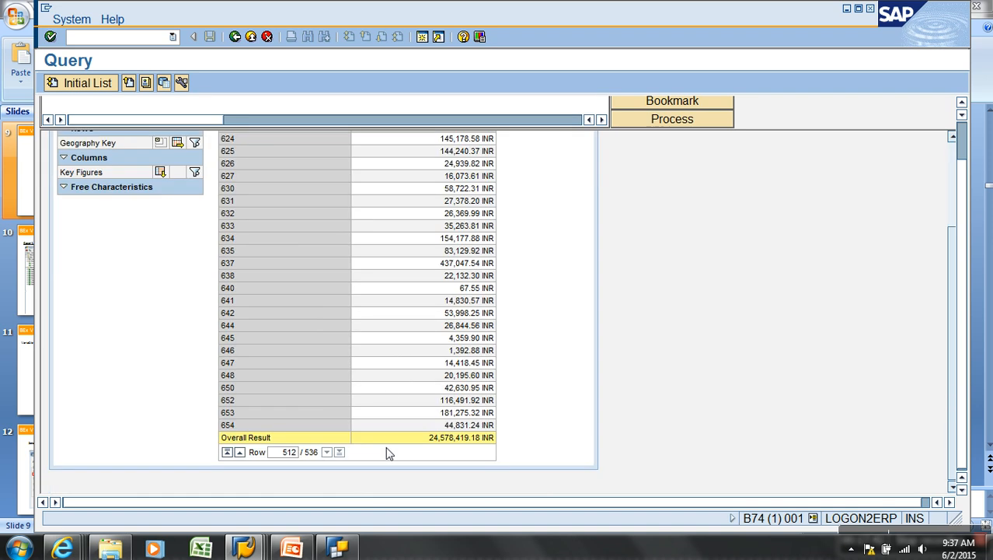
pyautogui.click(356, 546)
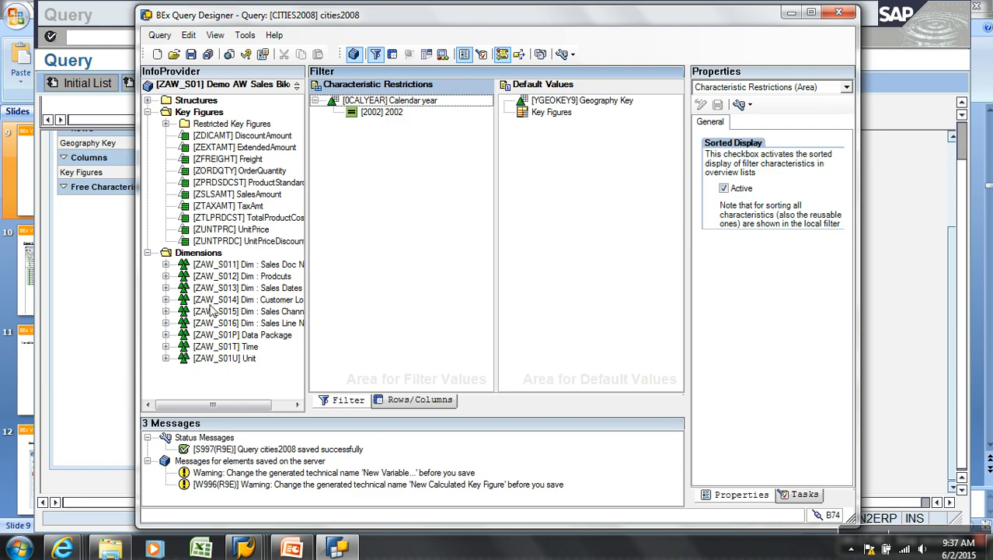
# Copy Product Key from the Products dimension into Characteristic Restrictions
pyautogui.click(165, 277)
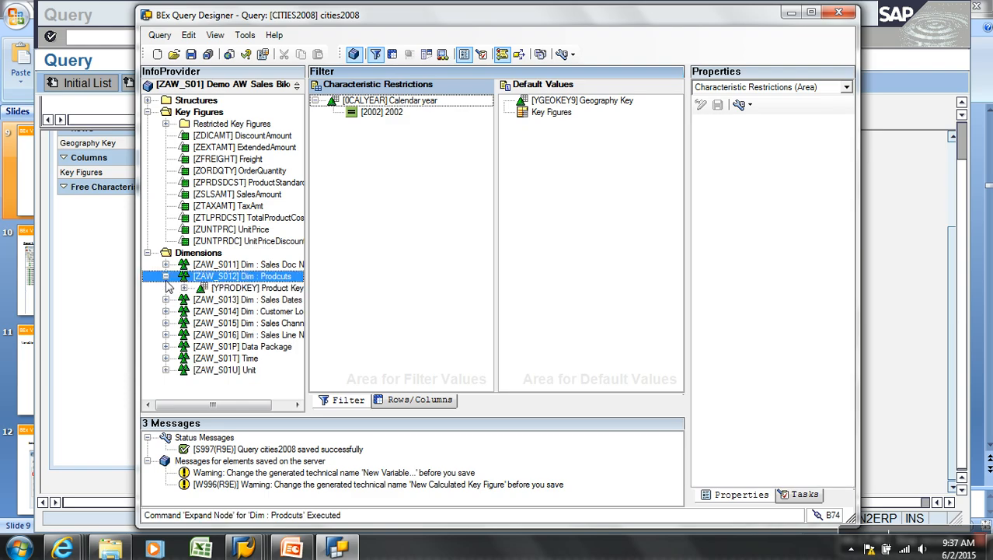
pyautogui.rightClick(240, 289)
pyautogui.click(267, 310)
pyautogui.rightClick(388, 174)
pyautogui.click(424, 243)
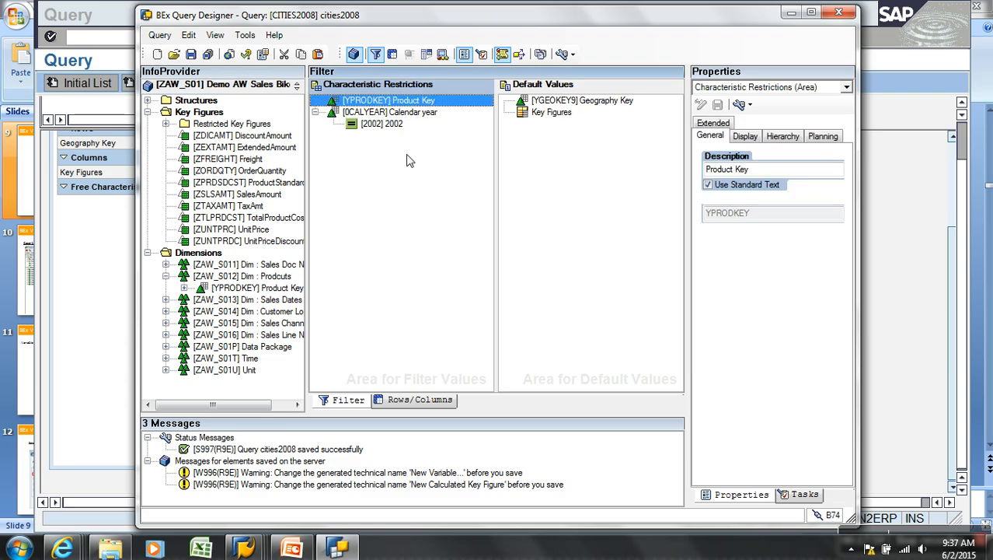
# Restrict Product Key to the single value 5
pyautogui.rightClick(418, 106)
pyautogui.click(443, 109)
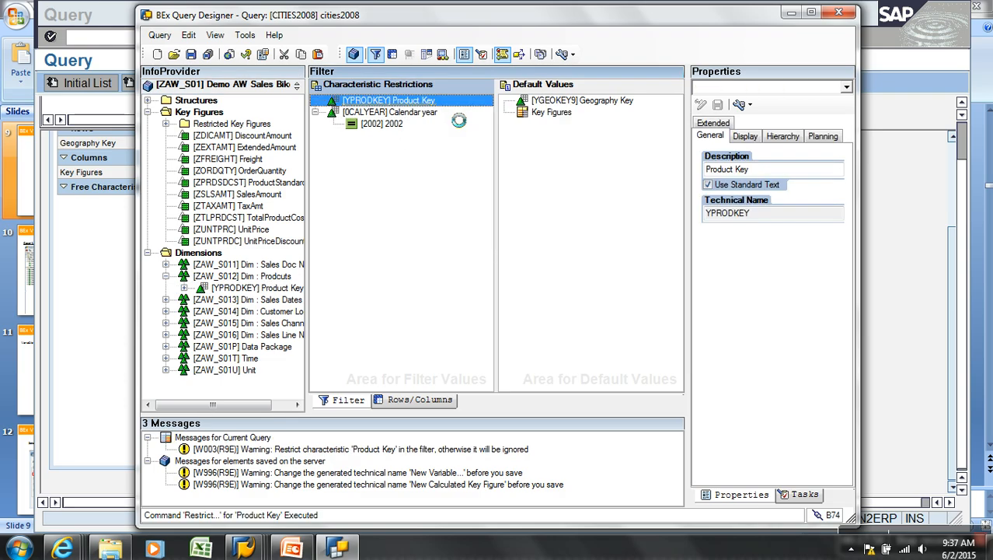
pyautogui.click(400, 158)
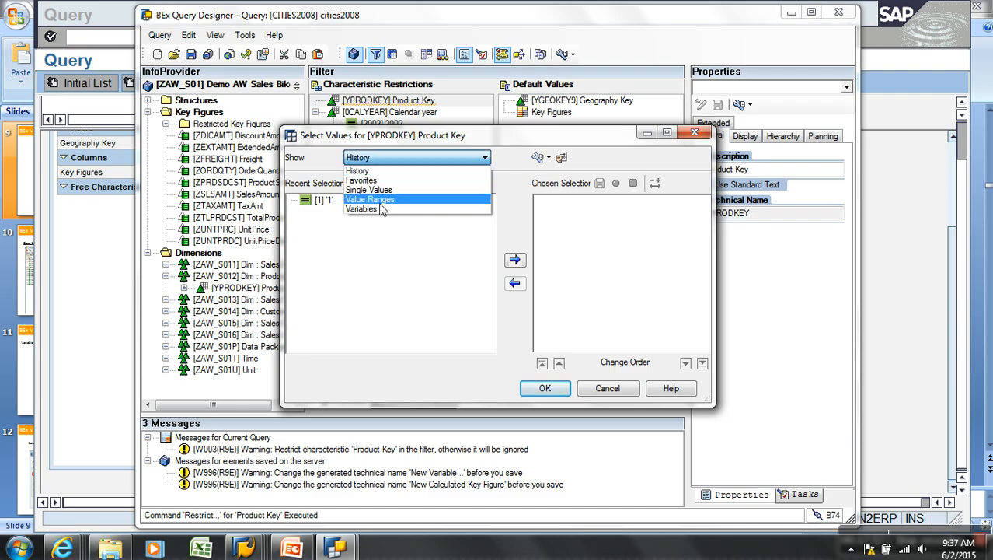
pyautogui.click(370, 190)
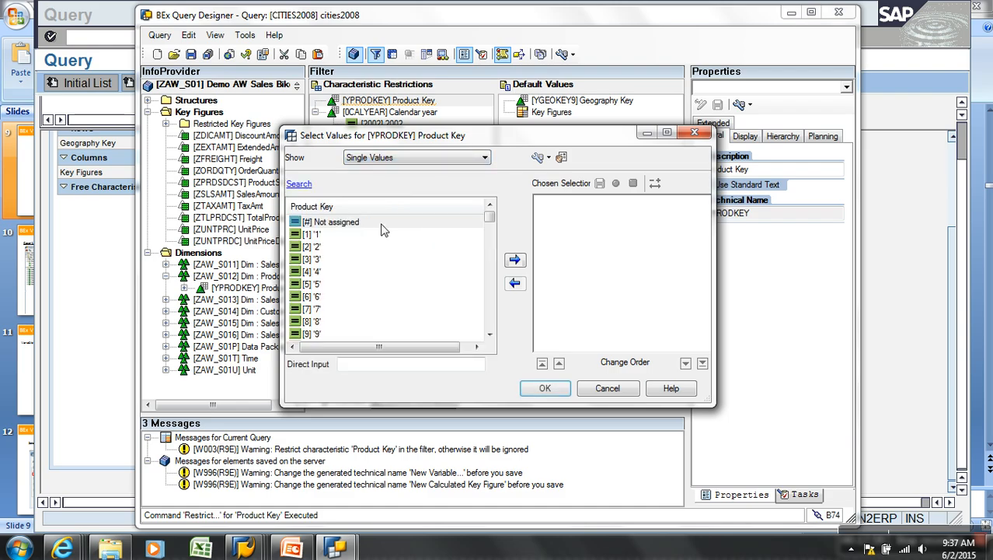
pyautogui.click(321, 286)
pyautogui.click(515, 261)
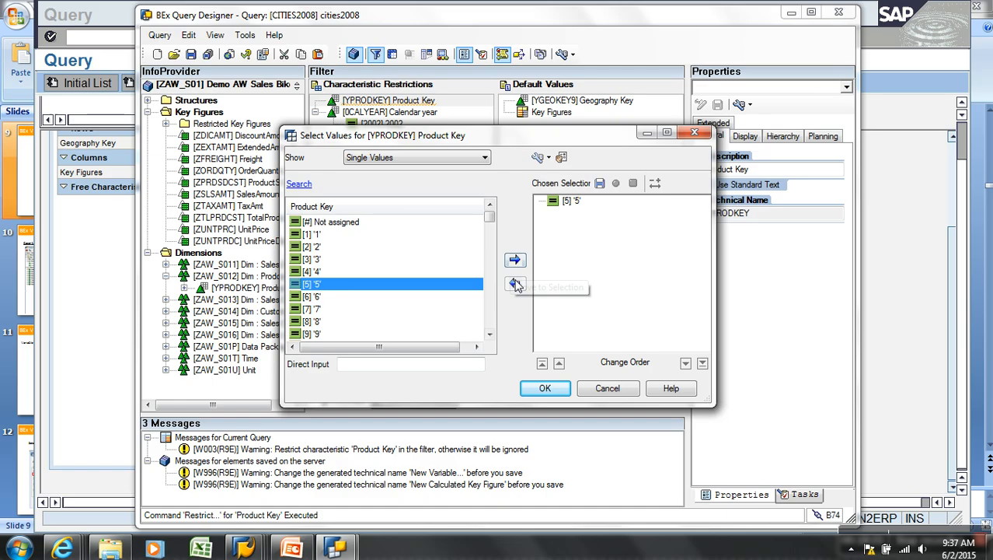
pyautogui.click(561, 392)
# Save the query and return to the SAP Query Monitor to rerun it
pyautogui.click(191, 54)
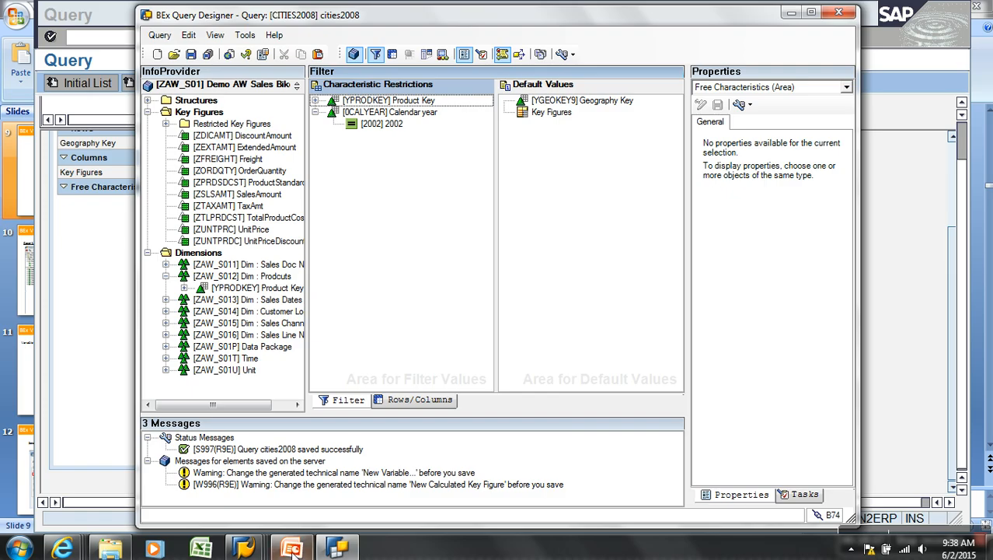
pyautogui.click(82, 247)
pyautogui.click(234, 37)
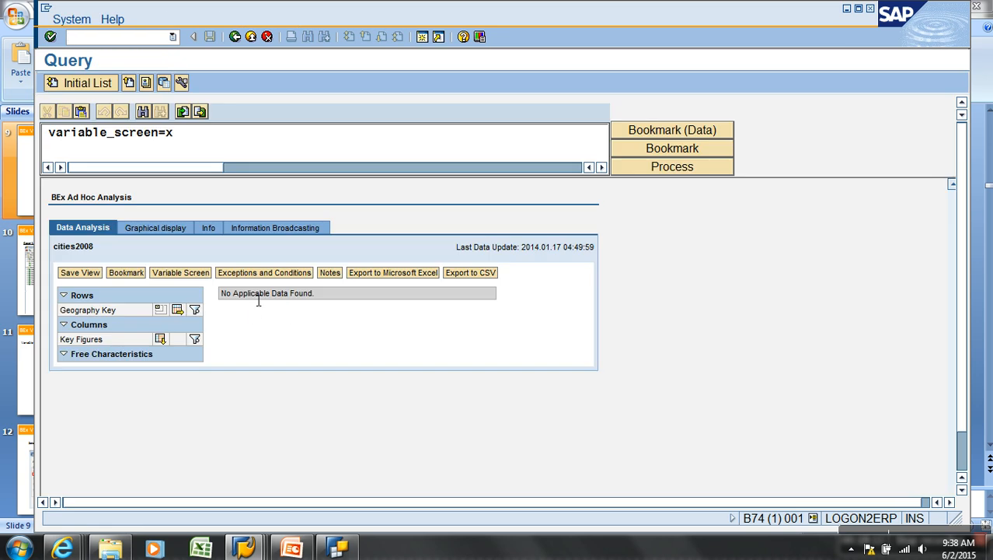
# Replace the Product Key 5 restriction with product 1
pyautogui.hotkey('alt', 'Tab')
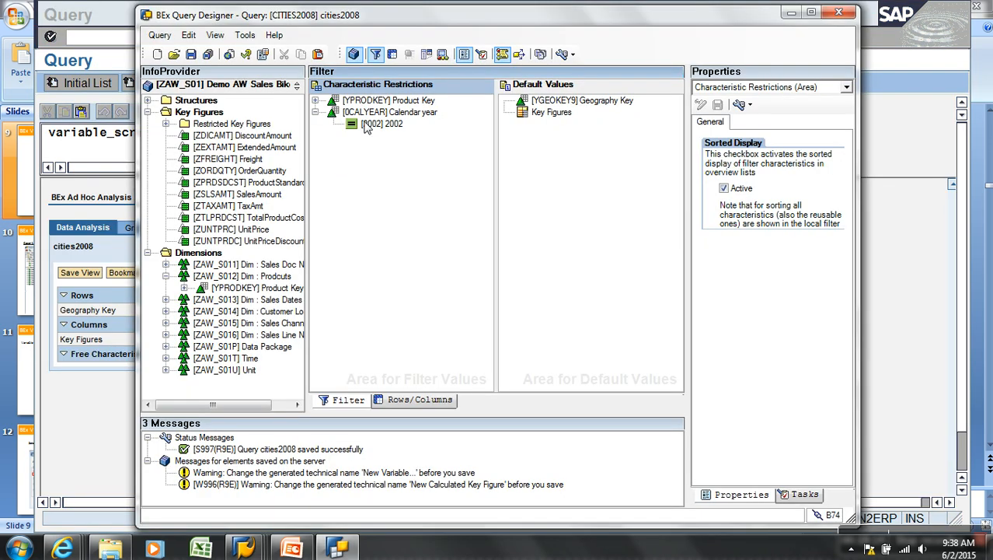
pyautogui.click(316, 100)
pyautogui.moveTo(357, 114); pyautogui.dragTo(307, 135)
pyautogui.rightClick(358, 101)
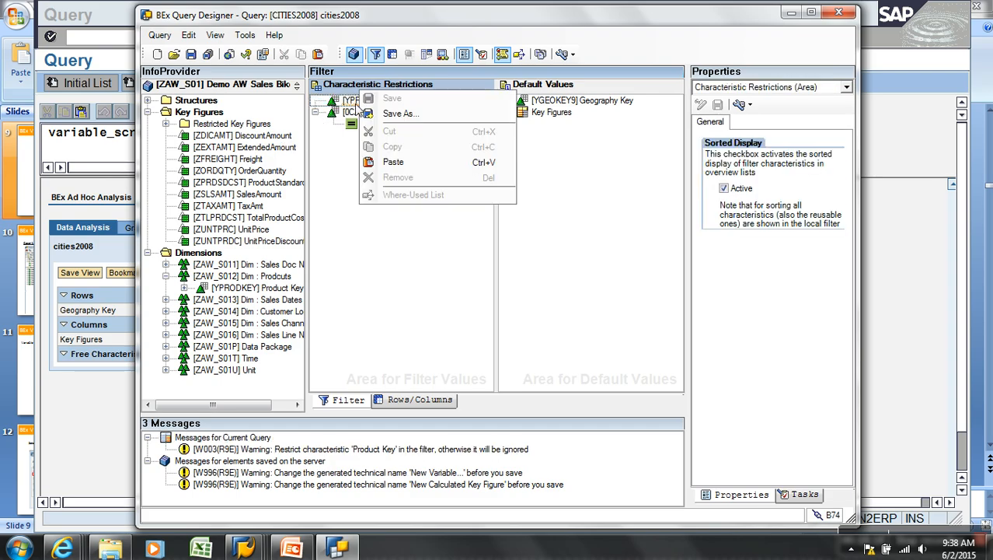
pyautogui.rightClick(348, 102)
pyautogui.click(385, 107)
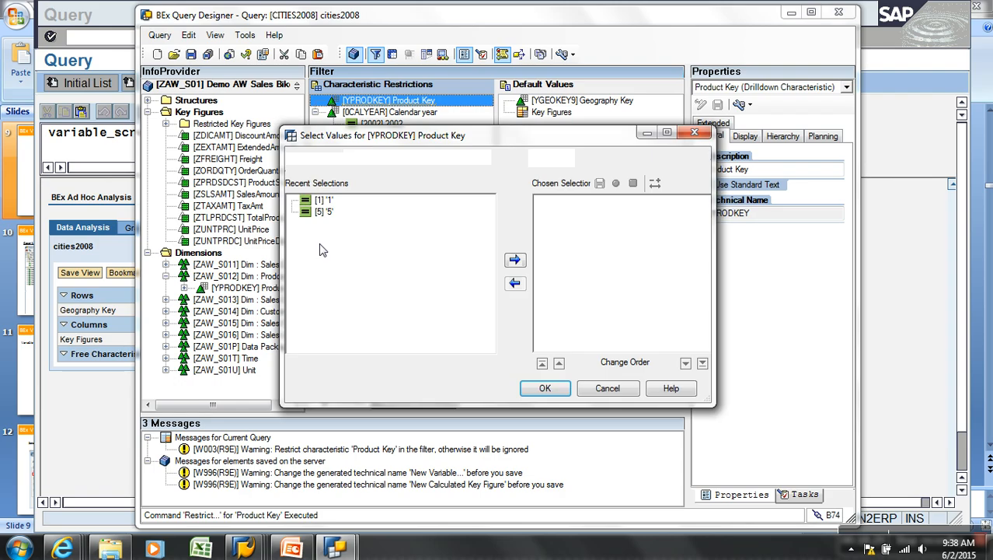
pyautogui.moveTo(325, 203); pyautogui.dragTo(591, 352)
pyautogui.click(544, 388)
# Save the query and return to the SAP Query Monitor
pyautogui.click(190, 53)
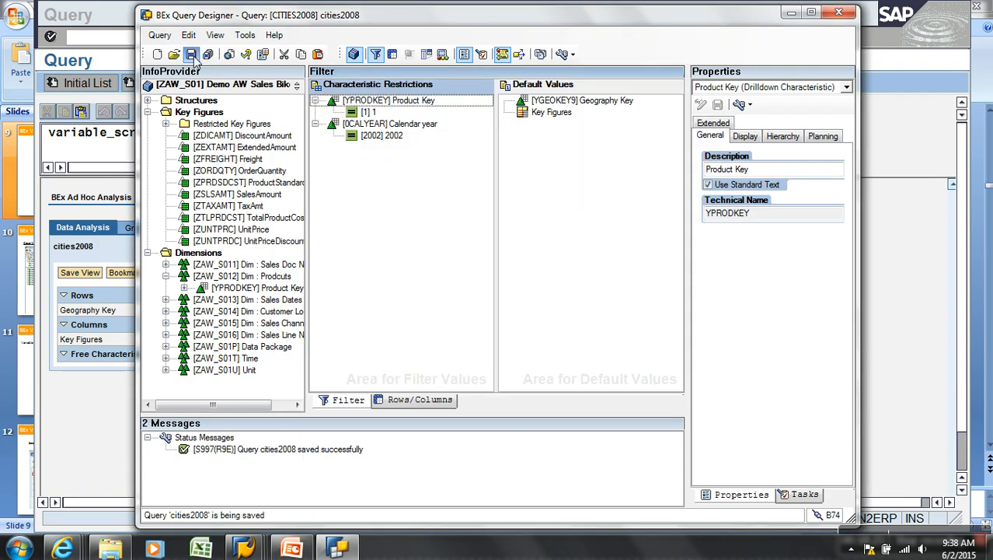
pyautogui.click(91, 429)
pyautogui.click(234, 36)
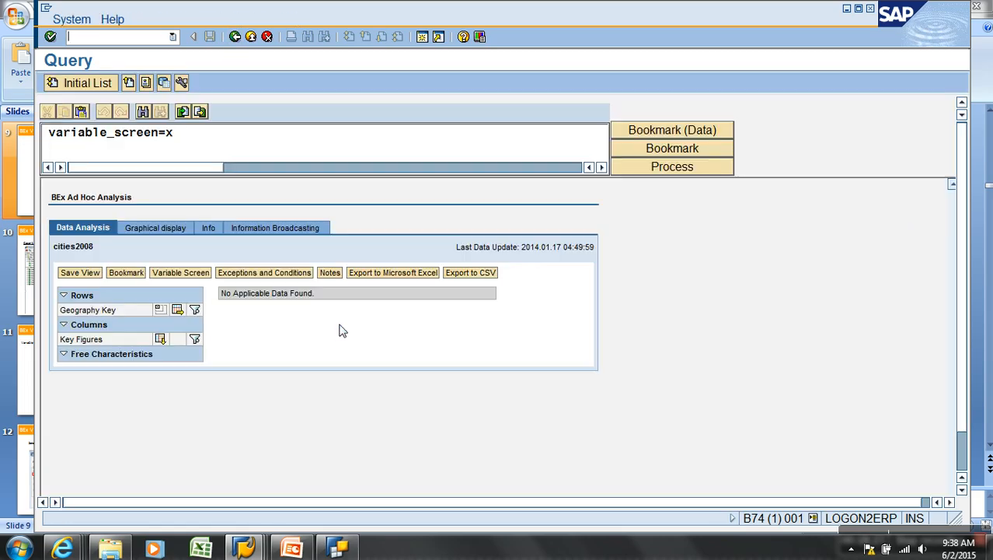
# Swap product 1 for single value 390 Road-550-W in the Product Key restriction
pyautogui.hotkey('alt', 'Tab')
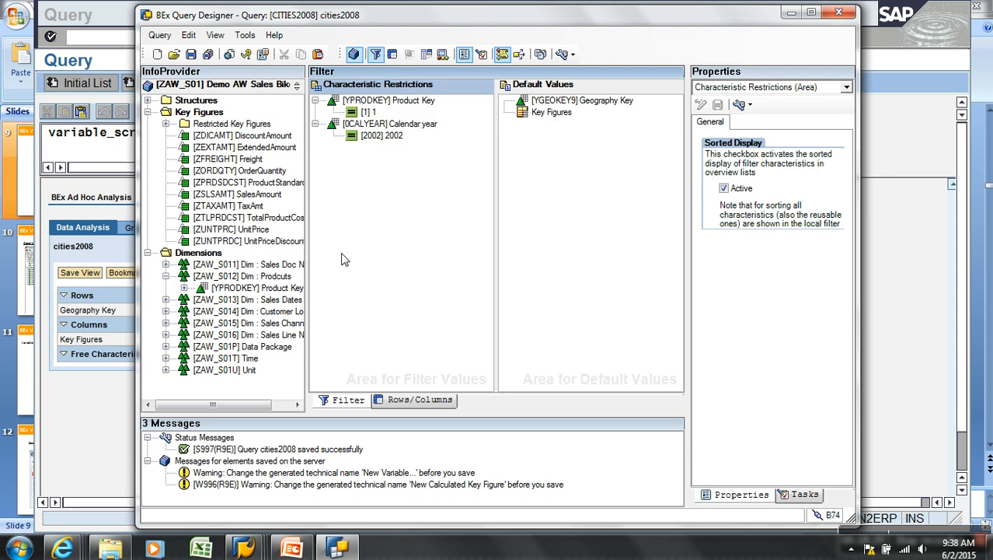
pyautogui.click(369, 113)
pyautogui.press('Delete')
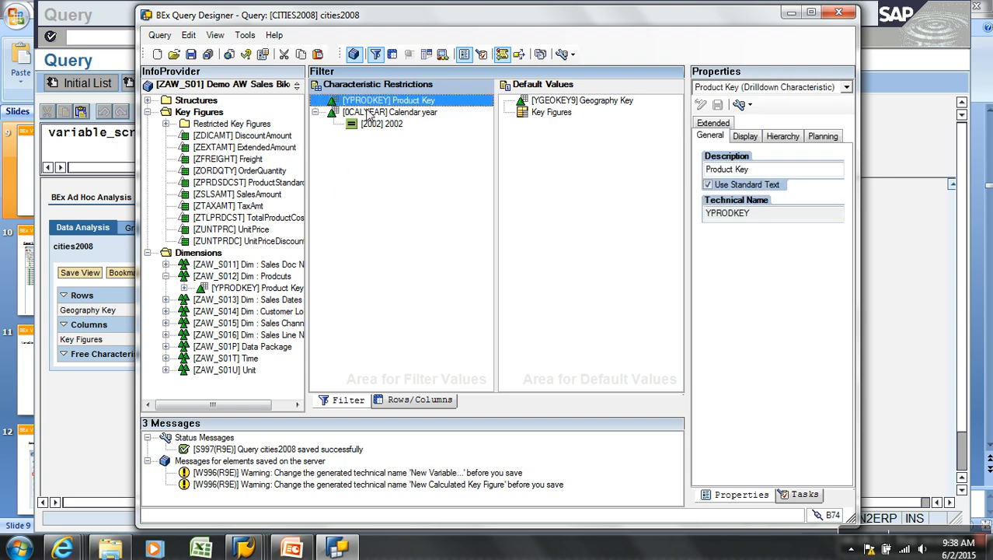
pyautogui.rightClick(371, 107)
pyautogui.click(412, 114)
pyautogui.click(397, 157)
pyautogui.click(370, 186)
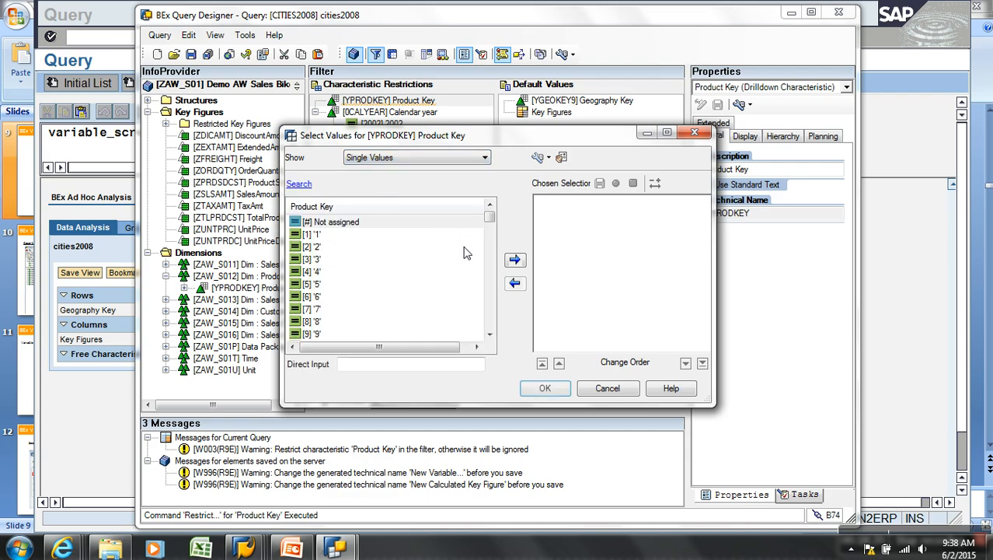
pyautogui.moveTo(490, 218); pyautogui.dragTo(490, 284)
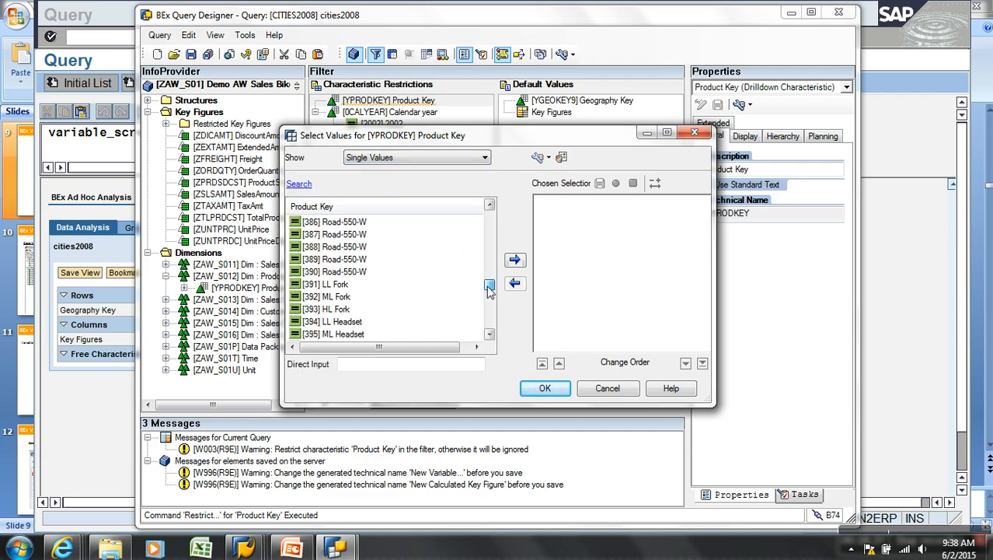
pyautogui.click(331, 272)
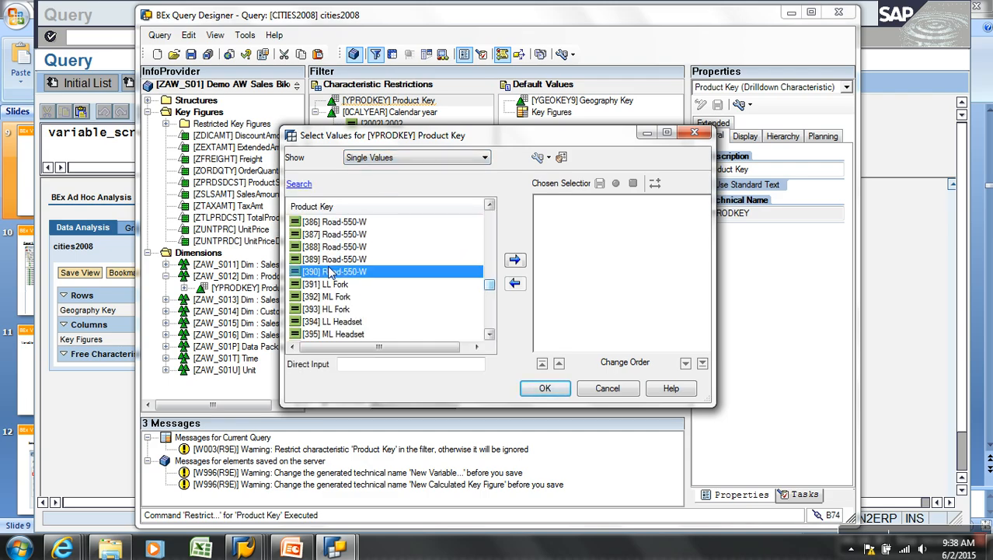
pyautogui.click(515, 260)
pyautogui.click(553, 391)
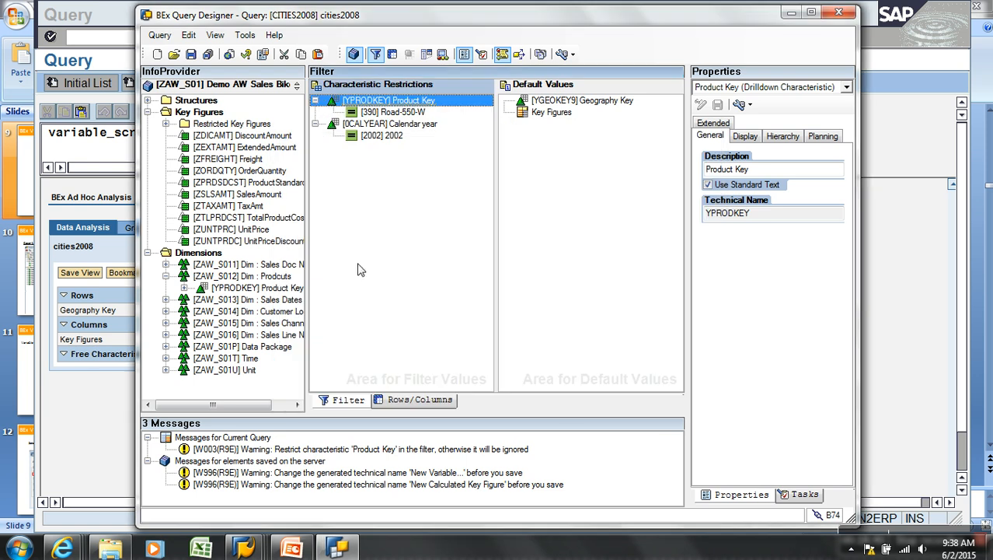
# Save the query, check the Query Monitor, then return to Query Designer
pyautogui.click(190, 53)
pyautogui.click(113, 61)
pyautogui.click(235, 37)
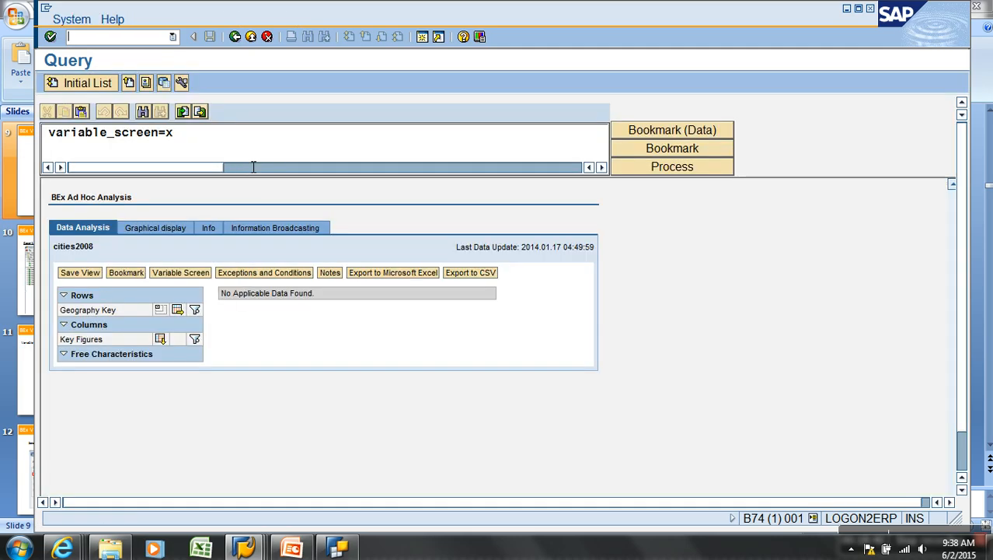
pyautogui.hotkey('alt', 'Tab')
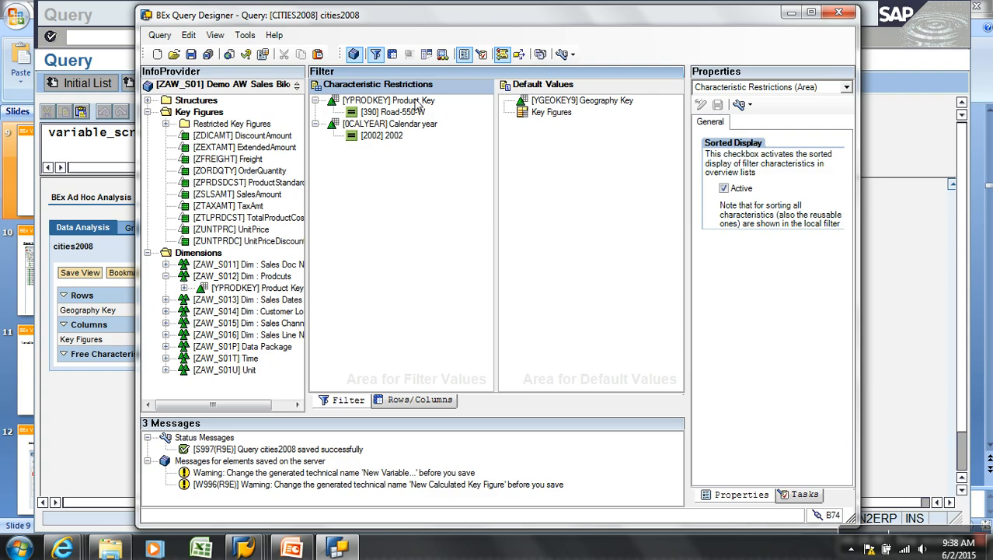
# Delete the product 390 filter value and place Product Key in the rows beneath Geography Key
pyautogui.click(397, 113)
pyautogui.press('Delete')
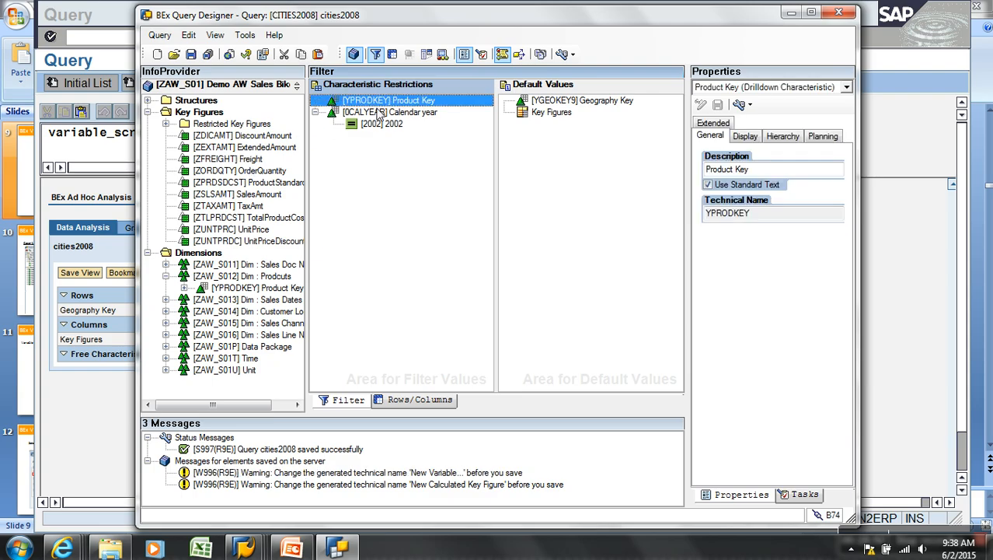
pyautogui.moveTo(409, 102); pyautogui.dragTo(521, 308)
pyautogui.click(419, 400)
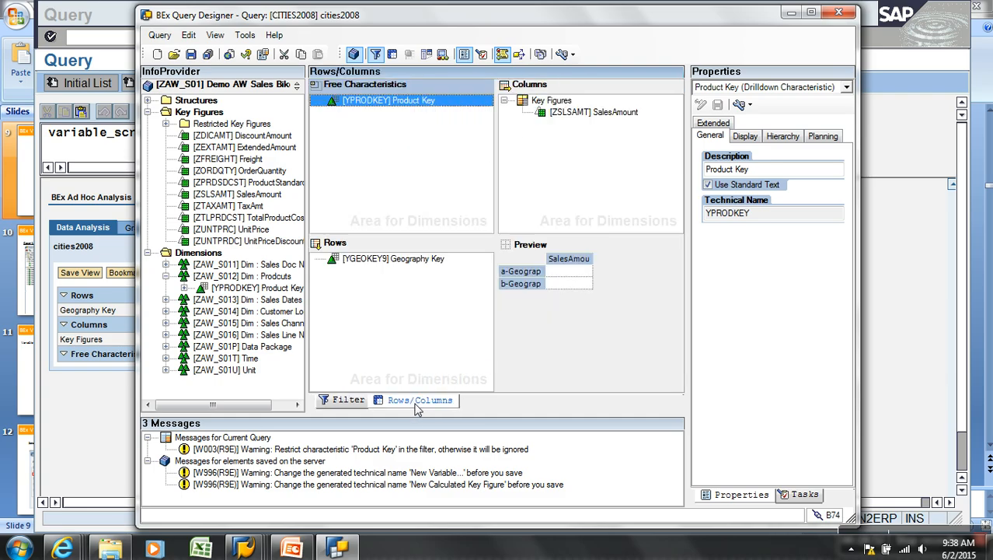
pyautogui.moveTo(391, 111); pyautogui.dragTo(373, 277)
# Save the query, return to the Query Monitor and execute cities2008
pyautogui.click(190, 54)
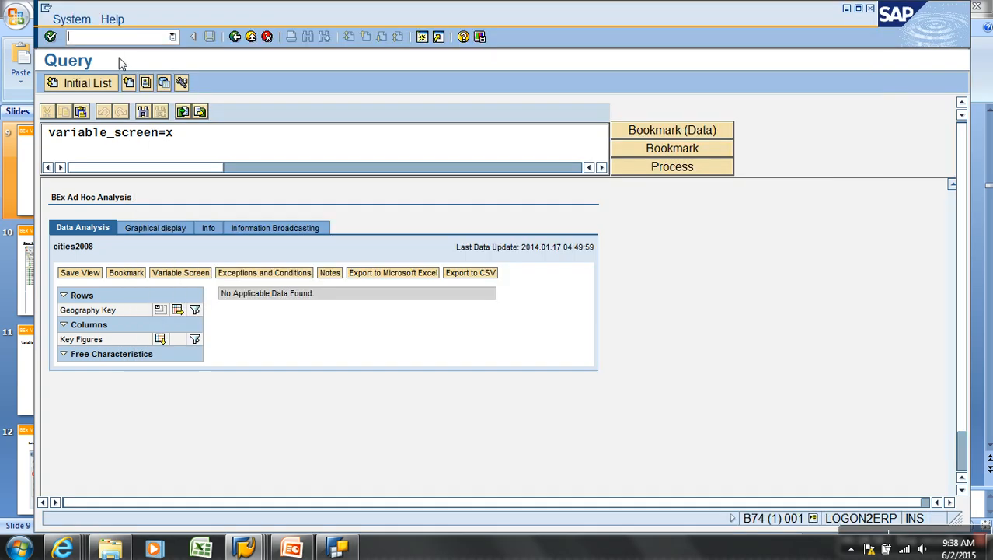
pyautogui.click(235, 36)
pyautogui.click(66, 91)
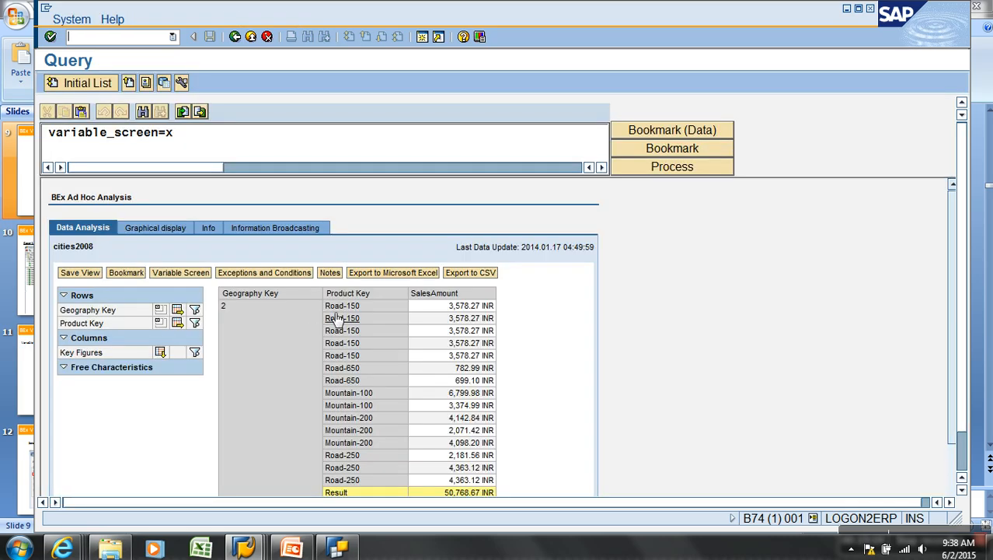
# Set Product Key's display property to Key so the report shows product numbers like 310
pyautogui.rightClick(361, 297)
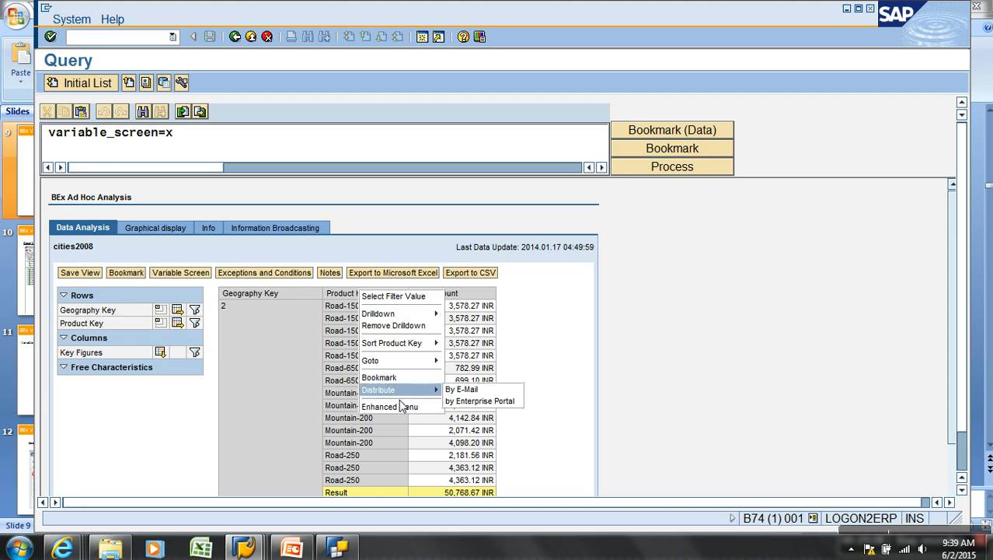
pyautogui.click(404, 407)
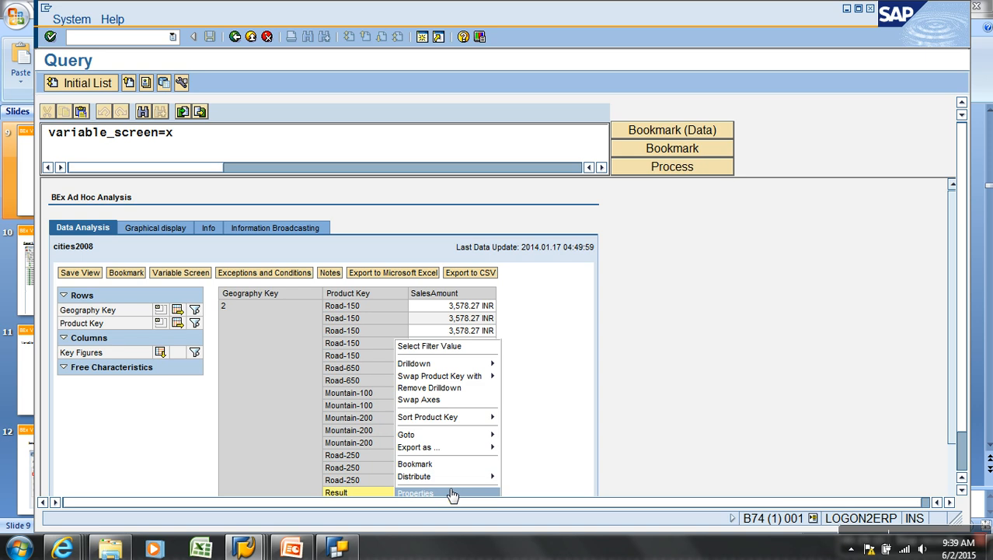
pyautogui.click(451, 493)
pyautogui.click(211, 219)
pyautogui.click(165, 263)
pyautogui.click(70, 457)
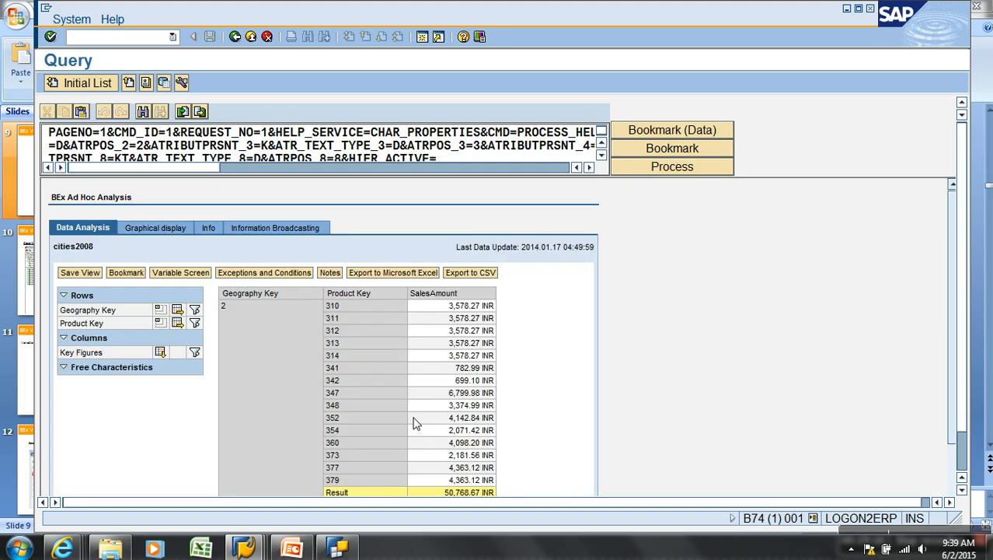
pyautogui.click(342, 307)
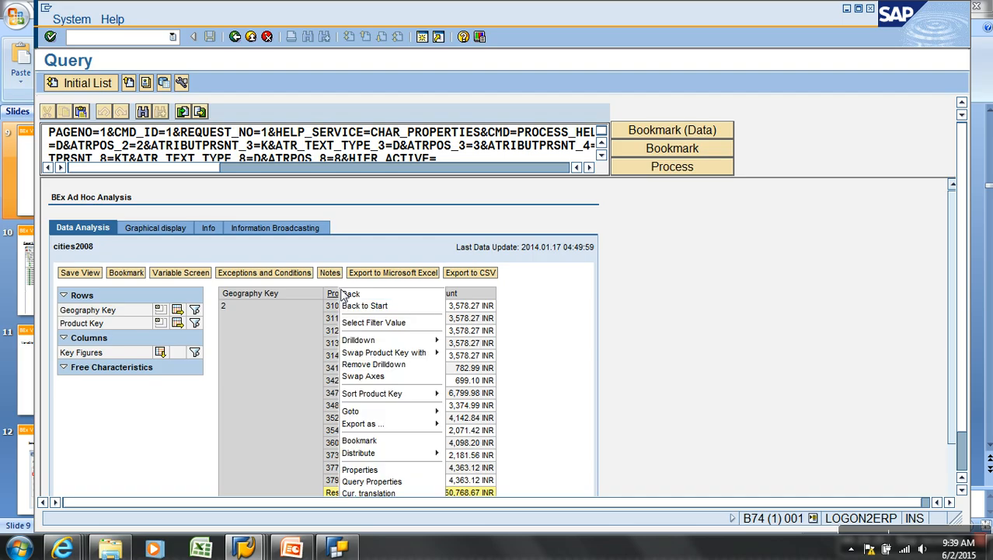
# Filter the Product Key column to equal 310
pyautogui.moveTo(394, 455)
pyautogui.click(194, 324)
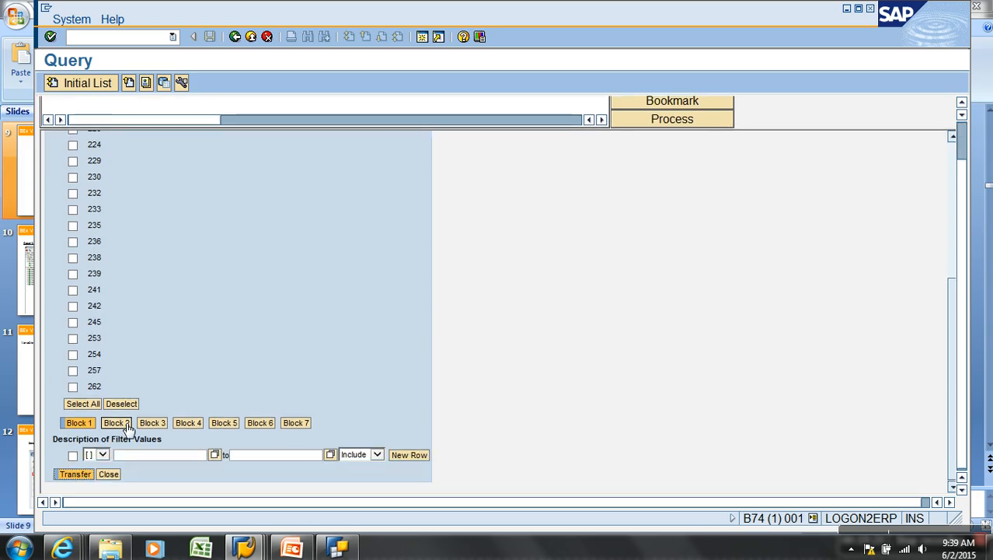
pyautogui.click(72, 456)
pyautogui.click(103, 454)
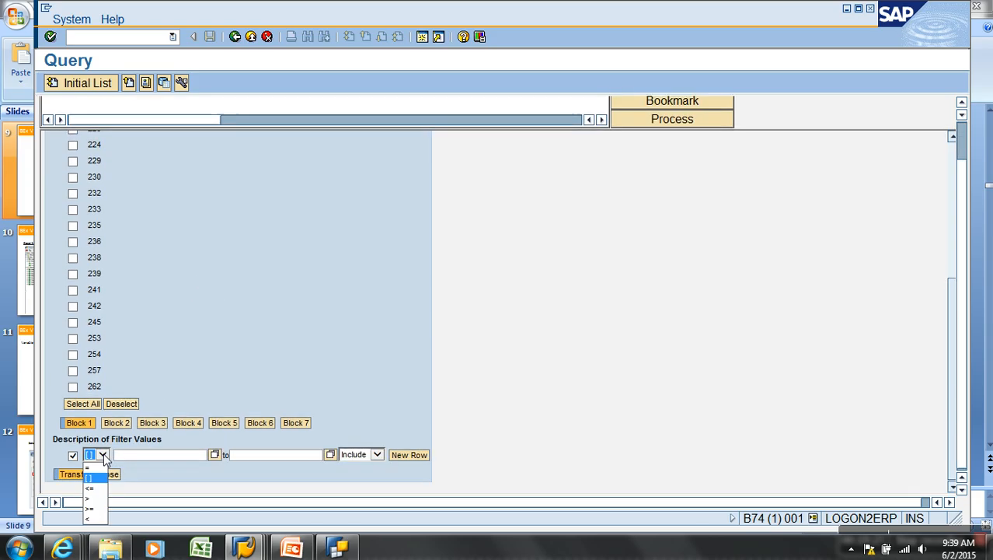
pyautogui.click(93, 474)
pyautogui.click(133, 459)
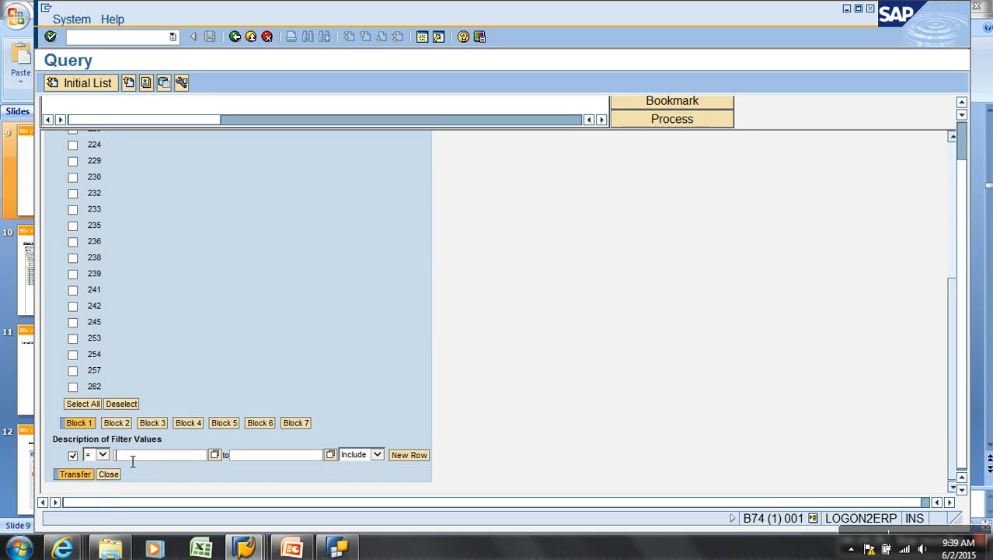
pyautogui.write('31')
pyautogui.click(74, 474)
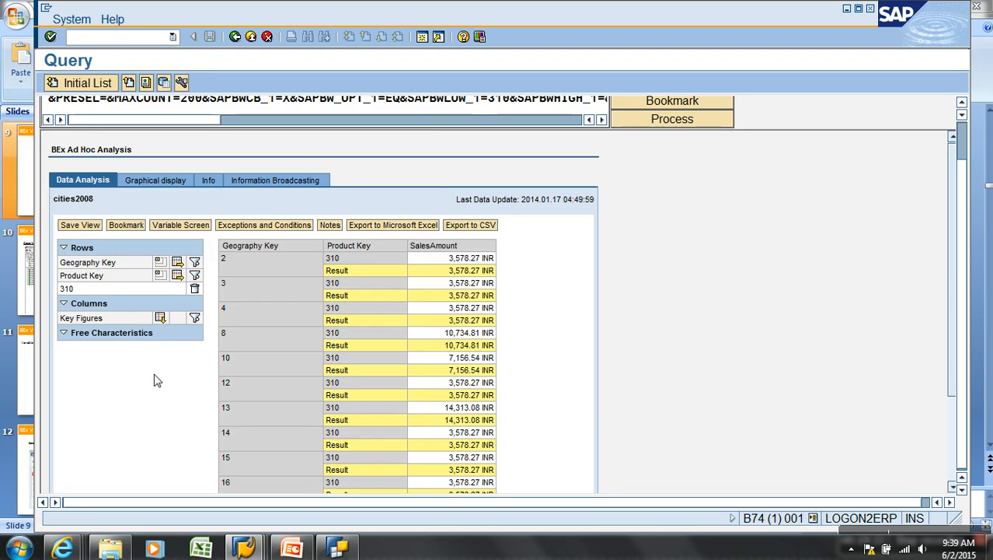
# Move the Product Key column ahead of Geography Key in the results
pyautogui.scroll(-3, 254, 347)
pyautogui.scroll(5, 255, 349)
pyautogui.moveTo(349, 281); pyautogui.dragTo(165, 307)
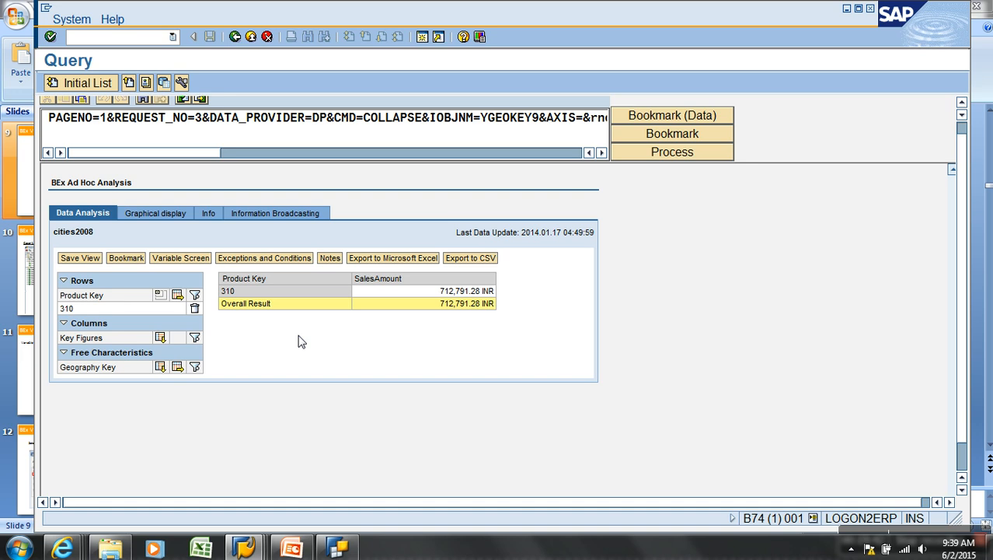
pyautogui.scroll(-5, 339, 331)
pyautogui.scroll(2, 334, 276)
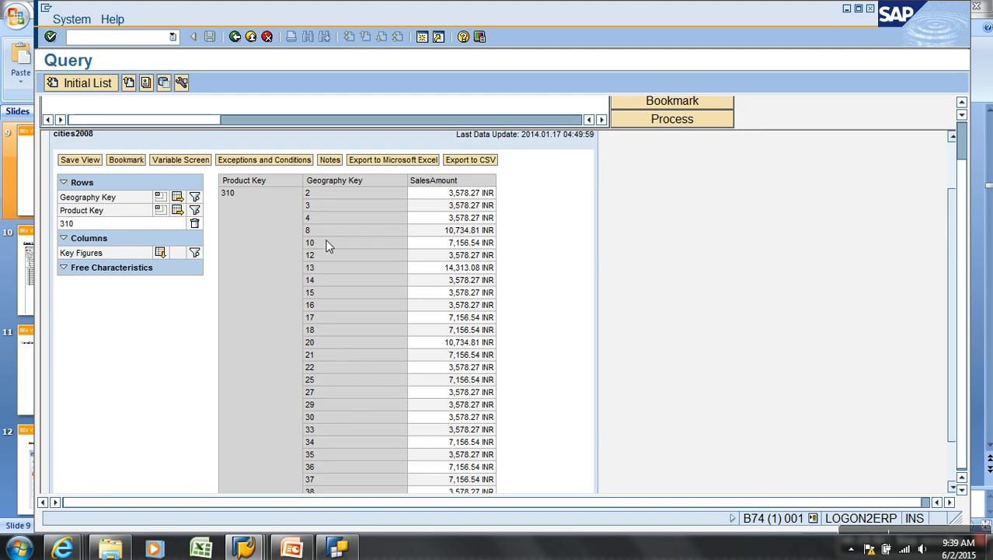
# Page through the result rows, then remove Product Key from the query's rows
pyautogui.scroll(-2, 326, 246)
pyautogui.click(326, 453)
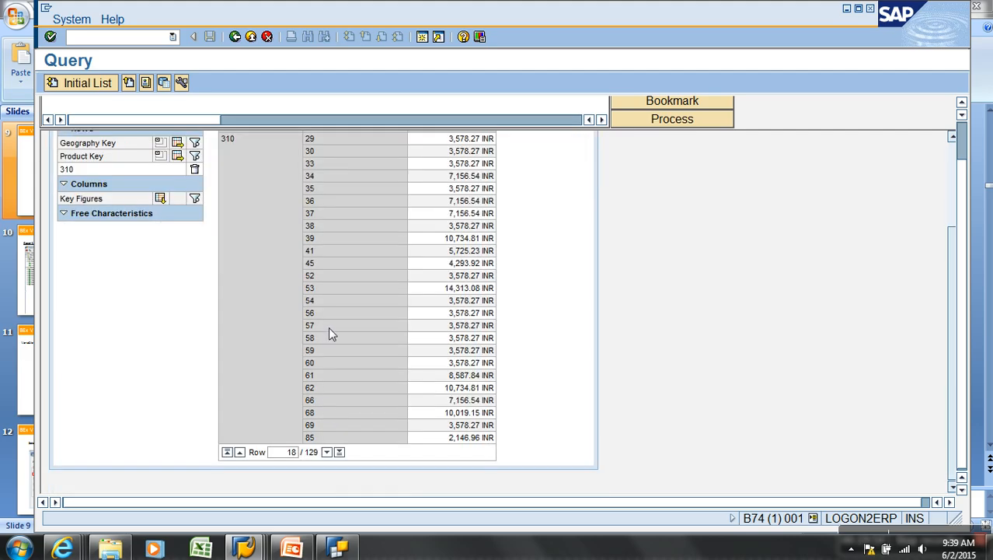
pyautogui.click(227, 452)
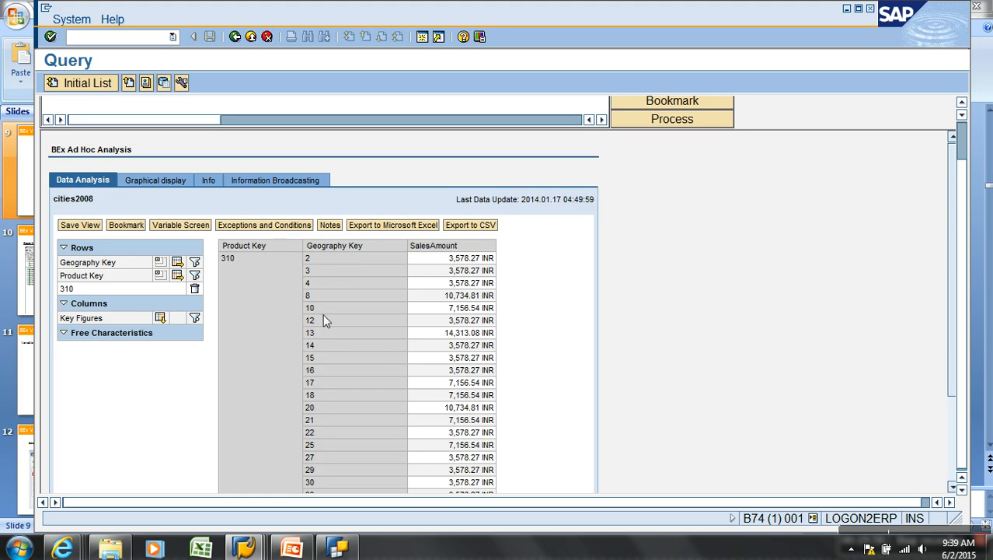
pyautogui.click(338, 548)
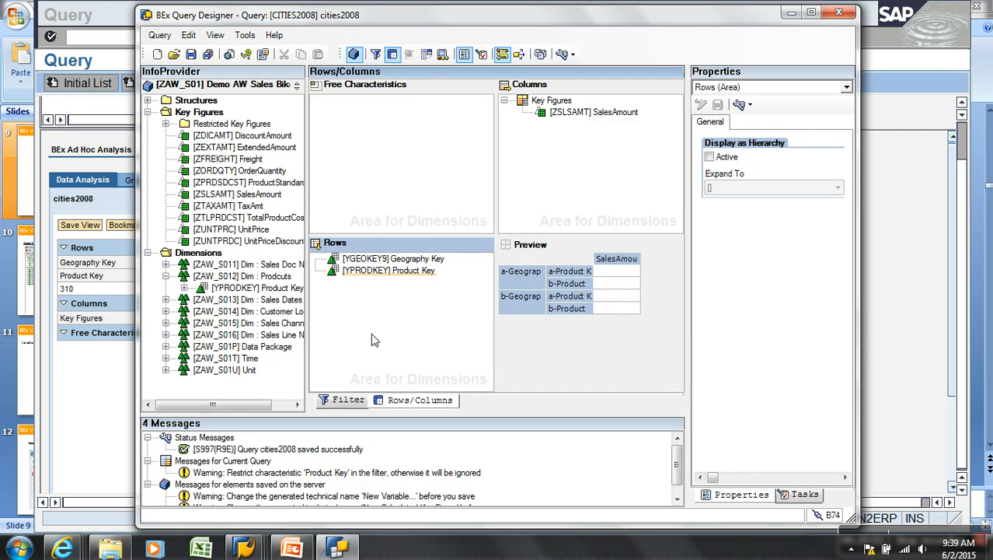
pyautogui.moveTo(395, 278)
pyautogui.moveTo(395, 272); pyautogui.dragTo(262, 325)
# Restrict Product Key in the filter to single value 310 Road-150 and save cities2008
pyautogui.click(354, 401)
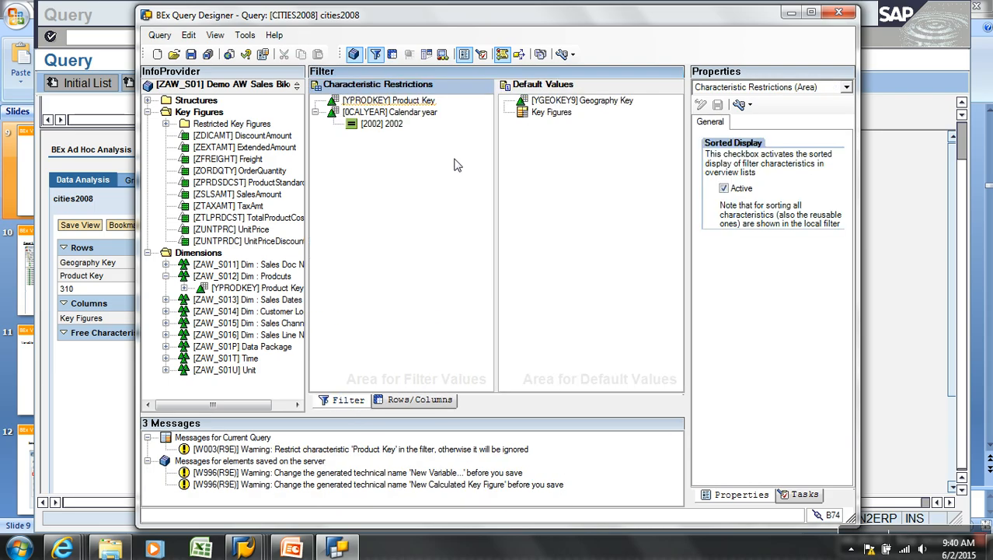
pyautogui.rightClick(417, 104)
pyautogui.click(450, 107)
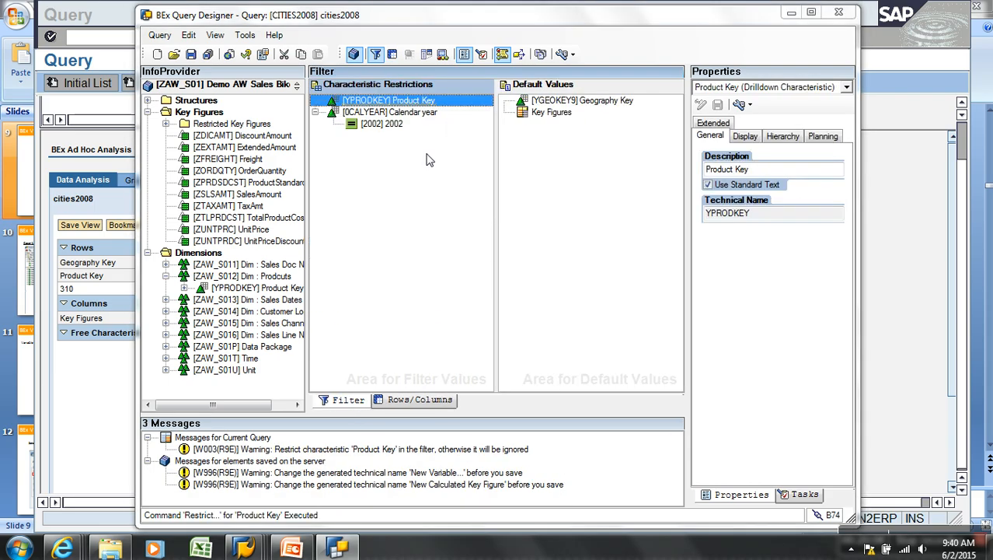
pyautogui.click(373, 159)
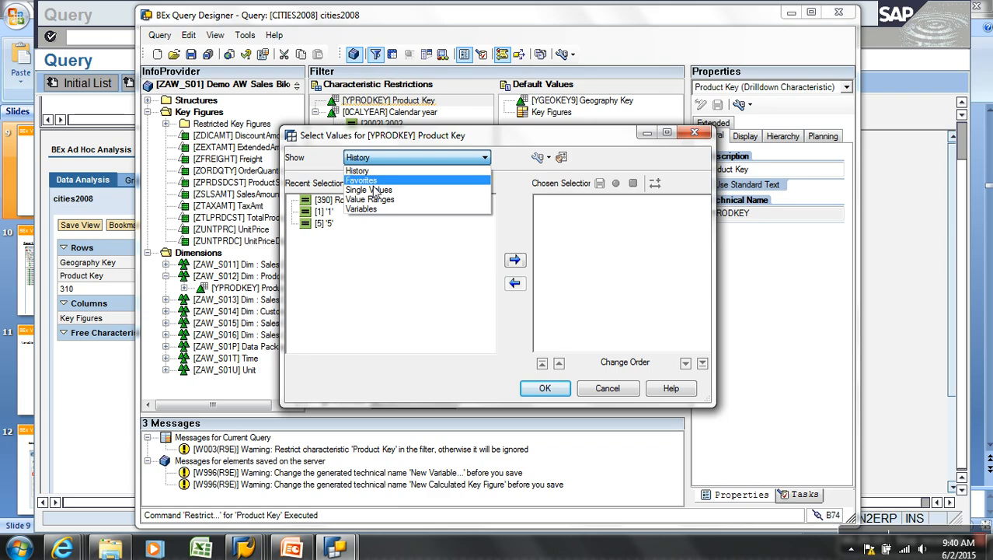
pyautogui.click(369, 190)
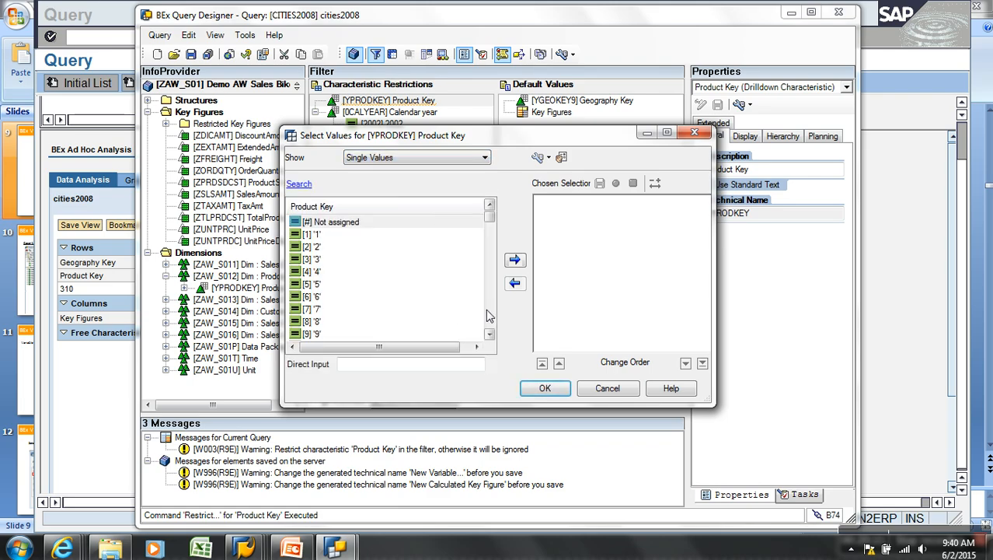
pyautogui.moveTo(491, 217); pyautogui.dragTo(496, 272)
pyautogui.click(492, 311)
pyautogui.click(489, 334)
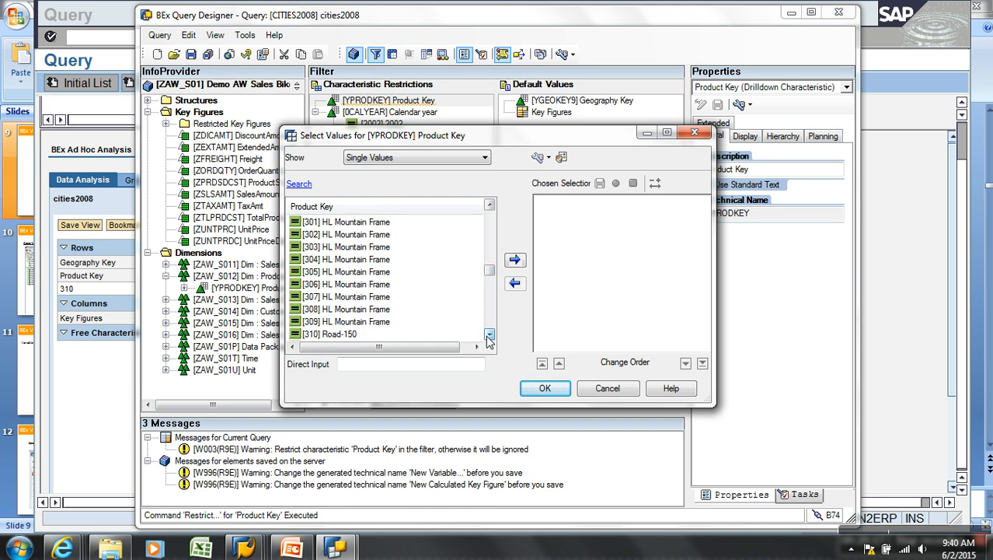
pyautogui.click(354, 334)
pyautogui.click(513, 262)
pyautogui.click(540, 389)
pyautogui.click(191, 54)
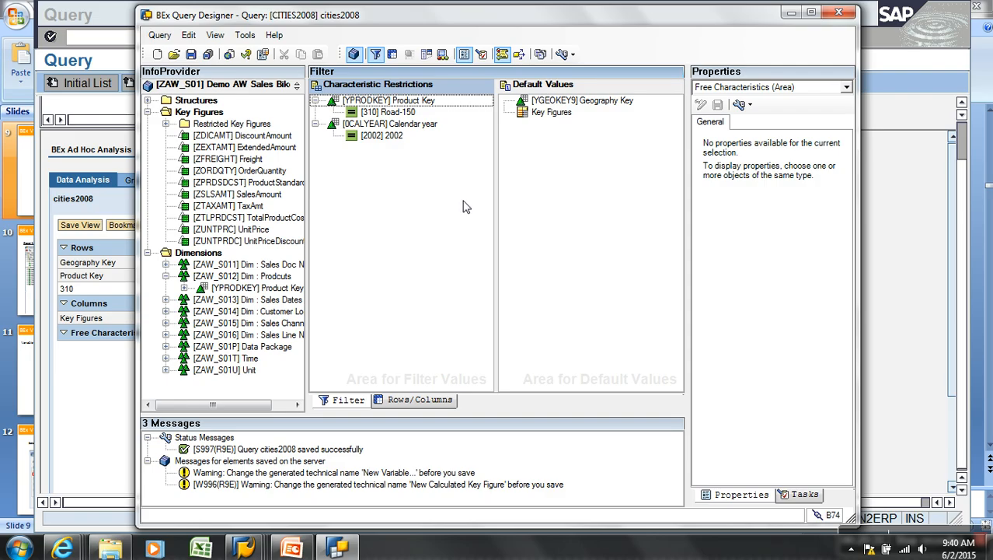
# Open ZAW_S01_B_Q0001 via a 'ZAW' search and drop ZV_CITY from Geography Key's default values
pyautogui.click(174, 55)
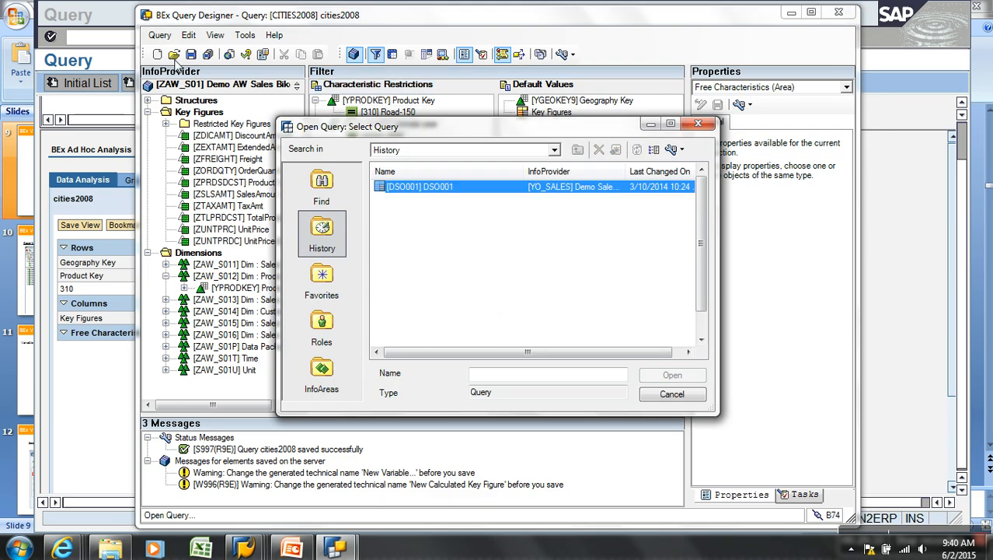
pyautogui.click(320, 192)
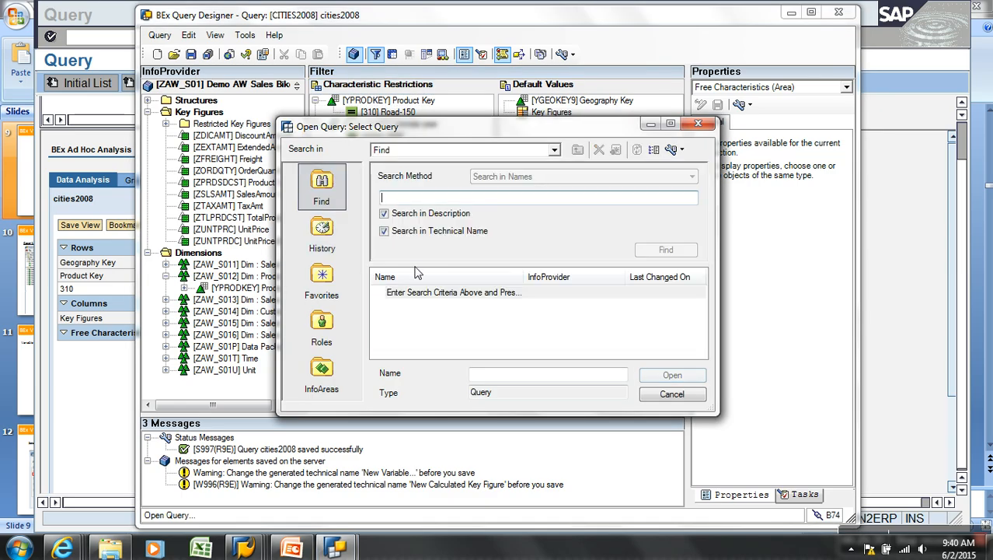
pyautogui.write('ZAW')
pyautogui.press('Return')
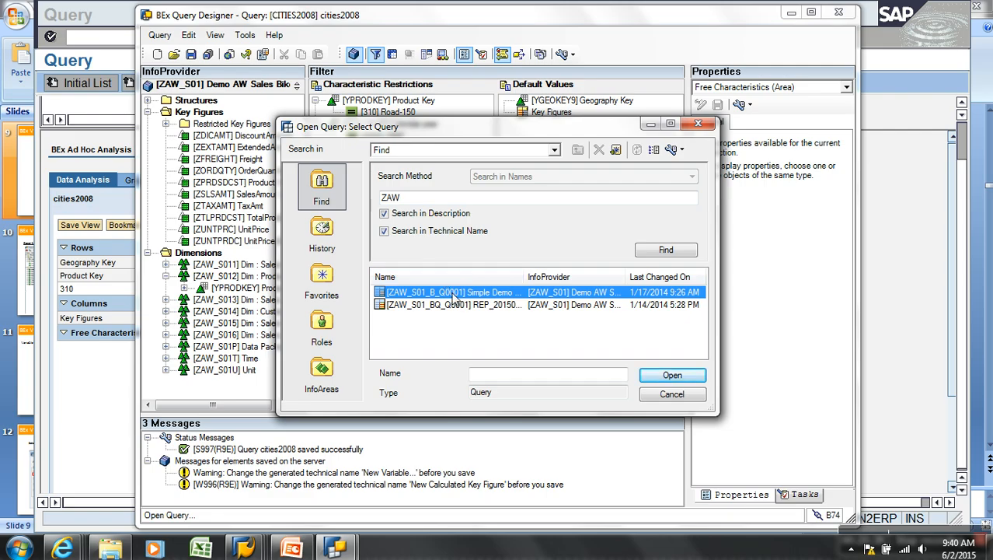
pyautogui.click(672, 376)
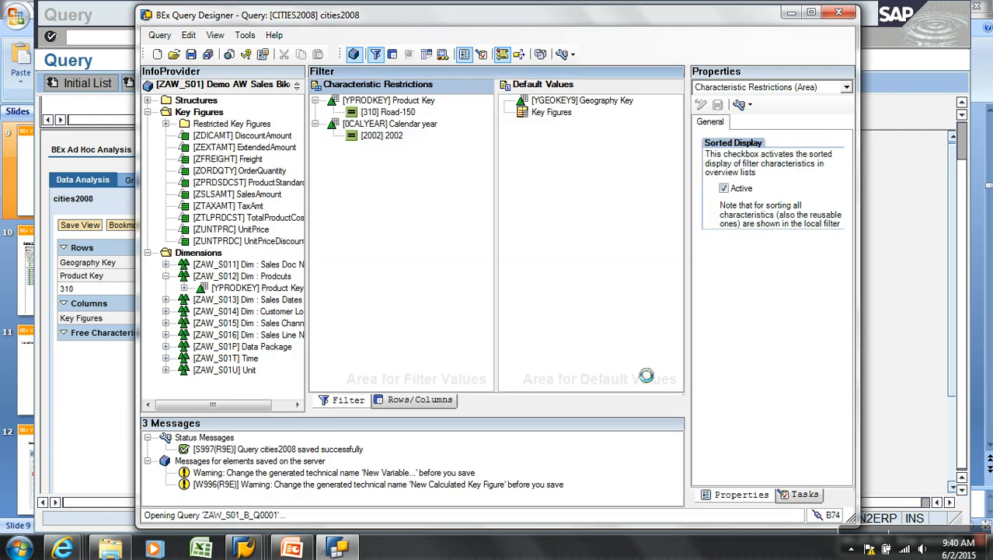
pyautogui.doubleClick(509, 103)
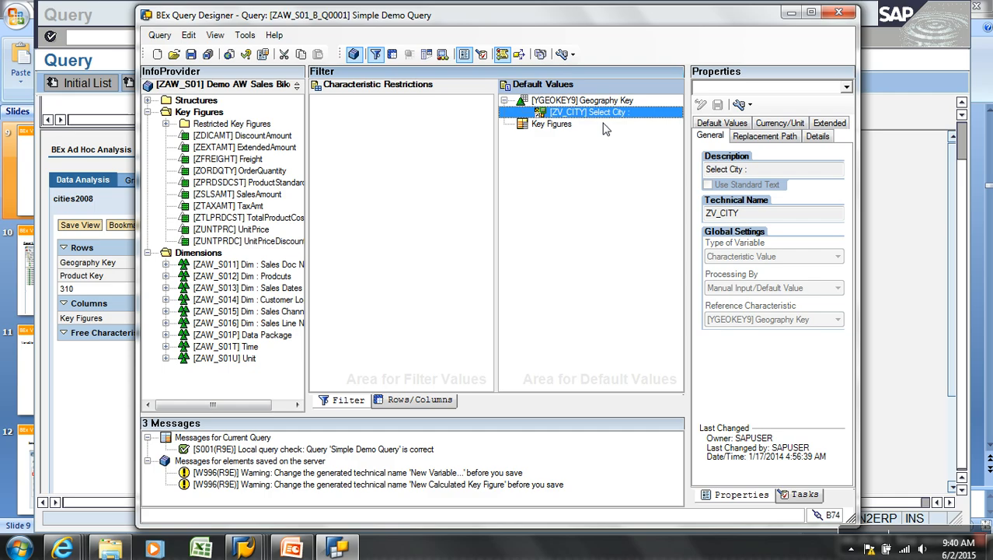
pyautogui.moveTo(593, 112); pyautogui.dragTo(286, 153)
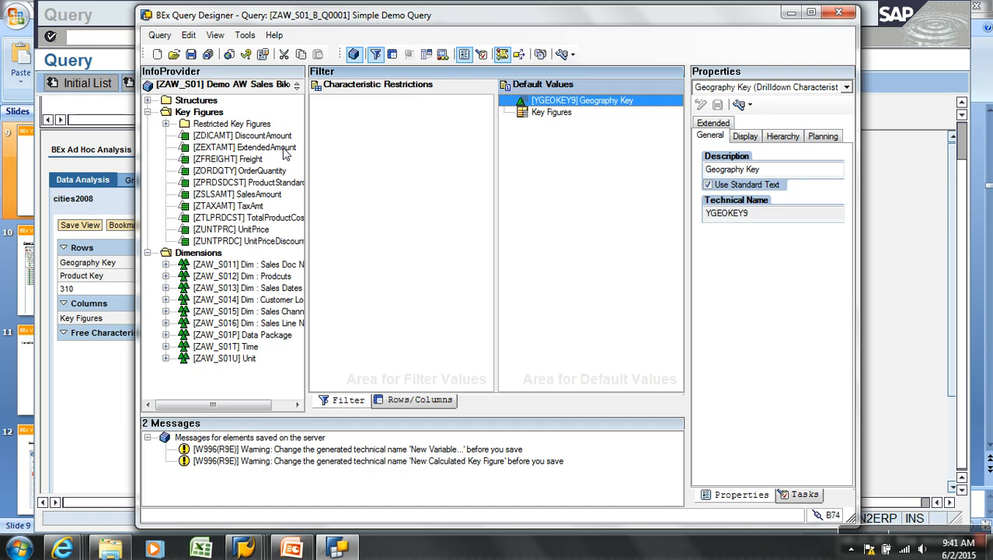
# Create a new Geography Key variable 'Cities', technical name ZR_CITY, with Replacement Path processing
pyautogui.rightClick(567, 109)
pyautogui.click(602, 111)
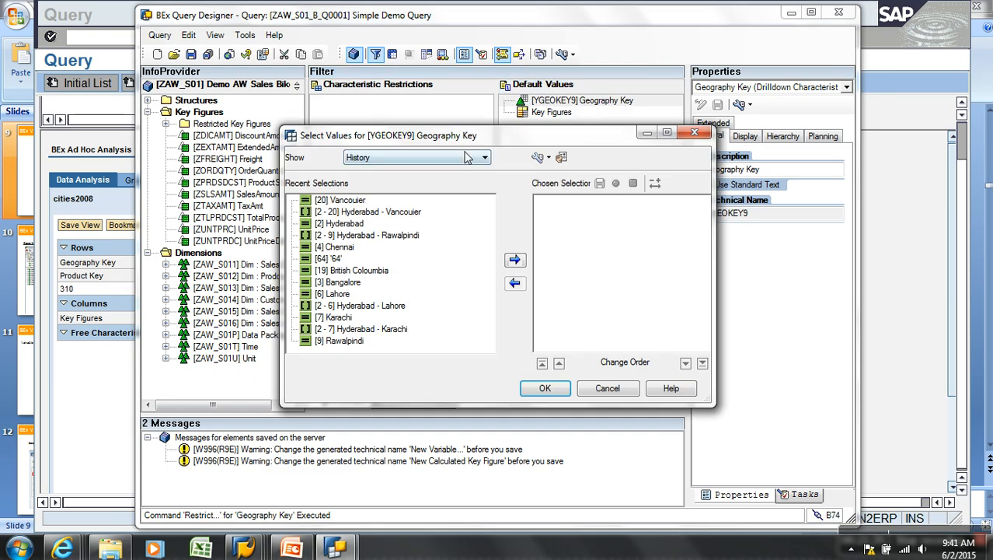
pyautogui.click(465, 157)
pyautogui.click(372, 212)
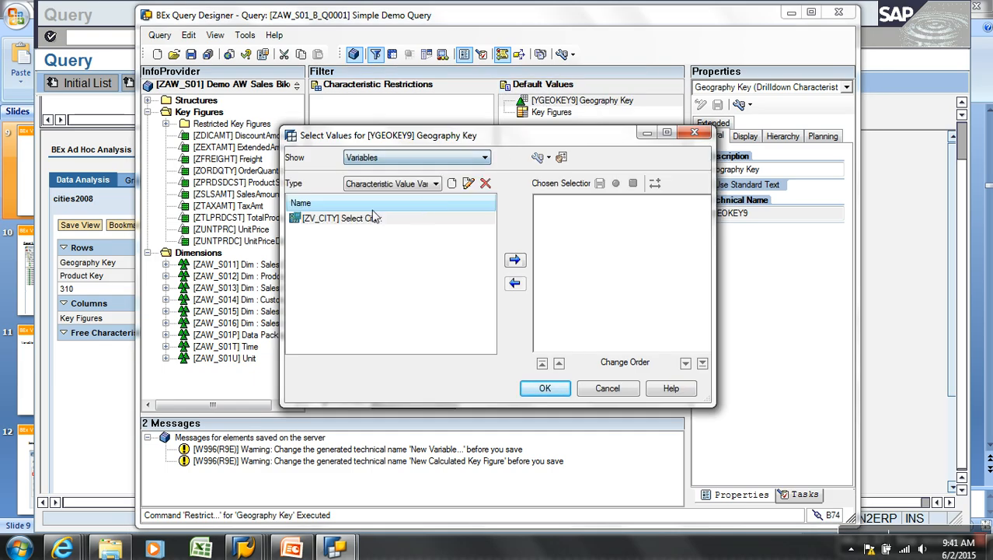
pyautogui.click(453, 183)
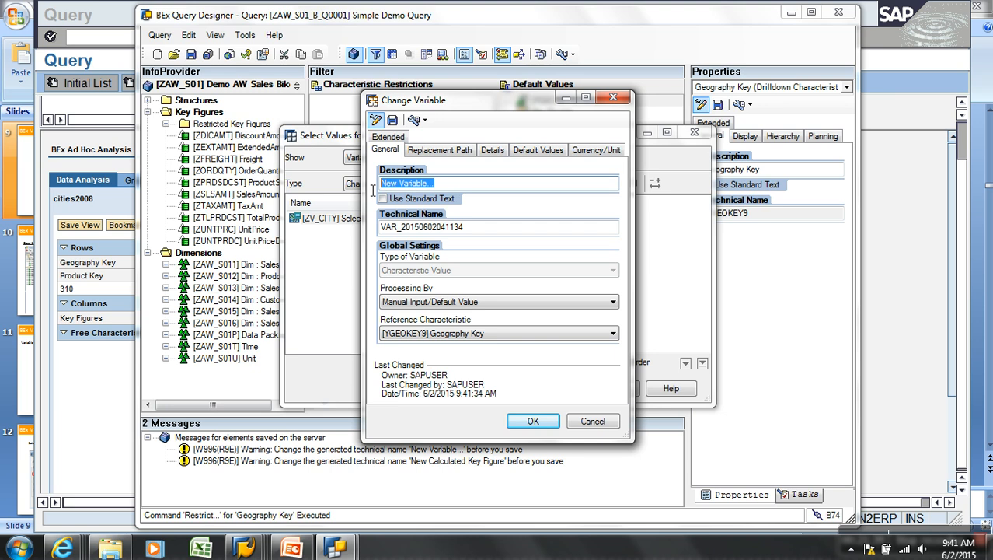
pyautogui.write('Cities')
pyautogui.click(433, 226)
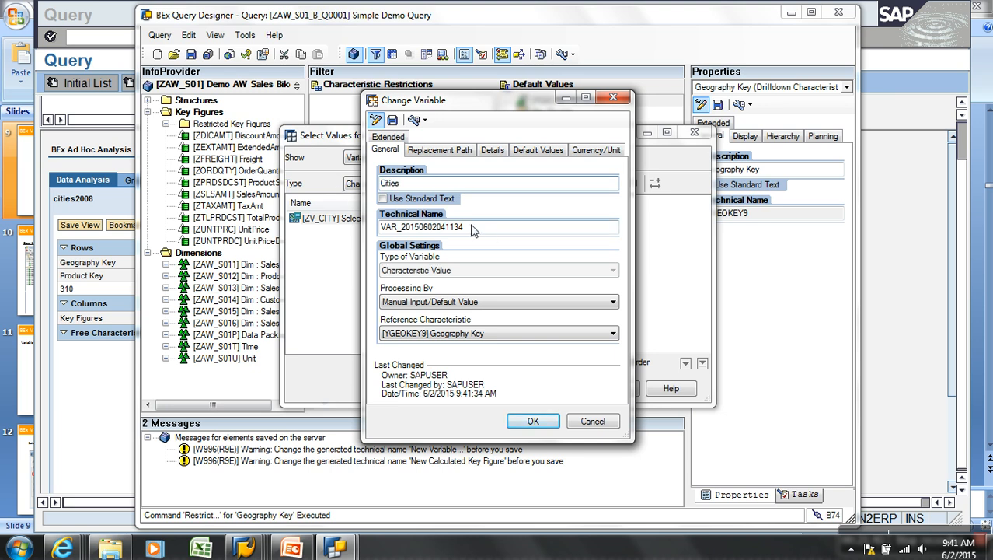
pyautogui.doubleClick(433, 227)
pyautogui.write('ZR_CITY')
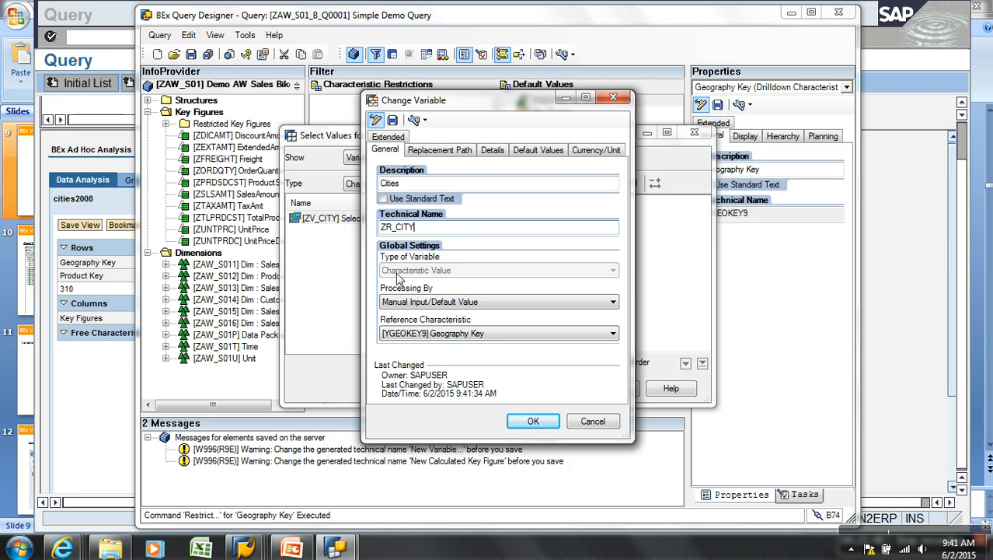
pyautogui.click(465, 304)
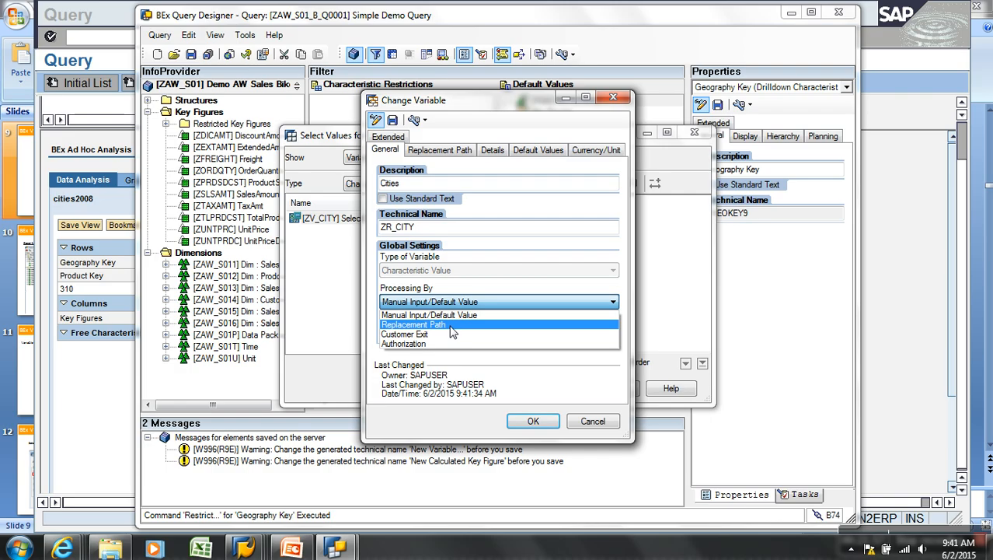
pyautogui.click(452, 326)
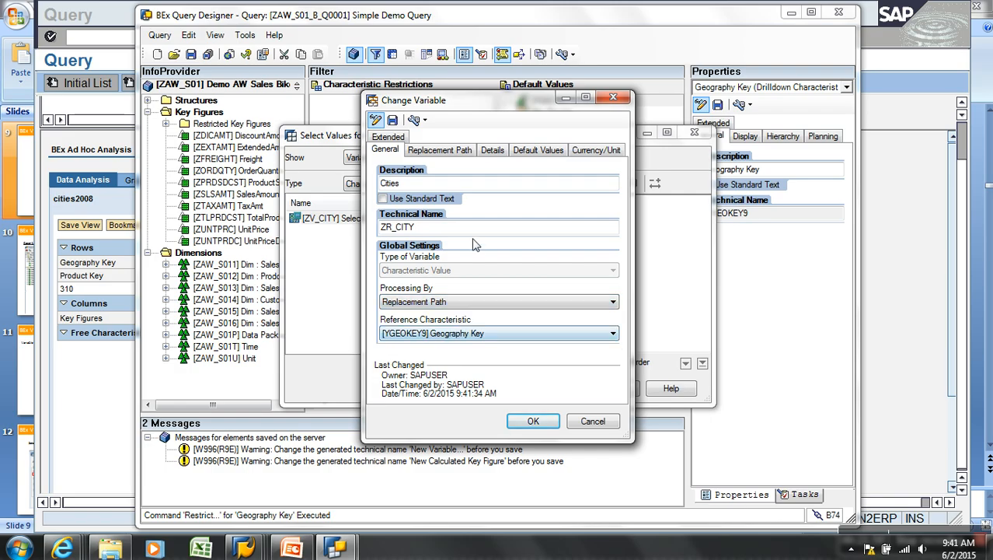
# Replace ZR_CITY's values from query CITIES2008 and enable Use View for Query Start
pyautogui.click(456, 152)
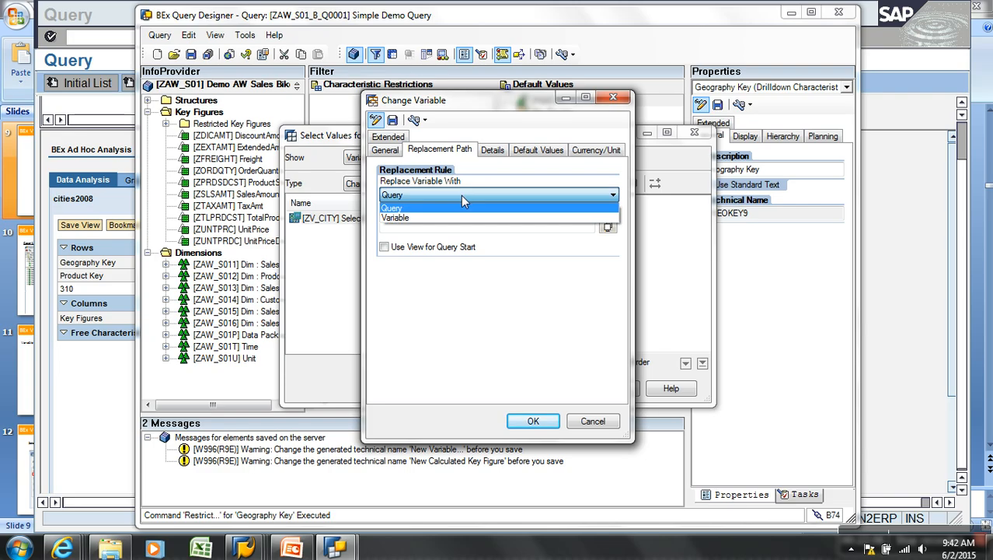
pyautogui.click(423, 208)
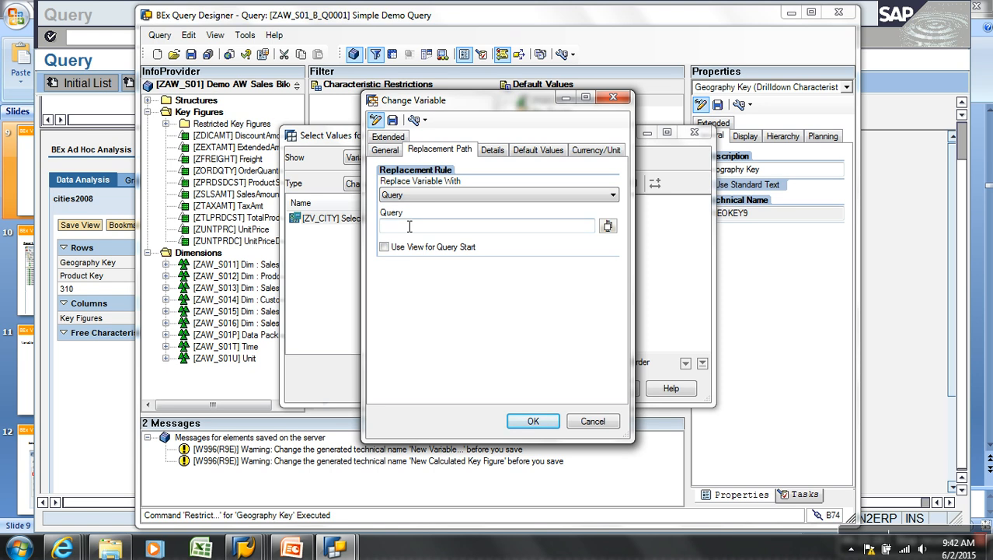
pyautogui.click(607, 226)
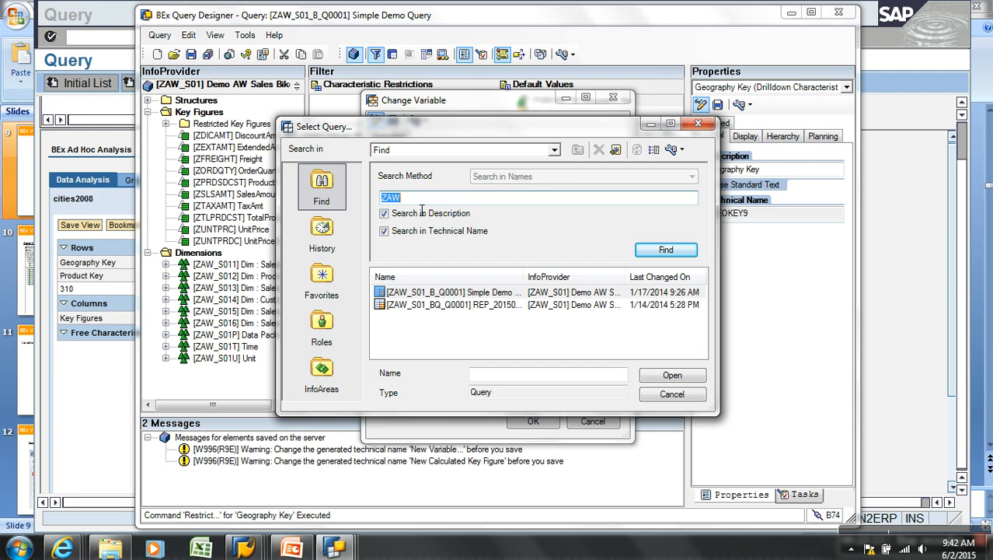
pyautogui.write('cities')
pyautogui.press('Return')
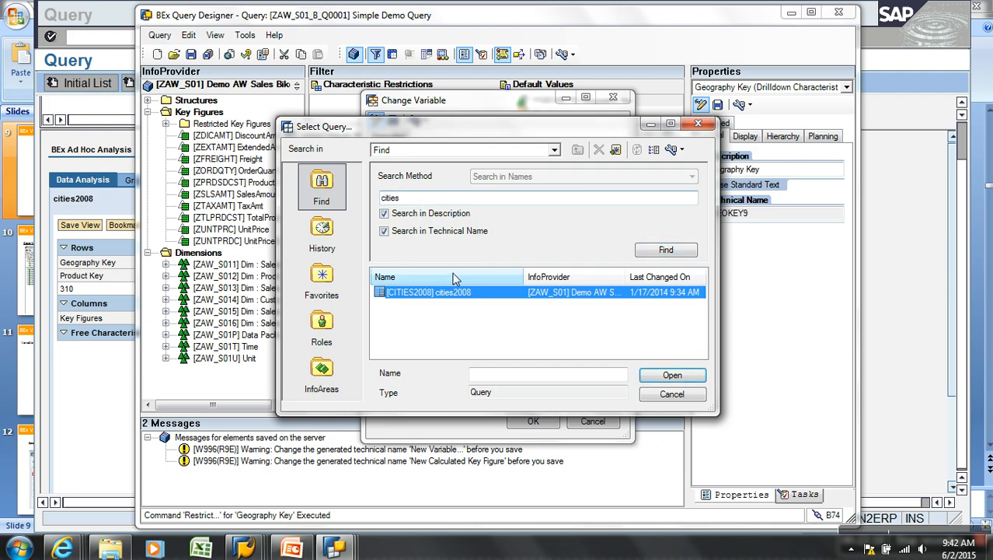
pyautogui.doubleClick(428, 293)
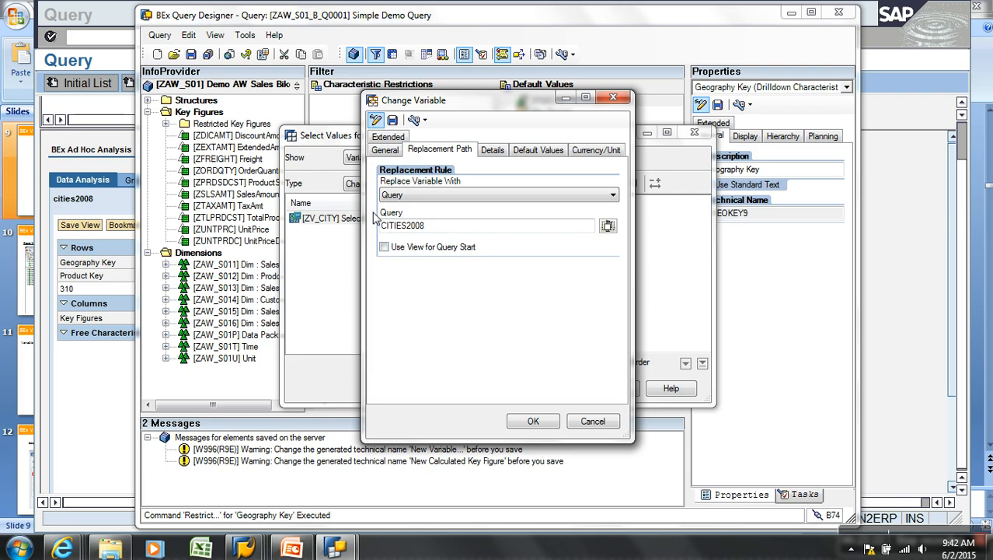
pyautogui.click(384, 247)
# Save the variable as ZR_CITY and set Cities as Geography Key's default value
pyautogui.click(392, 120)
pyautogui.click(522, 312)
pyautogui.click(530, 423)
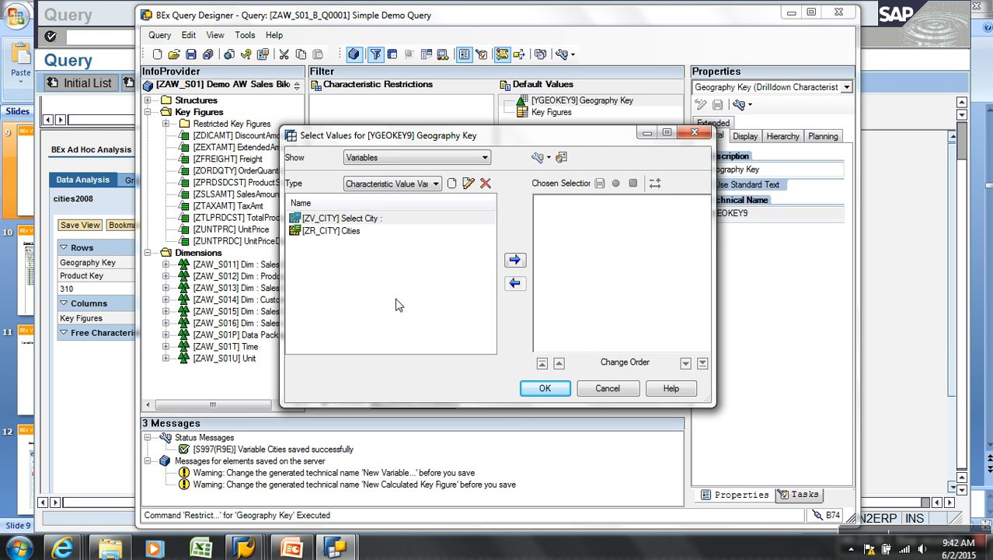
pyautogui.click(359, 231)
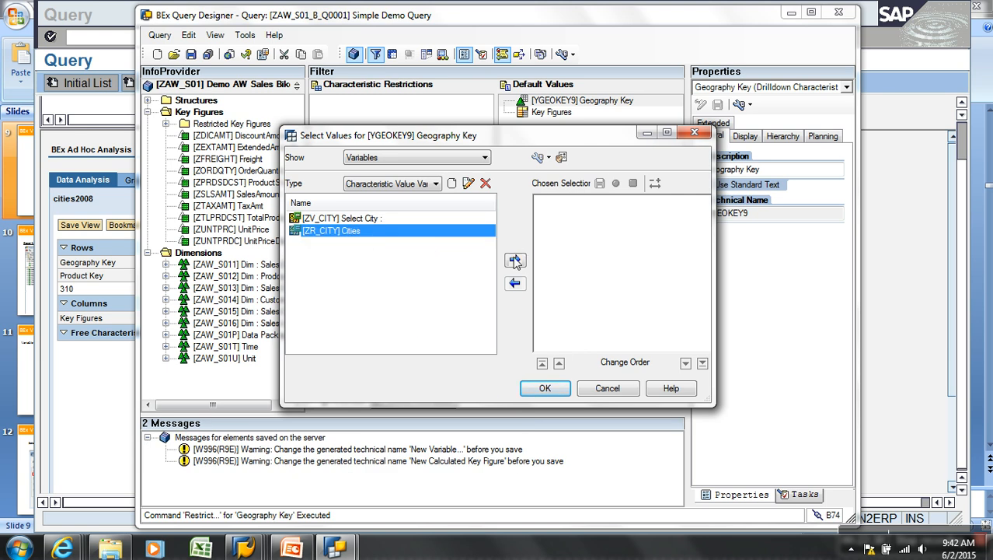
pyautogui.click(515, 261)
pyautogui.click(545, 388)
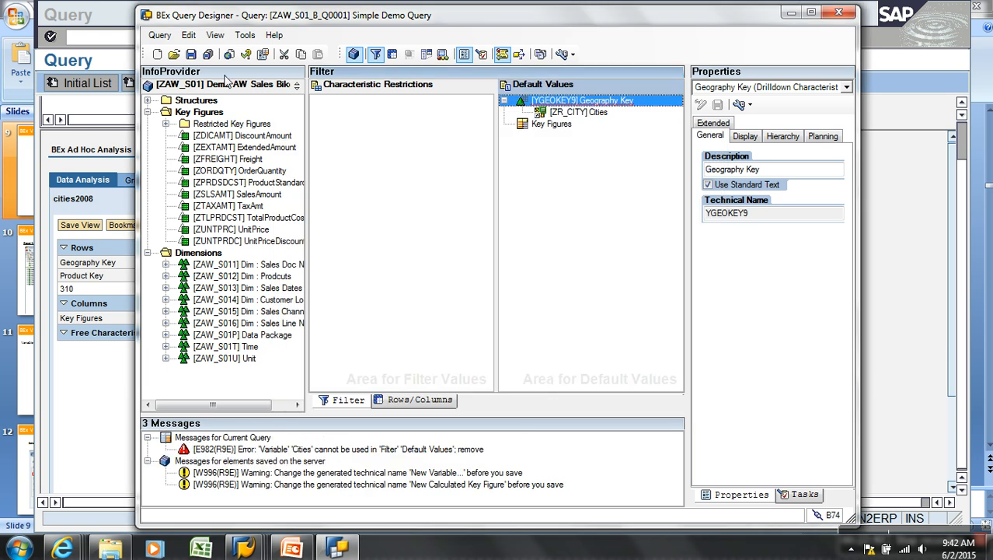
# Decline saving with errors, move Geography Key to Characteristic Restrictions, remove it from Default Values, and save
pyautogui.click(192, 55)
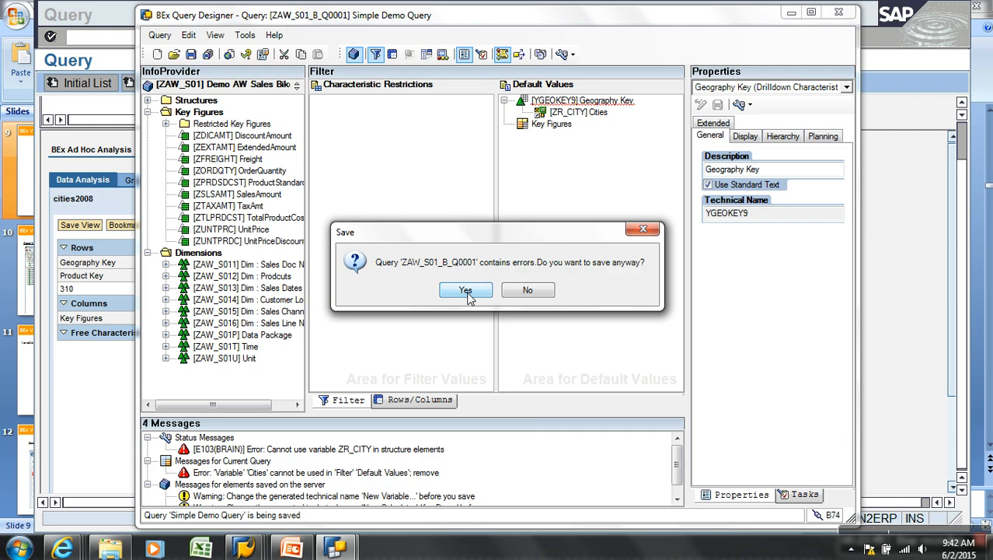
pyautogui.click(544, 293)
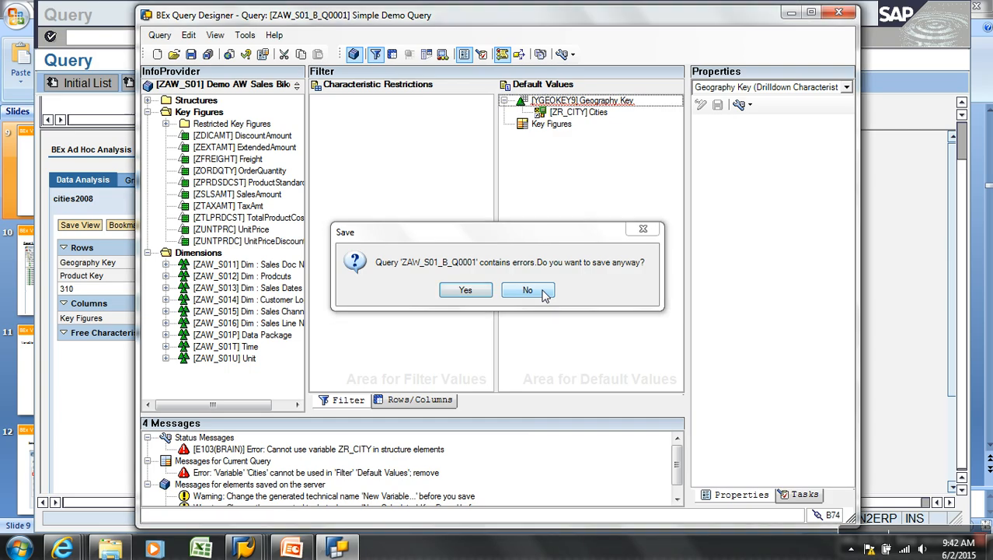
pyautogui.moveTo(575, 101); pyautogui.dragTo(440, 124)
pyautogui.moveTo(544, 102); pyautogui.dragTo(269, 210)
pyautogui.click(190, 54)
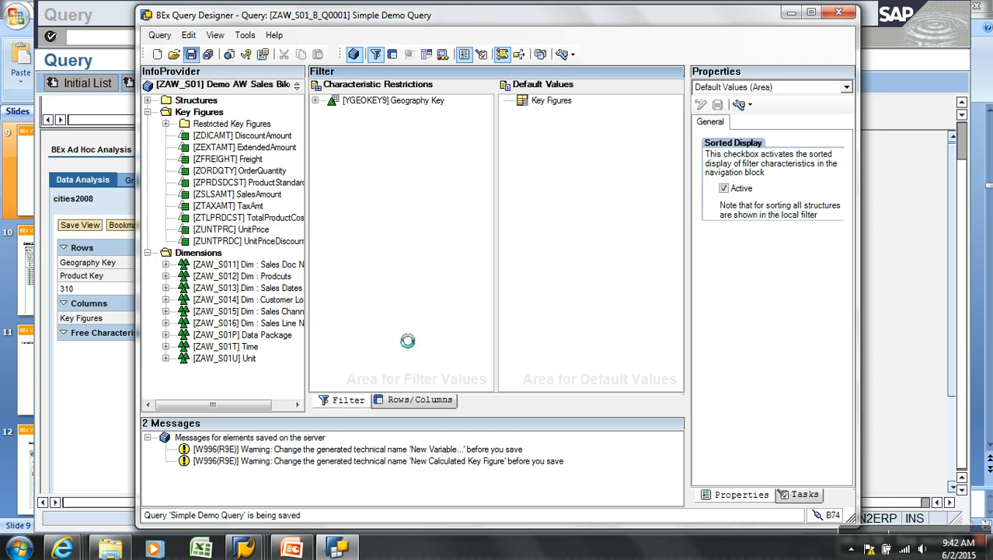
# Copy Geography Key from the Customer dimension into the rows and save the query
pyautogui.click(412, 399)
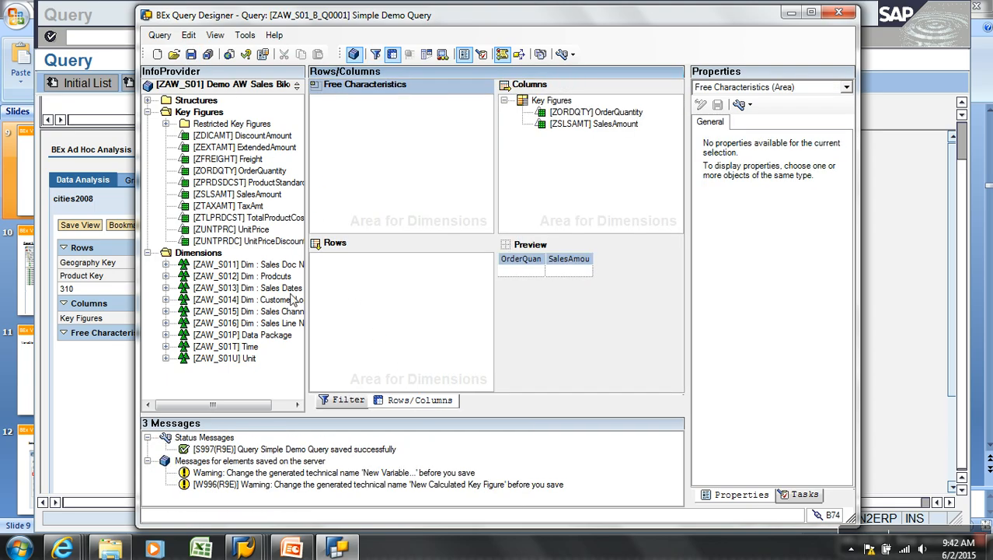
pyautogui.click(166, 311)
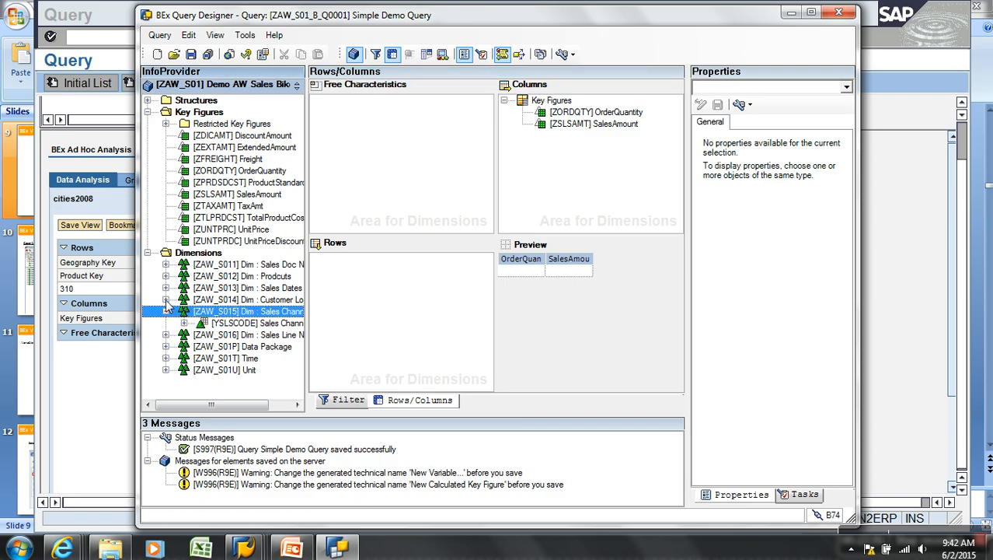
pyautogui.click(166, 299)
pyautogui.rightClick(256, 348)
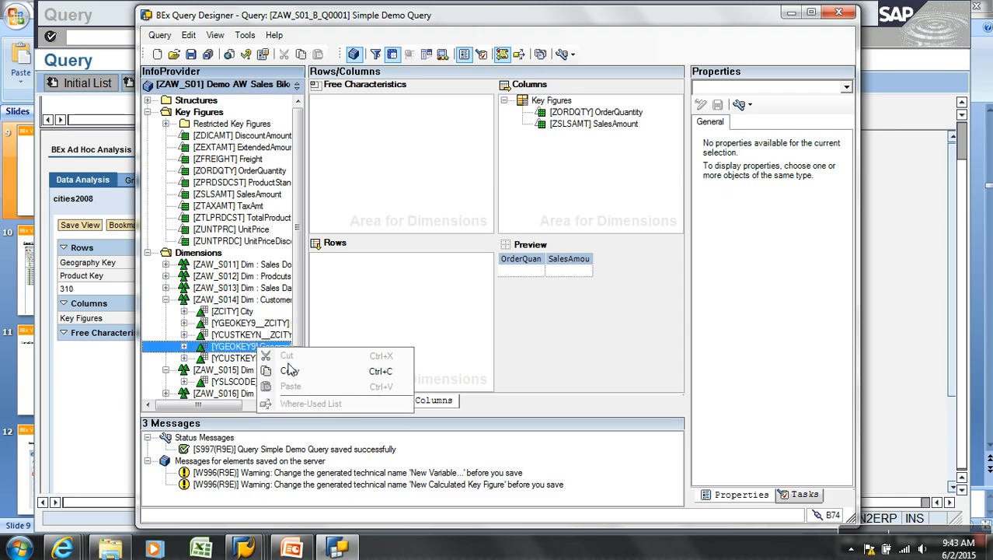
pyautogui.click(289, 371)
pyautogui.rightClick(367, 288)
pyautogui.click(417, 351)
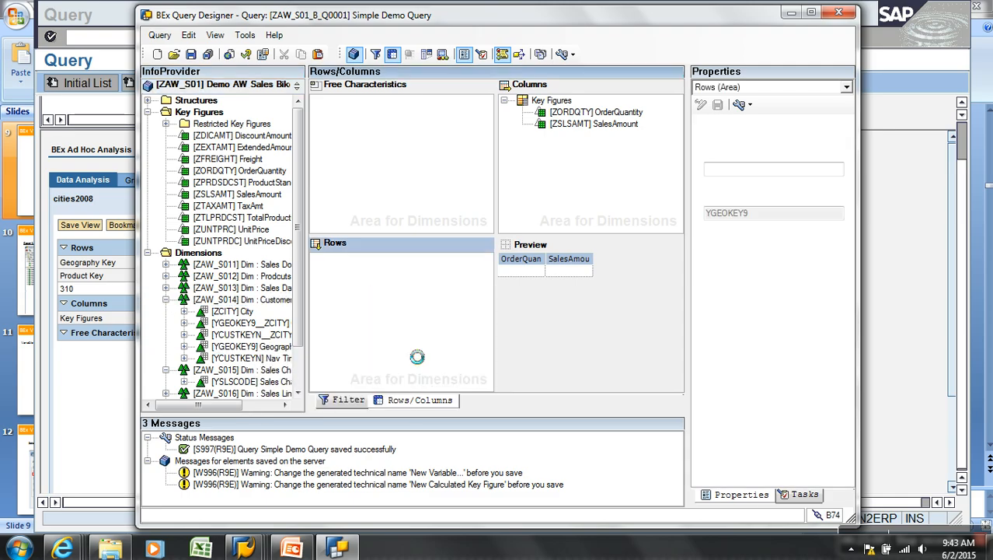
pyautogui.click(190, 54)
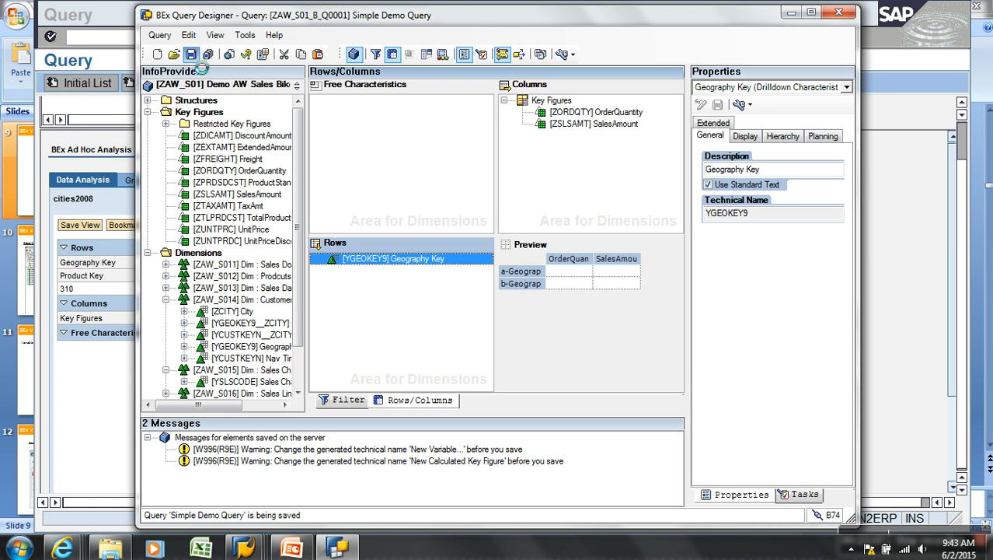
pyautogui.click(122, 351)
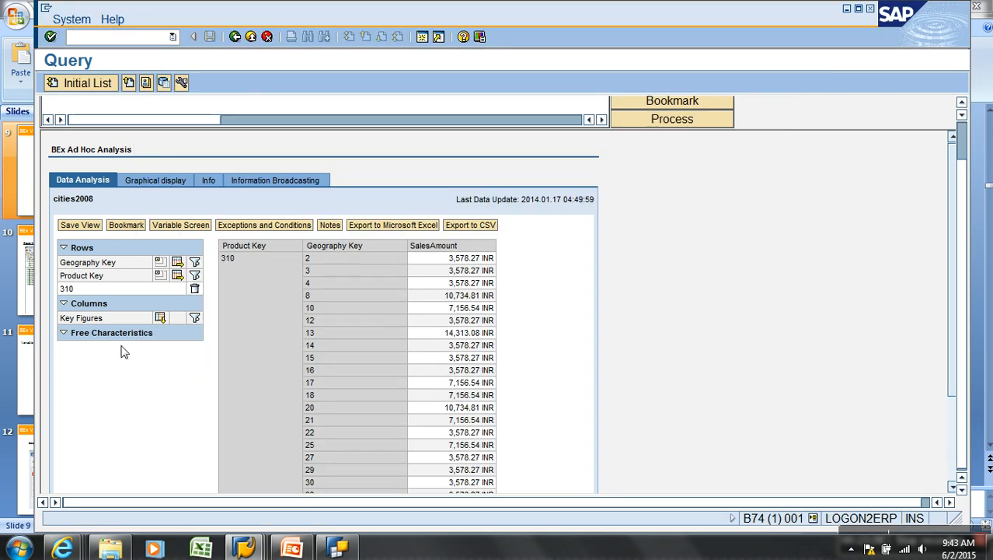
# Rerun cities2008 from the Query Monitor to show SalesAmount by Geography Key alone
pyautogui.click(234, 37)
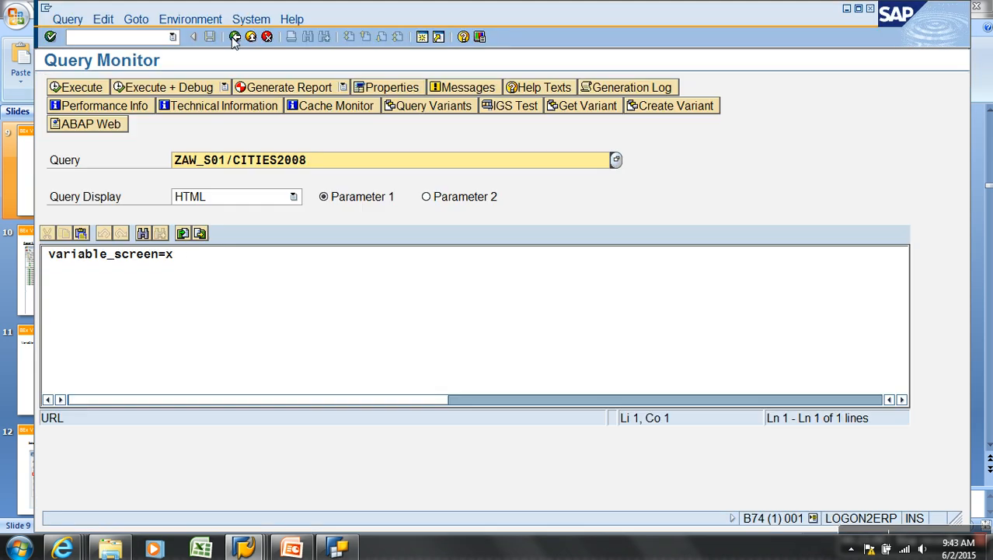
pyautogui.click(92, 88)
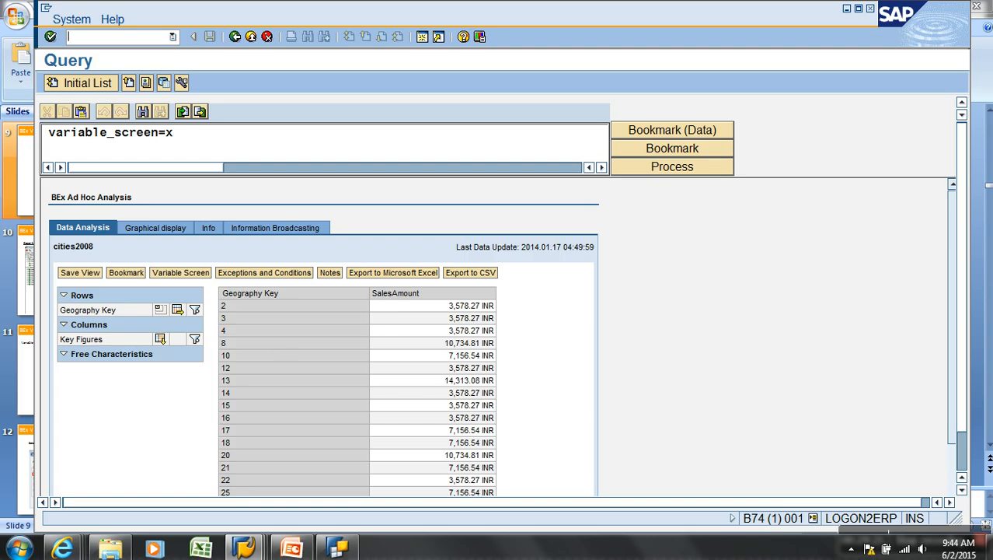
pyautogui.moveTo(296, 553)
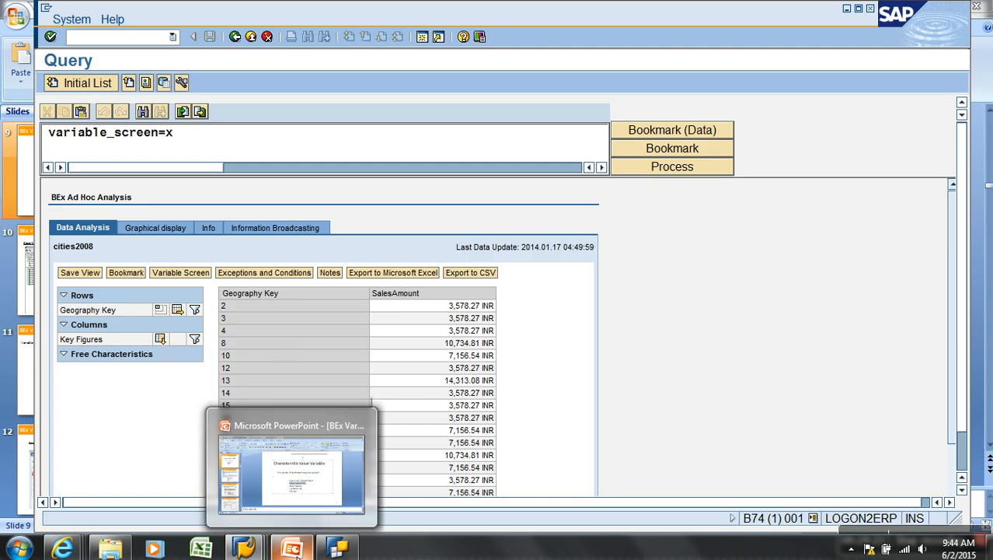
pyautogui.click(296, 550)
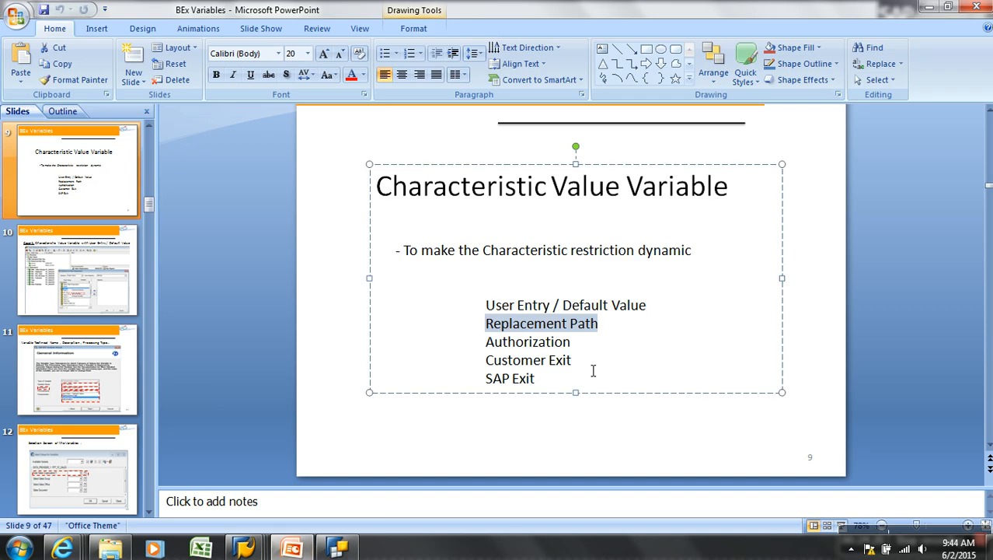
# Highlight the Authorization processing type on the Characteristic Value Variable slide
pyautogui.moveTo(572, 342); pyautogui.dragTo(485, 342)
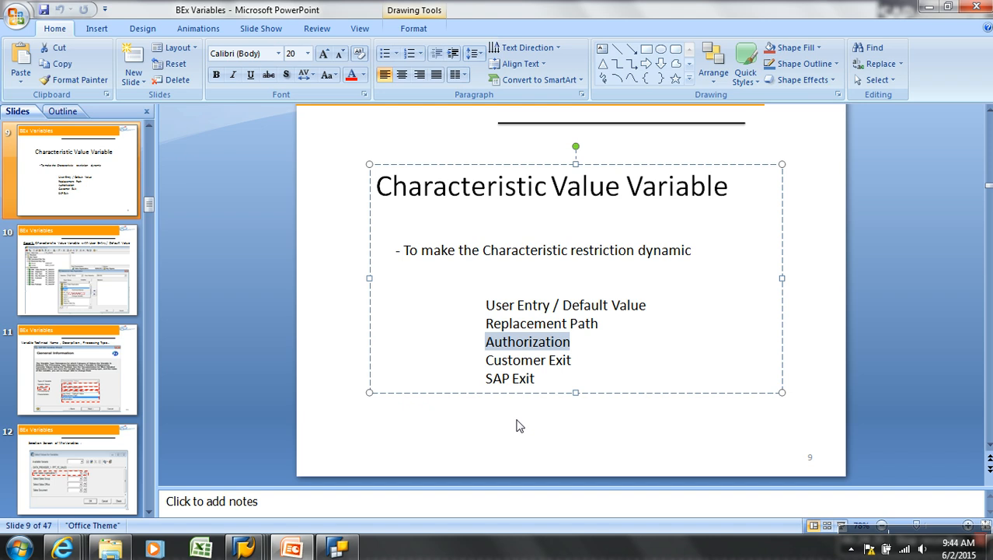
pyautogui.click(338, 549)
pyautogui.click(400, 265)
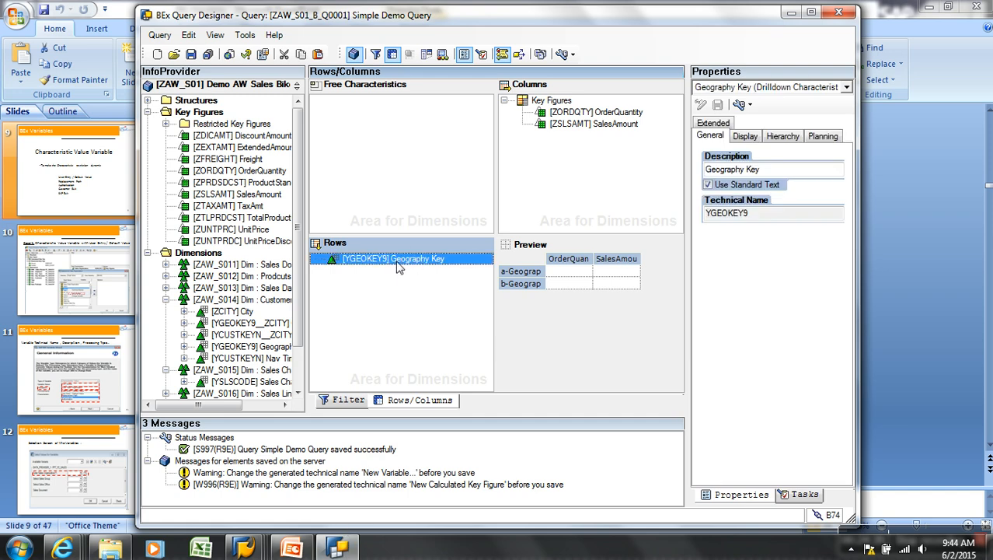
# Swap Geography Key out of the rows for Sales Channel Code
pyautogui.moveTo(403, 267); pyautogui.dragTo(233, 244)
pyautogui.click(166, 300)
pyautogui.click(272, 325)
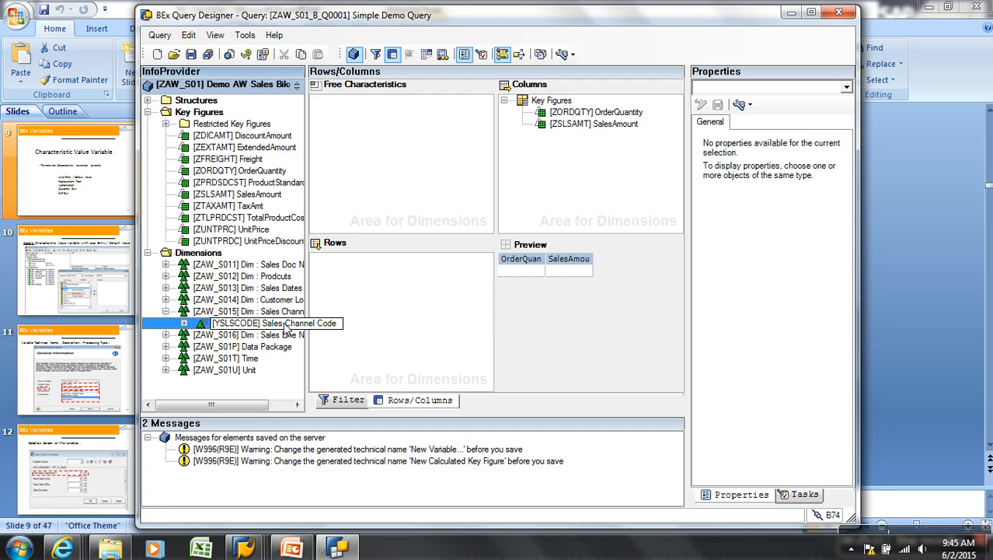
pyautogui.moveTo(286, 330); pyautogui.dragTo(334, 295)
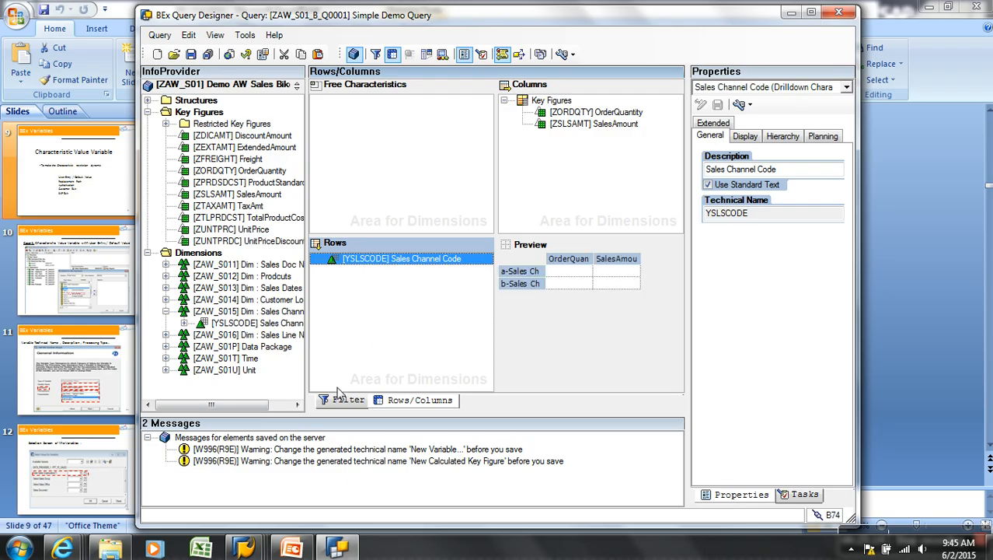
# Remove Geography Key from the filter's restrictions, then inspect the rows area's properties
pyautogui.click(346, 399)
pyautogui.moveTo(420, 101); pyautogui.dragTo(274, 186)
pyautogui.click(379, 401)
pyautogui.click(414, 262)
pyautogui.click(360, 291)
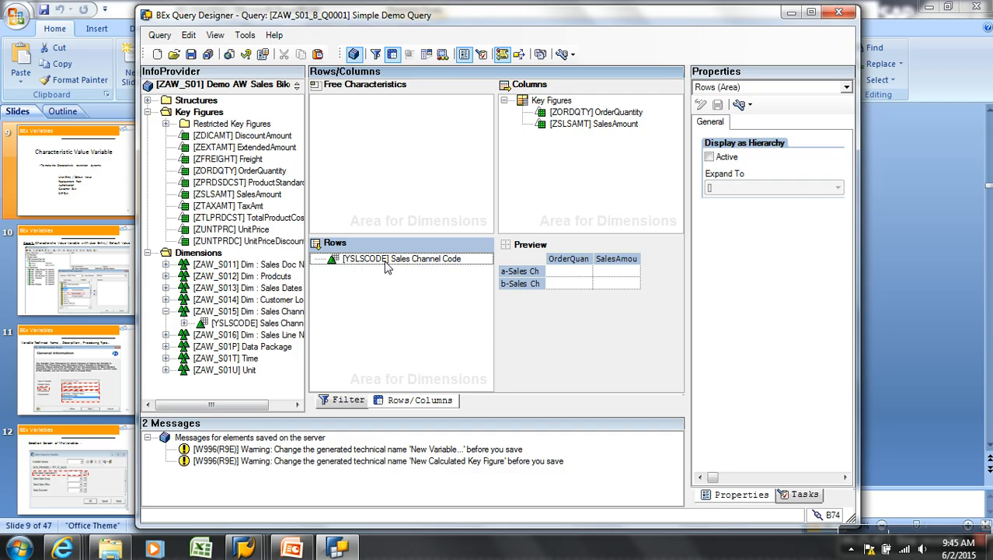
# Go to the Data Warehousing Workbench with transaction /nrsa1
pyautogui.moveTo(243, 535)
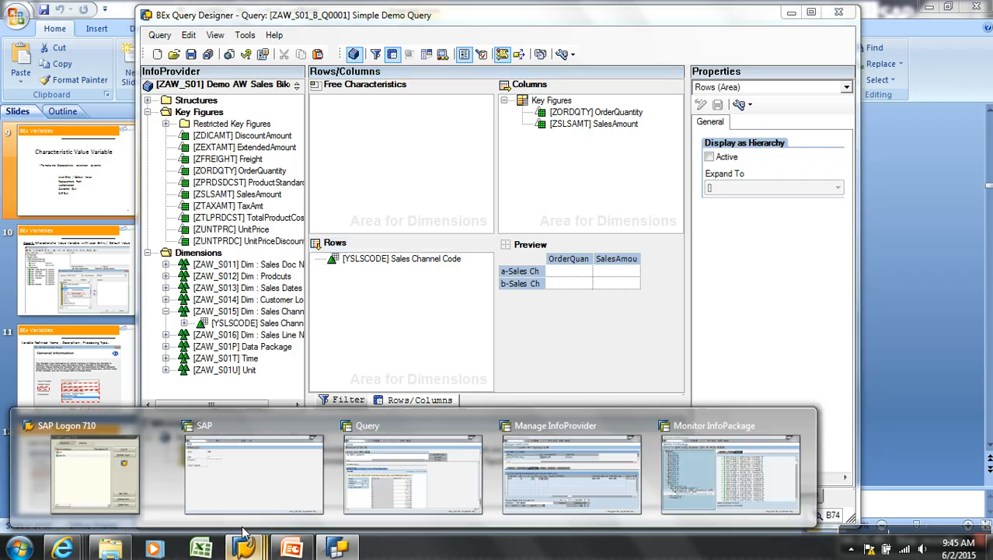
pyautogui.click(563, 478)
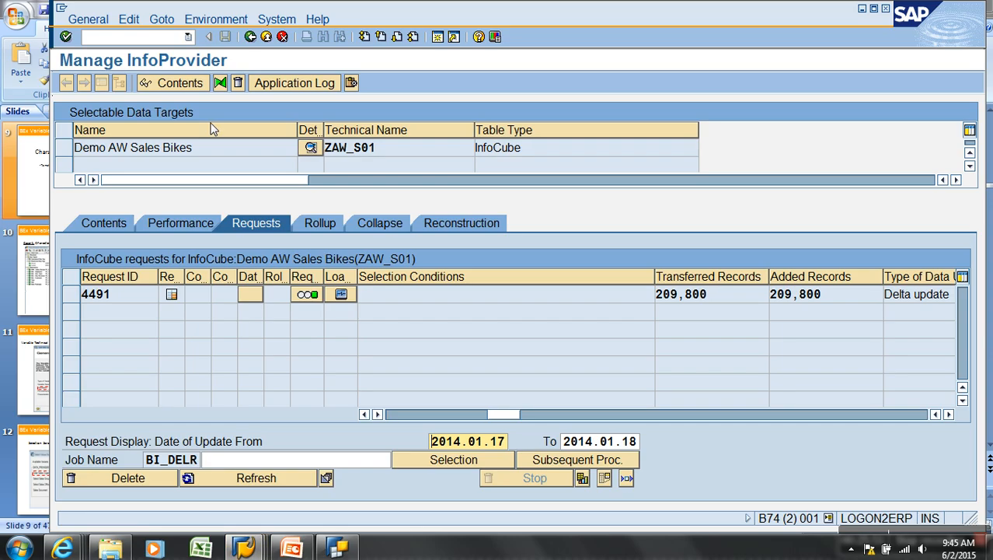
pyautogui.click(172, 41)
pyautogui.write('/nrsa1')
pyautogui.press('Return')
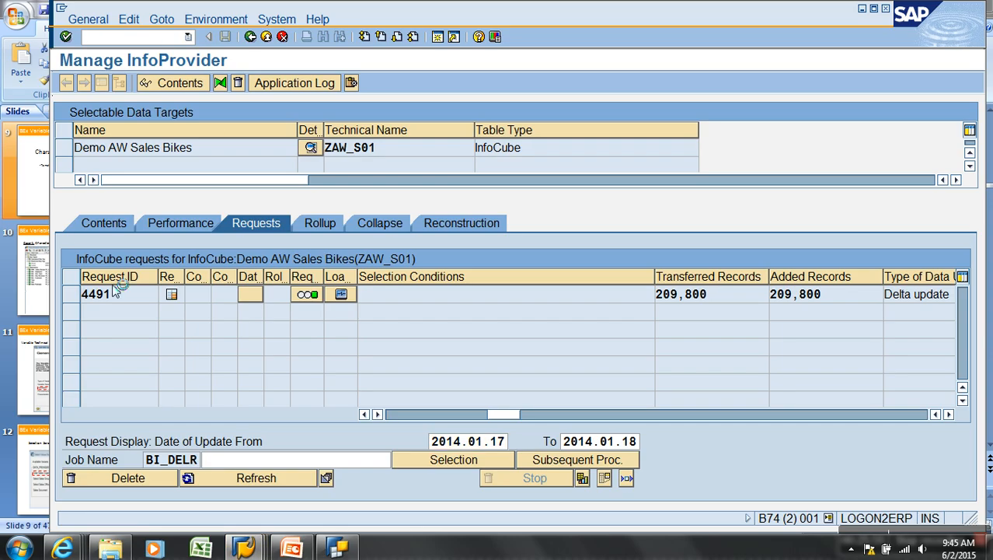
# Find YSLSCODE in the InfoObjects tree and open Sales Channel Code for change
pyautogui.click(120, 207)
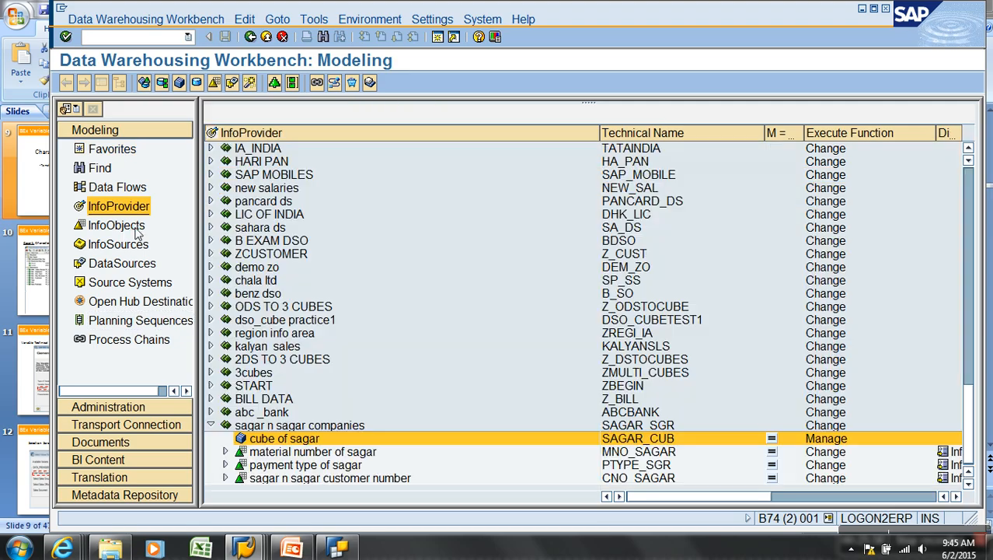
pyautogui.click(116, 226)
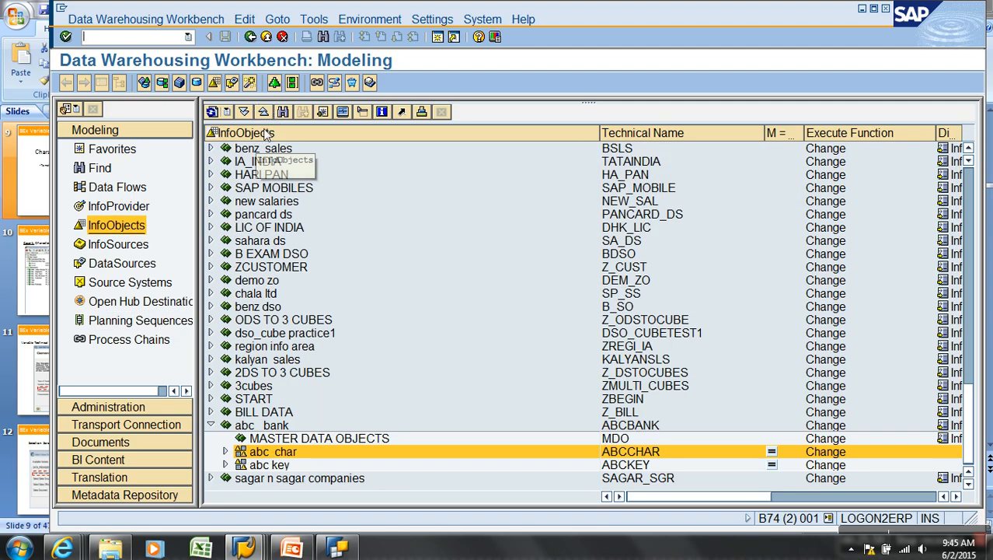
pyautogui.click(283, 112)
pyautogui.write('yslscode')
pyautogui.press('Return')
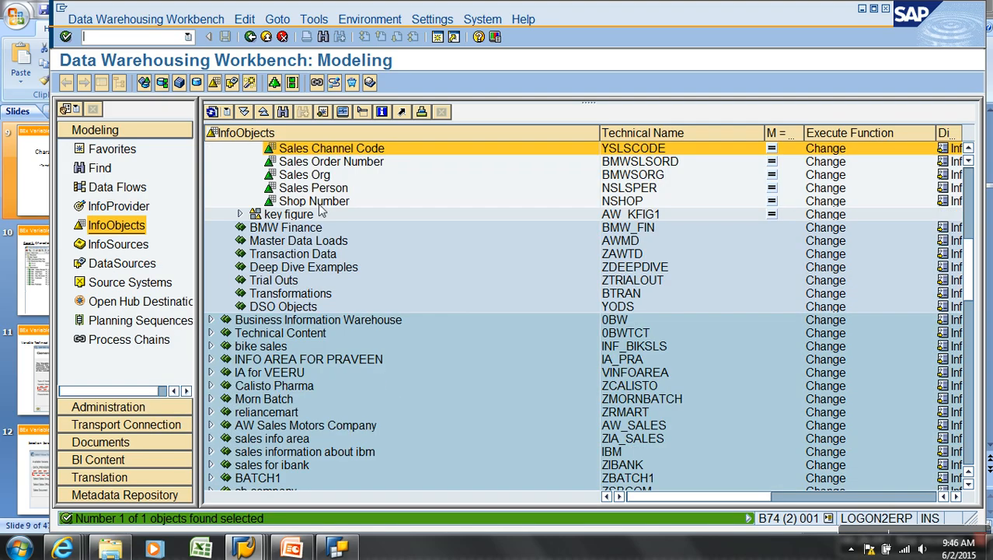
pyautogui.click(348, 153)
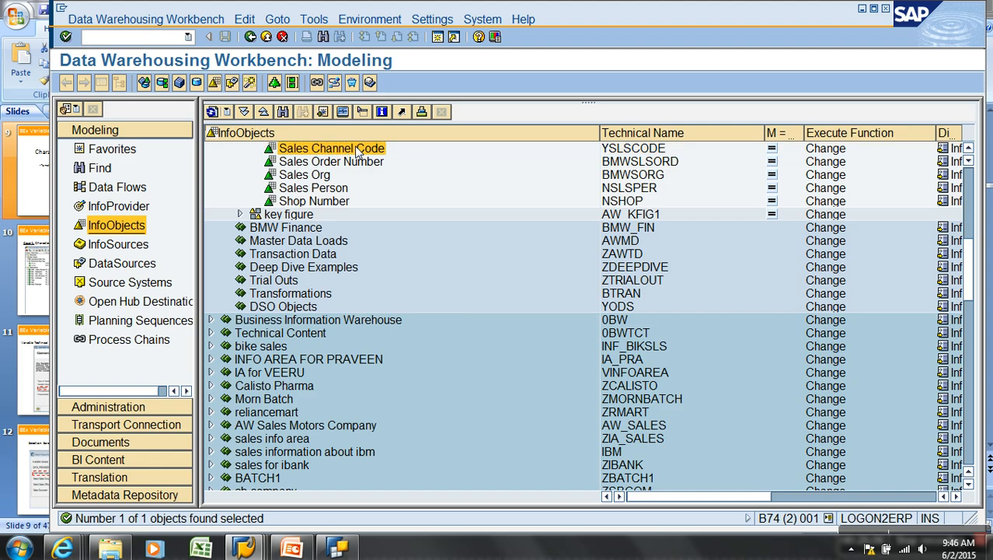
pyautogui.rightClick(357, 153)
pyautogui.click(388, 171)
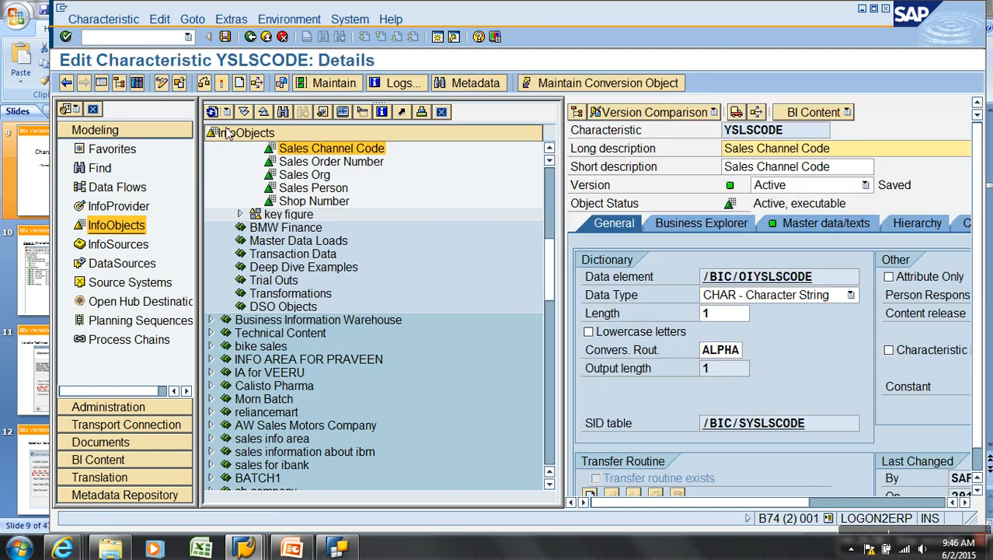
# Tick AuthorizationRelevant for YSLSCODE on the Business Explorer tab and activate it
pyautogui.click(102, 83)
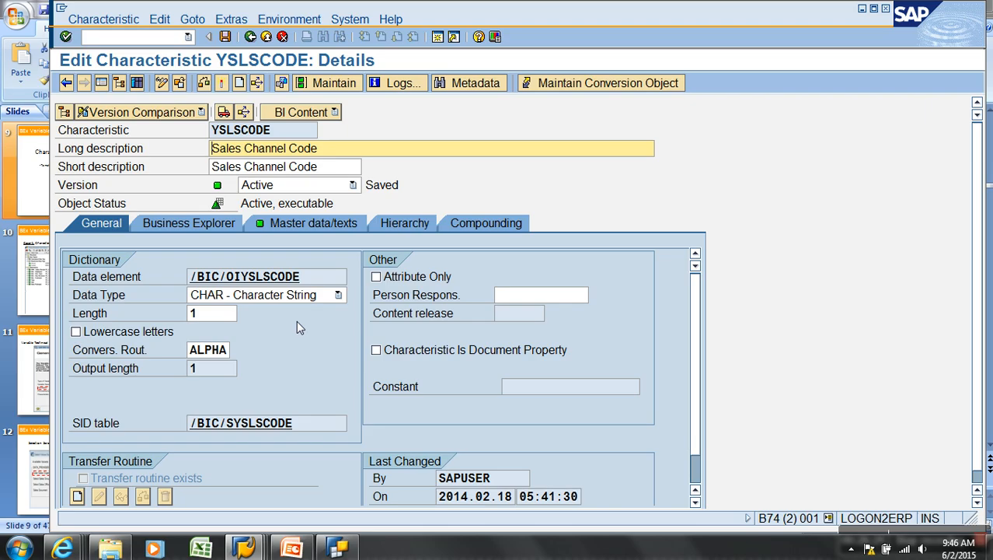
pyautogui.click(207, 223)
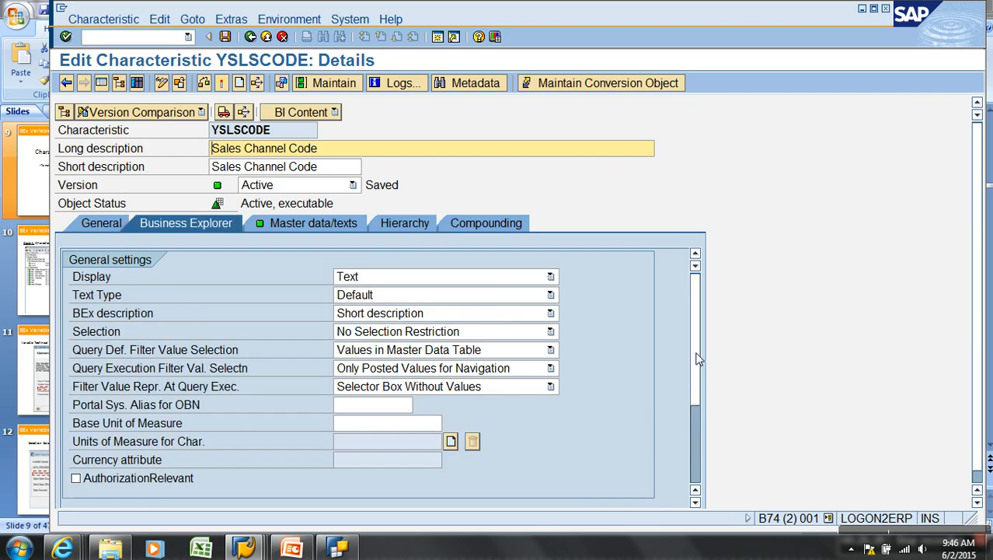
pyautogui.scroll(-2, 698, 373)
pyautogui.click(111, 410)
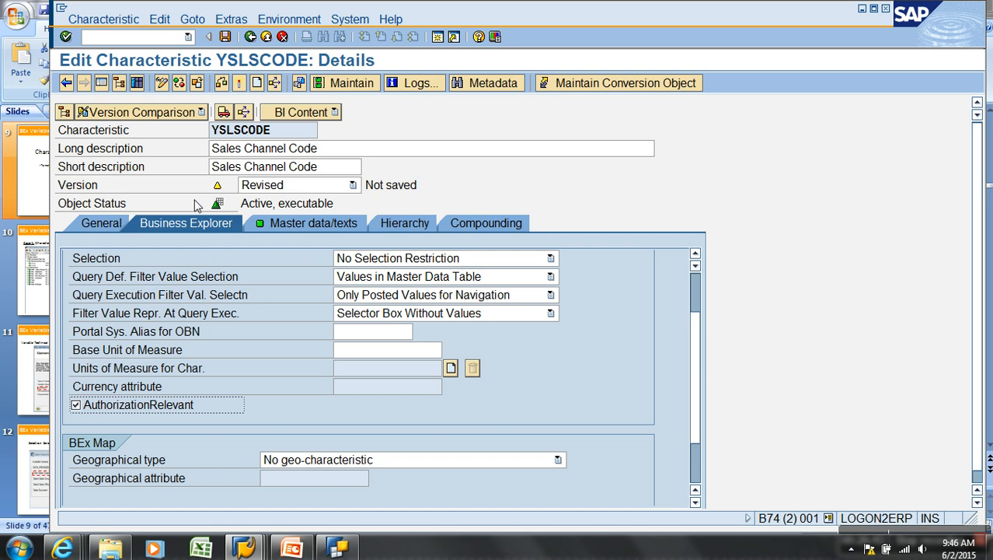
pyautogui.click(238, 84)
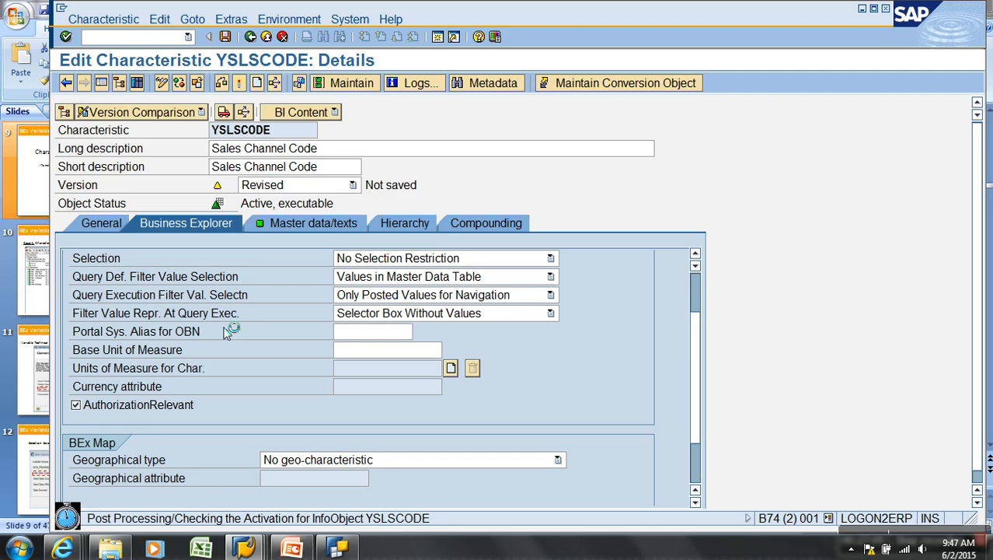
pyautogui.click(17, 548)
# Start a 'Steps:' list in Notepad with '1. Enable IO for Authorization Relevant'
pyautogui.click(54, 233)
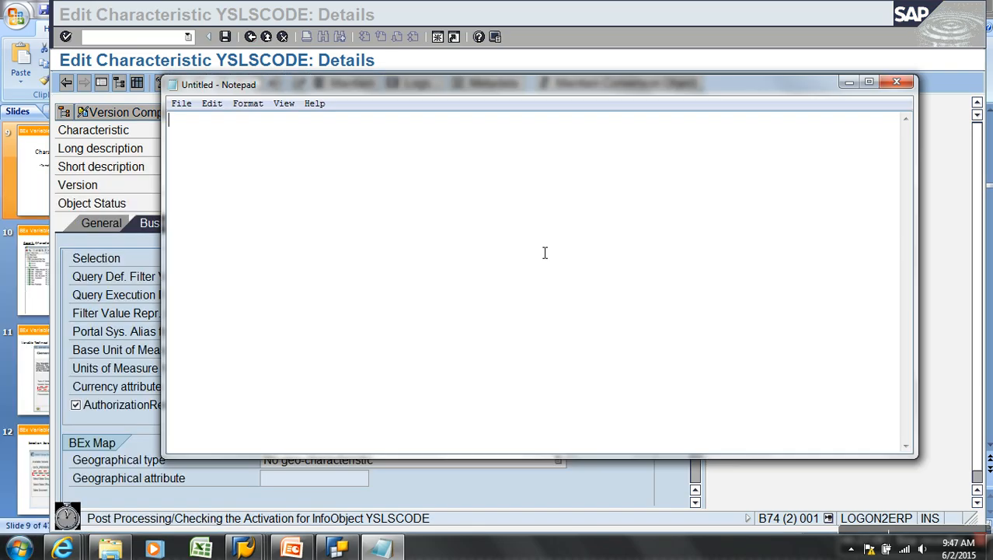
pyautogui.write('Steps:')
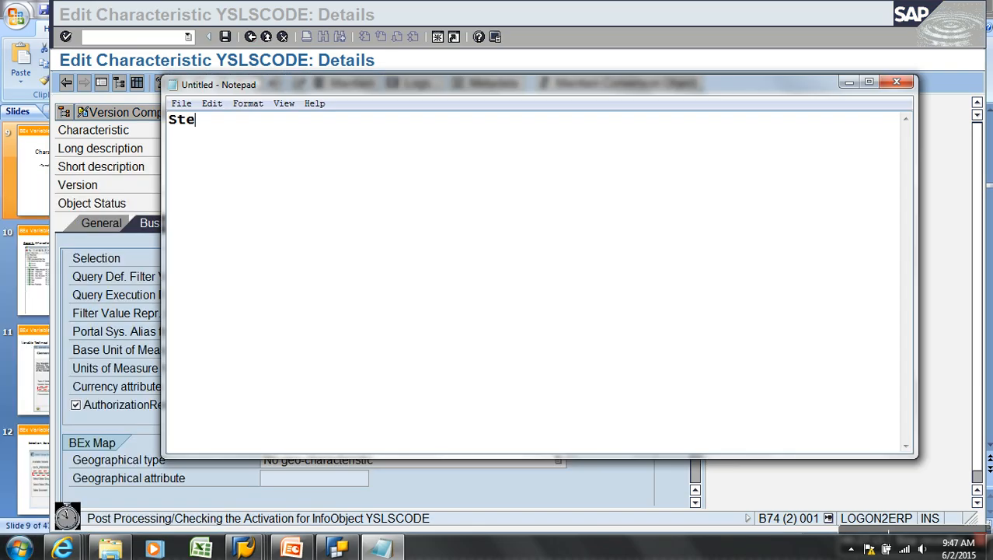
pyautogui.press('Return')
pyautogui.press('Return')
pyautogui.write('1')
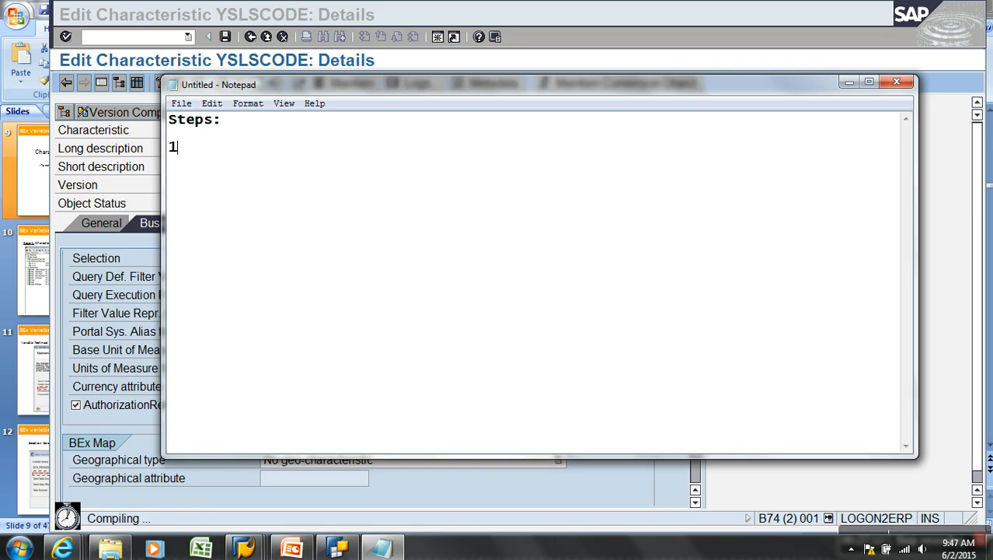
pyautogui.write('. Enable IO ')
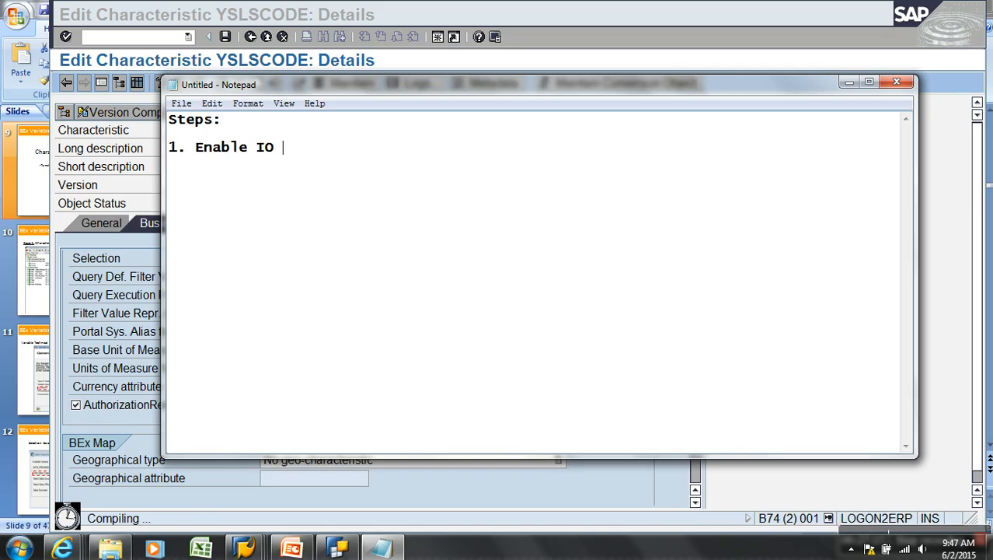
pyautogui.write('for AR')
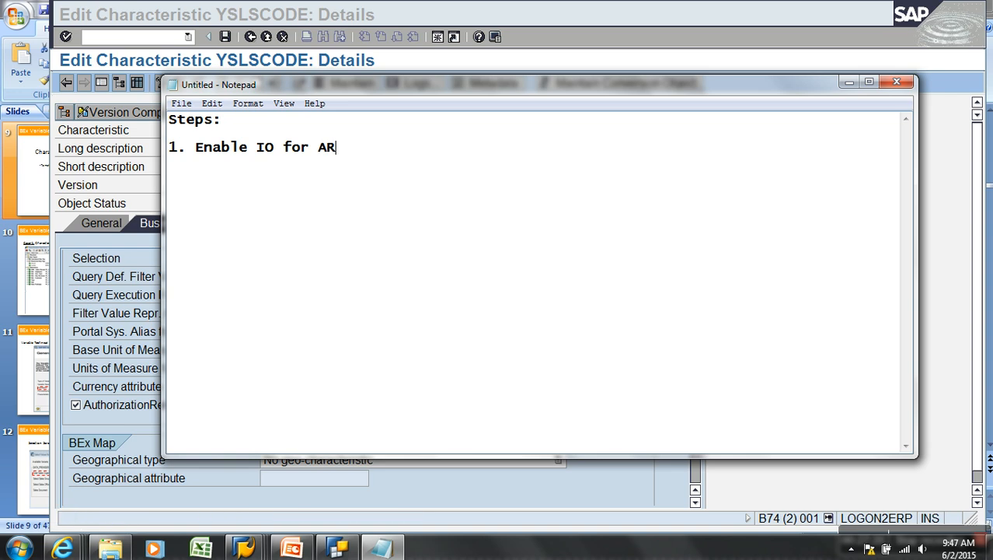
pyautogui.press('BackSpace')
pyautogui.write('uthorizatio')
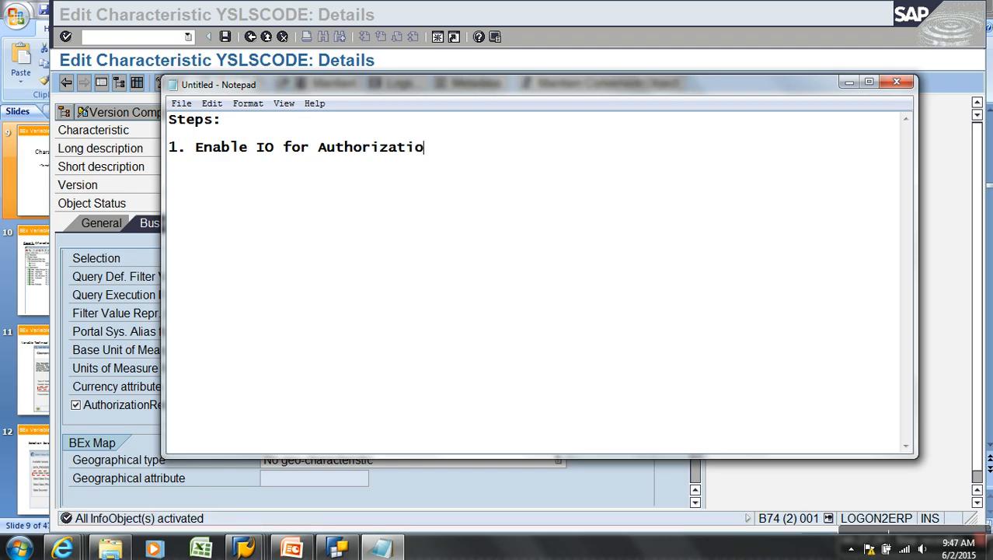
pyautogui.write('n Relevant')
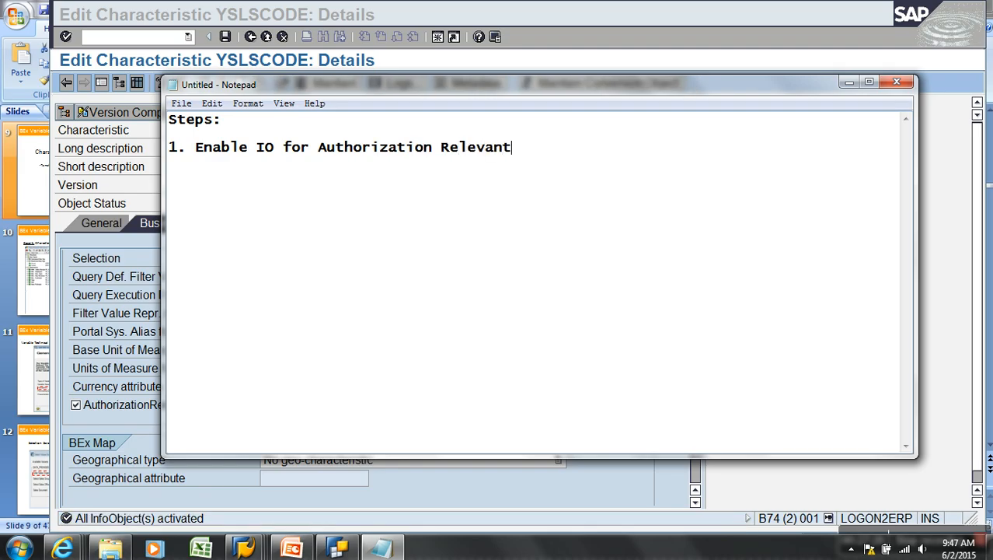
pyautogui.press('Return')
pyautogui.press('Return')
# Append '- RSA1' to step one and add '2. Create Authorization Objects / Analysis Authorizations - RSECADMIN'
pyautogui.press('BackSpace')
pyautogui.write('- RSA1')
pyautogui.press('Return')
pyautogui.press('Return')
pyautogui.write('2. Create Authorization Ob')
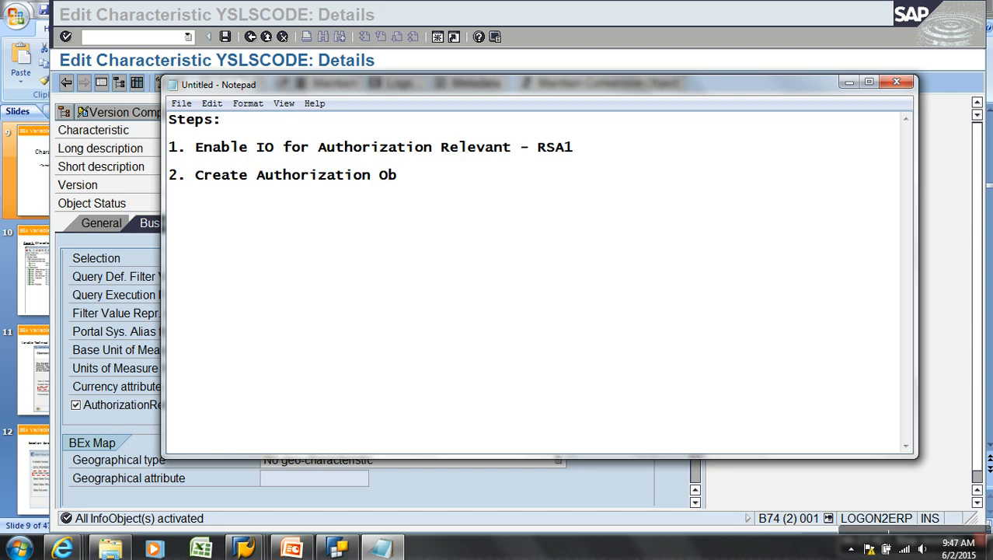
pyautogui.write('jects / Analysis Authorizations -m')
pyautogui.press('BackSpace')
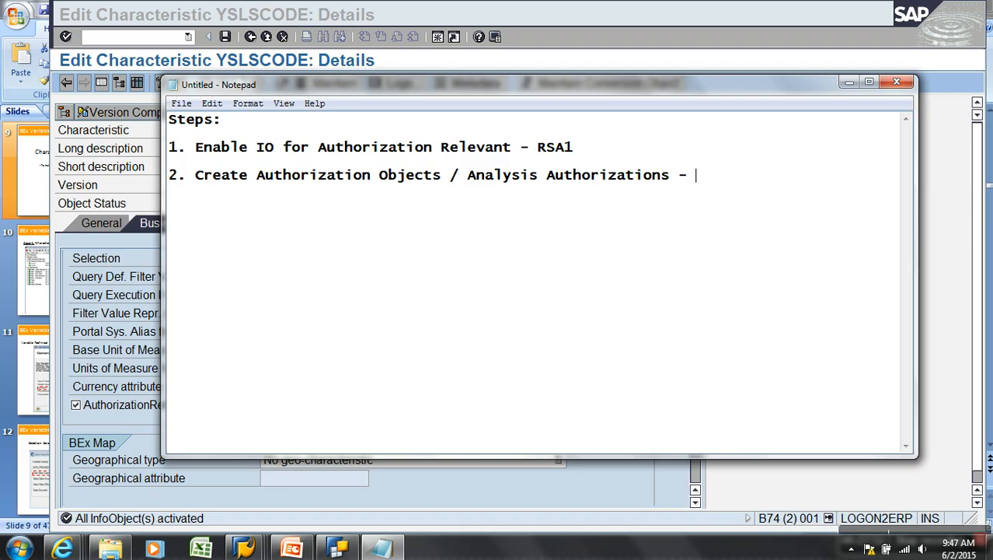
pyautogui.write('RSECADMIN')
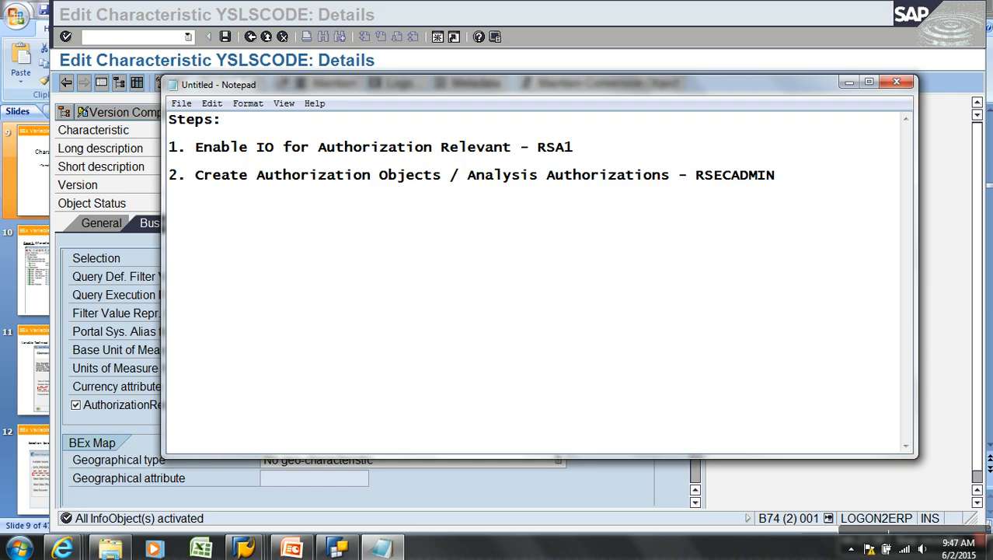
pyautogui.click(409, 62)
pyautogui.click(154, 41)
# Run RSECADMIN and create analysis authorization ZA_WEB with short text 'Web Based'
pyautogui.write('/NRS')
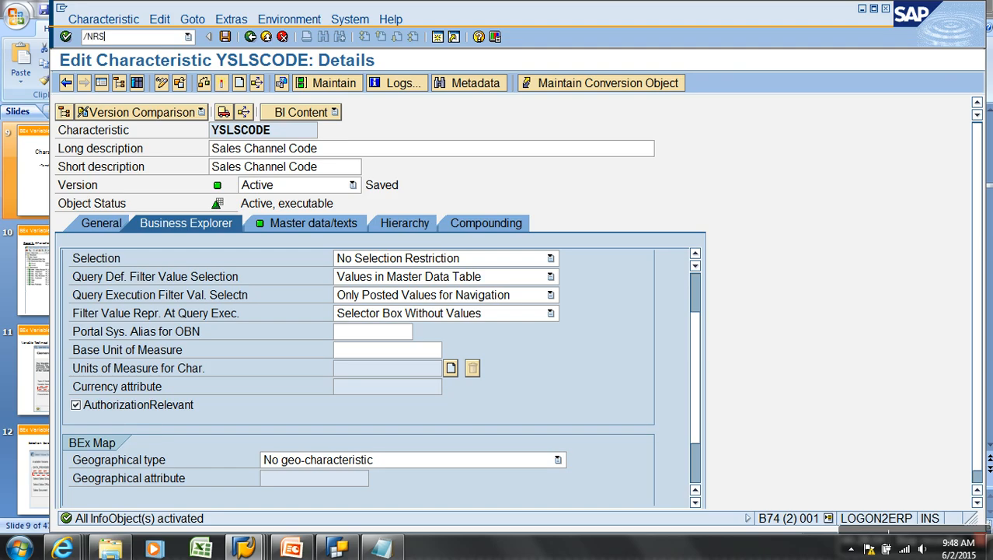
pyautogui.write('ECADMIN')
pyautogui.press('Return')
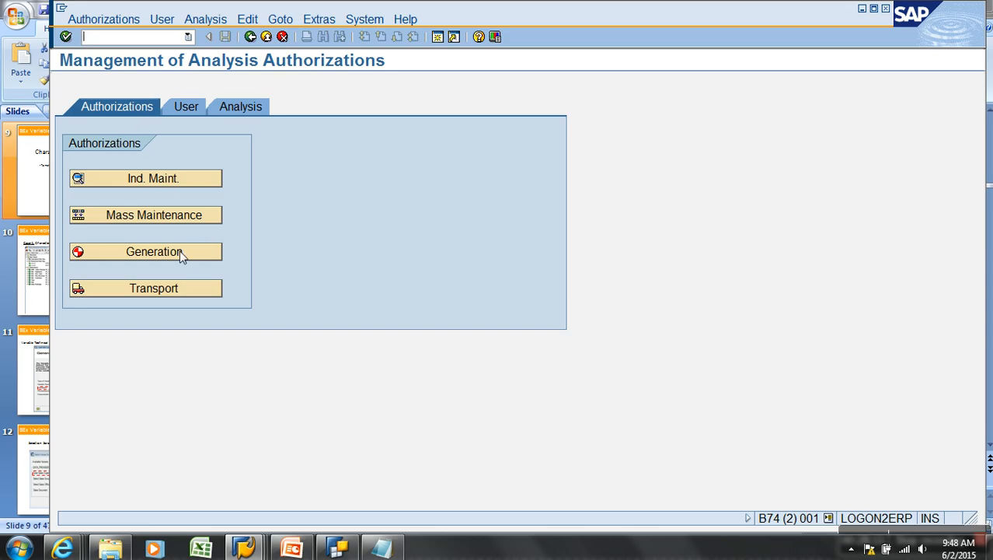
pyautogui.click(191, 179)
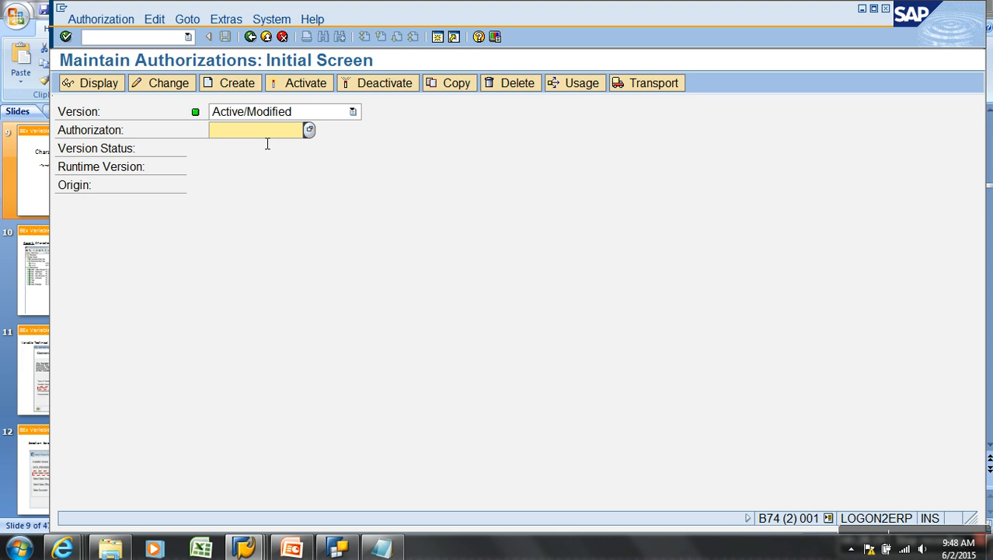
pyautogui.write('Z')
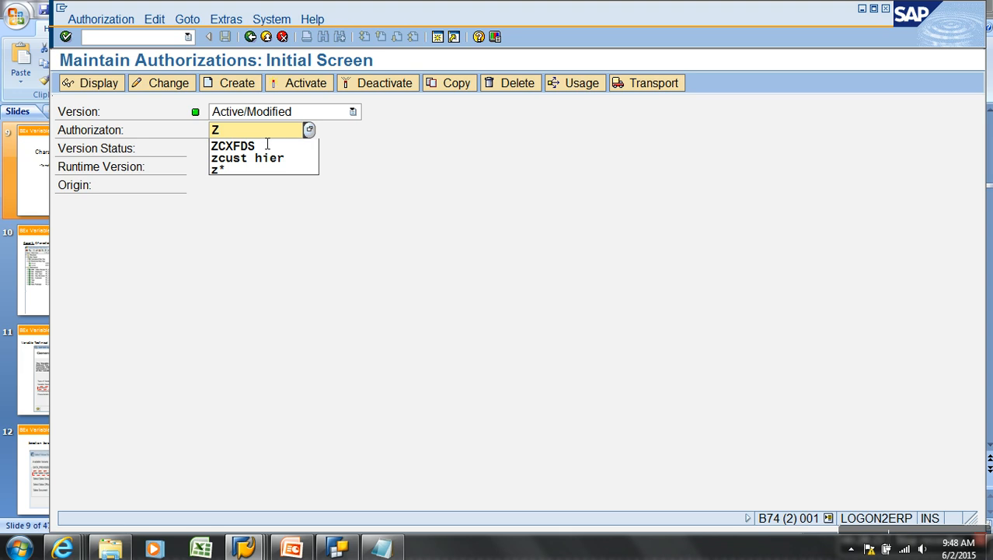
pyautogui.write('A')
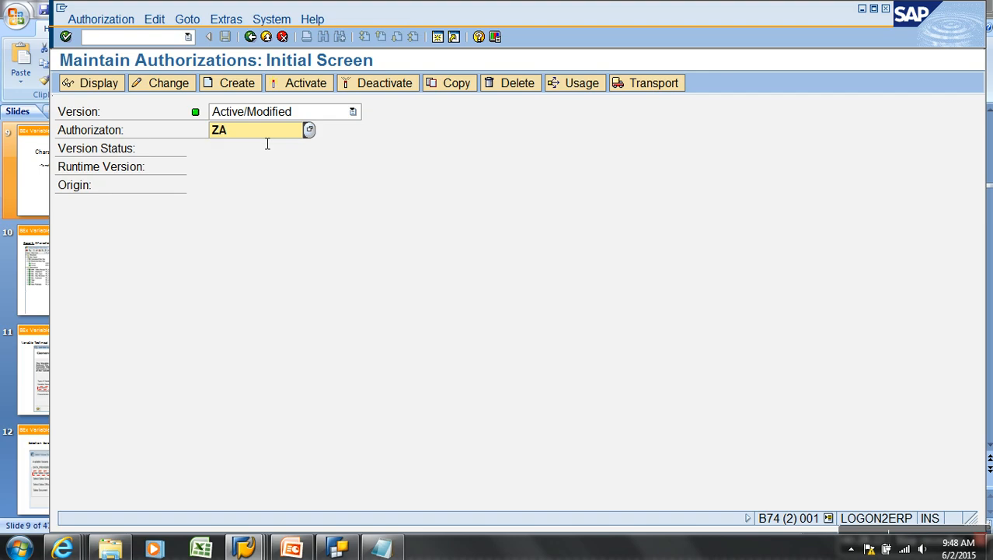
pyautogui.write('_W')
pyautogui.write('EB')
pyautogui.click(241, 84)
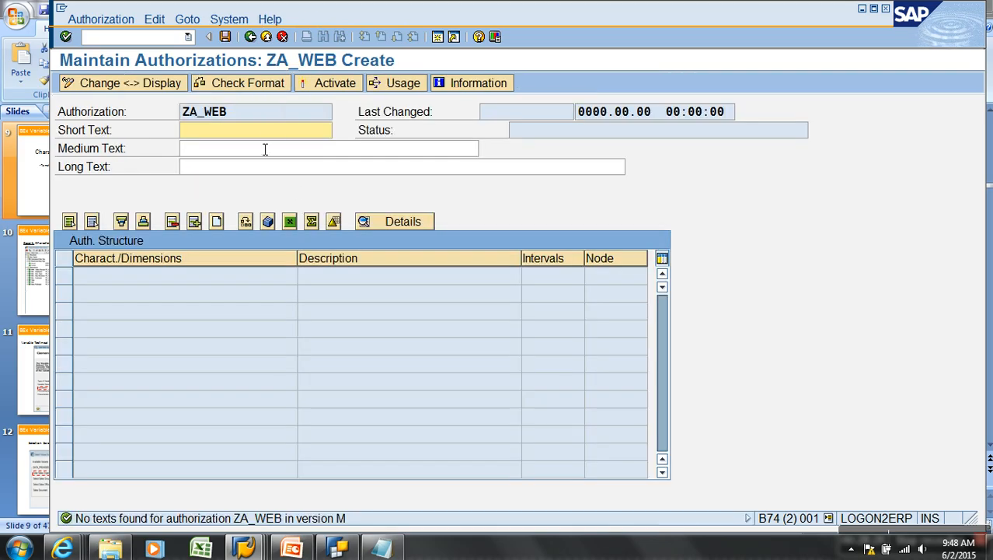
pyautogui.write('Web Based')
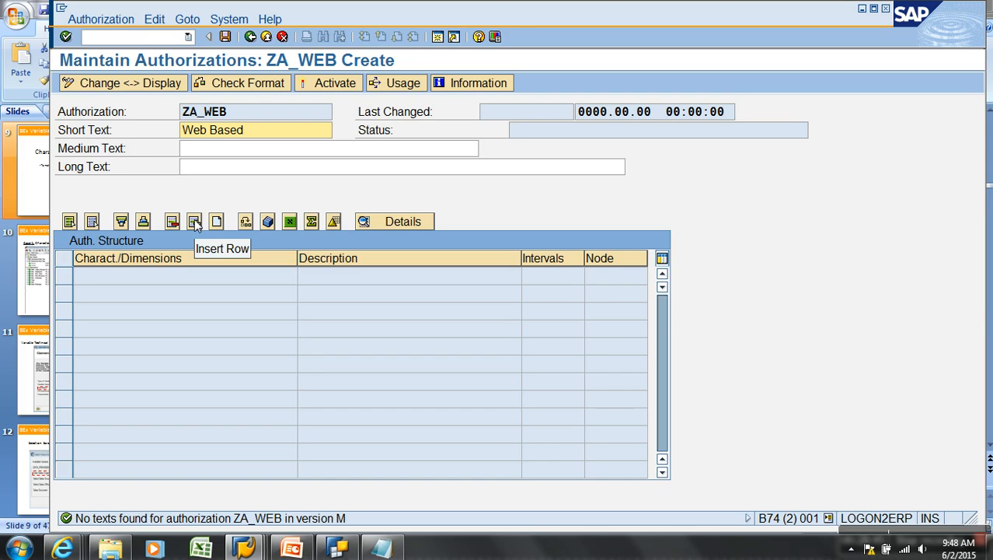
# Add characteristic YSLSCODE to row one of the structure and open its value restrictions
pyautogui.click(151, 277)
pyautogui.press('Tab')
pyautogui.click(194, 222)
pyautogui.click(199, 280)
pyautogui.write('y')
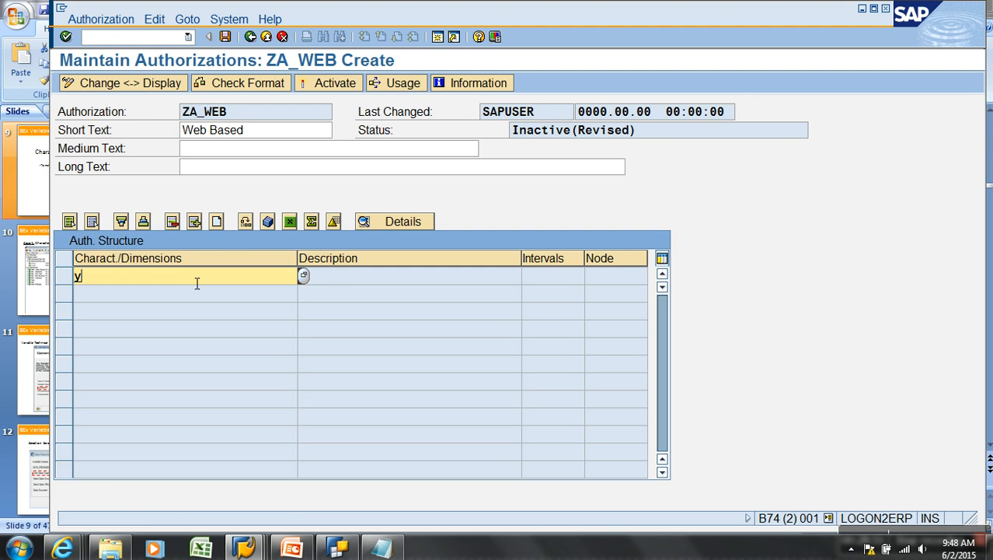
pyautogui.write('slscode')
pyautogui.press('Return')
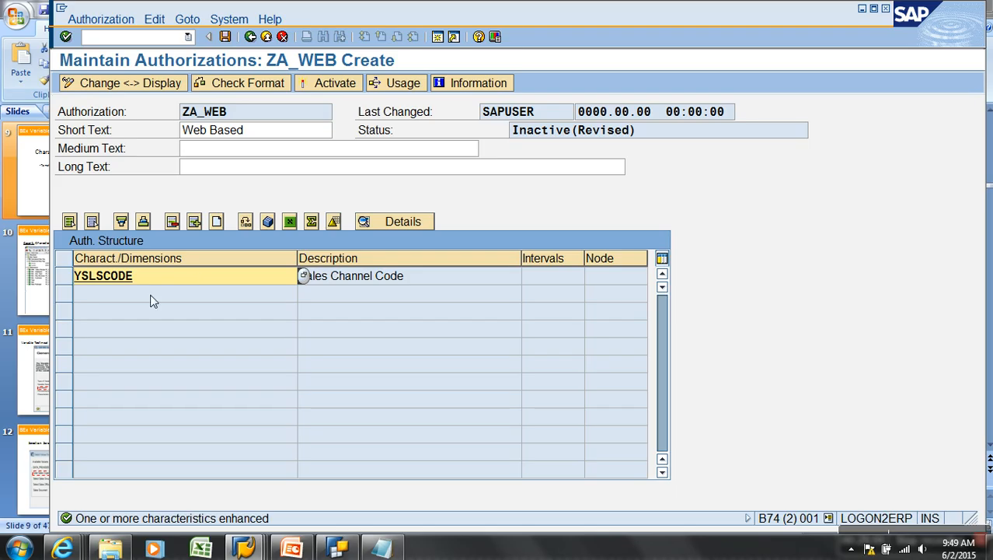
pyautogui.doubleClick(119, 278)
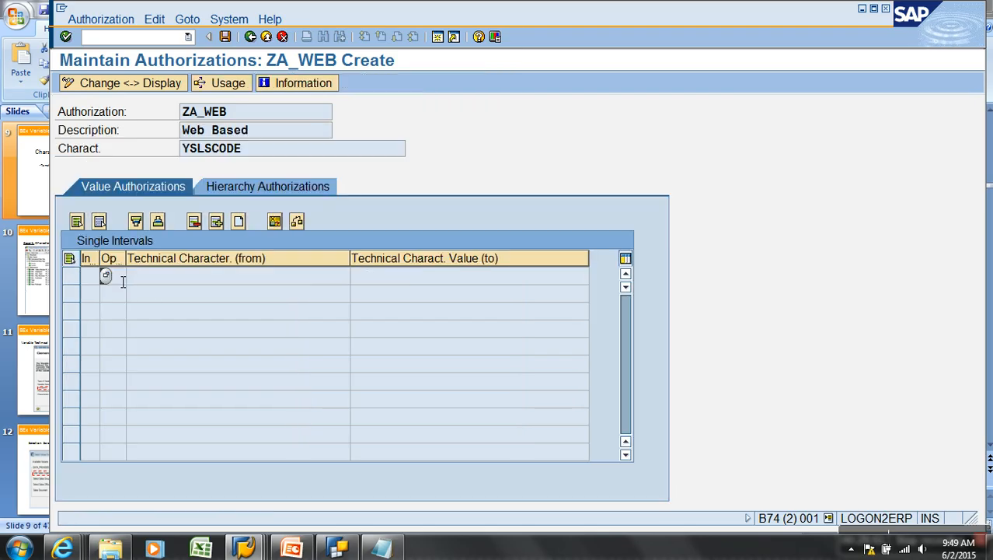
# Reopen YSLSCODE's single value restrictions and start a row with sign I and operator EQ
pyautogui.click(252, 36)
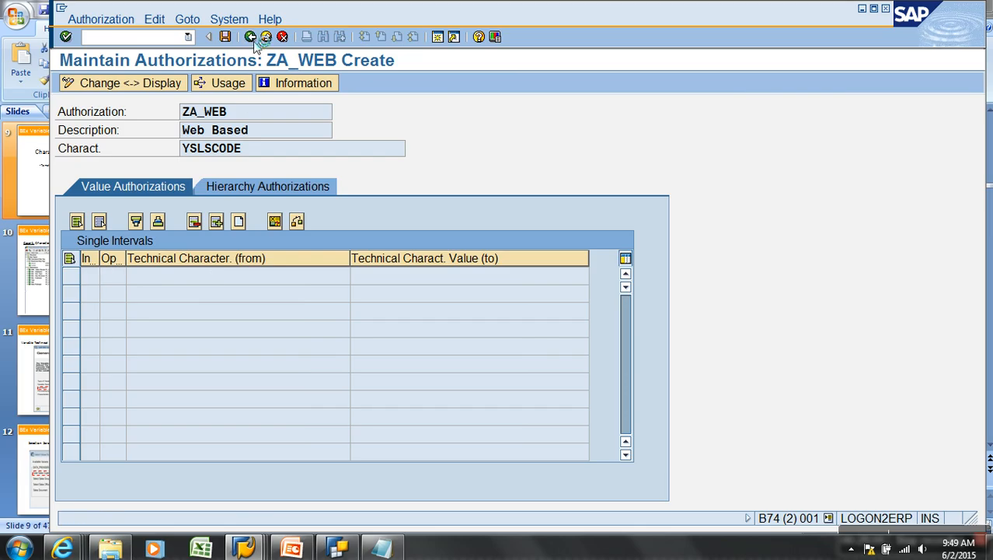
pyautogui.doubleClick(118, 278)
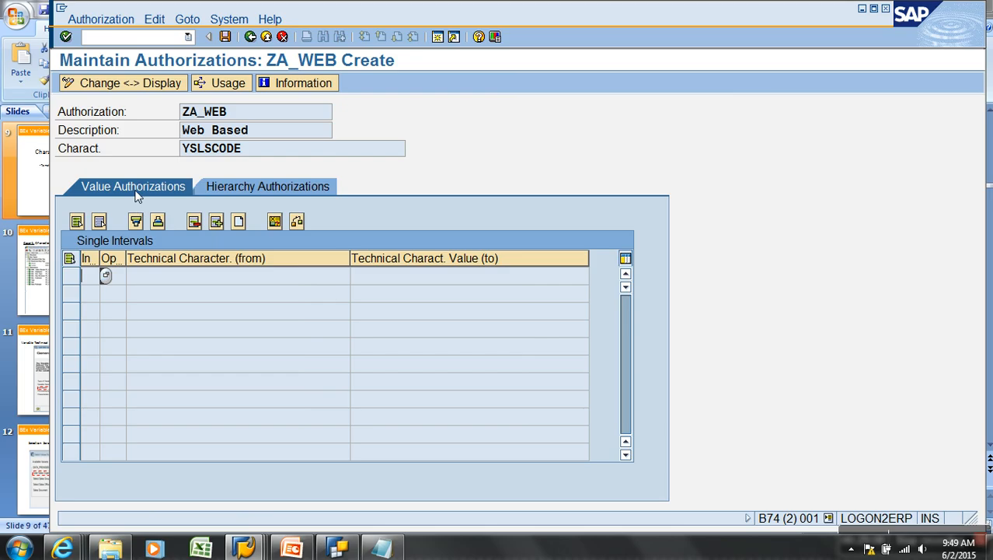
pyautogui.click(268, 189)
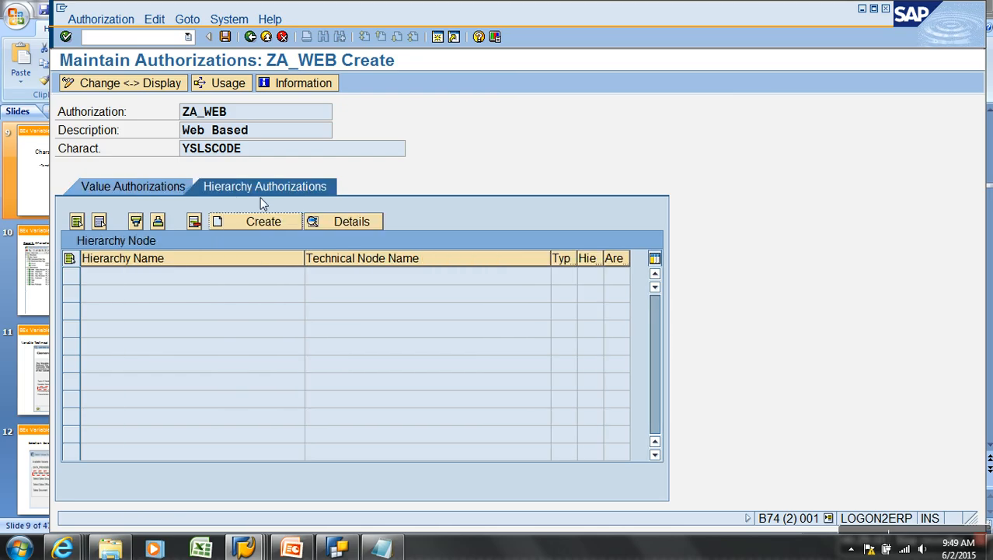
pyautogui.click(143, 186)
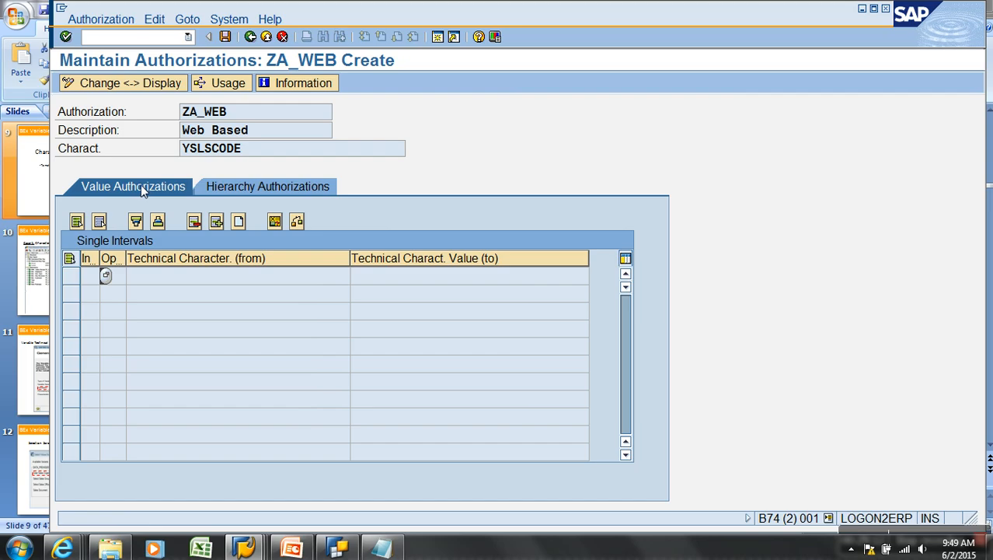
pyautogui.click(216, 222)
pyautogui.write('I')
pyautogui.click(133, 277)
pyautogui.doubleClick(86, 105)
# Set the YSLSCODE value to Web, save ZA_WEB, and add a new structure row
pyautogui.click(356, 276)
pyautogui.click(145, 91)
pyautogui.click(136, 107)
pyautogui.doubleClick(139, 91)
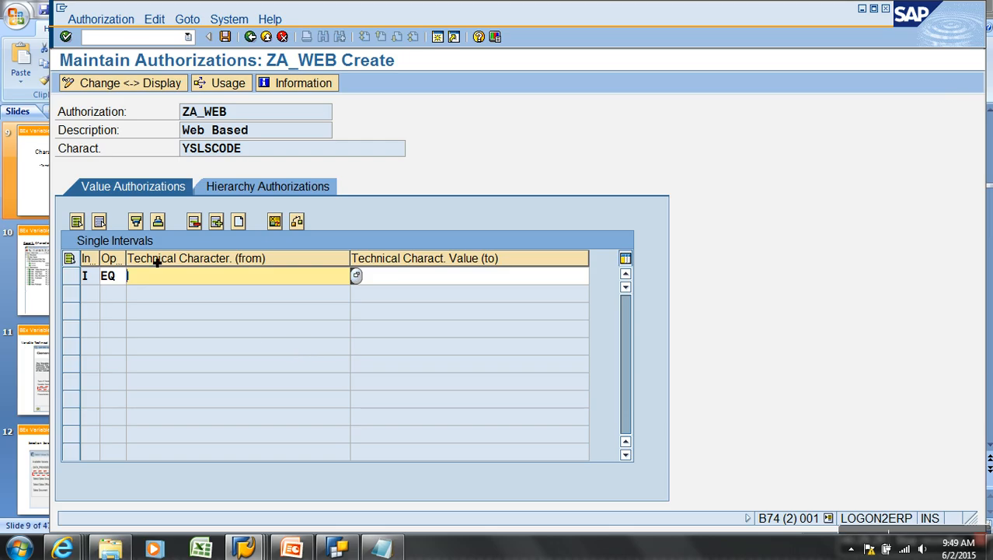
pyautogui.click(225, 38)
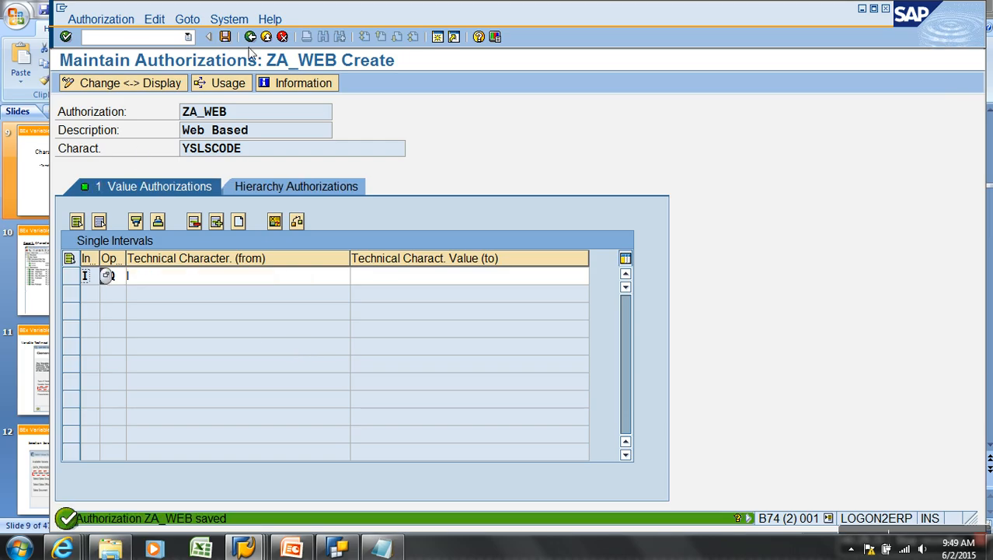
pyautogui.click(251, 36)
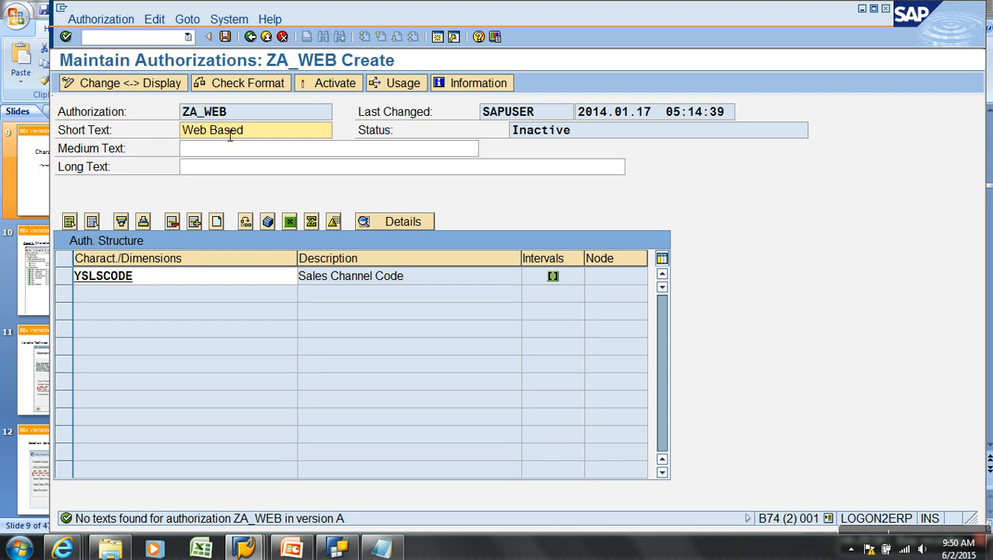
pyautogui.click(194, 222)
# Search characteristics with 0T* and add 0TCAIPROV to the authorization structure
pyautogui.click(163, 300)
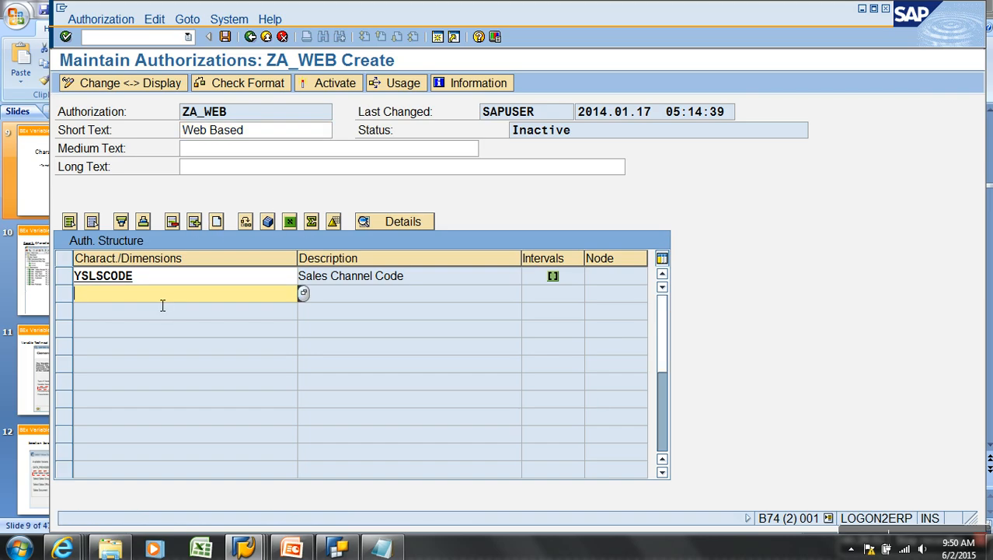
pyautogui.press('BackSpace')
pyautogui.write('0tctin*')
pyautogui.press('Return')
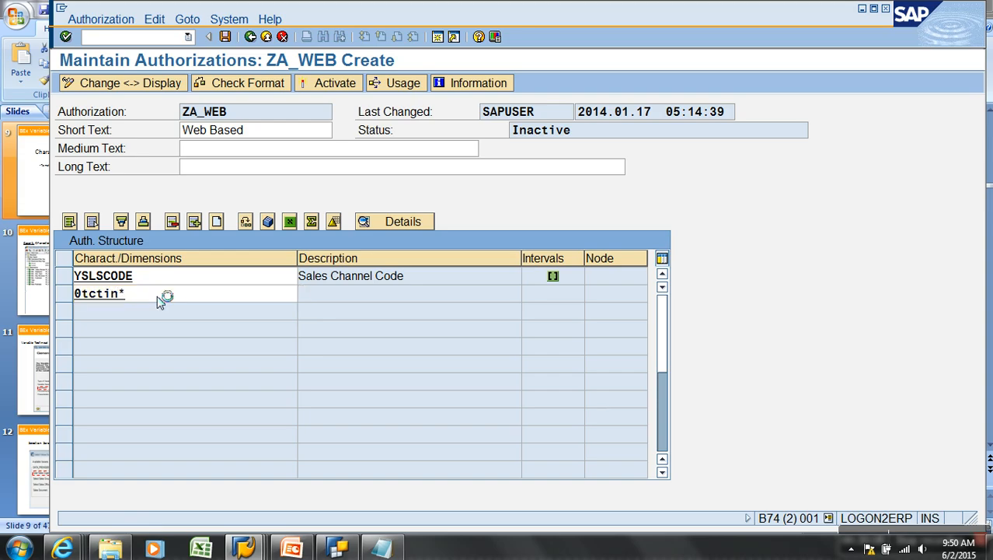
pyautogui.click(161, 296)
pyautogui.press('BackSpace')
pyautogui.press('BackSpace')
pyautogui.press('BackSpace')
pyautogui.press('BackSpace')
pyautogui.press('BackSpace')
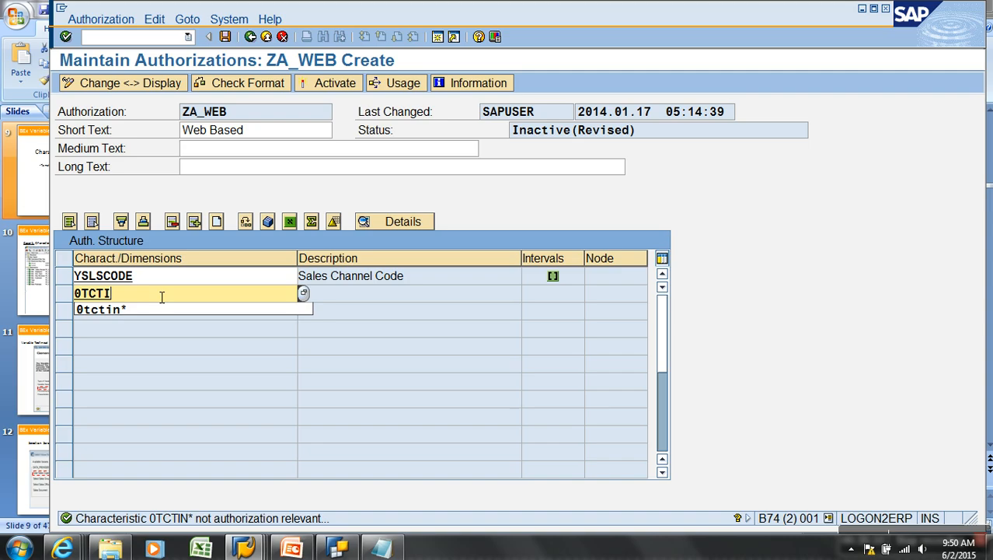
pyautogui.write('*')
pyautogui.press('Return')
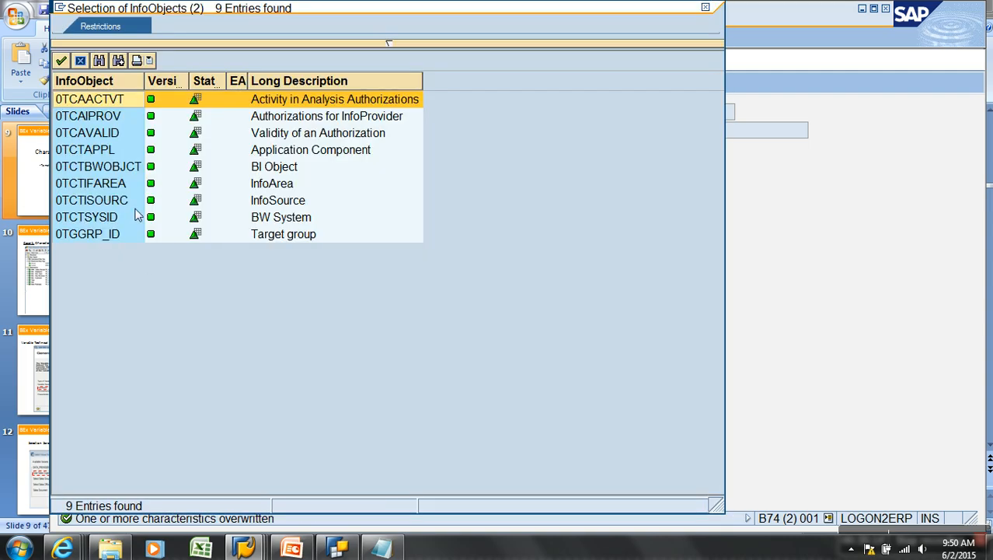
pyautogui.click(111, 118)
pyautogui.doubleClick(111, 118)
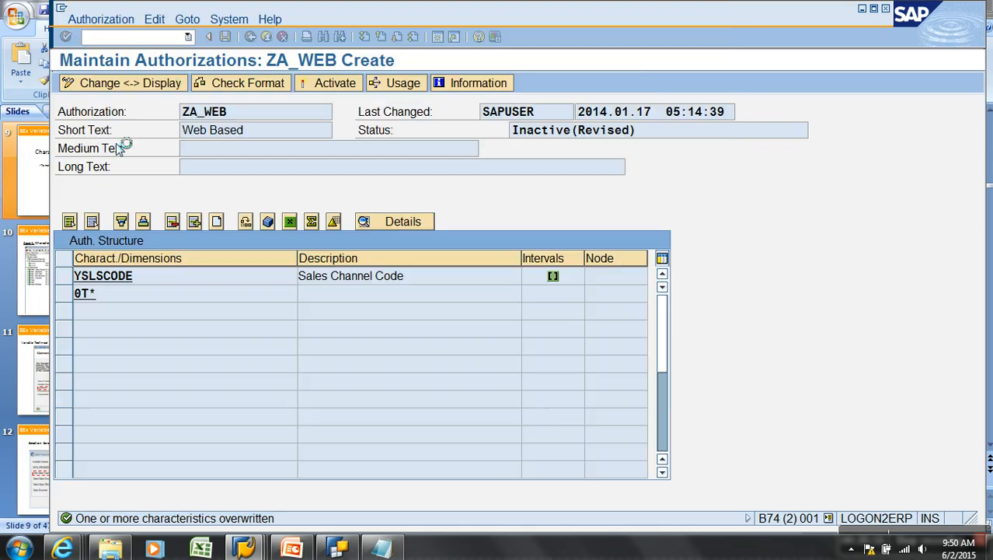
# Open 0TCAIPROV's value restrictions and start a new interval row
pyautogui.click(132, 301)
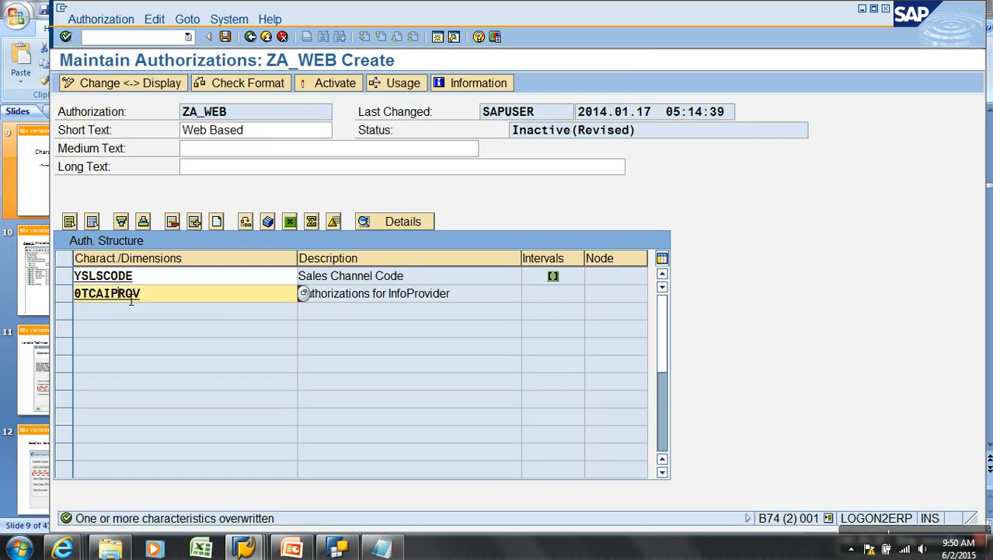
pyautogui.doubleClick(128, 298)
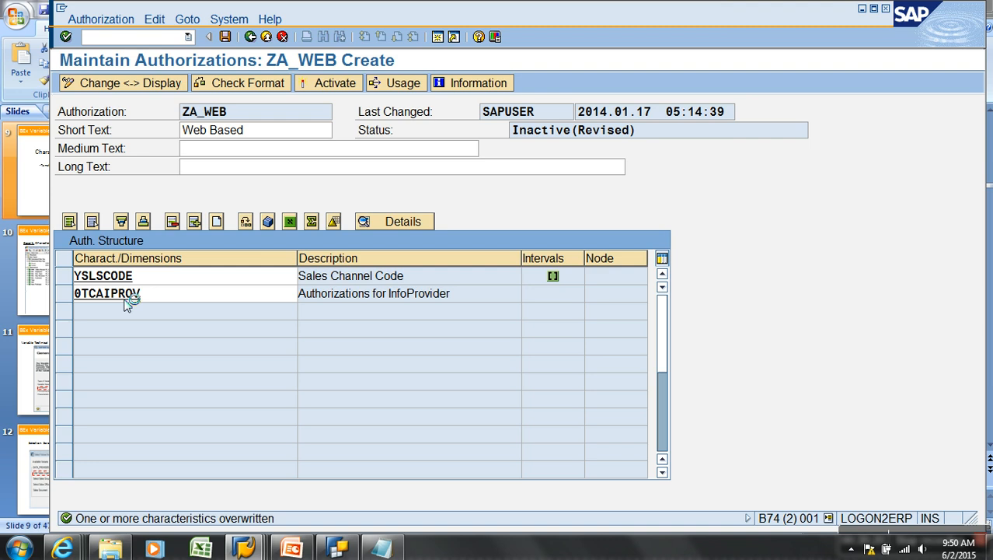
pyautogui.click(134, 278)
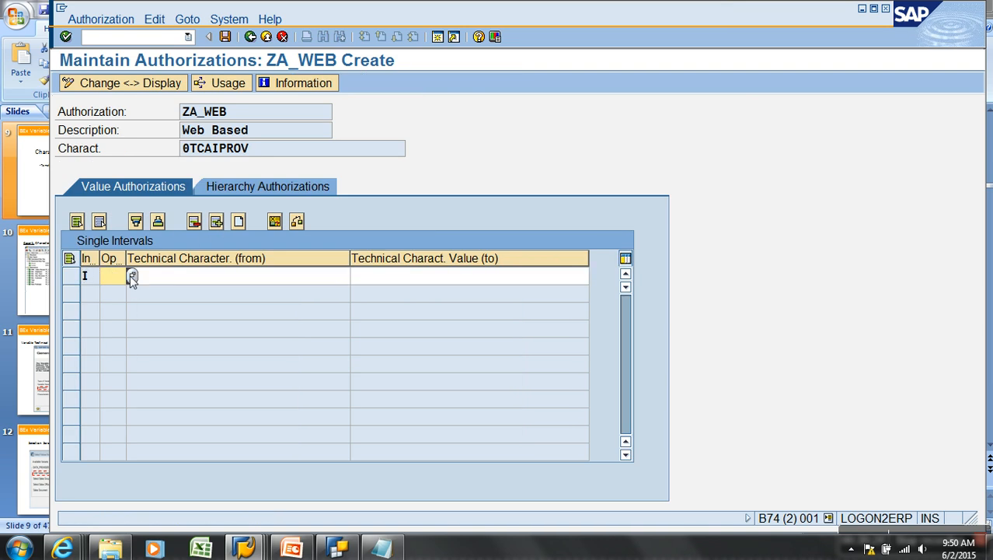
# Restrict 0TCAIPROV to EQ ZAW_S01, save ZA_WEB, and return to the characteristics overview
pyautogui.press('F4')
pyautogui.doubleClick(76, 103)
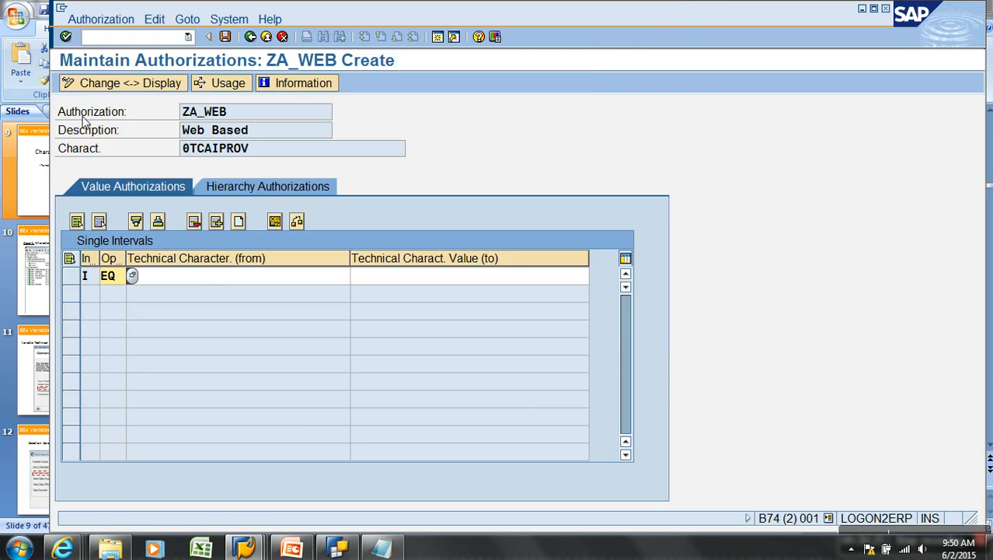
pyautogui.click(201, 287)
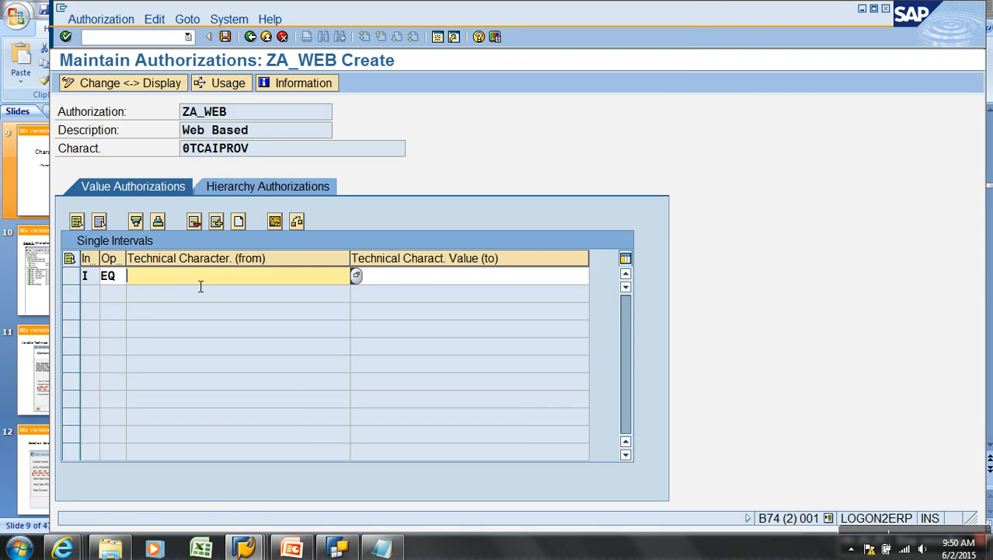
pyautogui.click(339, 548)
pyautogui.click(119, 169)
pyautogui.write('ZAW_S01')
pyautogui.press('Return')
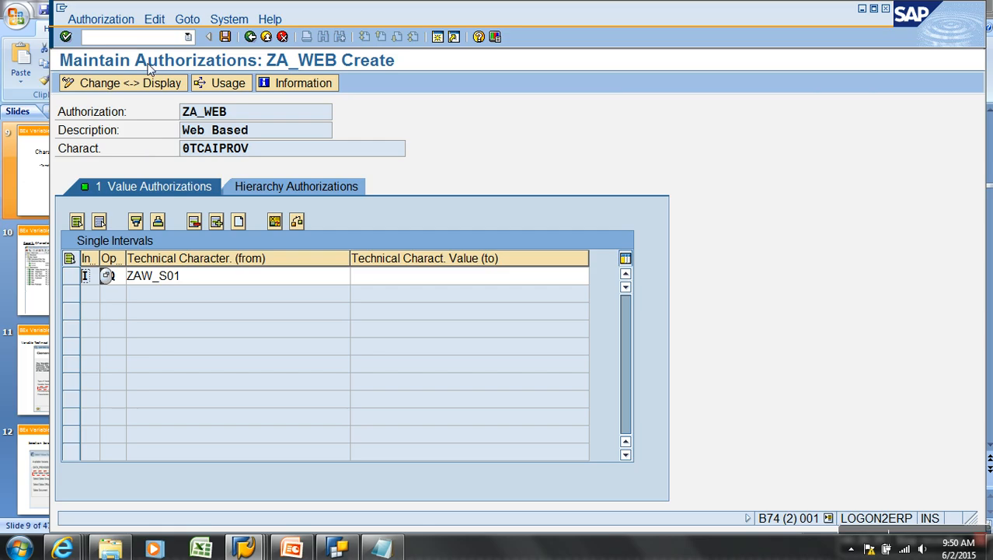
pyautogui.click(225, 36)
pyautogui.click(250, 37)
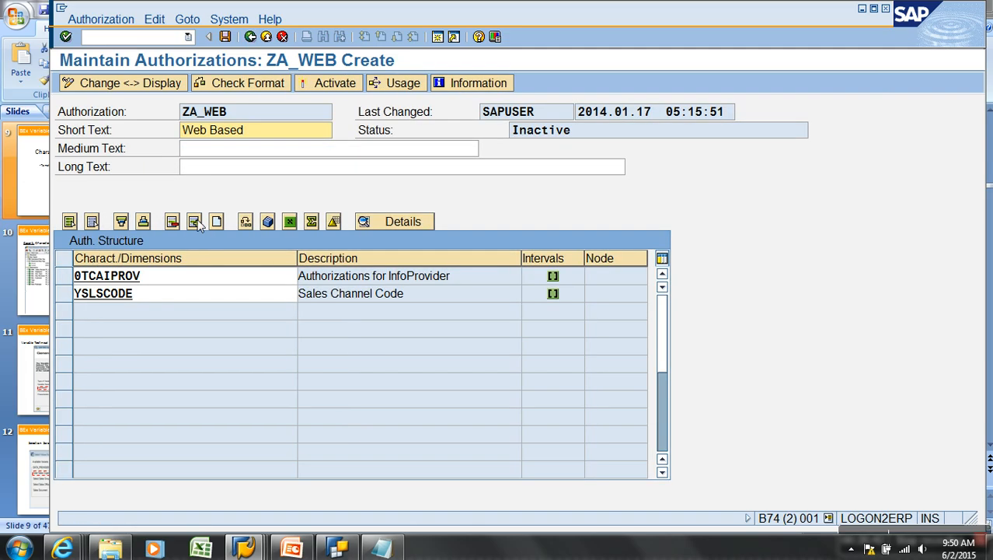
# Add 0TCAVALID (Validity of an Authorization) from a 0T* search and open its value restrictions
pyautogui.click(185, 310)
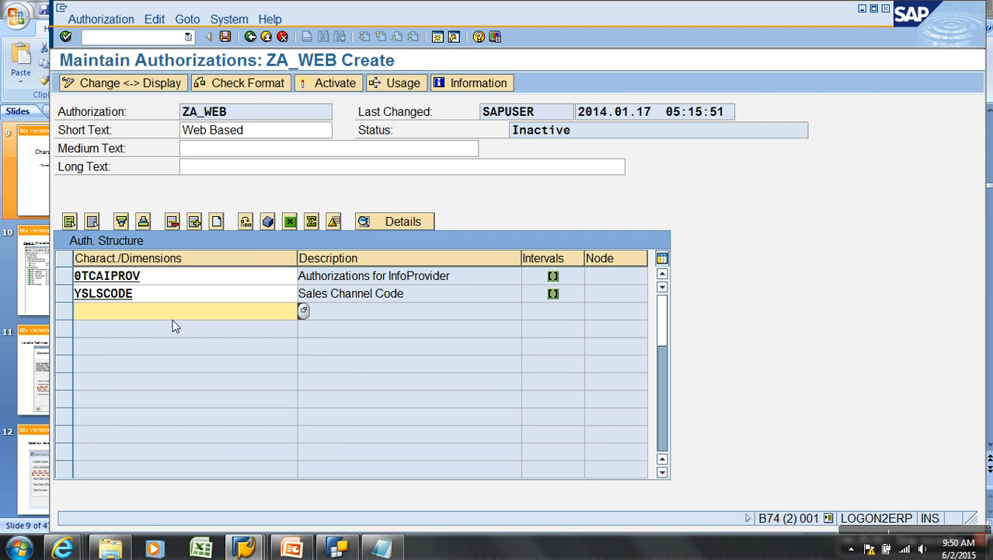
pyautogui.write('0T')
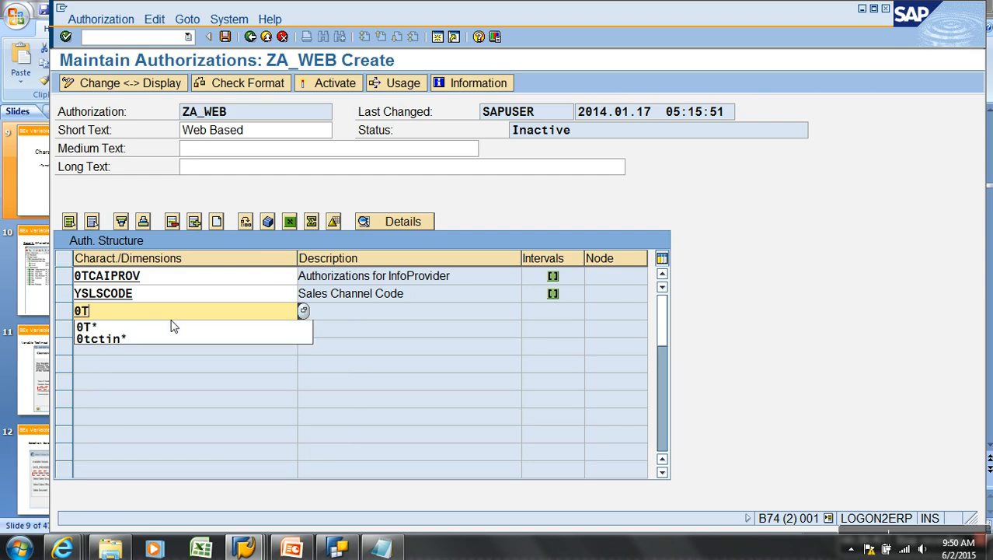
pyautogui.click(170, 327)
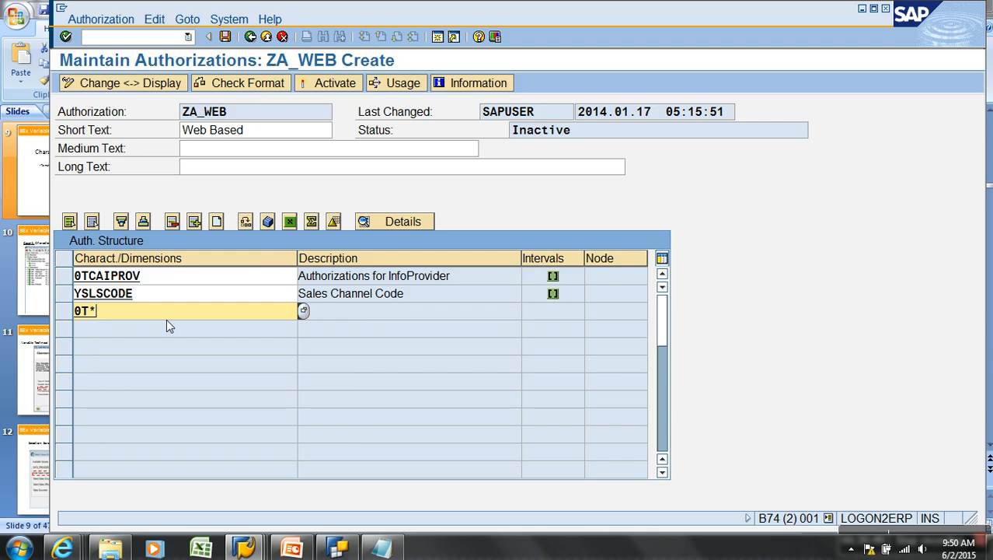
pyautogui.press('Return')
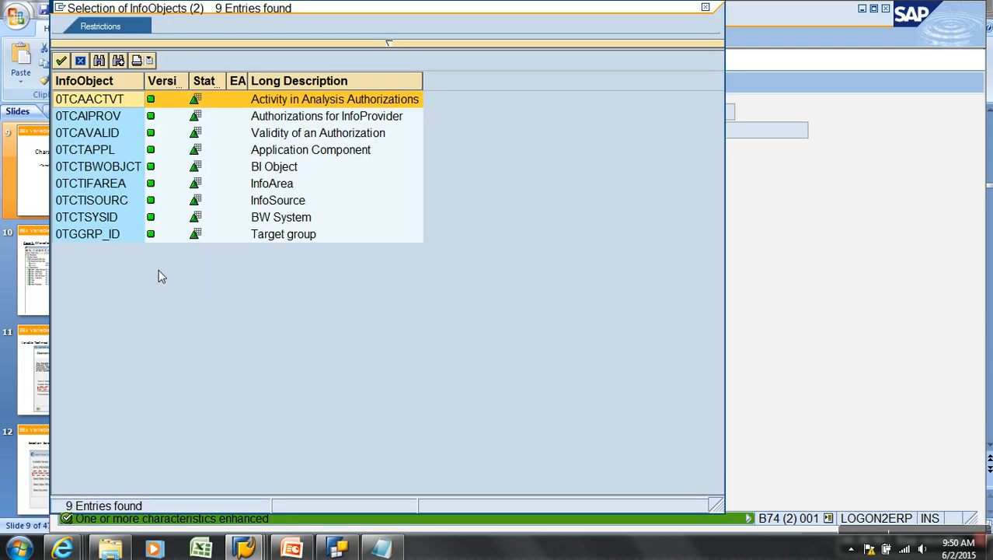
pyautogui.doubleClick(114, 138)
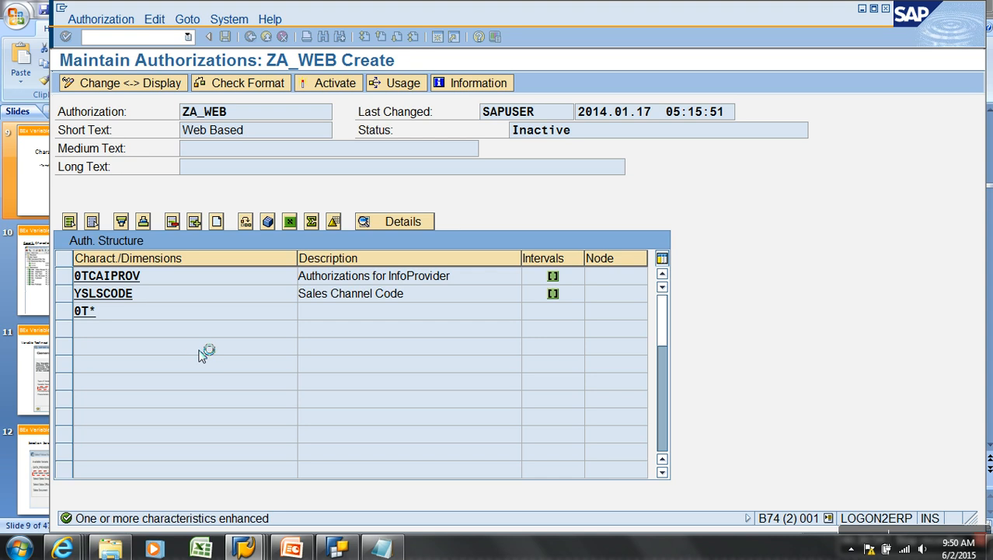
pyautogui.doubleClick(130, 312)
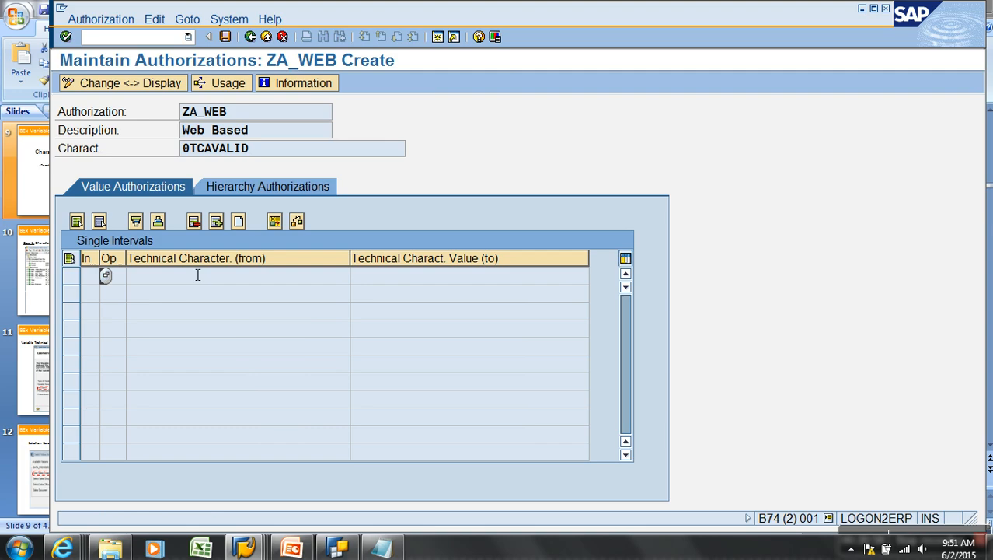
# Set 0TCAVALID to I GE 2014.01.17, save ZA_WEB, and return to the overview
pyautogui.click(105, 278)
pyautogui.click(105, 275)
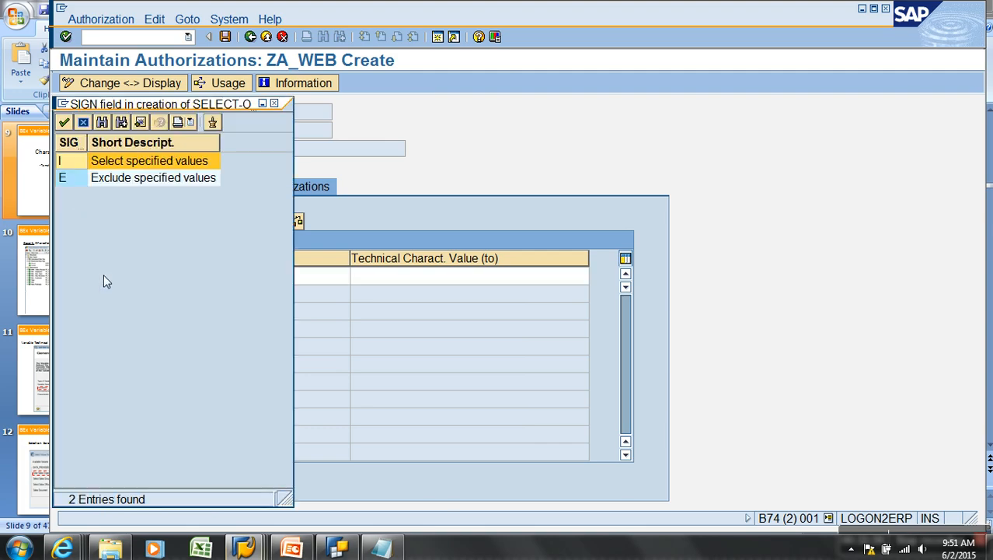
pyautogui.doubleClick(68, 169)
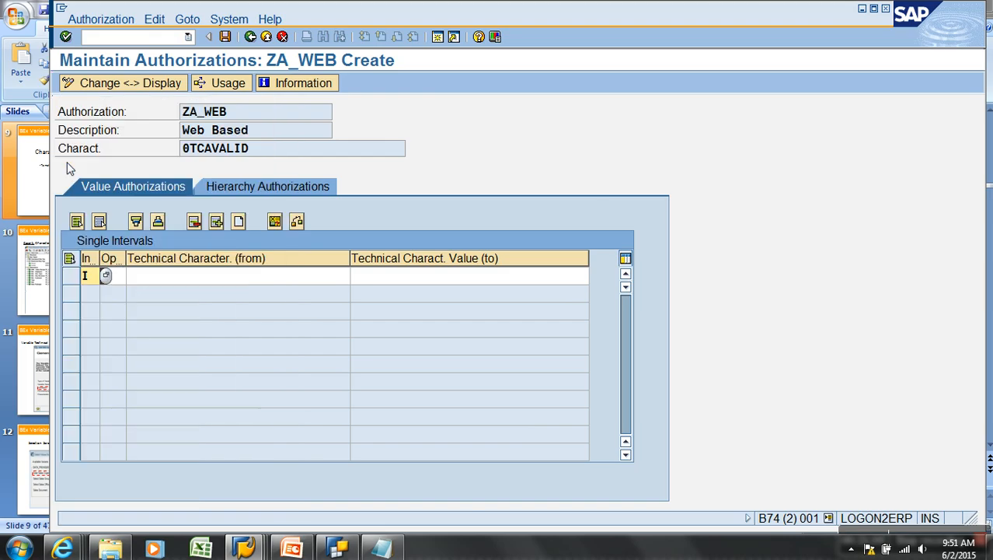
pyautogui.click(121, 276)
pyautogui.click(132, 278)
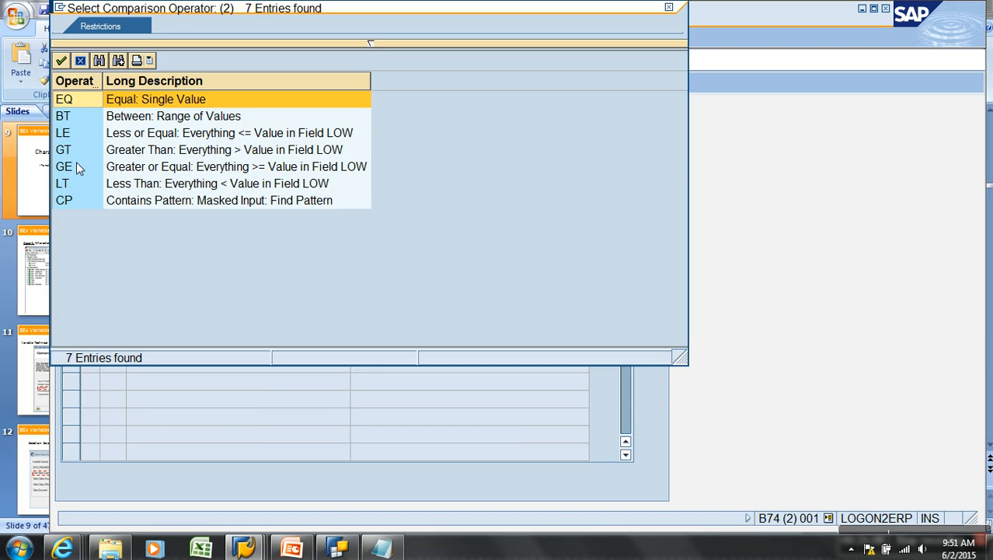
pyautogui.doubleClick(67, 167)
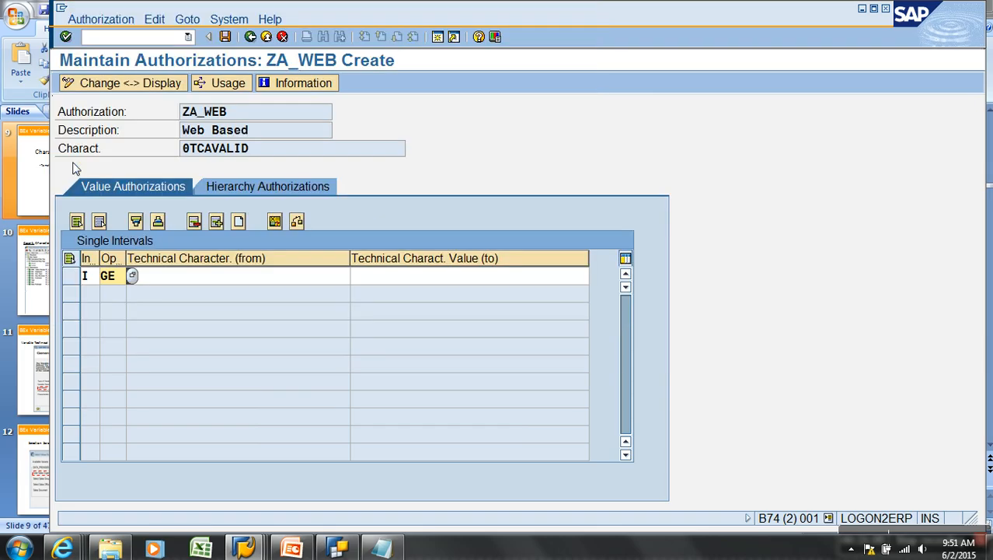
pyautogui.click(255, 281)
pyautogui.click(355, 277)
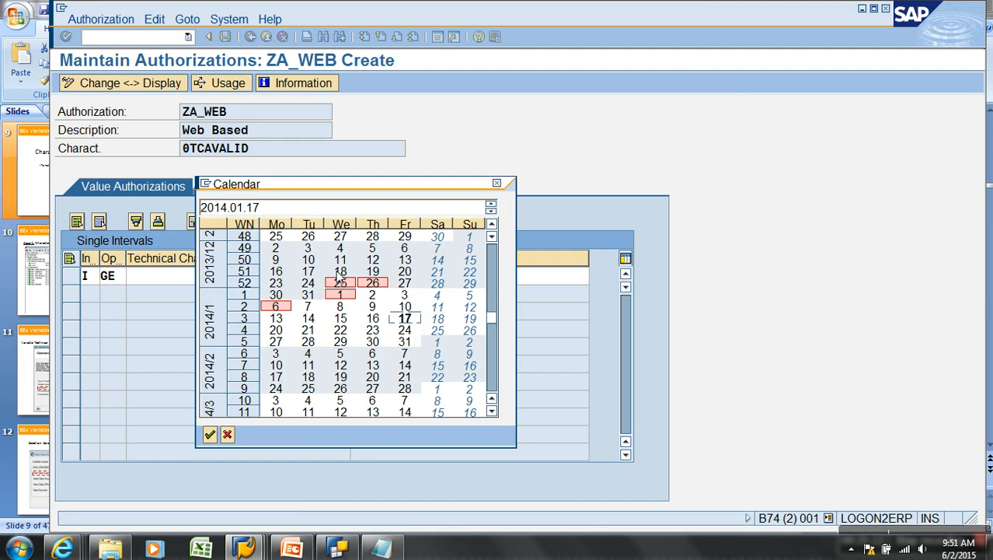
pyautogui.doubleClick(410, 320)
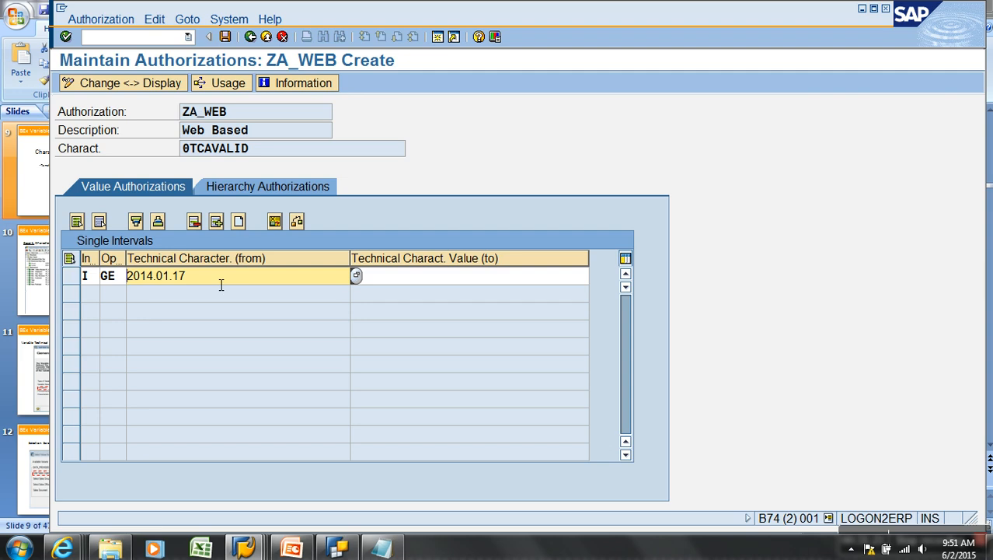
pyautogui.click(395, 279)
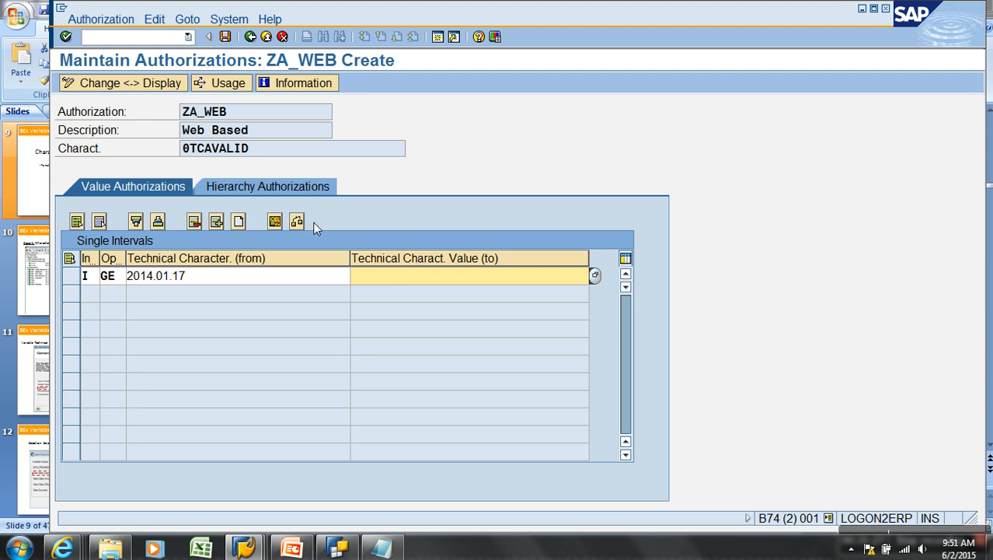
pyautogui.click(224, 36)
pyautogui.click(250, 36)
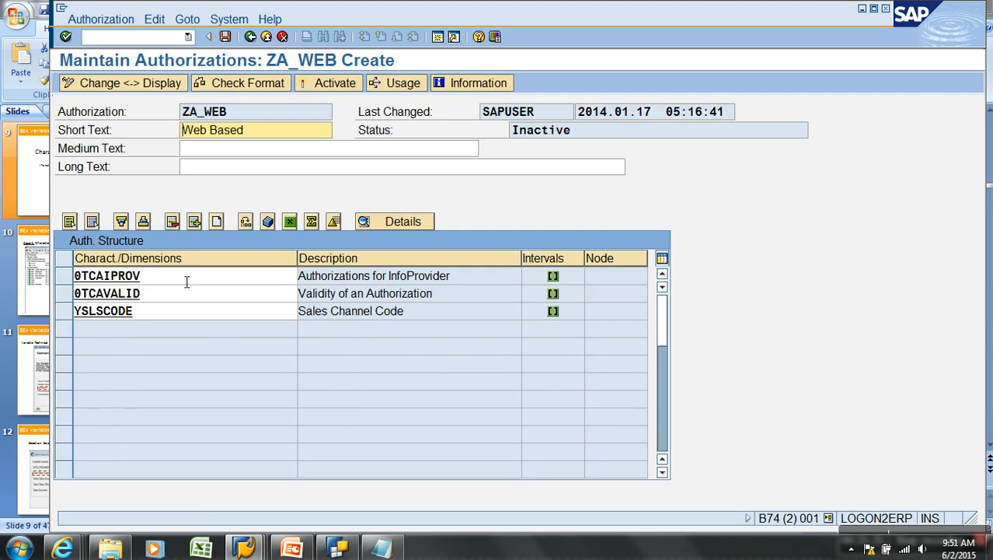
# Add 0TCAACTVT (Activity in Analysis Authorizations) as the fourth characteristic and open its value restrictions
pyautogui.click(160, 310)
pyautogui.click(165, 296)
pyautogui.press('Up')
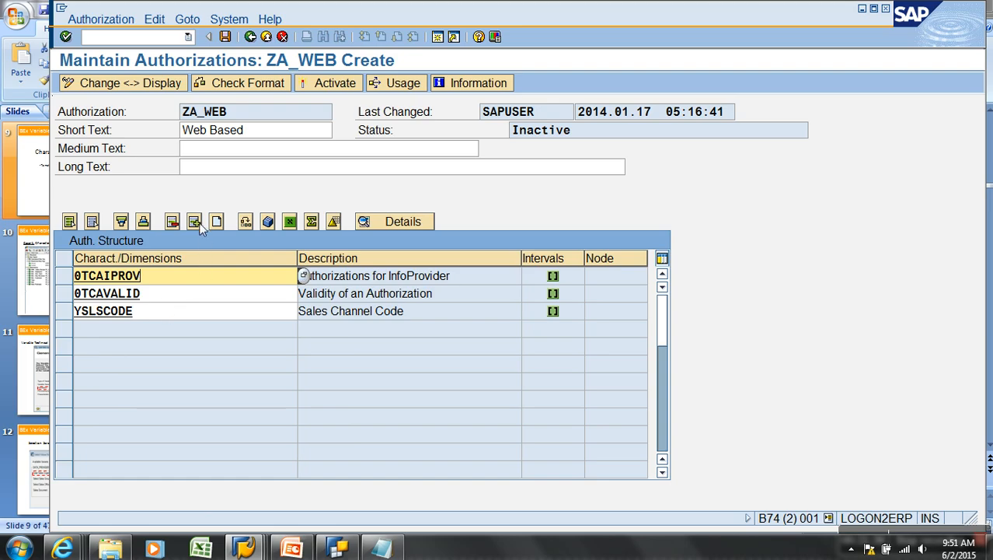
pyautogui.click(204, 327)
pyautogui.click(161, 335)
pyautogui.write('0')
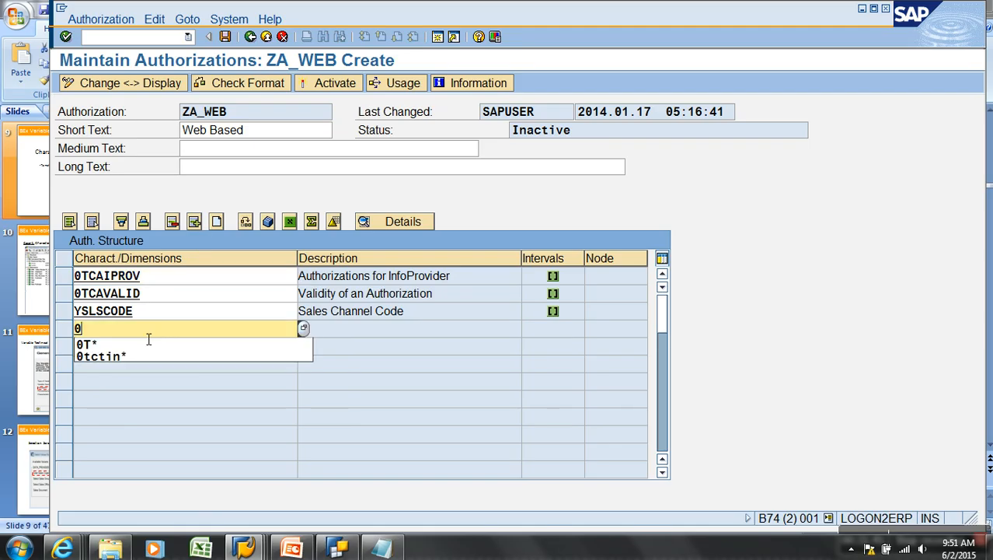
pyautogui.click(163, 342)
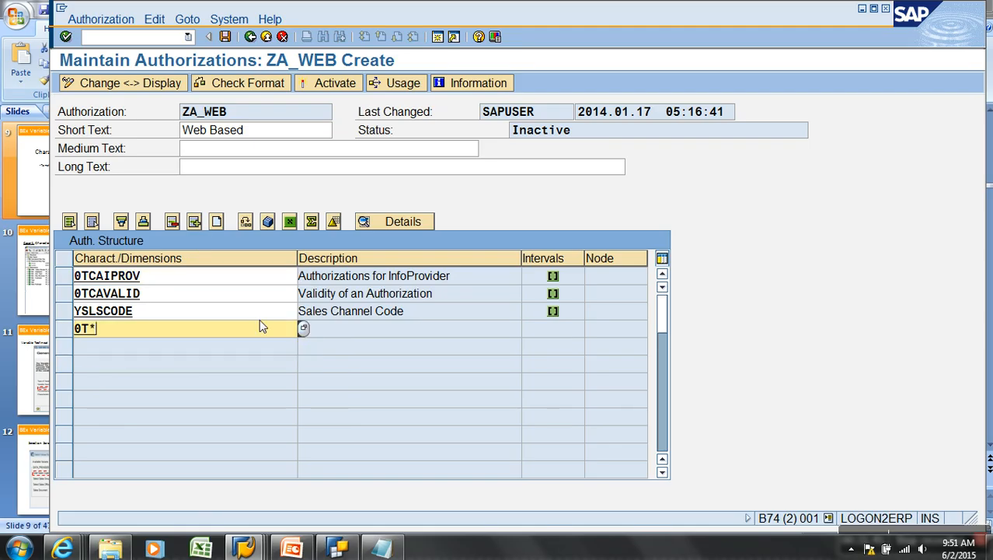
pyautogui.click(303, 329)
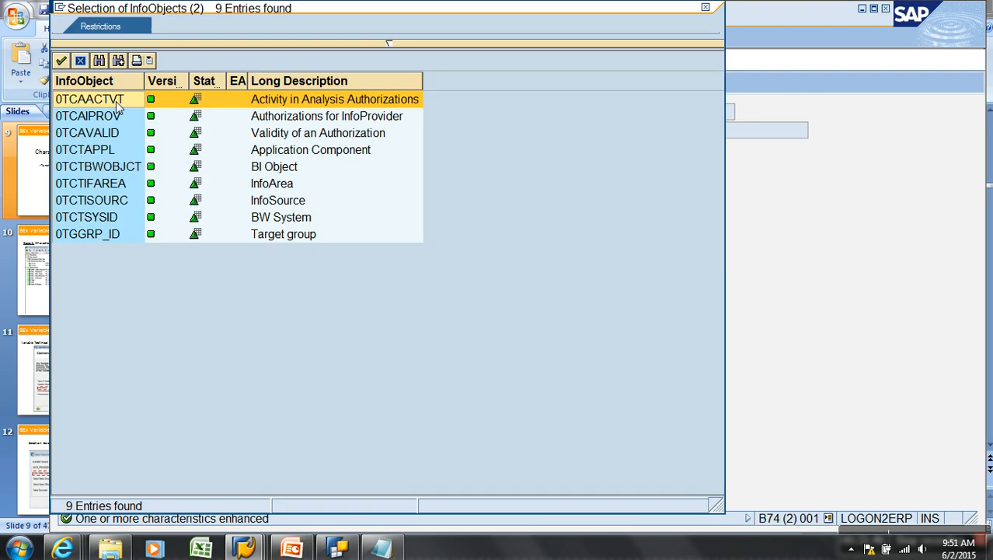
pyautogui.doubleClick(117, 107)
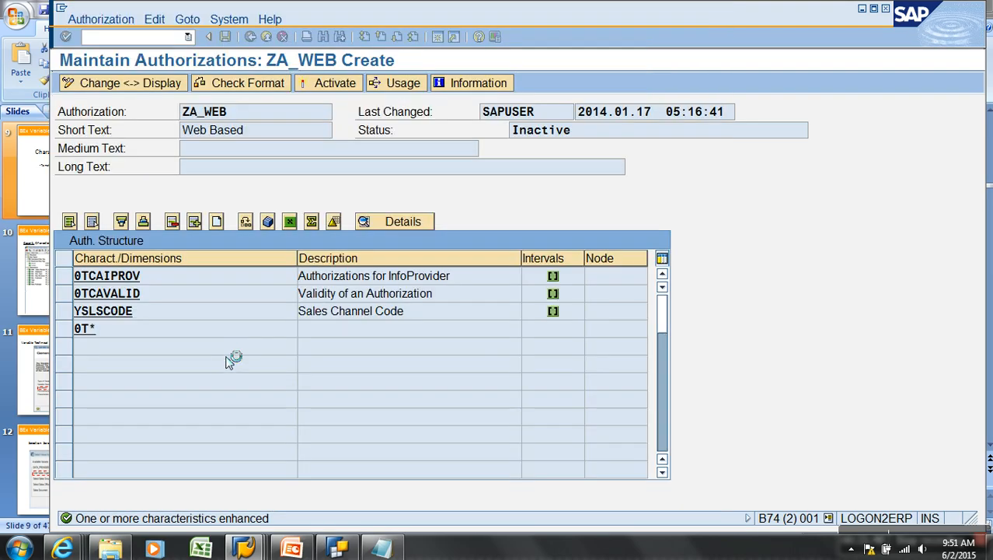
pyautogui.click(121, 331)
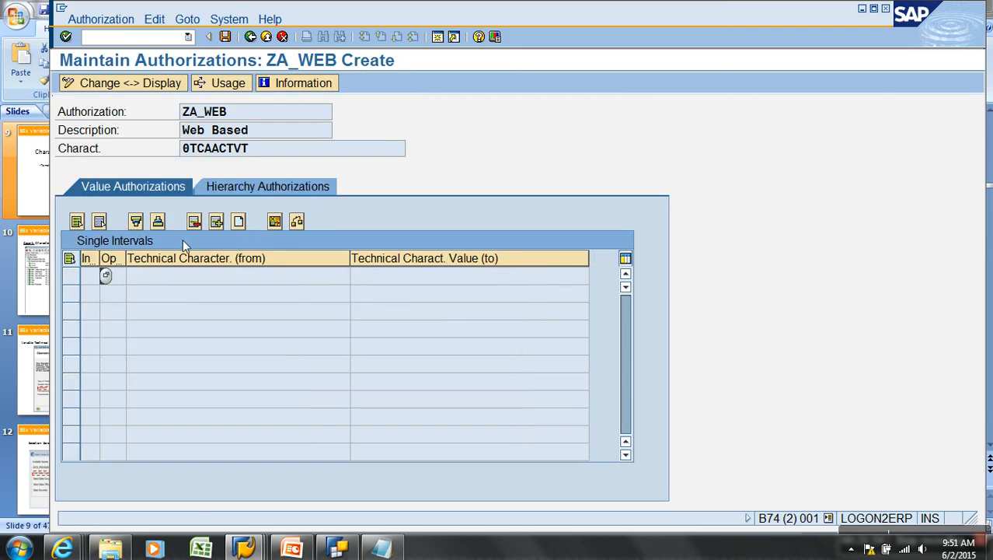
# Add an EQ row allowing activity 02 (Change) for 0TCAACTVT
pyautogui.click(113, 278)
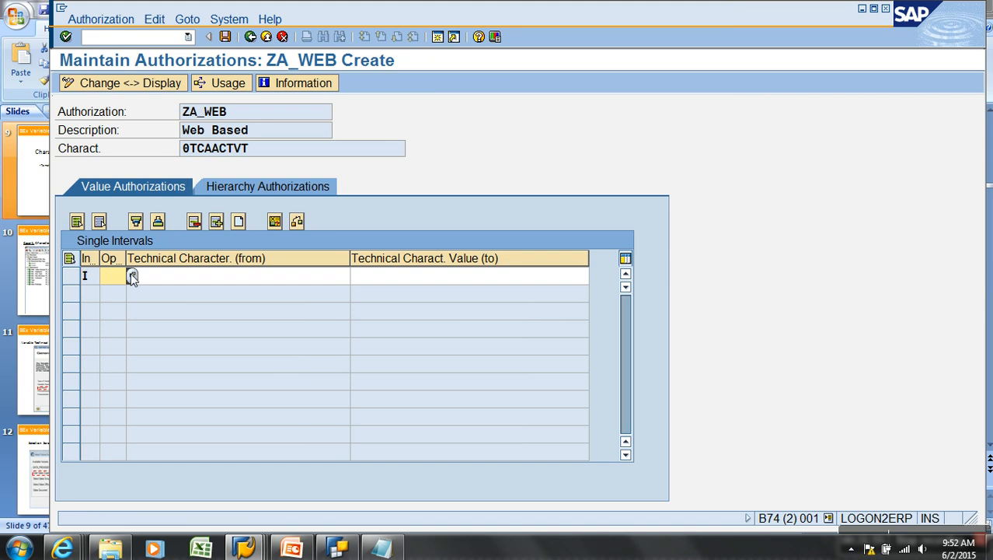
pyautogui.click(132, 277)
pyautogui.doubleClick(84, 99)
pyautogui.click(303, 278)
pyautogui.click(350, 276)
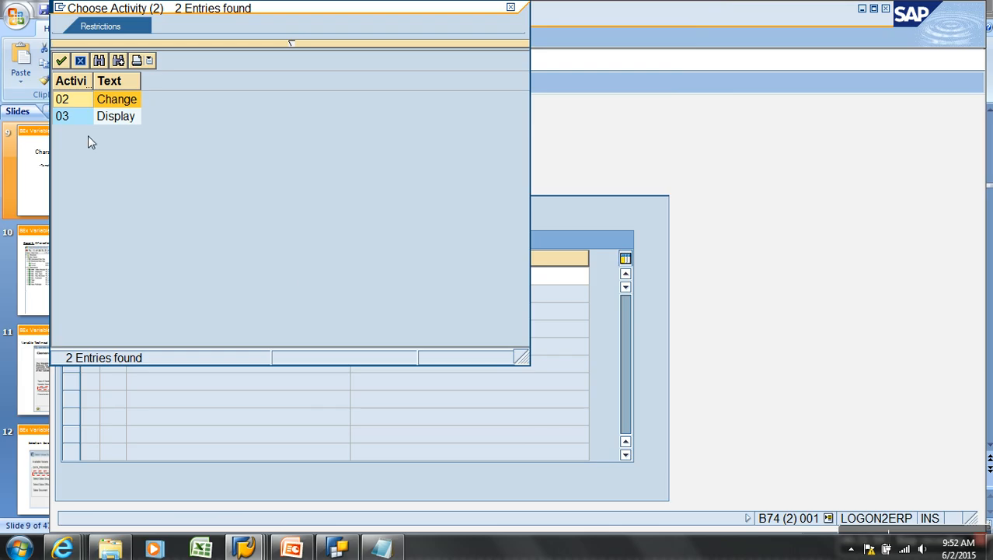
pyautogui.doubleClick(75, 103)
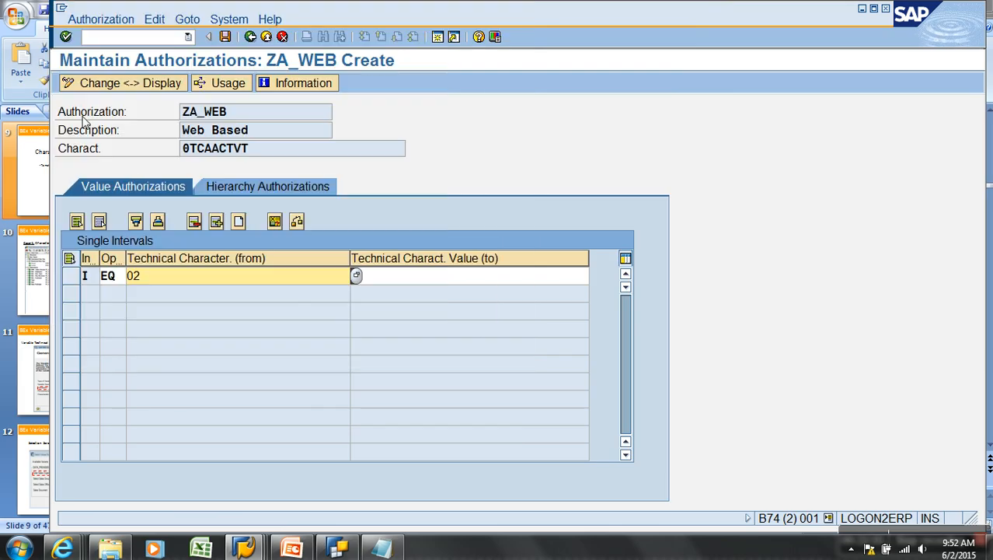
# Add a second EQ row allowing activity 03
pyautogui.click(216, 223)
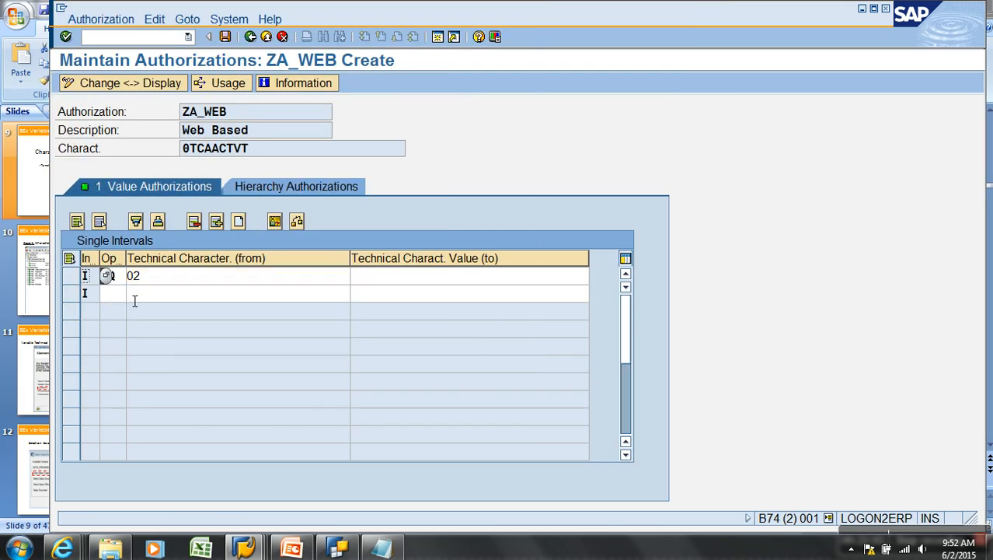
pyautogui.click(128, 293)
pyautogui.click(130, 292)
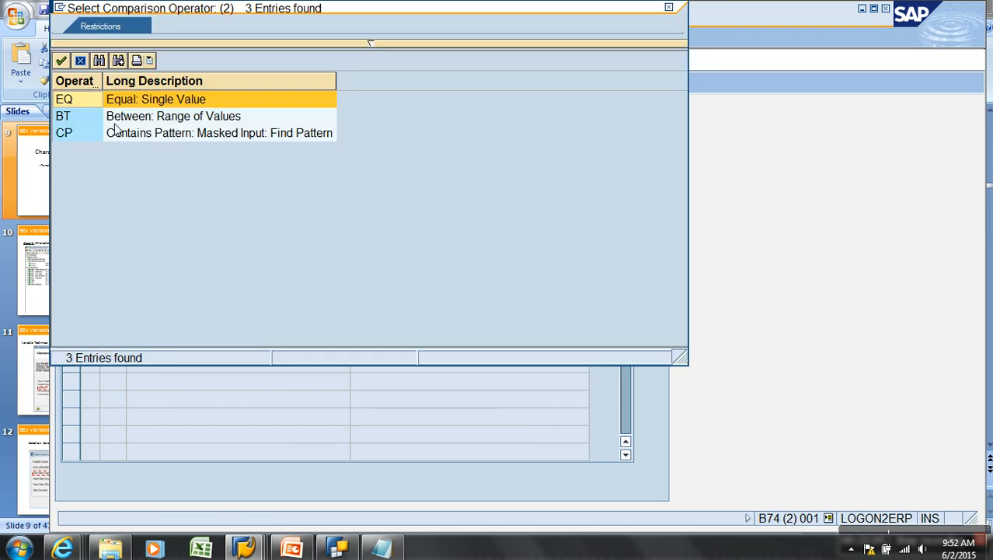
pyautogui.doubleClick(88, 113)
pyautogui.click(303, 300)
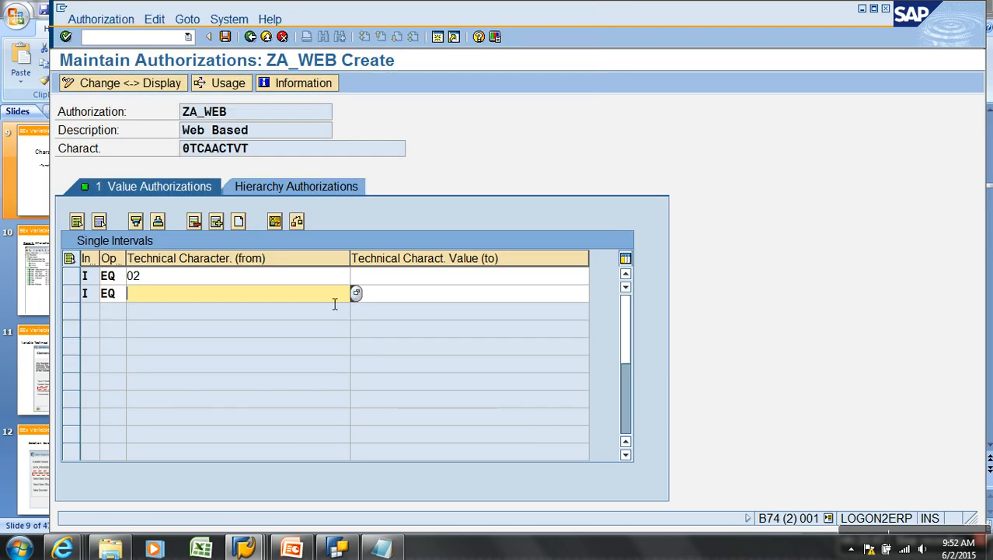
pyautogui.click(356, 293)
pyautogui.doubleClick(81, 116)
# Insert a third interval row with operator EQ
pyautogui.click(217, 223)
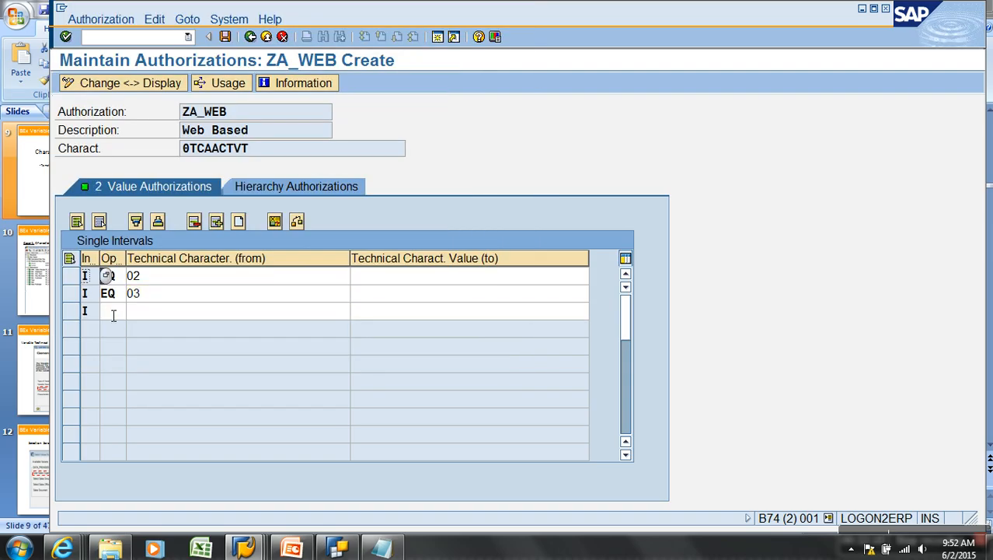
pyautogui.click(130, 310)
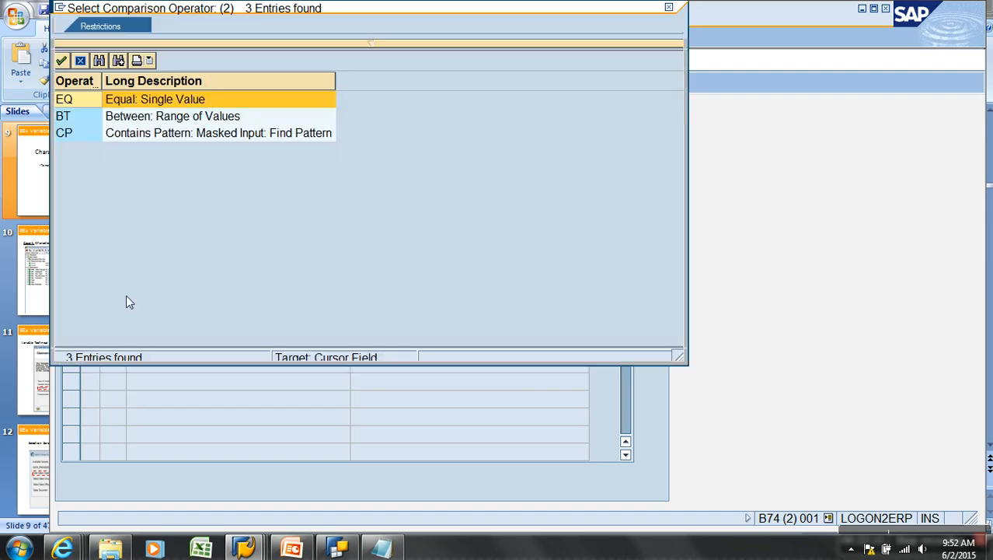
pyautogui.doubleClick(67, 100)
pyautogui.click(179, 303)
# Enter activity 16 in the third row and save ZA_WEB
pyautogui.write('16')
pyautogui.press('Return')
pyautogui.click(225, 37)
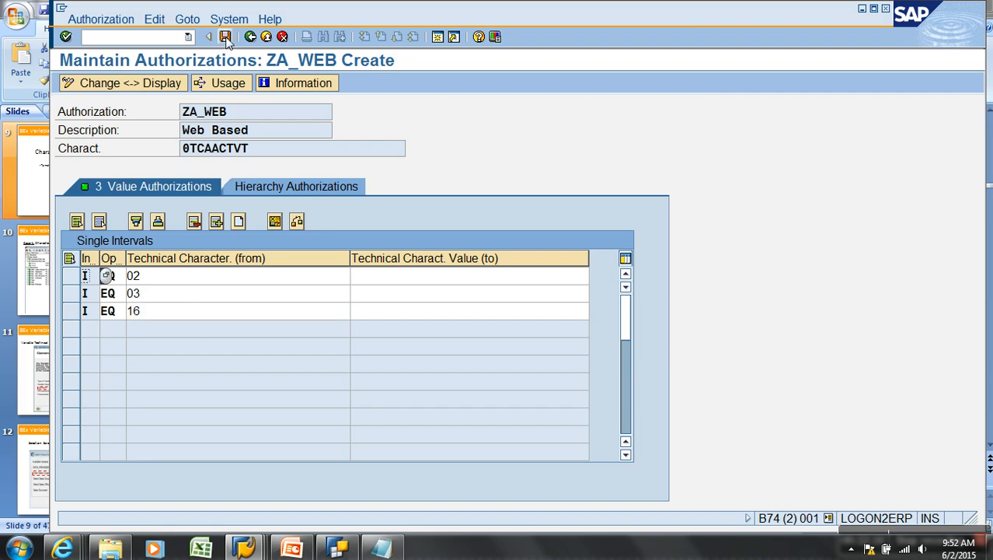
pyautogui.click(252, 39)
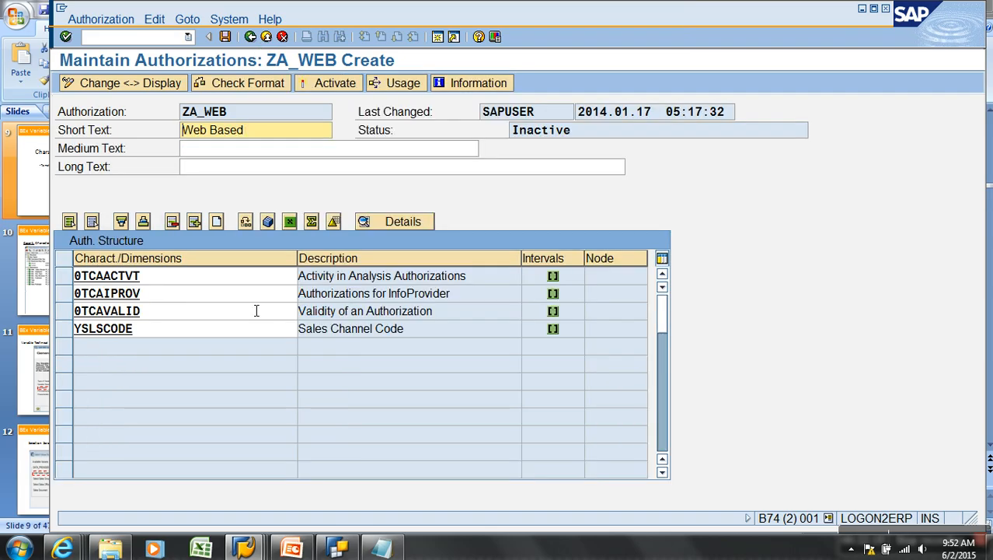
# Activate ZA_WEB so its status becomes Active and Executable
pyautogui.click(330, 85)
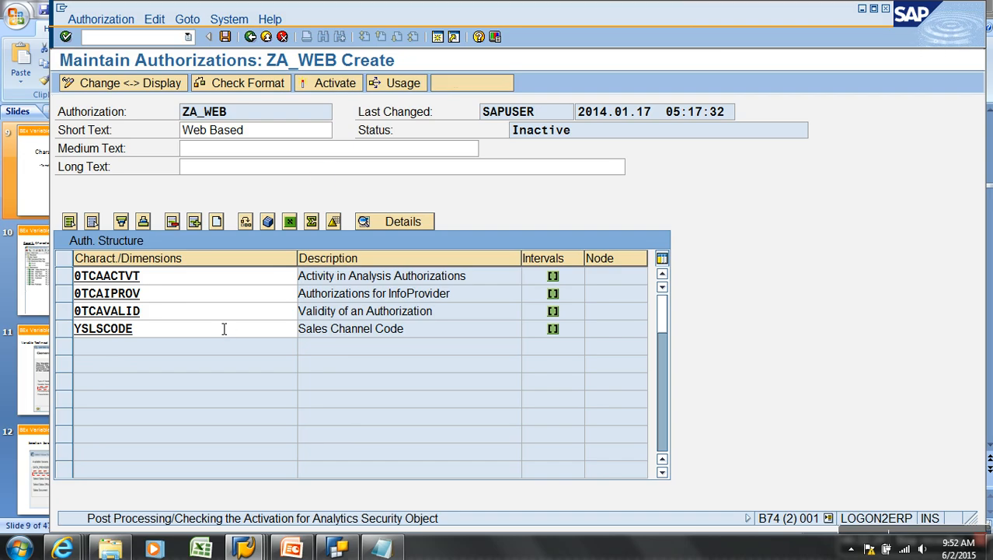
pyautogui.click(243, 115)
pyautogui.moveTo(244, 117); pyautogui.dragTo(169, 114)
pyautogui.click(199, 181)
pyautogui.click(250, 37)
# Copy authorization ZA_WEB to a new authorization named ZA_RETAIL
pyautogui.click(449, 83)
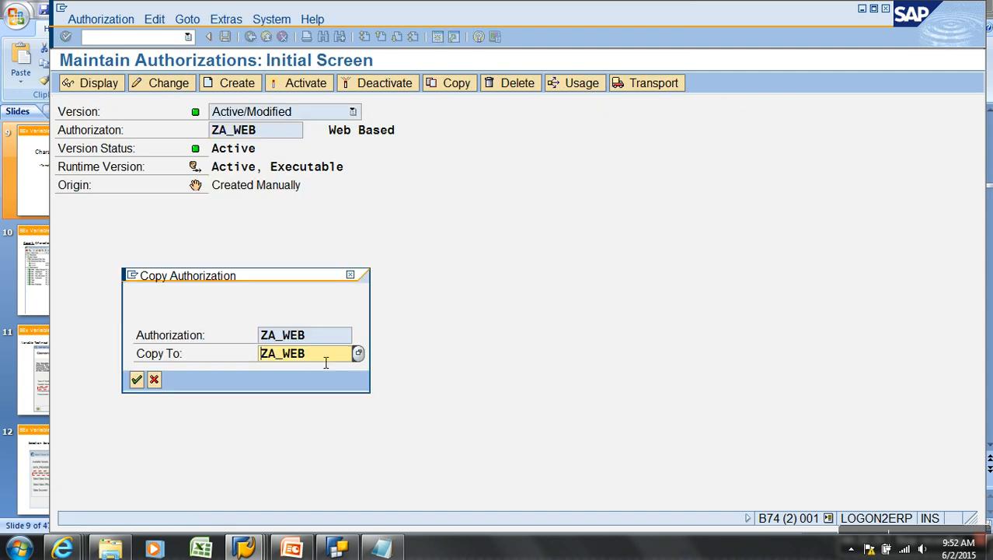
pyautogui.click(325, 354)
pyautogui.press('BackSpace')
pyautogui.press('BackSpace')
pyautogui.write('RETAIL')
pyautogui.press('Return')
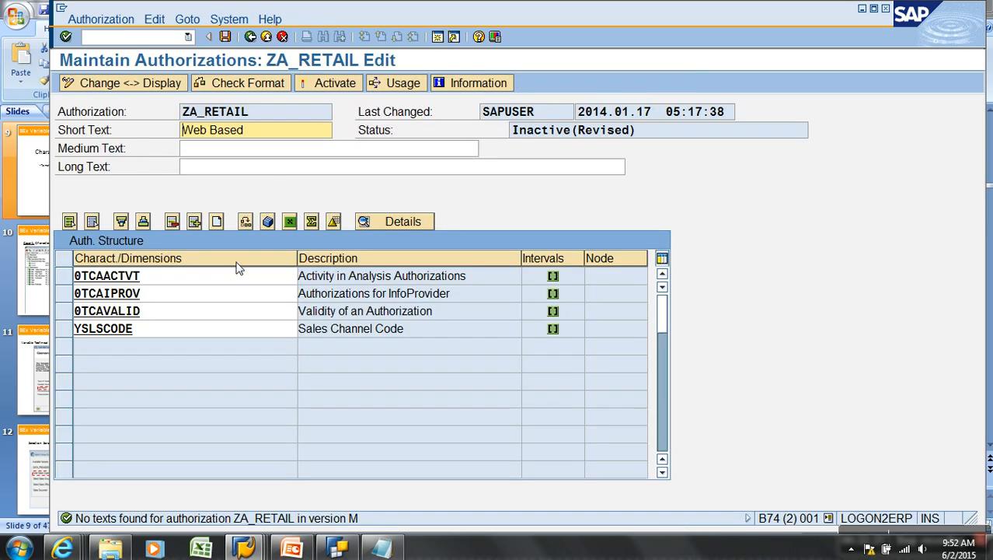
# Restrict ZA_RETAIL's YSLSCODE sales channel to S (Retailer), then save and activate it
pyautogui.click(127, 328)
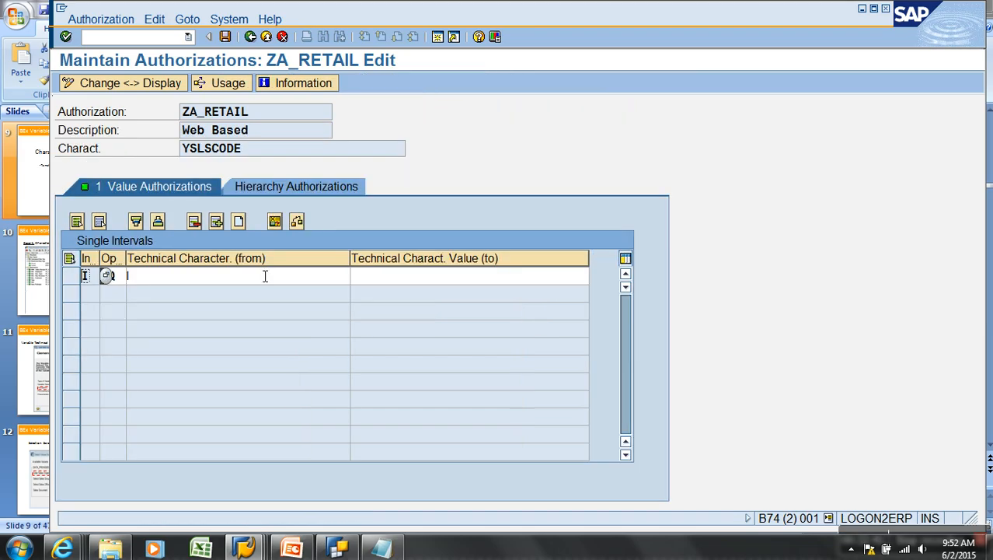
pyautogui.click(356, 275)
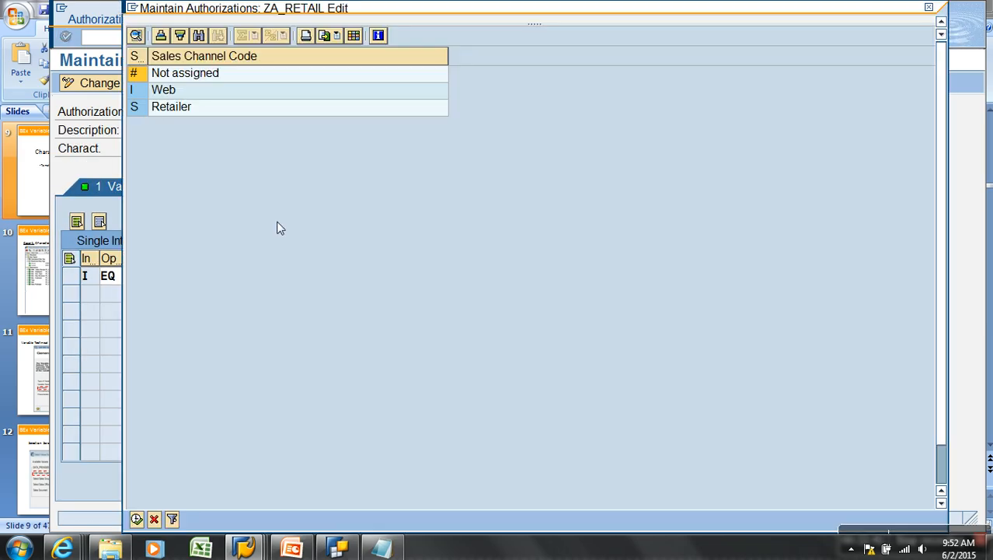
pyautogui.doubleClick(141, 112)
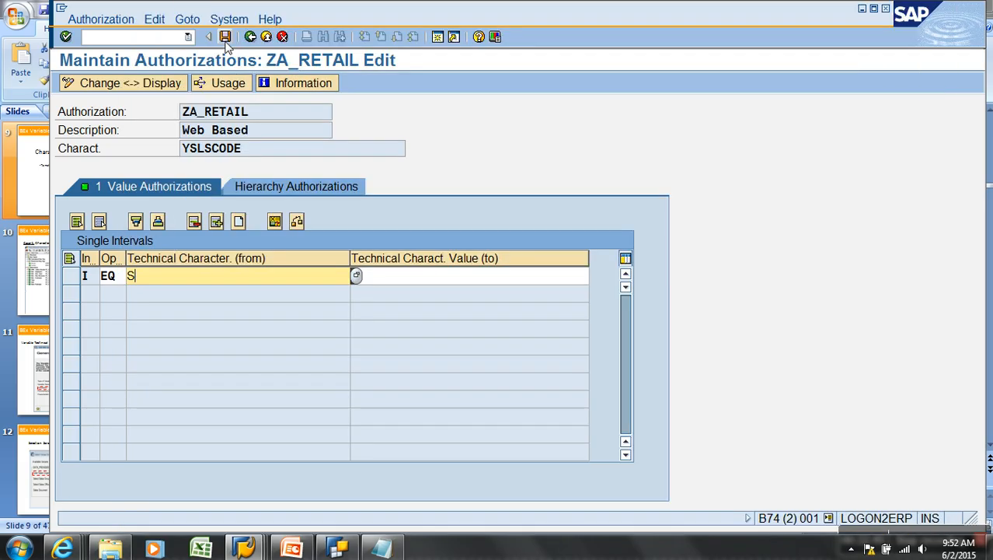
pyautogui.click(225, 36)
pyautogui.click(251, 37)
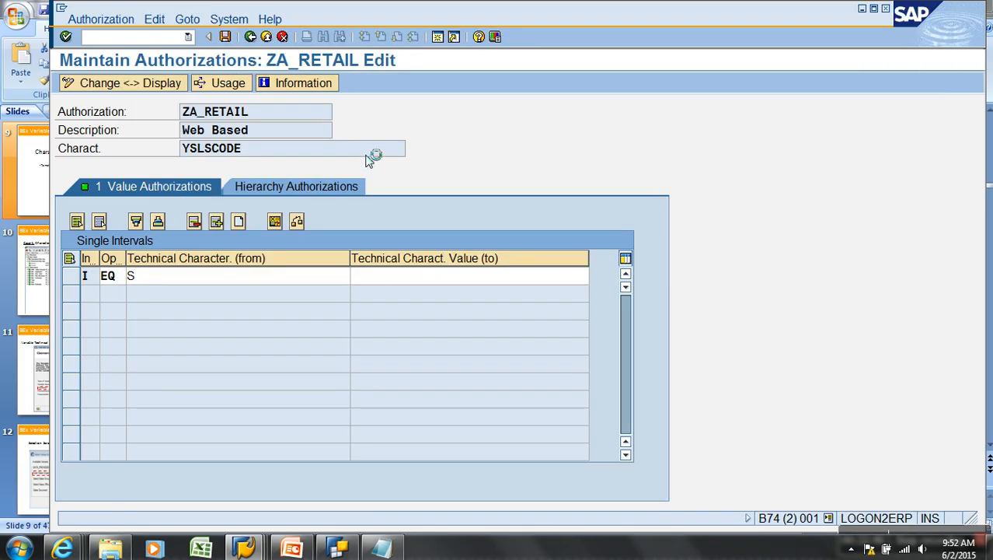
pyautogui.click(325, 83)
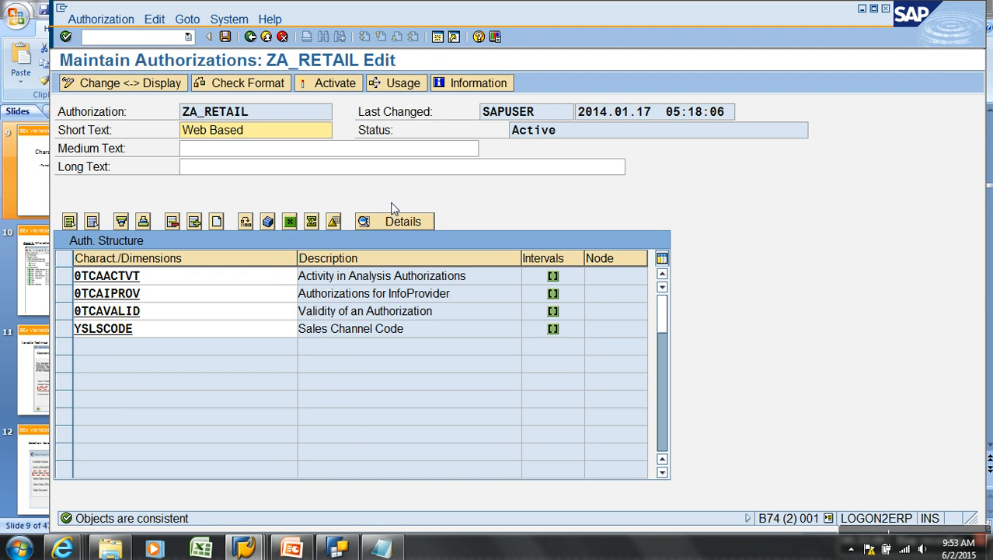
pyautogui.click(250, 36)
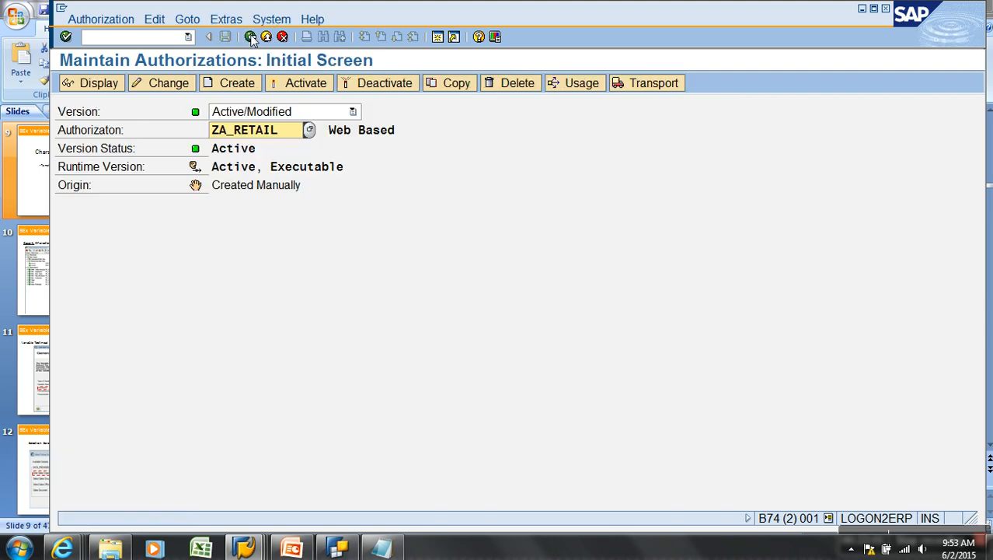
# Go back to Management of Analysis Authorizations and launch Role Maintenance from the User tab
pyautogui.click(250, 36)
pyautogui.click(189, 108)
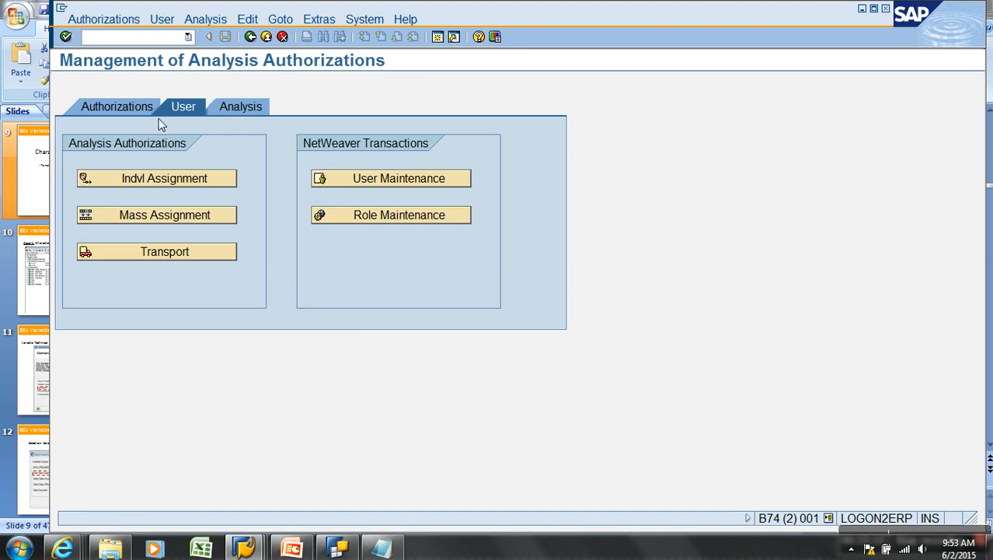
pyautogui.click(419, 222)
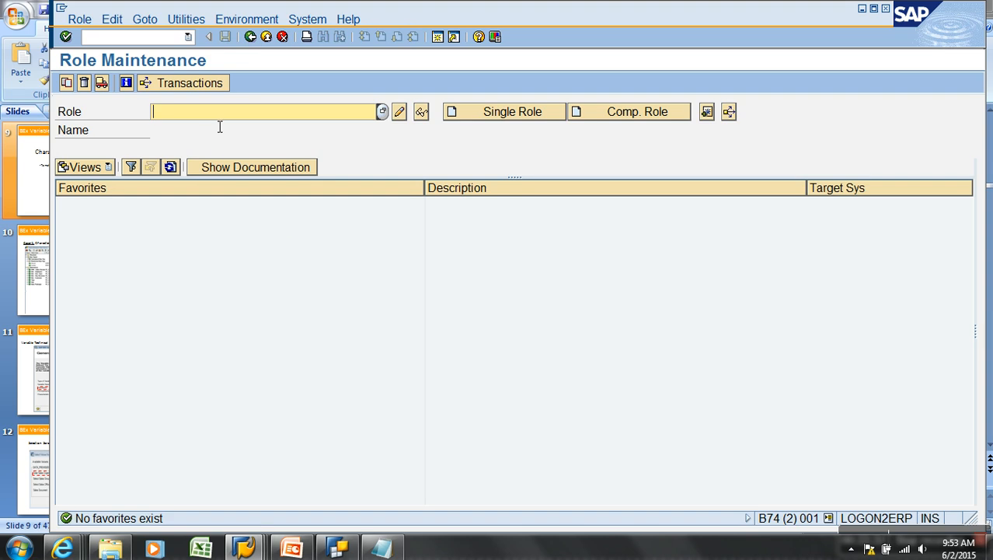
# Create single role ZROLE_WEB with description 'Web Role' and save it
pyautogui.write('ZROLE_WEB')
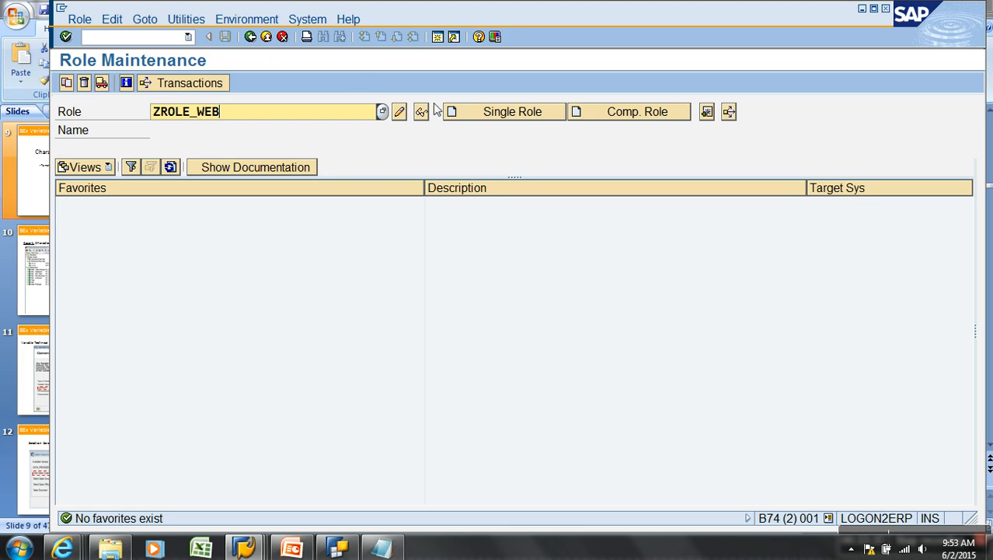
pyautogui.click(490, 118)
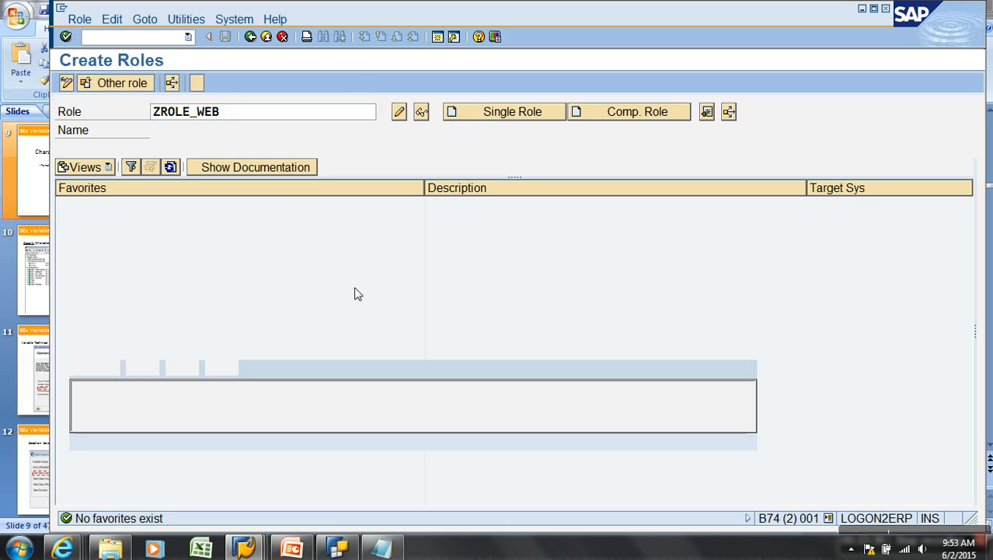
pyautogui.write('Web R')
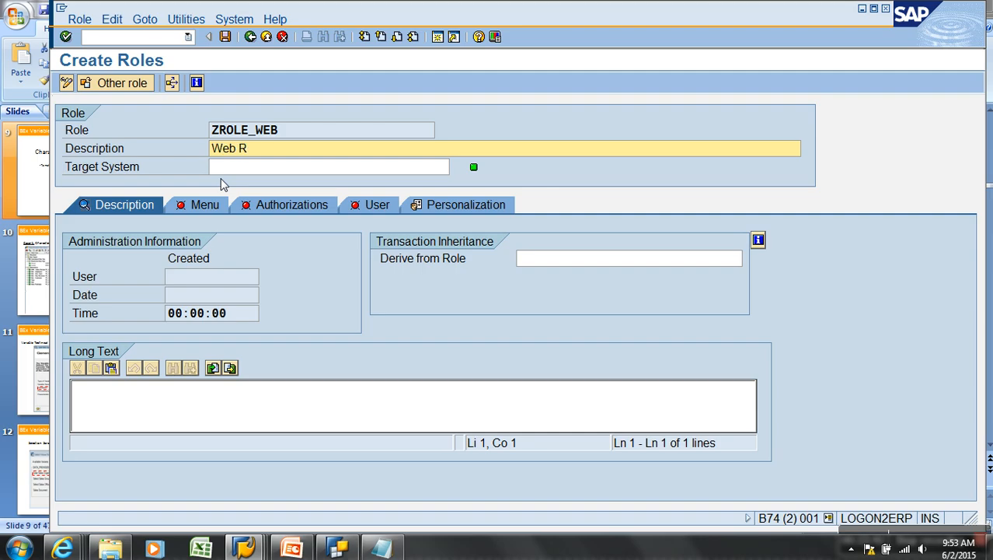
pyautogui.click(204, 207)
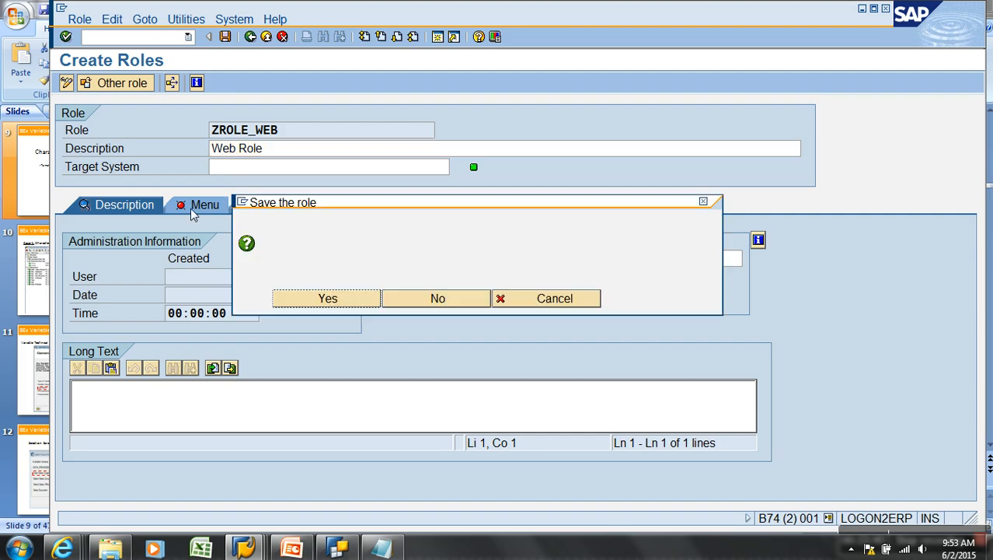
pyautogui.click(316, 296)
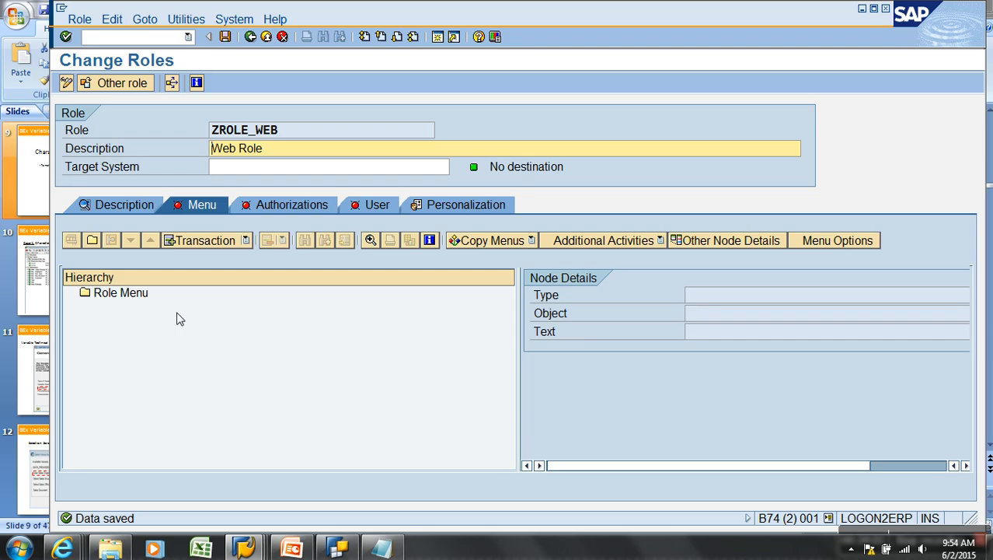
# Assign transaction RSRT to ZROLE_WEB's role menu in place of RRMX
pyautogui.click(226, 240)
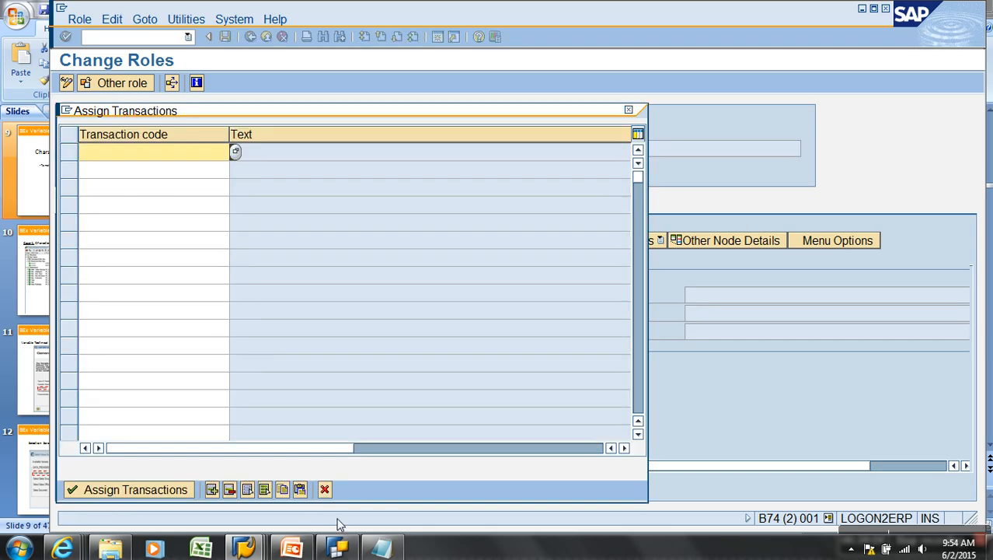
pyautogui.click(324, 489)
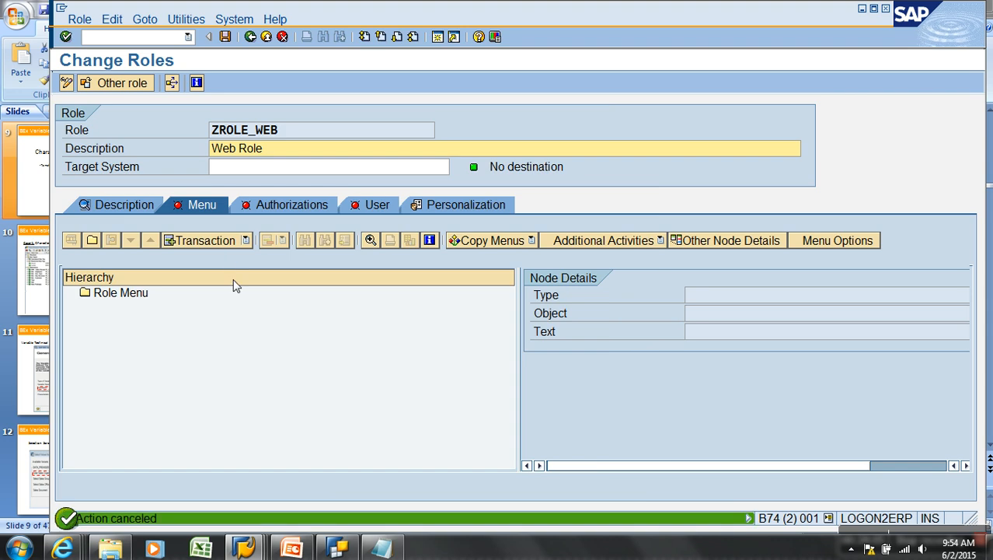
pyautogui.click(226, 241)
pyautogui.write('rr')
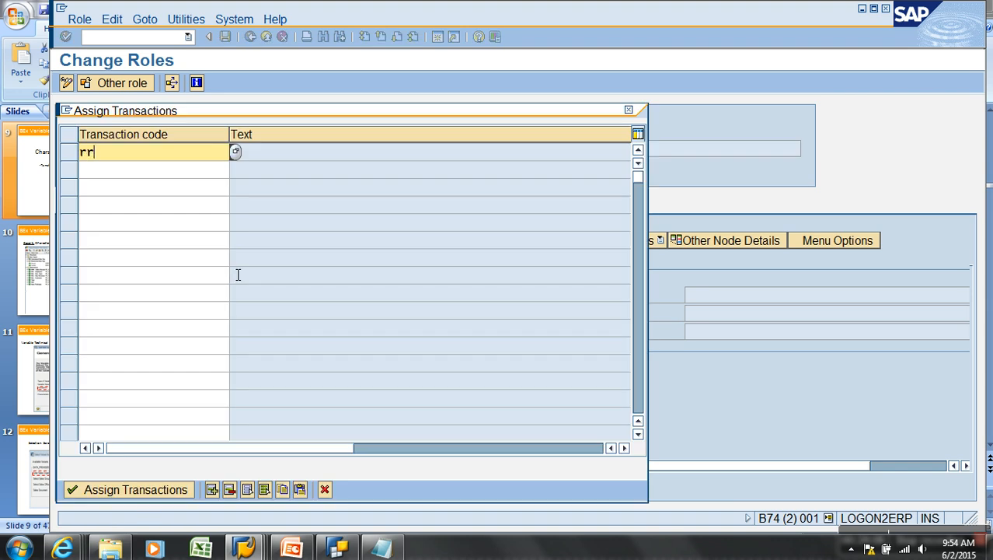
pyautogui.press('Return')
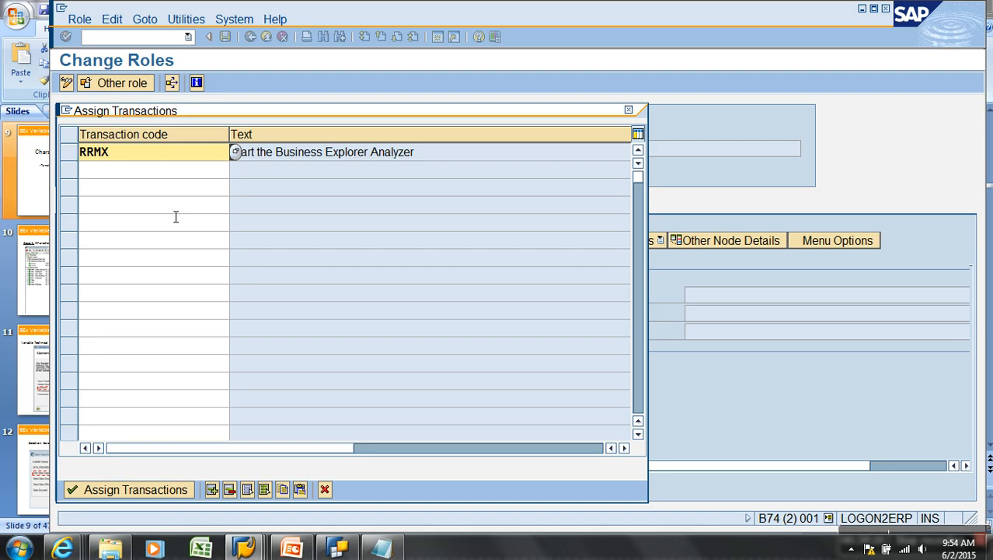
pyautogui.moveTo(134, 157); pyautogui.dragTo(14, 144)
pyautogui.write('rsrt')
pyautogui.click(128, 489)
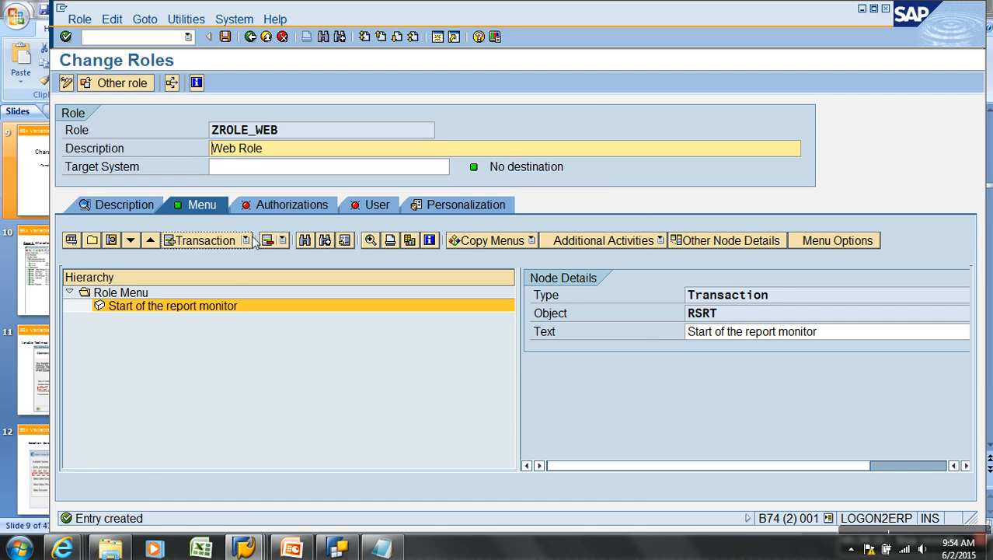
pyautogui.click(267, 206)
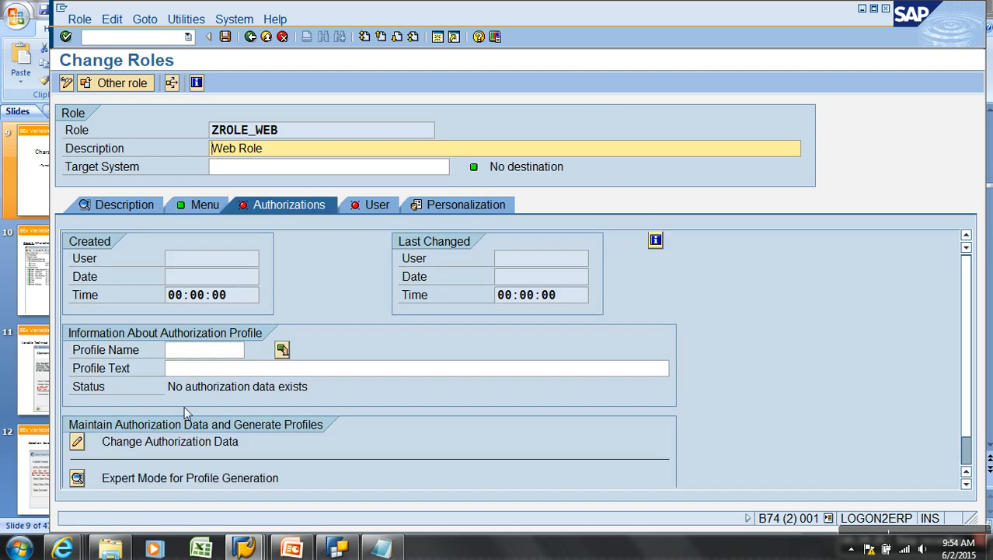
# Open the role's authorization data, then leave it without saving the changes
pyautogui.click(78, 443)
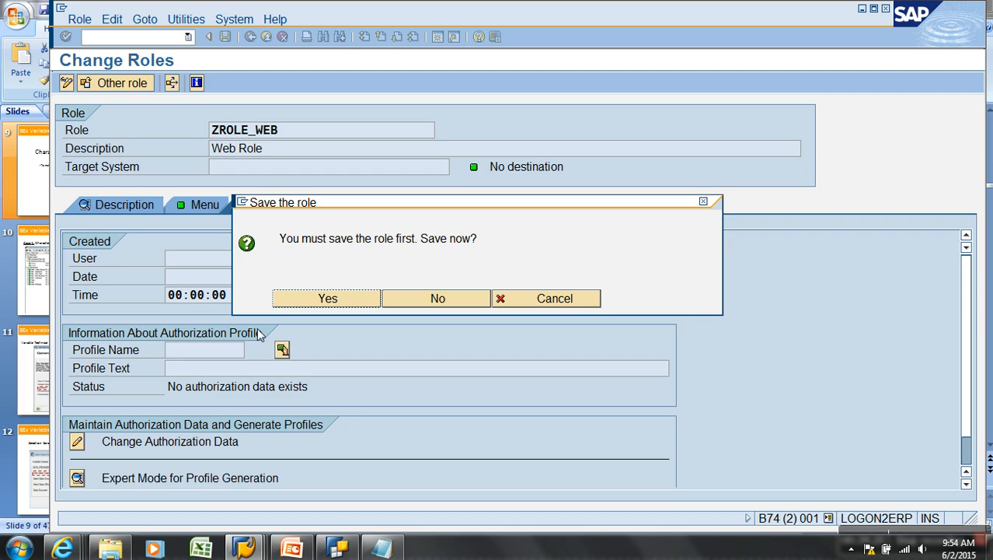
pyautogui.click(322, 300)
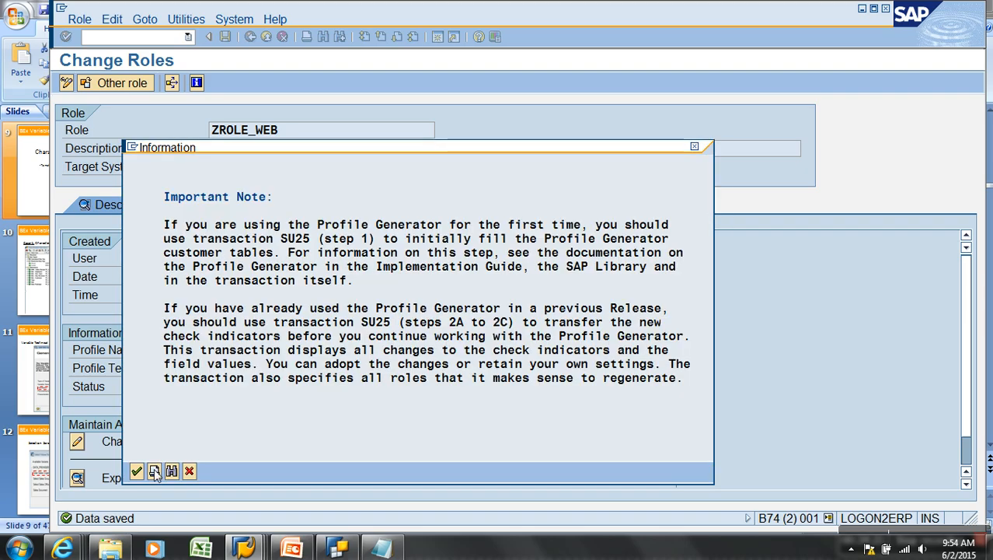
pyautogui.click(137, 472)
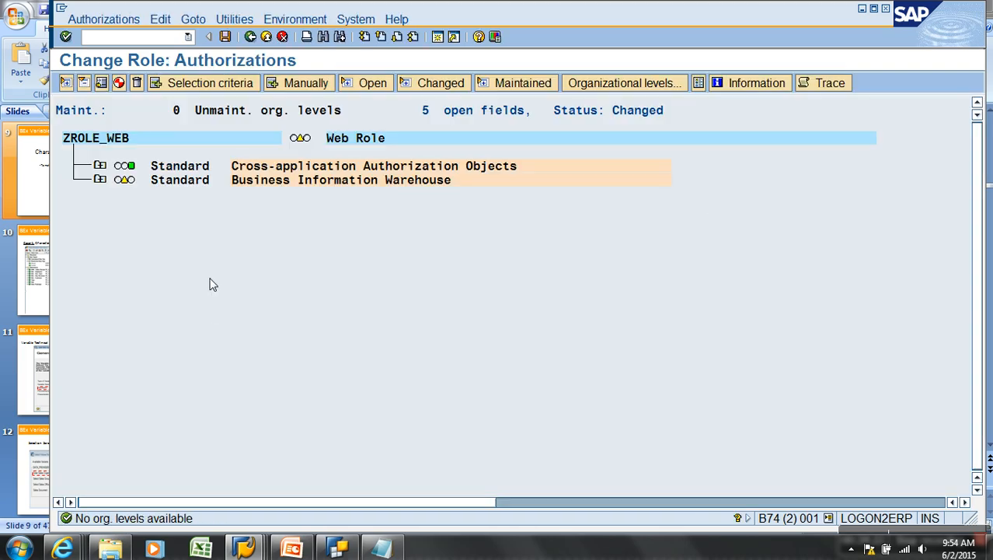
pyautogui.click(100, 179)
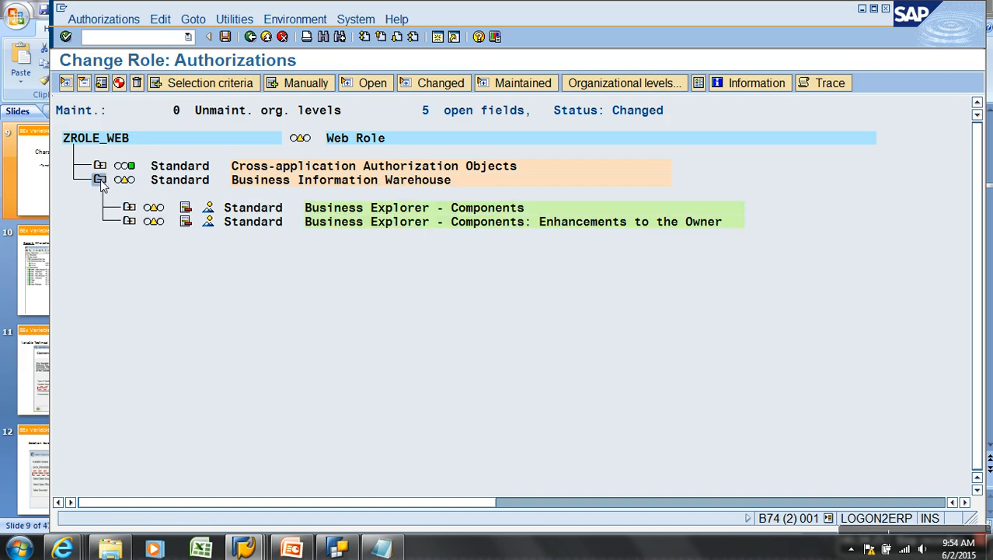
pyautogui.click(259, 40)
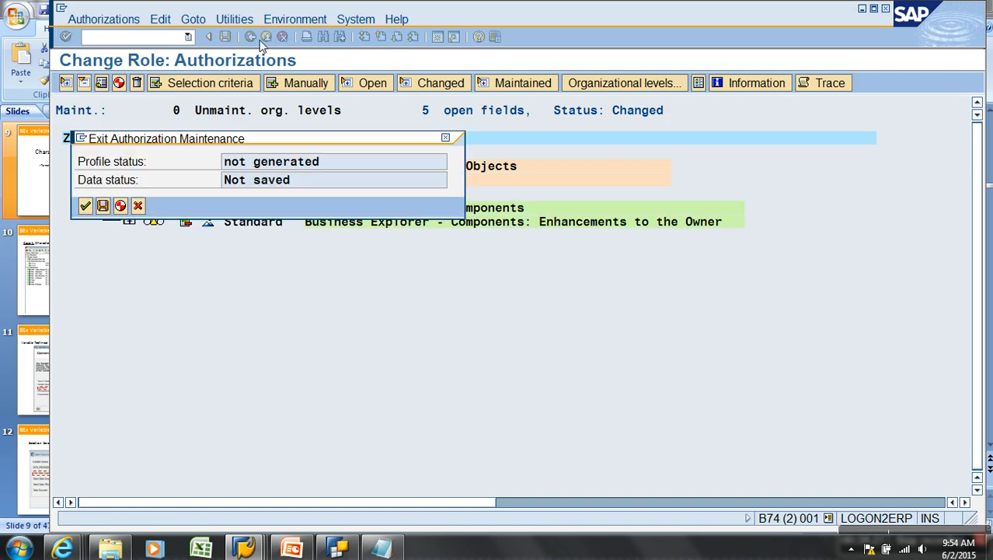
pyautogui.click(138, 206)
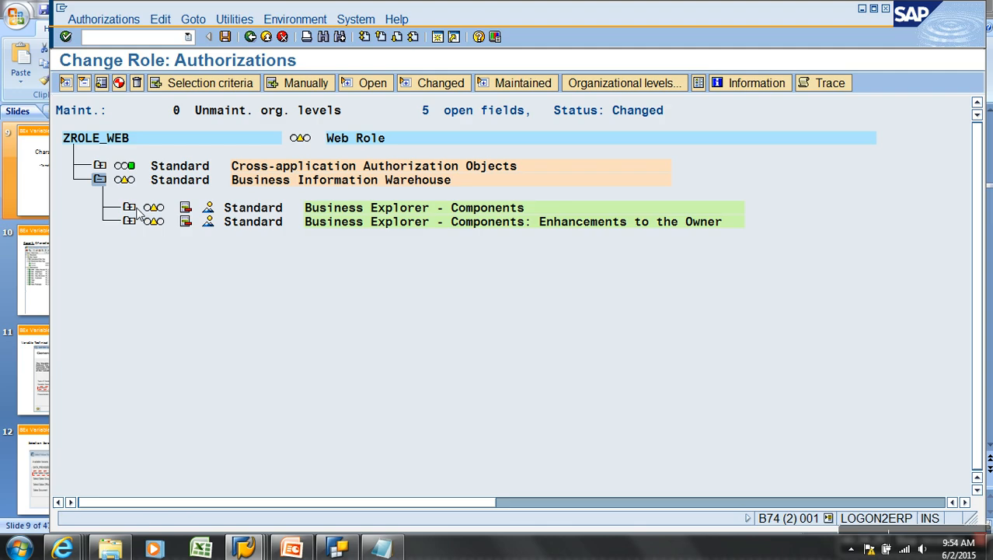
pyautogui.click(250, 37)
pyautogui.click(88, 206)
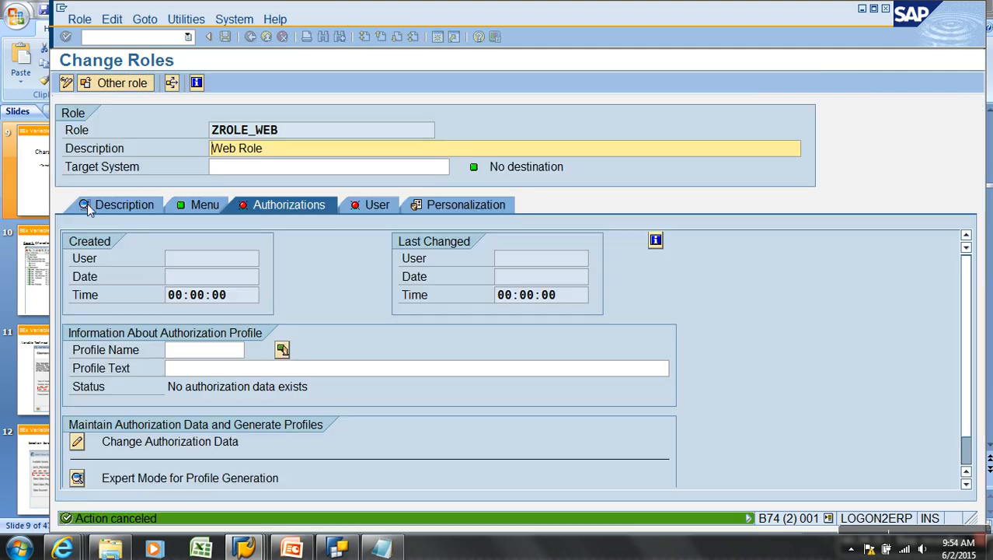
# Delete the 'Start of the report monitor' node from the role menu and save the role
pyautogui.click(204, 205)
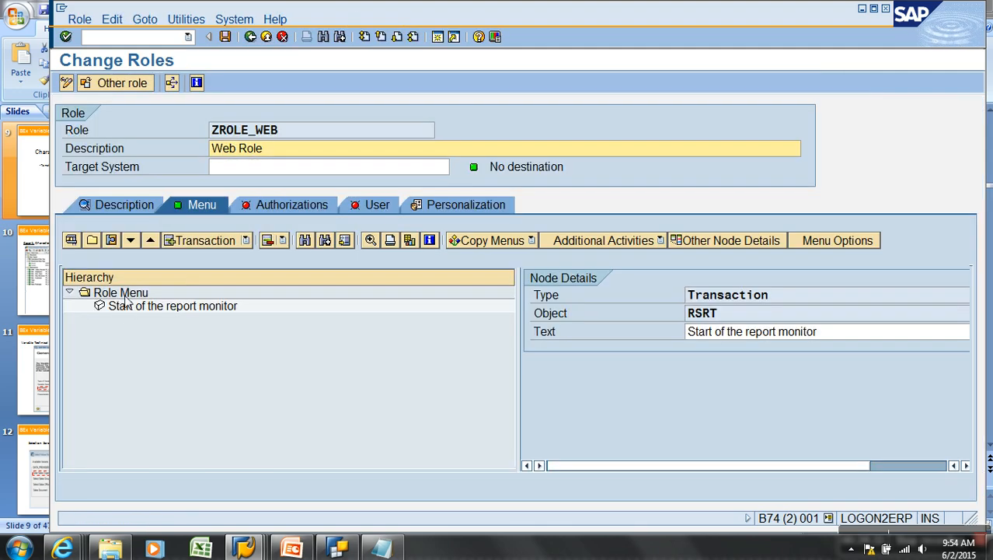
pyautogui.click(127, 308)
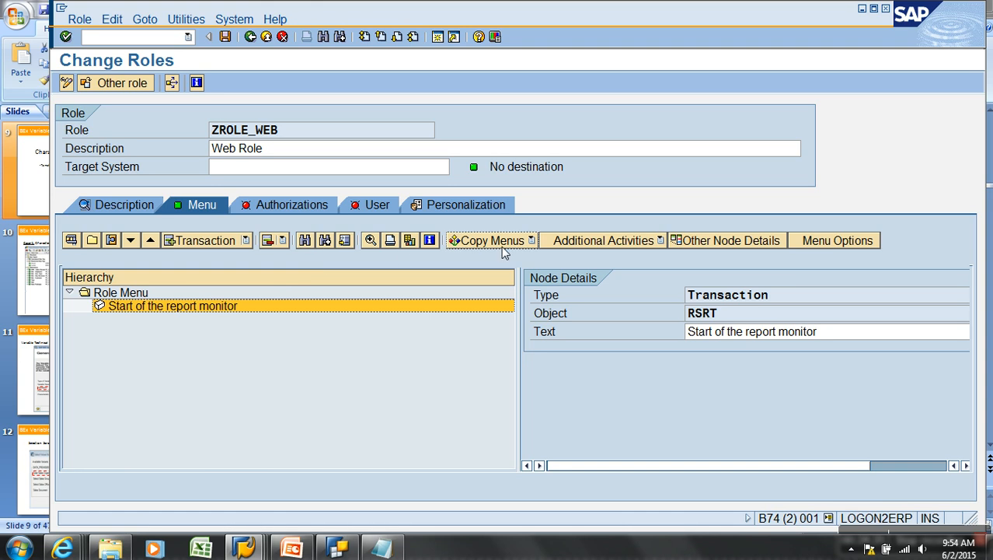
pyautogui.rightClick(157, 308)
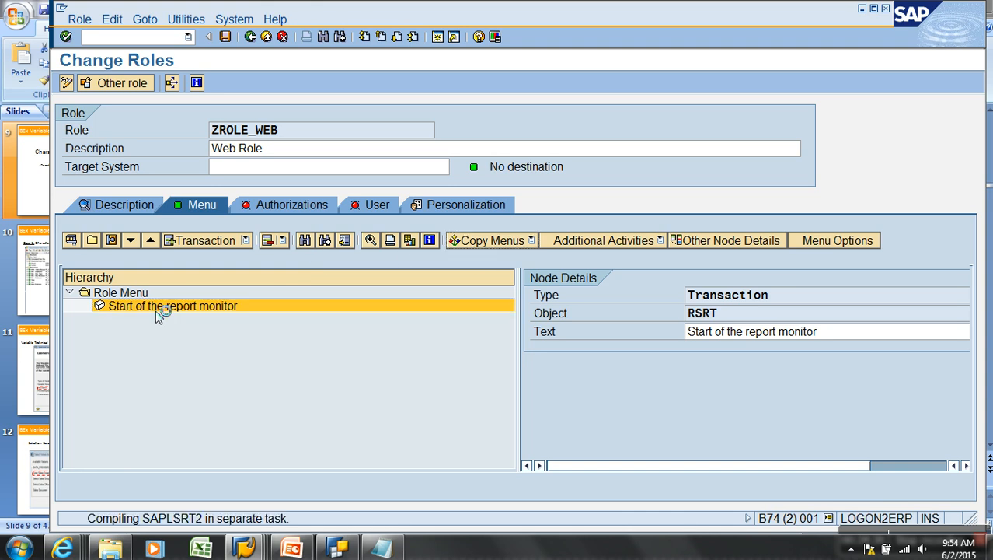
pyautogui.click(176, 332)
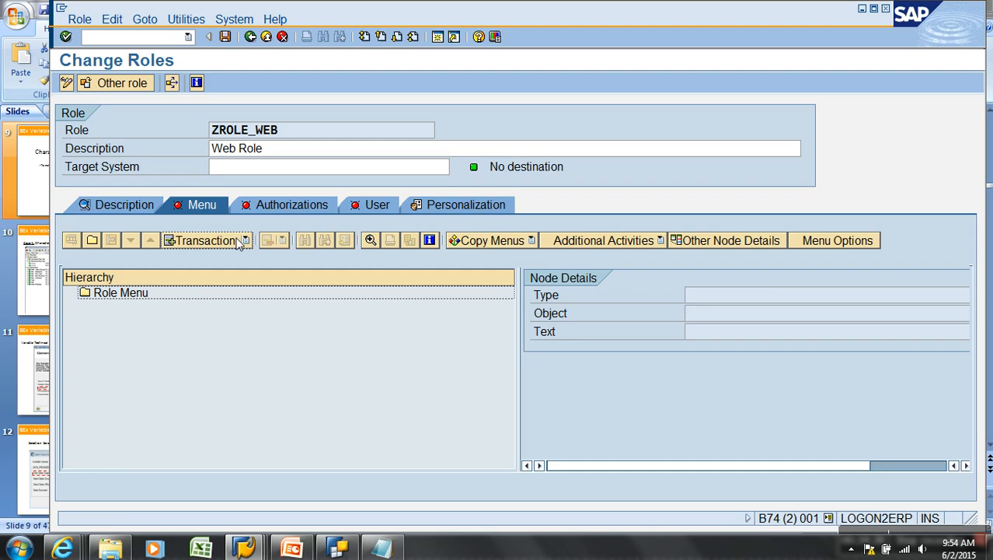
pyautogui.click(302, 212)
pyautogui.click(225, 37)
# Adopt the S_RS_RREPU BW Reporting User template, inserting 32 authorizations into ZROLE_WEB
pyautogui.click(78, 442)
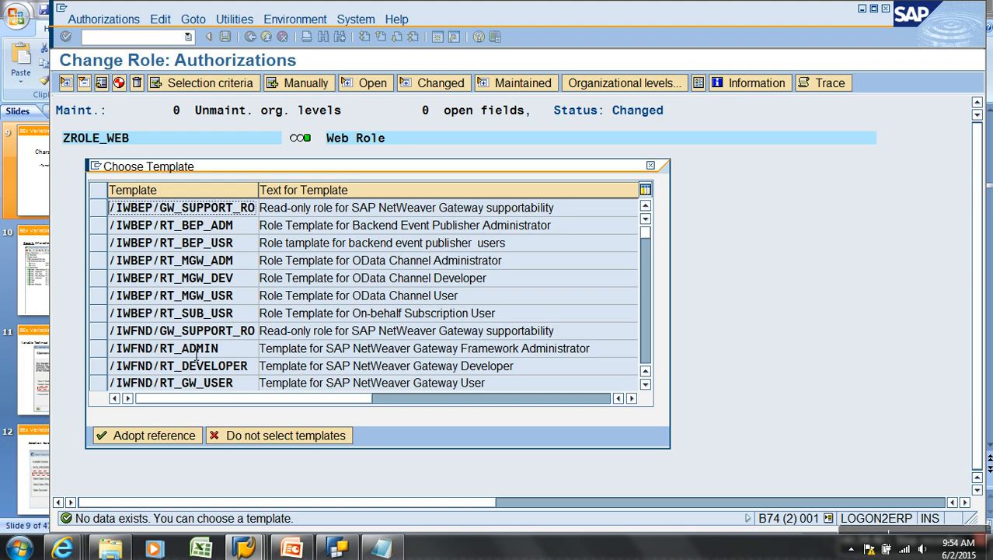
pyautogui.moveTo(300, 171); pyautogui.dragTo(431, 162)
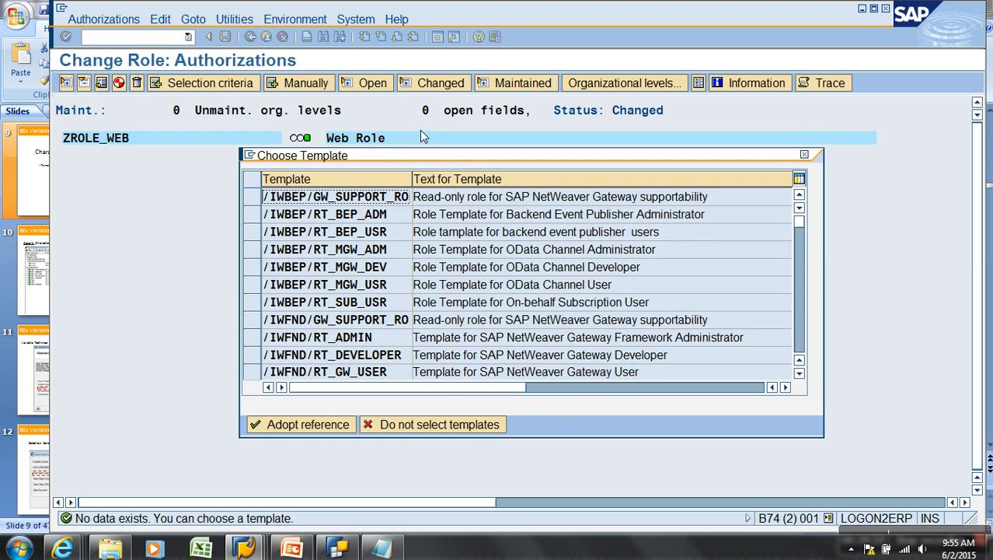
pyautogui.click(801, 345)
pyautogui.click(800, 344)
pyautogui.click(801, 344)
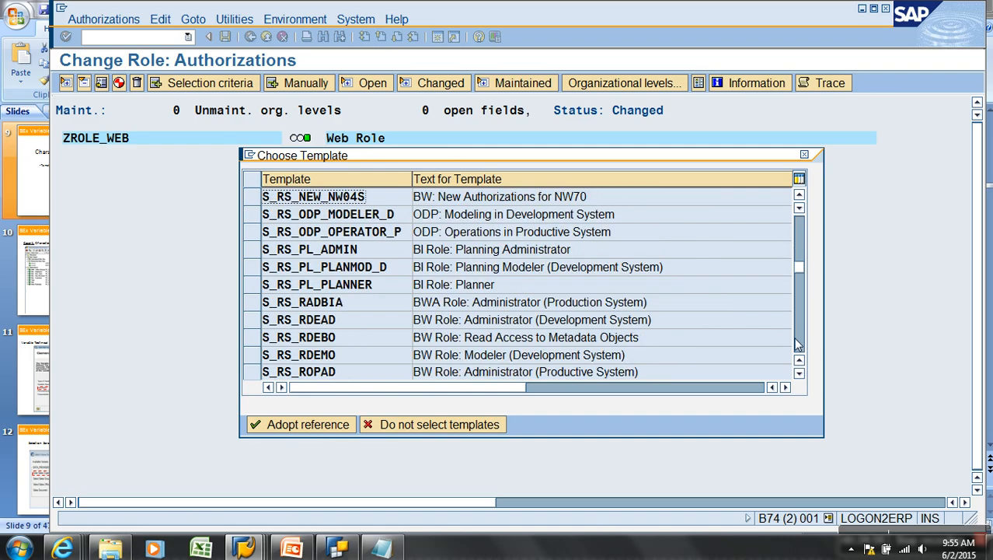
pyautogui.click(799, 373)
pyautogui.click(799, 373)
pyautogui.click(799, 373)
pyautogui.click(799, 373)
pyautogui.click(799, 373)
pyautogui.click(799, 373)
pyautogui.click(799, 373)
pyautogui.click(252, 319)
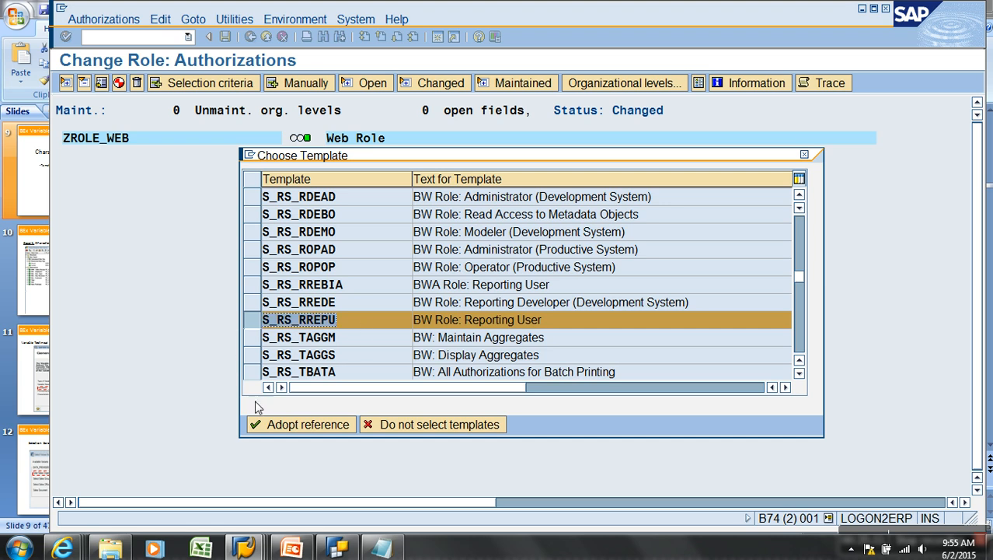
pyautogui.click(294, 425)
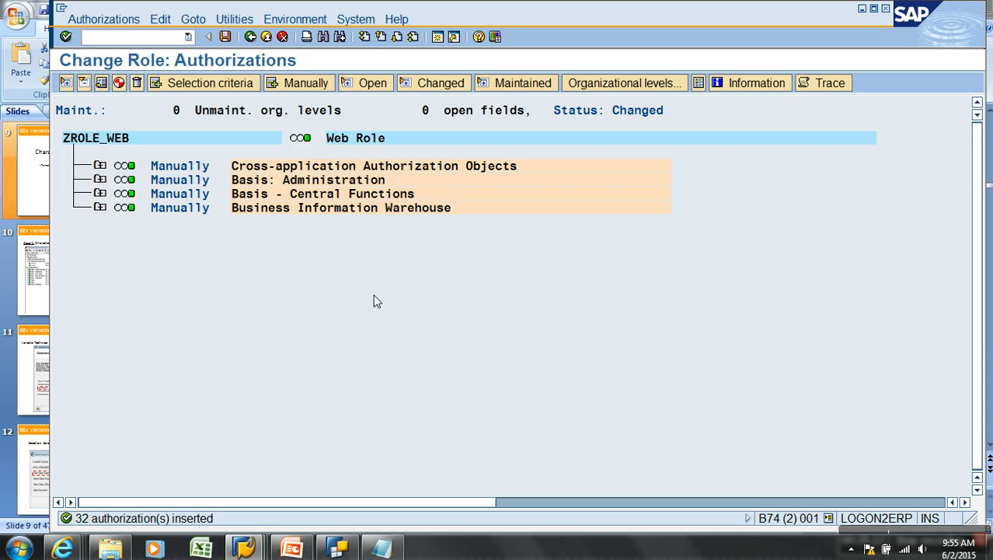
# Turn on technical names and expand the RS Business Information Warehouse objects
pyautogui.click(244, 21)
pyautogui.click(275, 120)
pyautogui.click(684, 211)
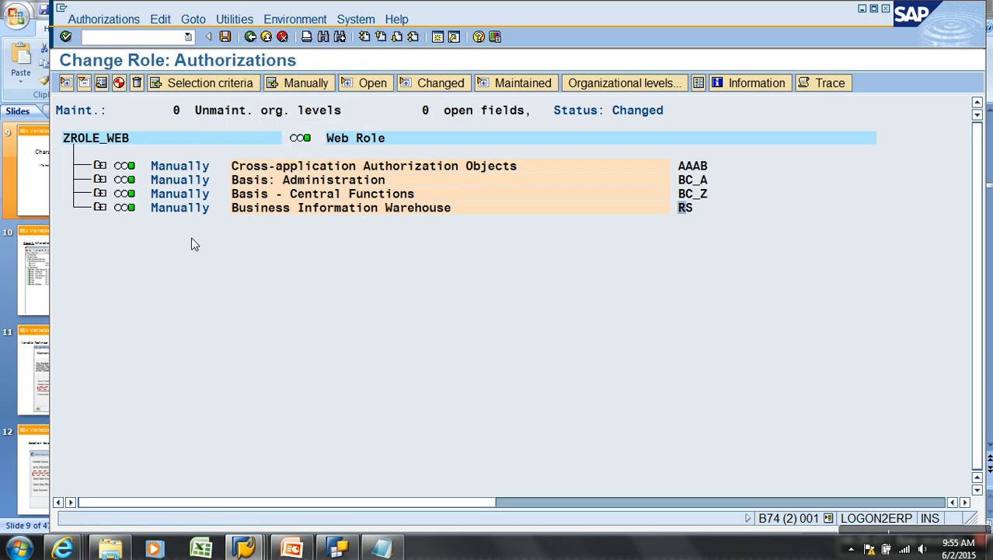
pyautogui.click(99, 207)
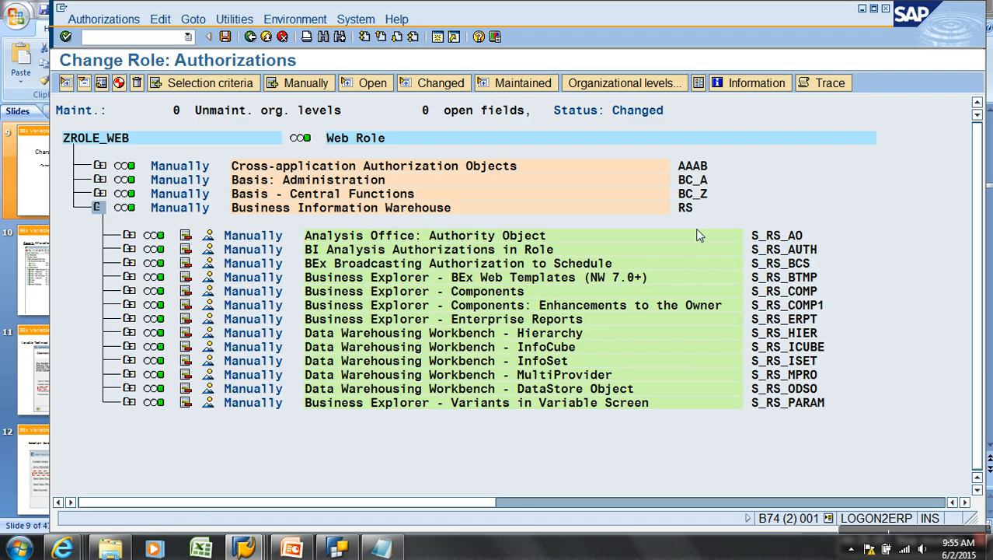
pyautogui.click(776, 235)
pyautogui.click(785, 318)
pyautogui.click(793, 388)
pyautogui.click(784, 292)
# Expand S_RS_COMP and review its allowed activities 03, 16 and 22
pyautogui.click(130, 292)
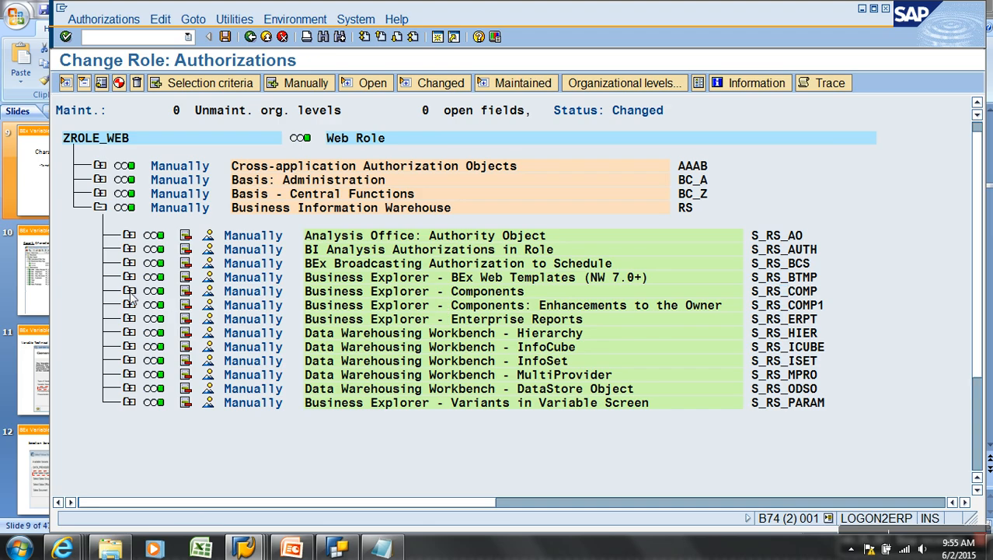
pyautogui.scroll(-3, 137, 299)
pyautogui.click(230, 292)
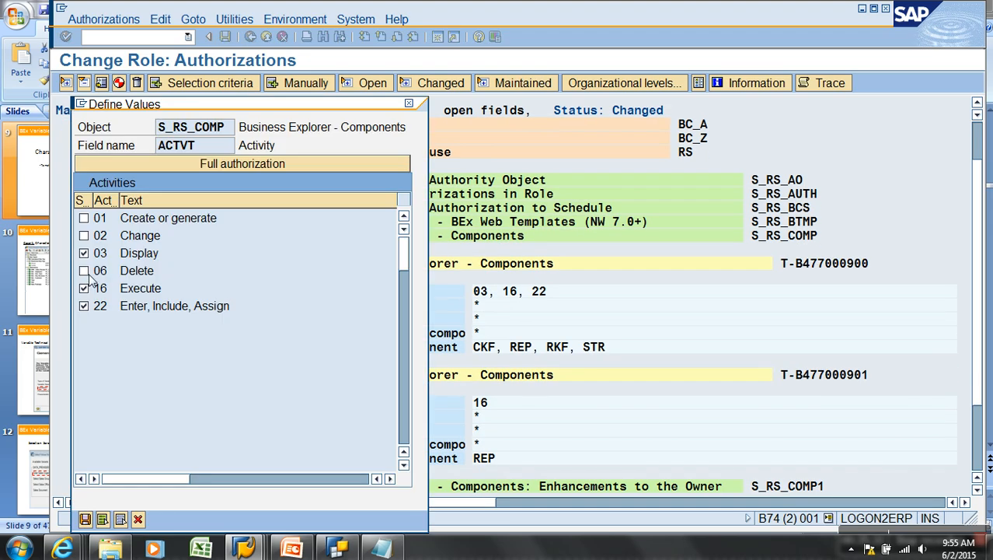
pyautogui.click(86, 518)
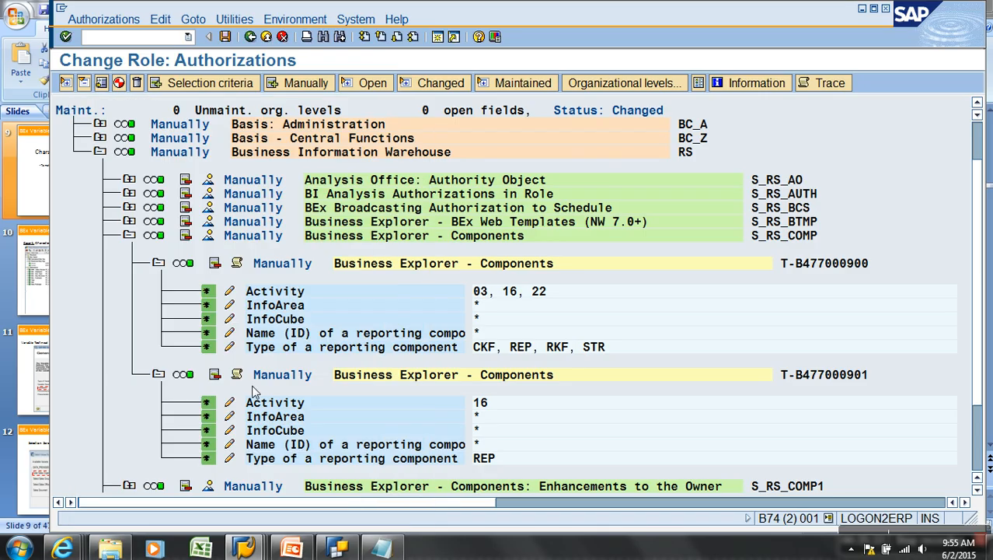
pyautogui.click(244, 548)
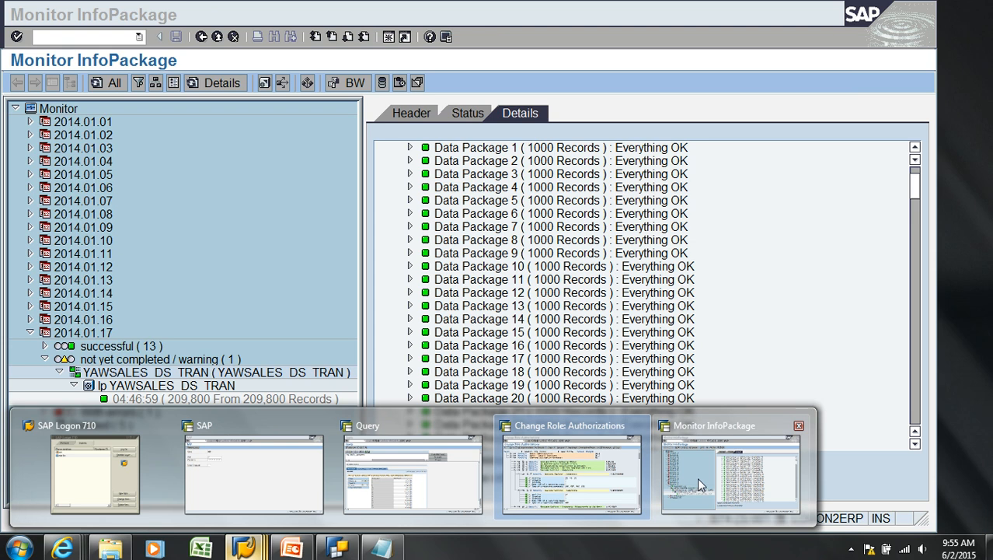
# In RSA1 favorites, locate InfoArea BMW and InfoCube ZAW_S01 under Transaction Data
pyautogui.click(697, 477)
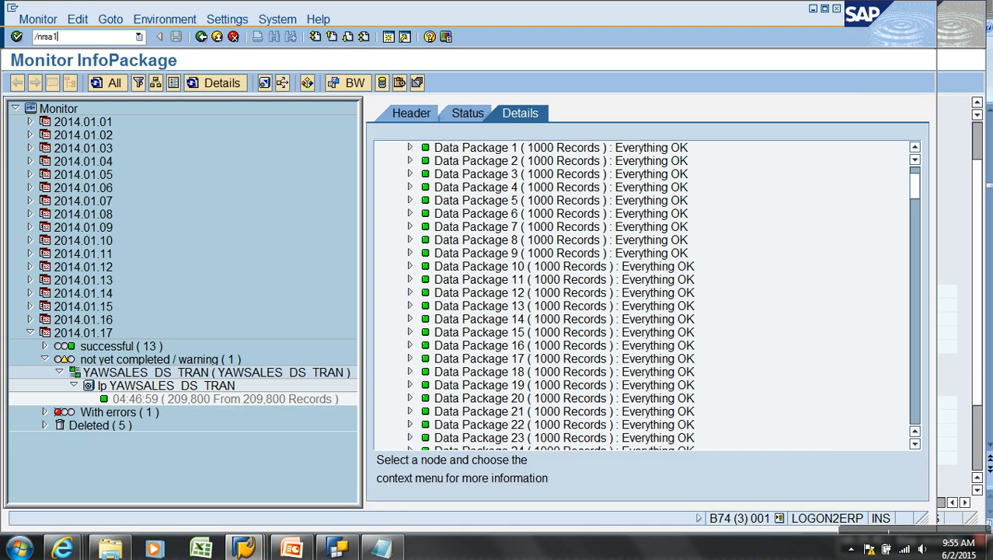
pyautogui.press('Return')
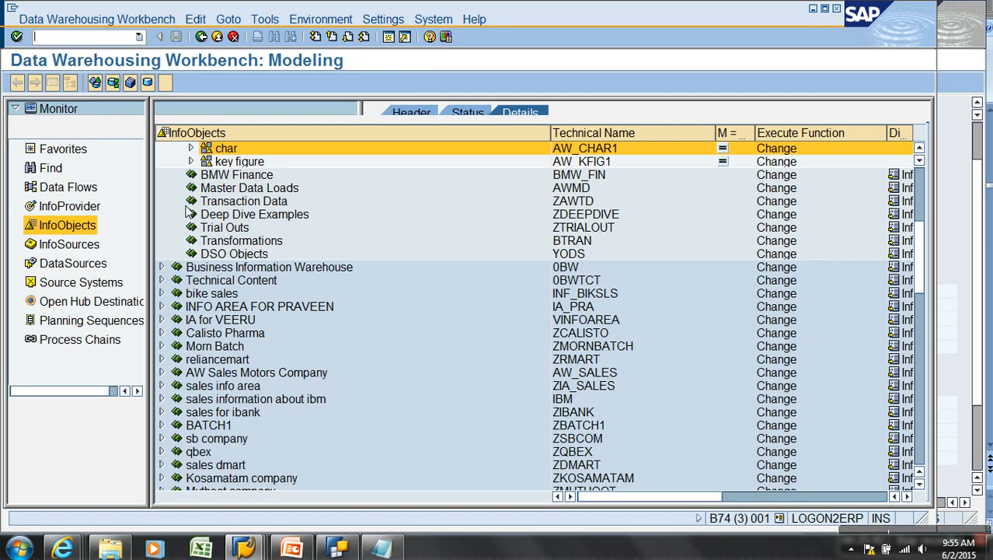
pyautogui.click(78, 208)
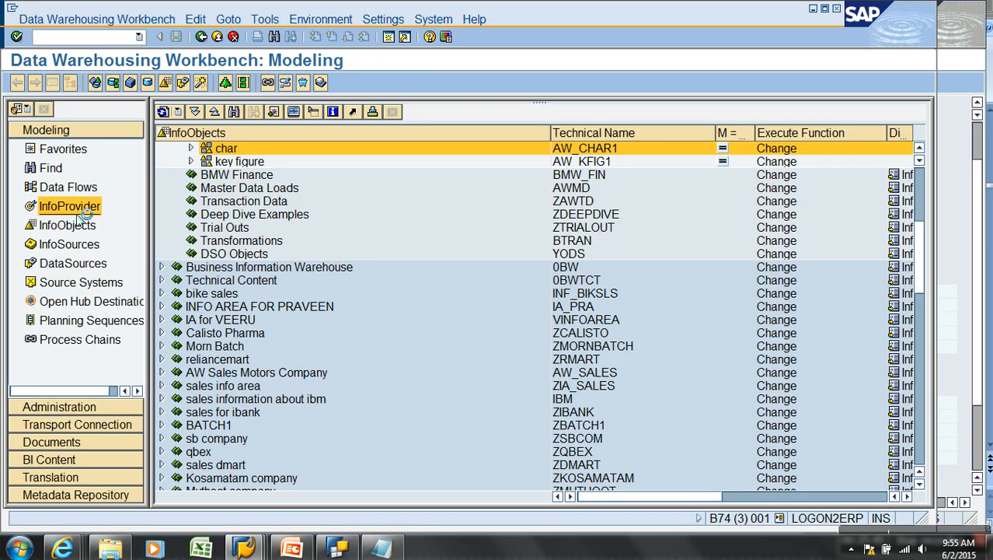
pyautogui.click(77, 154)
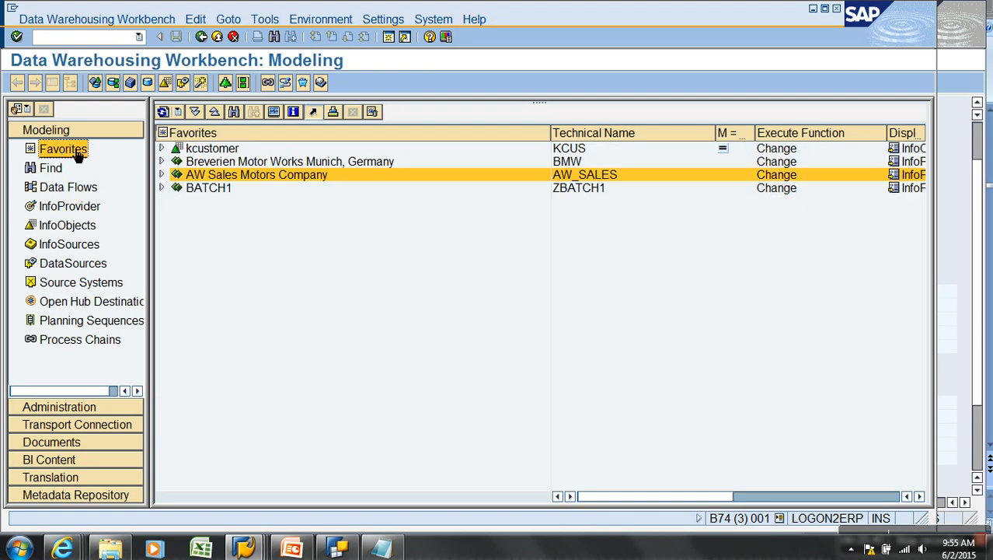
pyautogui.click(161, 175)
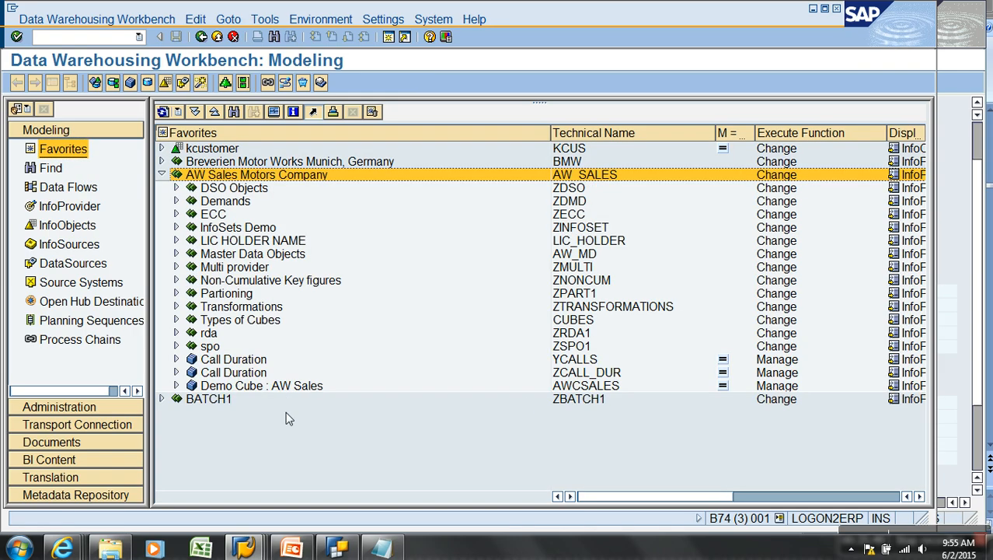
pyautogui.click(161, 160)
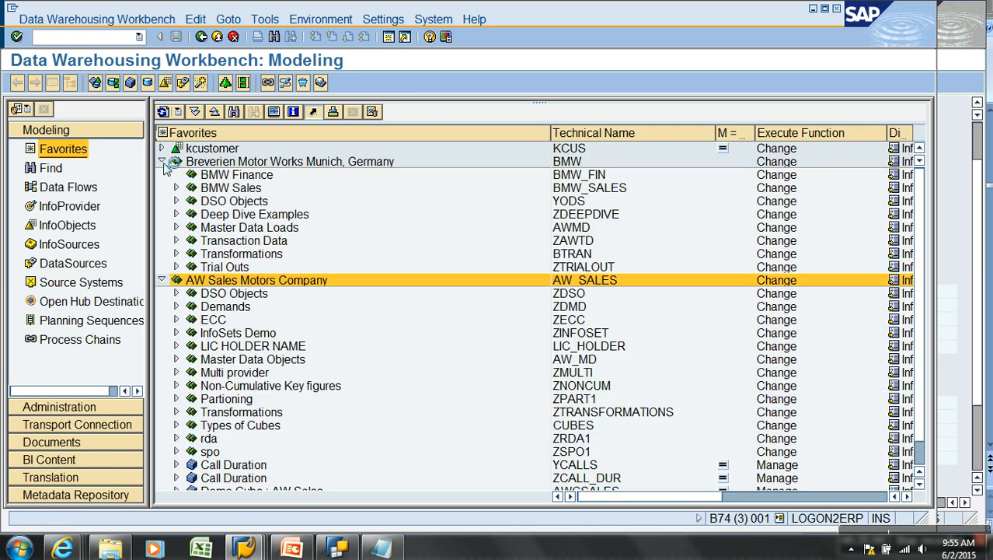
pyautogui.click(176, 254)
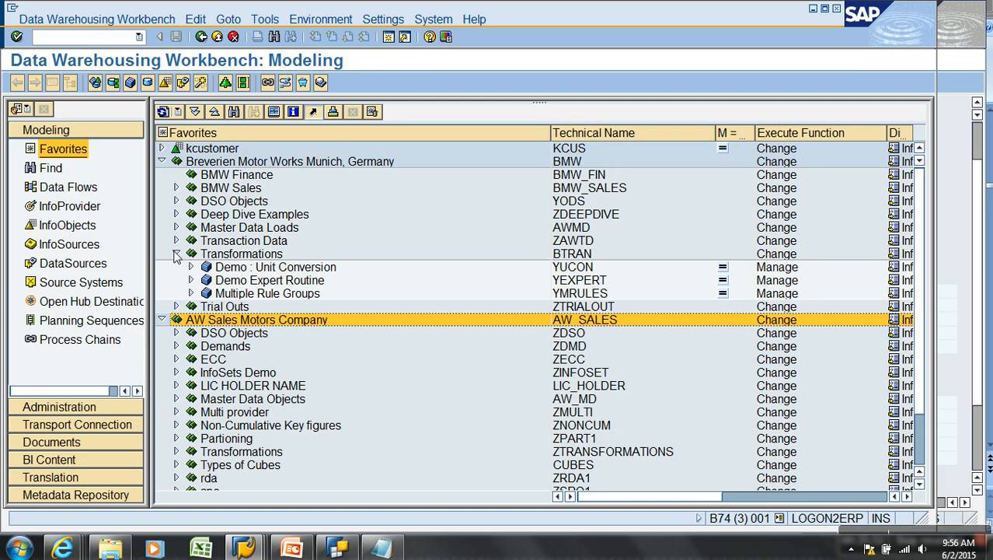
pyautogui.click(176, 241)
pyautogui.click(574, 256)
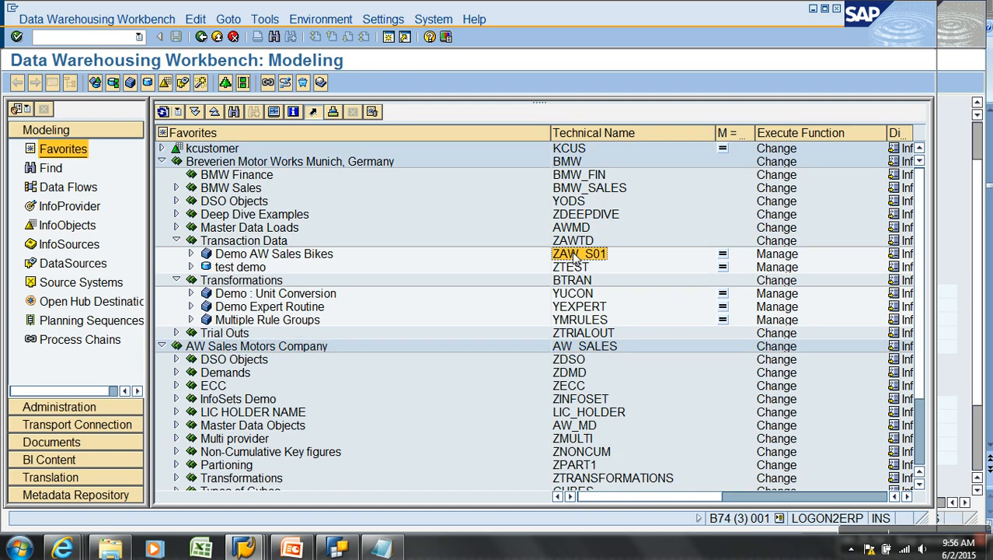
pyautogui.click(574, 162)
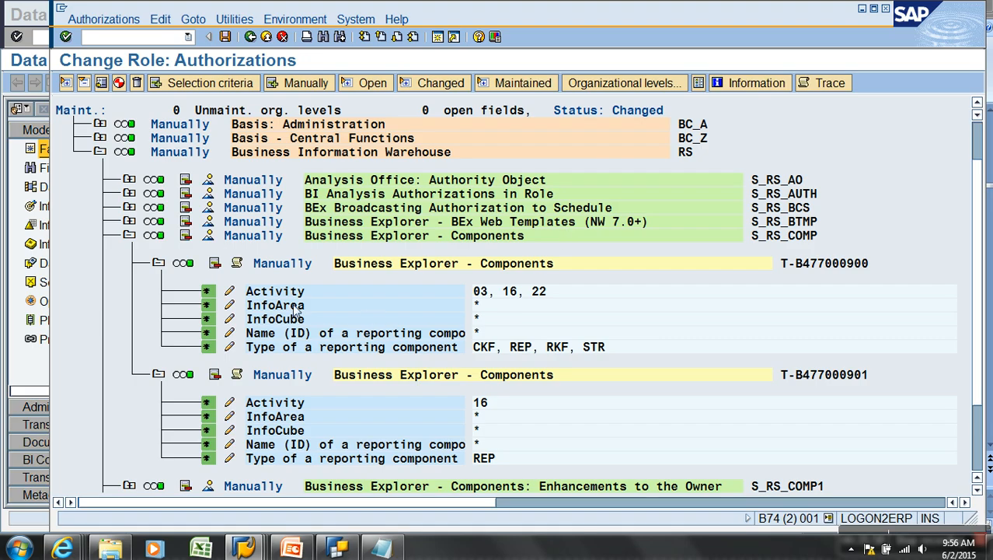
# Set the first S_RS_COMP entry's InfoArea to BMW and InfoCube to ZAW_S01
pyautogui.click(229, 305)
pyautogui.write('BMW')
pyautogui.click(85, 406)
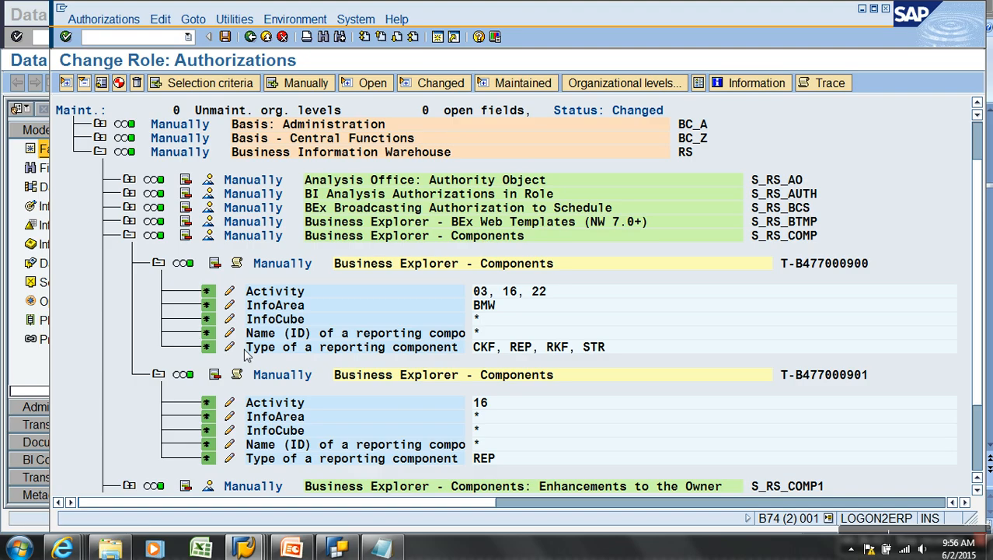
pyautogui.click(231, 321)
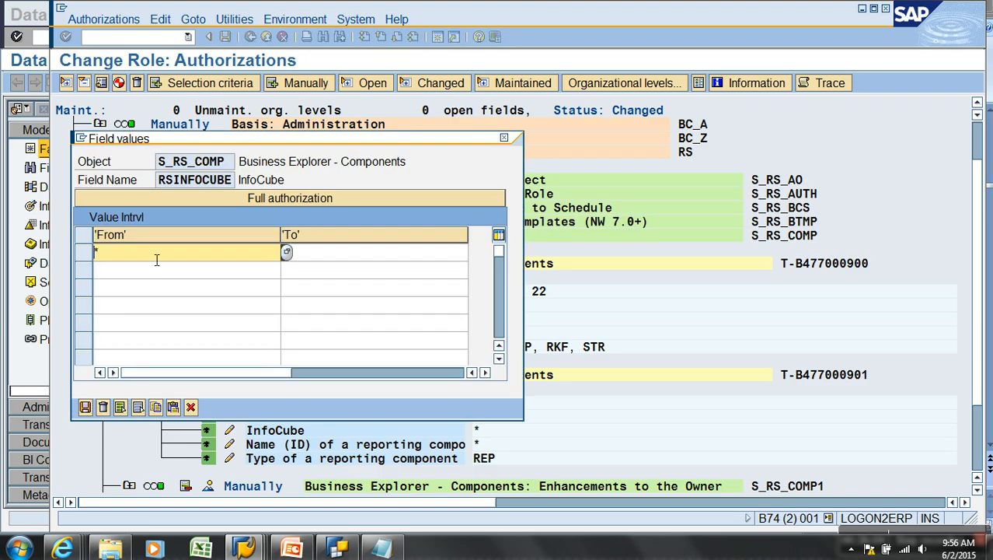
pyautogui.write('ZAW_S01')
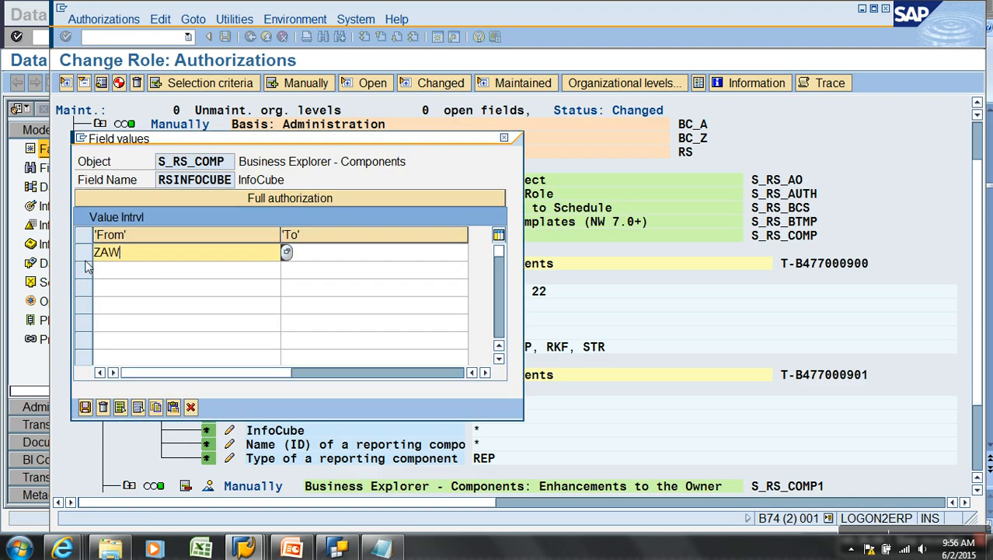
pyautogui.click(86, 406)
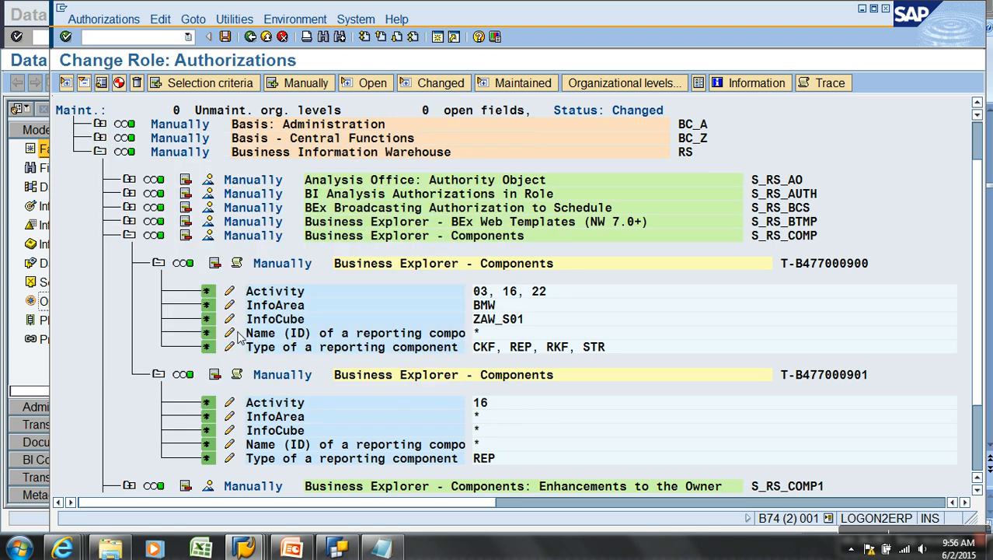
# Set its component name to query ZAW_S01_B_Q0001, copied from BEx Query Designer
pyautogui.click(229, 333)
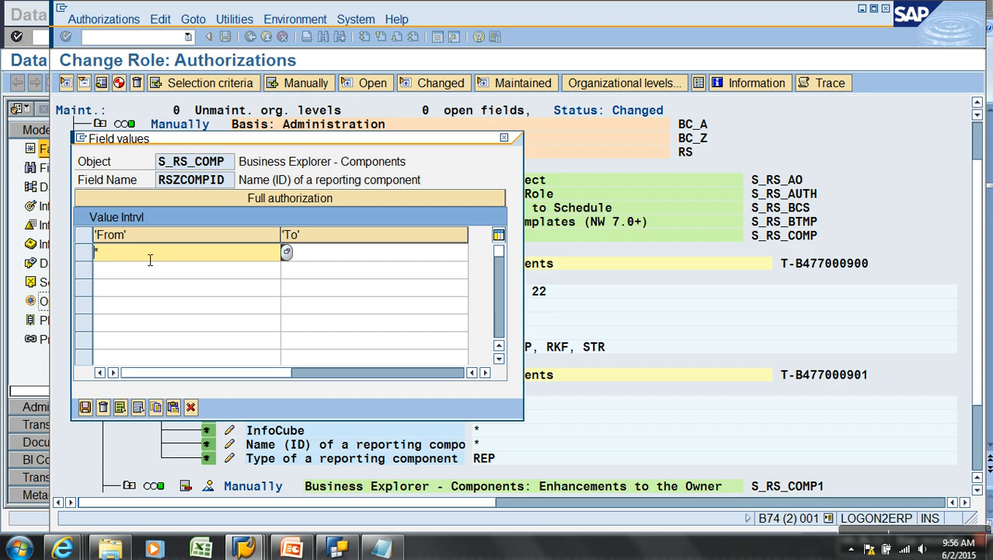
pyautogui.click(353, 551)
pyautogui.click(771, 88)
pyautogui.click(773, 107)
pyautogui.moveTo(809, 220); pyautogui.dragTo(648, 223)
pyautogui.hotkey('ctrl', 'c')
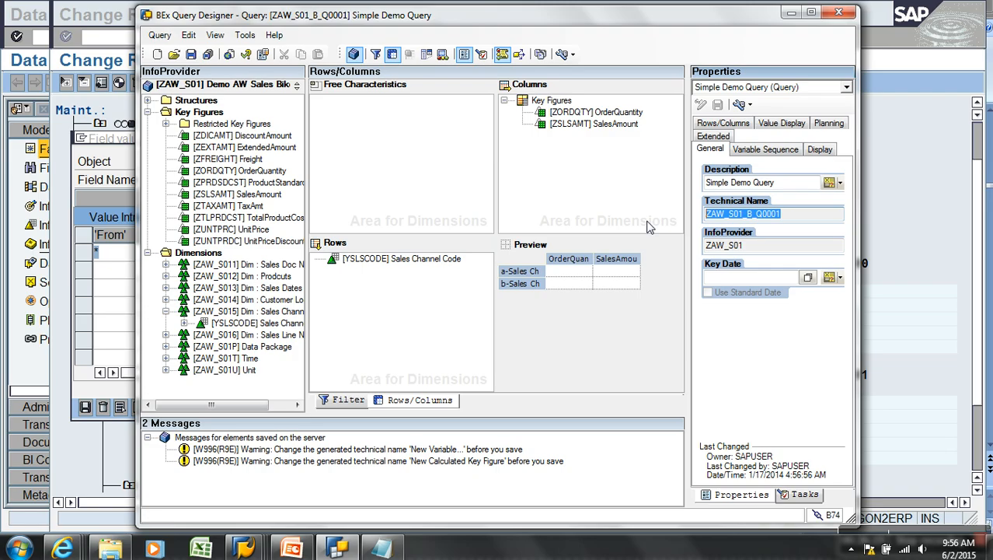
pyautogui.hotkey('alt', 'Tab')
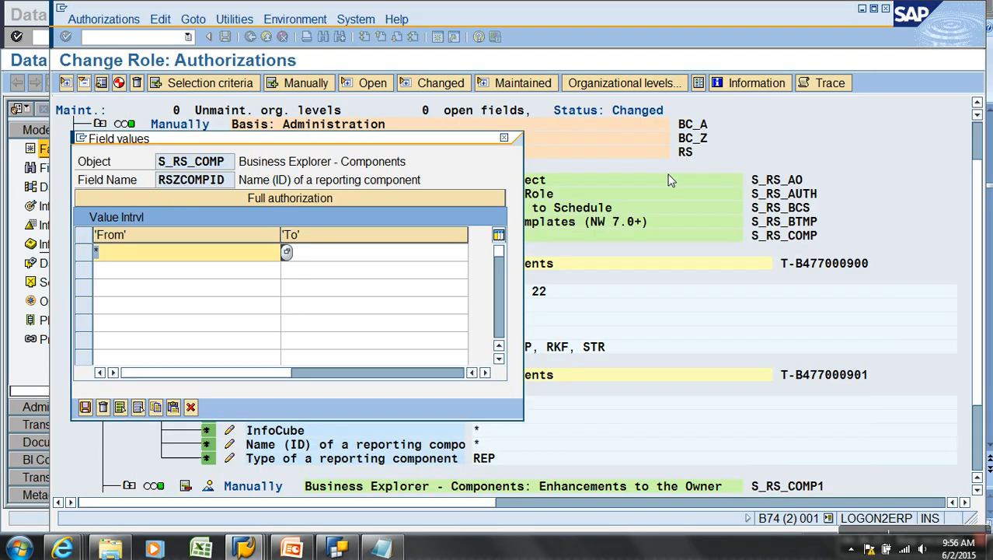
pyautogui.hotkey('ctrl', 'v')
pyautogui.click(86, 407)
# Allow every reporting component type (*) for this authorization
pyautogui.click(229, 346)
pyautogui.click(180, 165)
pyautogui.click(85, 519)
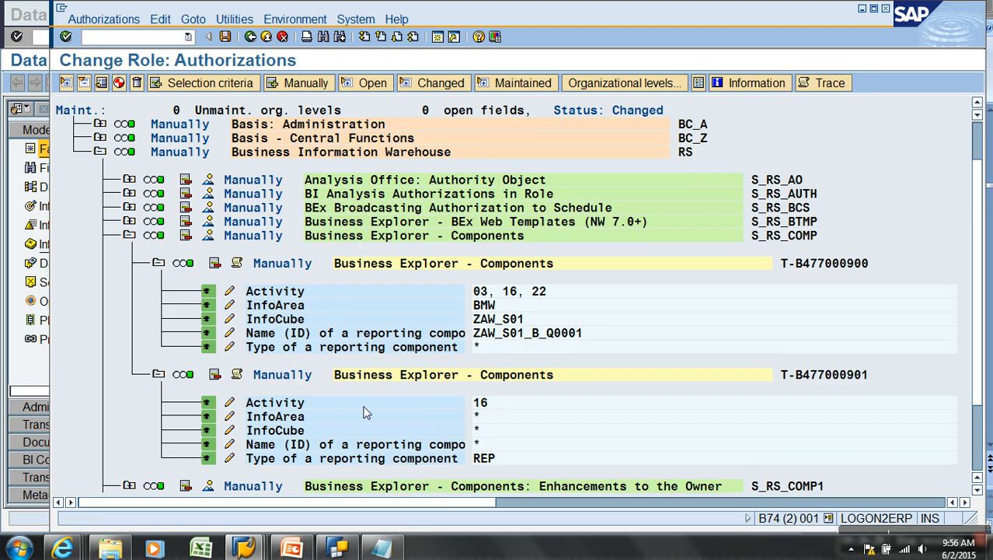
# Add activities 03 Display and 22 to the second S_RS_COMP authorization alongside 16
pyautogui.click(229, 390)
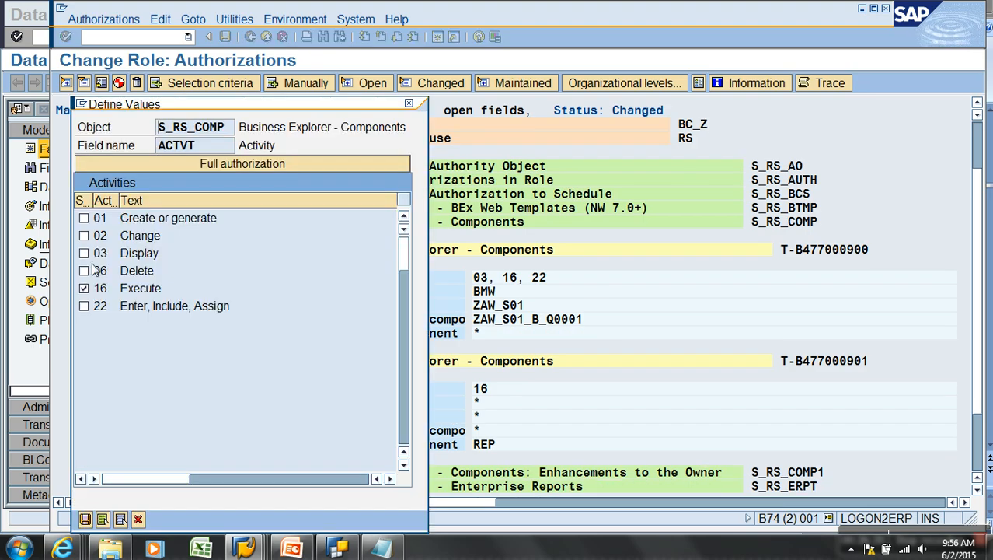
pyautogui.click(84, 254)
pyautogui.click(84, 306)
pyautogui.click(86, 519)
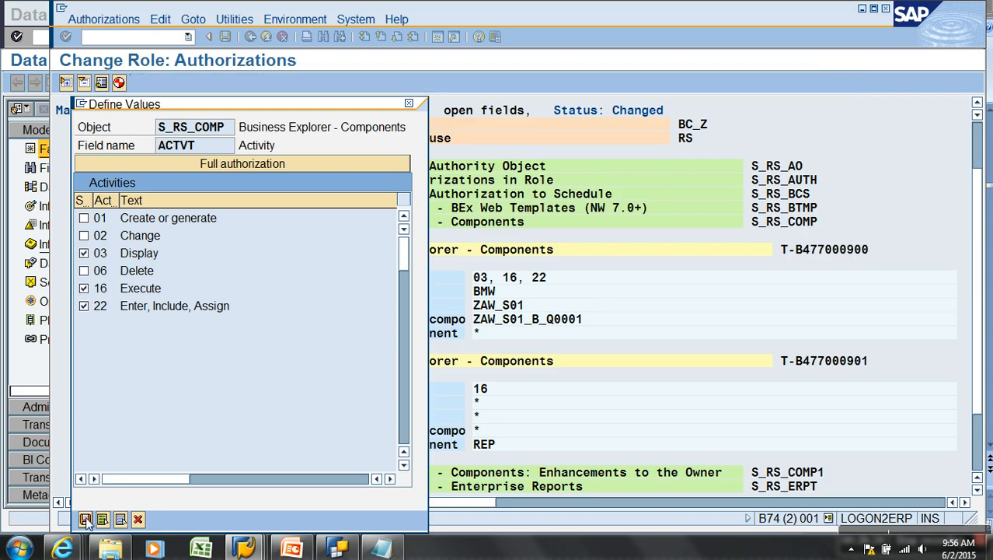
# Replace its wildcard InfoArea and InfoCube with BMW and ZAW_S01
pyautogui.click(229, 401)
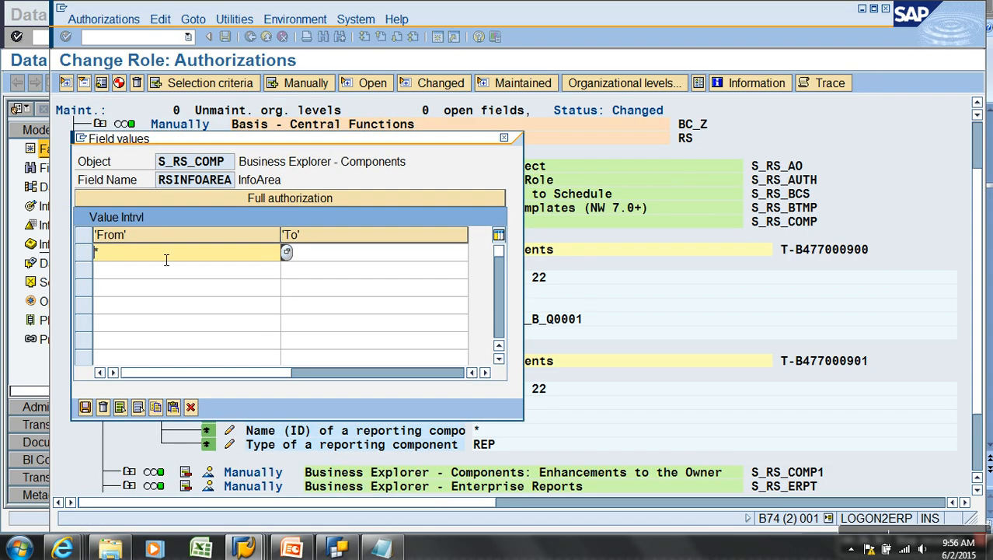
pyautogui.moveTo(101, 254); pyautogui.dragTo(53, 248)
pyautogui.press('BackSpace')
pyautogui.click(113, 291)
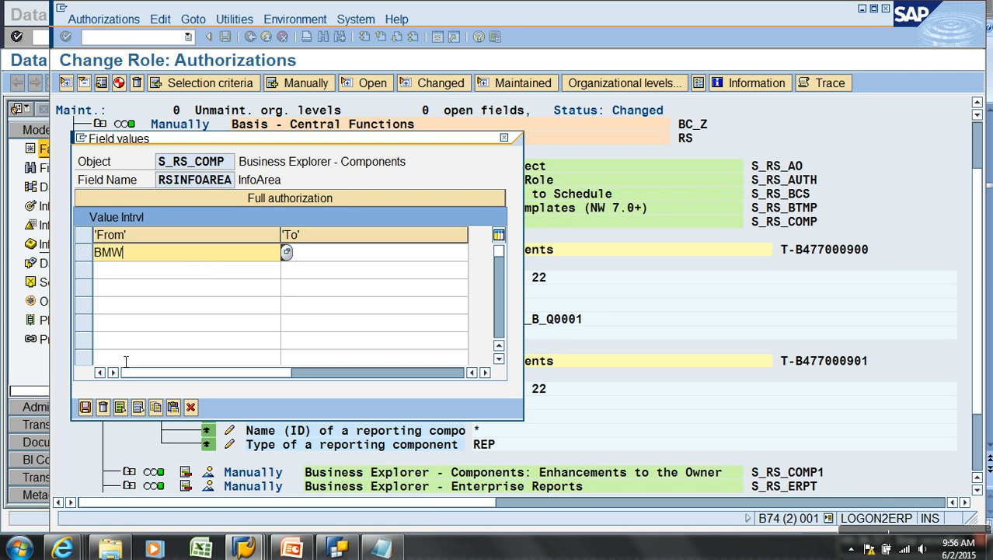
pyautogui.click(86, 406)
pyautogui.click(228, 420)
pyautogui.moveTo(97, 252); pyautogui.dragTo(52, 258)
pyautogui.press('BackSpace')
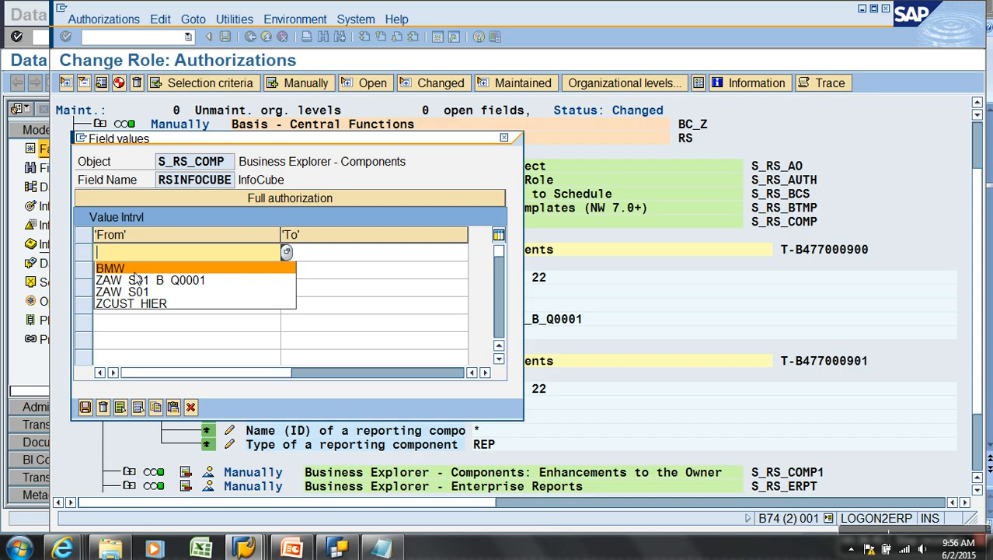
pyautogui.click(156, 292)
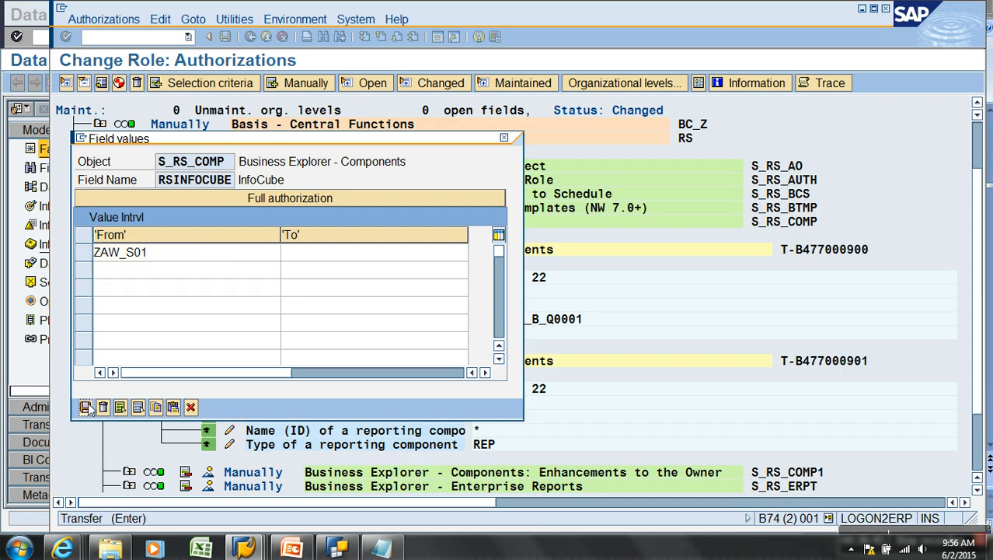
pyautogui.click(86, 407)
# Set its component name to ZAW_S01_B_Q0001 and allow all component types (*)
pyautogui.click(229, 430)
pyautogui.moveTo(100, 252); pyautogui.dragTo(27, 255)
pyautogui.press('BackSpace')
pyautogui.click(161, 294)
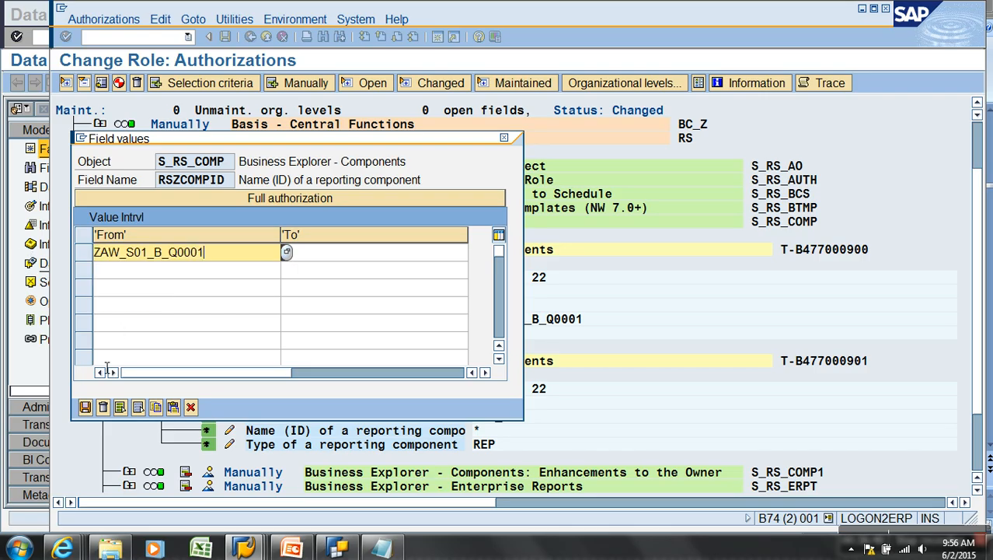
pyautogui.click(85, 406)
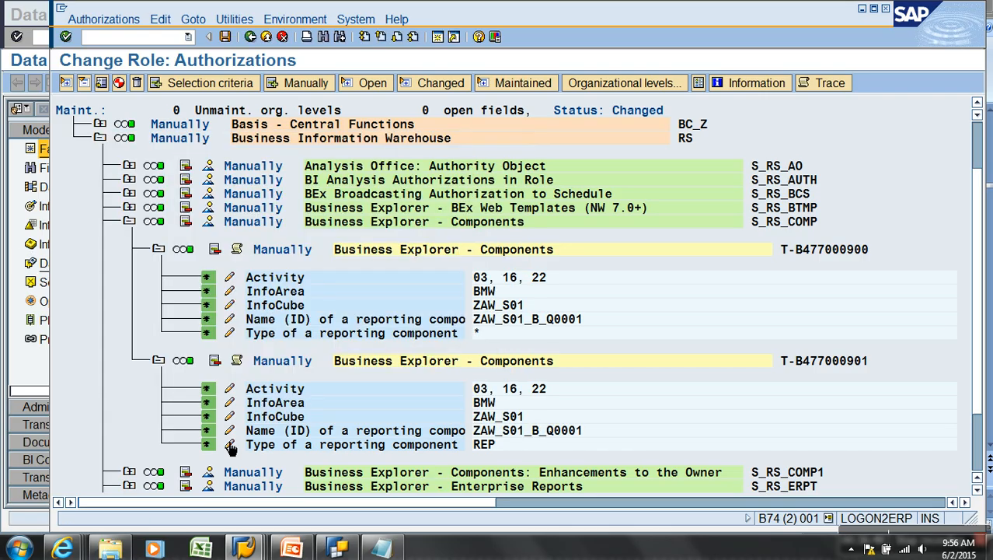
pyautogui.click(229, 446)
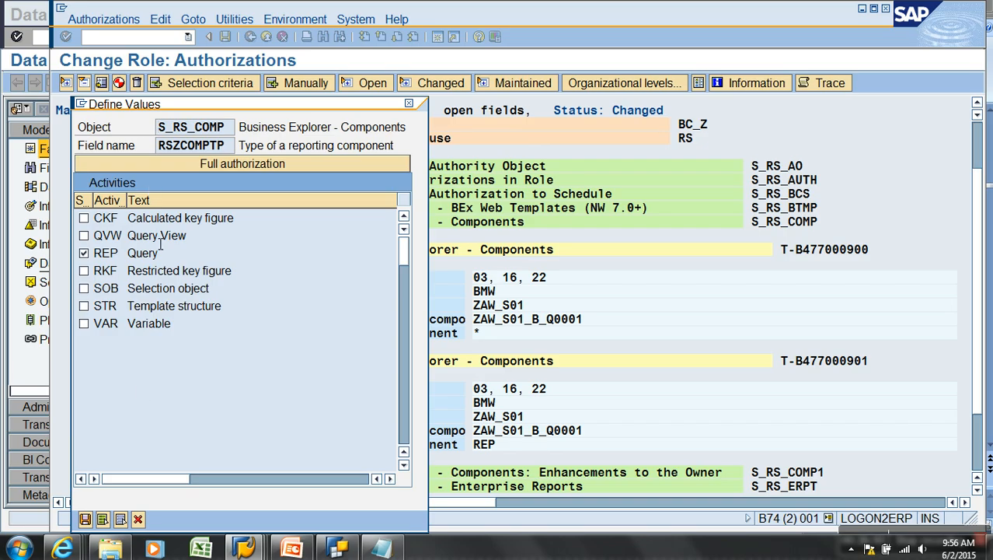
pyautogui.click(193, 166)
pyautogui.click(86, 519)
pyautogui.click(129, 222)
pyautogui.click(126, 235)
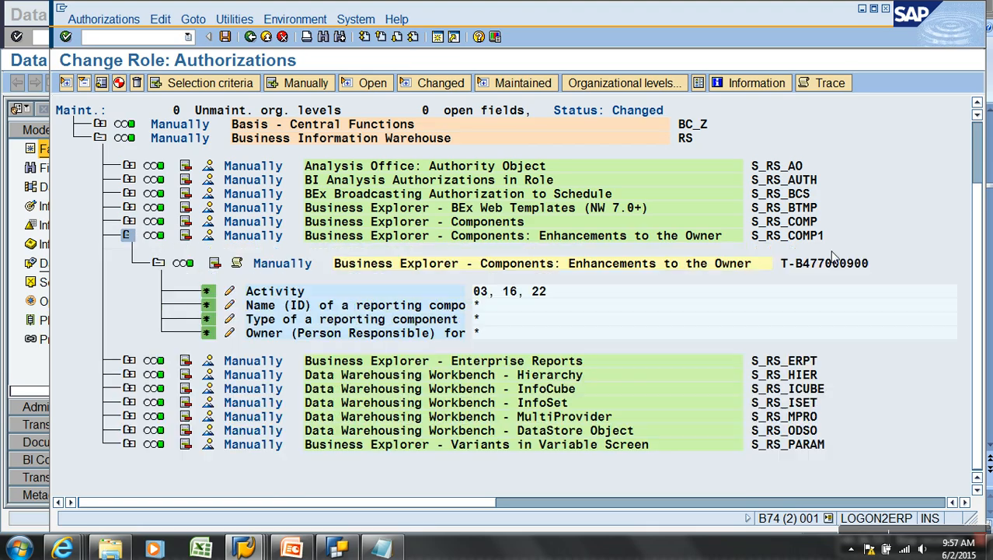
# Check S_RS_COMP1's activities unchanged, then set its component name to query ZAW_S01_B_Q0001
pyautogui.click(235, 290)
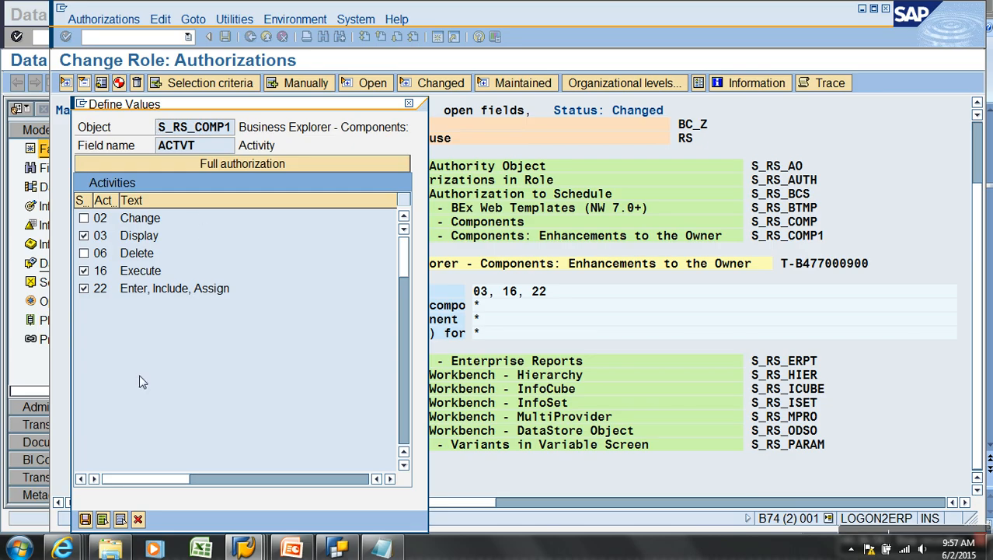
pyautogui.click(85, 519)
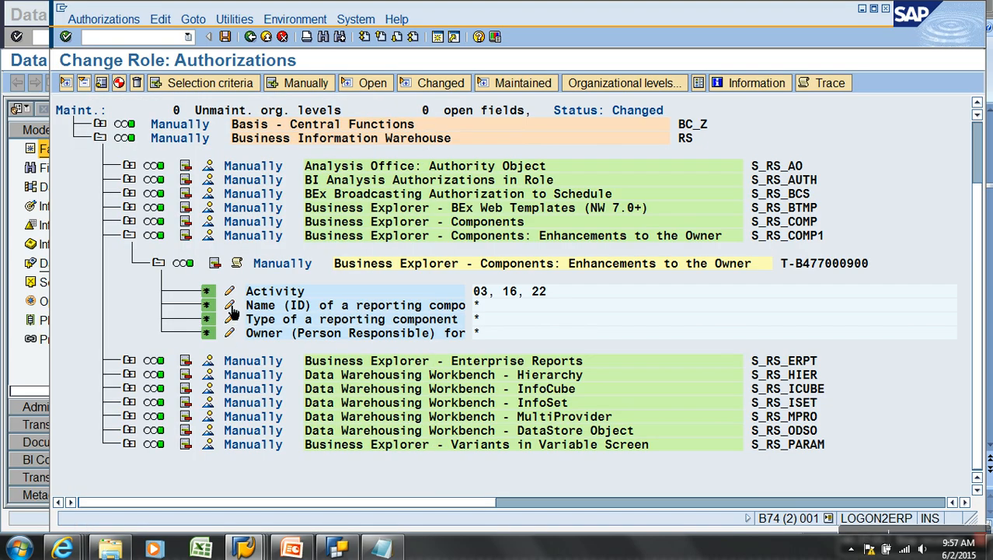
pyautogui.click(231, 306)
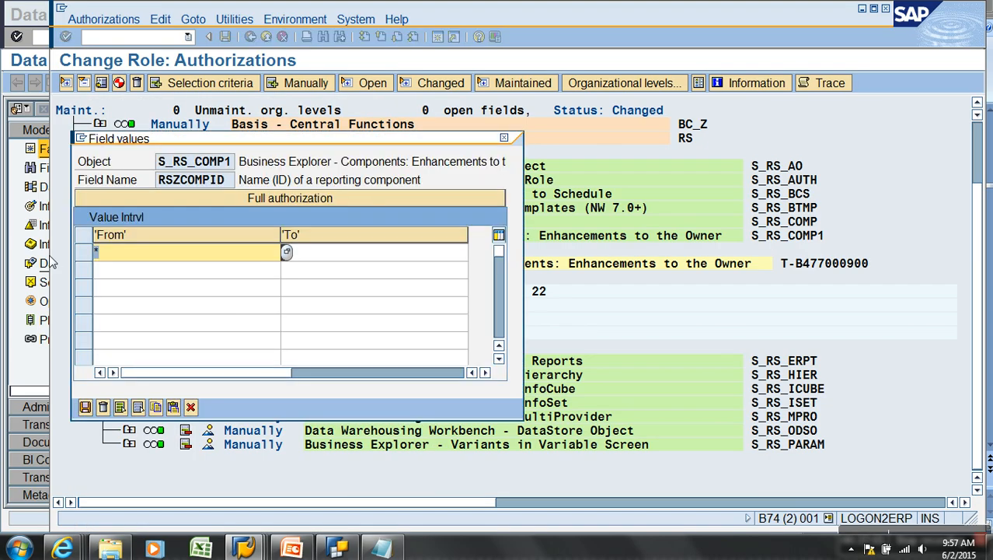
pyautogui.press('BackSpace')
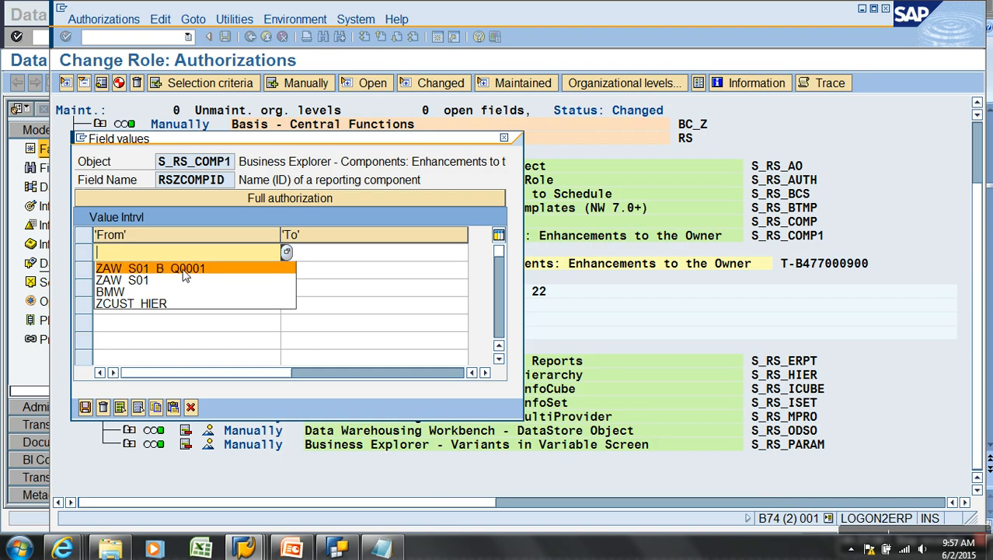
pyautogui.click(234, 139)
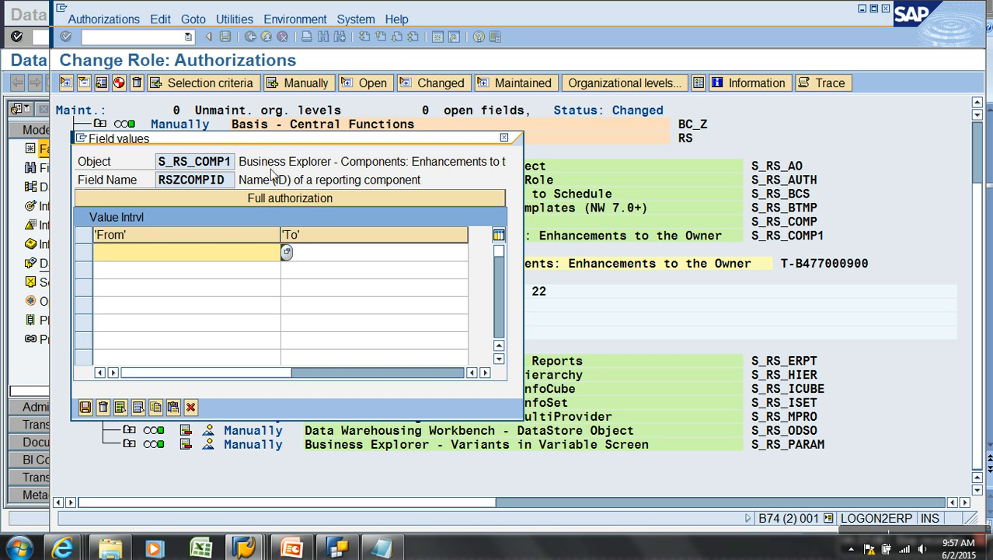
pyautogui.click(186, 251)
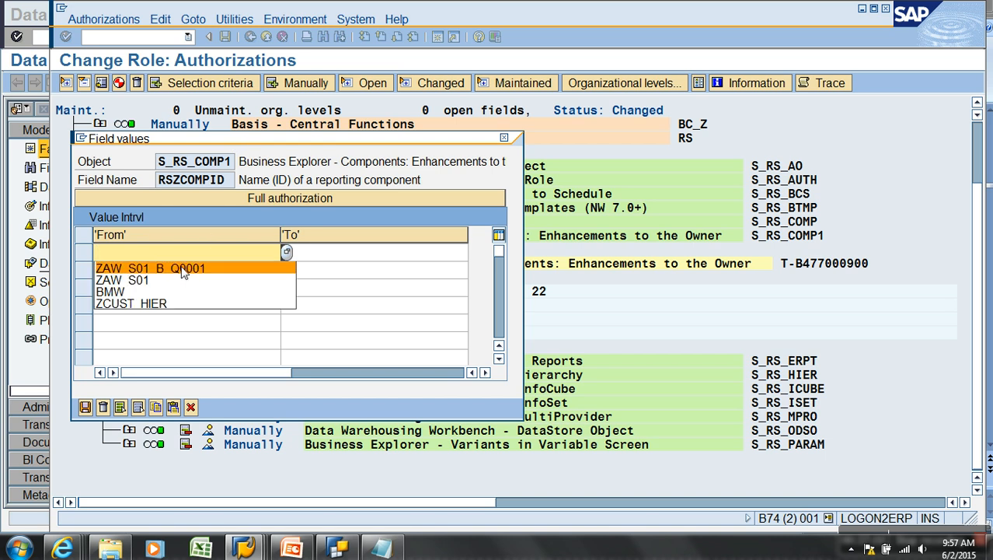
pyautogui.click(140, 262)
pyautogui.click(85, 406)
# Keep all reporting component types and collapse the Enhancements to the Owner object
pyautogui.click(231, 322)
pyautogui.click(85, 518)
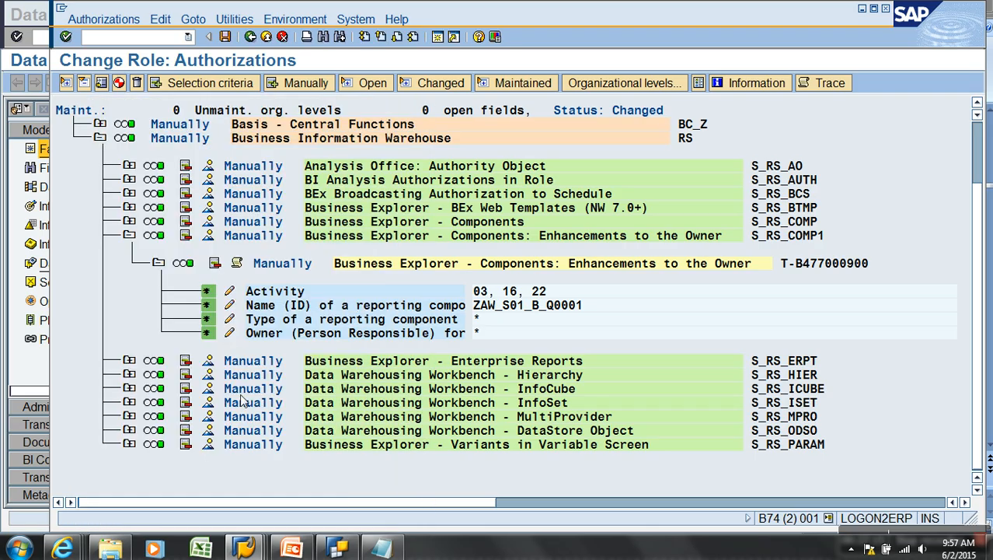
pyautogui.click(130, 236)
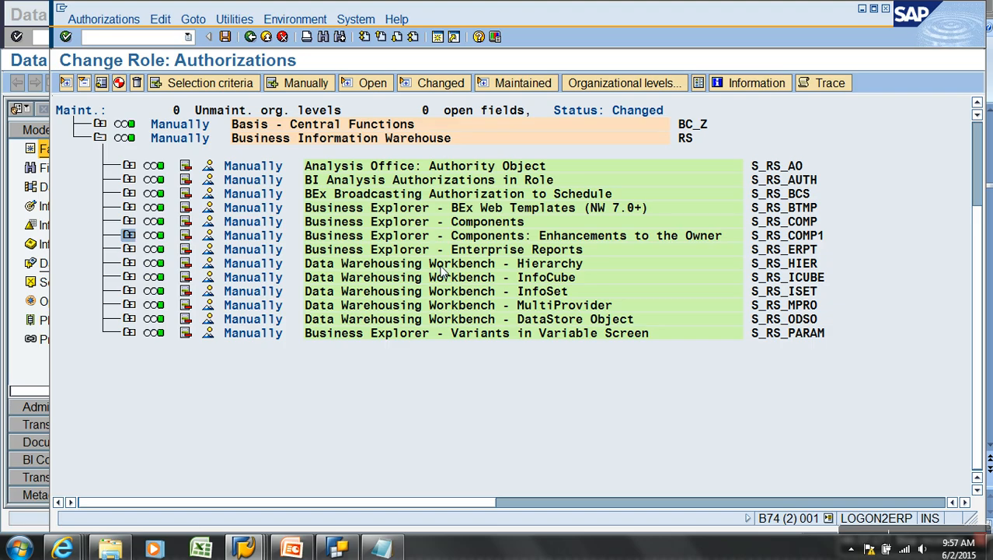
# Expand the S_RS_AO node to display its activities 01, 02, 03, 06 and 16
pyautogui.click(758, 170)
pyautogui.click(798, 167)
pyautogui.click(129, 166)
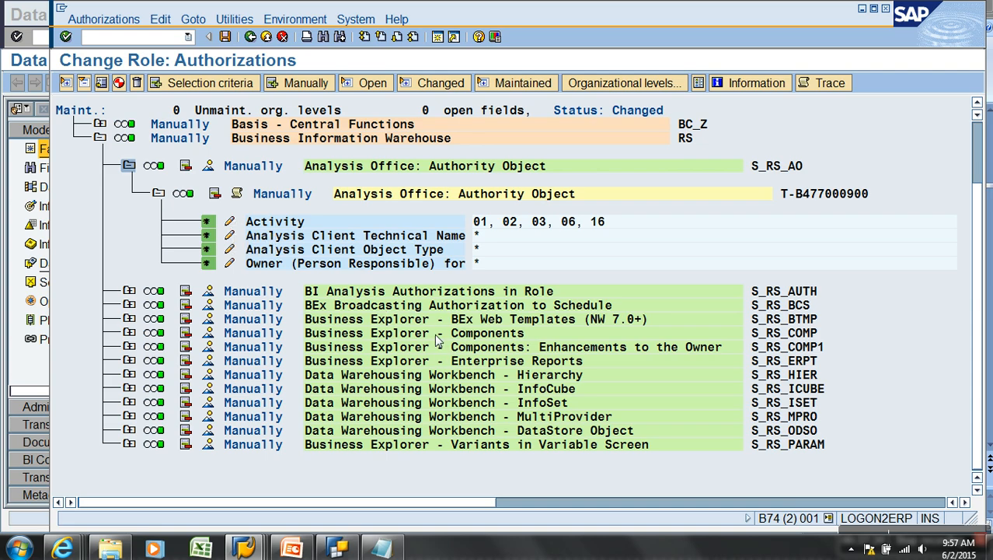
# Replace S_RS_AUTH's 0BI_ALL value with analysis authorization ZA_WEB, picked from a ZA* lookup
pyautogui.click(130, 167)
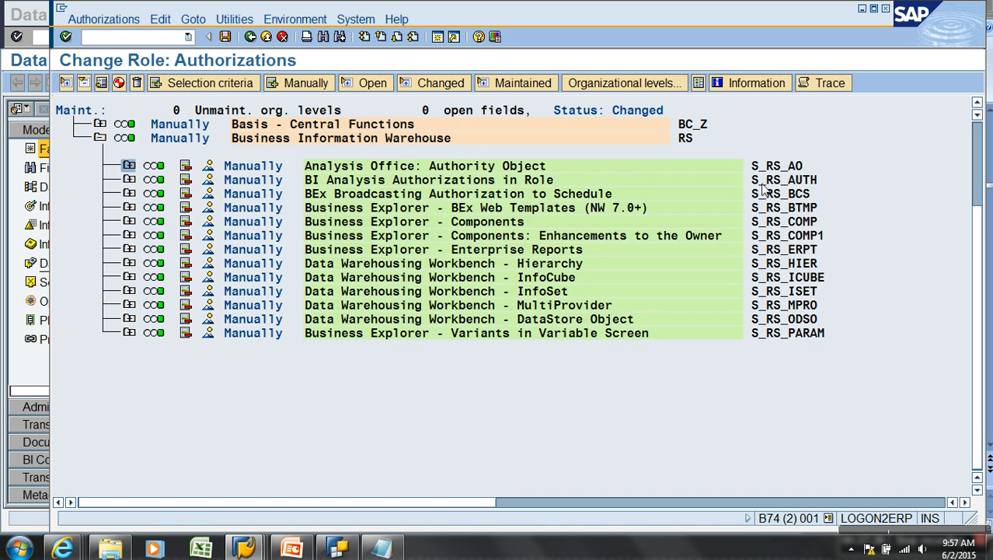
pyautogui.click(805, 181)
pyautogui.click(129, 179)
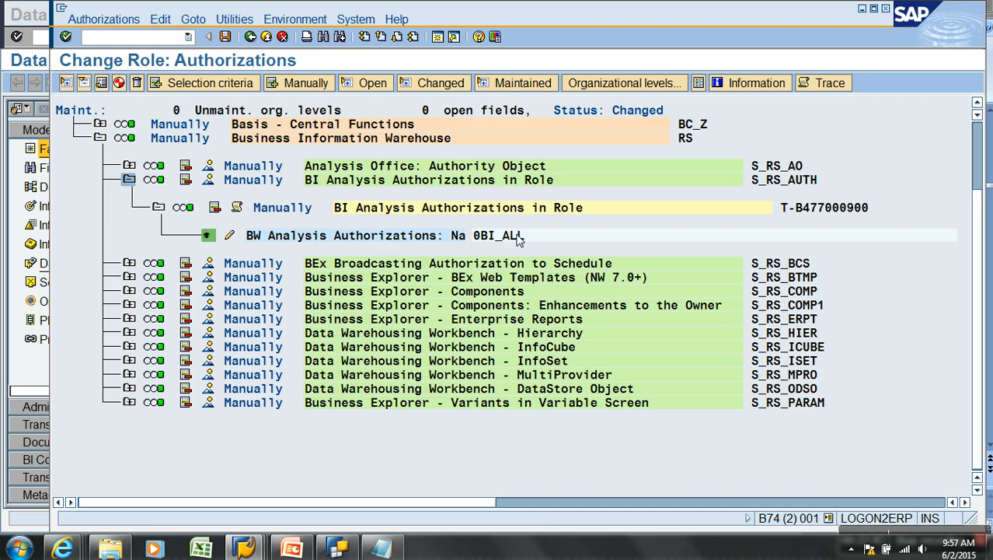
pyautogui.click(230, 234)
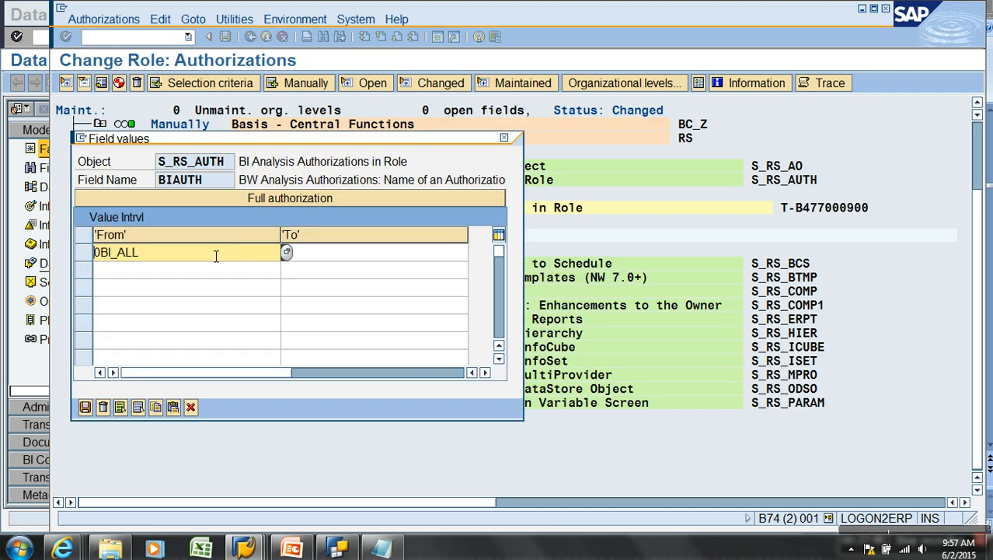
pyautogui.press('Delete')
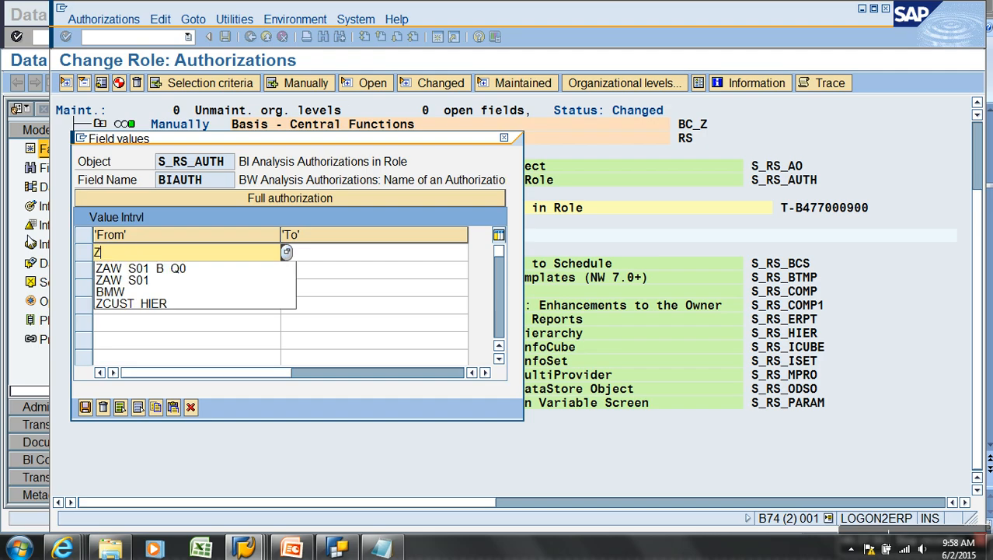
pyautogui.write('ZA*')
pyautogui.press('F4')
pyautogui.press('F4')
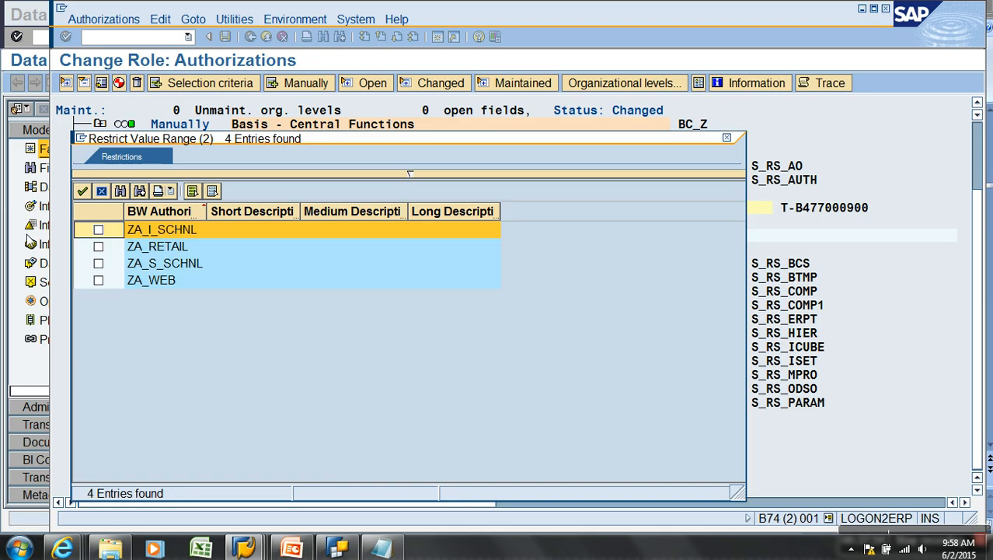
pyautogui.click(106, 283)
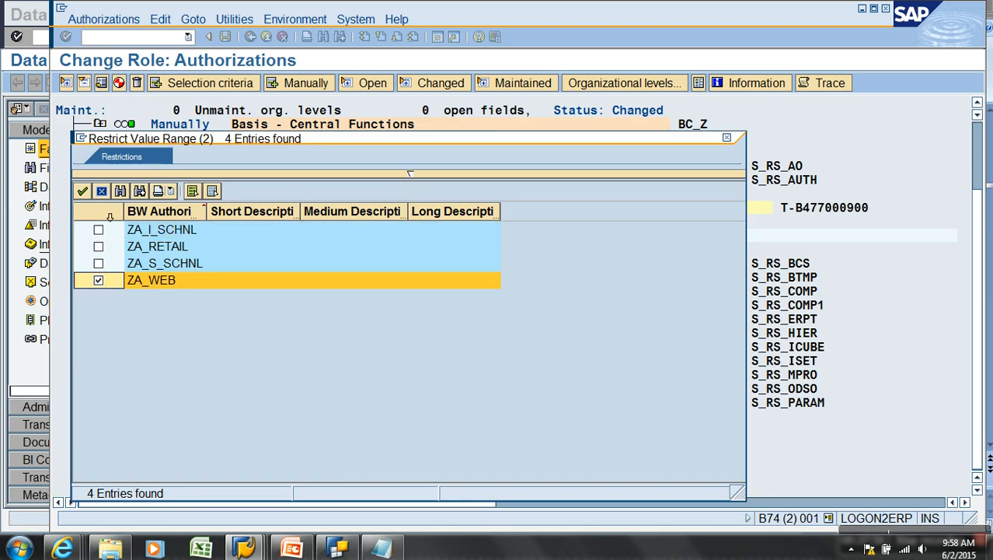
pyautogui.click(82, 190)
pyautogui.click(87, 407)
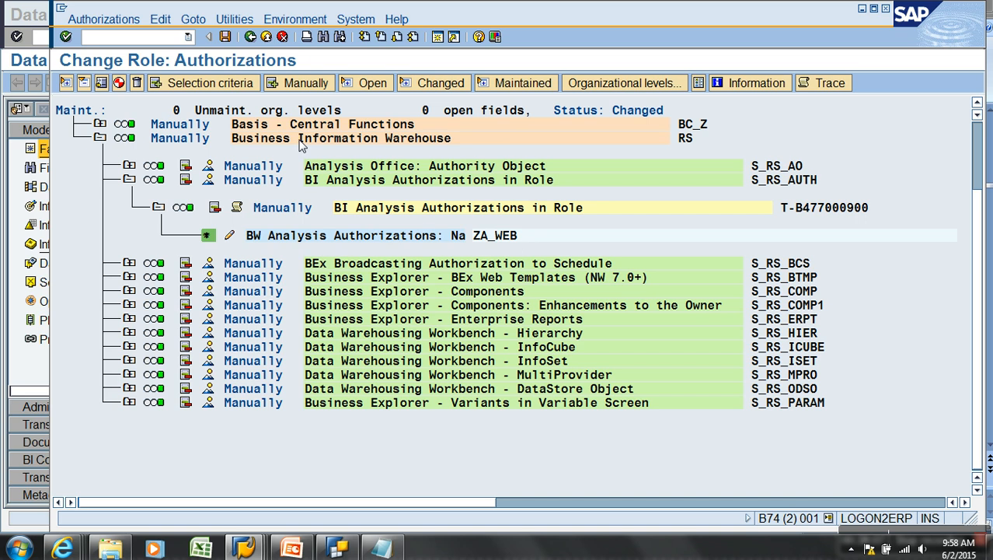
# Generate the ZROLE_WEB authorization profile under the default profile name
pyautogui.click(118, 83)
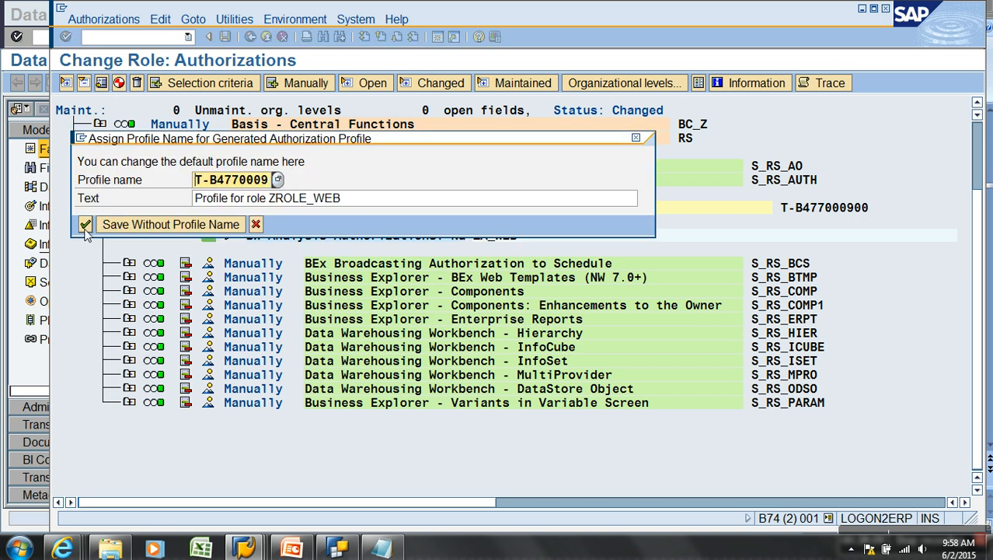
pyautogui.click(85, 225)
pyautogui.click(251, 37)
# Add transaction RSRT to the role menu and save the role
pyautogui.click(200, 204)
pyautogui.click(203, 241)
pyautogui.write('RSRT')
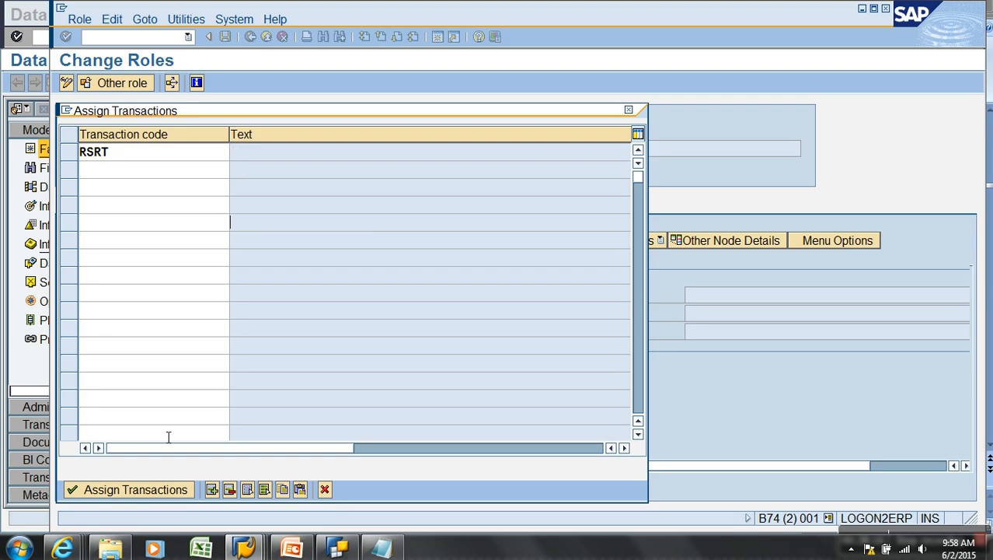
pyautogui.click(118, 490)
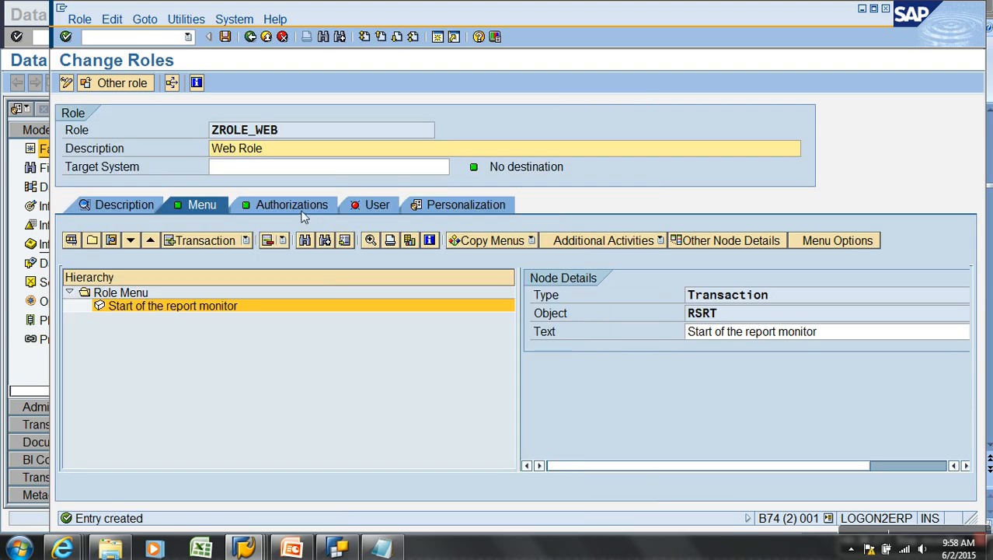
pyautogui.click(226, 39)
pyautogui.click(286, 209)
# Generate the profile despite open fields and expand the new Business Explorer Components entry
pyautogui.click(81, 442)
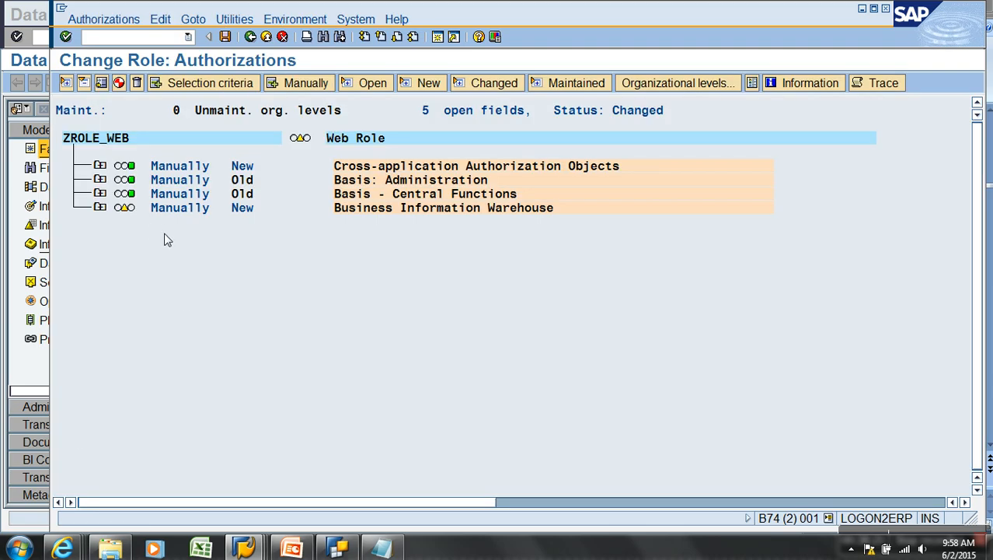
pyautogui.click(100, 208)
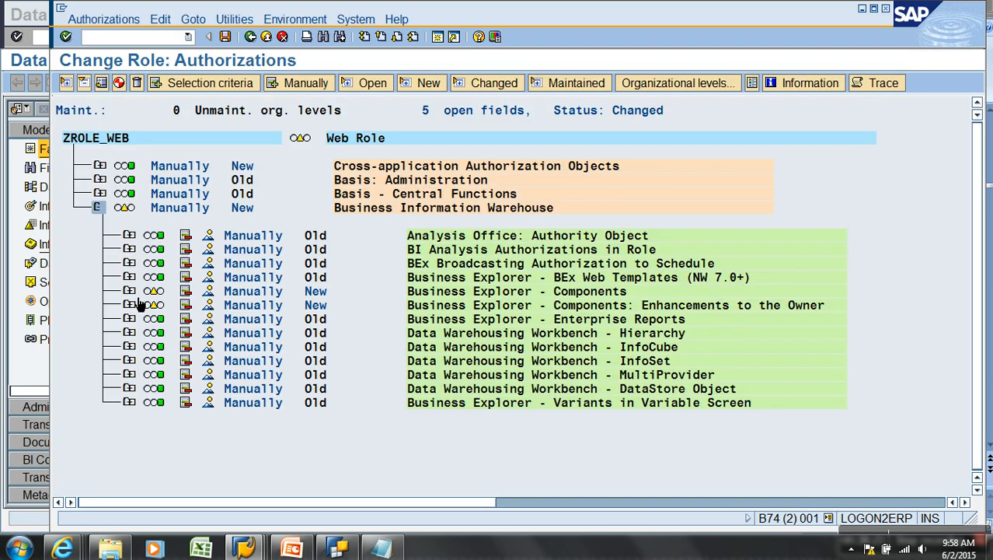
pyautogui.click(130, 291)
pyautogui.scroll(-2, 134, 295)
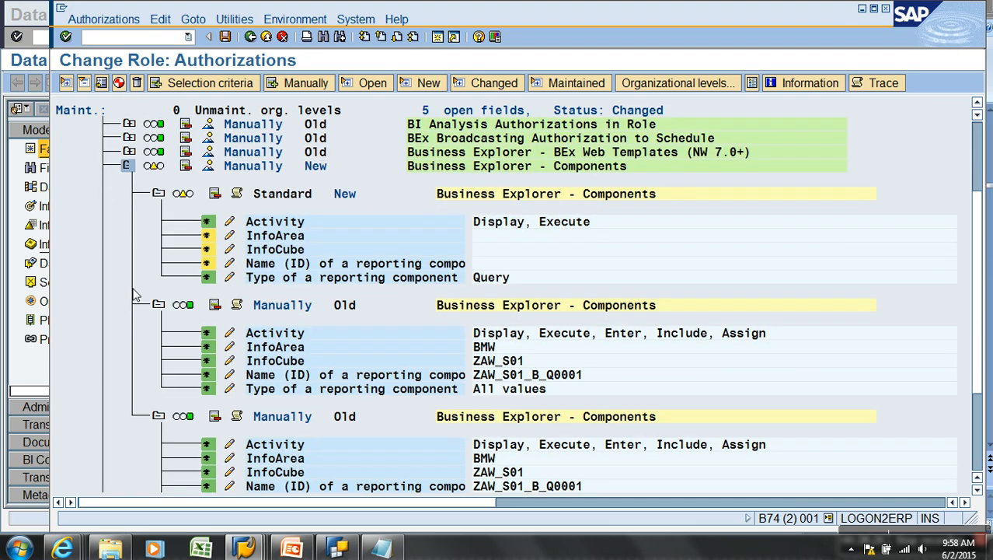
pyautogui.scroll(-5, 163, 225)
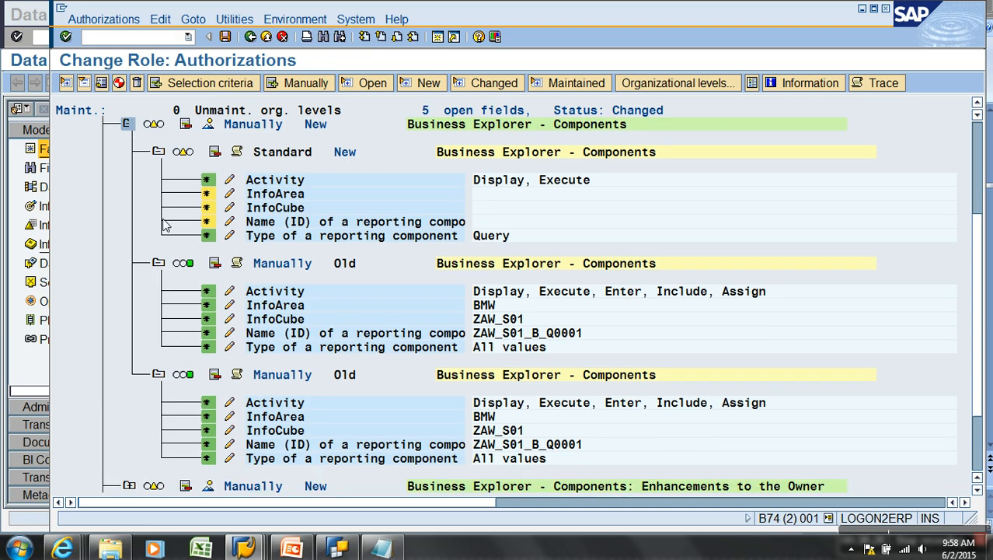
pyautogui.click(119, 82)
pyautogui.click(327, 276)
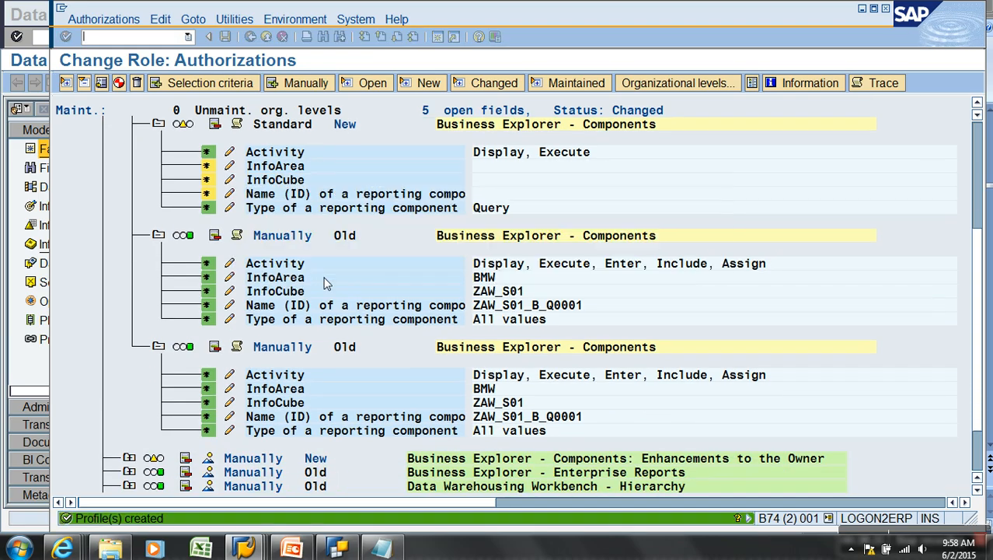
pyautogui.moveTo(979, 143); pyautogui.dragTo(978, 117)
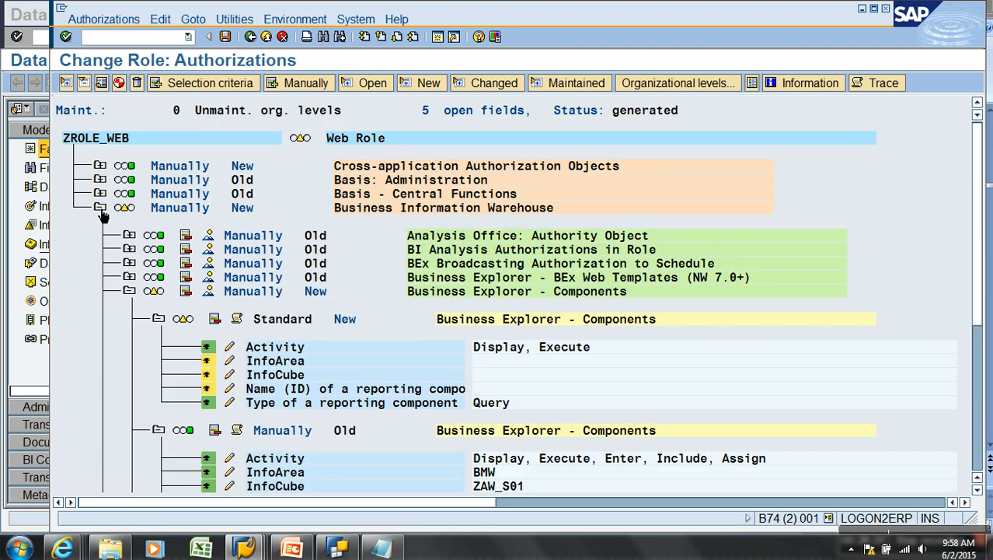
pyautogui.click(98, 207)
pyautogui.click(98, 207)
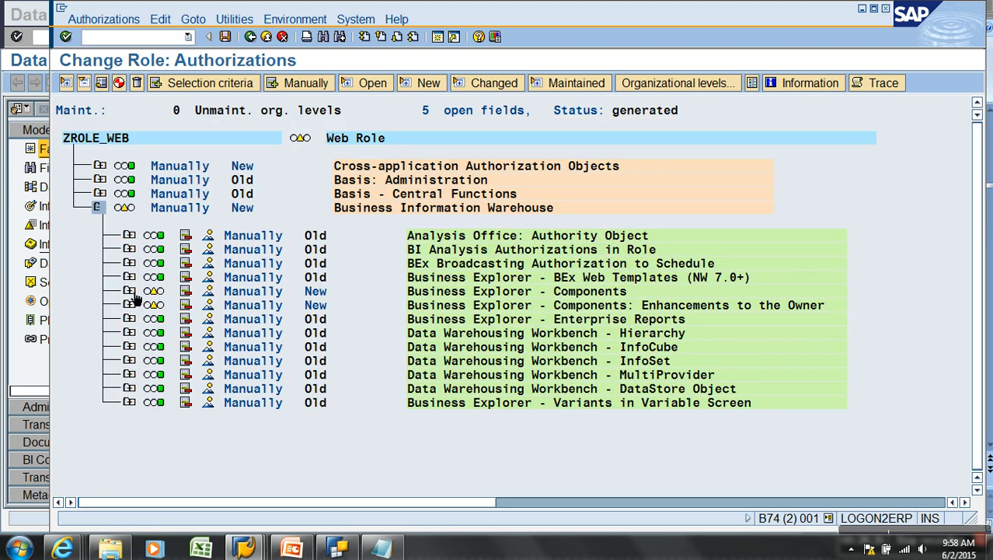
pyautogui.click(130, 291)
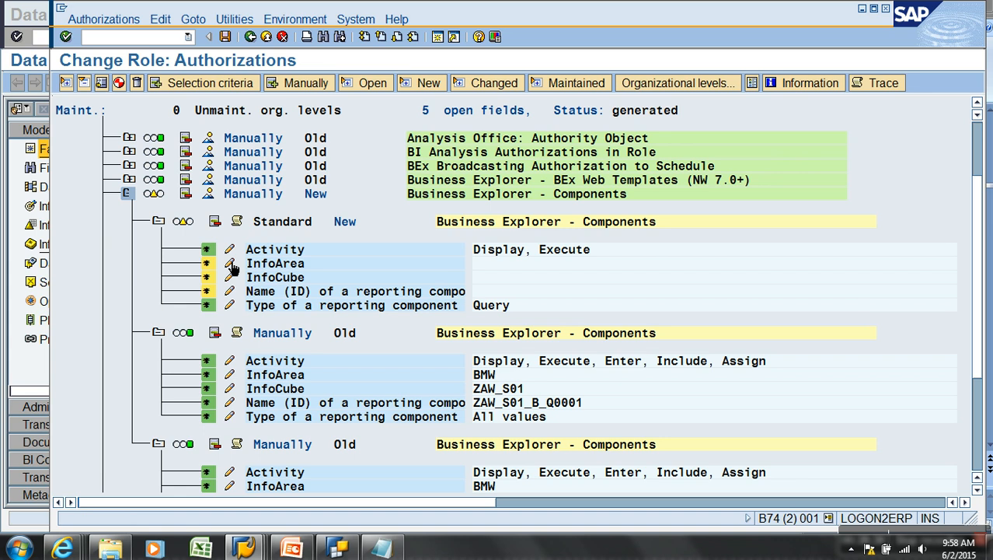
# Add Enter, Include and Assign activities and set the InfoArea to BMW
pyautogui.click(229, 250)
pyautogui.click(84, 305)
pyautogui.click(85, 518)
pyautogui.click(231, 264)
pyautogui.click(184, 252)
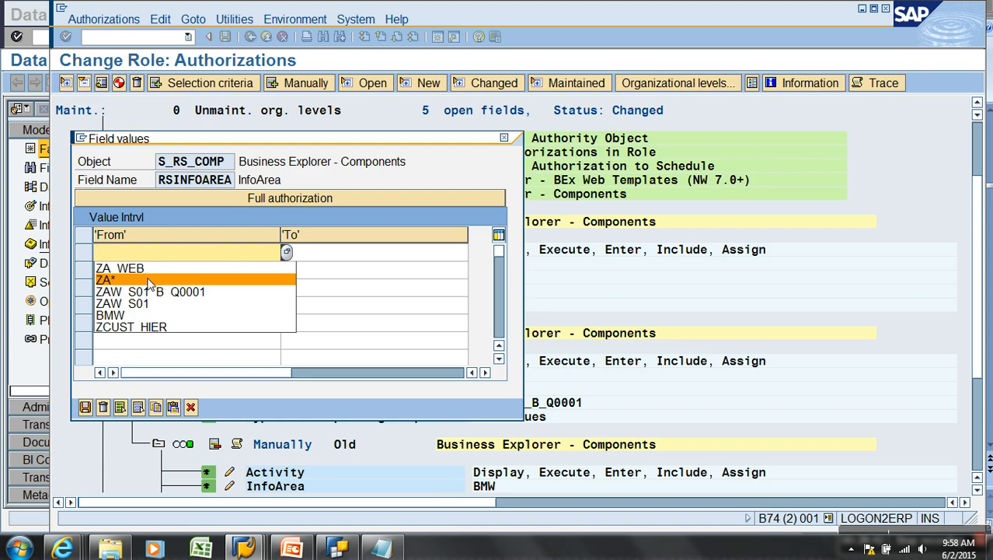
pyautogui.click(144, 313)
pyautogui.click(86, 408)
# Set InfoCube ZAW_S01 and component name ZAW_S01_B_Q0001 from previously used values
pyautogui.click(230, 278)
pyautogui.click(176, 261)
pyautogui.click(152, 318)
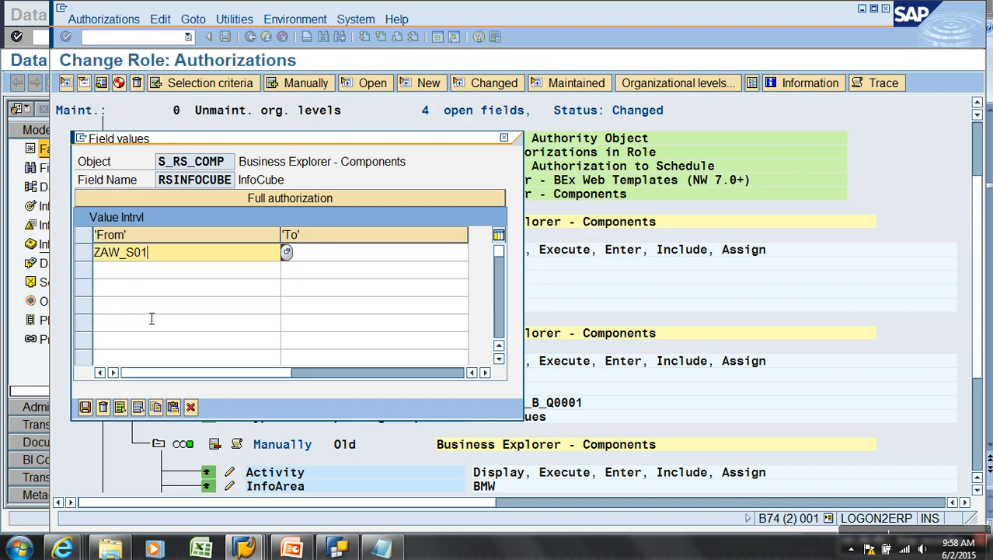
pyautogui.click(91, 406)
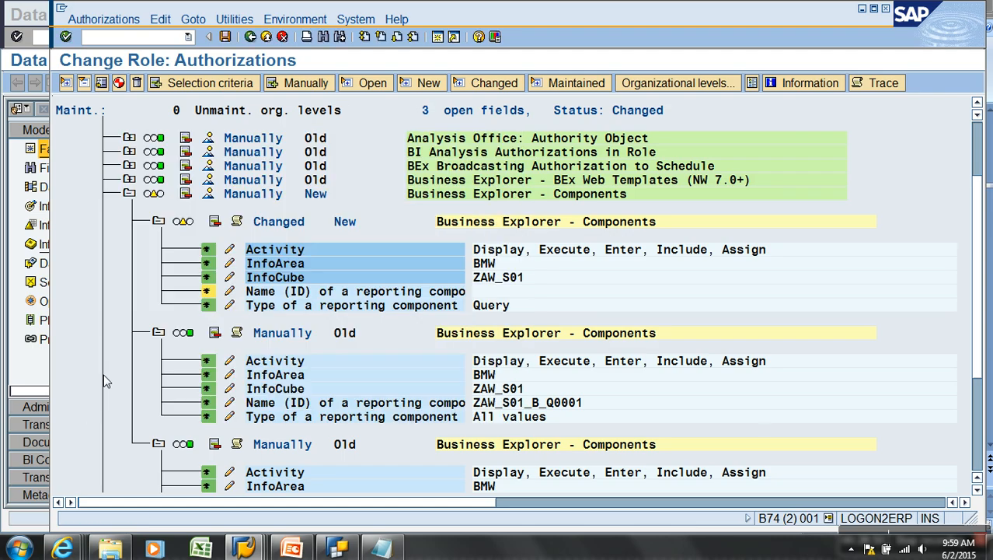
pyautogui.click(230, 291)
pyautogui.click(196, 259)
pyautogui.click(196, 314)
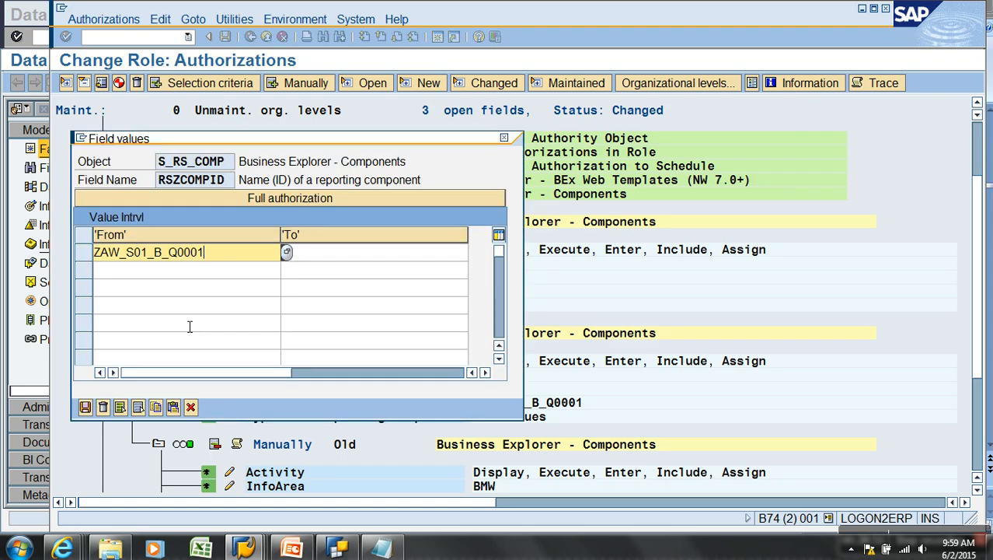
pyautogui.click(89, 406)
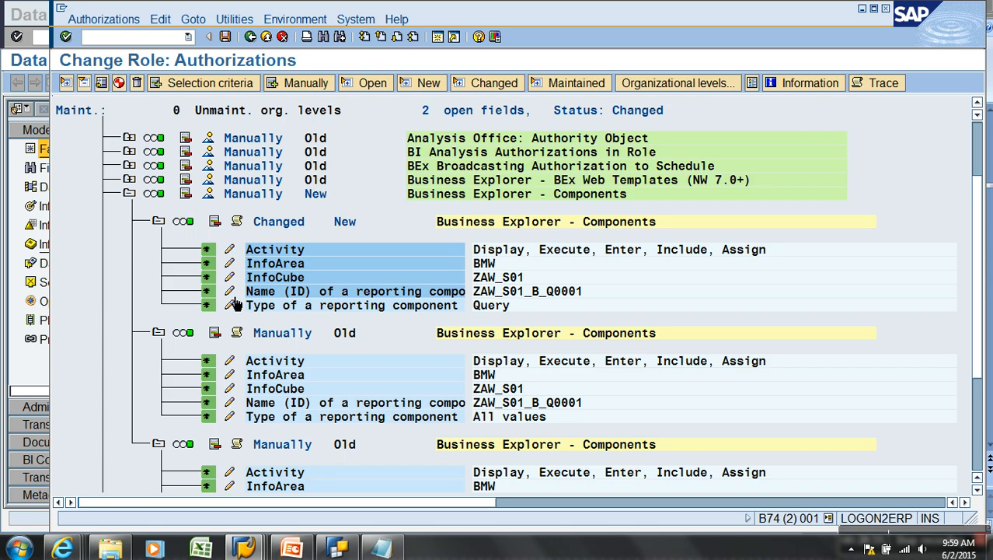
# Allow all reporting component types, then expand the Enhancements to the Owner entry
pyautogui.click(231, 305)
pyautogui.click(165, 164)
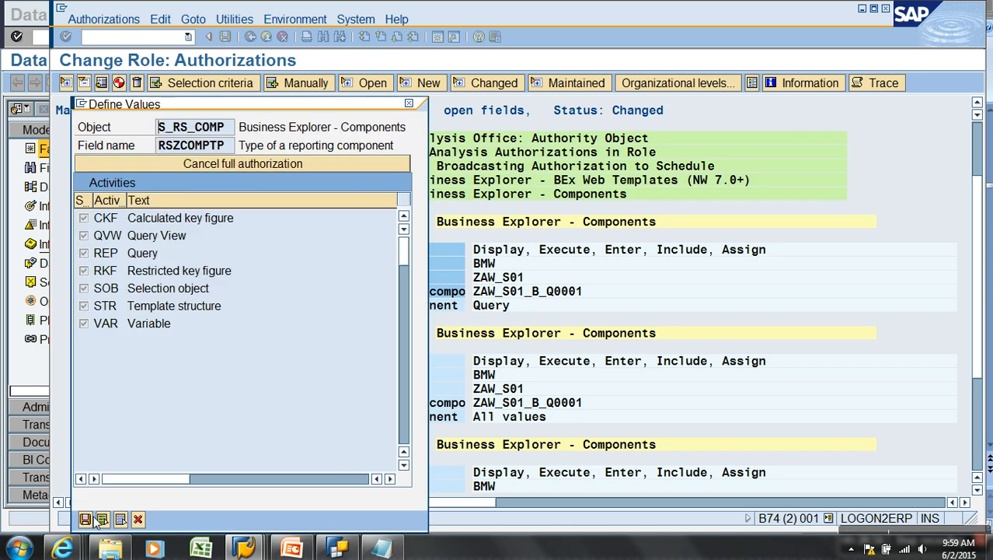
pyautogui.click(86, 519)
pyautogui.click(129, 194)
pyautogui.click(128, 207)
# Set the owner-enhancement component to ZAW_S01_B_Q0001 and the owner to *
pyautogui.click(229, 276)
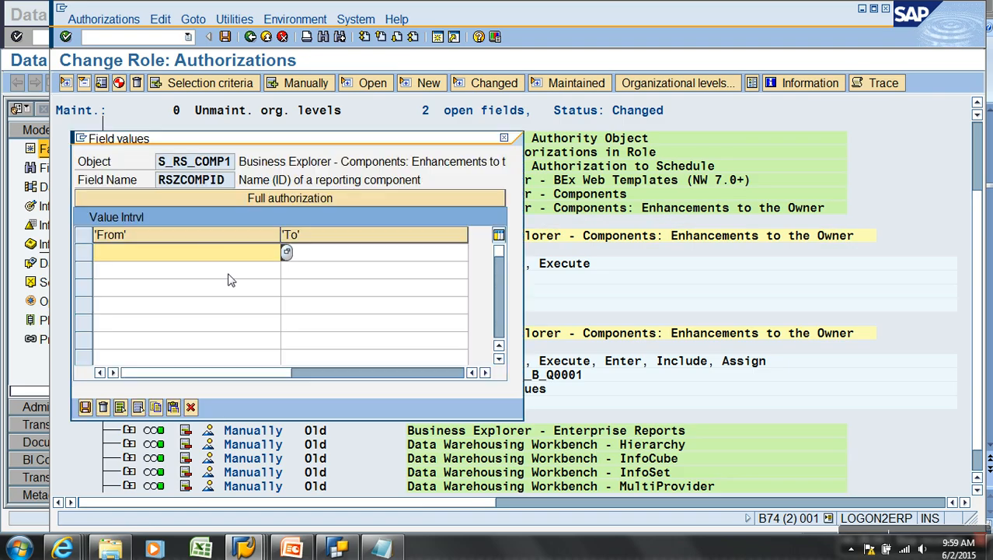
pyautogui.click(209, 253)
pyautogui.click(185, 264)
pyautogui.click(86, 406)
pyautogui.click(229, 305)
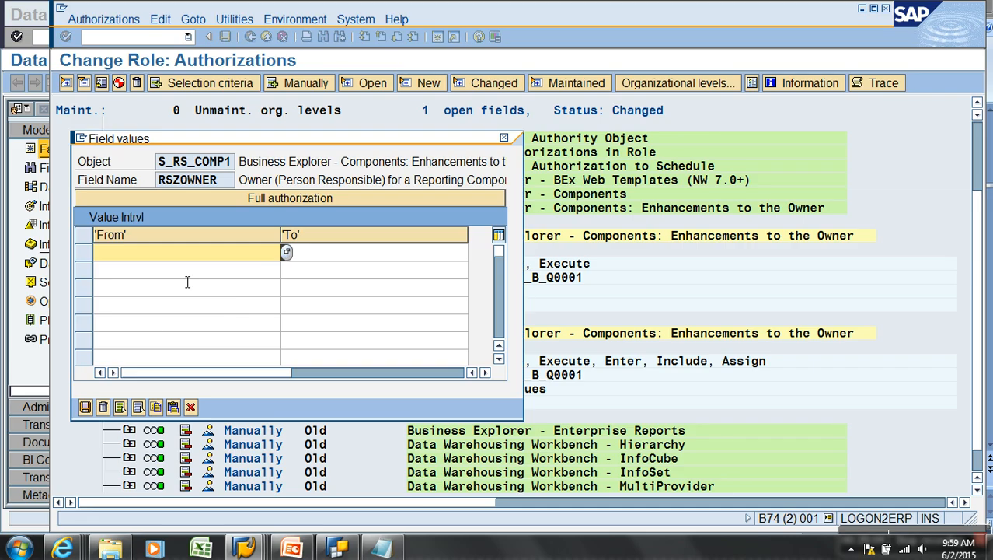
pyautogui.click(86, 407)
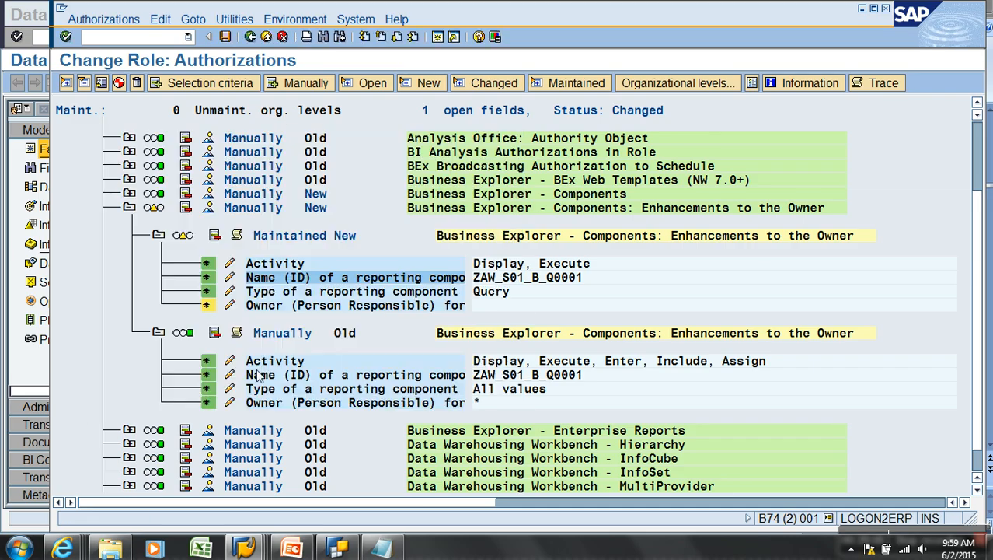
pyautogui.click(230, 305)
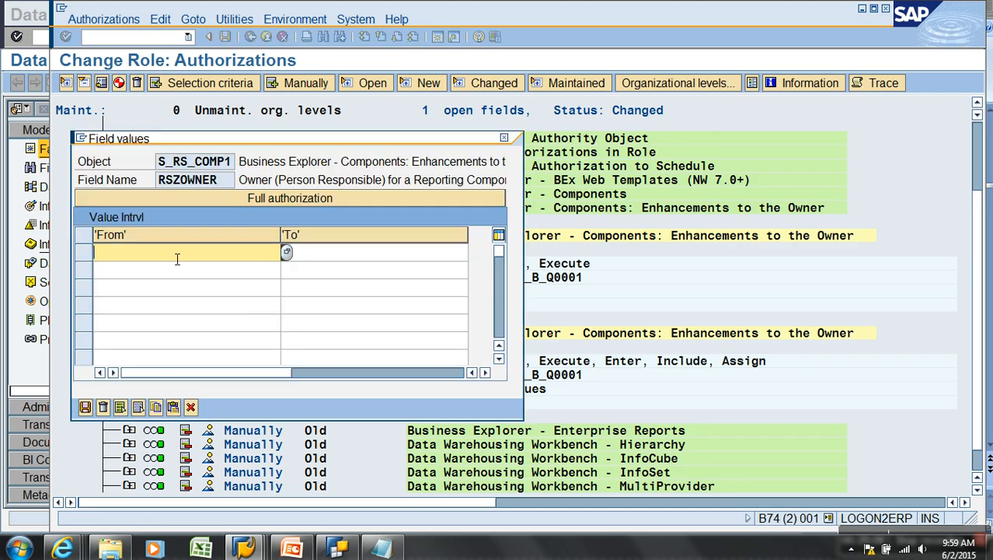
pyautogui.write('*')
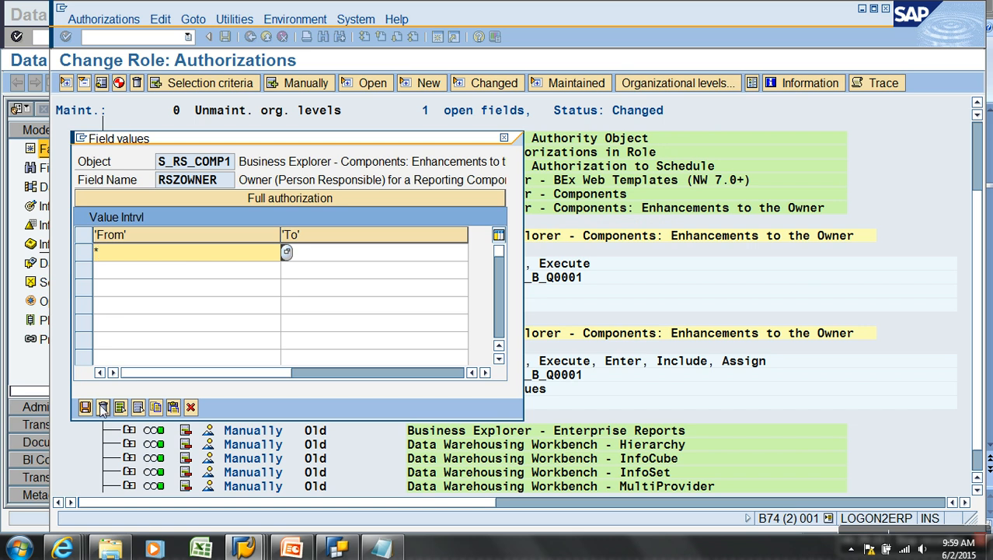
pyautogui.click(86, 406)
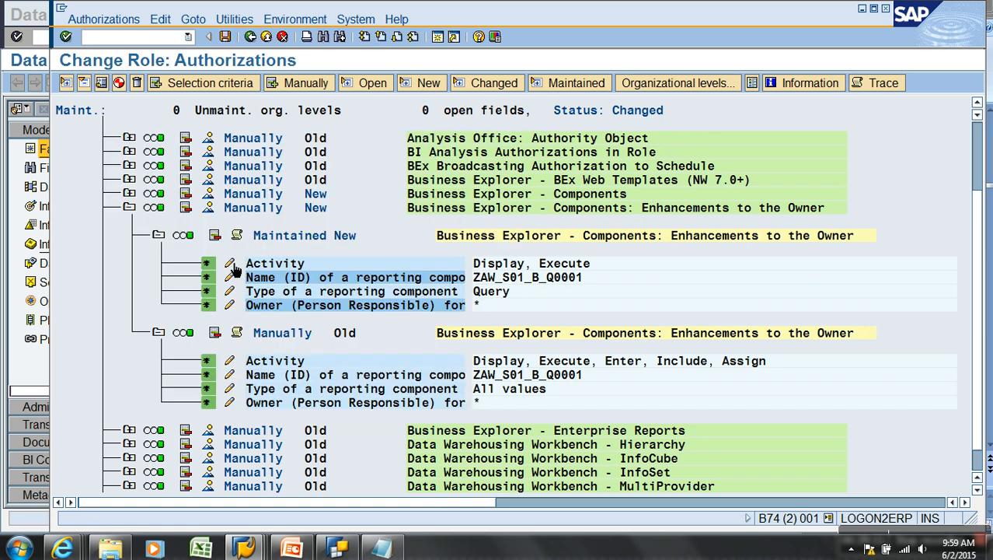
# Add Enter, Include and Assign activities, regenerate the profile and return to Change Roles
pyautogui.click(229, 264)
pyautogui.click(85, 289)
pyautogui.click(86, 518)
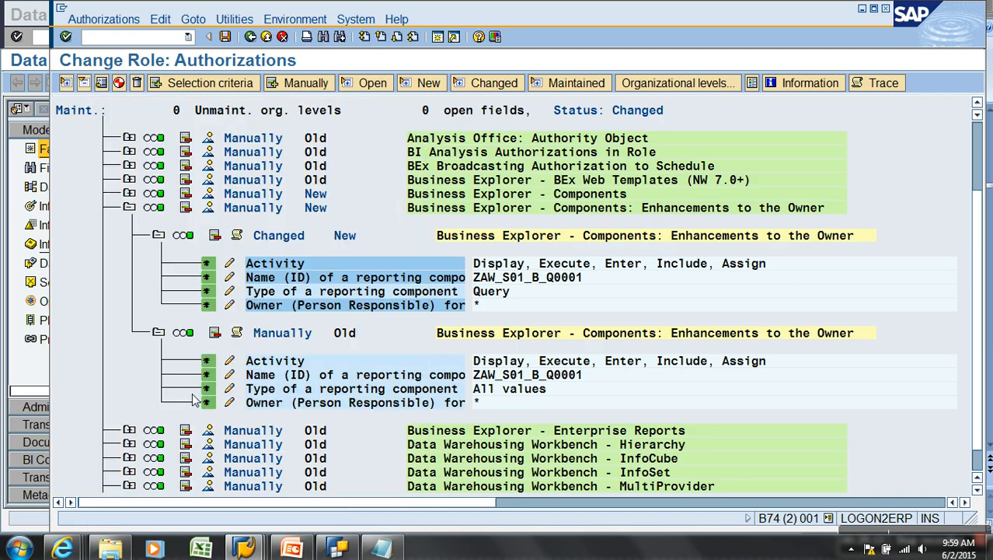
pyautogui.click(119, 83)
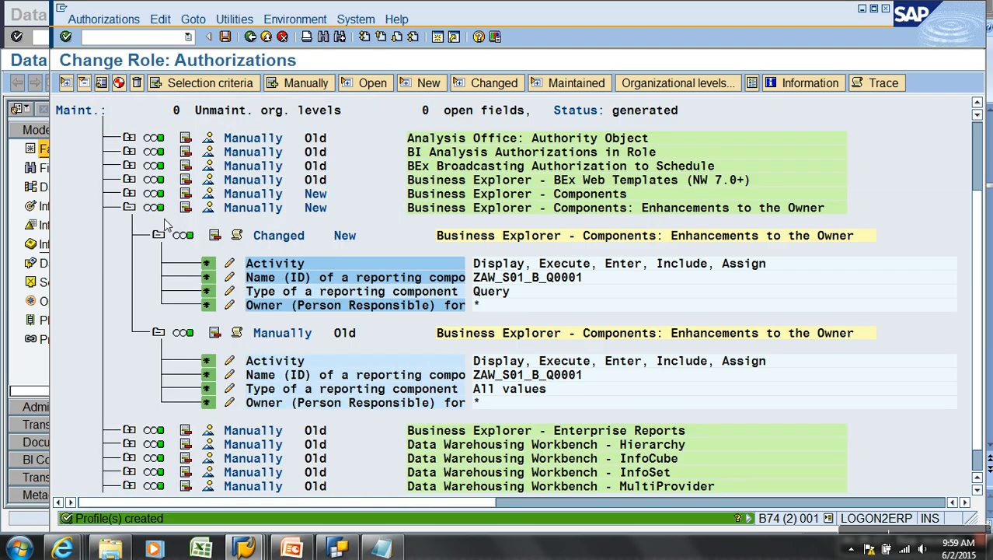
pyautogui.click(251, 38)
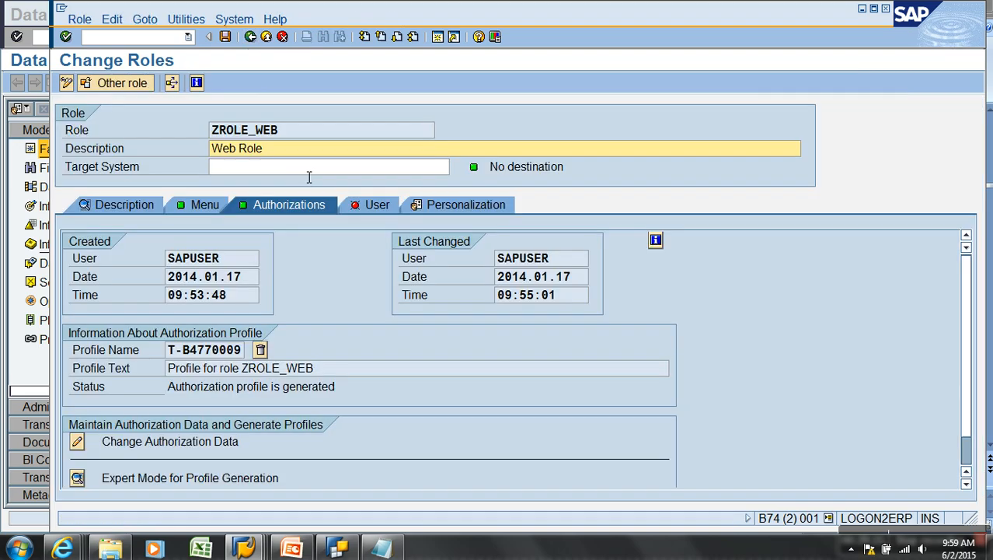
# Check in Role Maintenance that role ZROLE_RETAIL does not yet exist
pyautogui.moveTo(314, 136); pyautogui.dragTo(197, 133)
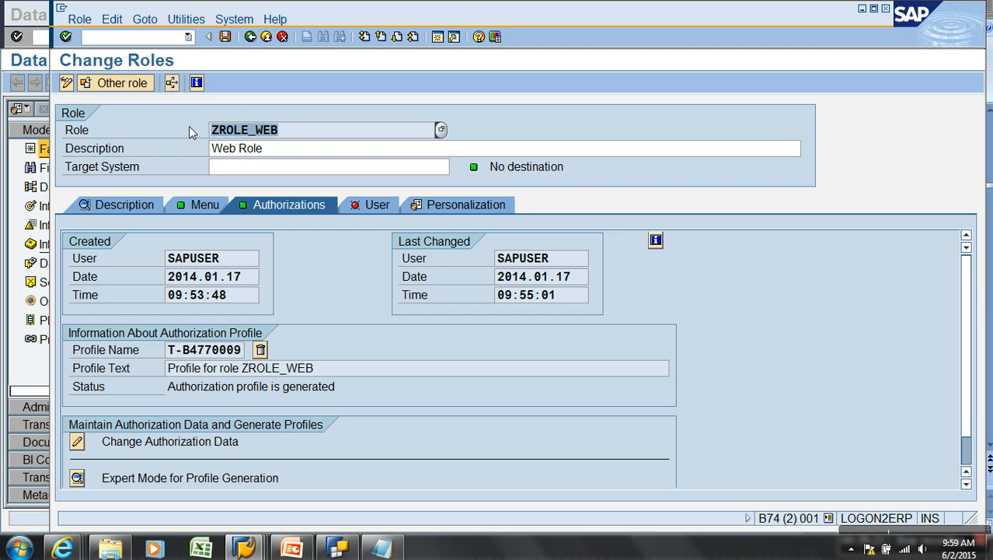
pyautogui.click(251, 37)
pyautogui.click(307, 119)
pyautogui.press('BackSpace')
pyautogui.press('BackSpace')
pyautogui.press('BackSpace')
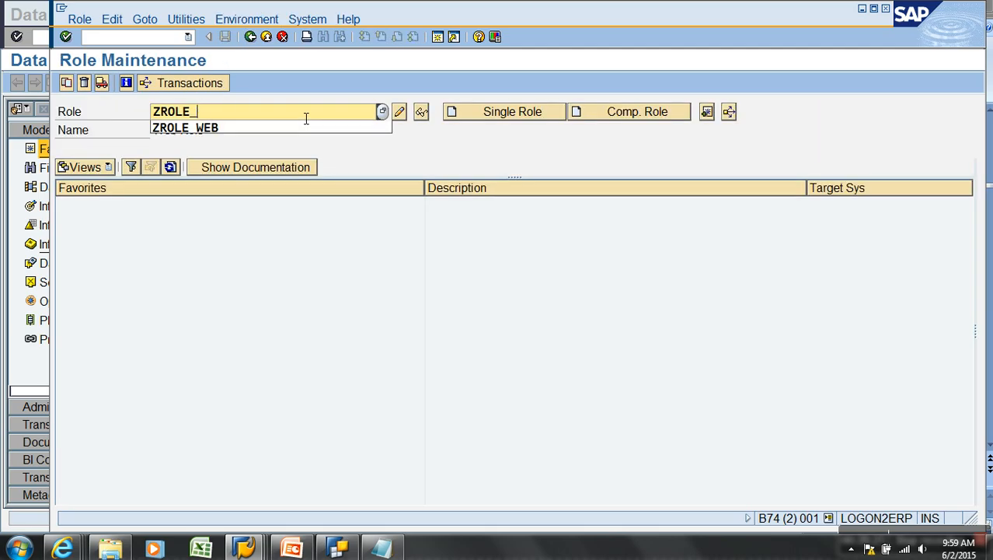
pyautogui.write('RETAIL')
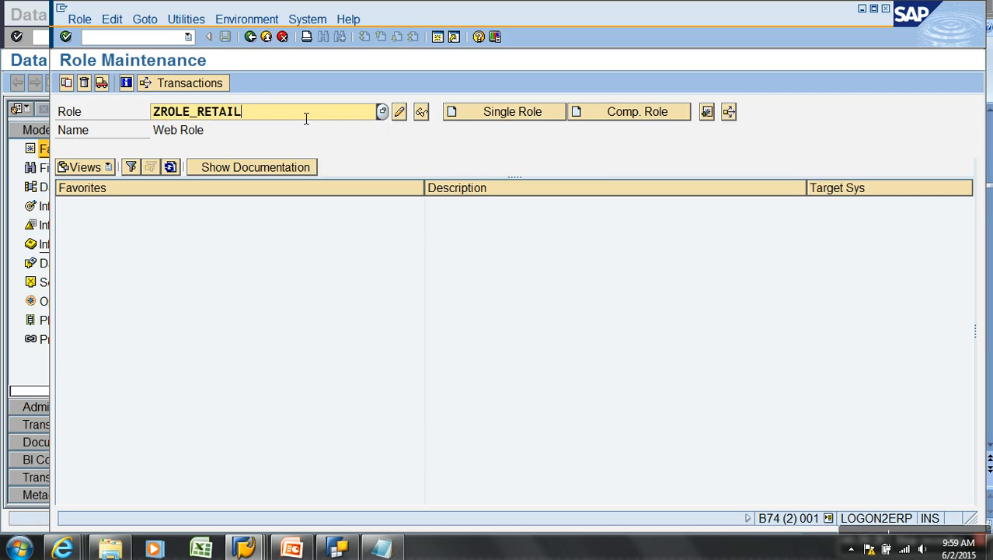
pyautogui.press('Return')
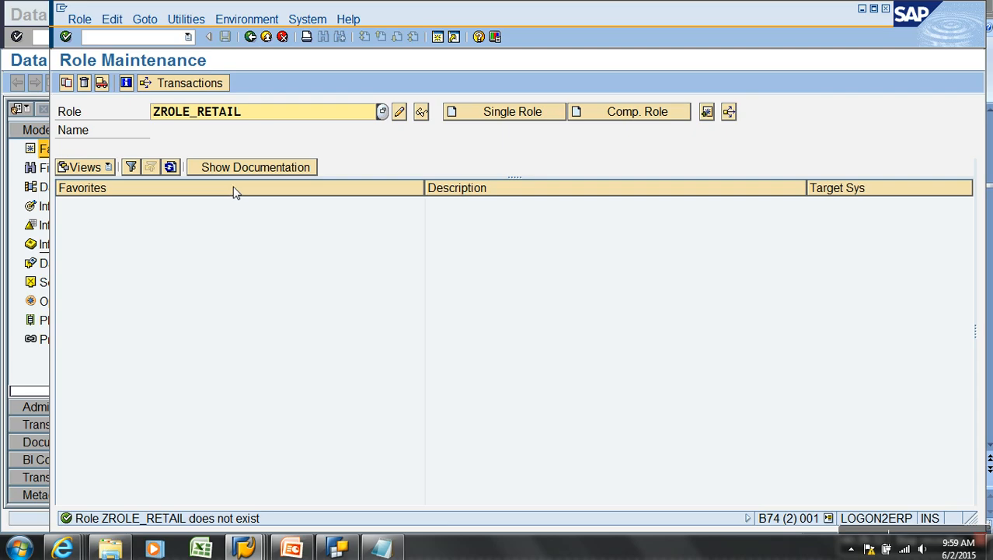
# Copy ZROLE_WEB completely to ZROLE_RETAIL and open the new role for changing
pyautogui.moveTo(275, 117); pyautogui.dragTo(138, 118)
pyautogui.write('ZROLE_WEB')
pyautogui.click(66, 83)
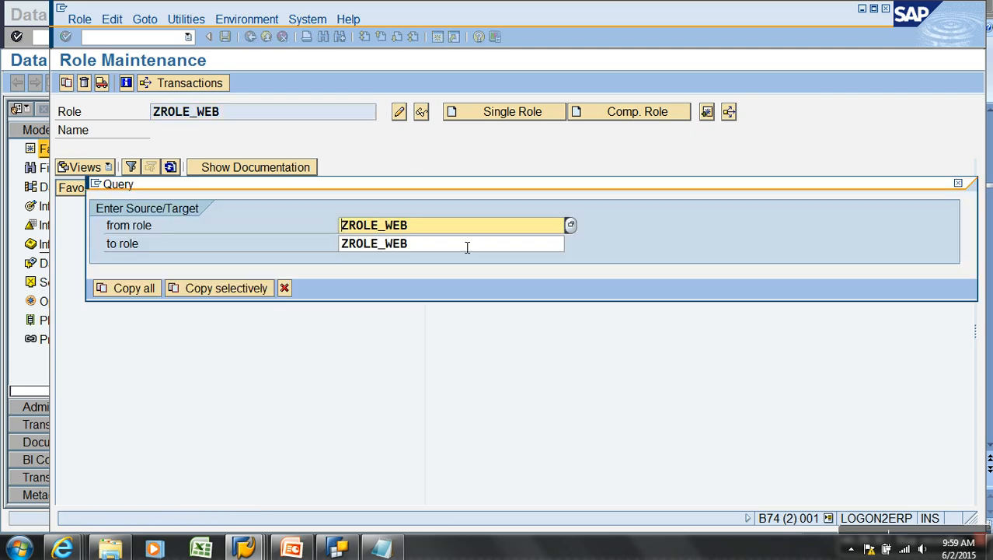
pyautogui.click(455, 248)
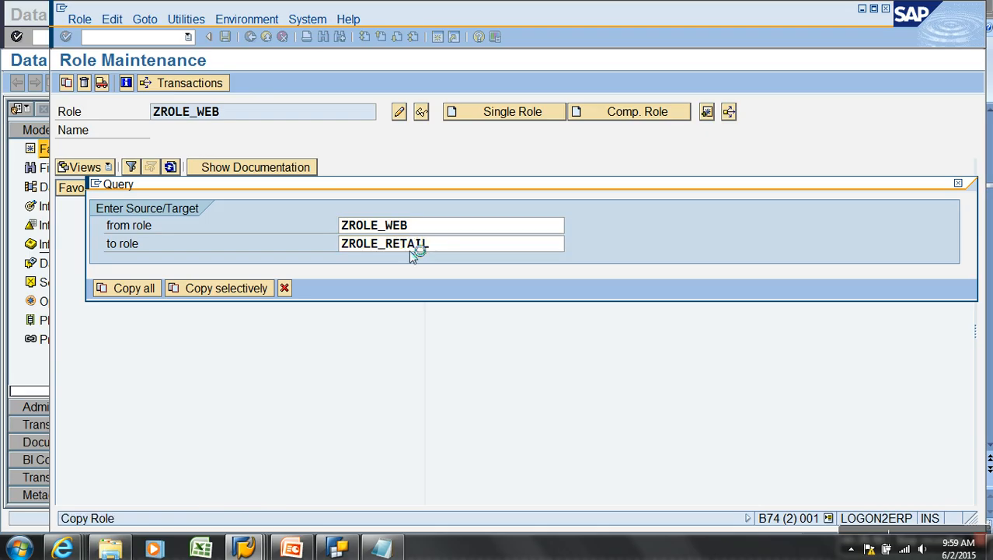
pyautogui.click(134, 287)
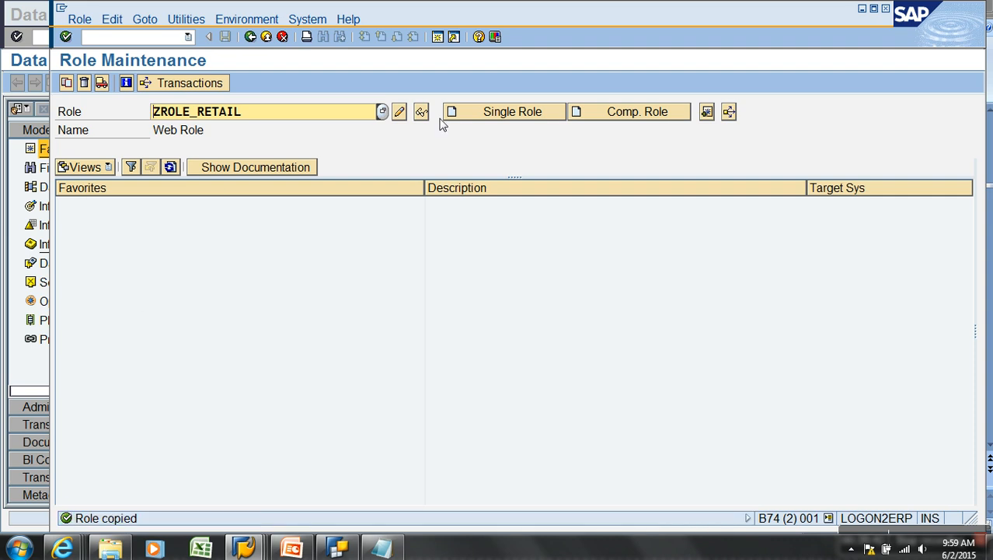
pyautogui.click(399, 111)
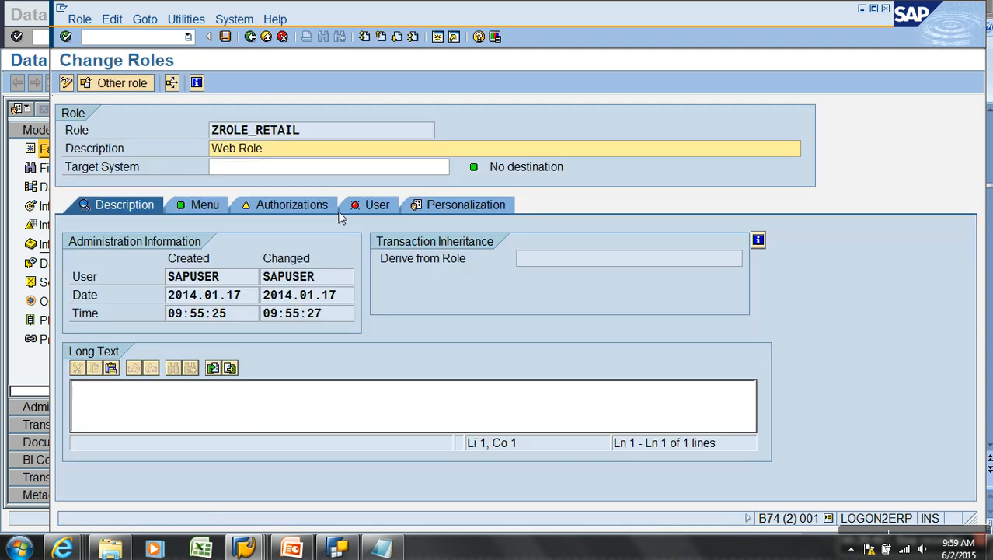
# Change ZROLE_RETAIL's description to 'rEYTAIL rOLE' and save it before editing authorization data
pyautogui.moveTo(288, 153); pyautogui.dragTo(178, 160)
pyautogui.write('rEYTAIL r')
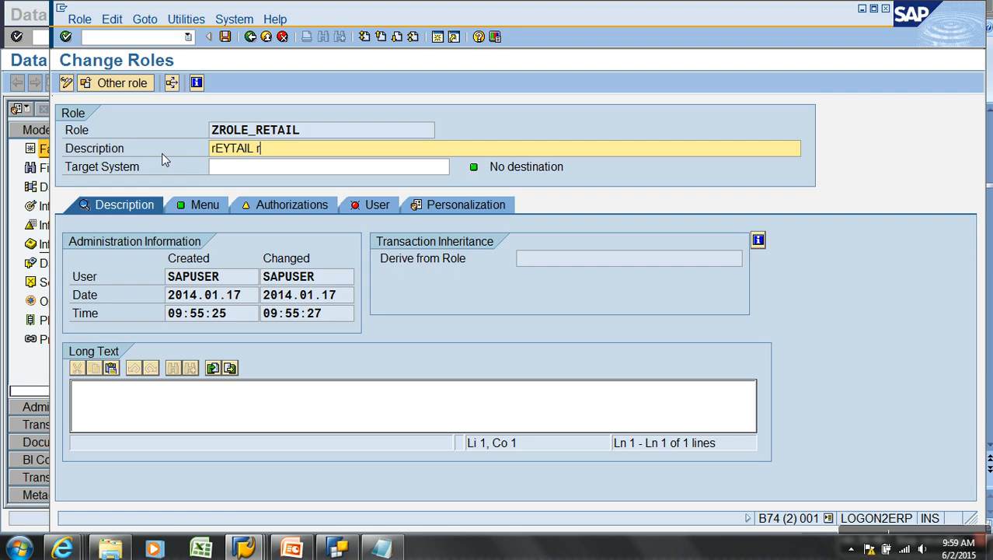
pyautogui.write('OLE')
pyautogui.click(253, 203)
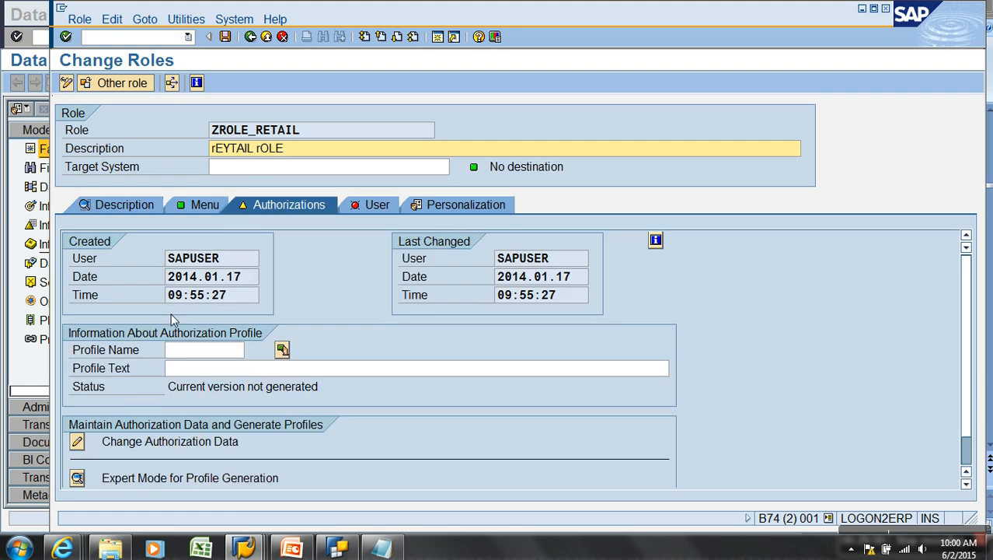
pyautogui.click(77, 442)
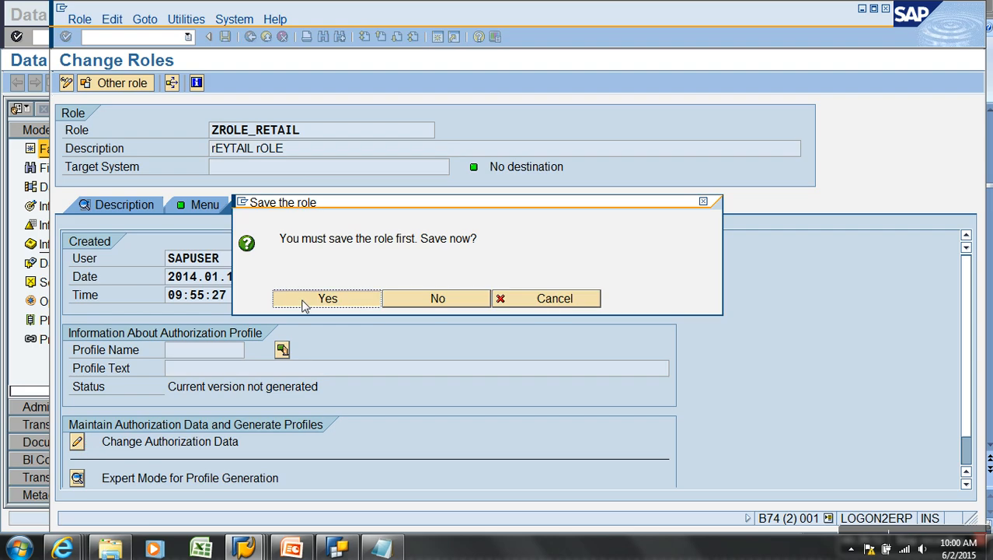
pyautogui.click(319, 300)
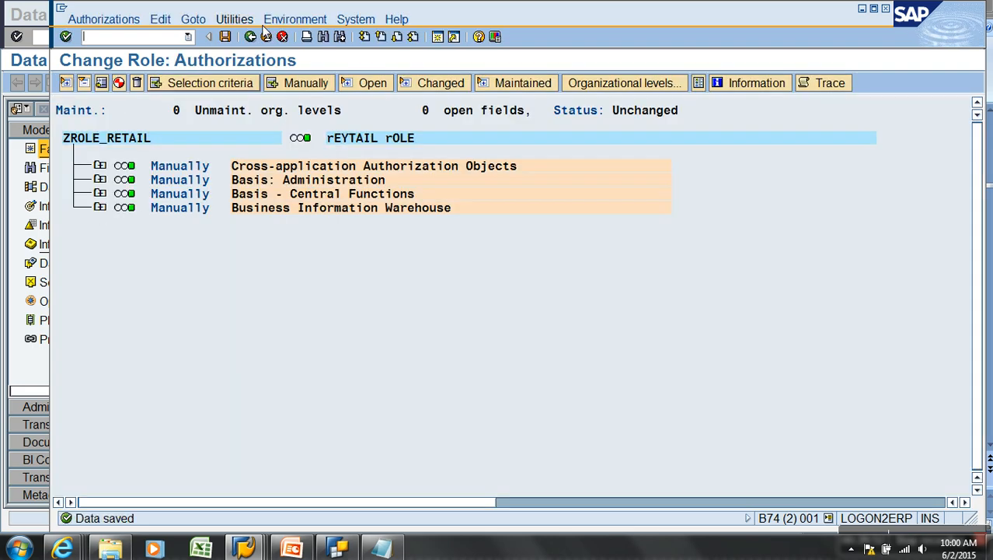
# Show technical names and expand the S_RS_AUTH BI analysis authorization object
pyautogui.click(234, 19)
pyautogui.click(272, 121)
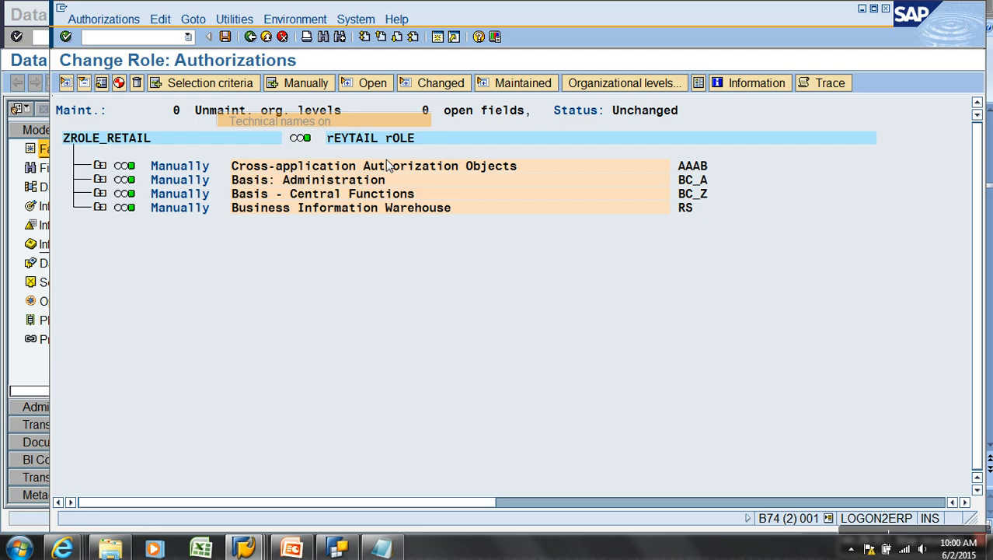
pyautogui.click(99, 207)
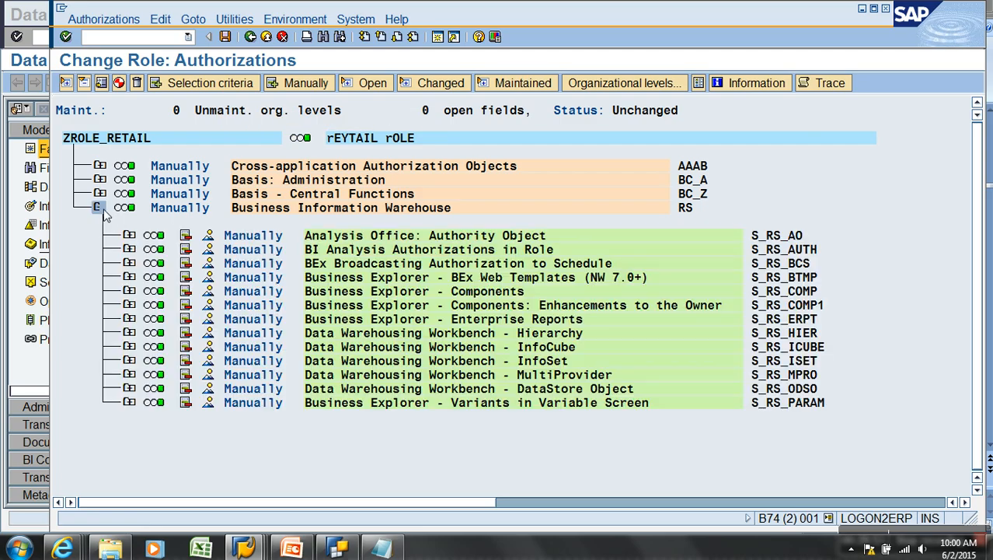
pyautogui.click(129, 249)
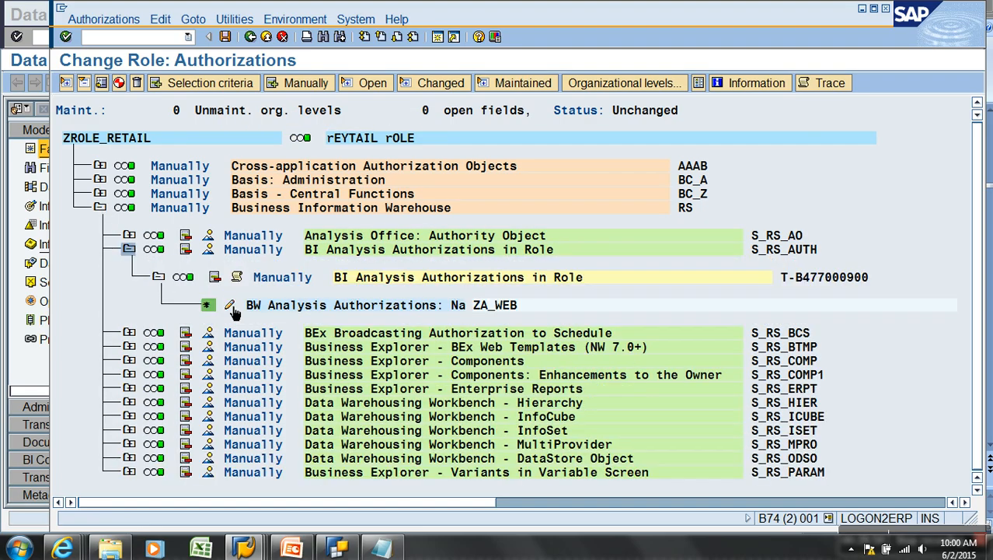
# Replace ZA_WEB with analysis authorization ZA_RETAIL found through a ZA* search
pyautogui.click(229, 305)
pyautogui.moveTo(218, 261); pyautogui.dragTo(69, 265)
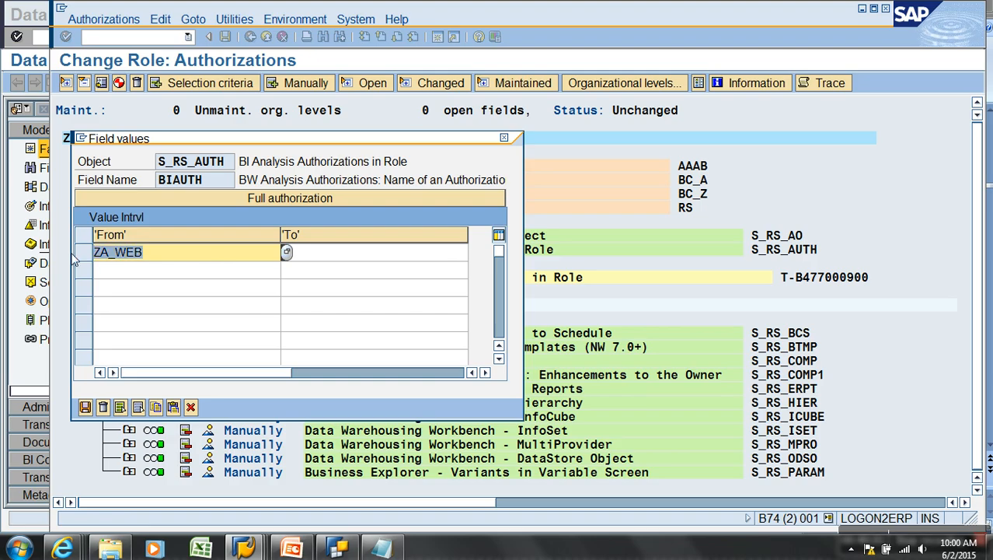
pyautogui.write('ZA')
pyautogui.click(124, 303)
pyautogui.click(285, 257)
pyautogui.press('Return')
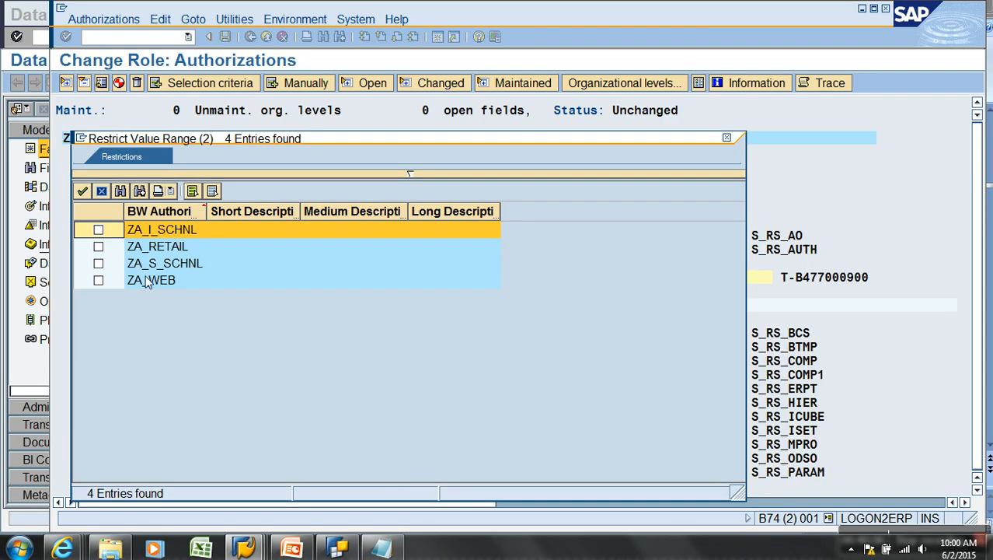
pyautogui.click(97, 247)
pyautogui.click(82, 191)
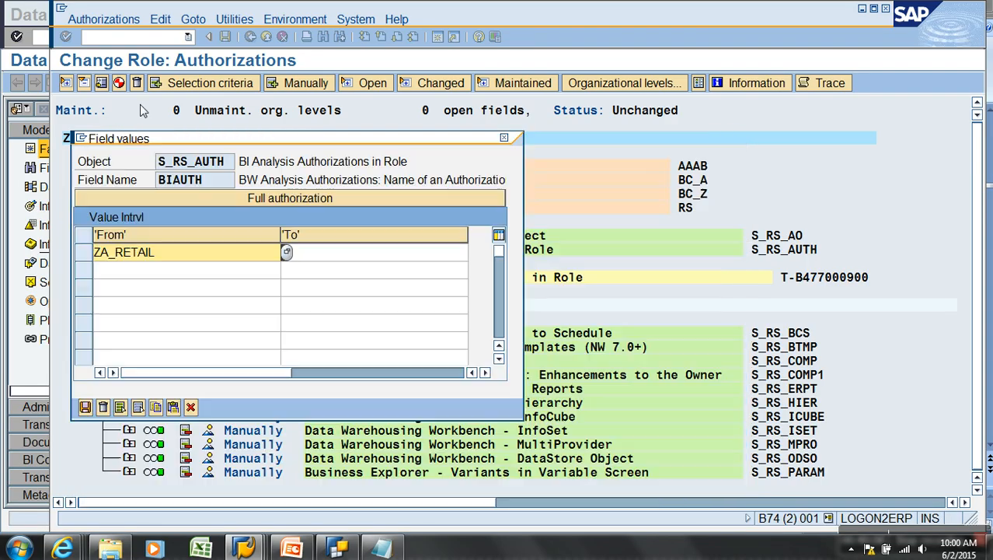
pyautogui.click(86, 407)
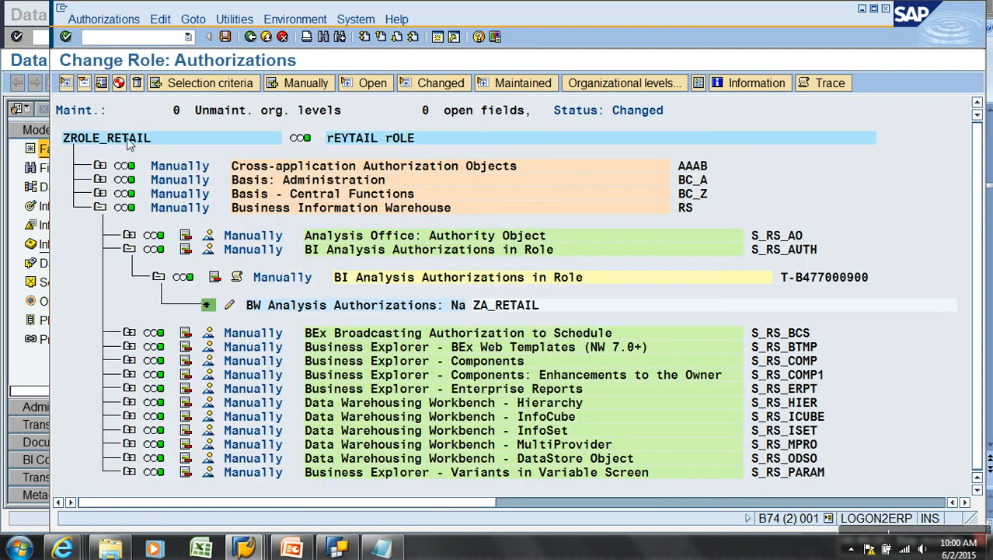
# Generate the profile with the suggested name, save ZROLE_RETAIL and return to Role Maintenance
pyautogui.click(118, 82)
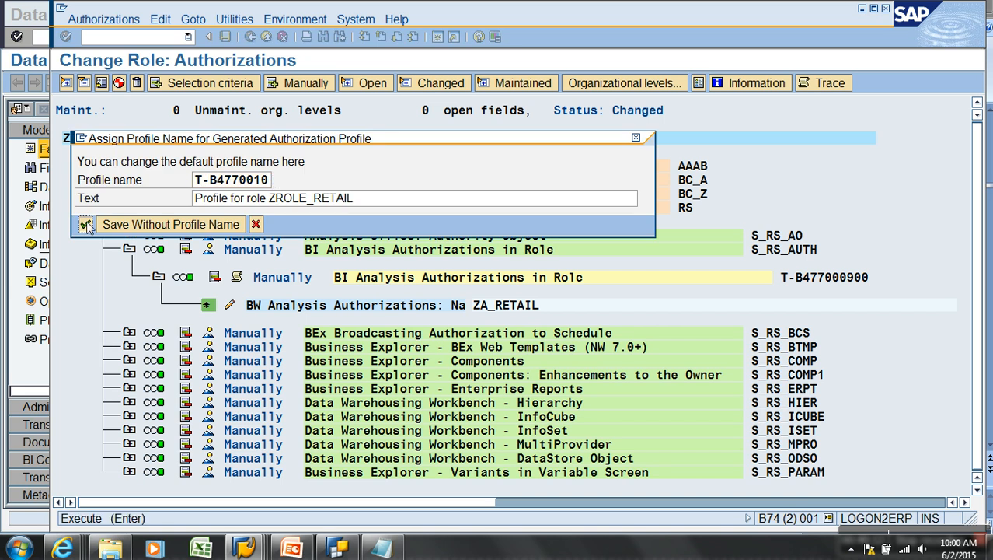
pyautogui.click(86, 224)
pyautogui.click(250, 37)
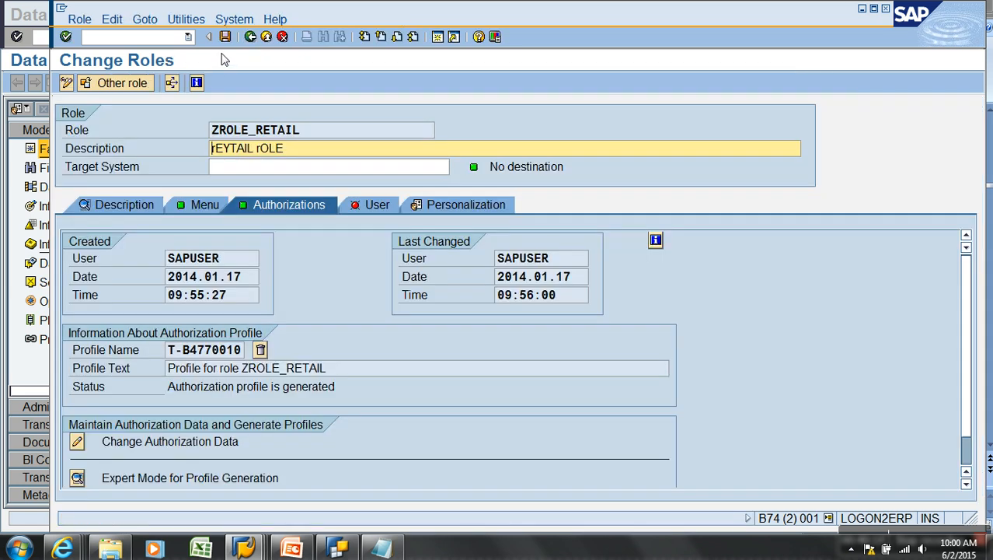
pyautogui.click(224, 36)
pyautogui.click(251, 36)
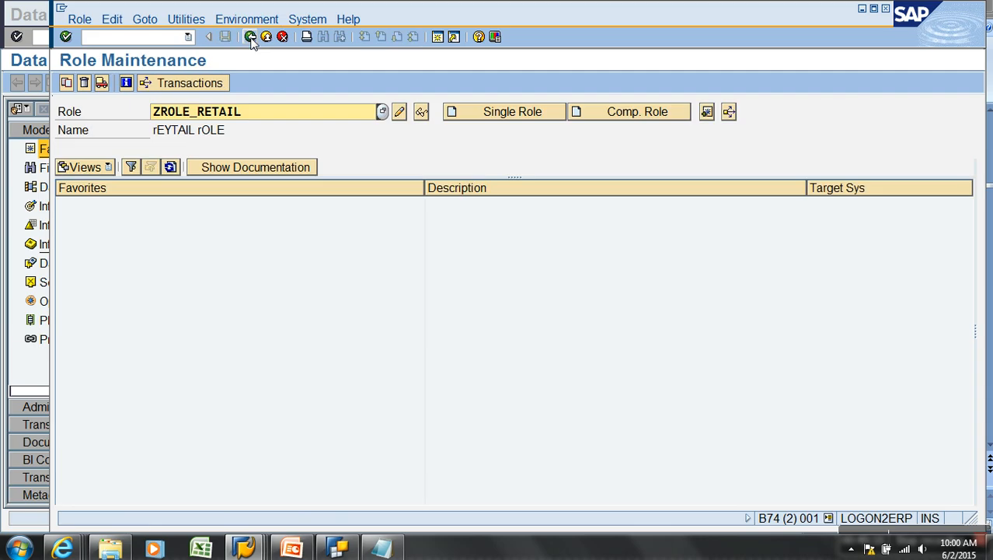
# In user maintenance, start creating user WEB with title Mr., alias web and a password
pyautogui.click(250, 37)
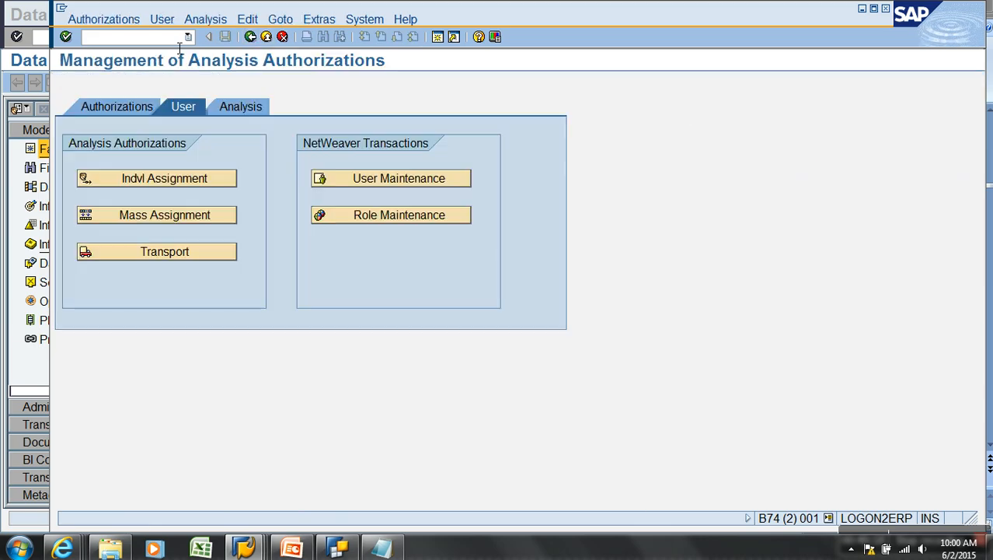
pyautogui.click(180, 46)
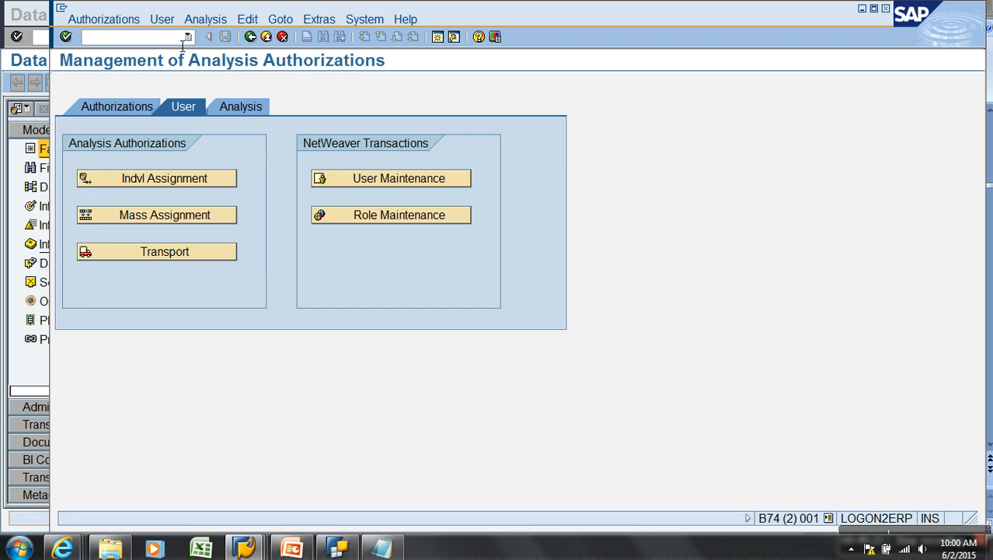
pyautogui.click(391, 179)
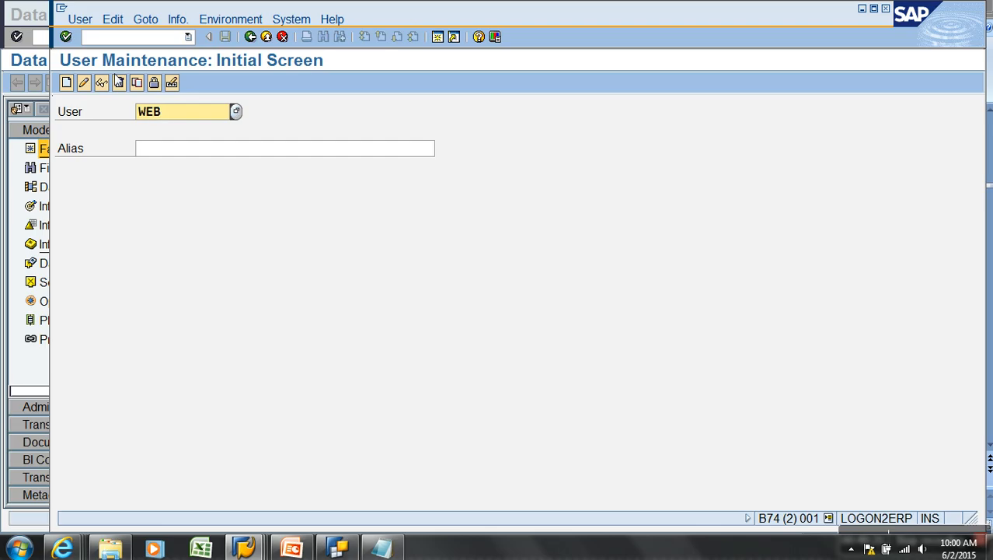
pyautogui.click(67, 82)
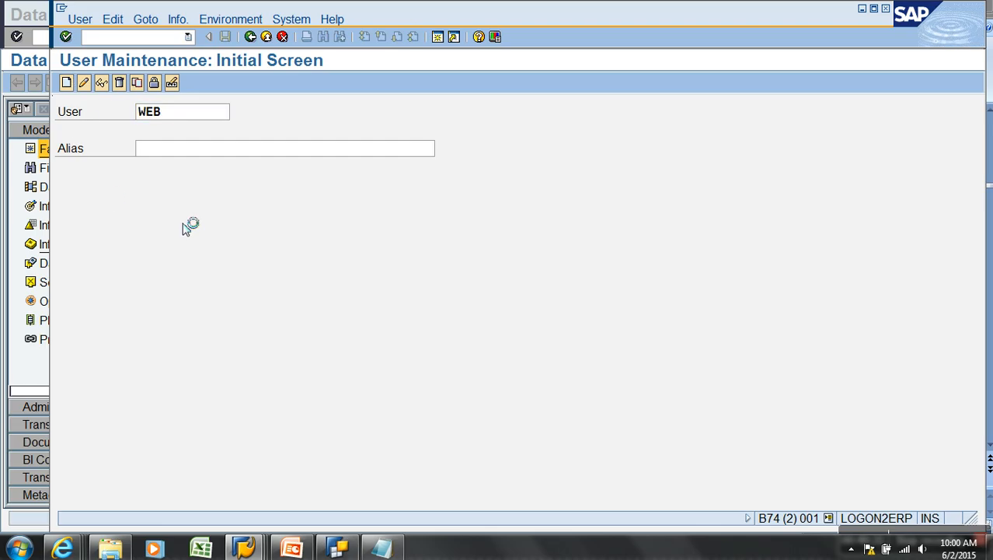
pyautogui.click(223, 224)
pyautogui.click(221, 234)
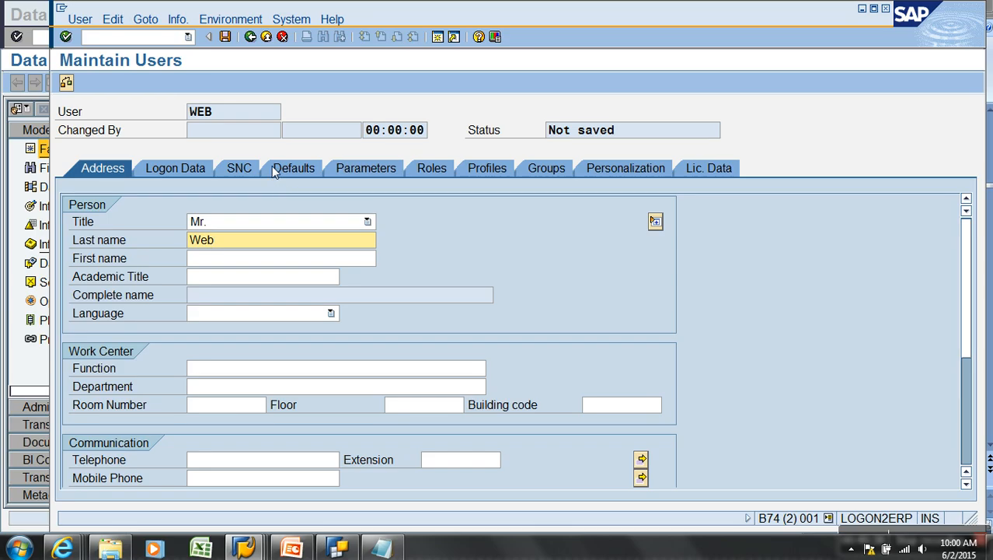
pyautogui.click(182, 170)
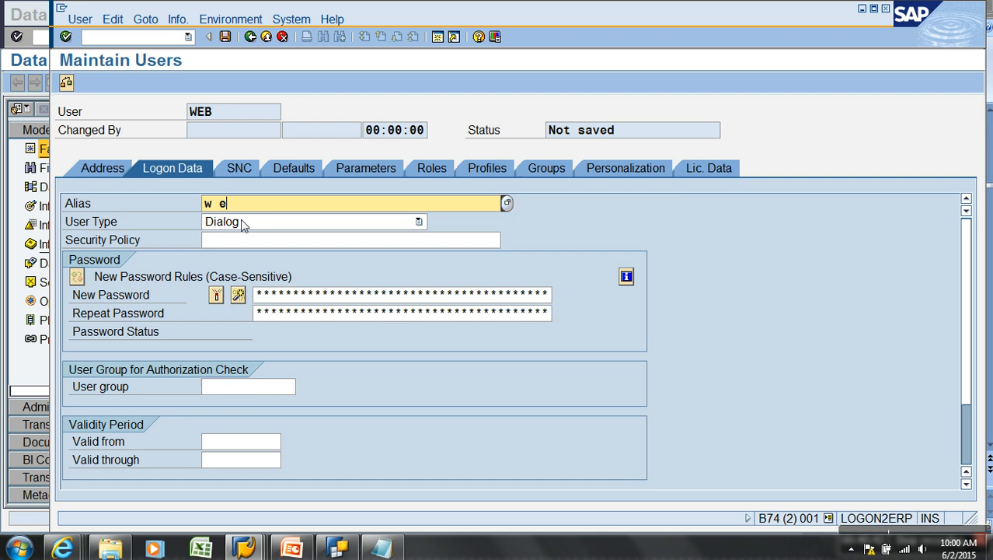
pyautogui.write('w e b')
pyautogui.click(345, 295)
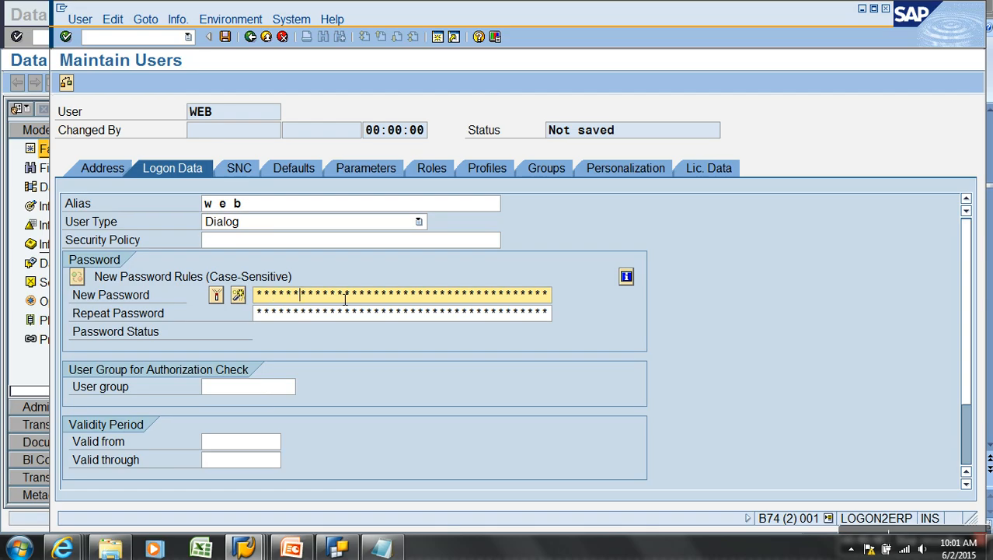
pyautogui.press('Tab')
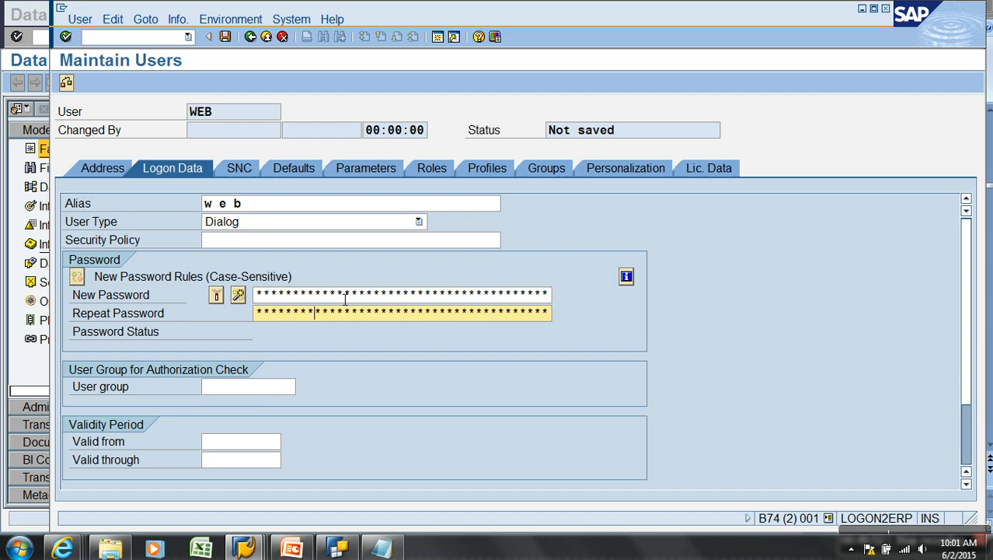
# Assign role ZROLE_WEB after fixing a typo, check its profile, and save user WEB
pyautogui.click(432, 168)
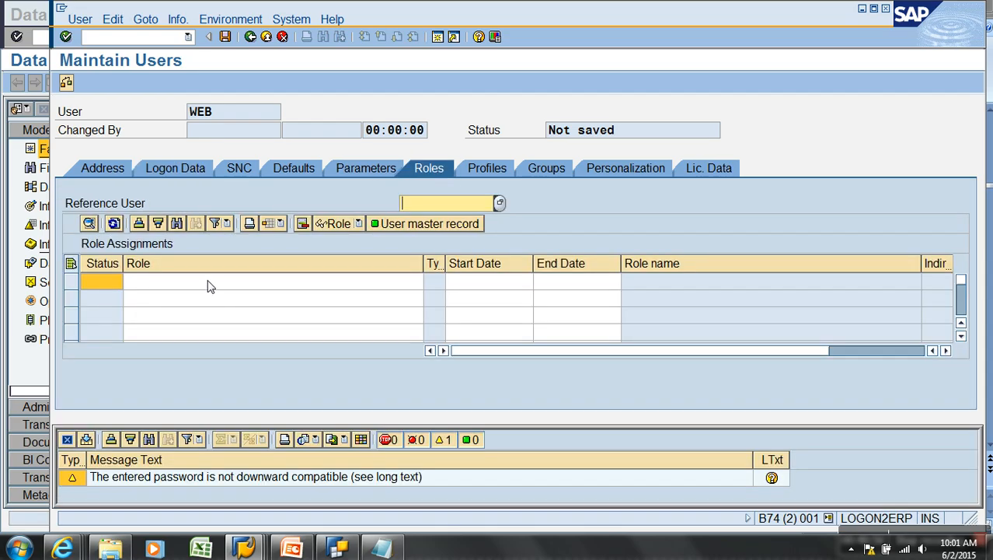
pyautogui.click(208, 285)
pyautogui.write('yrole_web')
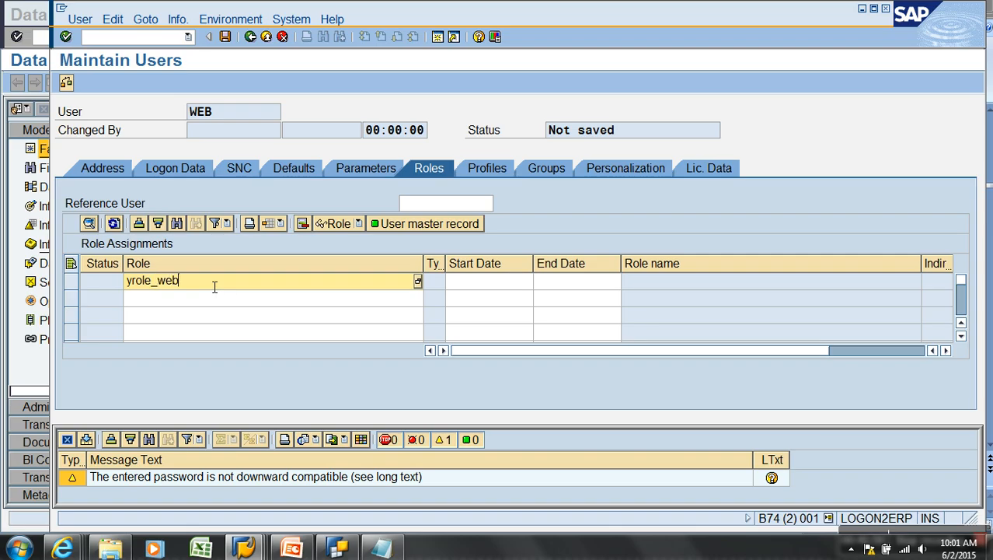
pyautogui.press('Return')
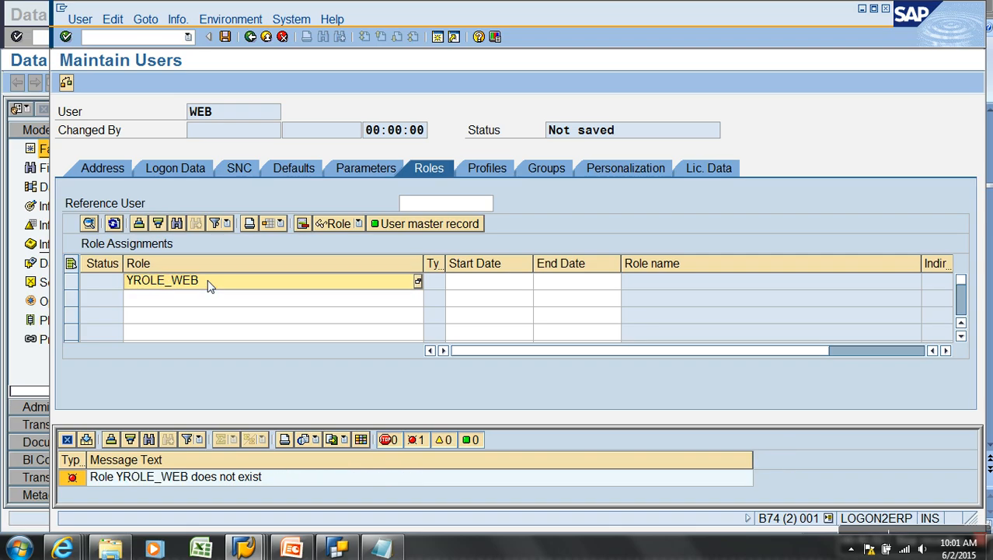
pyautogui.click(129, 282)
pyautogui.press('Delete')
pyautogui.write('Z')
pyautogui.press('Return')
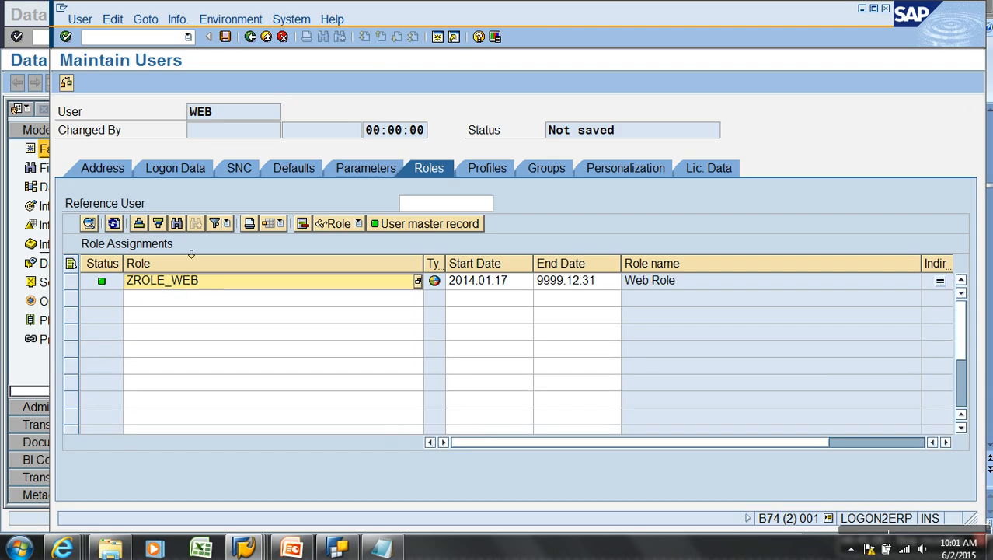
pyautogui.click(471, 174)
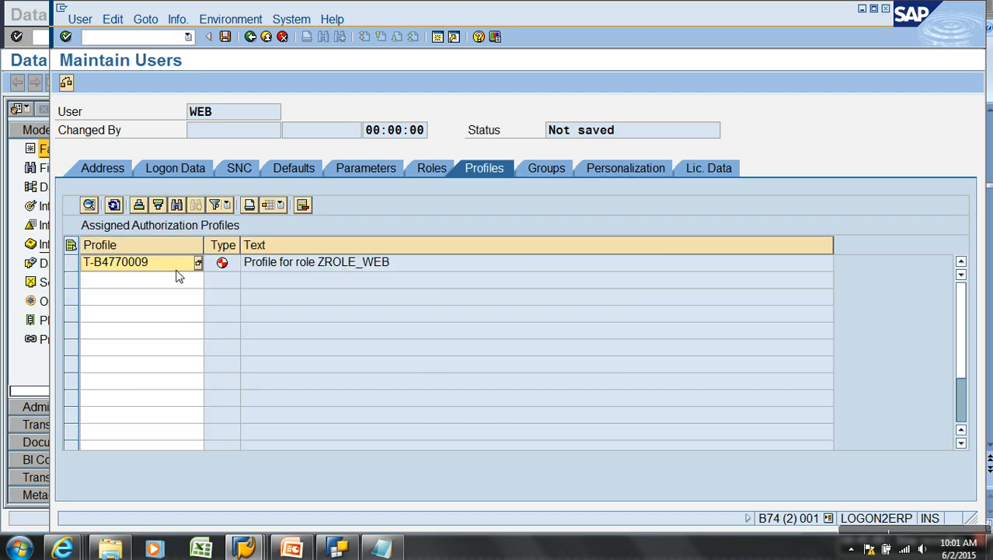
pyautogui.click(226, 37)
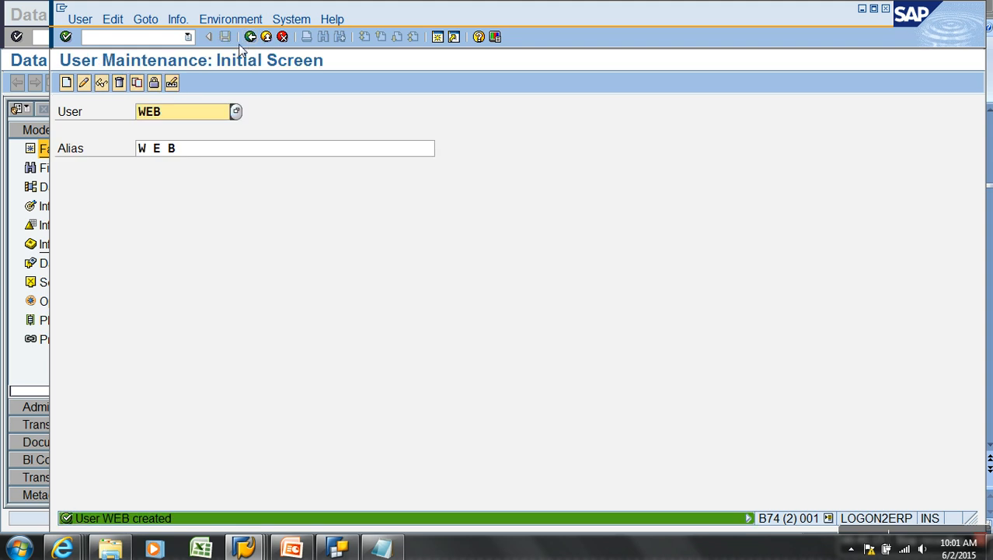
pyautogui.moveTo(204, 109); pyautogui.dragTo(100, 113)
# Start creating user RETAIL with title Mr., alias retail and a password
pyautogui.write('retail')
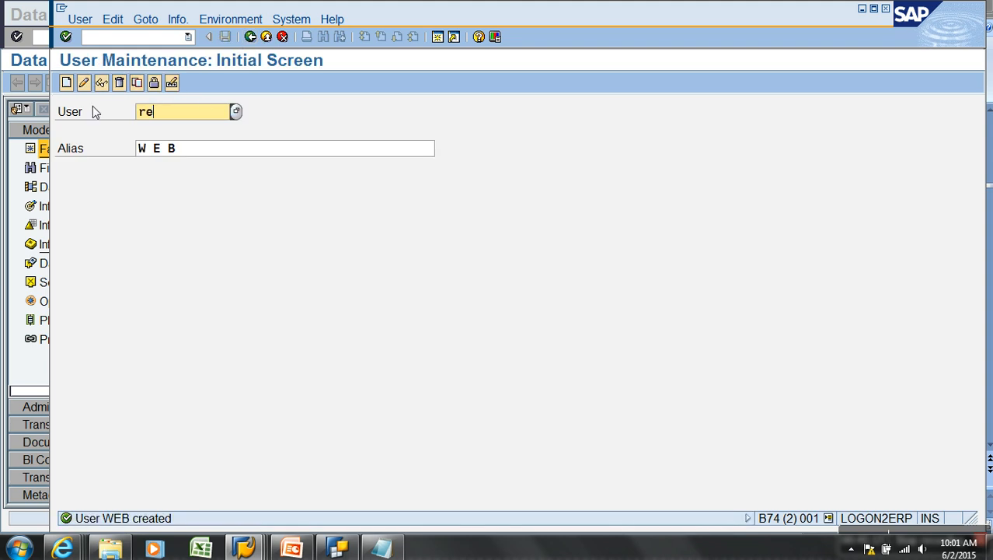
pyautogui.press('Return')
pyautogui.click(66, 83)
pyautogui.click(248, 227)
pyautogui.click(224, 238)
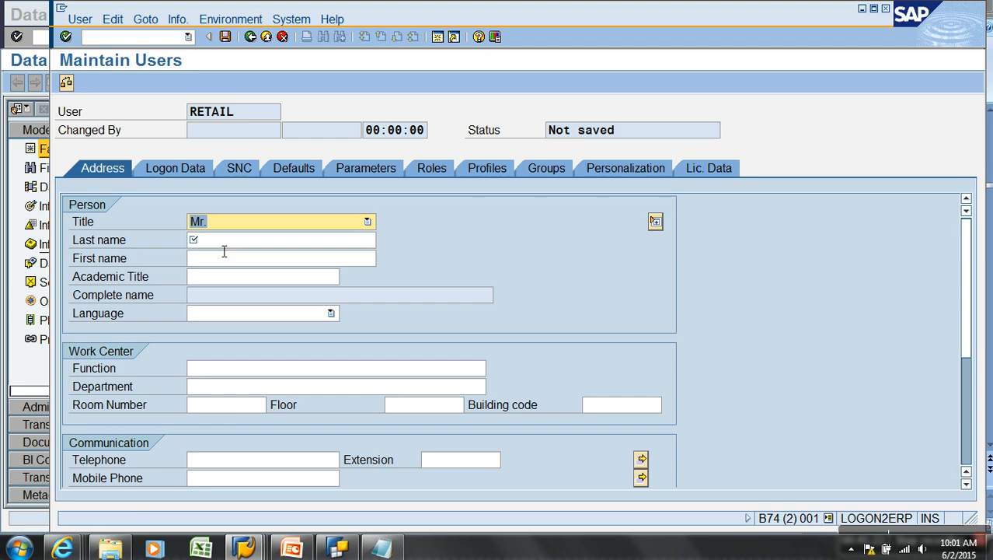
pyautogui.press('Tab')
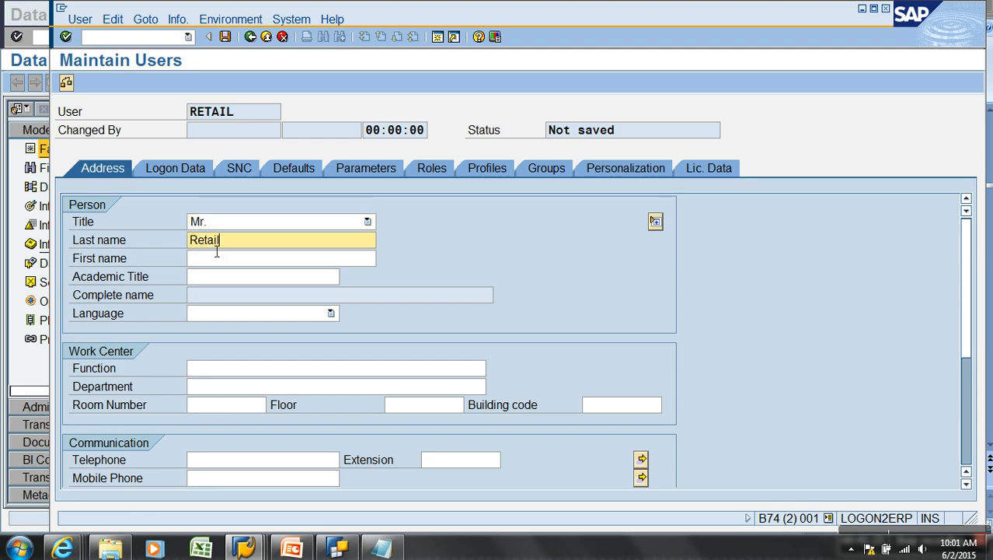
pyautogui.click(201, 171)
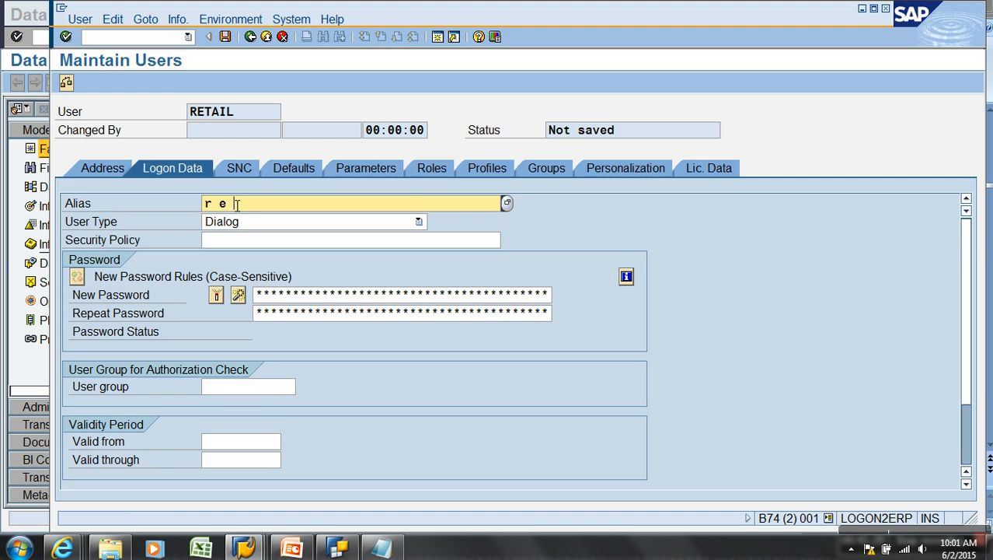
pyautogui.write('retail')
pyautogui.click(298, 296)
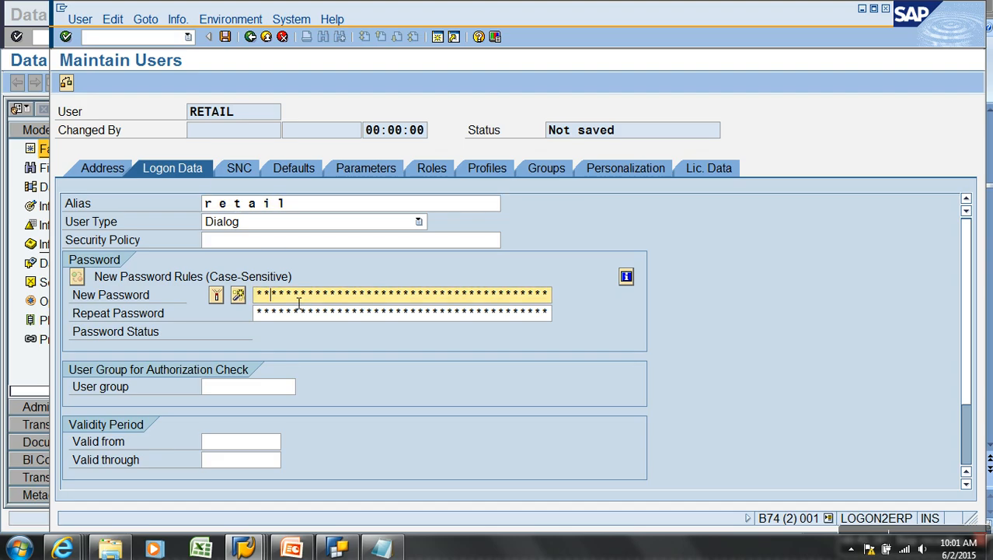
pyautogui.press('Tab')
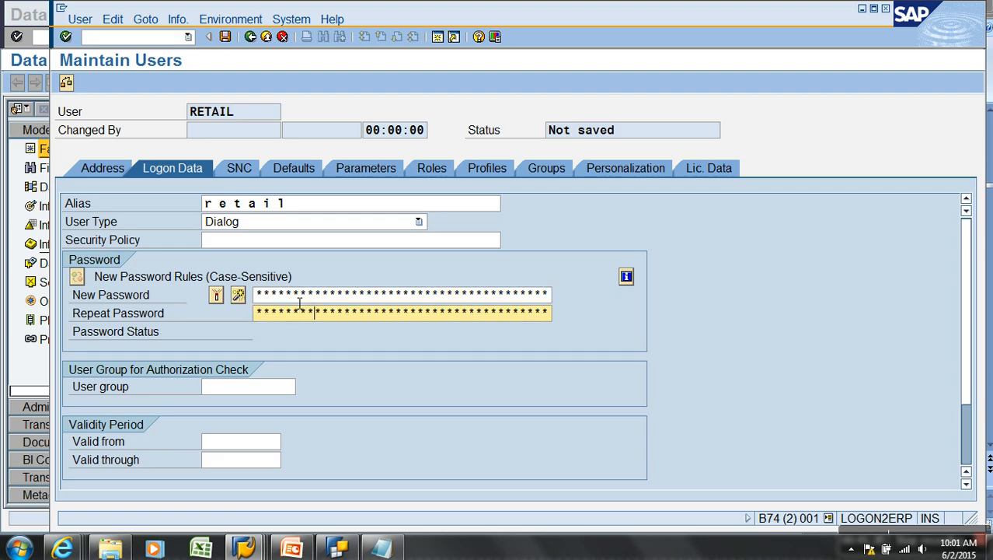
# Assign role ZROLE_RETAIL and save user RETAIL
pyautogui.click(420, 170)
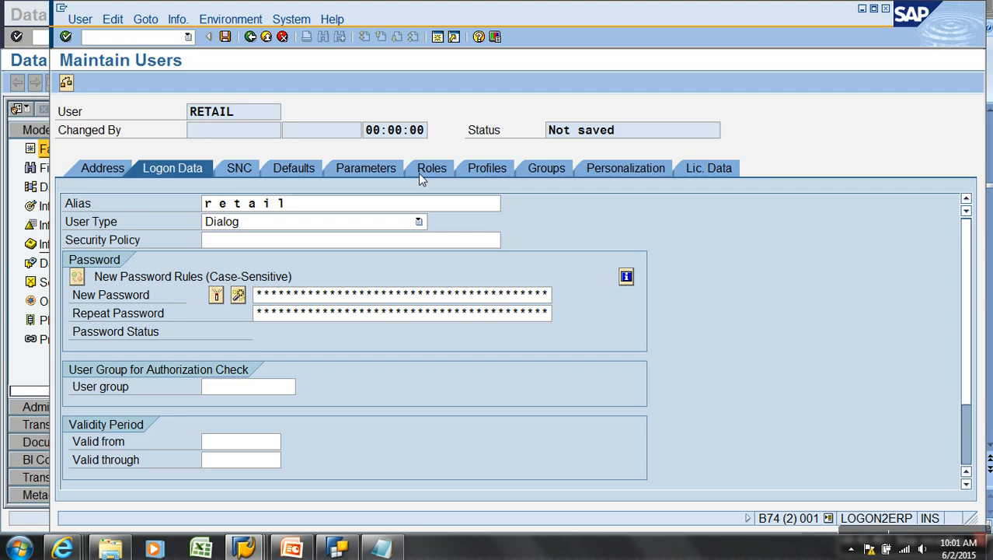
pyautogui.click(175, 288)
pyautogui.write('zrole_reta')
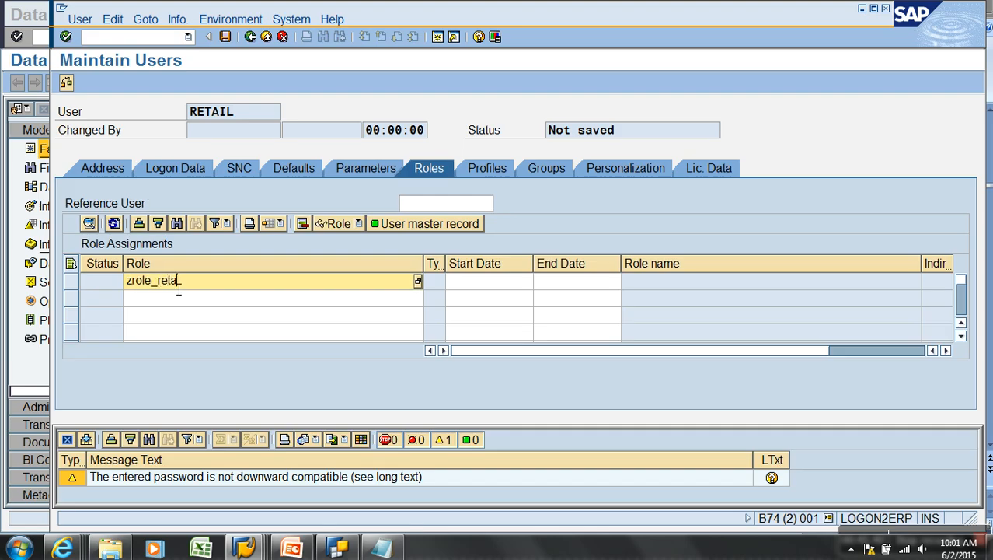
pyautogui.write('il')
pyautogui.press('Return')
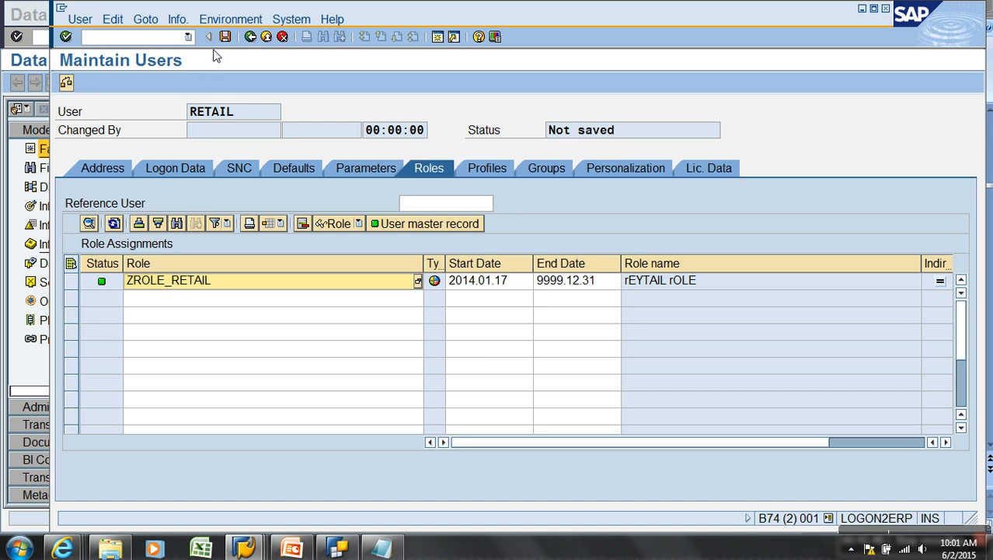
pyautogui.click(225, 37)
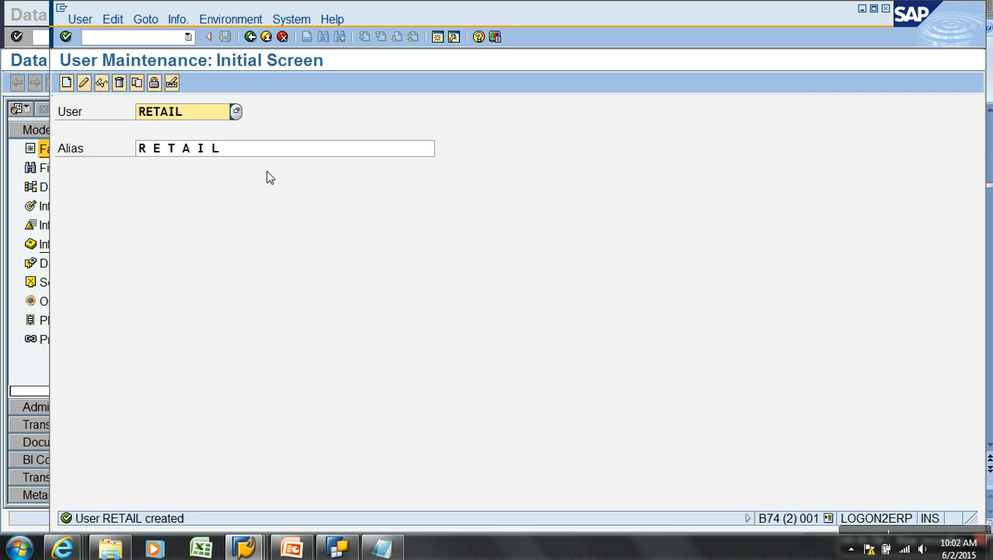
# Add a blank line to the steps notes, then bring up query ZAW_S01_B_Q0001 in BEx Query Designer
pyautogui.click(381, 548)
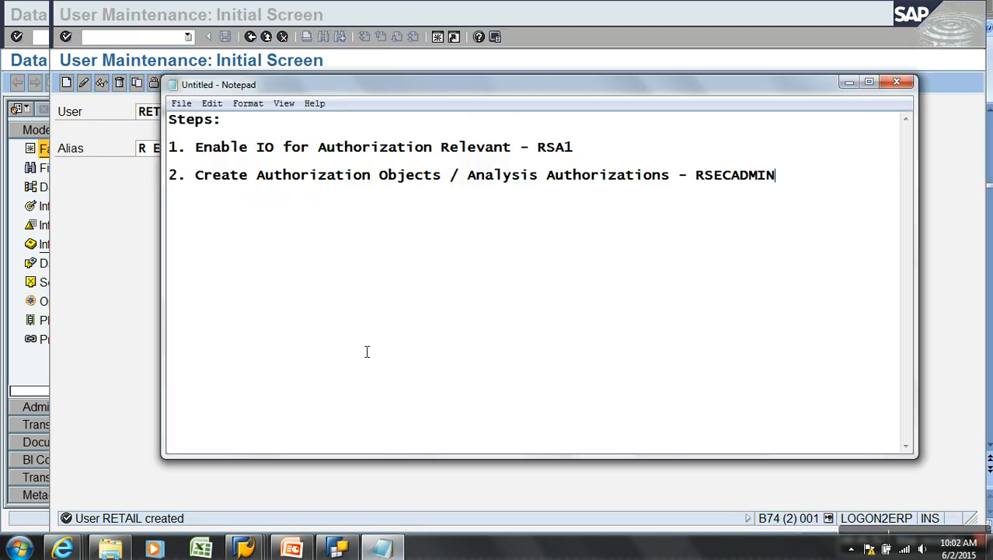
pyautogui.press('Return')
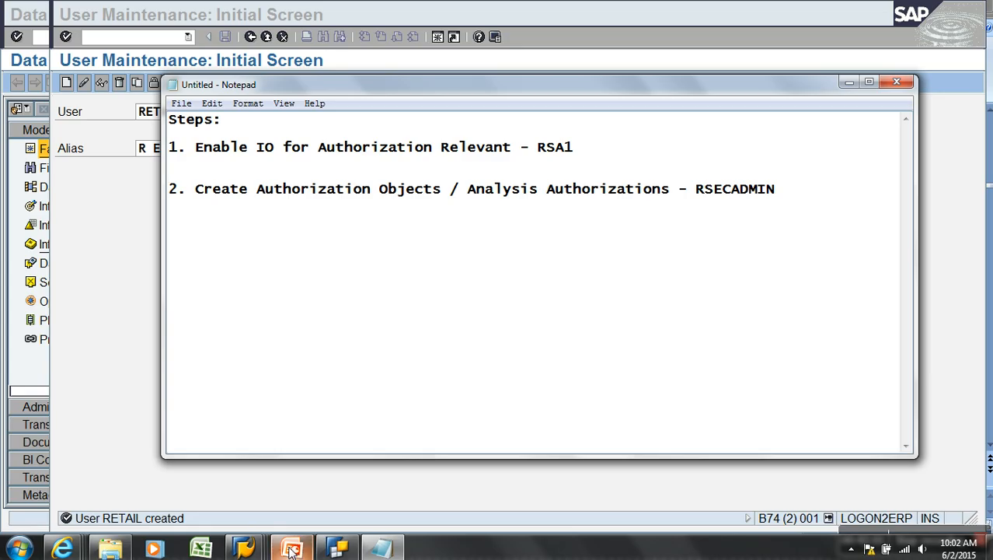
pyautogui.click(338, 548)
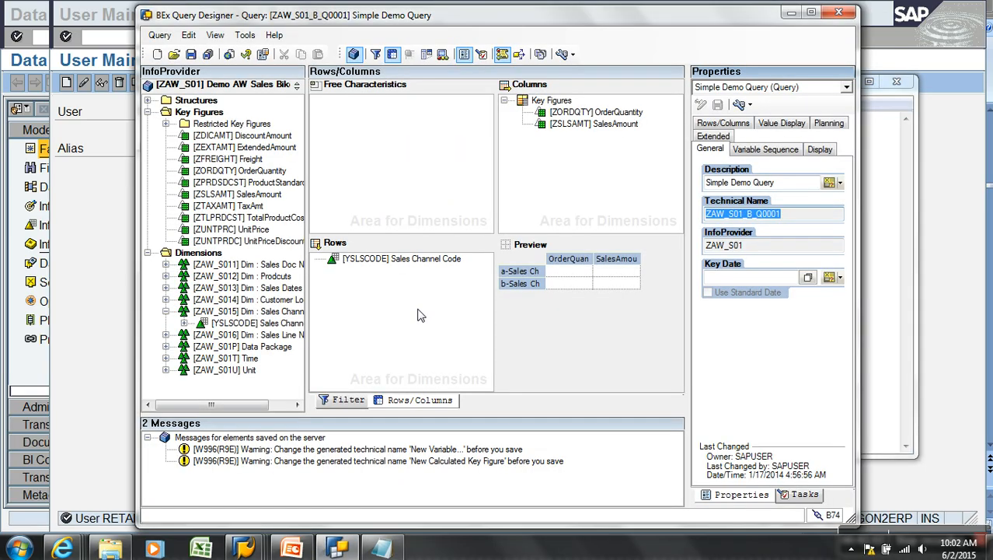
# Restrict Sales Channel Code in the filter and start a new variable for it
pyautogui.click(334, 400)
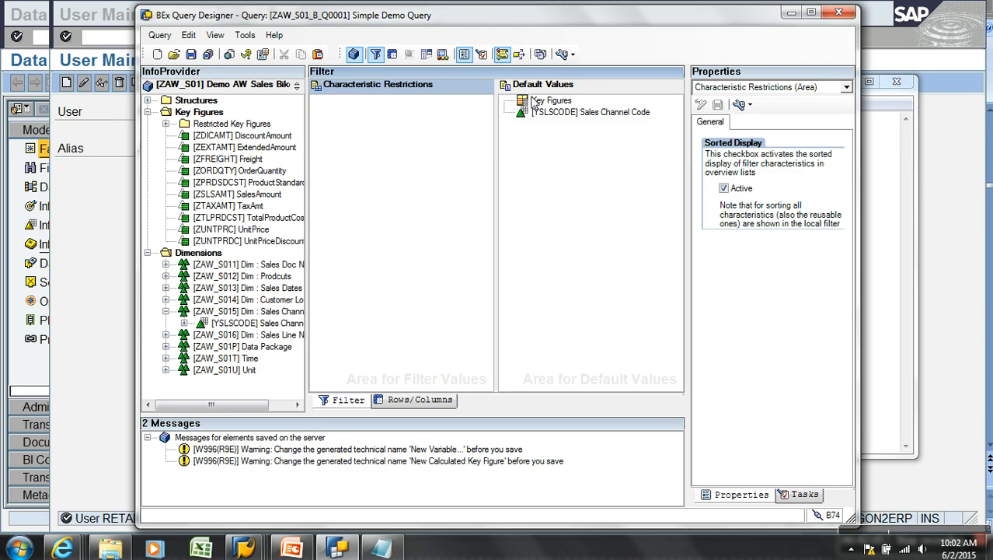
pyautogui.click(570, 113)
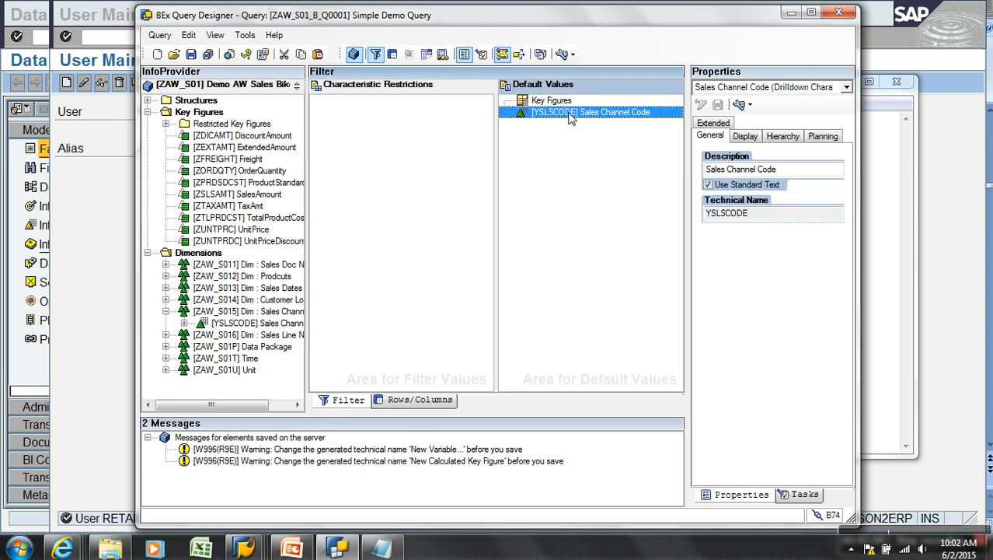
pyautogui.rightClick(569, 114)
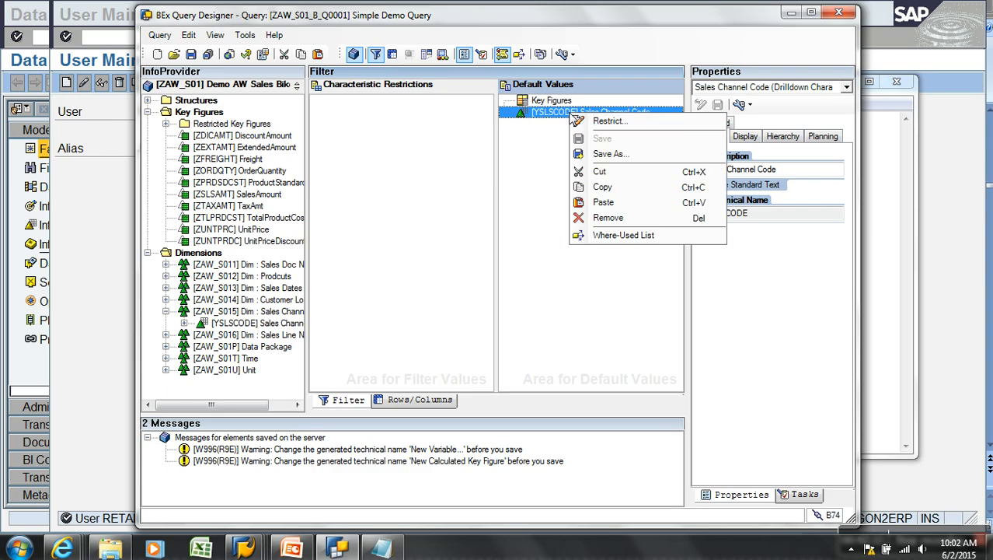
pyautogui.click(610, 127)
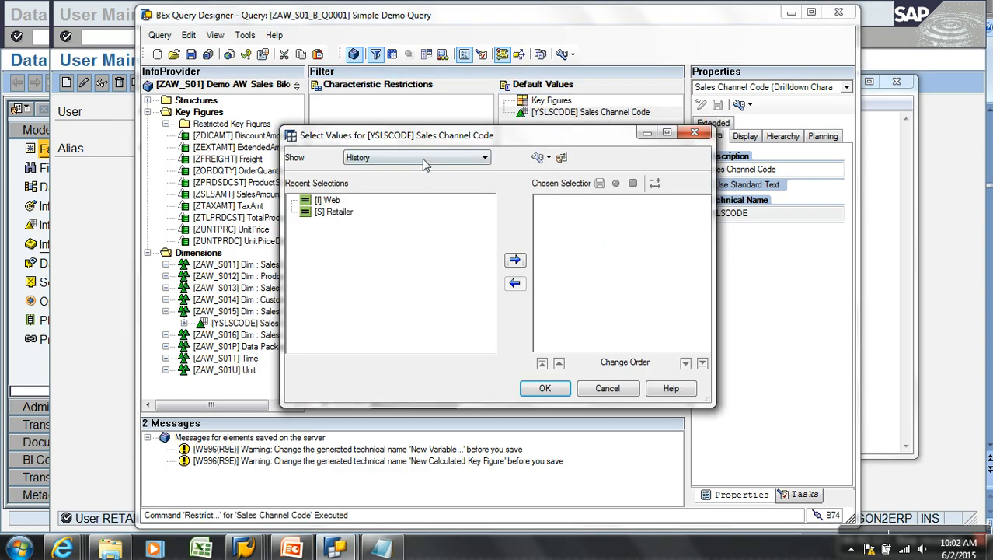
pyautogui.click(429, 158)
pyautogui.click(363, 212)
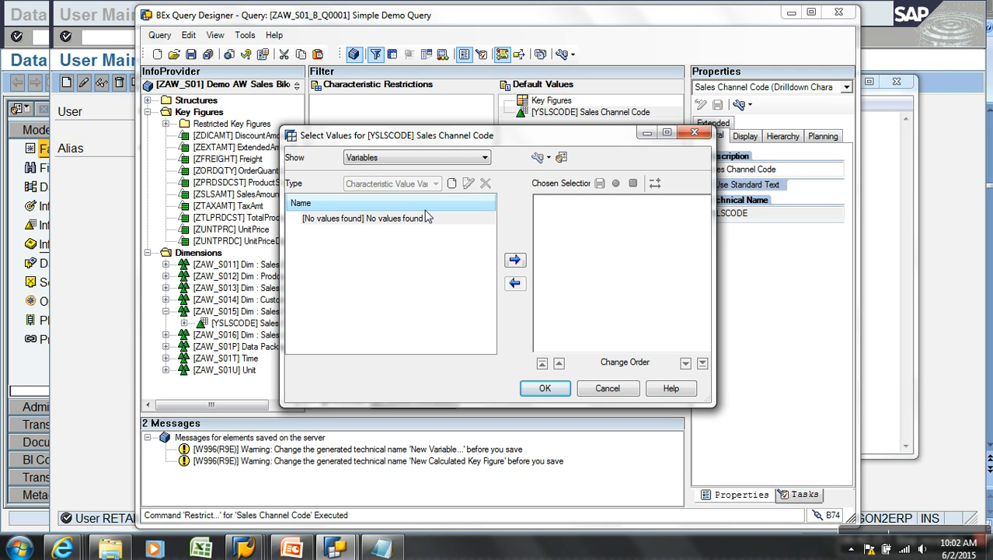
pyautogui.click(451, 183)
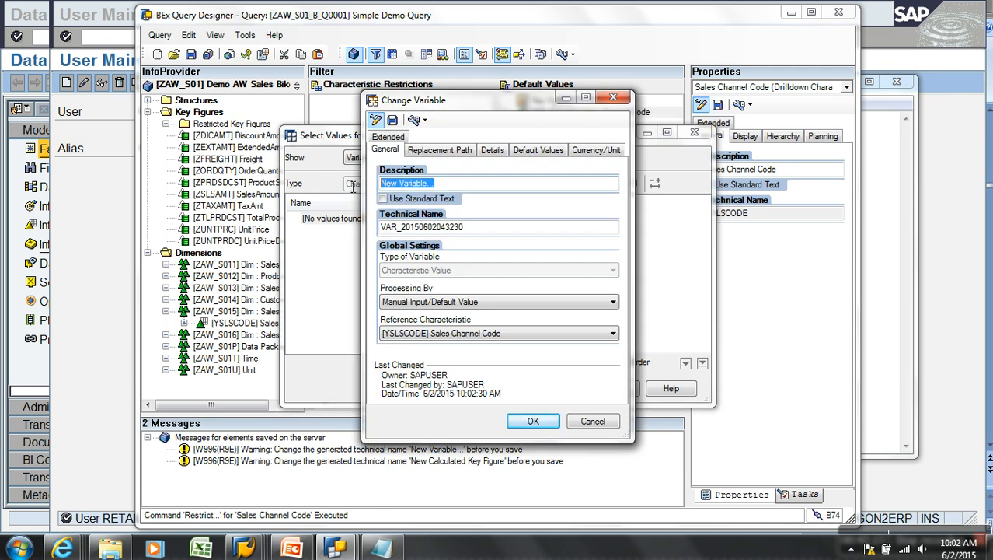
# Create variable ZAU_CITY ('Select Ci') processed by Authorization and save it
pyautogui.write('Select City Authorization :')
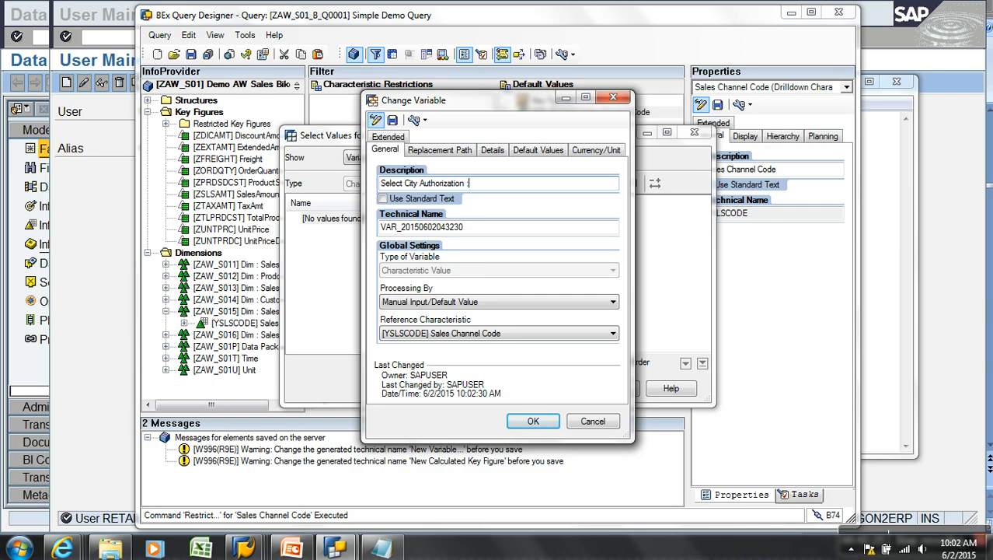
pyautogui.doubleClick(478, 227)
pyautogui.write('ZAU_')
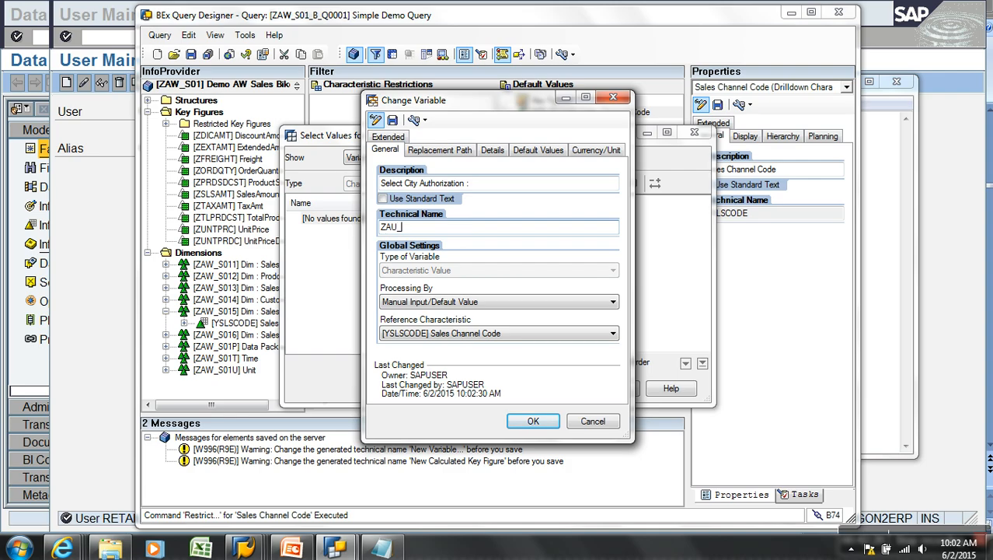
pyautogui.click(465, 302)
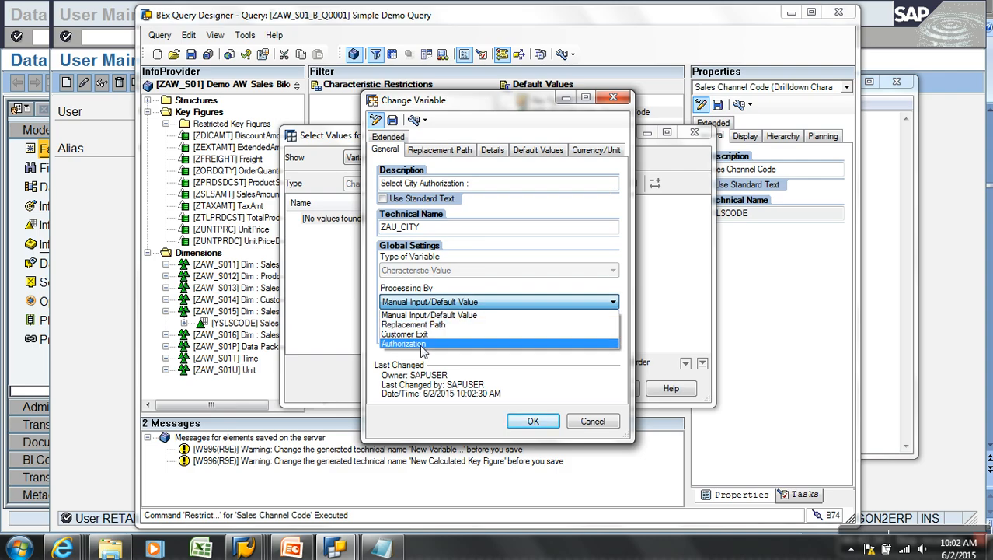
pyautogui.click(423, 344)
pyautogui.click(492, 150)
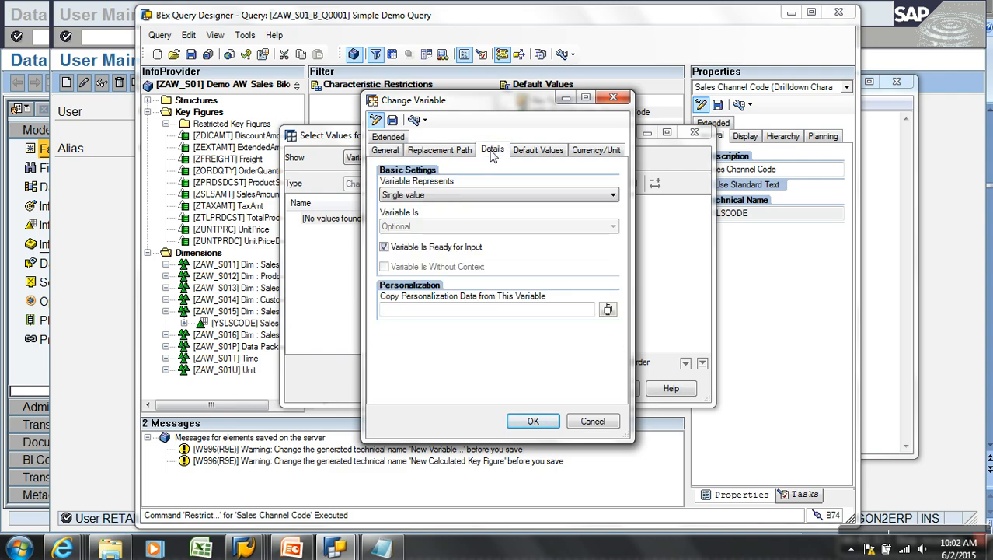
pyautogui.click(394, 122)
pyautogui.click(510, 313)
pyautogui.click(533, 421)
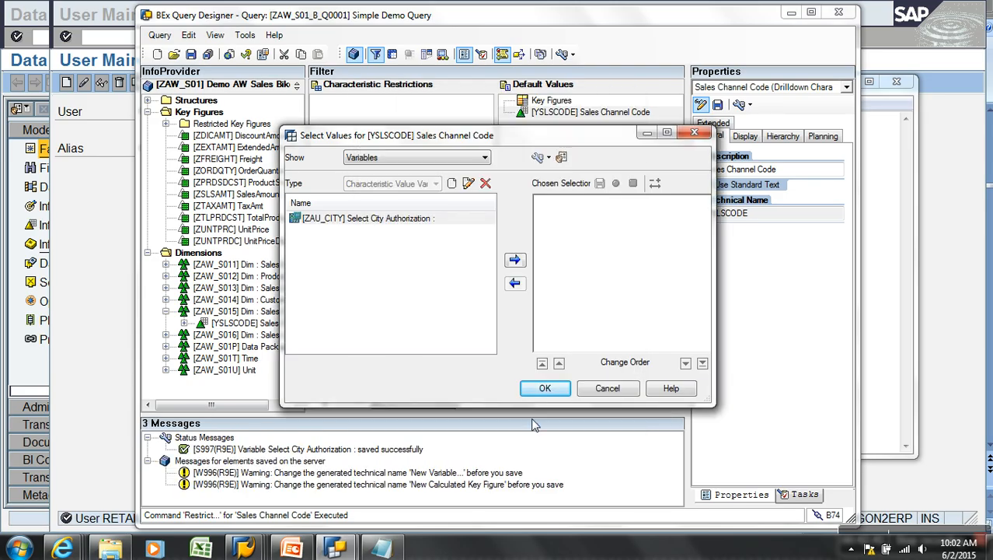
# Make ZAU_CITY the default value for Sales Channel Code and save Simple Demo Query
pyautogui.click(400, 220)
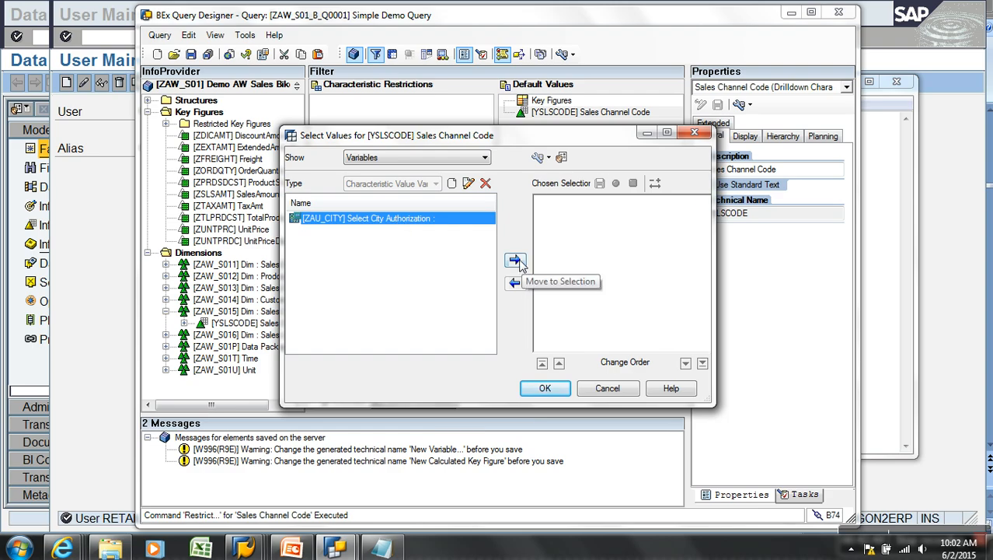
pyautogui.click(512, 261)
pyautogui.click(556, 388)
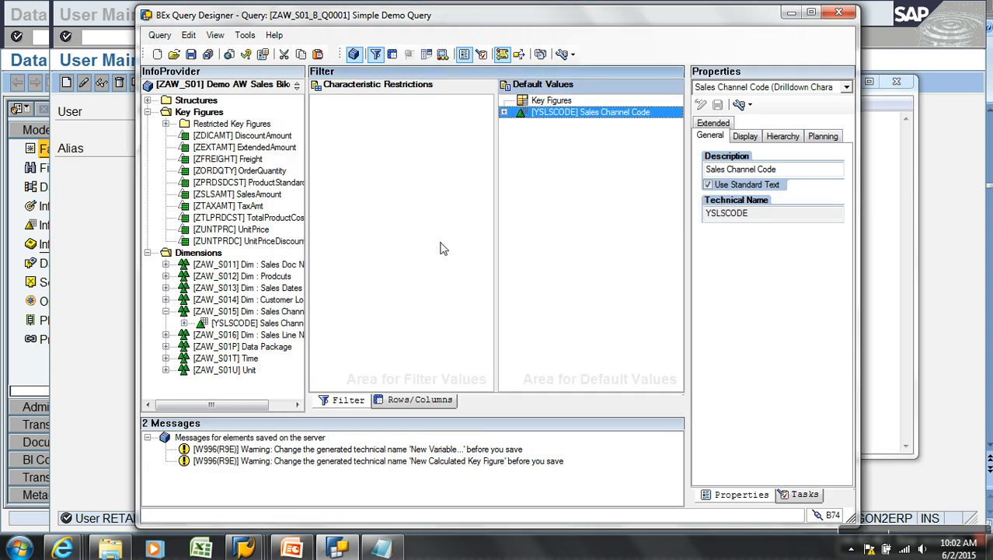
pyautogui.click(191, 54)
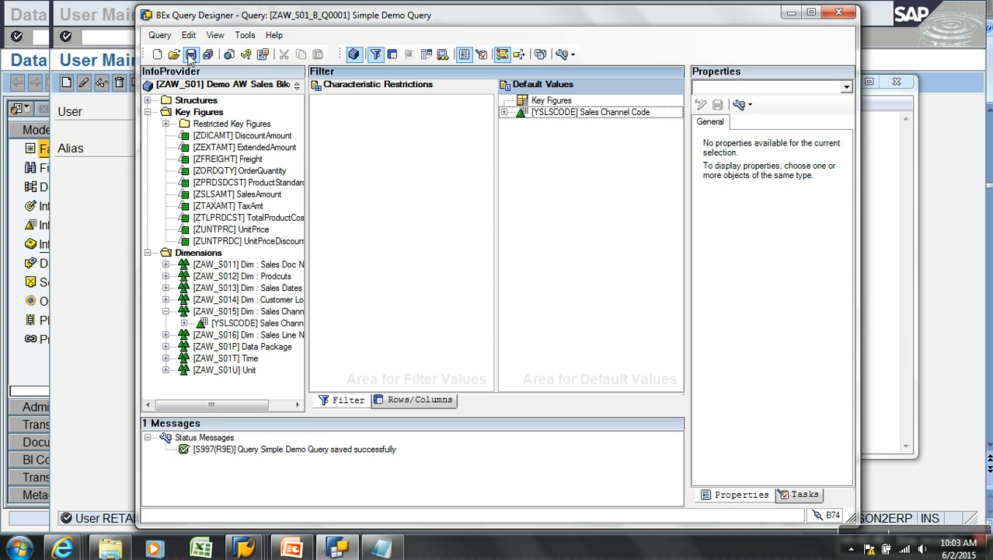
pyautogui.click(103, 241)
pyautogui.click(139, 40)
# End the admin session with /nex and start a new logon from SAP Logon
pyautogui.write('/nex')
pyautogui.press('Return')
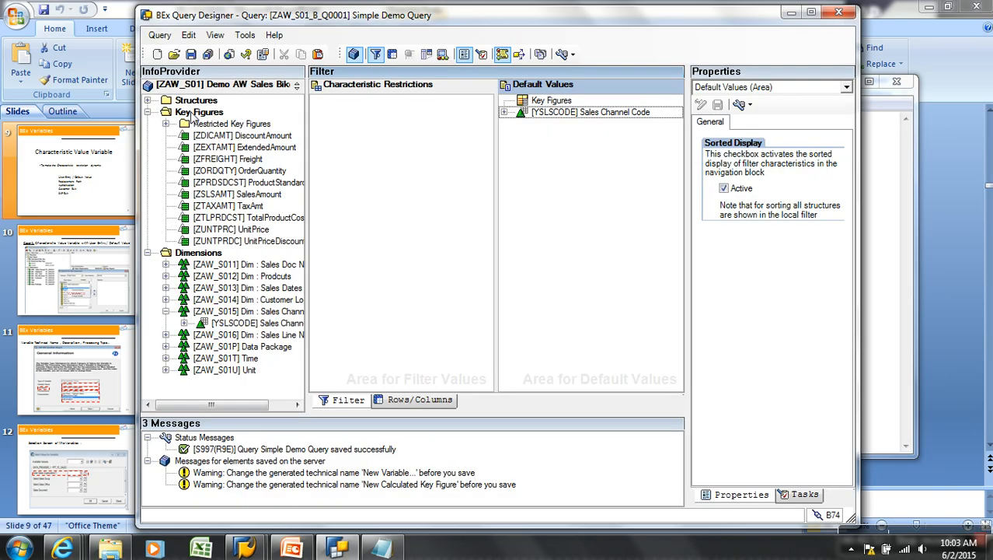
pyautogui.click(792, 15)
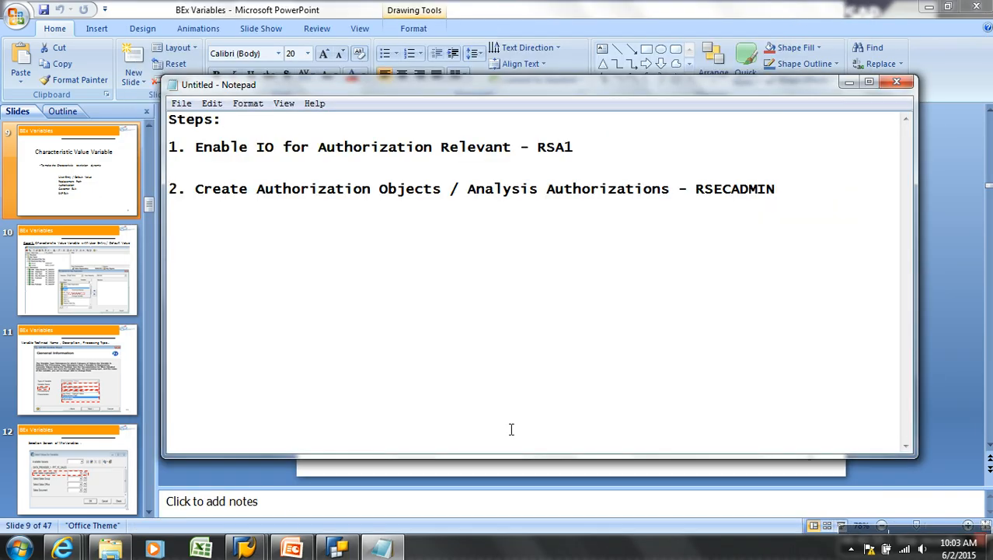
pyautogui.moveTo(245, 548)
pyautogui.click(315, 474)
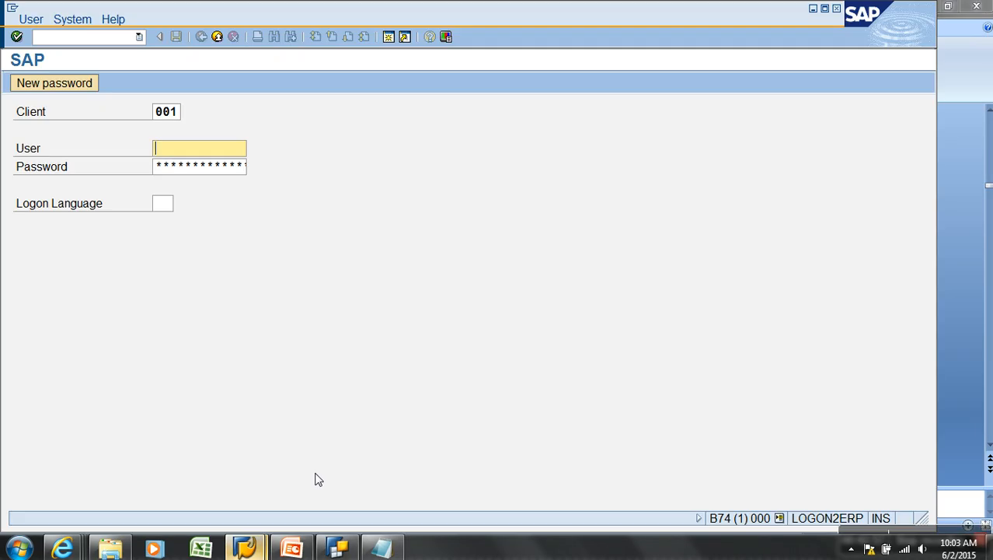
pyautogui.click(217, 36)
pyautogui.click(247, 547)
pyautogui.click(786, 64)
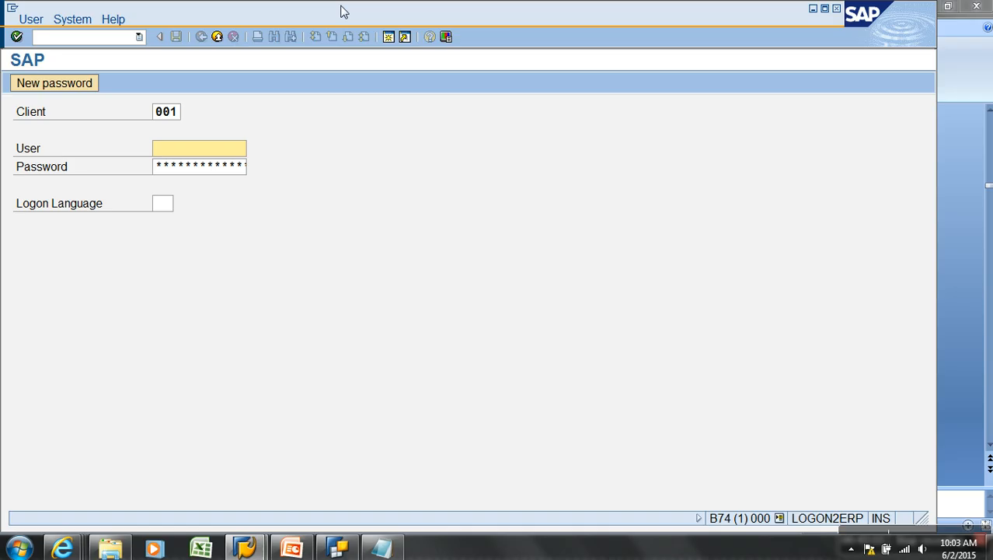
# Log on as user WEB, set a new password, and open the Query Monitor (RSRT)
pyautogui.write('web')
pyautogui.press('Tab')
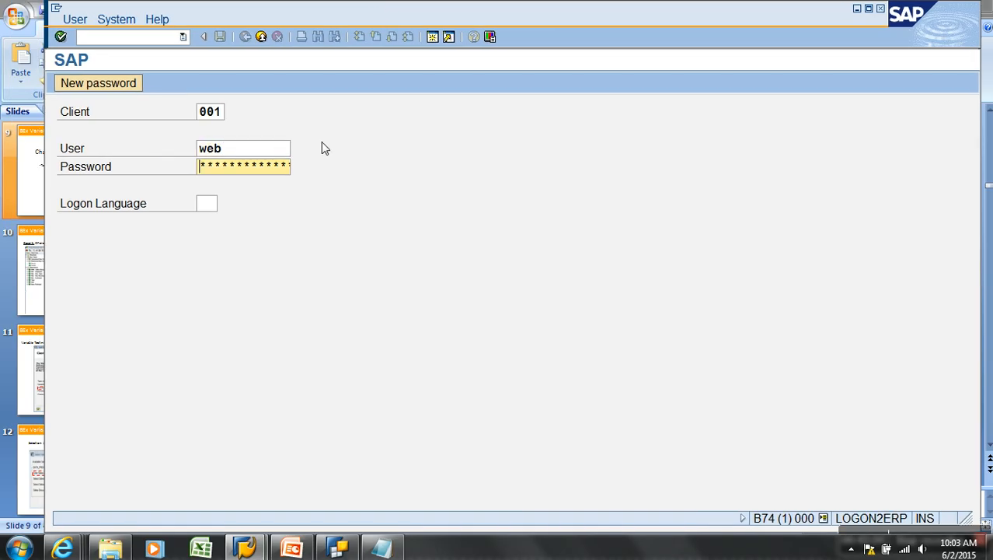
pyautogui.write('*******')
pyautogui.press('Return')
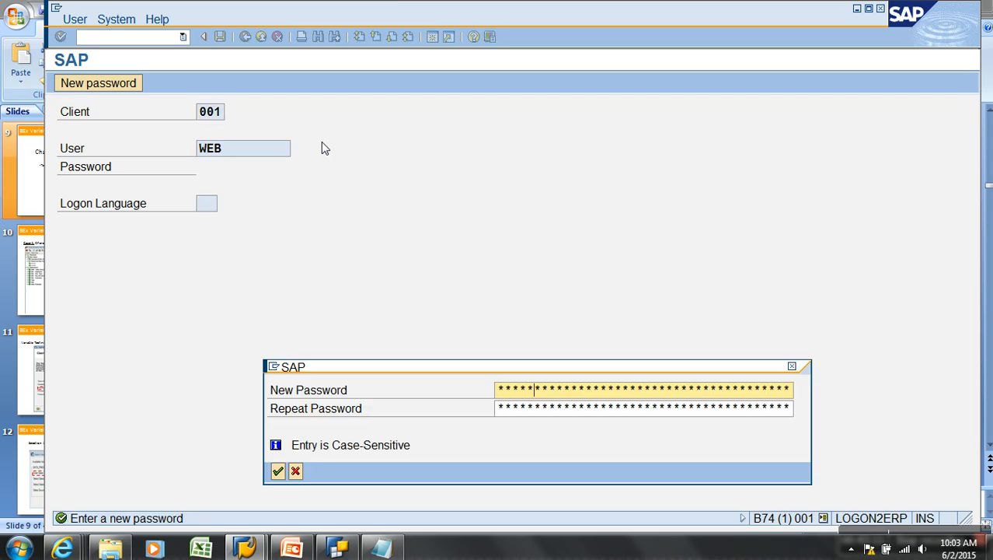
pyautogui.press('Return')
pyautogui.press('Return')
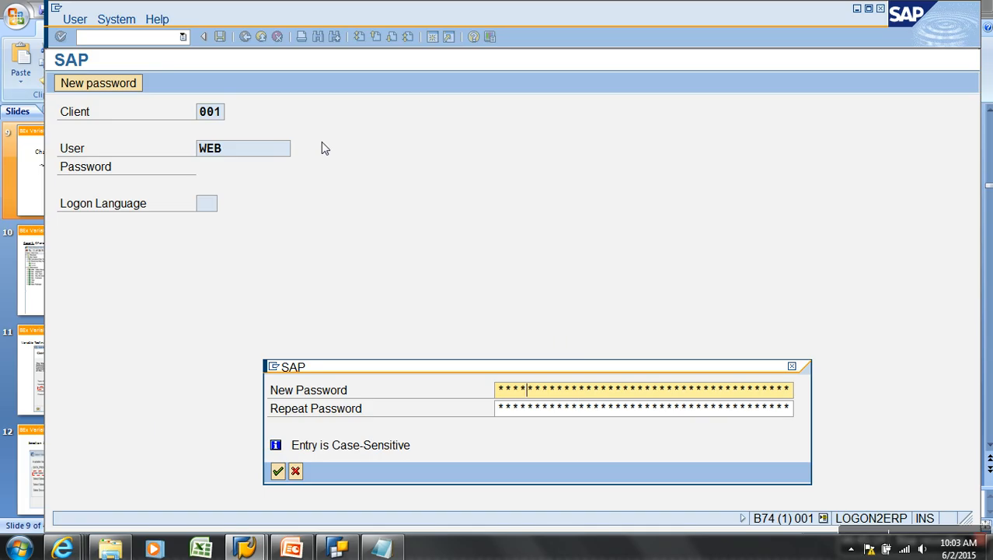
pyautogui.press('Tab')
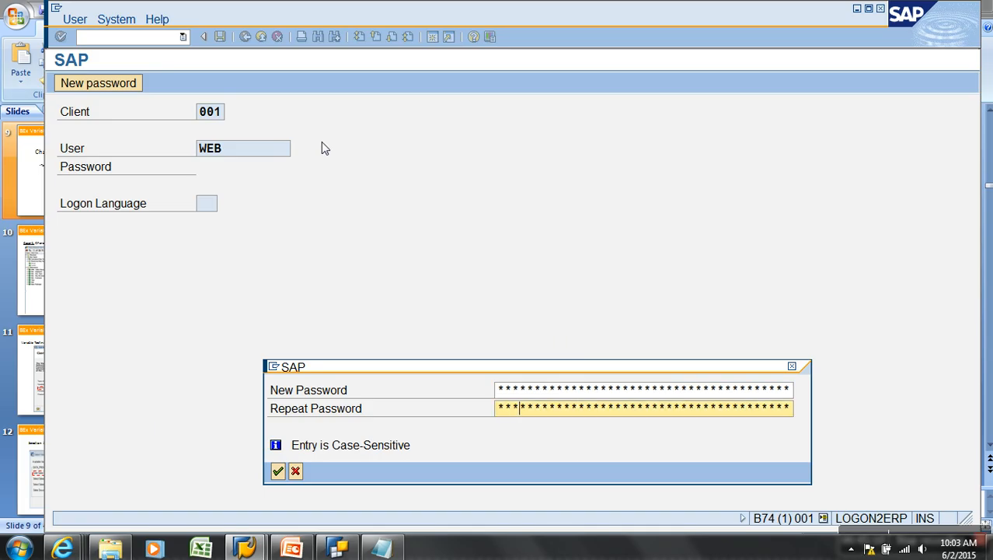
pyautogui.press('Return')
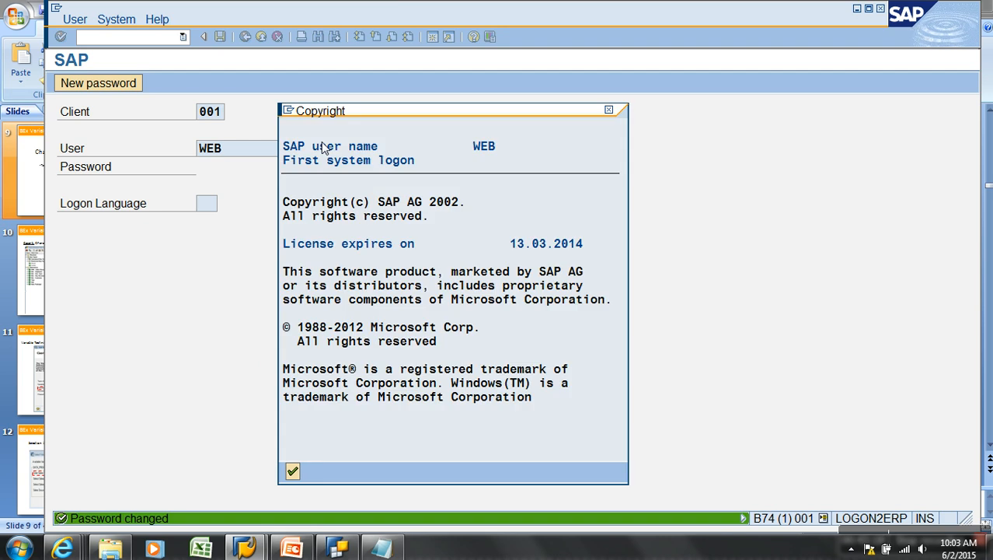
pyautogui.press('Return')
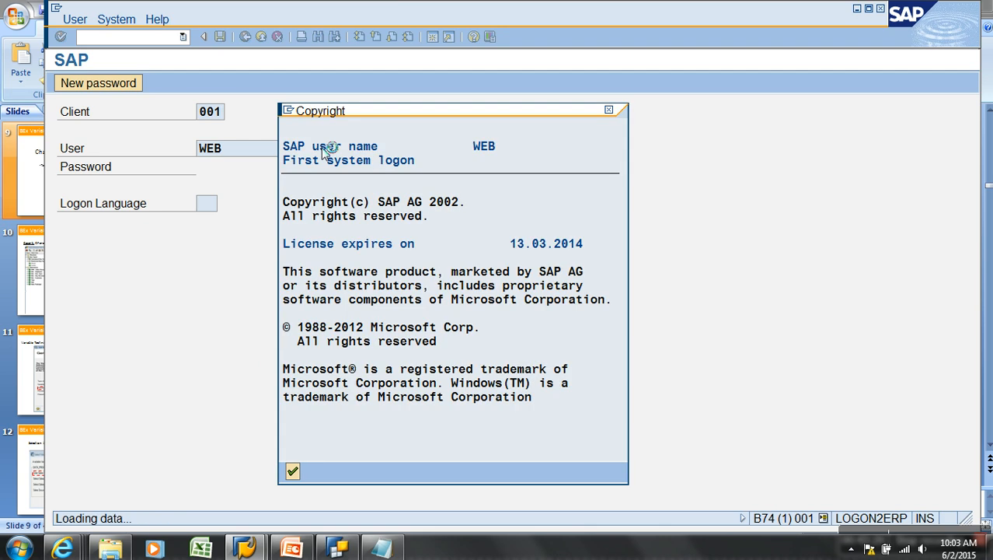
pyautogui.press('Return')
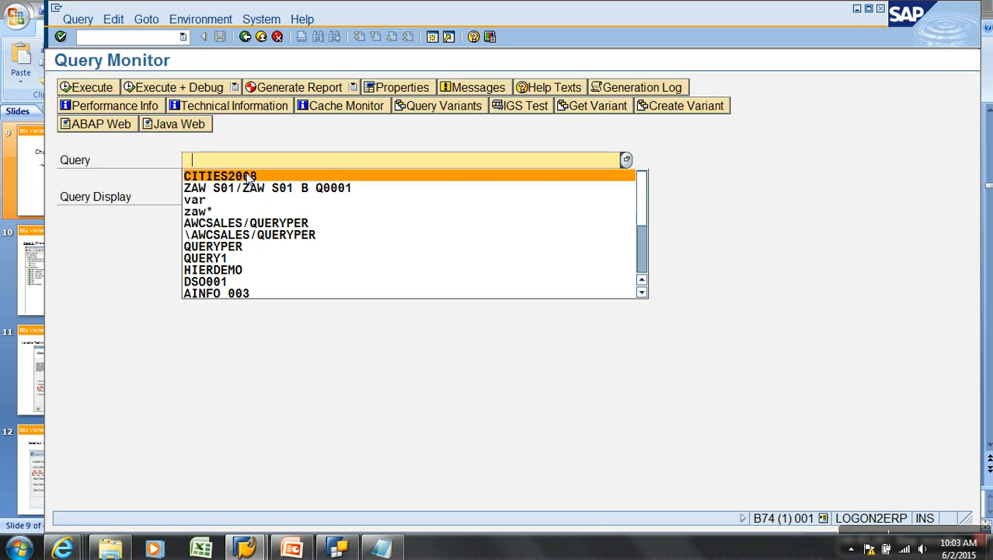
# Run query ZAW_S01_B_Q0001 as HTML and inspect the No Authorization error details
pyautogui.click(247, 189)
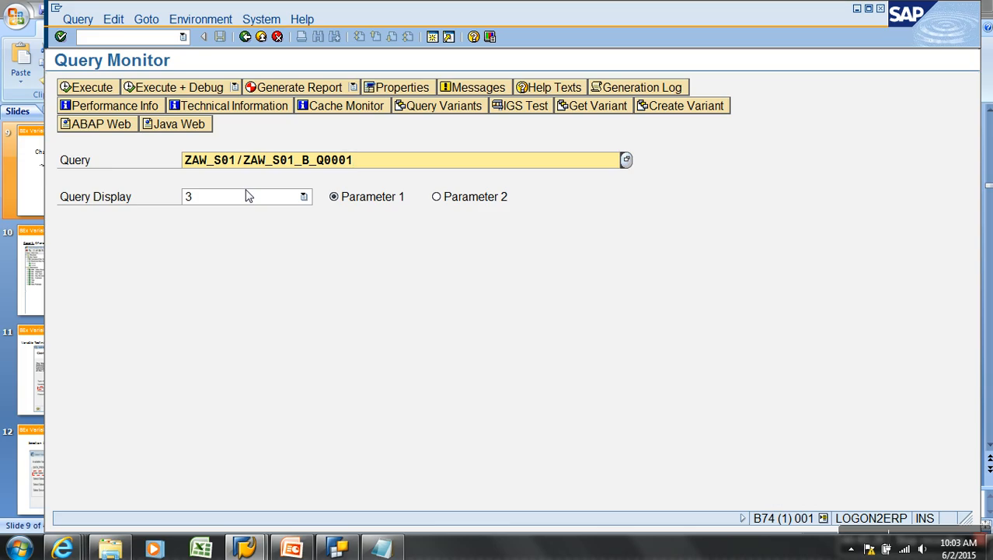
pyautogui.click(248, 196)
pyautogui.click(199, 236)
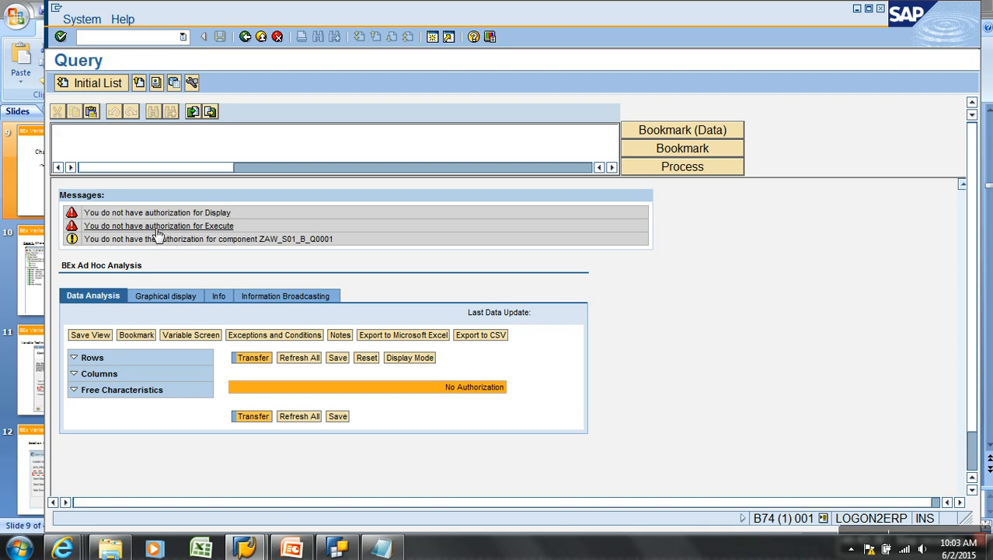
pyautogui.click(198, 215)
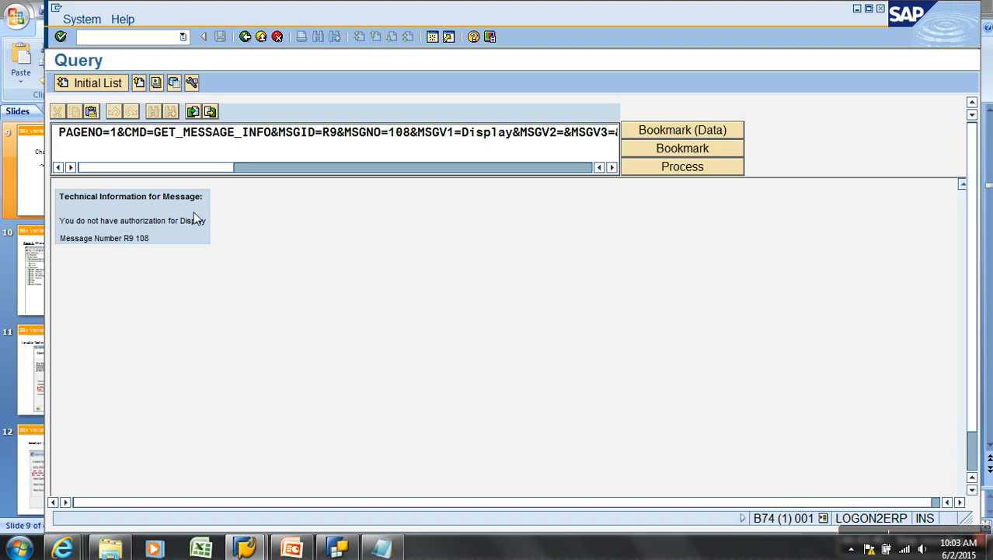
pyautogui.click(244, 37)
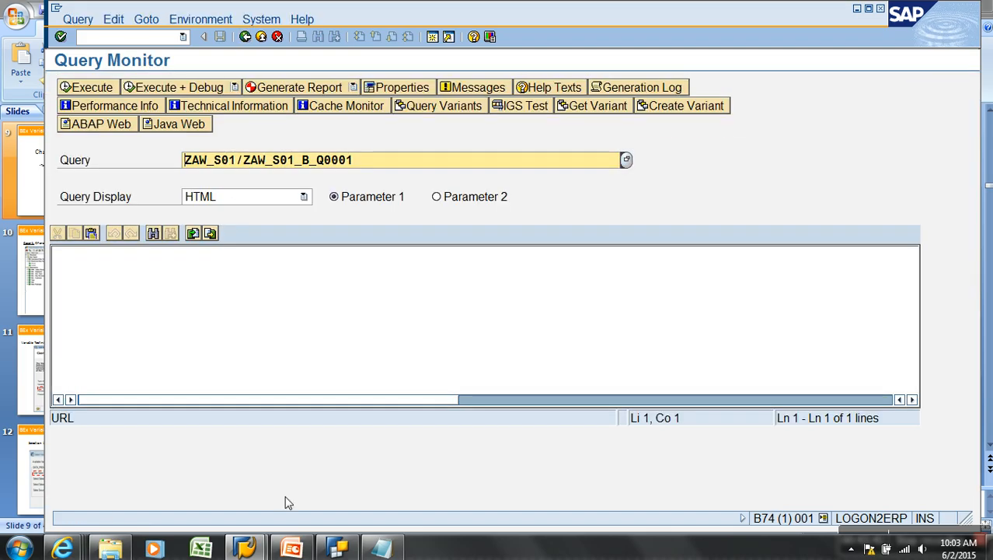
# Start a fresh logon to the system from SAP Logon
pyautogui.click(245, 548)
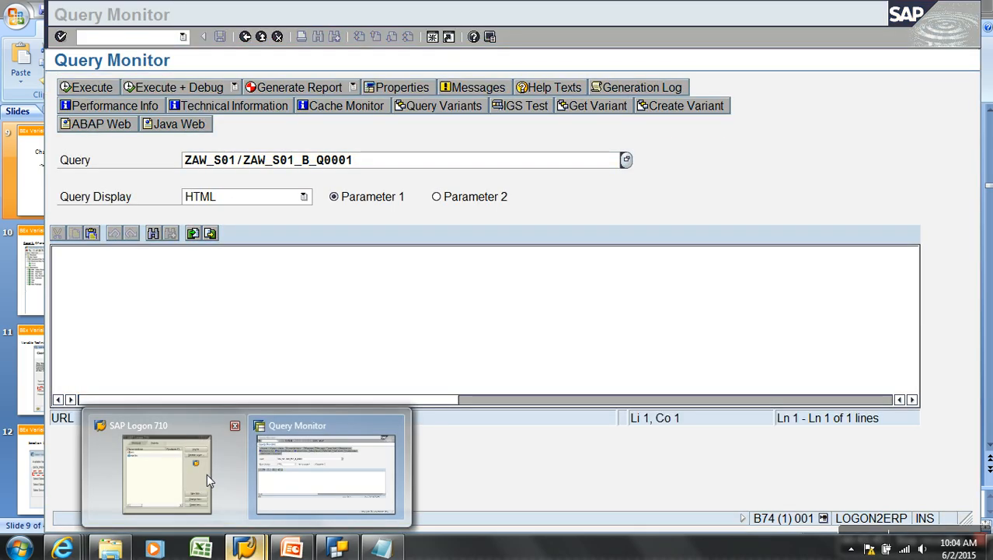
pyautogui.click(225, 461)
pyautogui.click(785, 67)
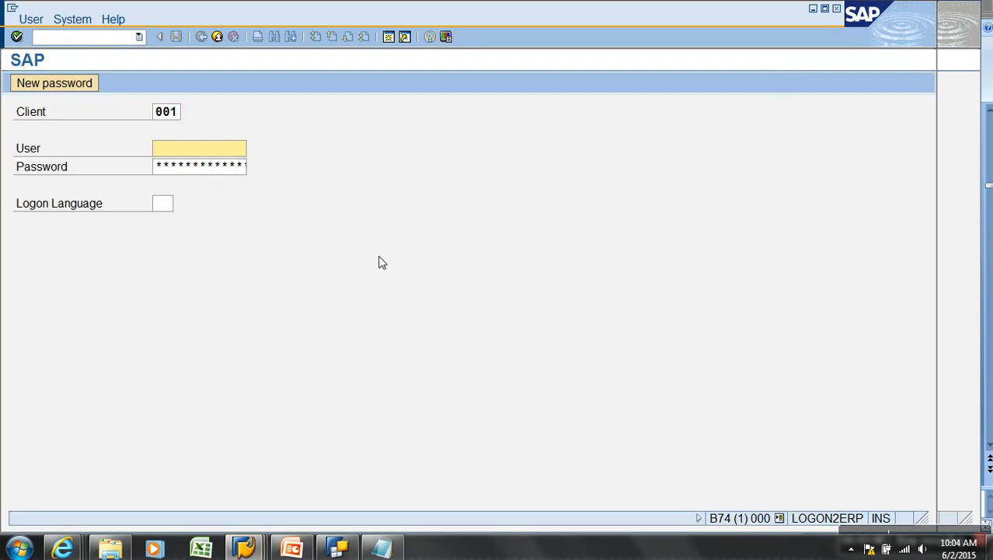
# Log on as the administrator user picked from the history list
pyautogui.click(208, 176)
pyautogui.click(213, 168)
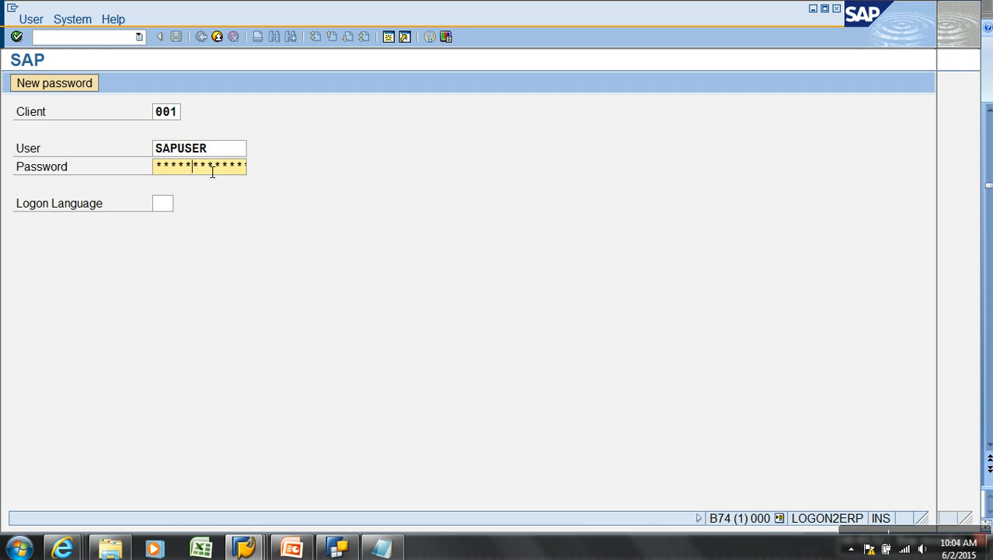
pyautogui.press('Return')
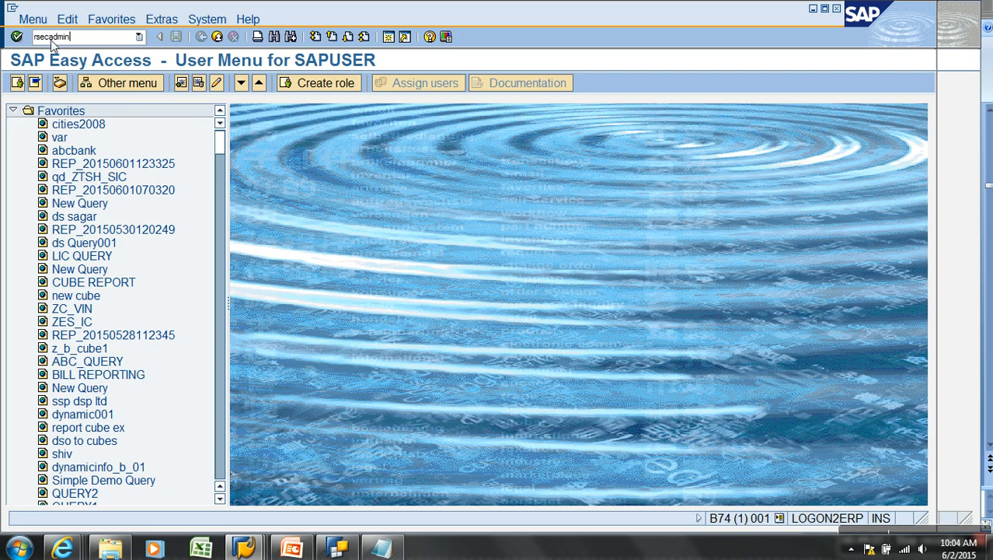
# Open ZROLE_WEB's authorization data with technical names and Business Information Warehouse expanded
pyautogui.press('Return')
pyautogui.click(140, 108)
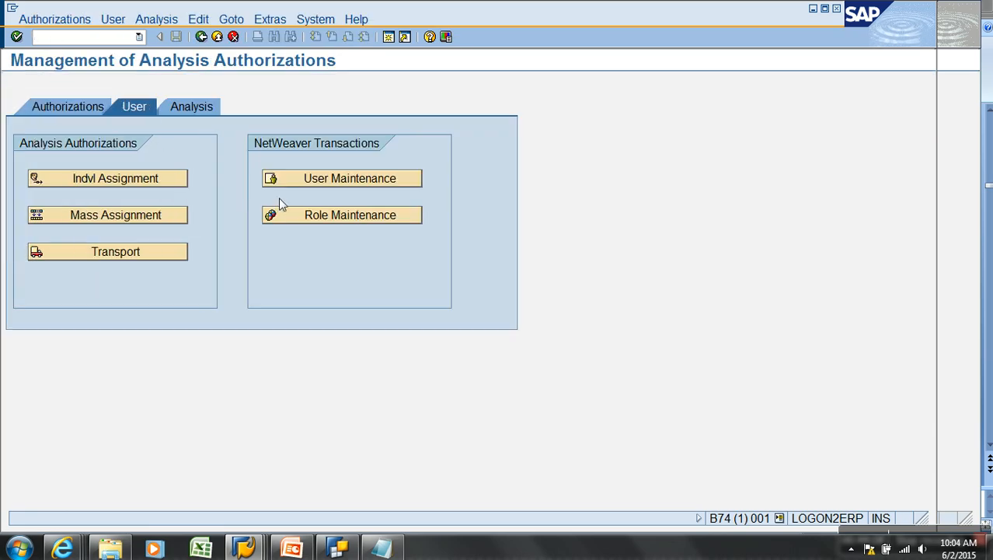
pyautogui.click(293, 218)
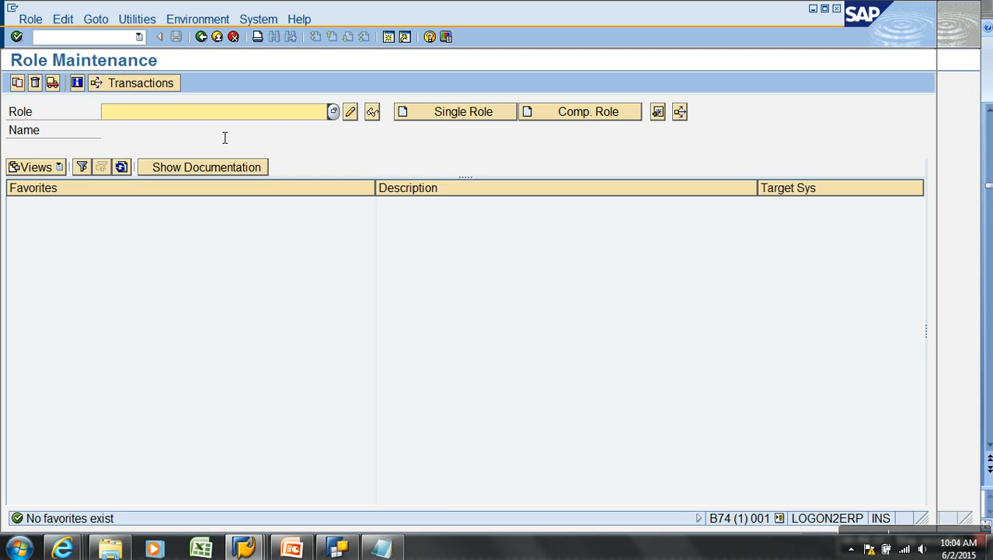
pyautogui.click(200, 129)
pyautogui.click(350, 112)
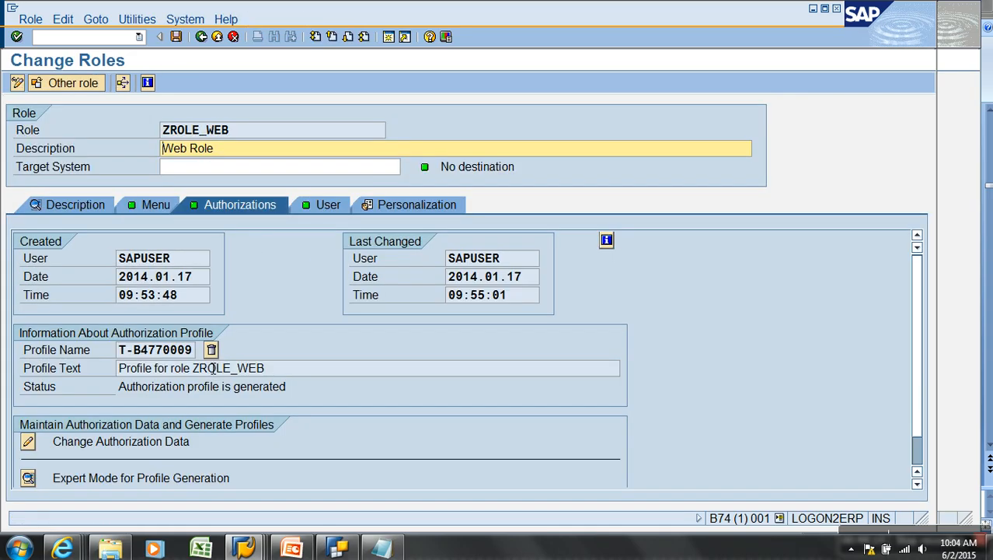
pyautogui.click(34, 440)
pyautogui.press('Return')
pyautogui.click(185, 18)
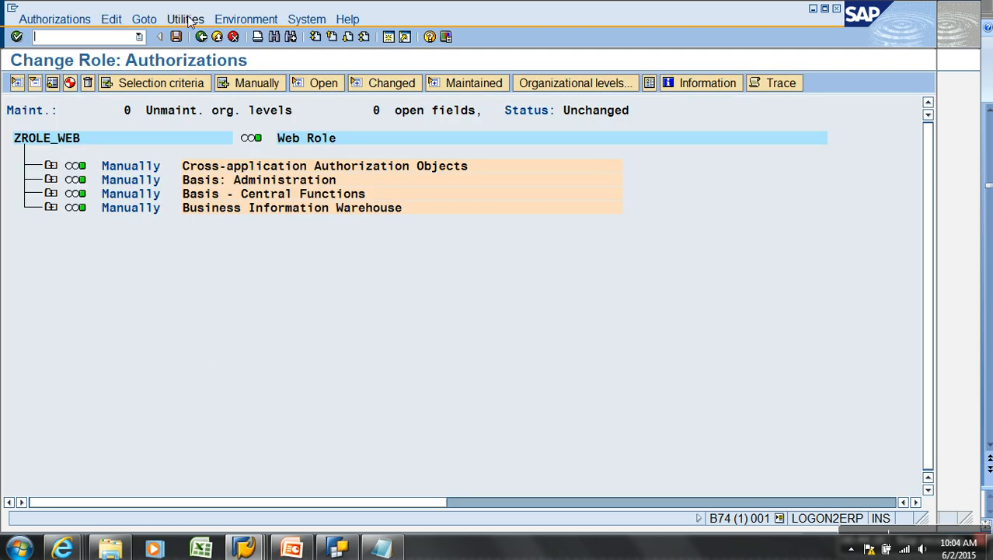
pyautogui.click(231, 121)
pyautogui.click(51, 207)
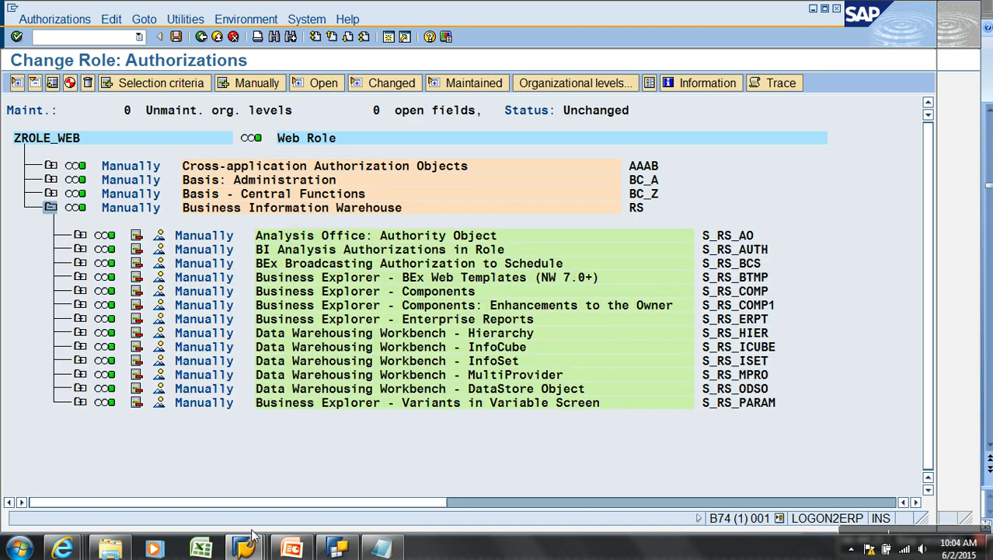
# Rerun ZAW_S01_B_Q0001, note the missing authorization fields for ZAW_S01, then return to ZROLE_WEB
pyautogui.moveTo(250, 551)
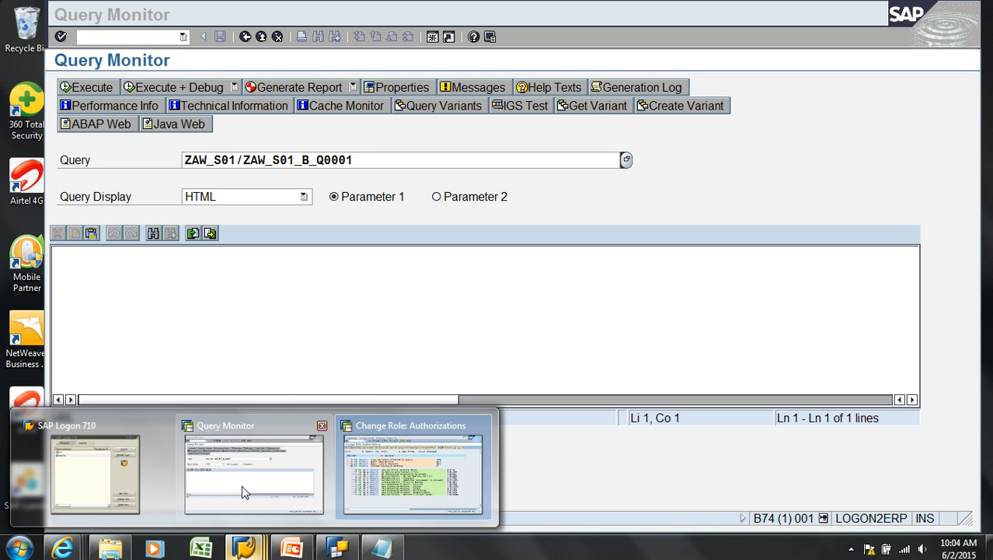
pyautogui.click(241, 485)
pyautogui.click(87, 88)
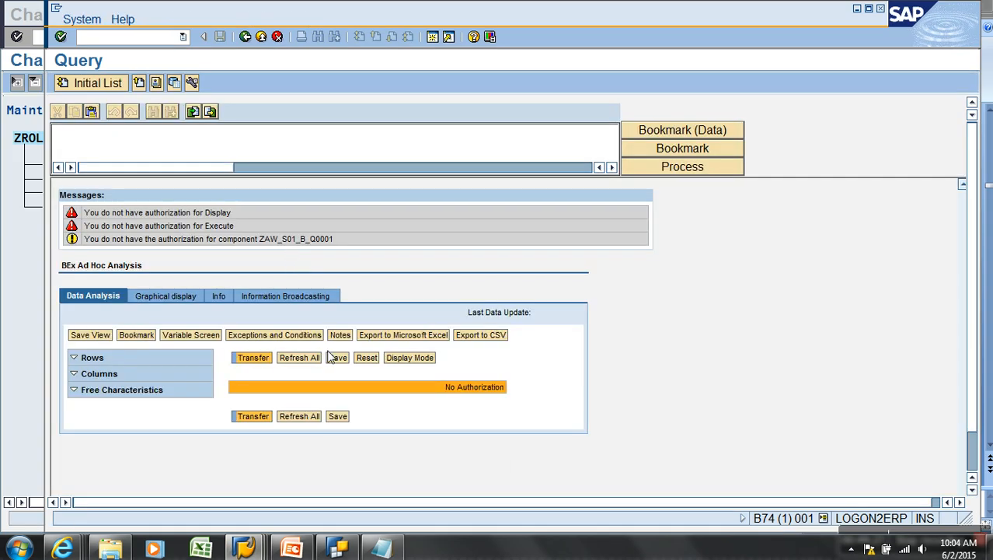
pyautogui.moveTo(443, 392); pyautogui.dragTo(505, 385)
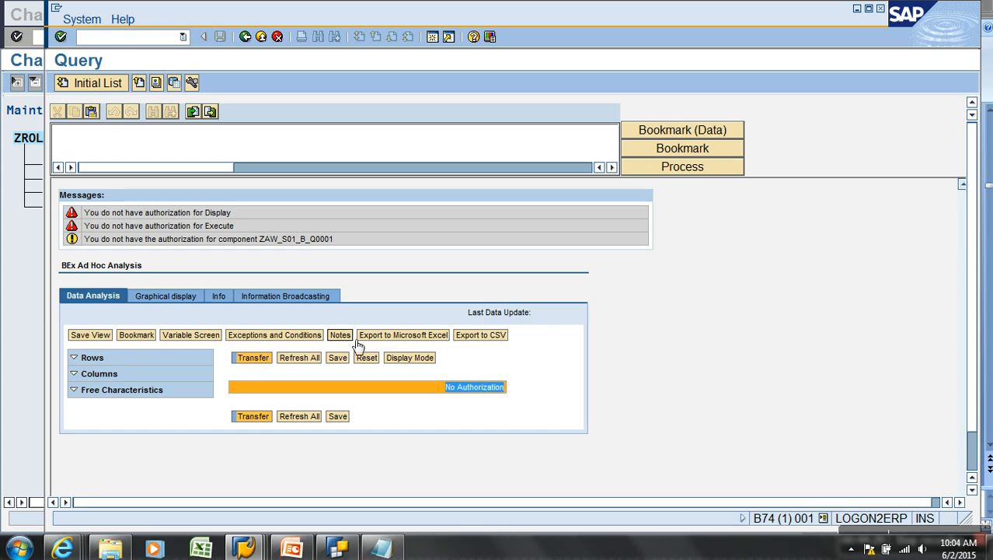
pyautogui.click(301, 240)
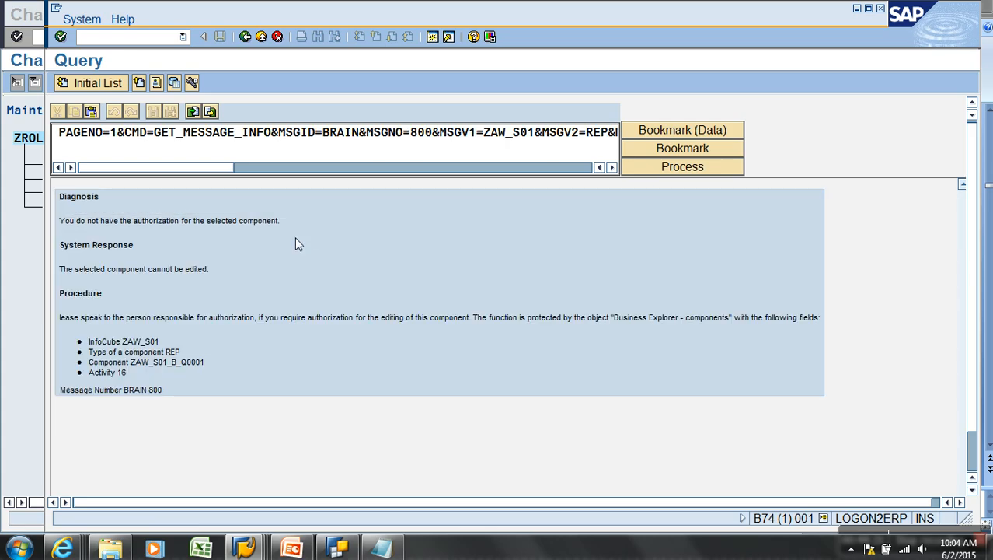
pyautogui.doubleClick(134, 347)
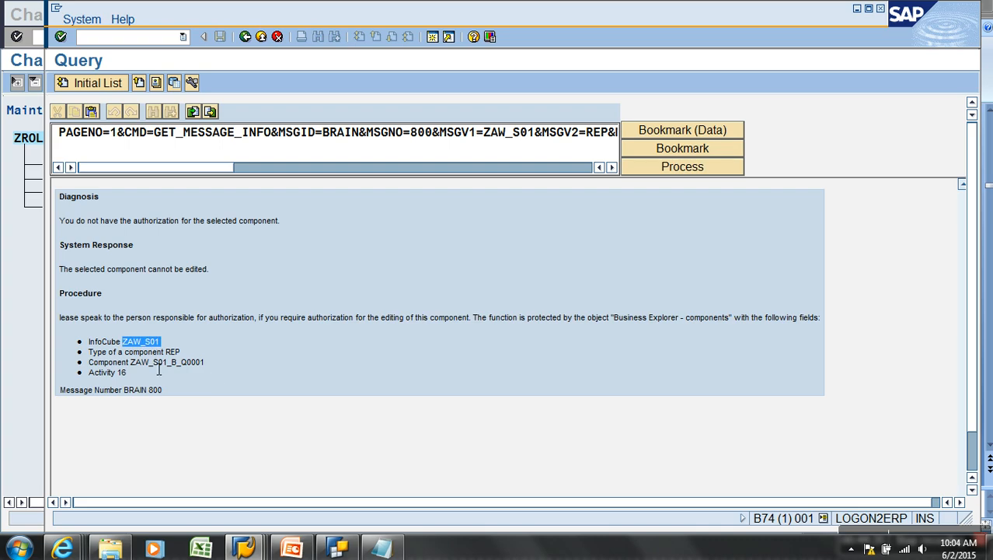
pyautogui.moveTo(104, 374); pyautogui.dragTo(82, 318)
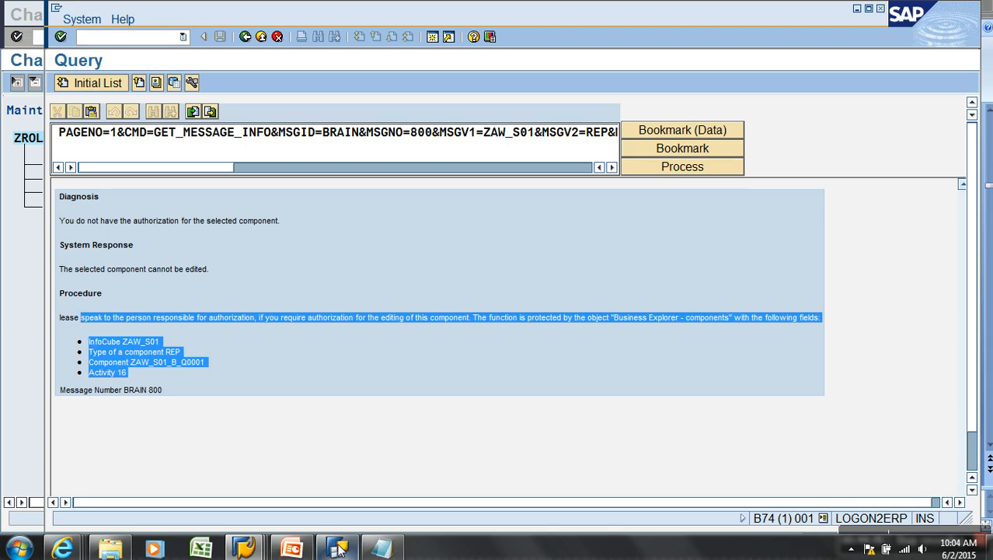
pyautogui.click(243, 548)
pyautogui.click(361, 506)
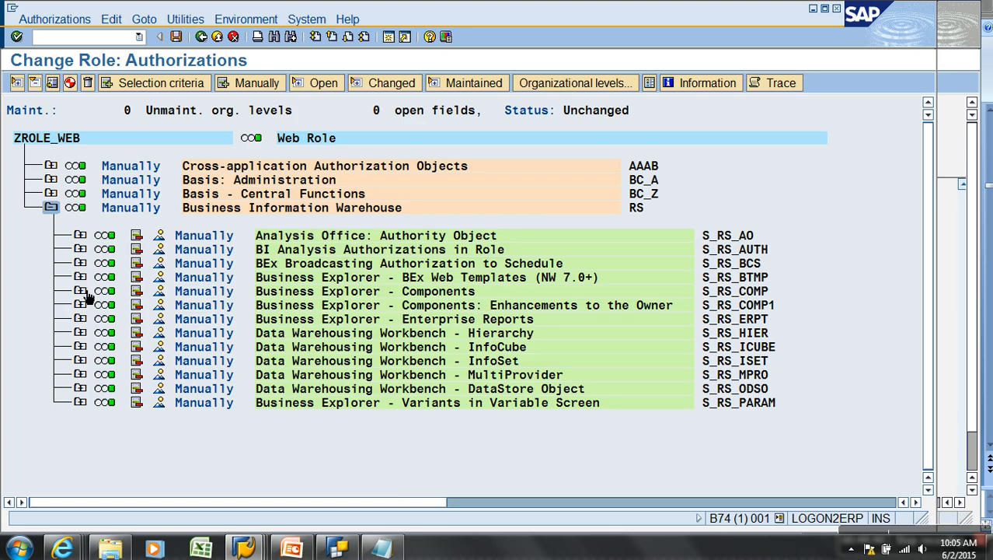
# Expand Business Explorer - Components and recheck InfoCube ZAW_S01 in the query's error details
pyautogui.click(81, 291)
pyautogui.scroll(-1, 224, 367)
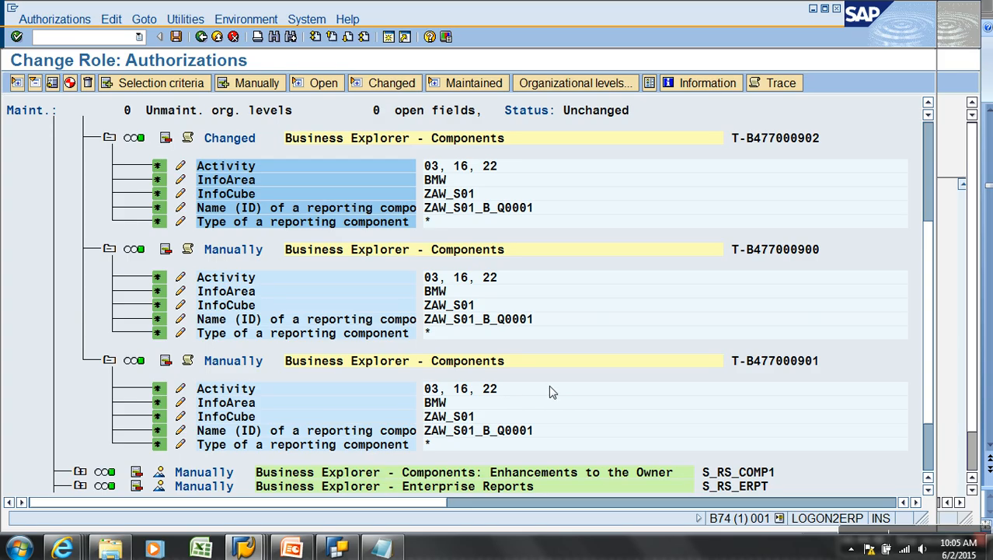
pyautogui.scroll(-1, 548, 386)
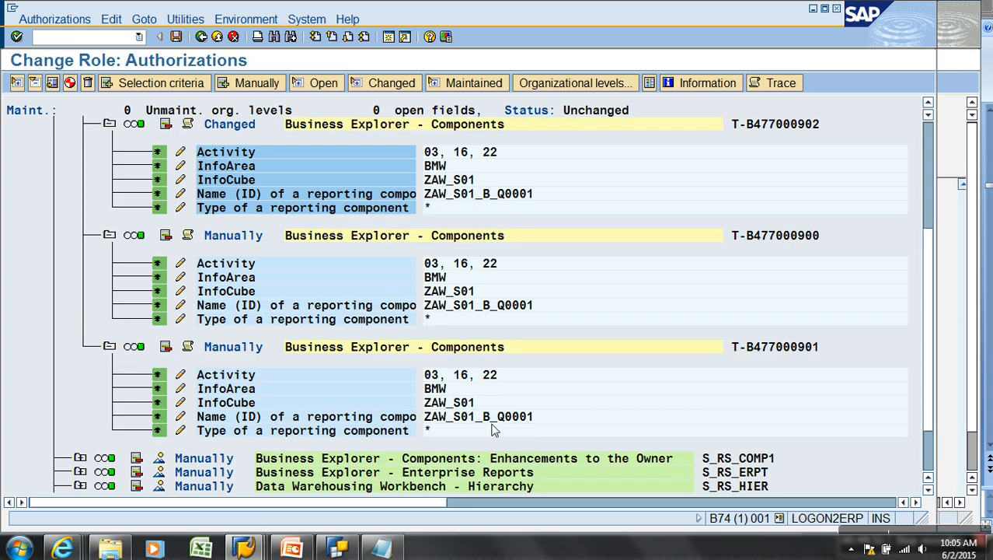
pyautogui.hotkey('alt', 'Tab')
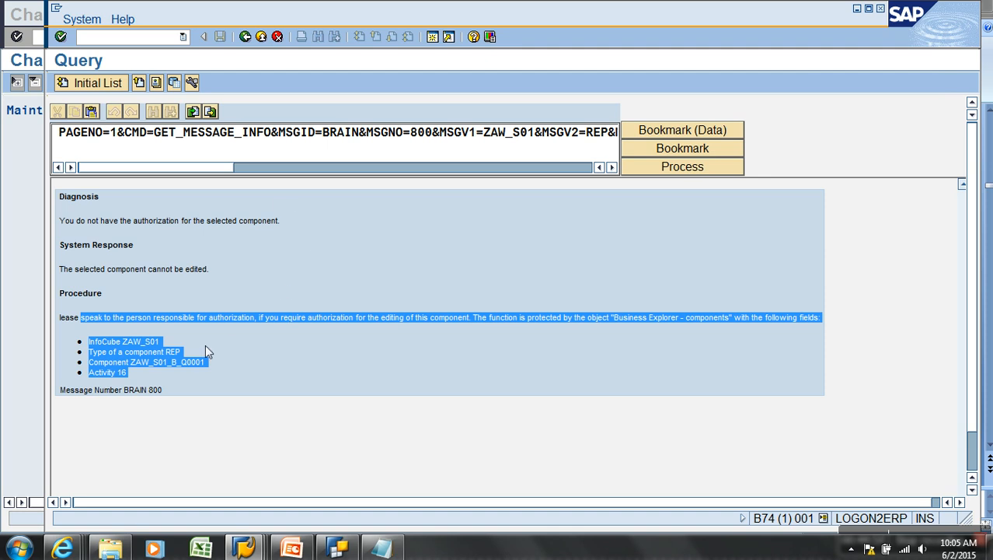
pyautogui.click(148, 356)
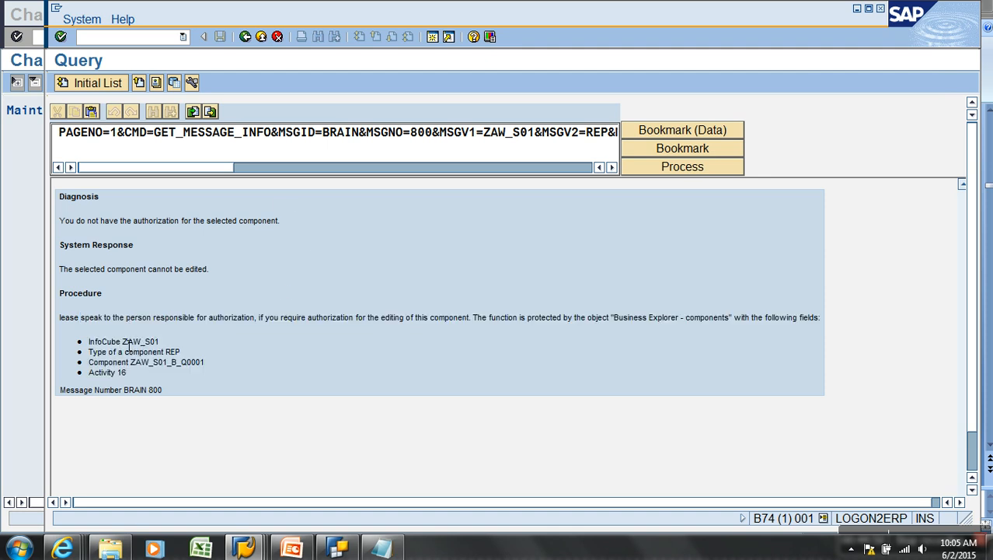
pyautogui.moveTo(140, 347); pyautogui.dragTo(194, 374)
pyautogui.hotkey('alt', 'Tab')
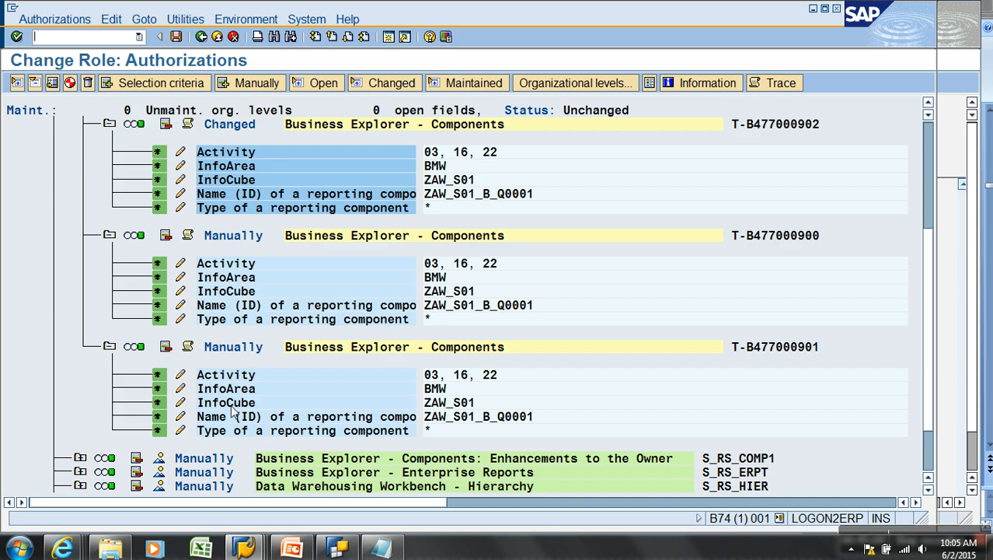
# Grant full authorization for reporting component types in S_RS_COMP1 and regenerate the profile
pyautogui.click(81, 458)
pyautogui.scroll(-3, 317, 415)
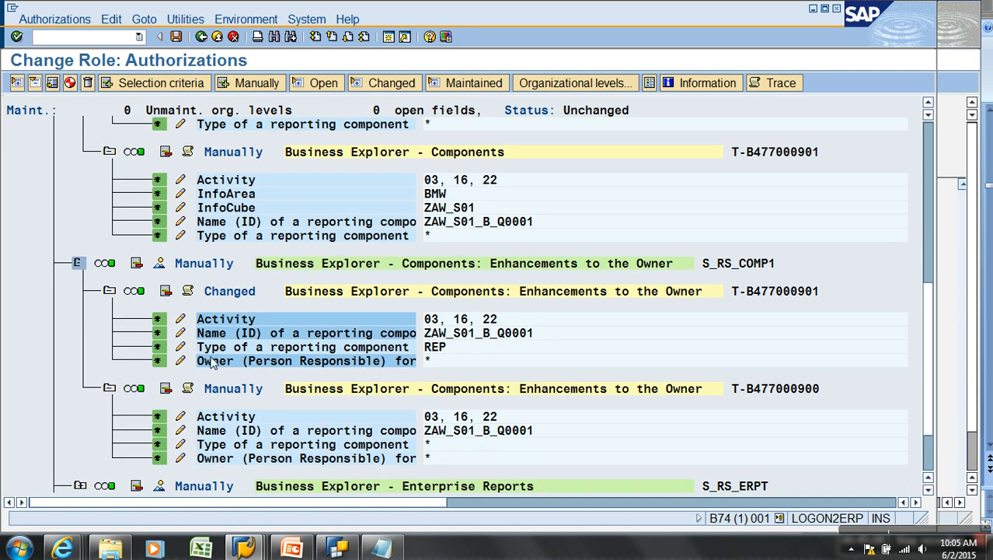
pyautogui.click(180, 347)
pyautogui.click(103, 166)
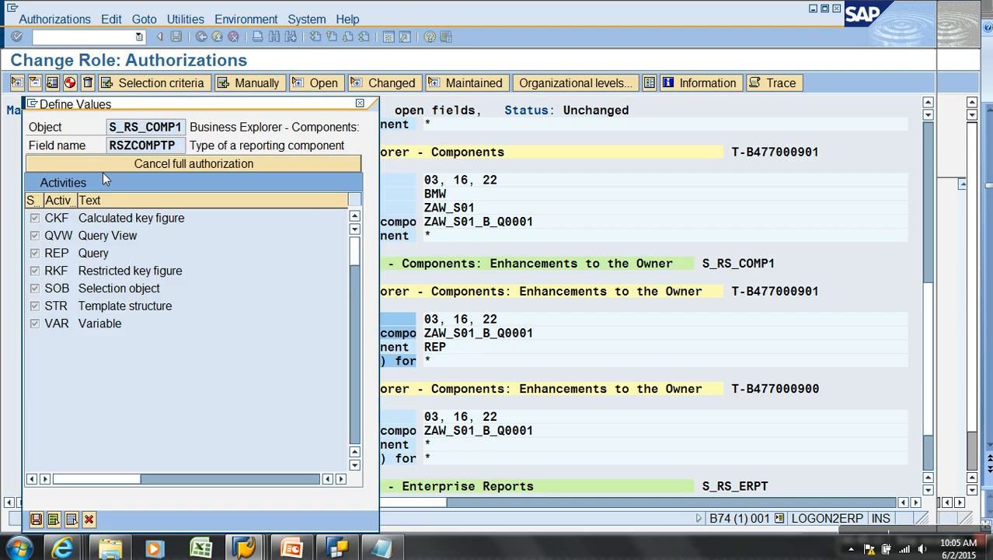
pyautogui.click(37, 519)
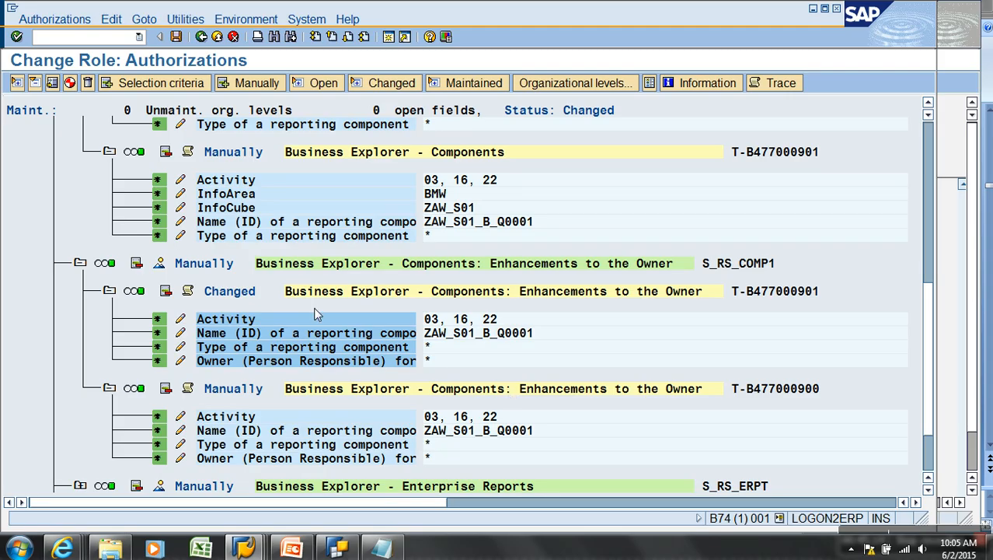
pyautogui.click(69, 82)
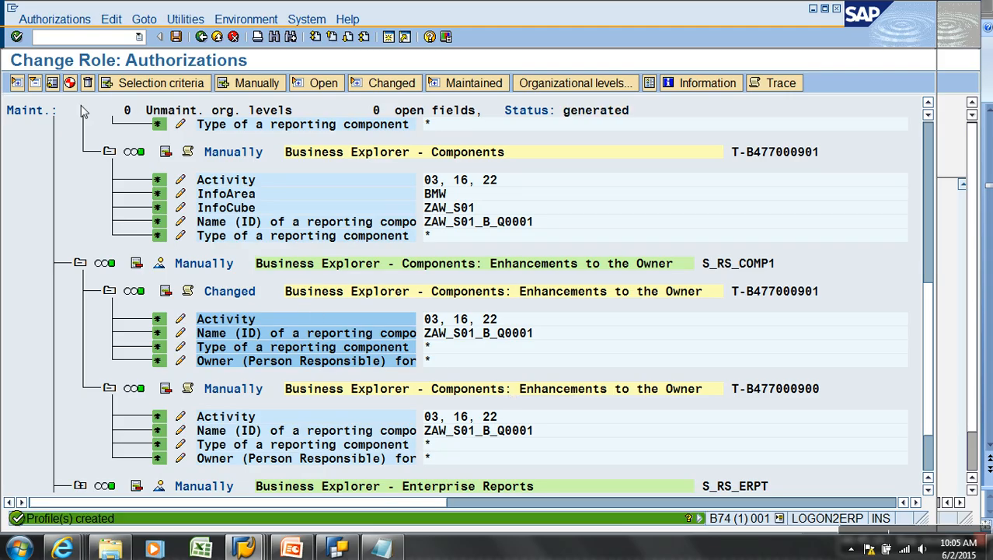
pyautogui.click(202, 37)
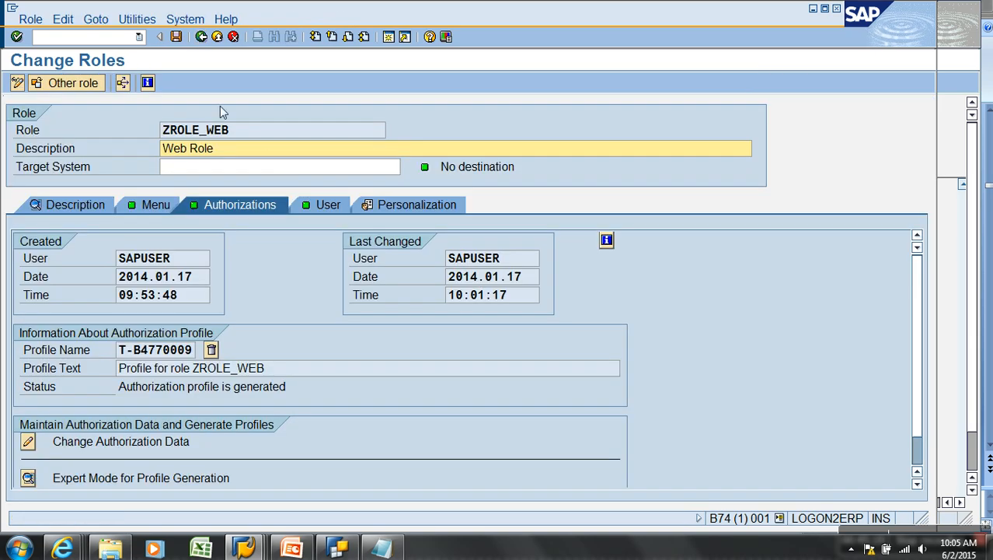
# Save ZROLE_WEB and run the user master comparison for its assigned user
pyautogui.click(176, 36)
pyautogui.click(325, 205)
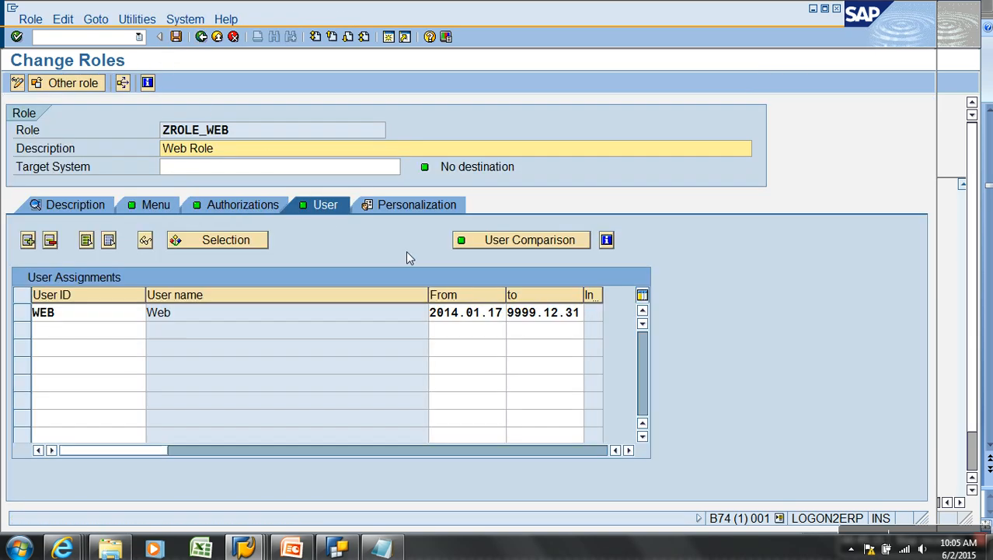
pyautogui.click(530, 243)
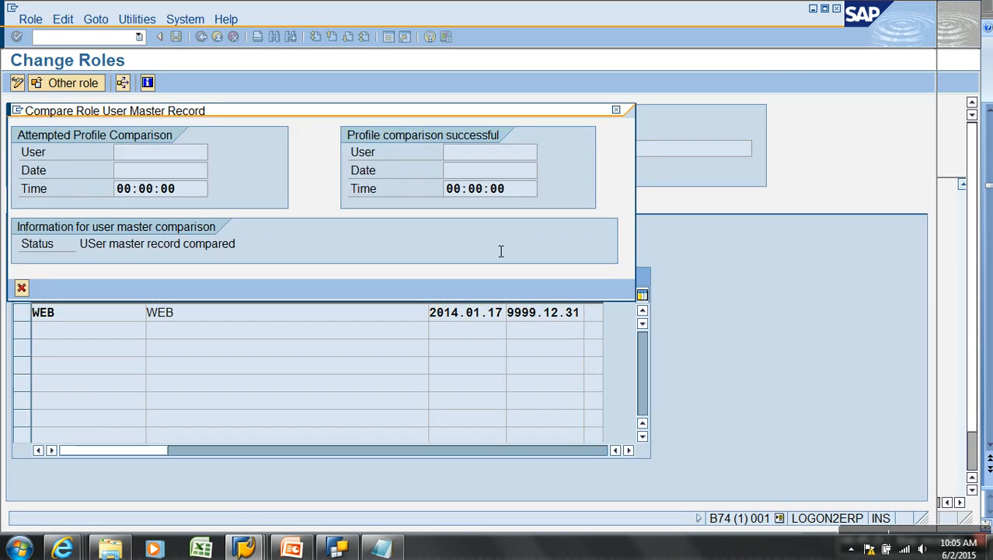
pyautogui.click(21, 288)
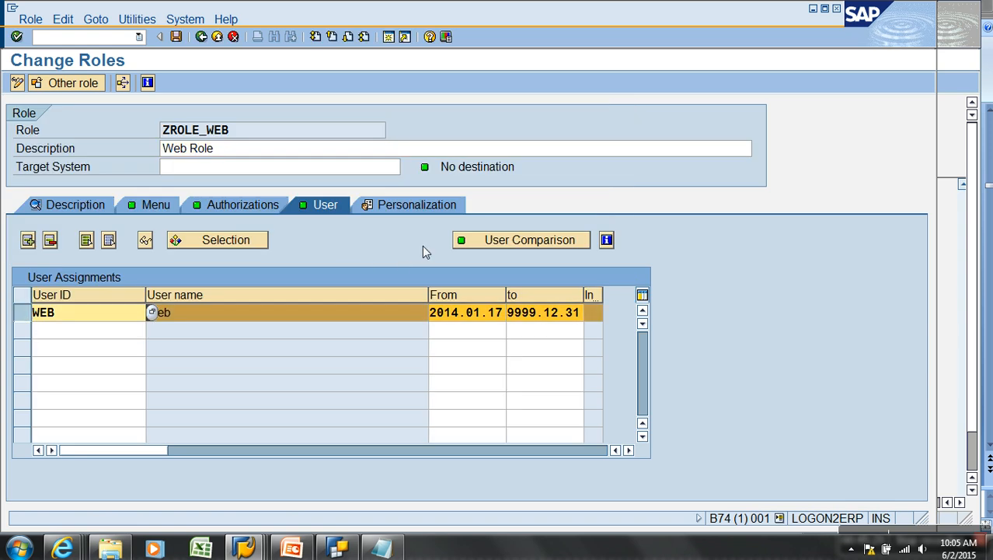
pyautogui.click(487, 242)
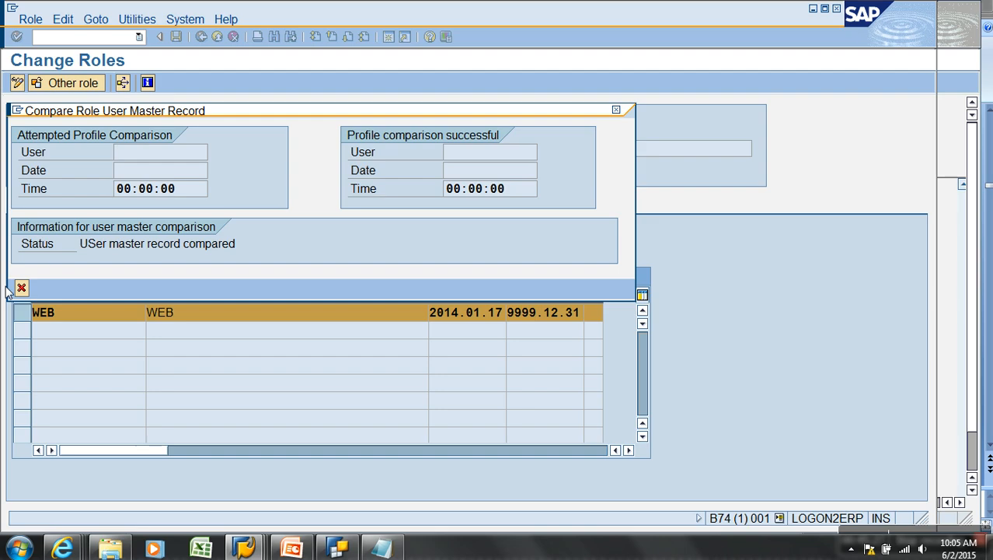
pyautogui.click(21, 288)
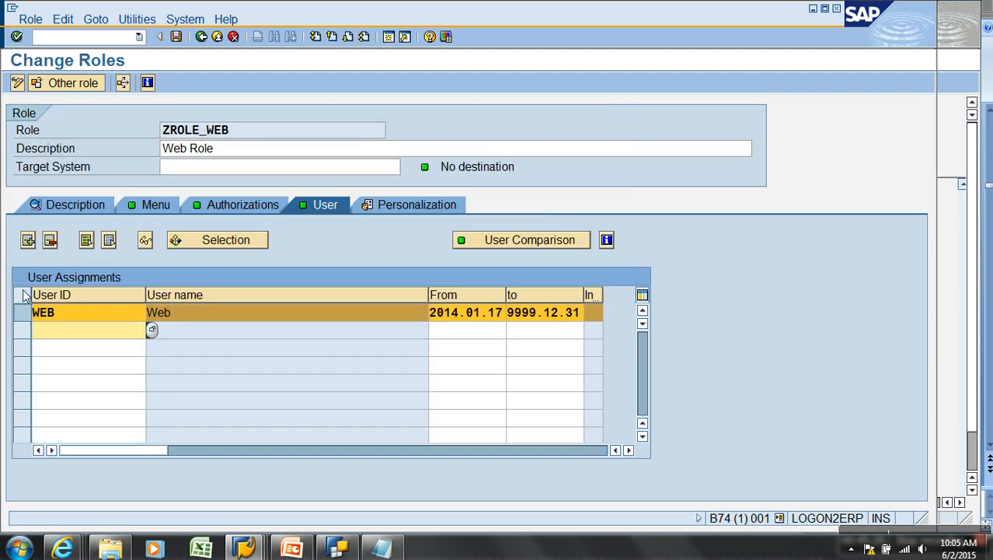
# Go back to Role Maintenance and enter ZROLE_RETAIL as the role
pyautogui.click(201, 37)
pyautogui.press('BackSpace')
pyautogui.press('BackSpace')
pyautogui.press('BackSpace')
pyautogui.write('re')
pyautogui.press('Down')
pyautogui.press('Return')
pyautogui.press('Return')
# Open ZROLE_RETAIL's authorization data with technical names and S_RS_COMP1 expanded
pyautogui.click(350, 112)
pyautogui.click(252, 211)
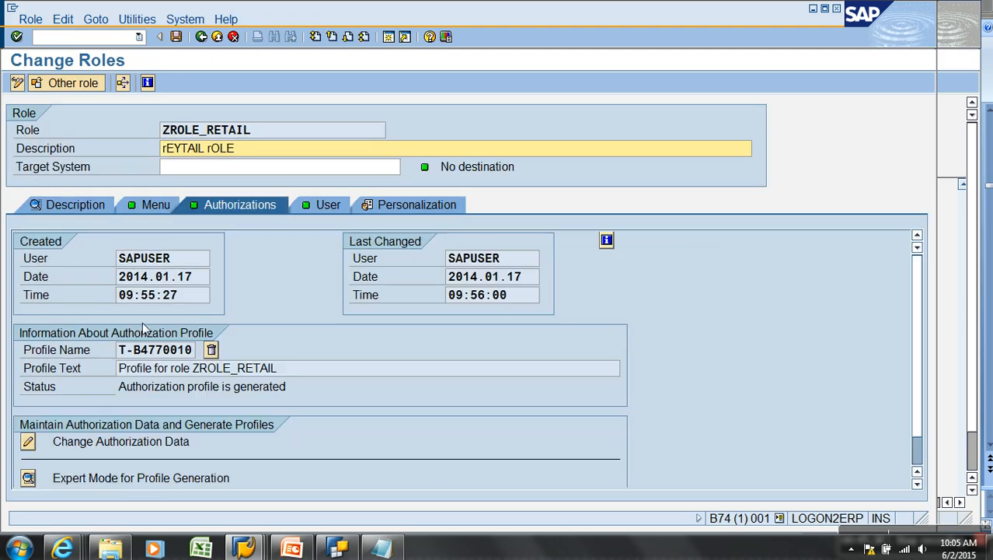
pyautogui.click(41, 446)
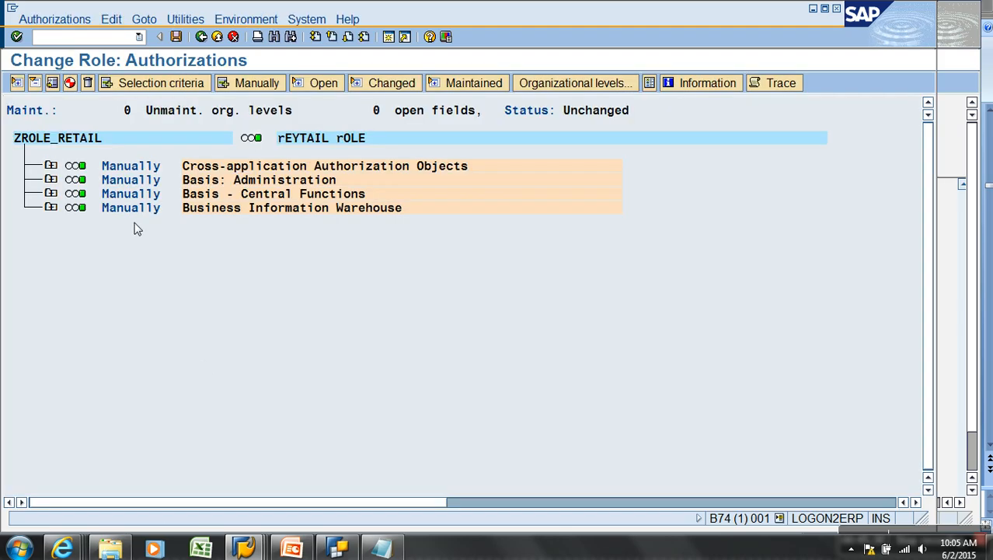
pyautogui.click(191, 21)
pyautogui.click(223, 121)
pyautogui.click(50, 207)
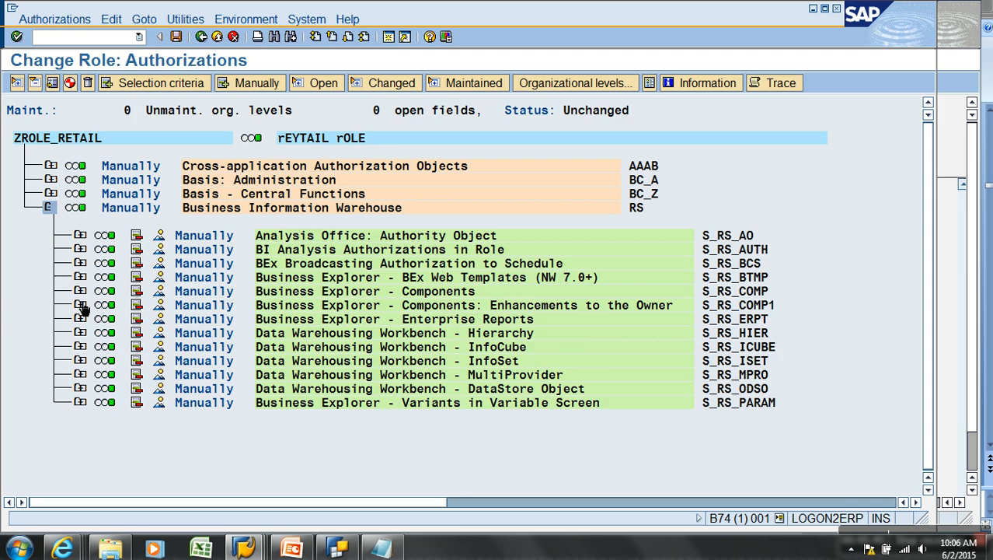
pyautogui.click(81, 306)
# Grant full authorization for reporting component types and regenerate ZROLE_RETAIL's profile
pyautogui.click(185, 391)
pyautogui.click(106, 169)
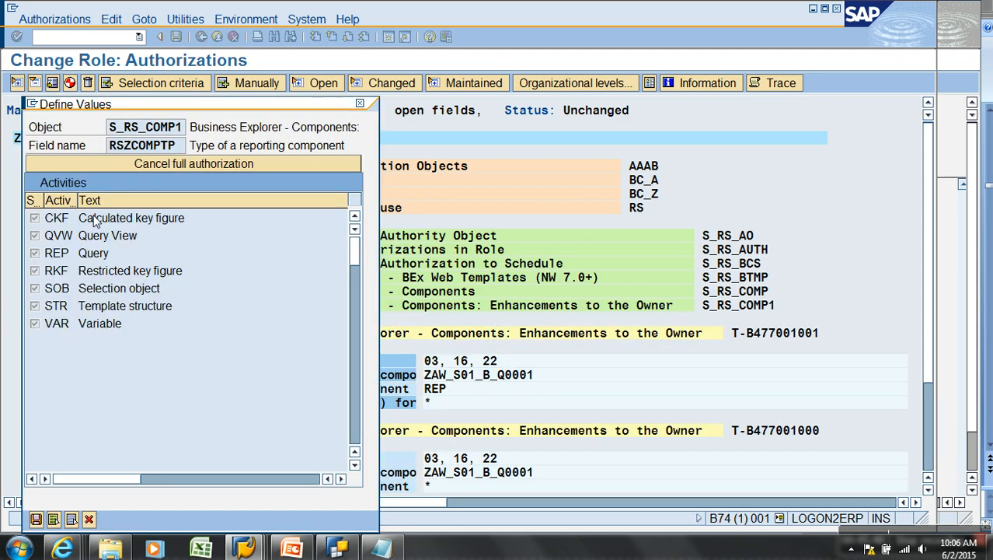
pyautogui.click(36, 518)
pyautogui.scroll(-1, 178, 450)
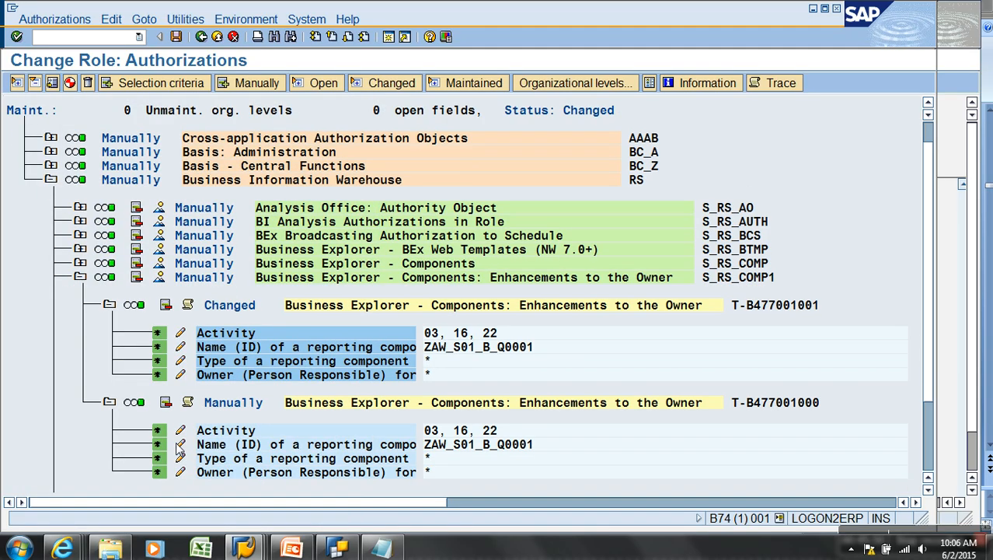
pyautogui.click(82, 264)
pyautogui.scroll(-1, 88, 261)
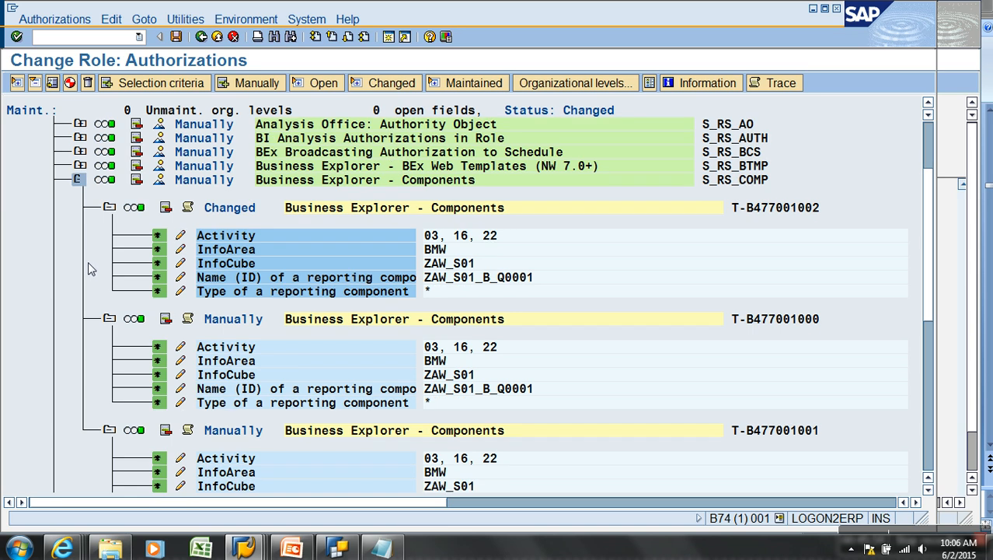
pyautogui.click(69, 83)
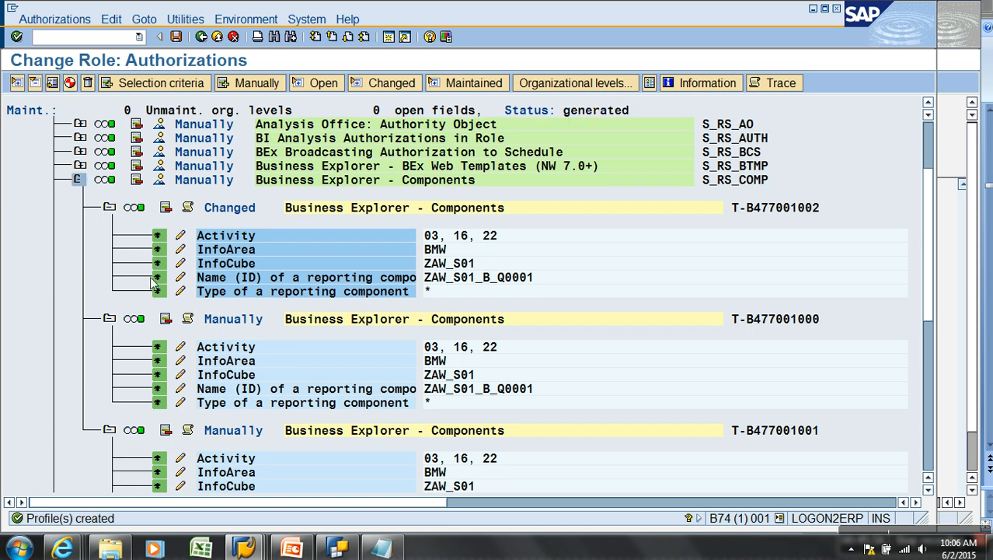
pyautogui.click(201, 37)
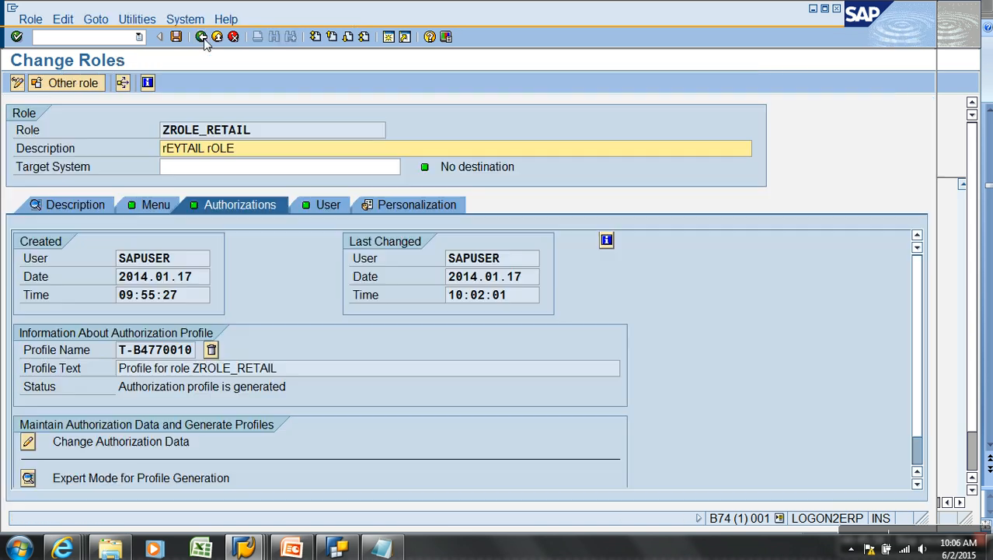
# Run the user master comparison for ZROLE_RETAIL's assigned user
pyautogui.click(319, 205)
pyautogui.click(531, 241)
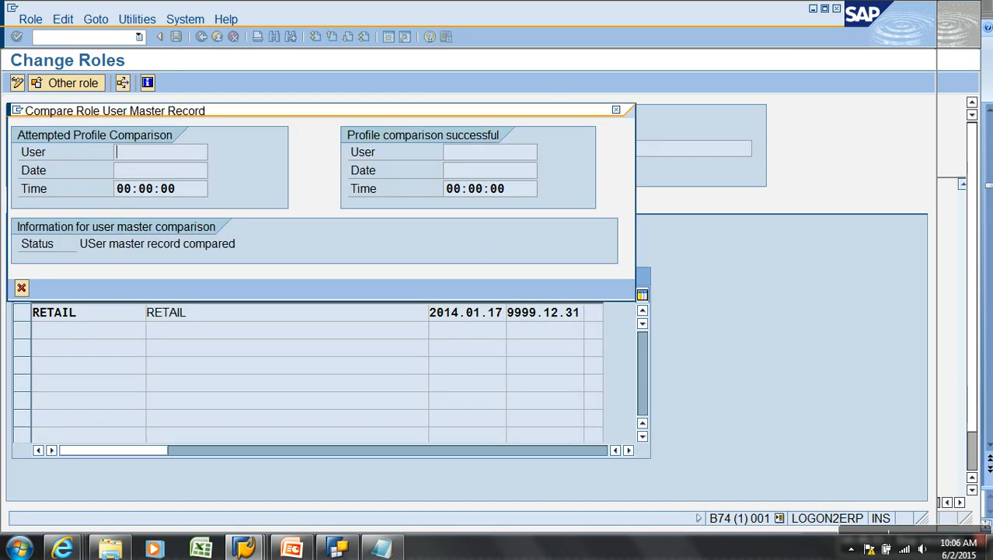
pyautogui.click(19, 286)
pyautogui.click(22, 315)
pyautogui.click(529, 240)
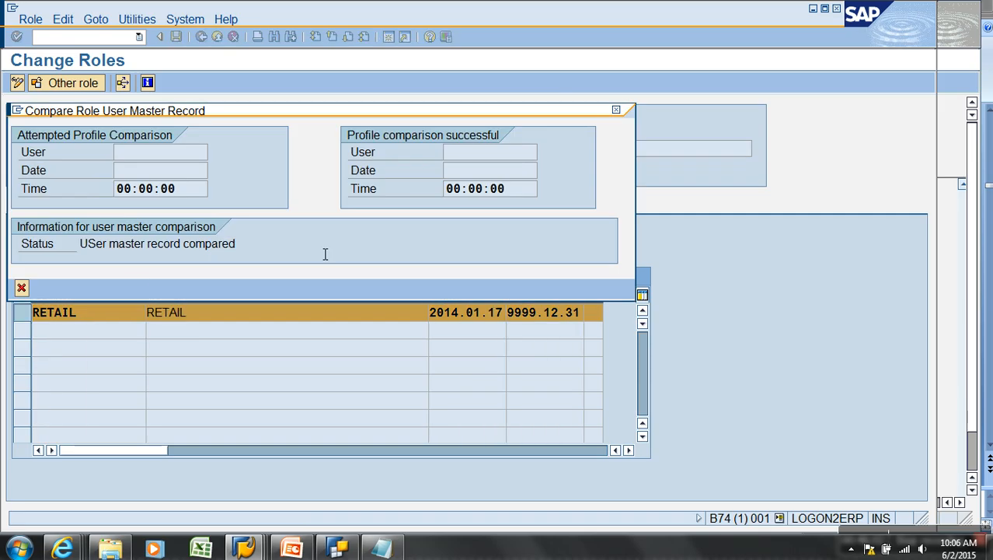
pyautogui.click(21, 288)
# Switch to the web user's query window and leave it for the main menu
pyautogui.click(243, 548)
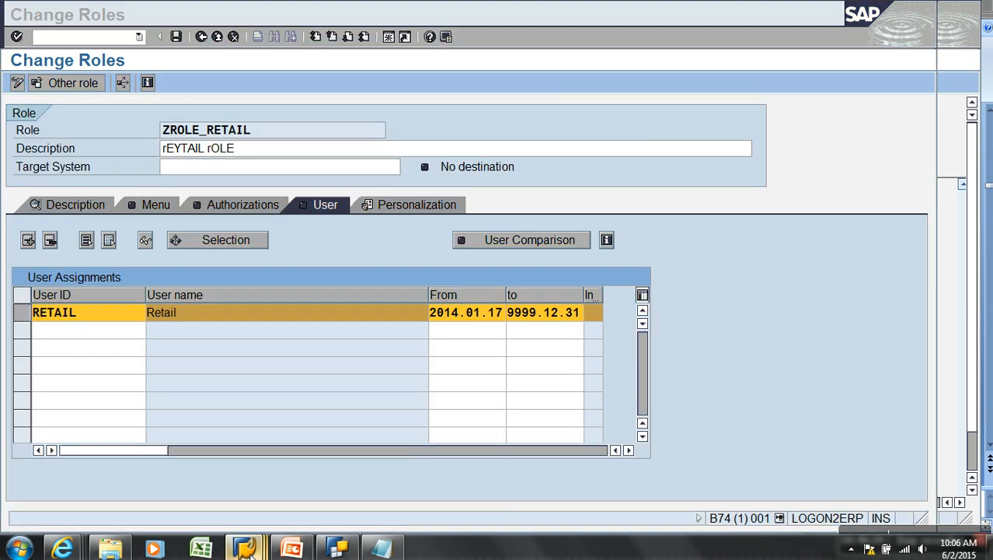
pyautogui.click(304, 495)
pyautogui.click(245, 36)
pyautogui.click(262, 37)
# Refresh the menu, rerun the query in RSRT, read the component authorization message, then exit with /nex
pyautogui.click(77, 19)
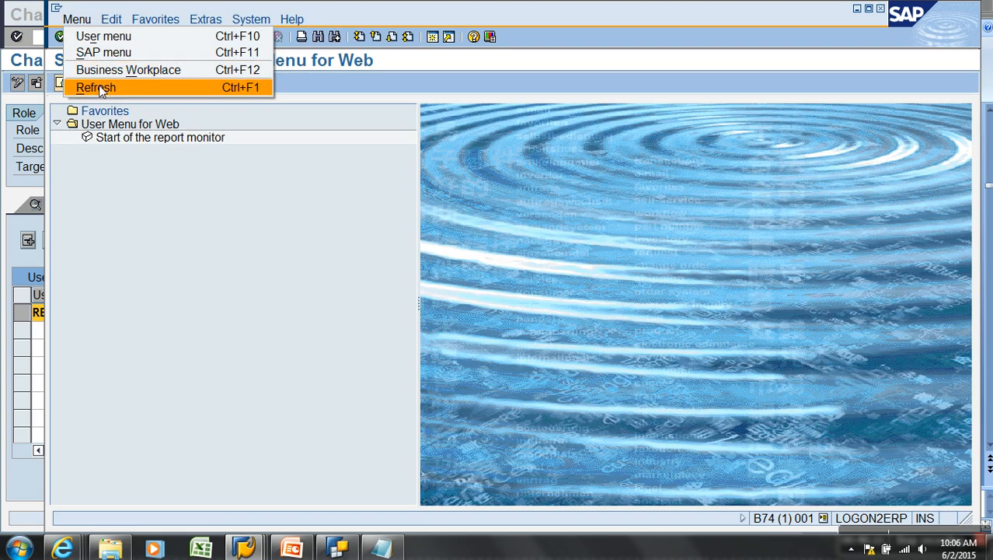
pyautogui.click(99, 85)
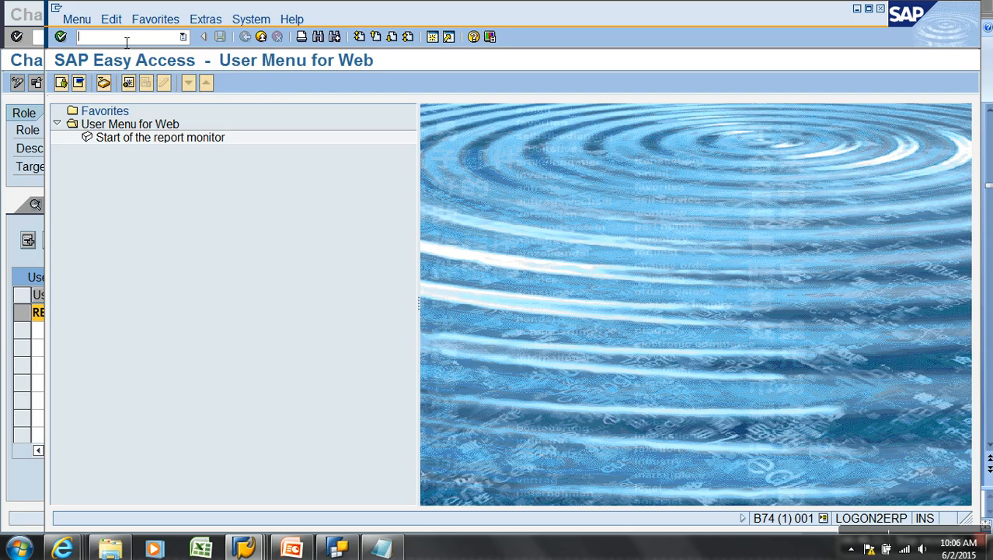
pyautogui.write('rsrt')
pyautogui.press('Return')
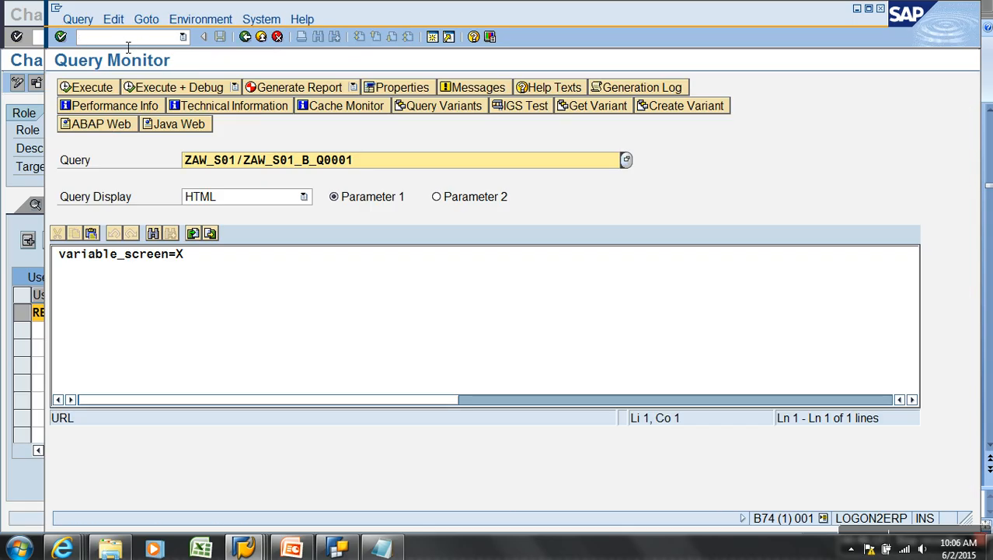
pyautogui.click(101, 88)
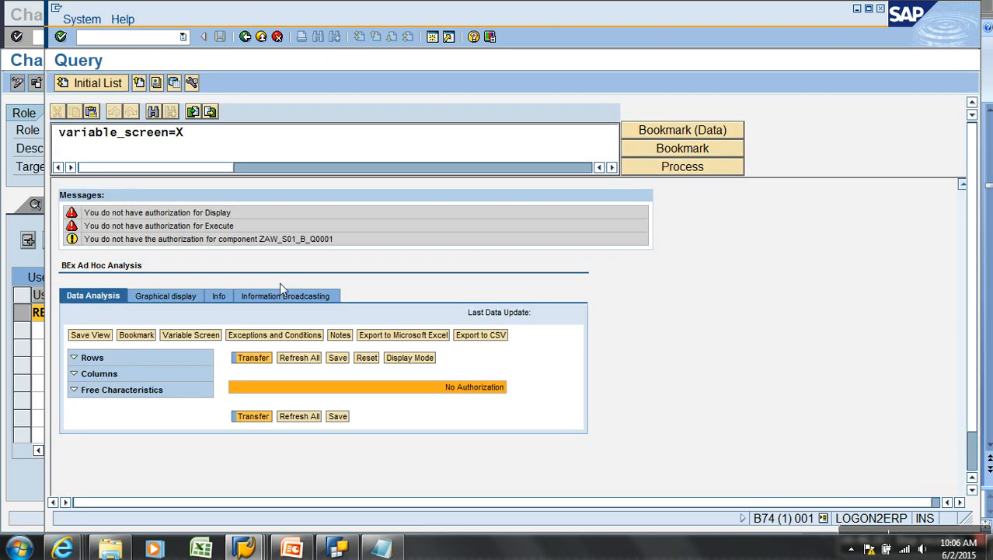
pyautogui.click(281, 240)
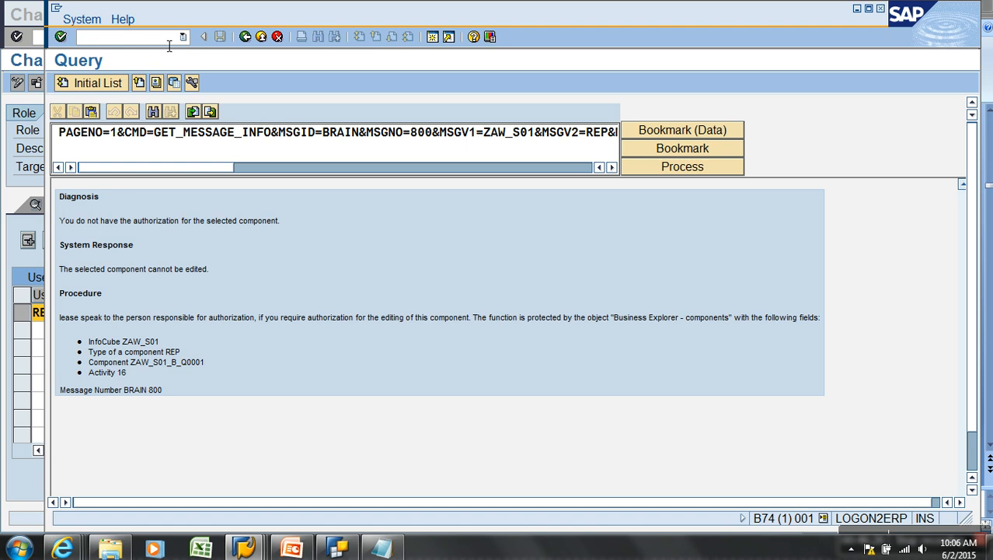
pyautogui.write('/nex')
pyautogui.press('Return')
# Open a new logon screen and sign in as user RETAIL, correcting the misspelled user name
pyautogui.moveTo(243, 548)
pyautogui.click(215, 474)
pyautogui.doubleClick(636, 85)
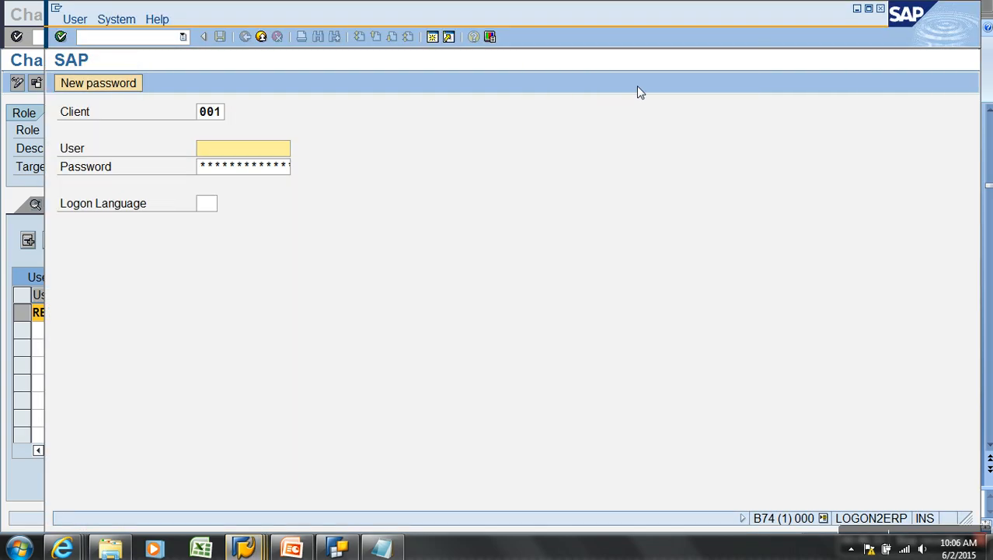
pyautogui.press('BackSpace')
pyautogui.write('reatil')
pyautogui.press('Tab')
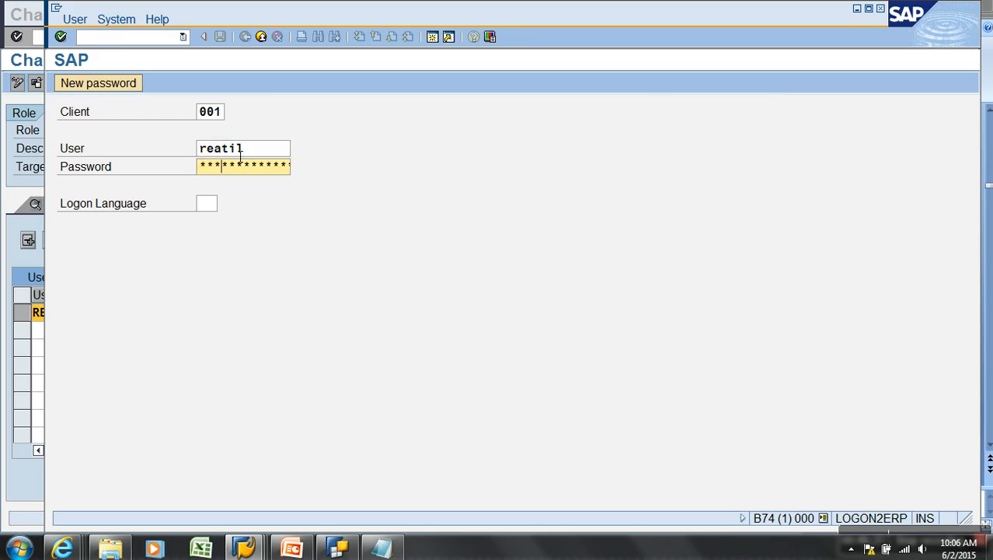
pyautogui.press('Return')
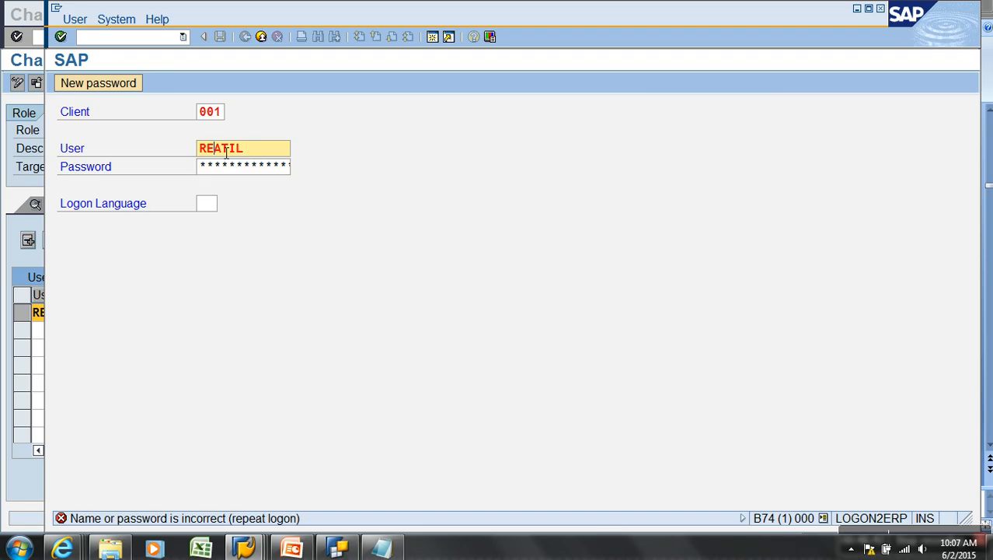
pyautogui.press('BackSpace')
pyautogui.press('Right')
pyautogui.write('a')
pyautogui.press('Tab')
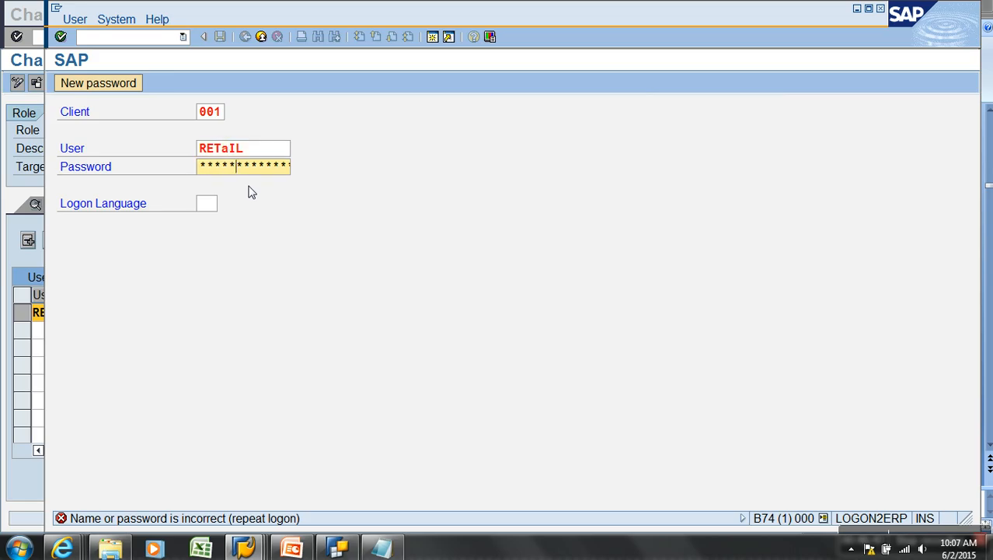
pyautogui.press('Return')
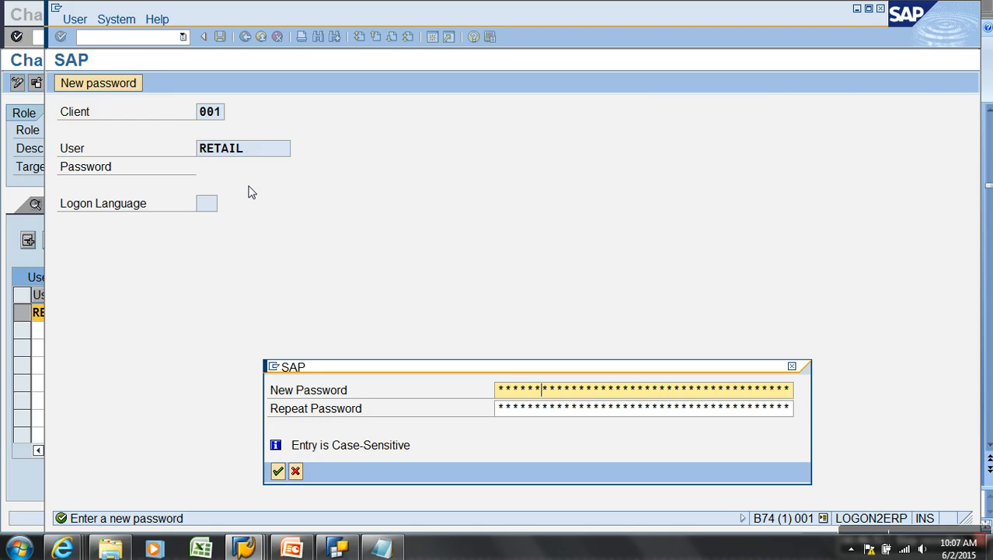
# Enter and confirm a new password for RETAIL and dismiss the copyright notice
pyautogui.press('Tab')
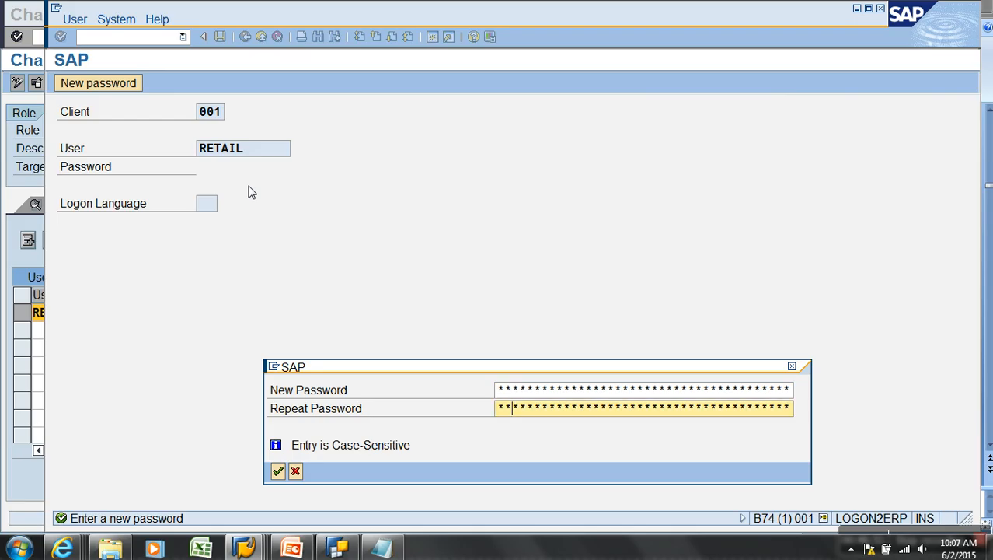
pyautogui.press('Return')
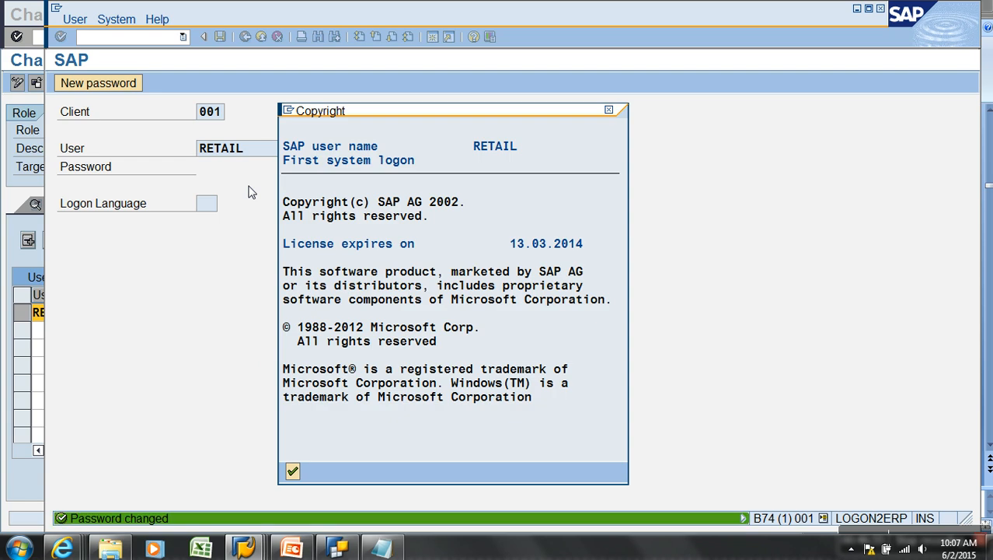
pyautogui.press('Return')
# Execute query ZAW_S01_B_Q0001 in RSRT with HTML display, then attempt SU53 after the authorization failure
pyautogui.write('rs')
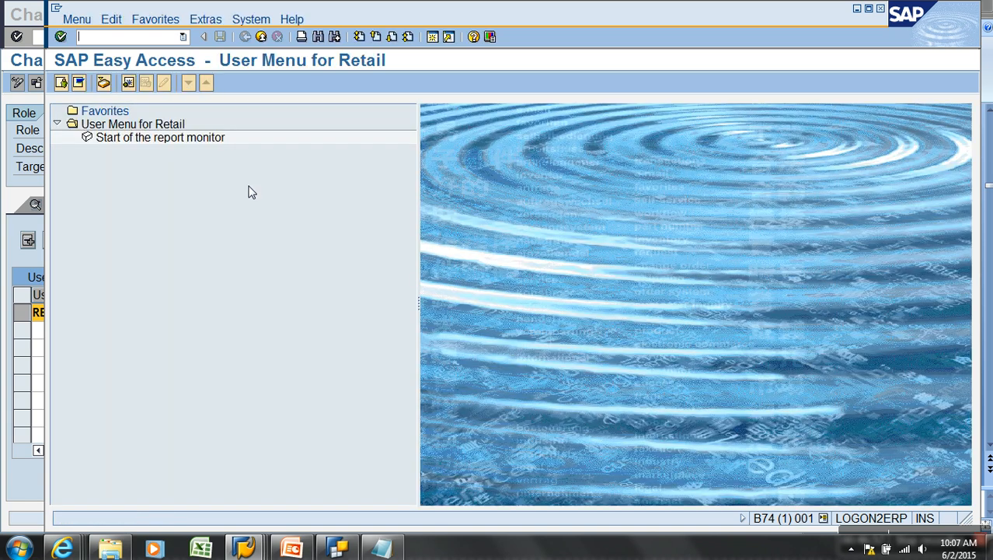
pyautogui.press('Return')
pyautogui.press('space')
pyautogui.click(254, 176)
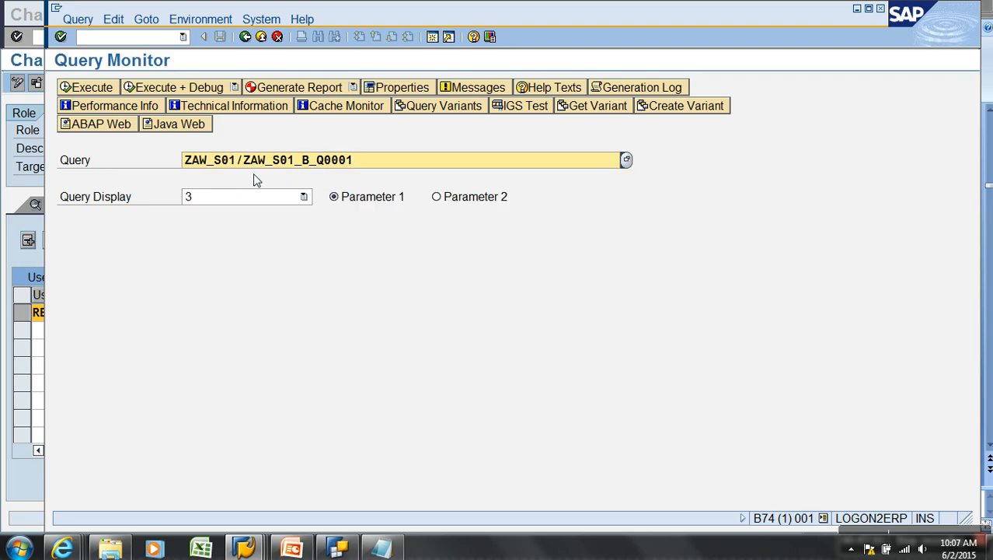
pyautogui.click(266, 199)
pyautogui.click(368, 259)
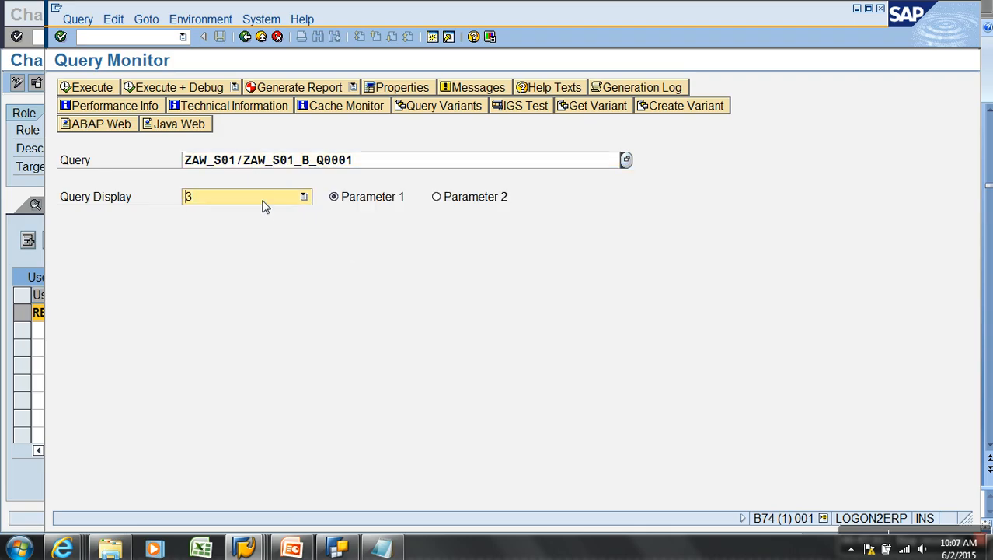
pyautogui.click(261, 204)
pyautogui.click(225, 238)
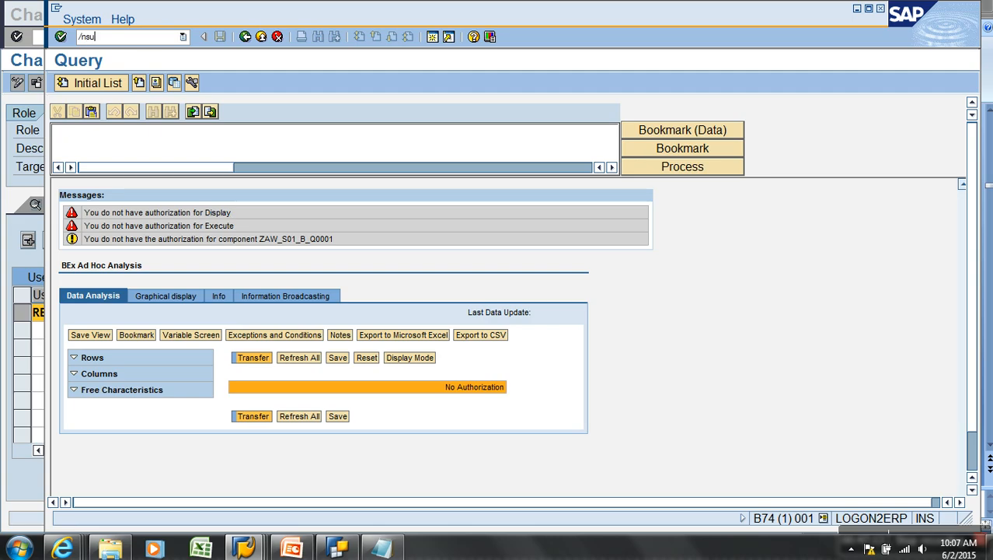
pyautogui.press('Return')
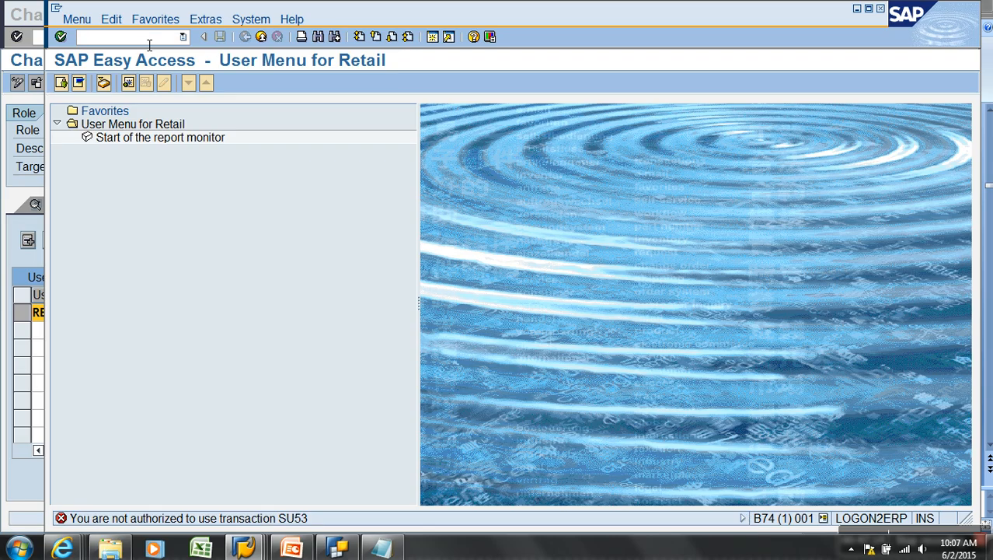
# Add transaction SU53 to the ZROLE_RETAIL role menu and save the role
pyautogui.moveTo(239, 547)
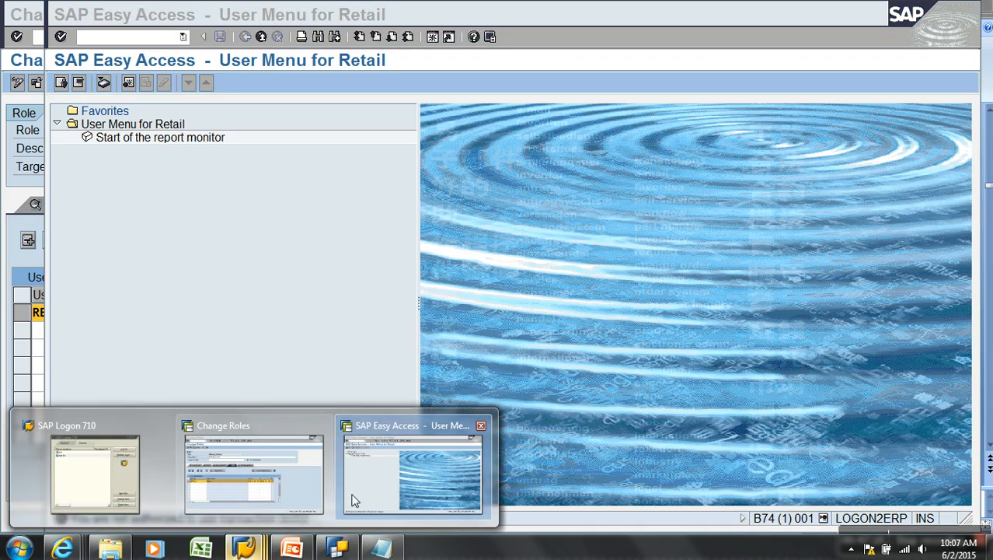
pyautogui.click(393, 485)
pyautogui.moveTo(241, 547)
pyautogui.click(257, 466)
pyautogui.click(152, 205)
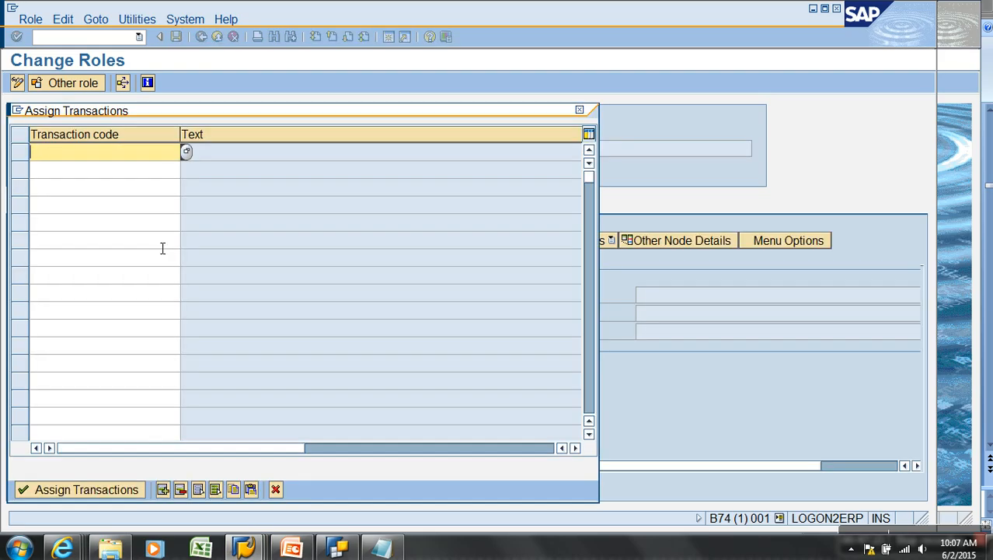
pyautogui.write('3')
pyautogui.press('Return')
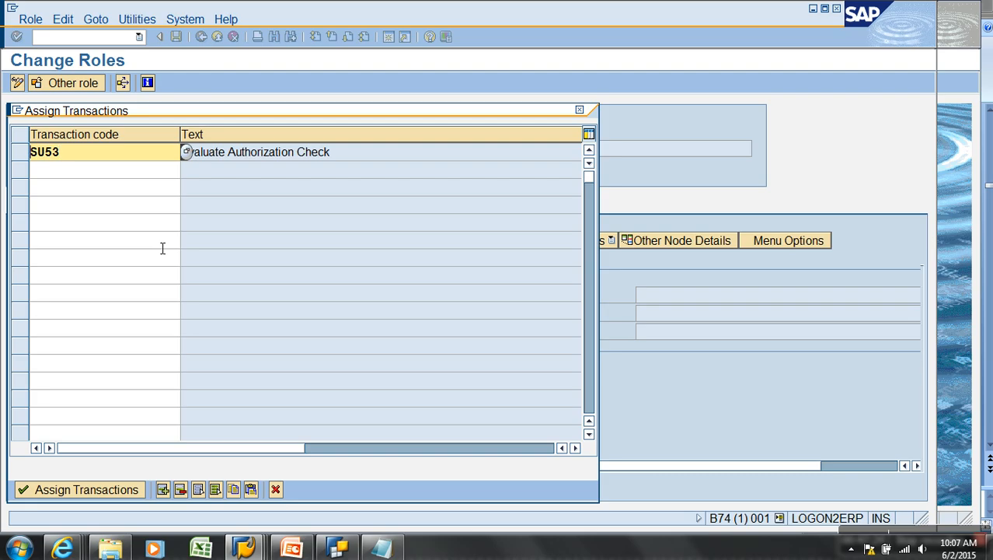
pyautogui.click(53, 491)
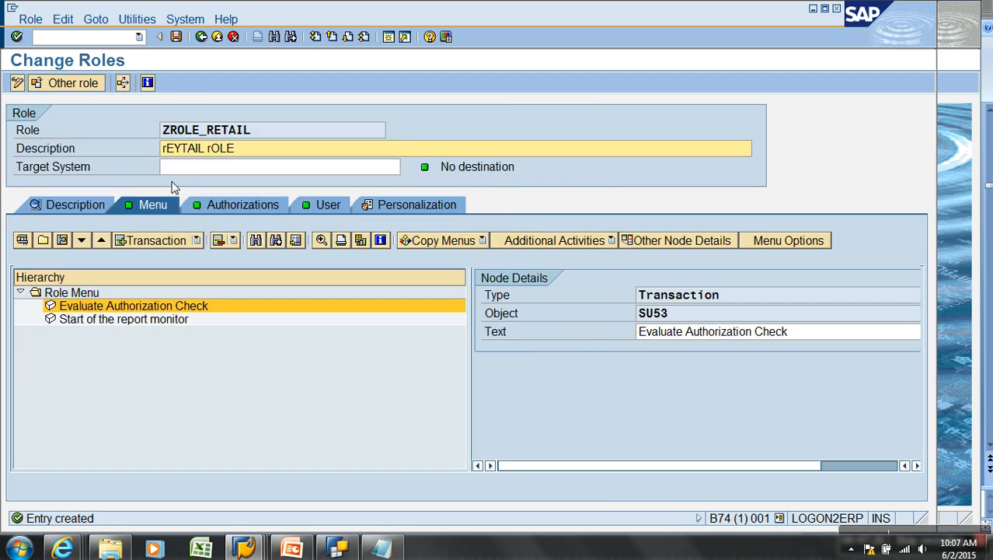
pyautogui.click(176, 37)
pyautogui.click(219, 210)
# Set the owner-enhancement authorization's component name to ZAW_S01_B_Q0001
pyautogui.click(30, 442)
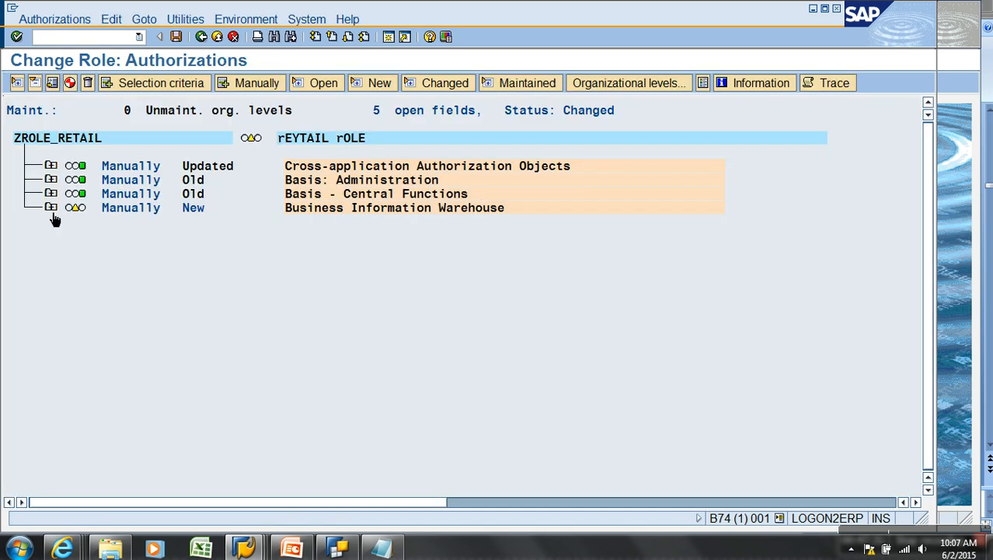
pyautogui.click(50, 207)
pyautogui.click(80, 306)
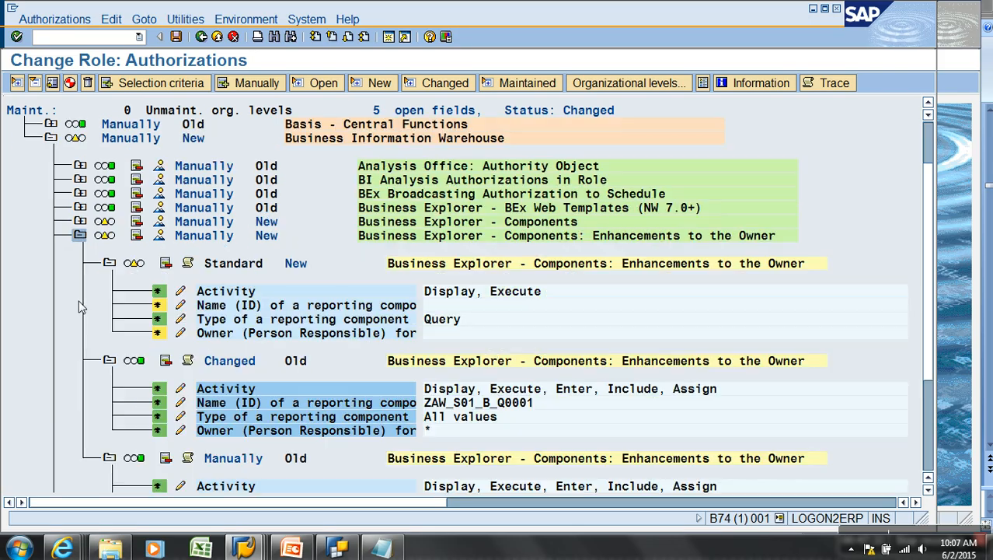
pyautogui.scroll(-3, 120, 315)
pyautogui.scroll(-1, 120, 315)
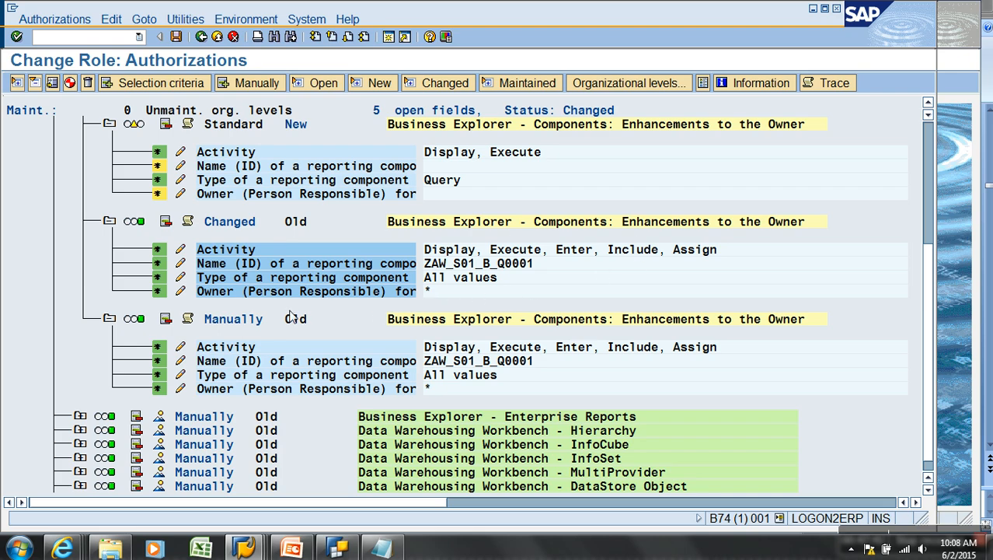
pyautogui.scroll(2, 237, 243)
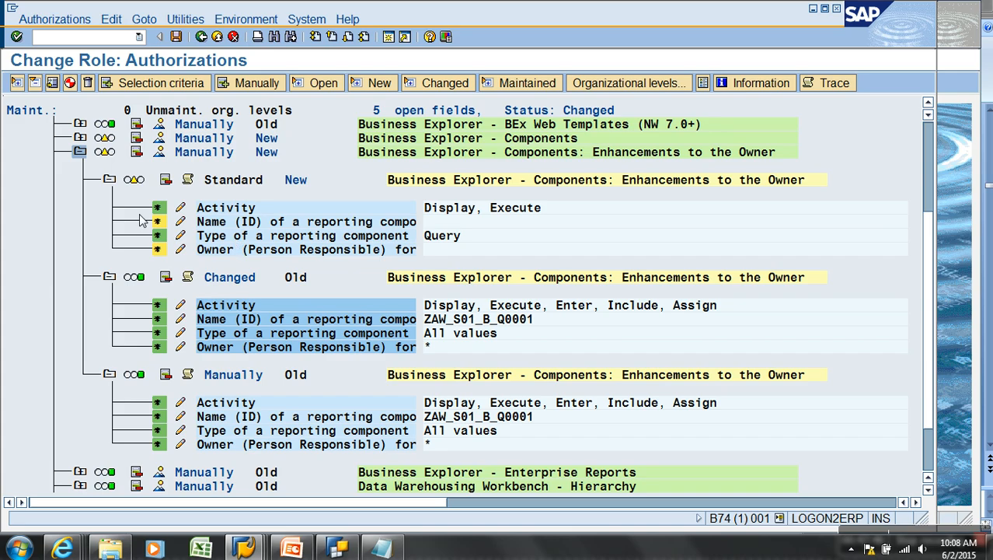
pyautogui.click(180, 221)
pyautogui.click(186, 249)
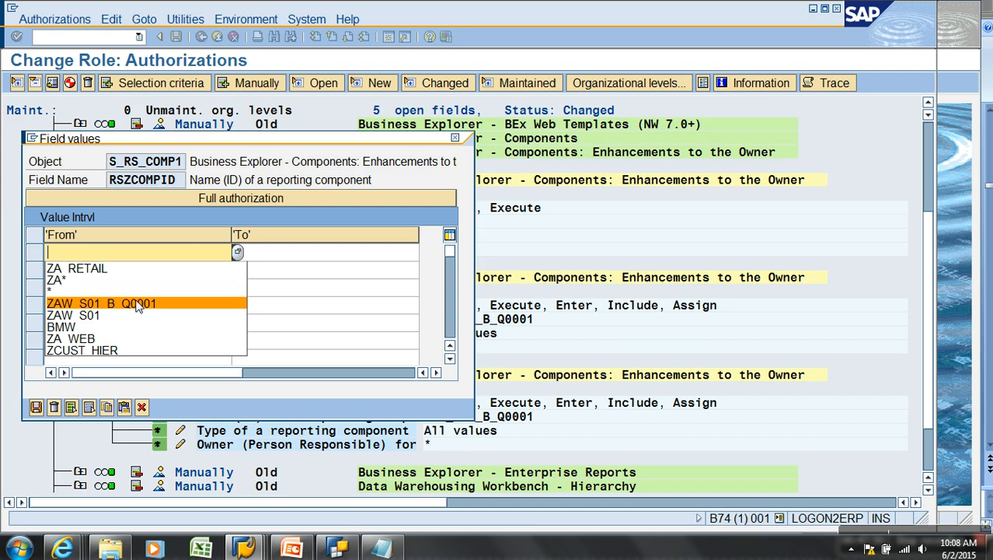
pyautogui.click(143, 304)
pyautogui.click(36, 408)
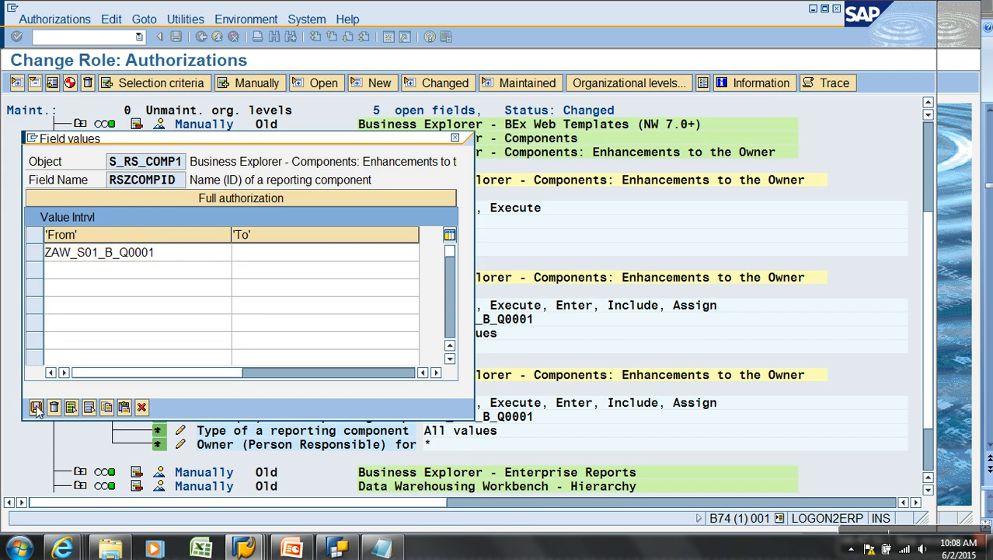
# Allow all reporting component types and grant full authorization (*) for the Owner field
pyautogui.click(181, 236)
pyautogui.click(171, 164)
pyautogui.click(37, 519)
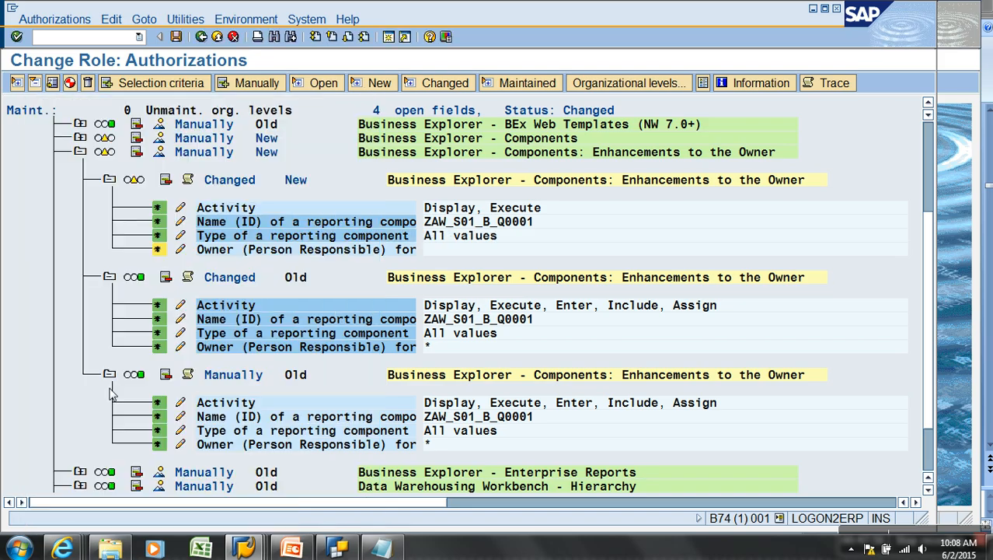
pyautogui.click(182, 251)
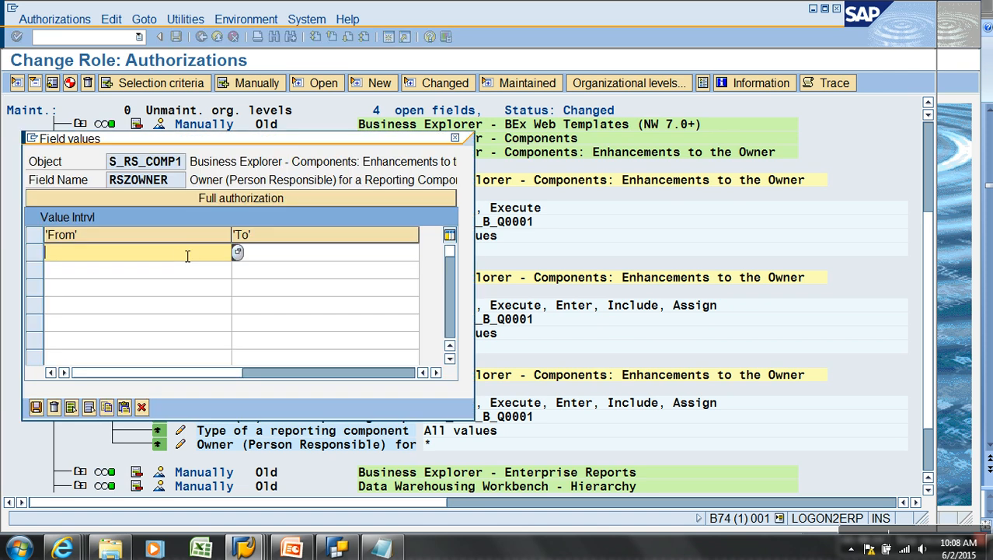
pyautogui.click(36, 407)
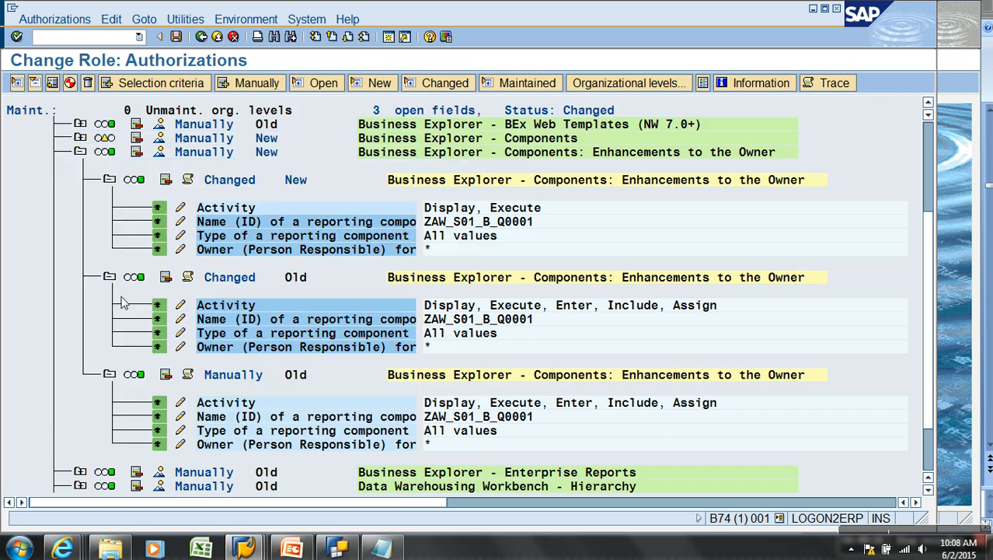
pyautogui.scroll(-2, 204, 375)
pyautogui.scroll(-2, 203, 375)
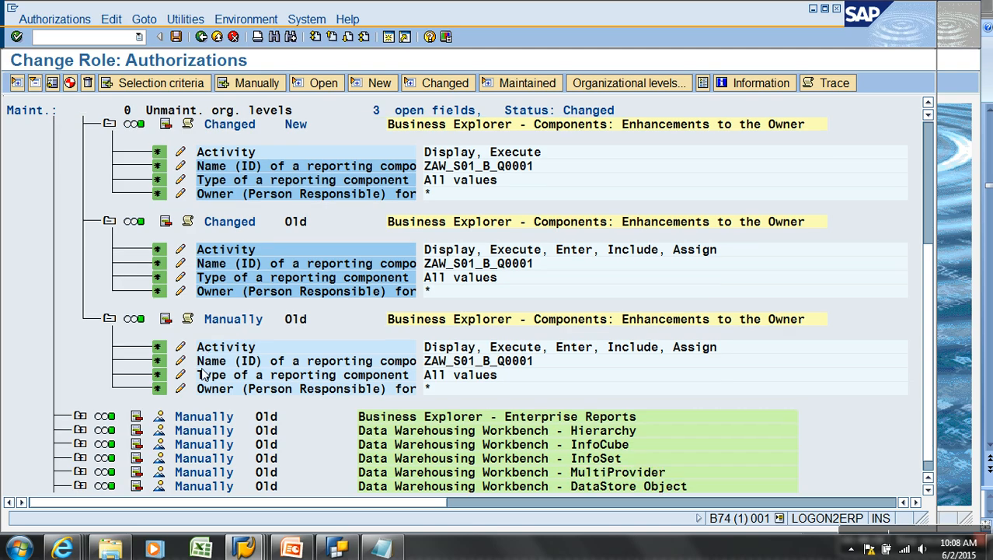
pyautogui.scroll(4, 202, 370)
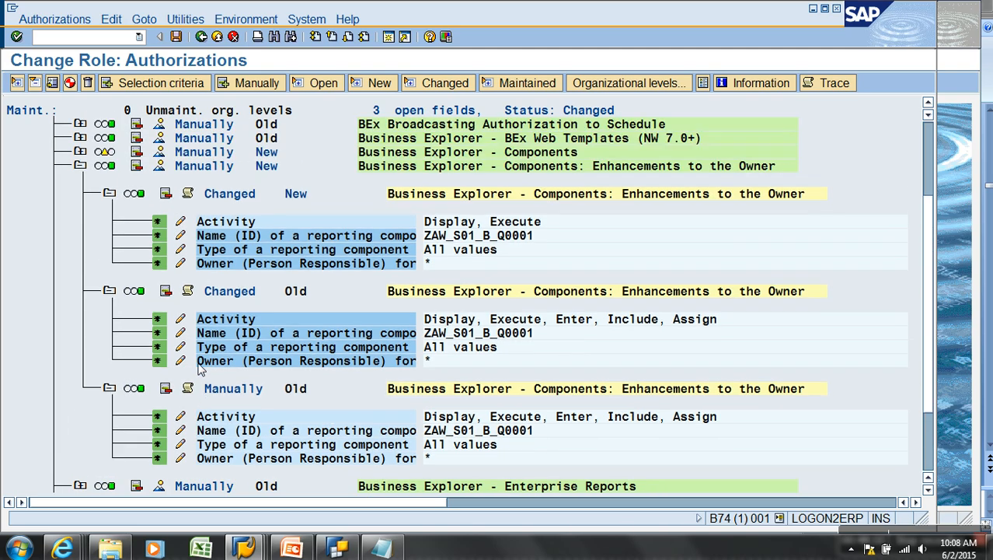
# Set the Components authorization's InfoArea to BMW and InfoCube to ZAW_S01
pyautogui.click(81, 193)
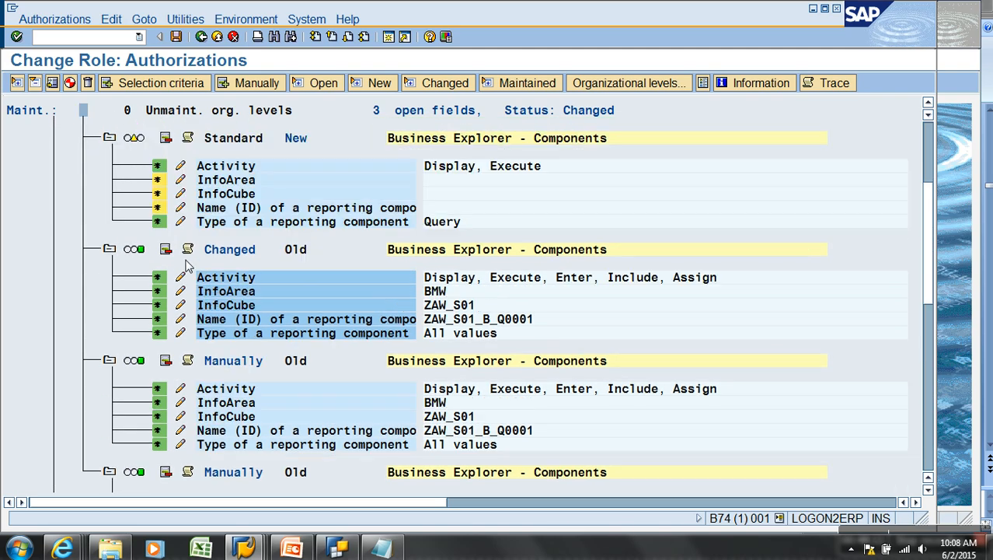
pyautogui.click(185, 193)
pyautogui.click(127, 253)
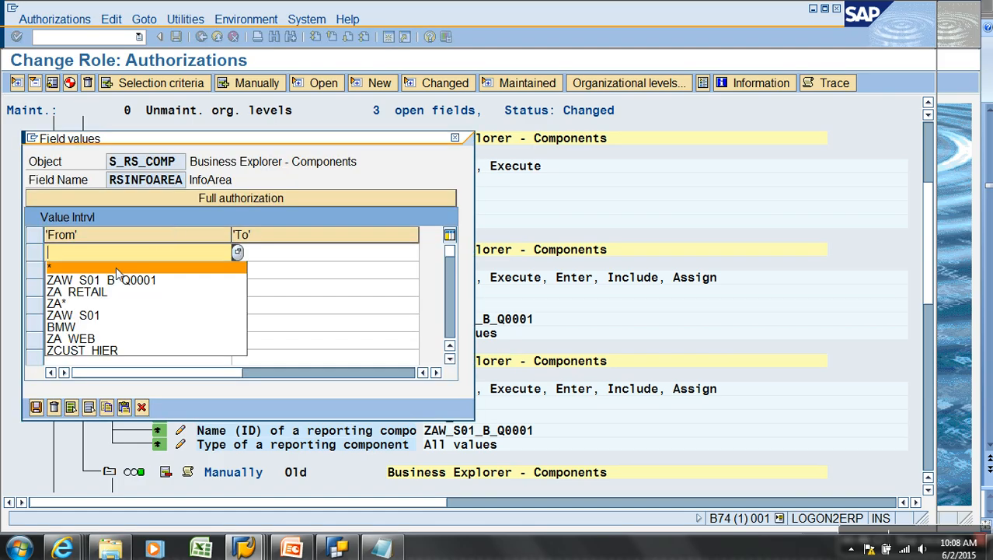
pyautogui.click(85, 326)
pyautogui.click(37, 406)
pyautogui.click(178, 195)
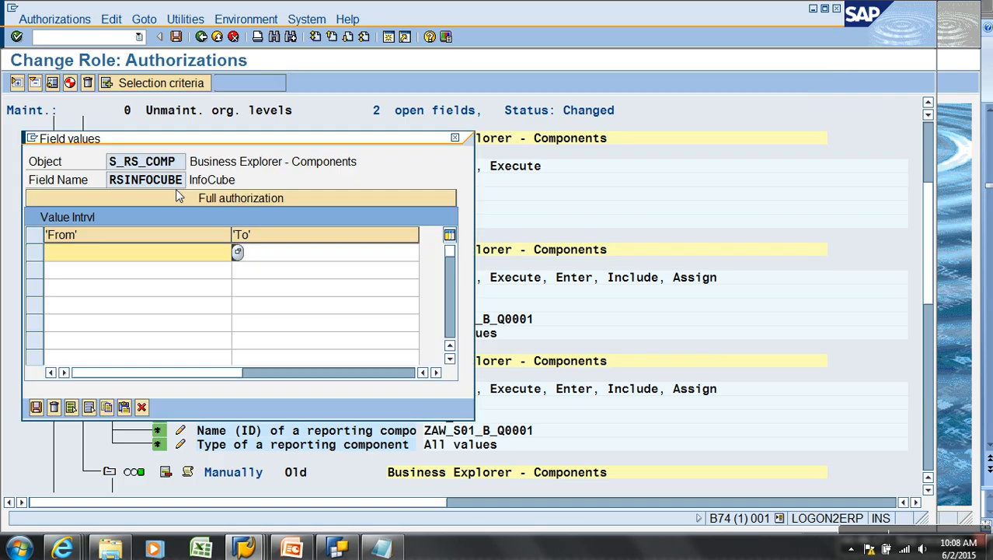
pyautogui.click(122, 249)
pyautogui.click(96, 308)
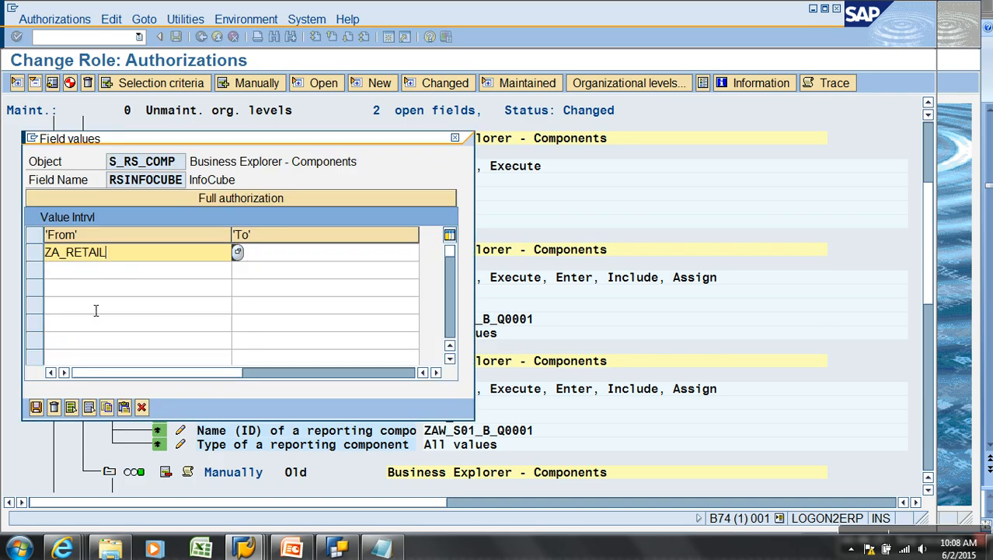
pyautogui.click(130, 252)
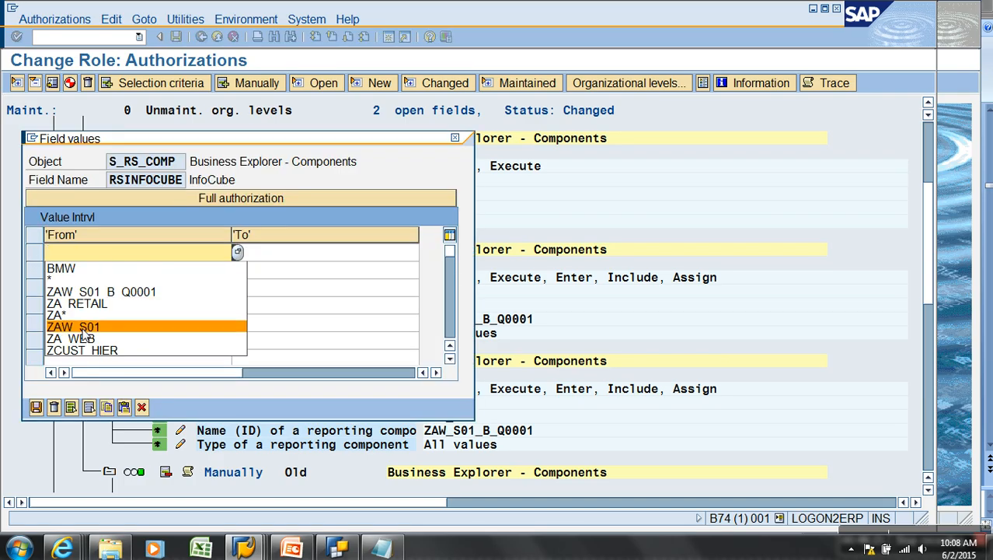
pyautogui.click(84, 325)
pyautogui.click(36, 407)
# Set component name ZAW_S01_B_Q0001, generate the profile, and save the role
pyautogui.click(177, 210)
pyautogui.click(130, 303)
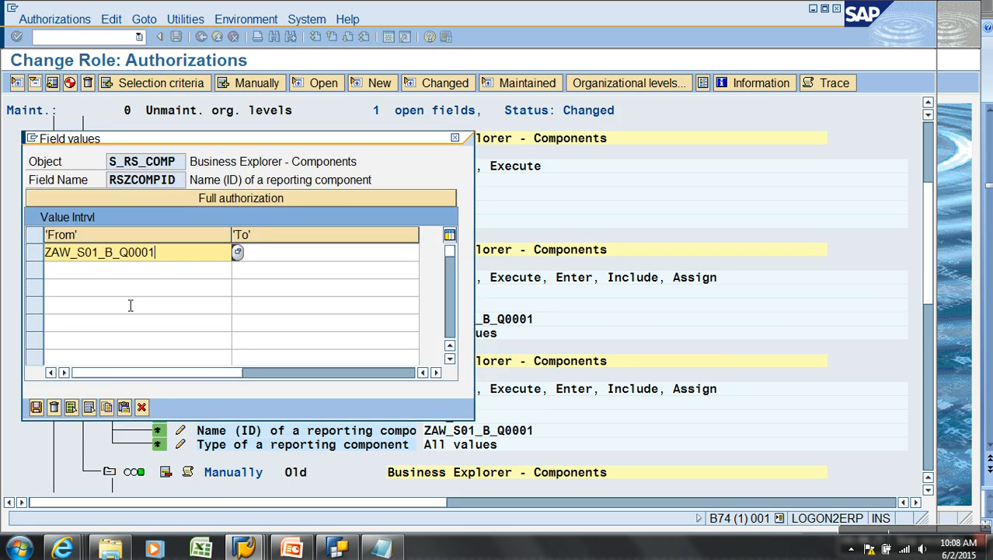
pyautogui.click(36, 407)
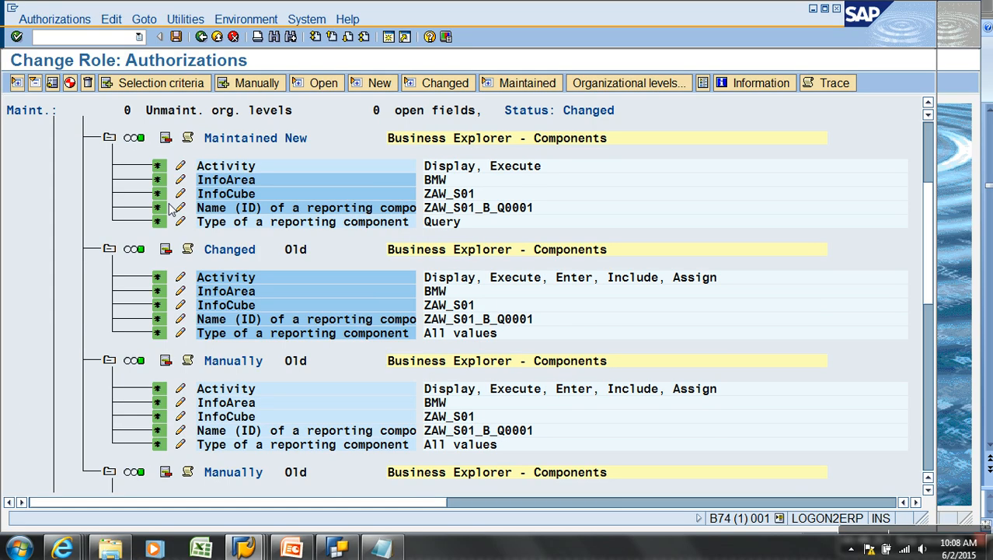
pyautogui.click(180, 179)
pyautogui.click(36, 406)
pyautogui.click(70, 82)
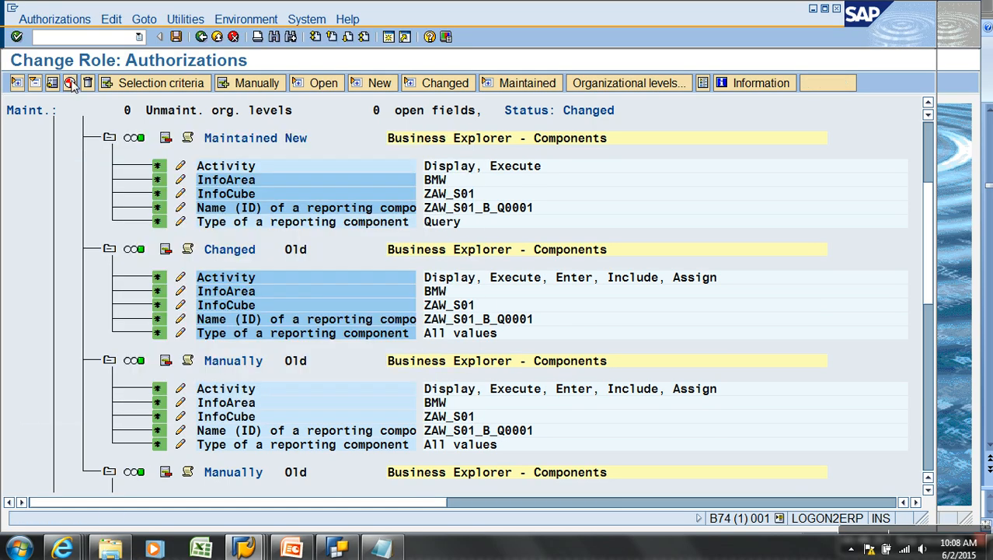
pyautogui.click(200, 37)
pyautogui.click(176, 37)
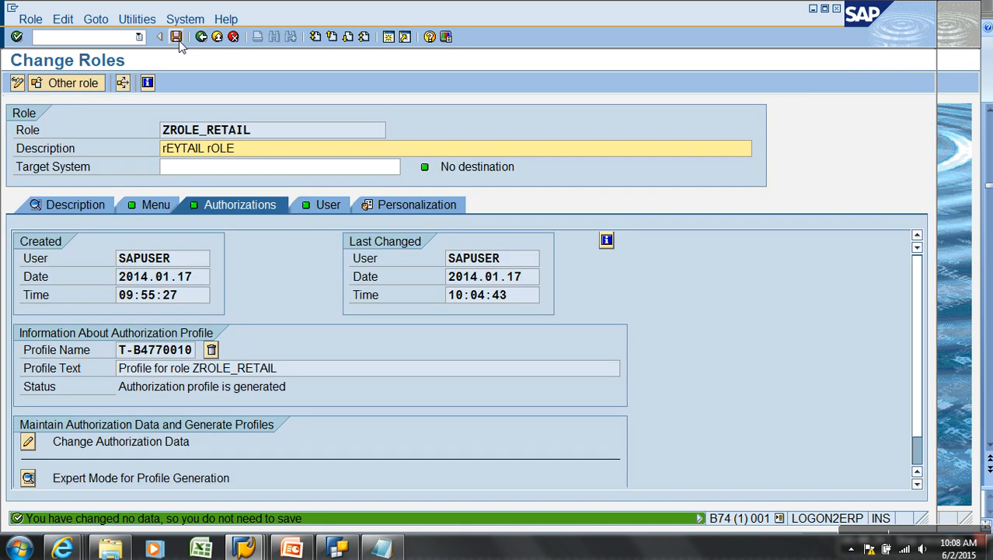
# Switch to the RETAIL user's session and refresh its user menu
pyautogui.click(244, 548)
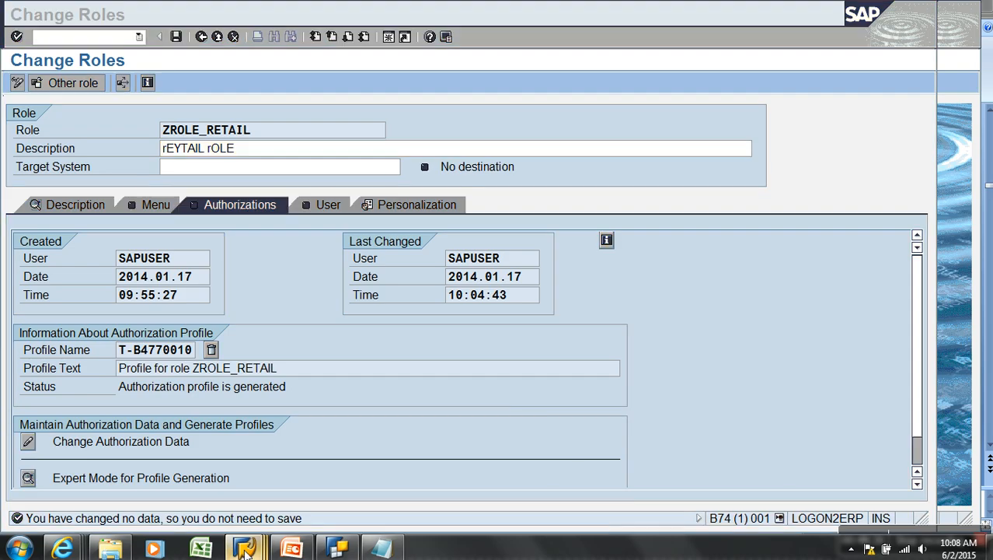
pyautogui.click(269, 494)
pyautogui.moveTo(243, 548)
pyautogui.click(374, 514)
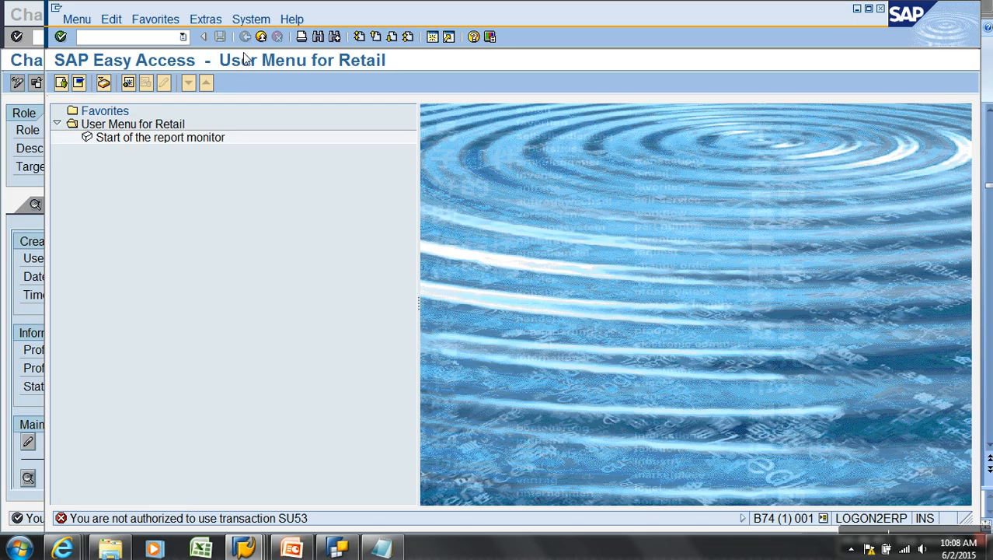
pyautogui.click(77, 19)
pyautogui.click(113, 86)
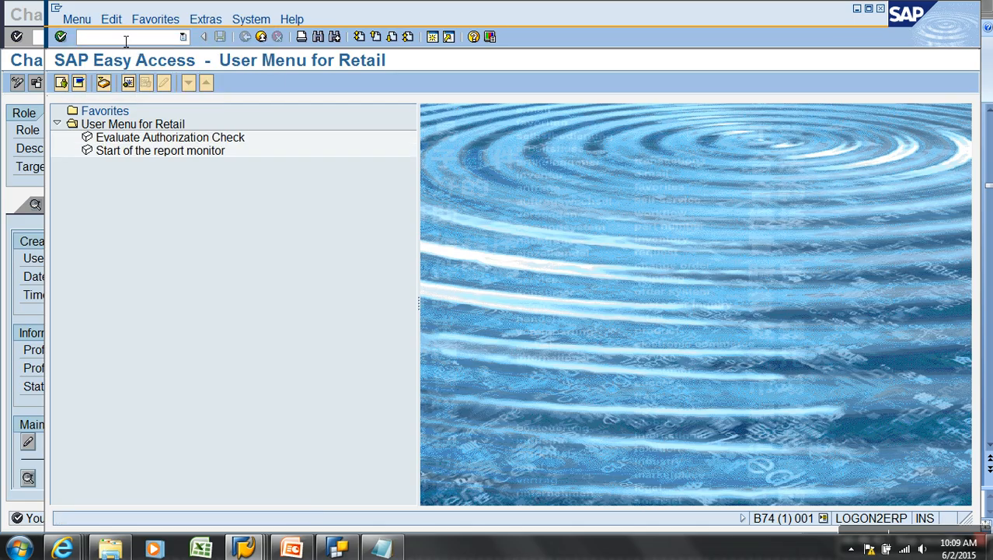
# Run query ZAW_S01_B_Q0001 in RSRT again and open SU53 in a new session
pyautogui.press('Return')
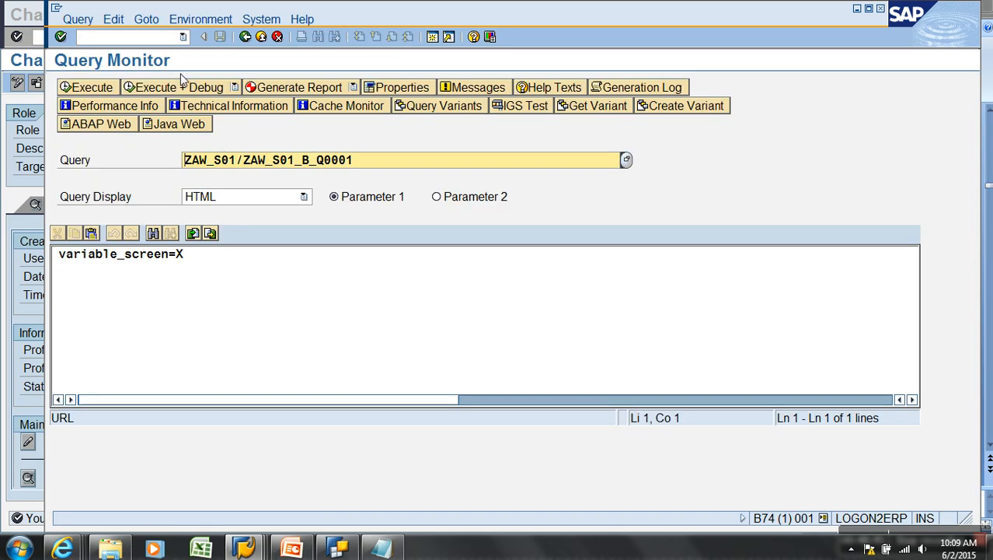
pyautogui.click(91, 88)
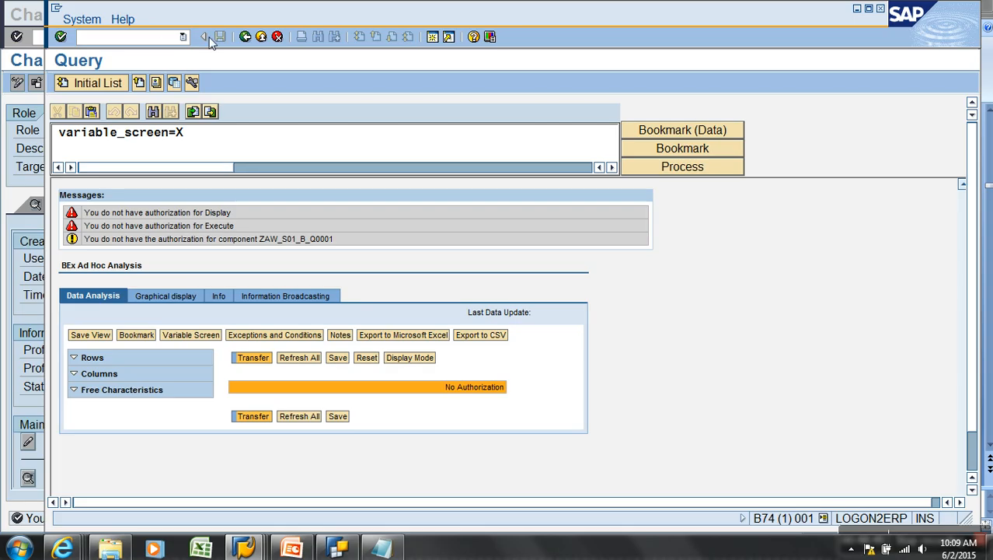
pyautogui.write('/osu53')
pyautogui.press('Return')
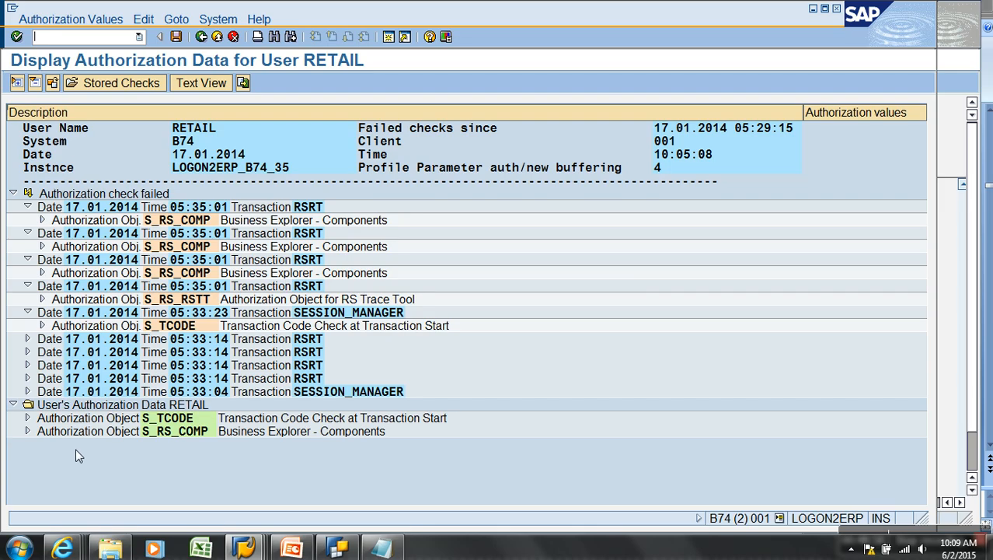
# Note required InfoArea ZAWTD in the failed S_RS_COMP check, then open RSA1 from the role window
pyautogui.click(42, 220)
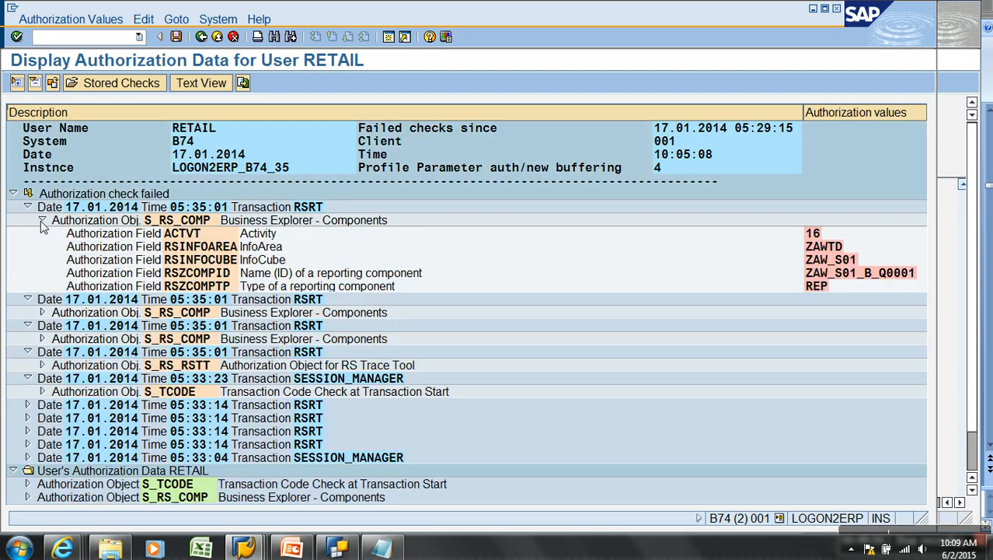
pyautogui.click(814, 235)
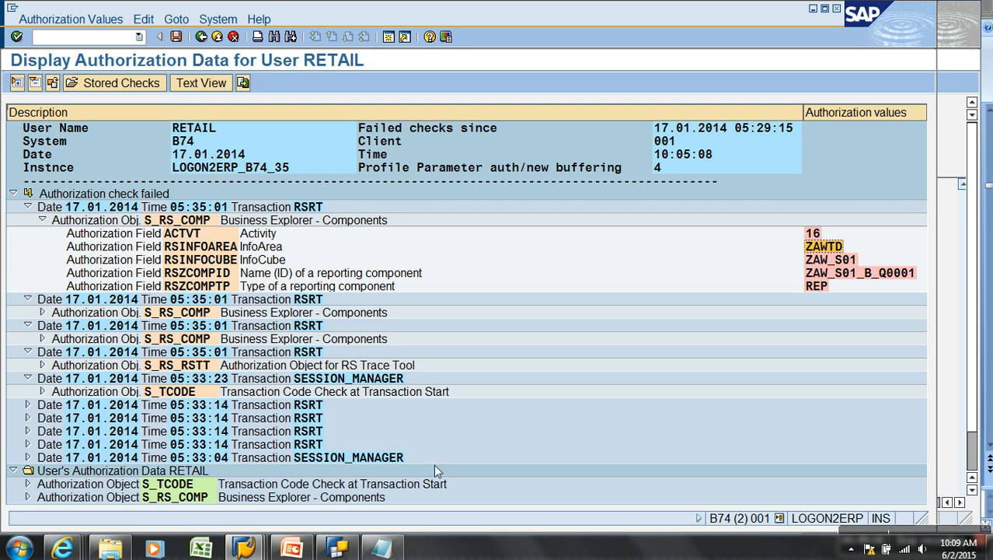
pyautogui.moveTo(243, 548)
pyautogui.click(266, 496)
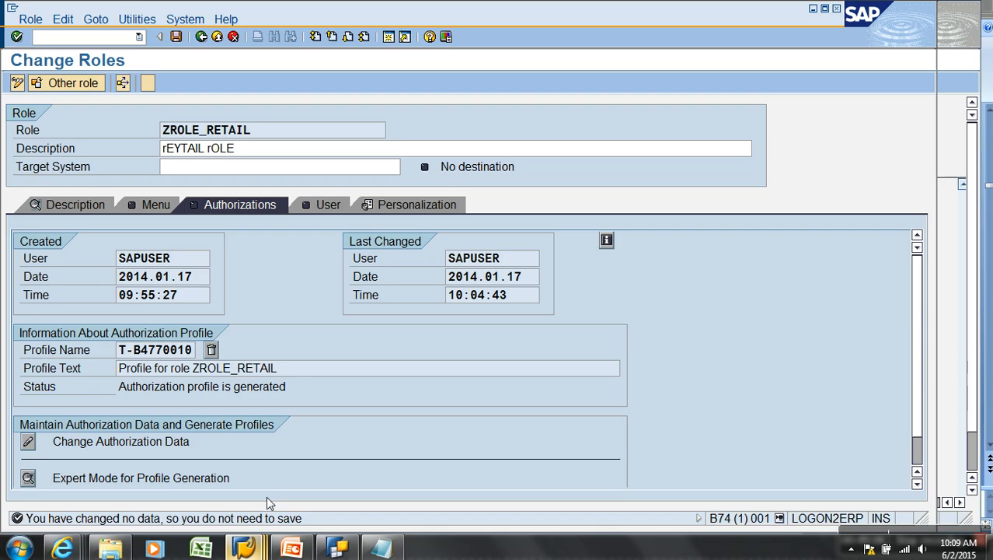
pyautogui.click(118, 43)
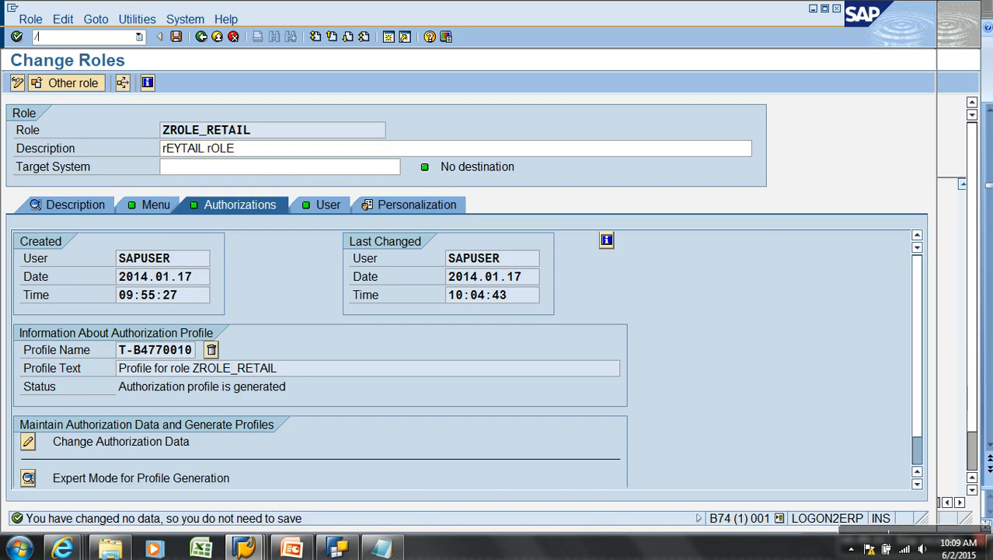
pyautogui.write('/nrsa1')
pyautogui.press('Return')
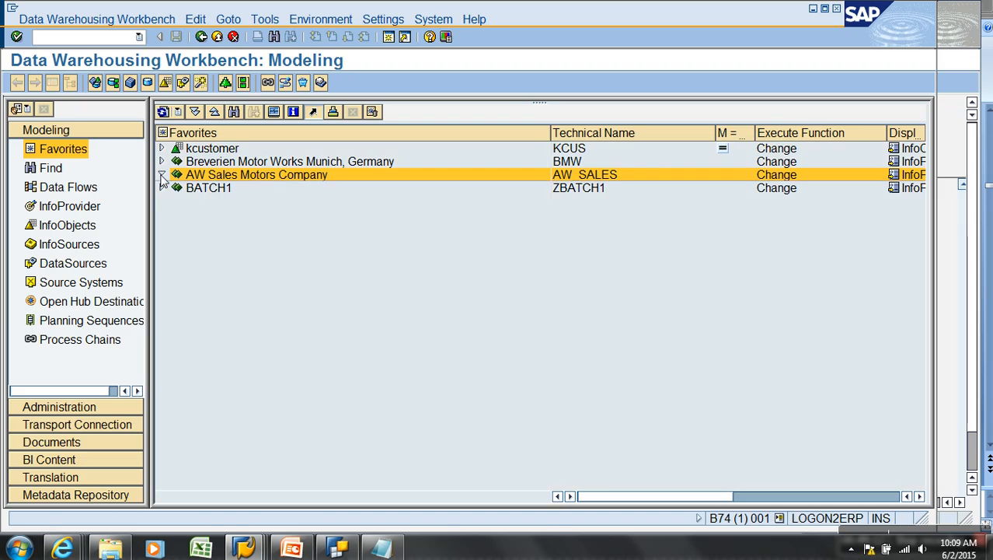
pyautogui.click(162, 175)
# Browse the InfoArea tree under Breverien Motor Works to locate ZAWTD Transaction Data
pyautogui.click(162, 161)
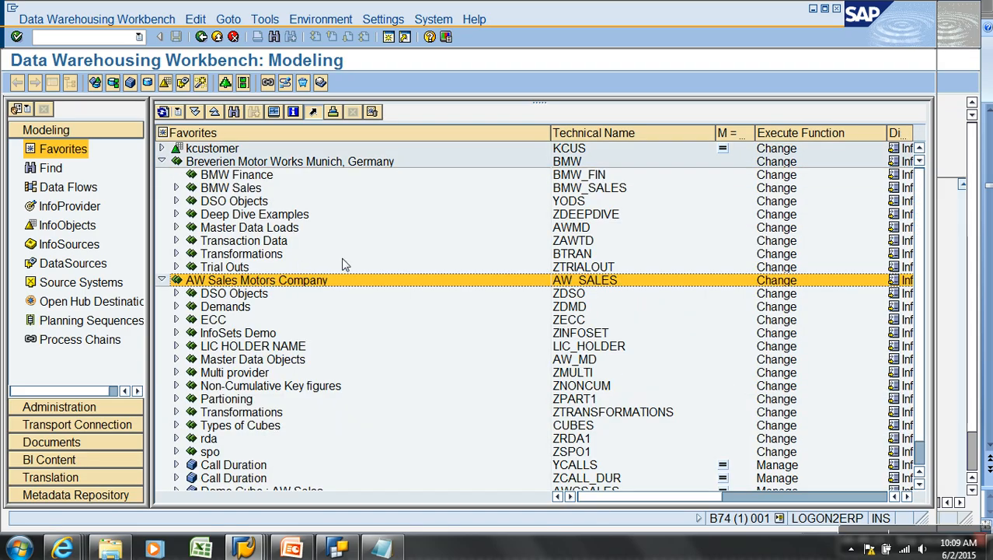
pyautogui.click(581, 240)
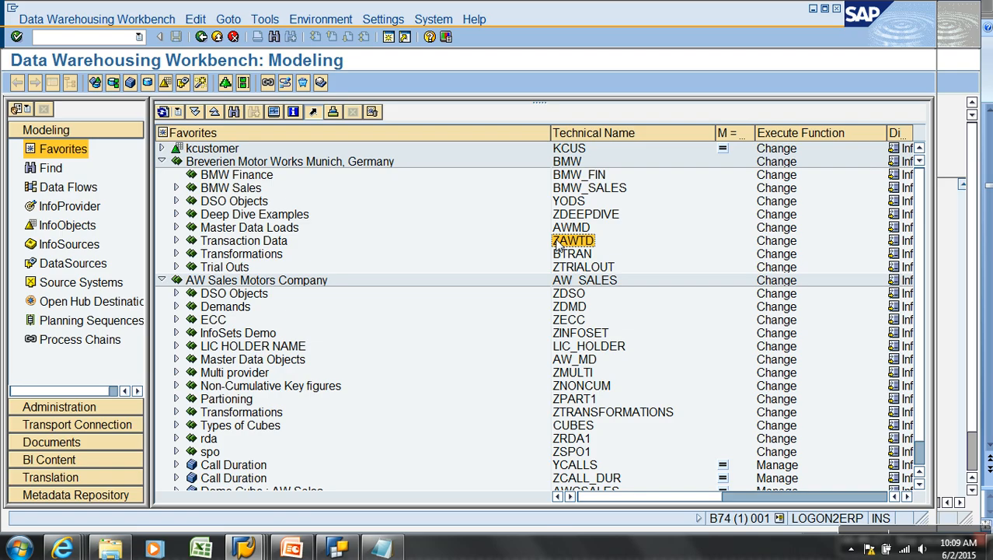
pyautogui.click(175, 240)
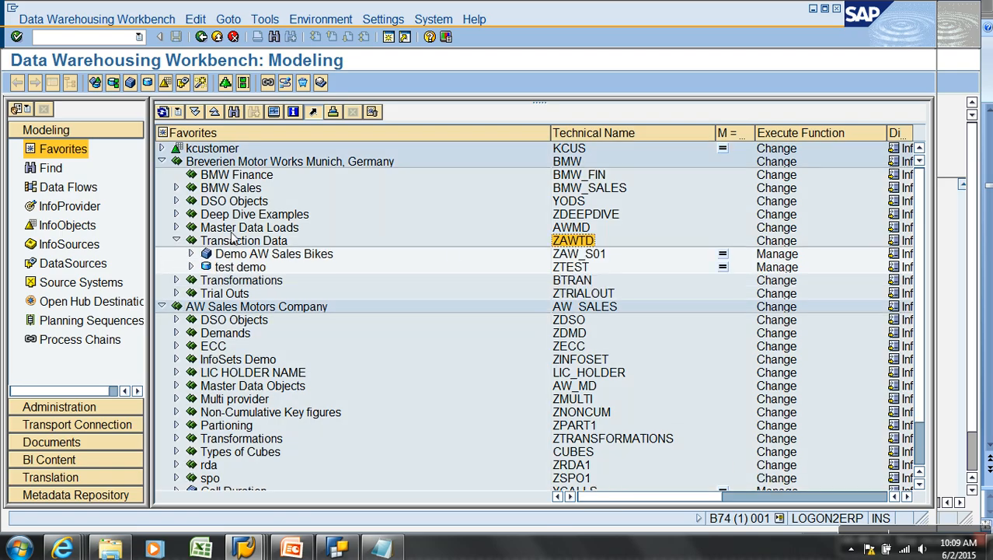
pyautogui.click(252, 163)
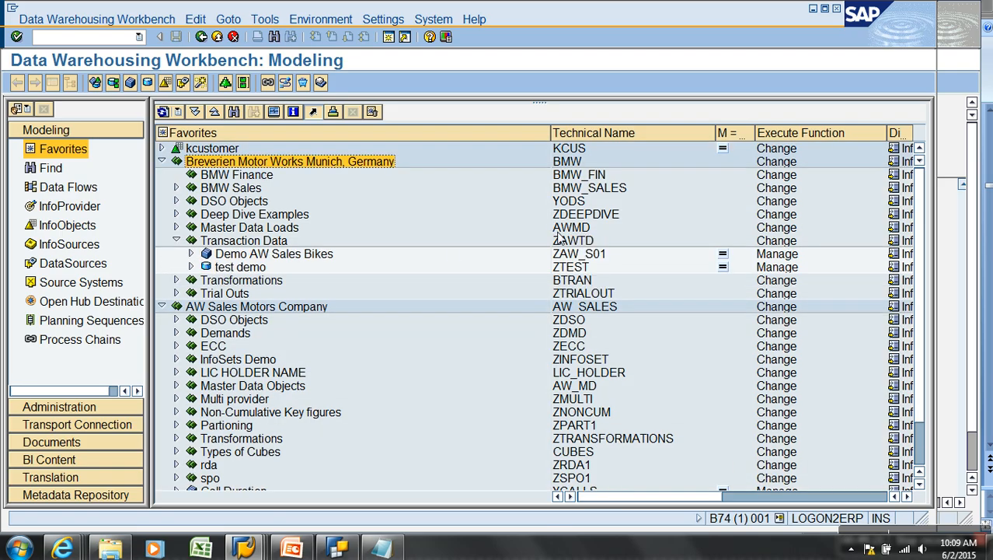
pyautogui.click(573, 241)
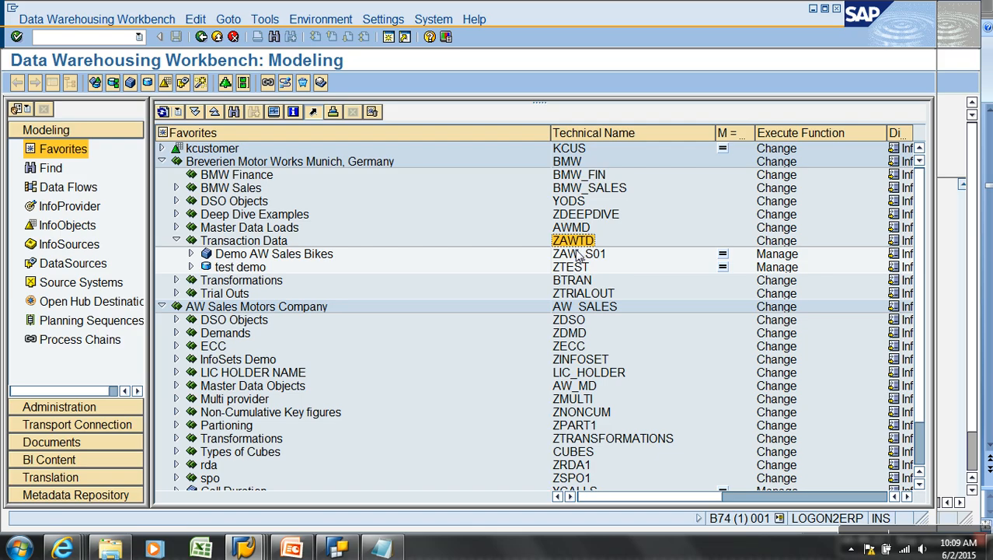
# Return to the workbench window and start role maintenance with /npfcg
pyautogui.hotkey('alt', 'Tab')
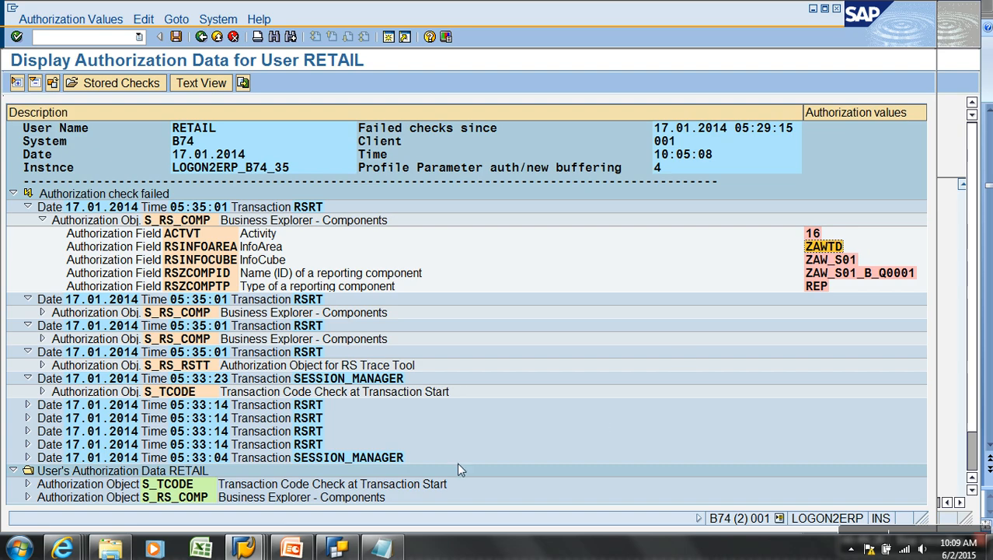
pyautogui.click(244, 549)
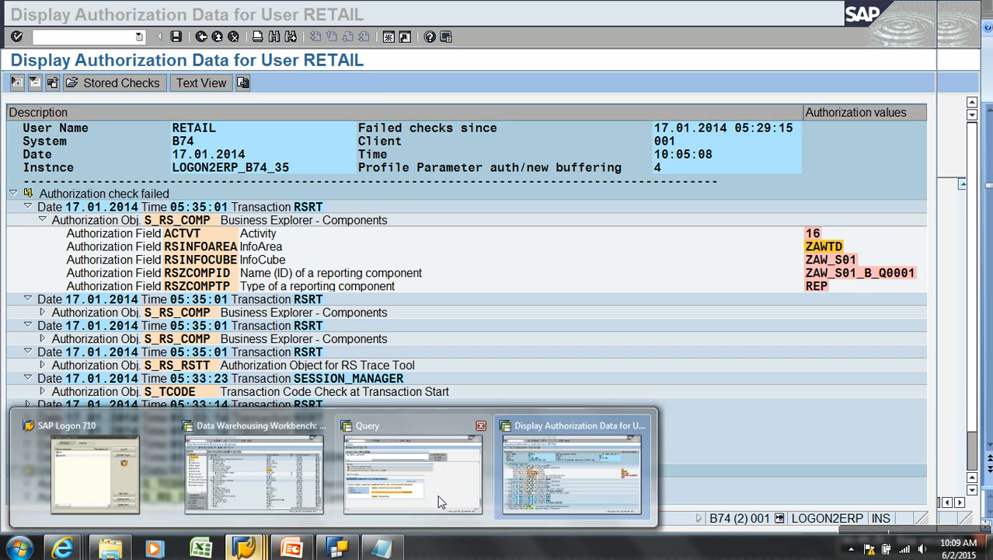
pyautogui.click(254, 474)
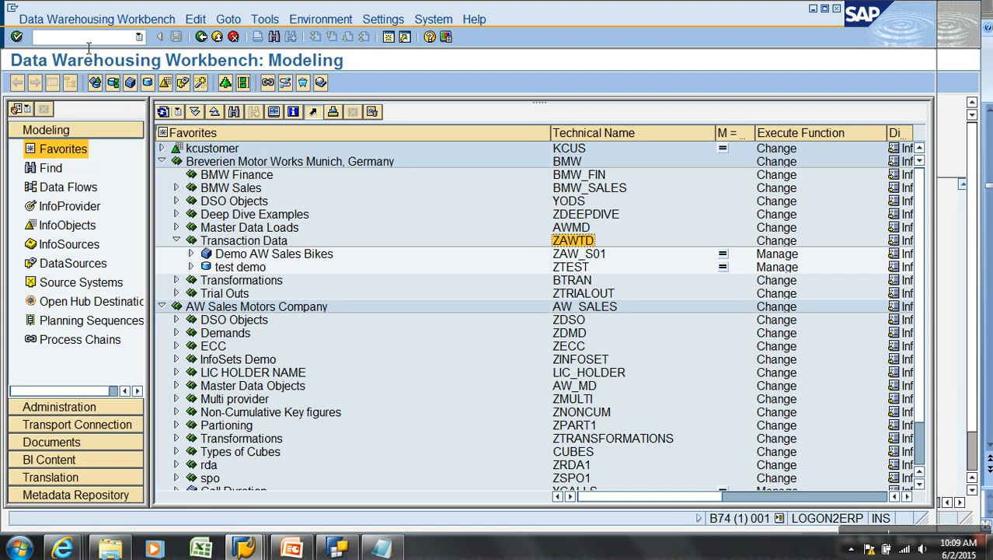
pyautogui.write('/npfcg')
pyautogui.press('Return')
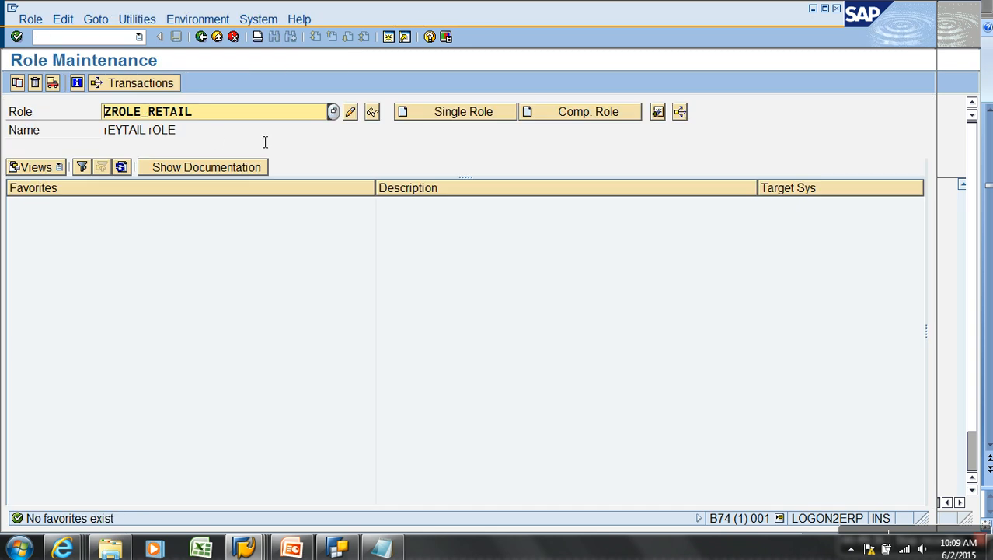
# Open ZROLE_RETAIL's authorization data with technical names and expand the Business Explorer Components authorizations
pyautogui.click(349, 112)
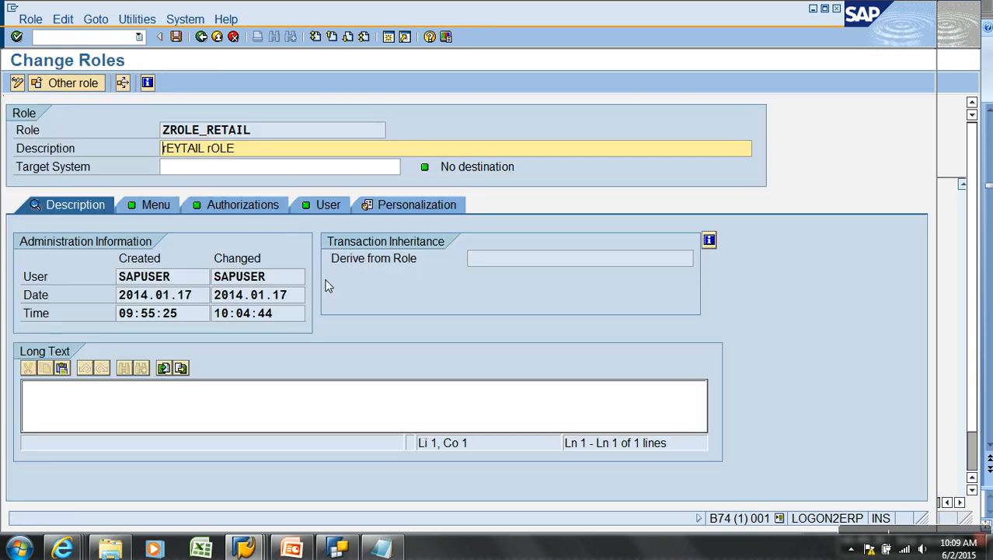
pyautogui.click(245, 206)
pyautogui.click(33, 441)
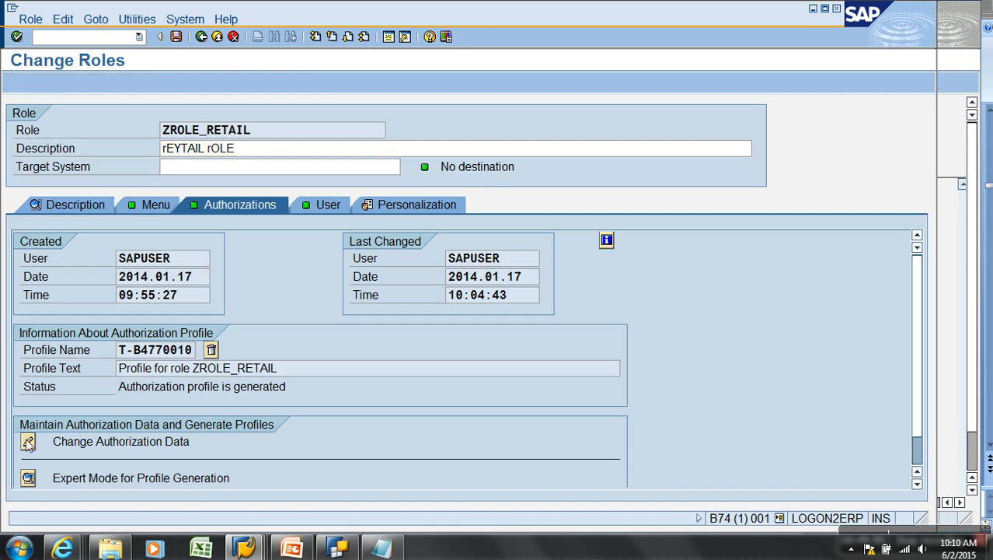
pyautogui.click(87, 471)
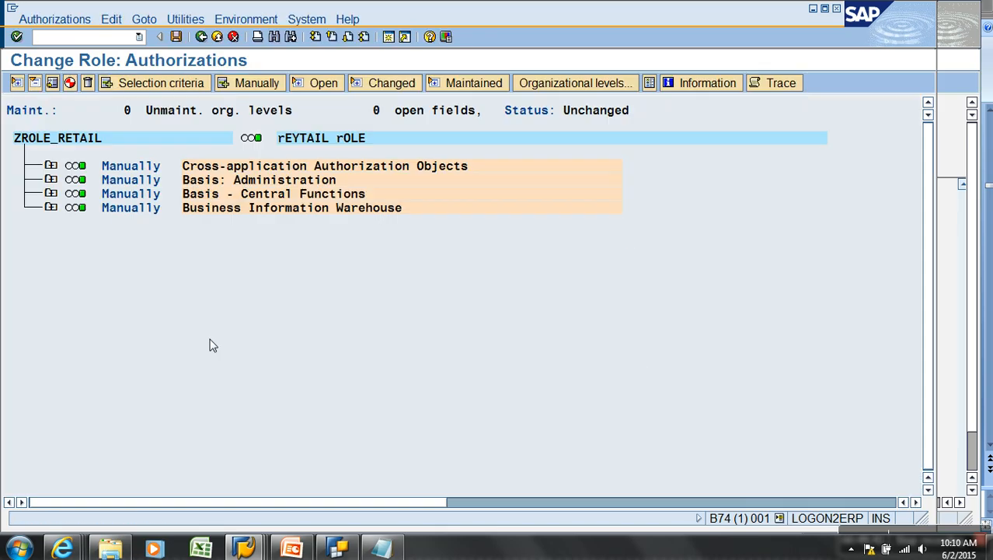
pyautogui.click(184, 19)
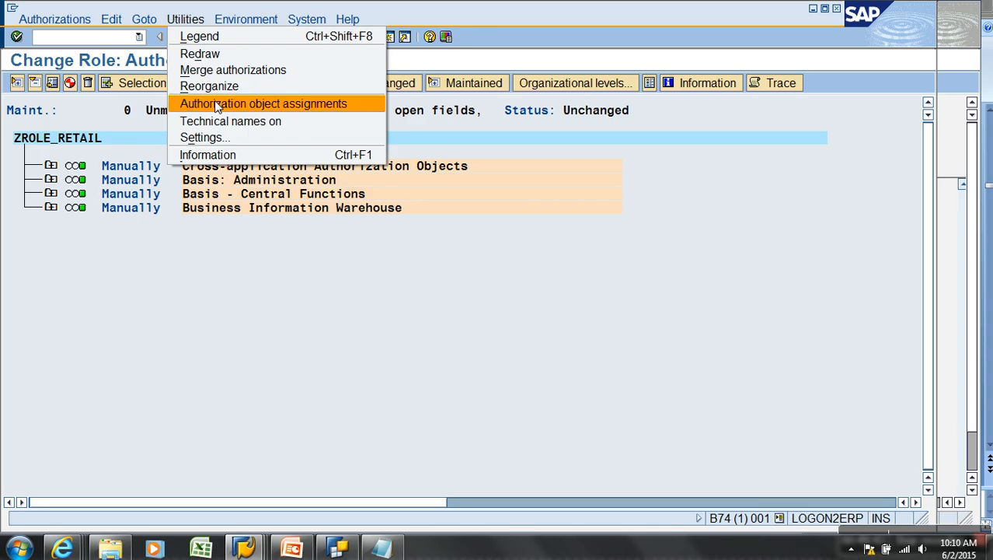
pyautogui.click(221, 122)
pyautogui.click(51, 207)
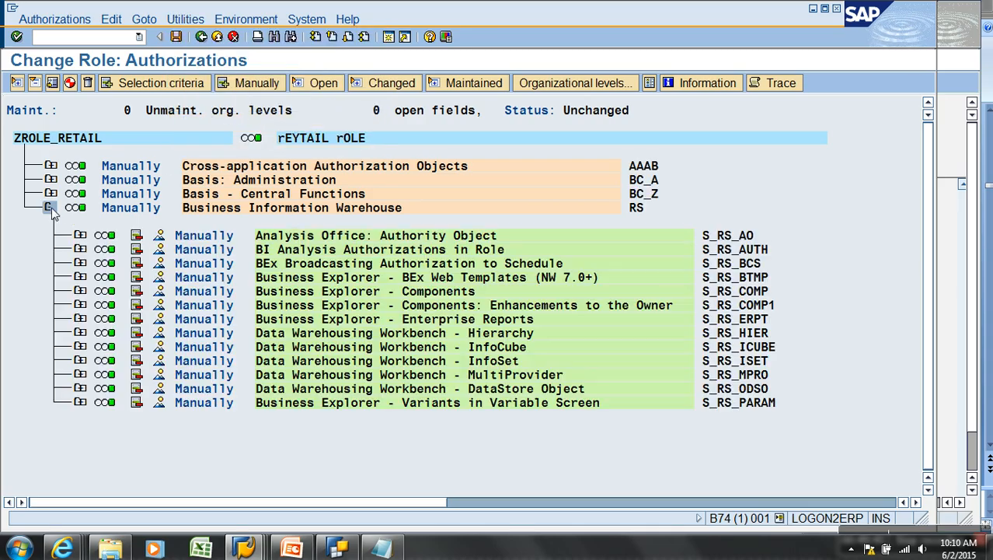
pyautogui.click(80, 291)
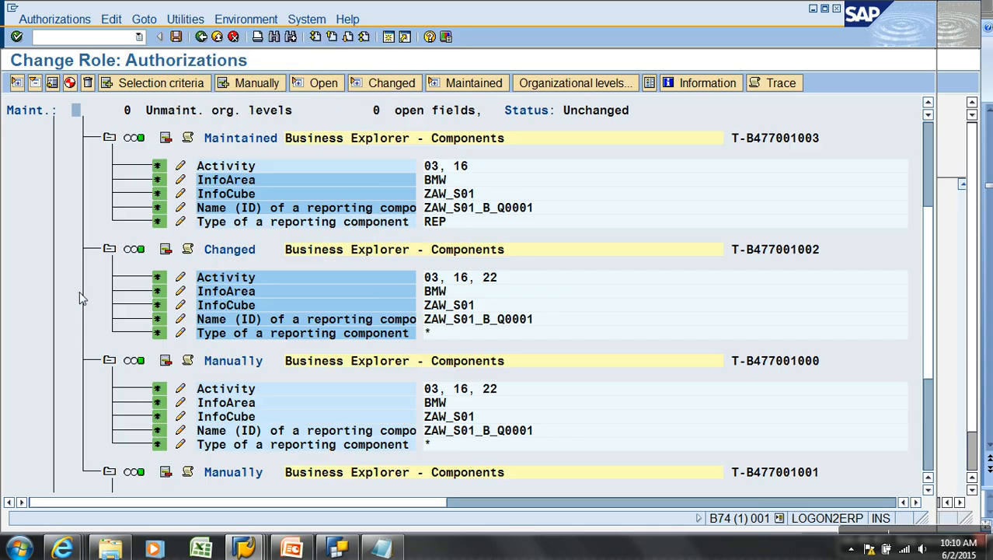
# Add InfoArea ZAWTD to the first two S_RS_COMP authorizations
pyautogui.click(180, 179)
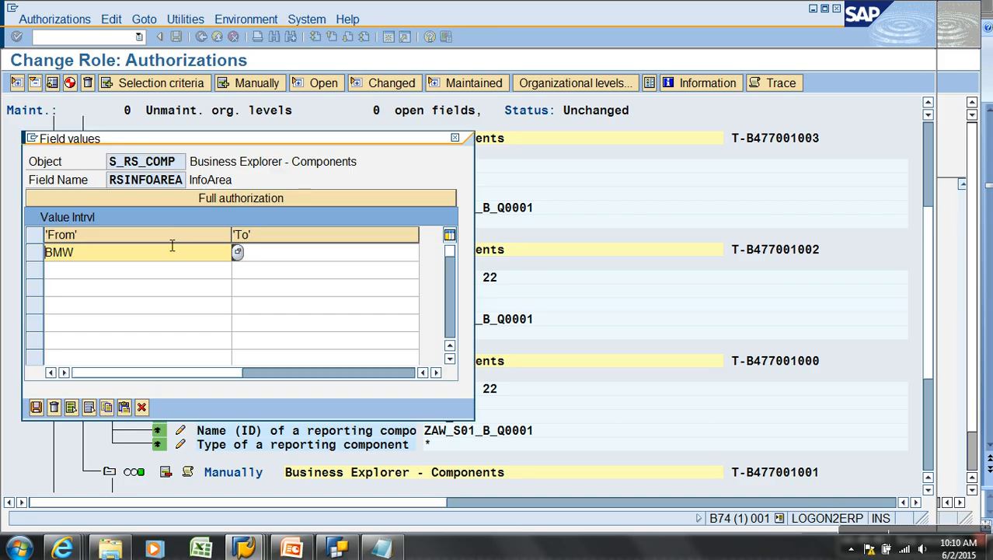
pyautogui.click(151, 272)
pyautogui.write('ZAWTD')
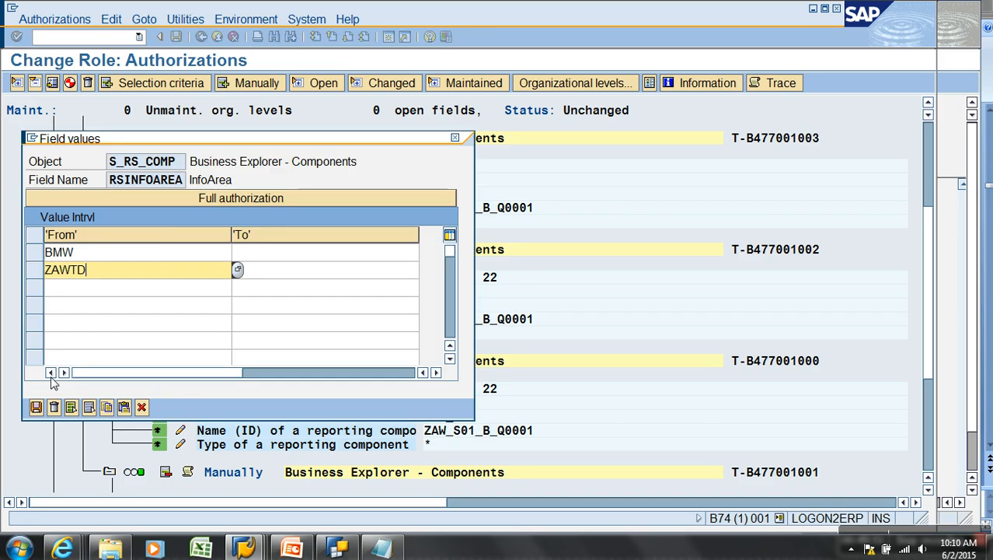
pyautogui.click(36, 407)
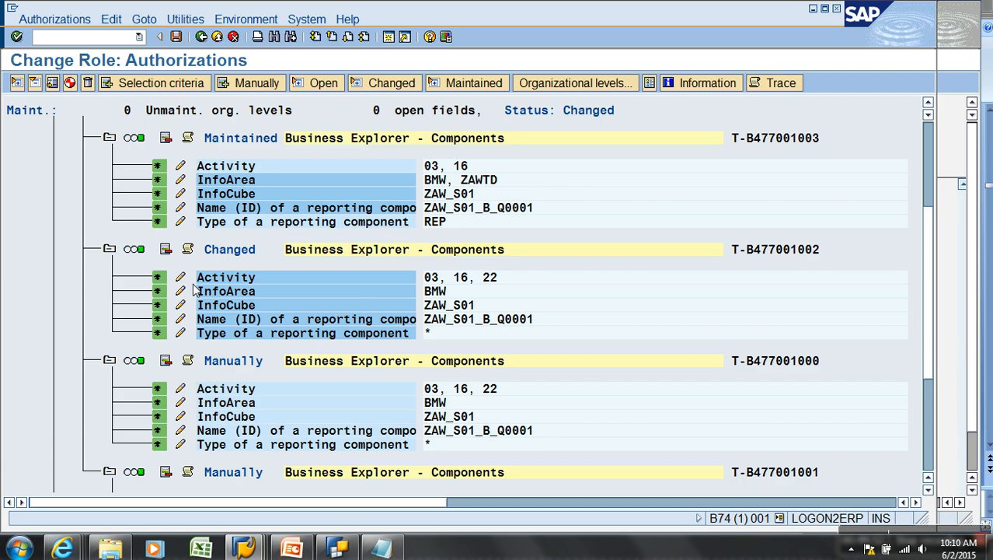
pyautogui.click(181, 292)
pyautogui.click(145, 275)
pyautogui.write('ZAWTD')
pyautogui.click(36, 407)
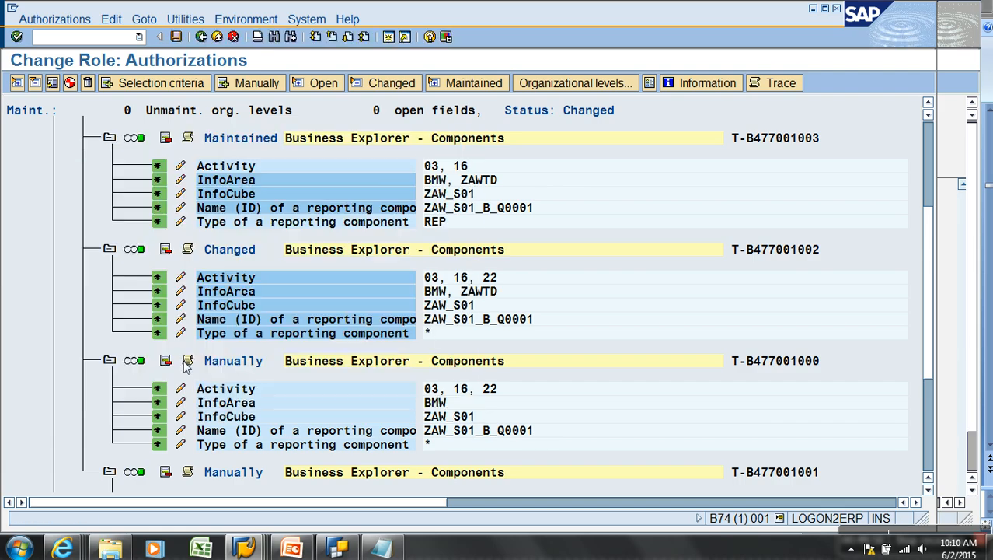
# Add ZAWTD to the remaining two S_RS_COMP InfoAreas and review the S_RS_COMP1 authorizations
pyautogui.click(180, 403)
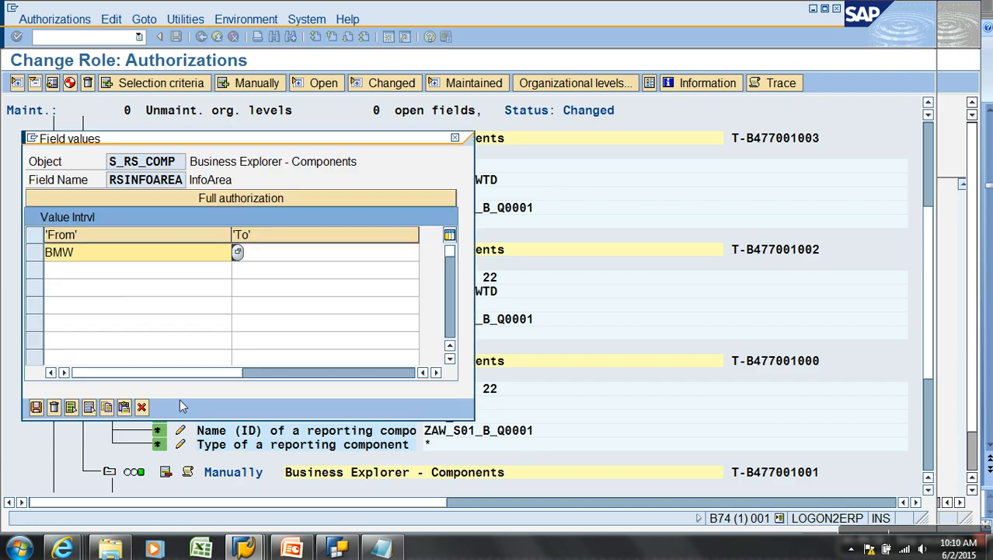
pyautogui.click(116, 272)
pyautogui.write('ZAWTD')
pyautogui.click(36, 406)
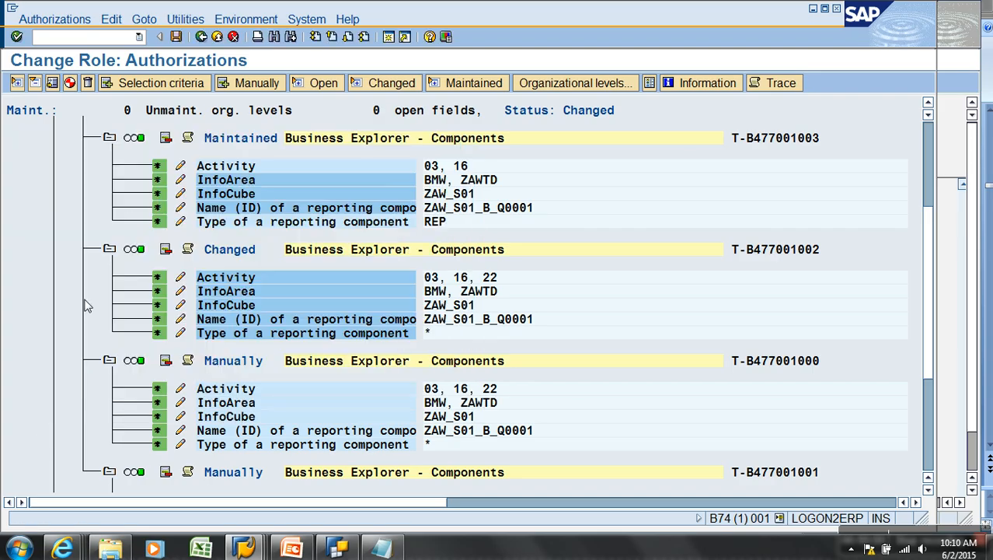
pyautogui.scroll(-3, 182, 305)
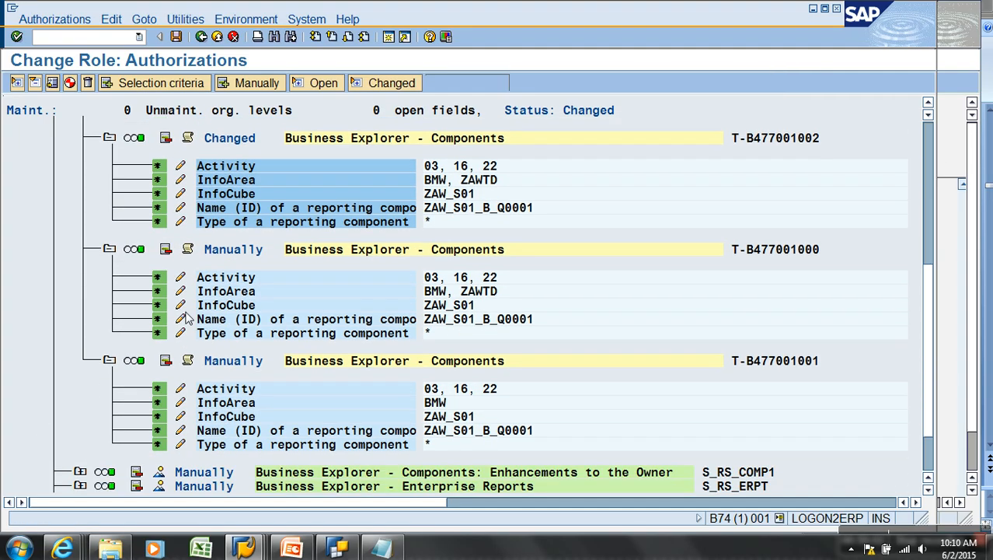
pyautogui.click(181, 388)
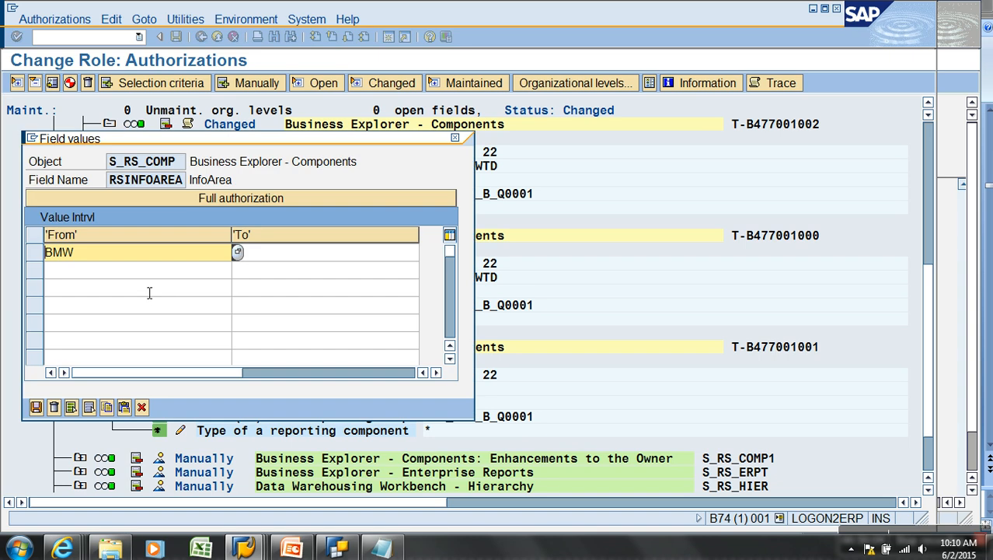
pyautogui.click(140, 269)
pyautogui.write('ZAWTD')
pyautogui.click(36, 407)
pyautogui.scroll(-2, 317, 419)
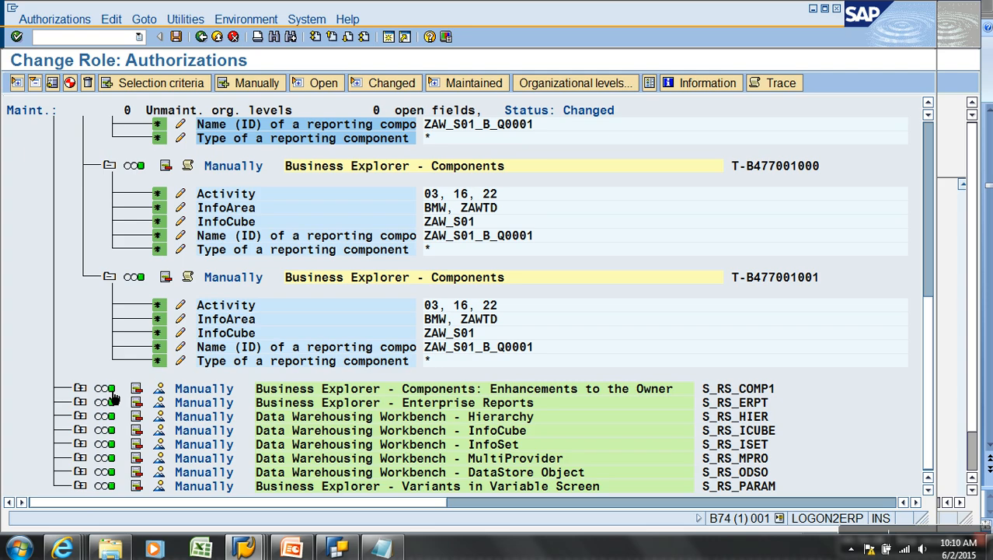
pyautogui.click(82, 388)
pyautogui.scroll(-1, 187, 391)
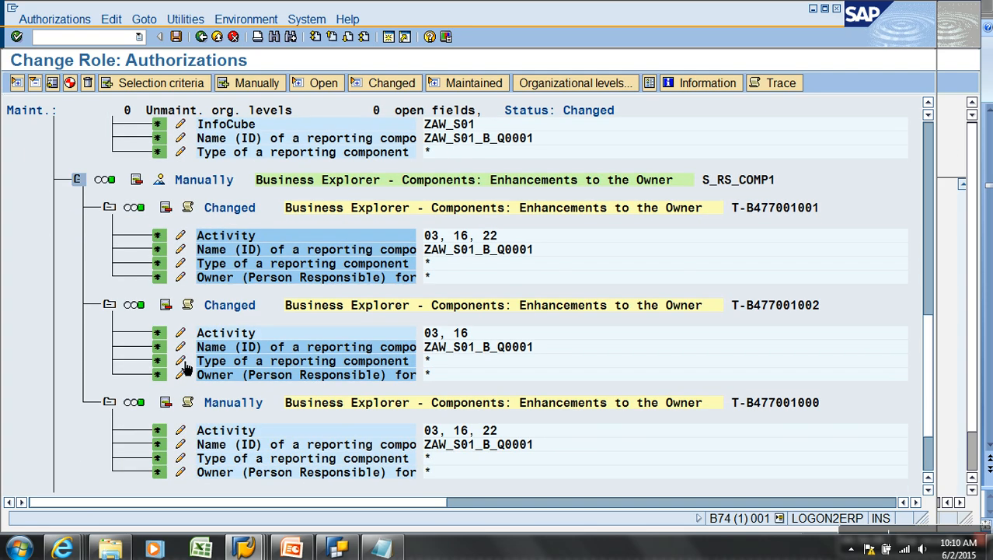
pyautogui.scroll(-2, 179, 373)
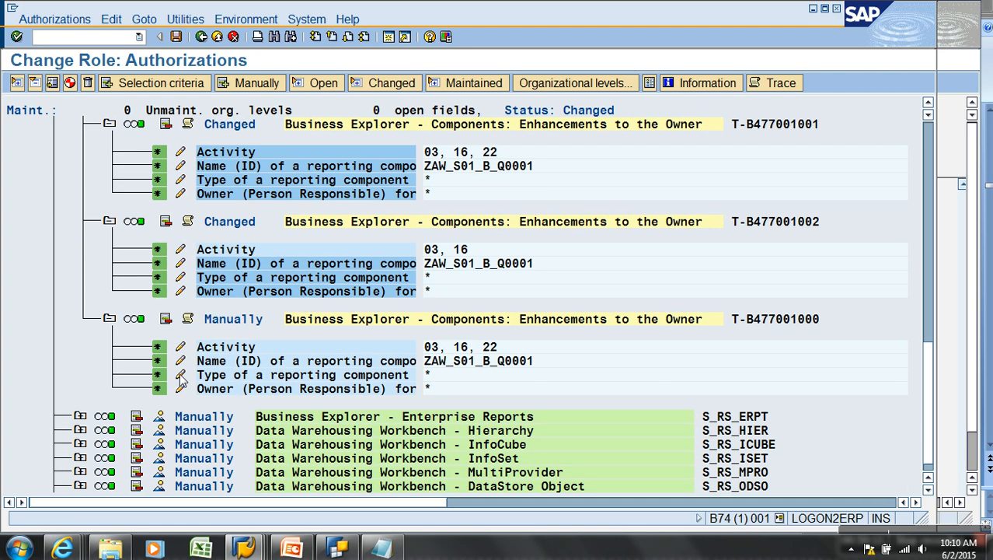
pyautogui.scroll(3, 184, 373)
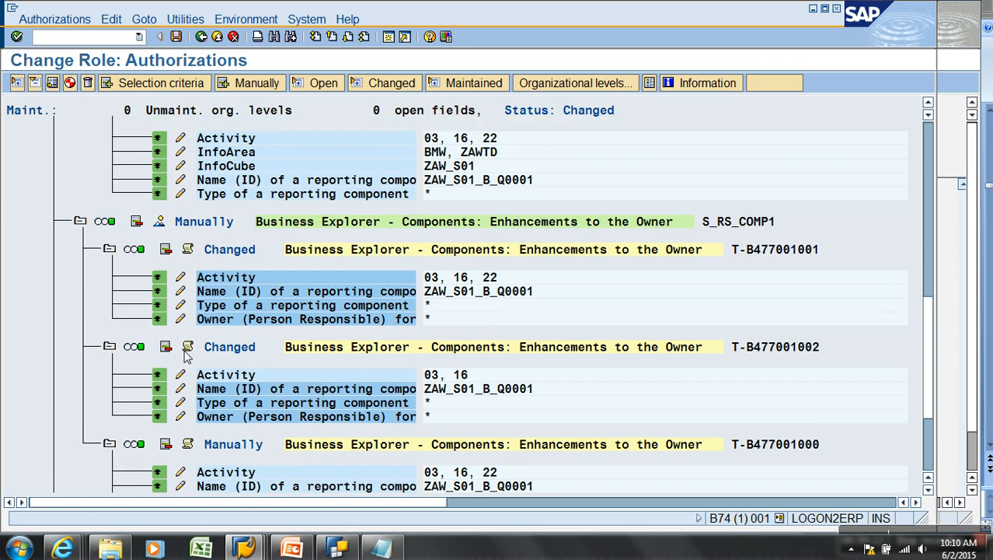
# Generate the role profile and run the user master comparison for RETAIL
pyautogui.click(71, 83)
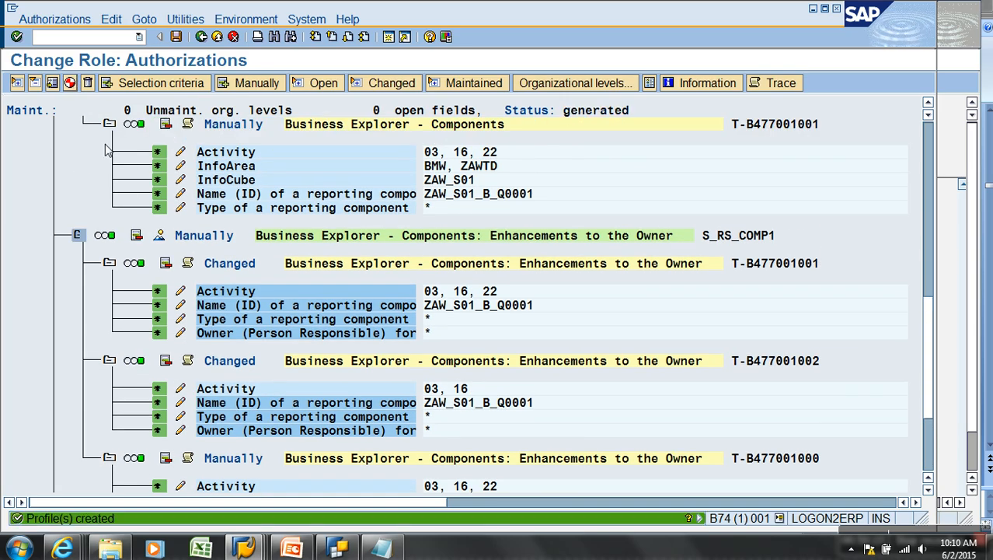
pyautogui.click(201, 38)
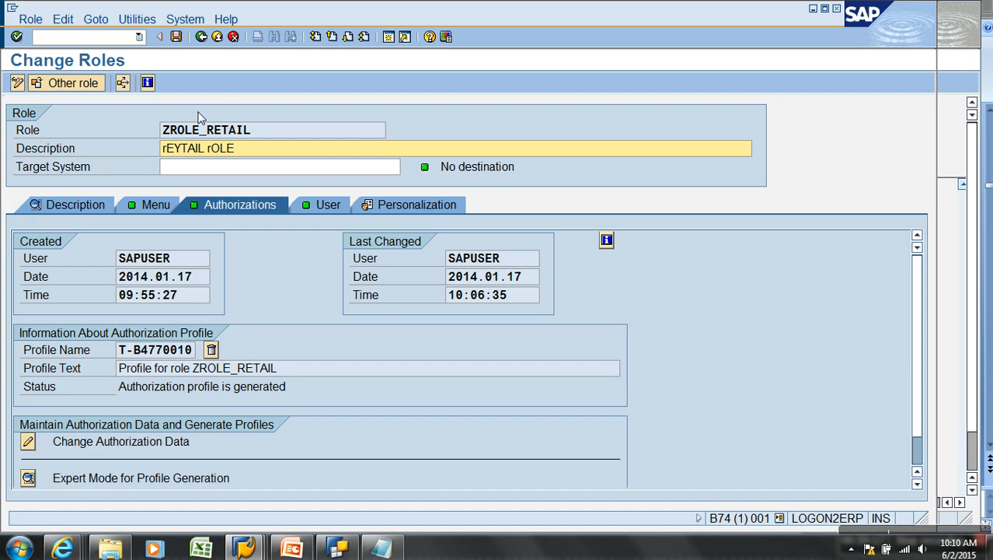
pyautogui.click(321, 207)
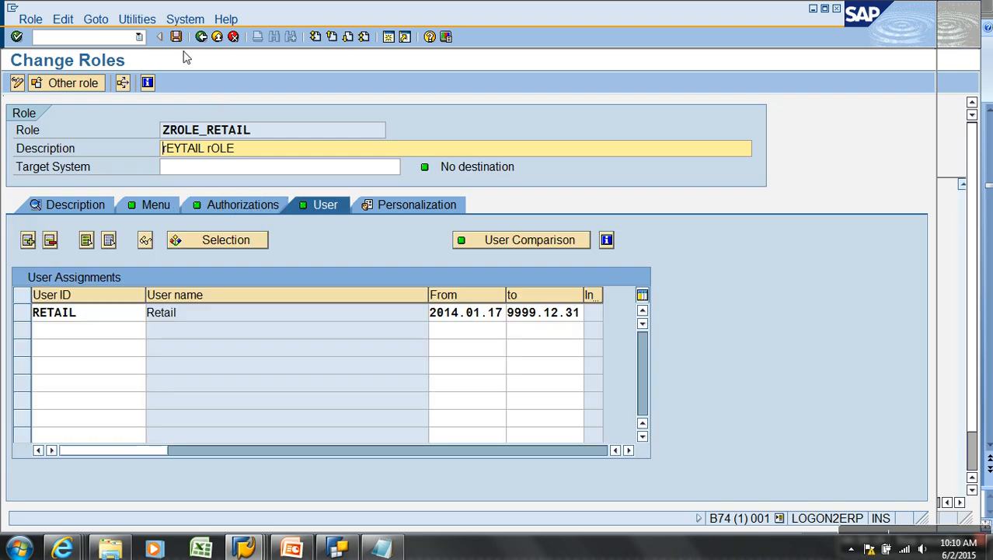
pyautogui.click(21, 312)
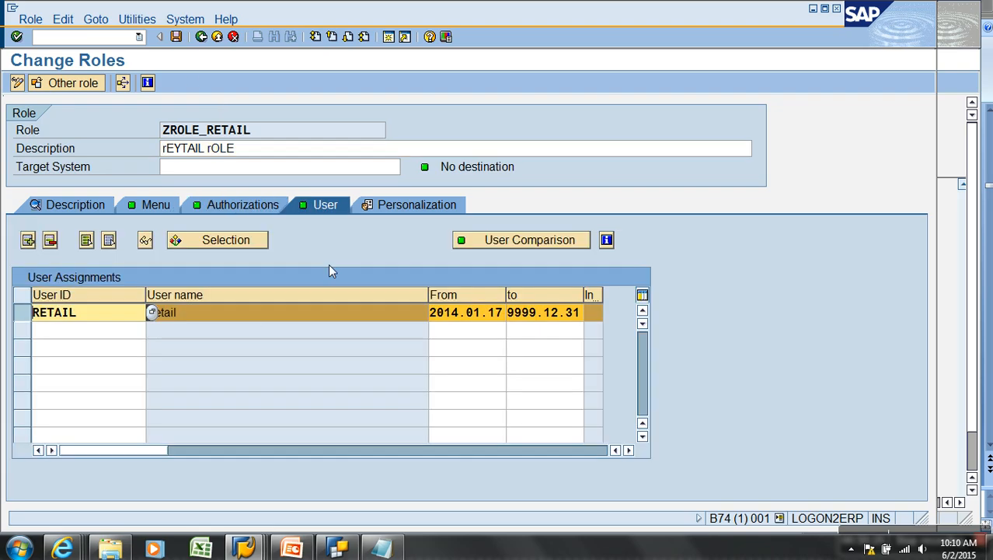
pyautogui.click(536, 243)
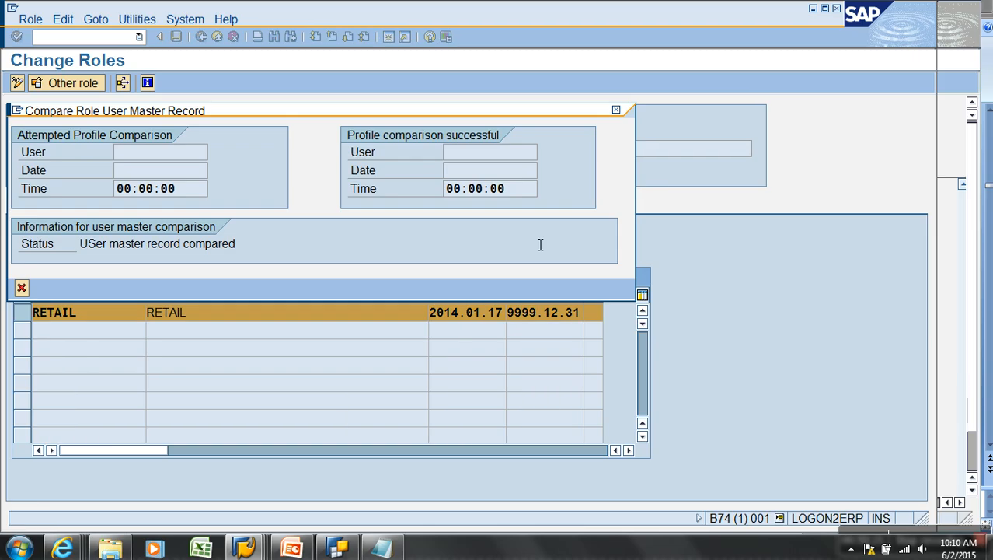
pyautogui.click(22, 288)
pyautogui.click(200, 36)
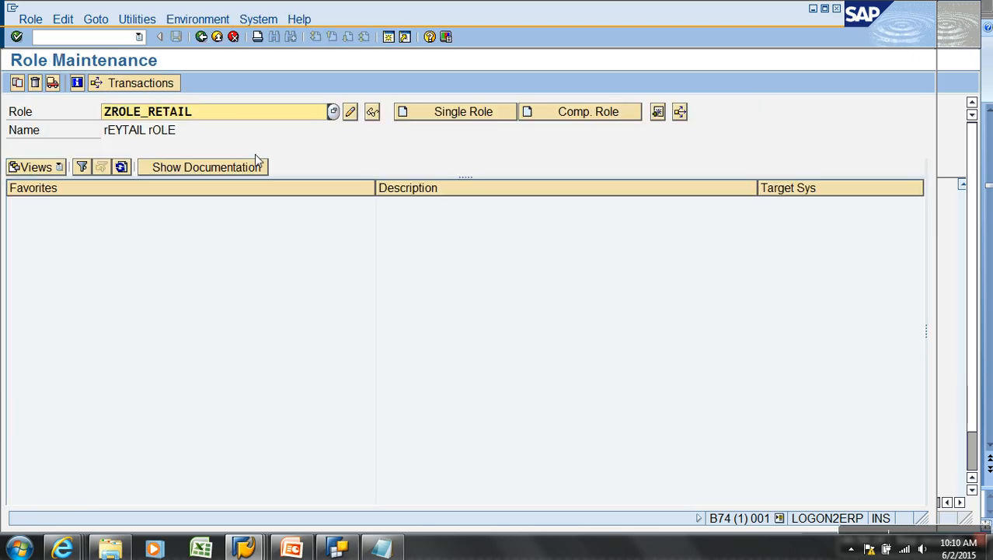
pyautogui.doubleClick(243, 114)
pyautogui.press('BackSpace')
# Open ZROLE_WEB's authorization data for editing, with technical names turned on
pyautogui.click(181, 141)
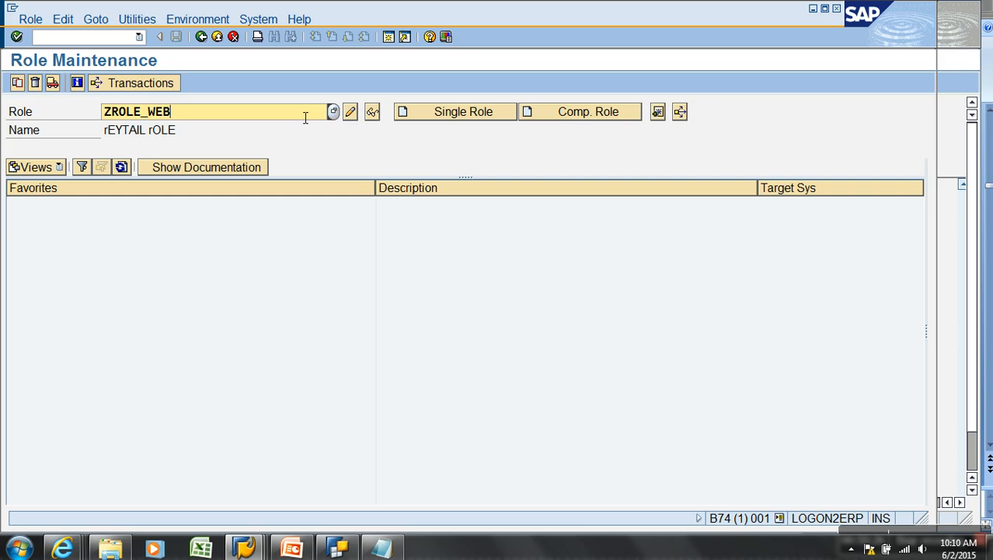
pyautogui.click(349, 113)
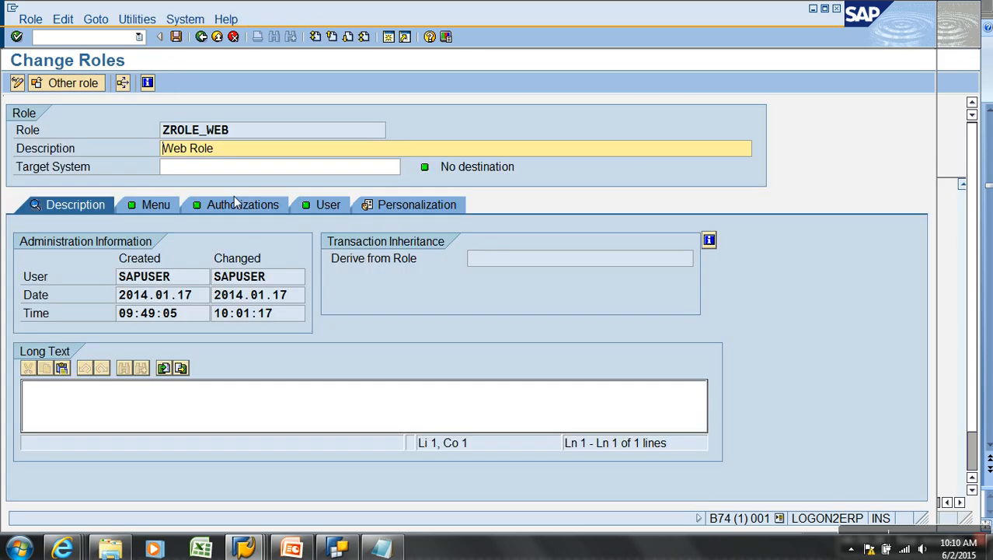
pyautogui.click(240, 205)
pyautogui.click(29, 442)
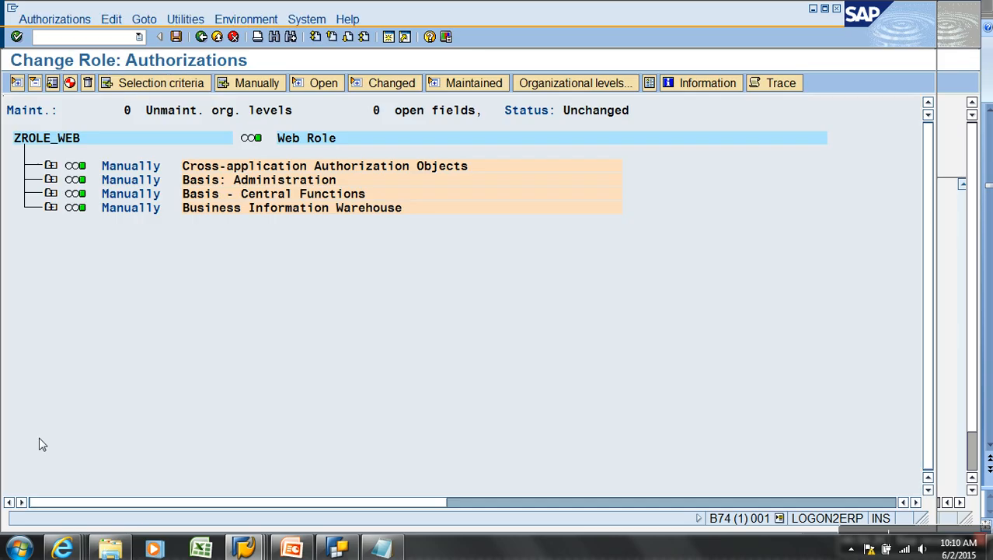
pyautogui.click(179, 20)
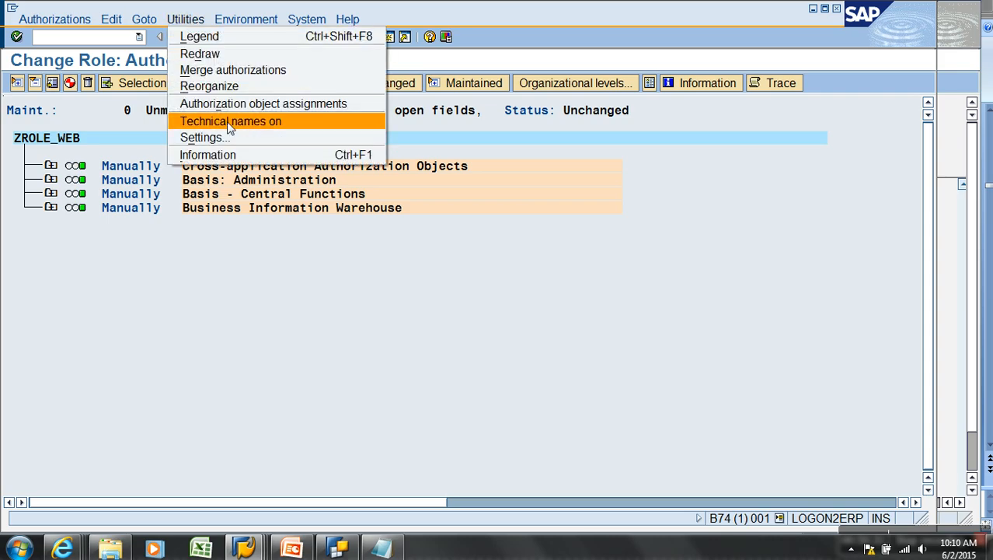
pyautogui.click(231, 121)
# Add InfoArea ZAWTD to the first S_RS_COMP authorization
pyautogui.click(51, 209)
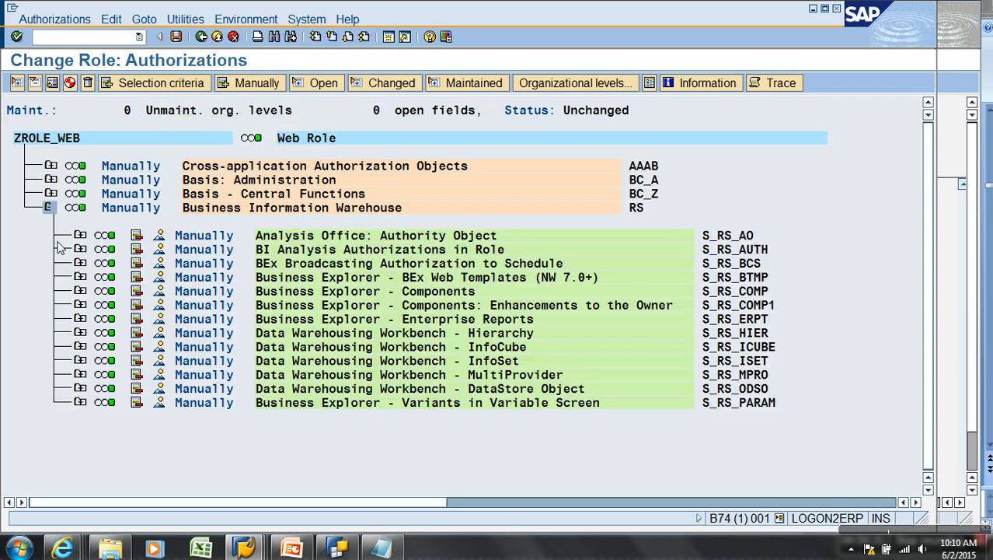
pyautogui.click(80, 291)
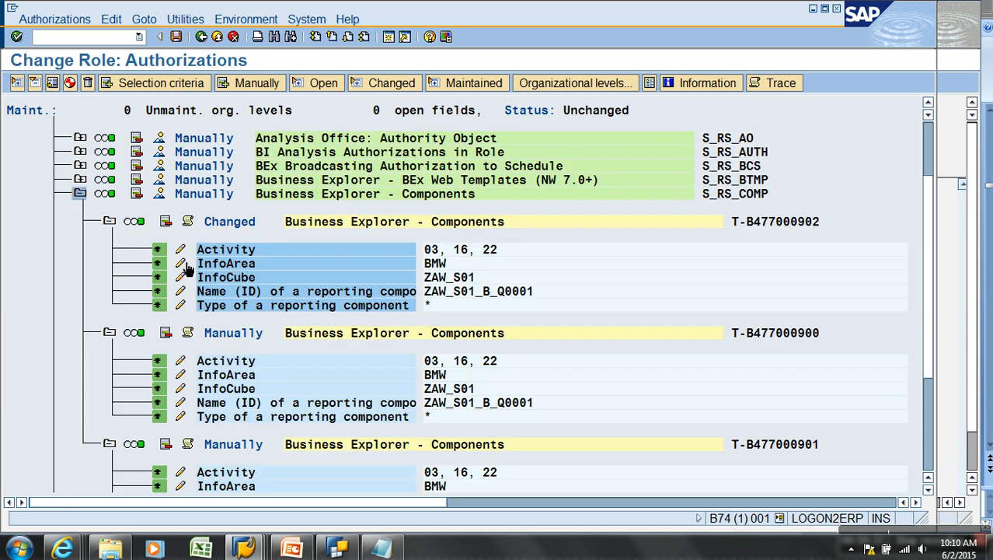
pyautogui.click(185, 267)
pyautogui.click(189, 269)
pyautogui.write('ZAWTD')
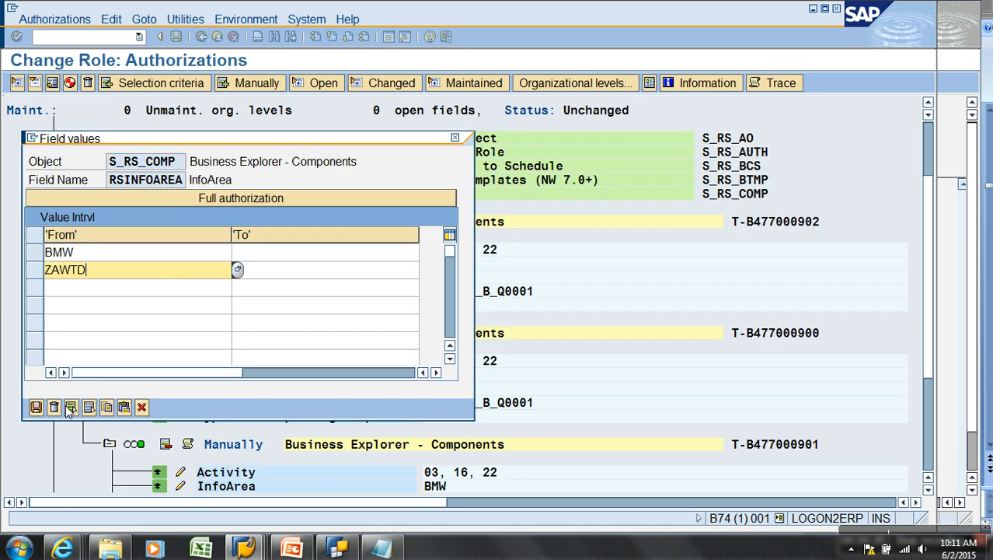
pyautogui.click(36, 406)
# Add ZAWTD as an InfoArea value in the second and third S_RS_COMP authorizations
pyautogui.click(181, 377)
pyautogui.press('Down')
pyautogui.write('ZAWTD')
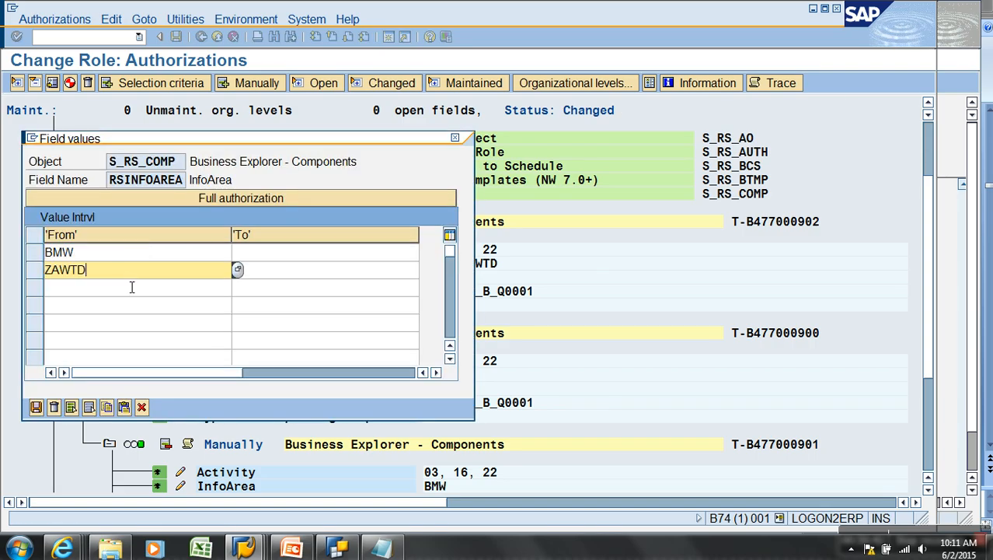
pyautogui.click(37, 406)
pyautogui.scroll(-2, 191, 390)
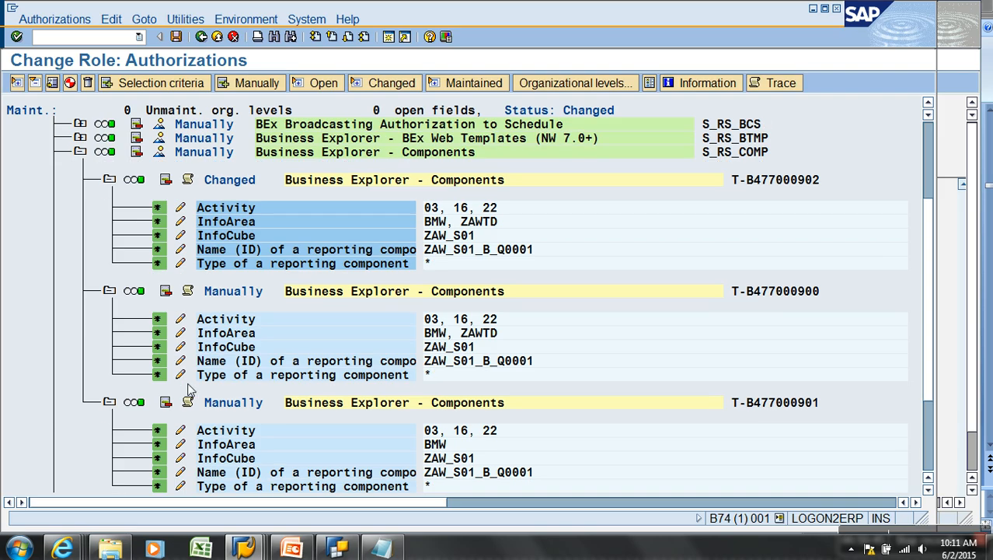
pyautogui.click(181, 433)
pyautogui.click(128, 272)
pyautogui.write('ZAWTD')
pyautogui.click(36, 406)
pyautogui.scroll(-2, 153, 400)
# Generate ZROLE_WEB's authorization profile and save the role
pyautogui.click(69, 82)
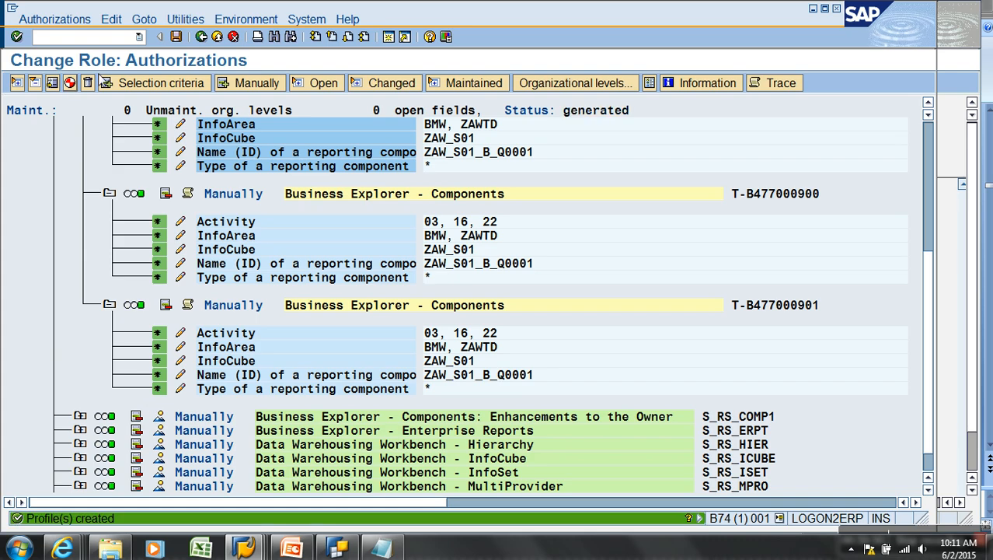
pyautogui.click(201, 36)
pyautogui.click(177, 36)
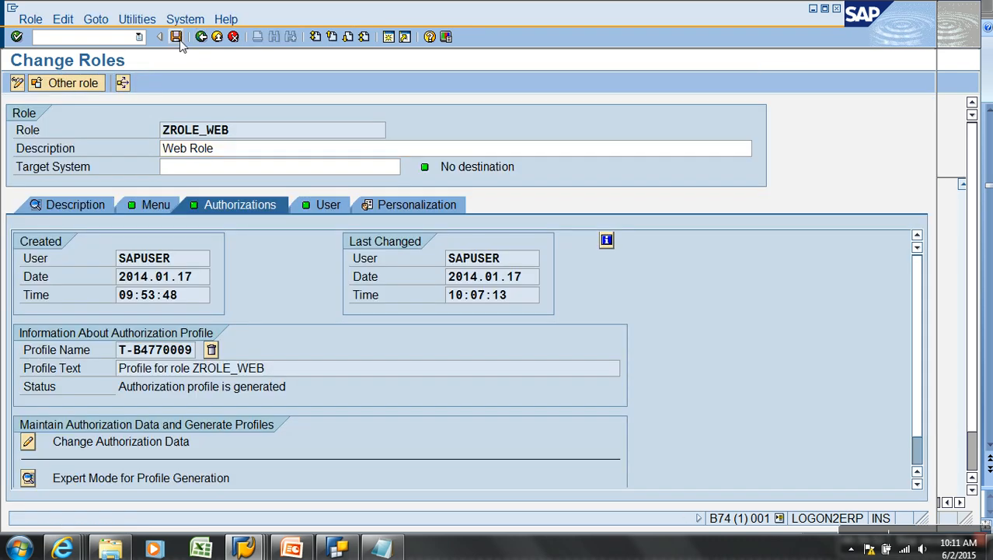
# Run a user comparison for ZROLE_WEB's assigned user, then close the extra Retail display session
pyautogui.click(333, 205)
pyautogui.click(21, 312)
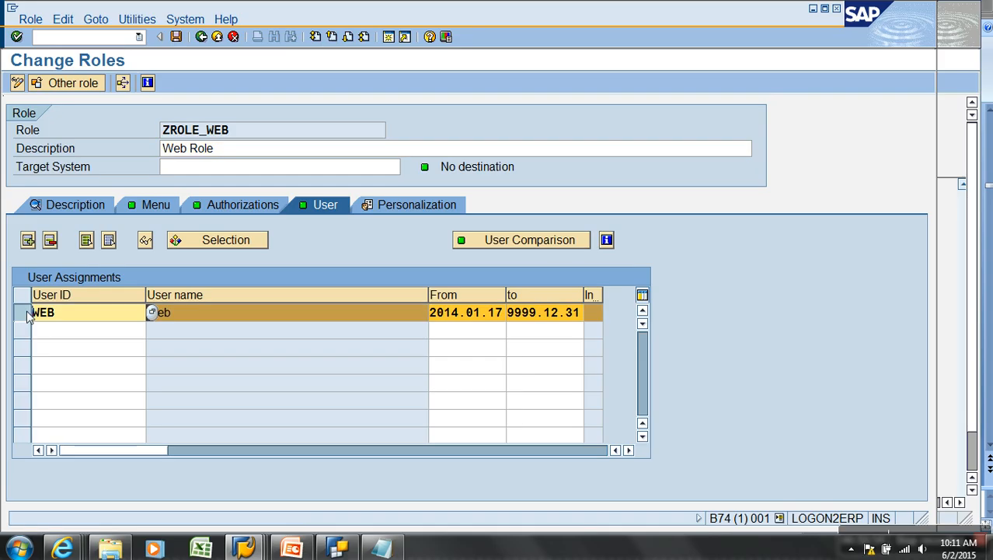
pyautogui.click(478, 239)
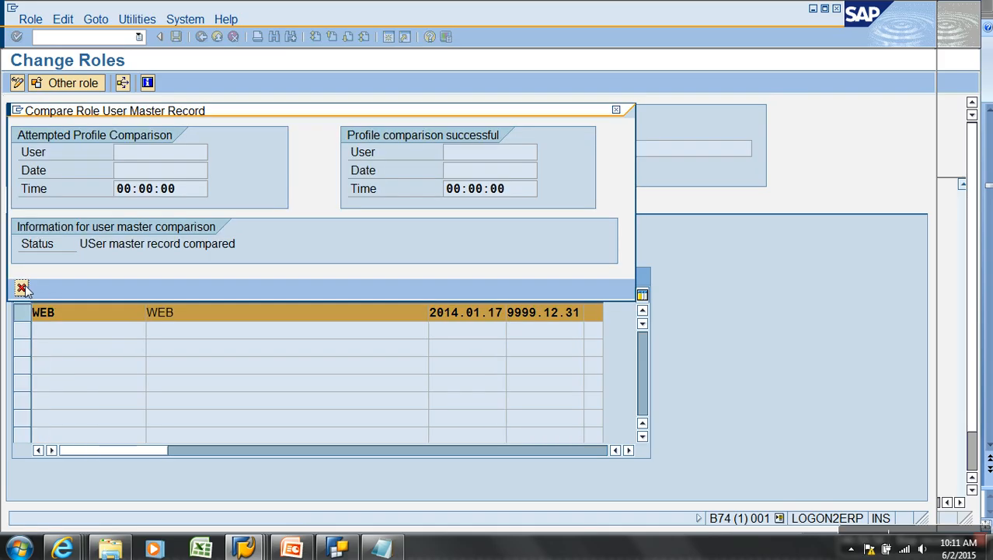
pyautogui.click(21, 287)
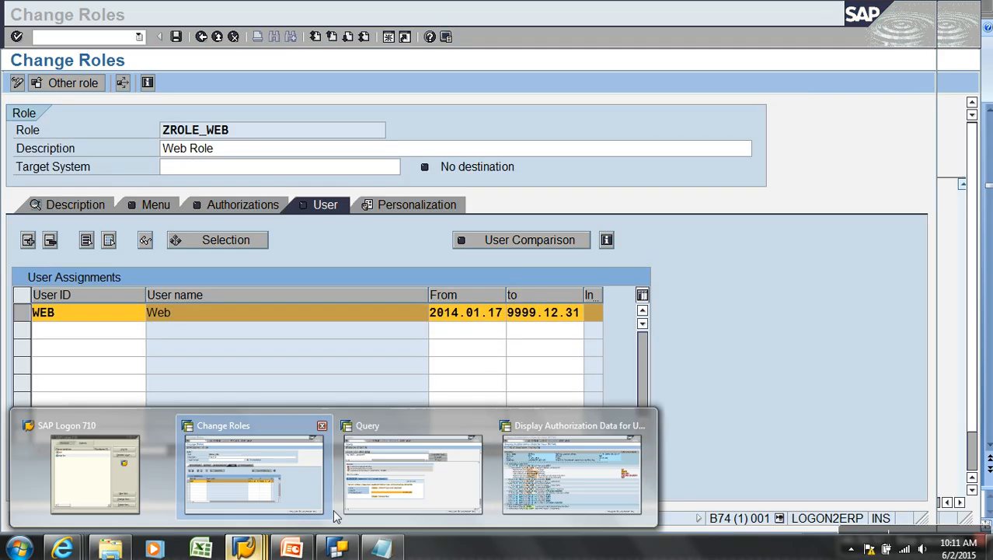
pyautogui.click(505, 443)
pyautogui.click(218, 38)
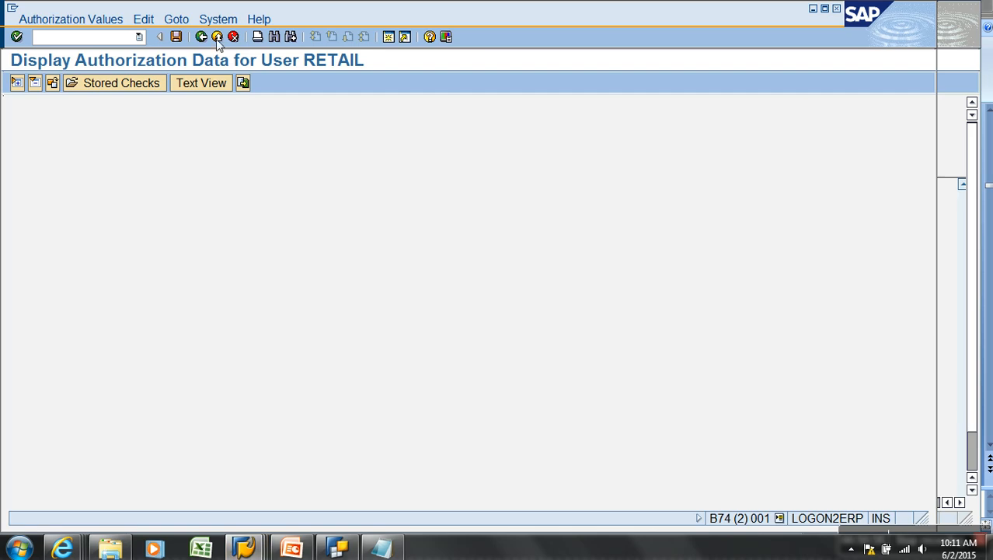
pyautogui.click(218, 38)
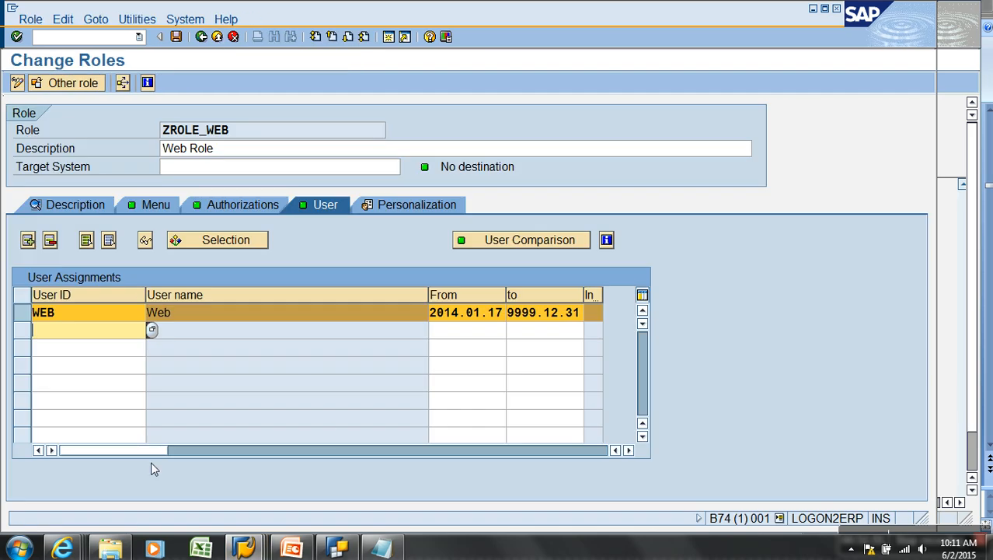
# In the Retail session, leave the unauthorized query result and refresh the user menu
pyautogui.moveTo(244, 548)
pyautogui.click(432, 499)
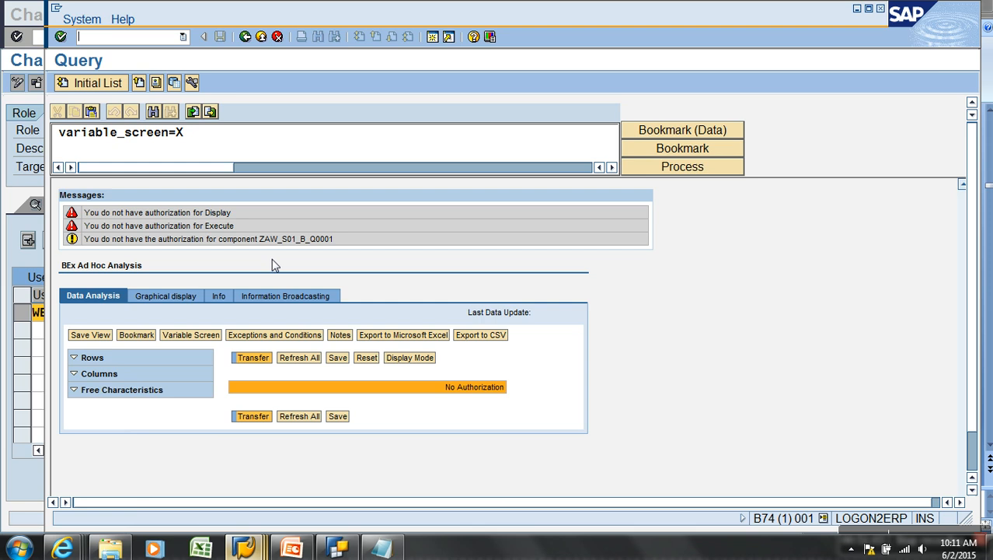
pyautogui.click(260, 40)
pyautogui.click(261, 39)
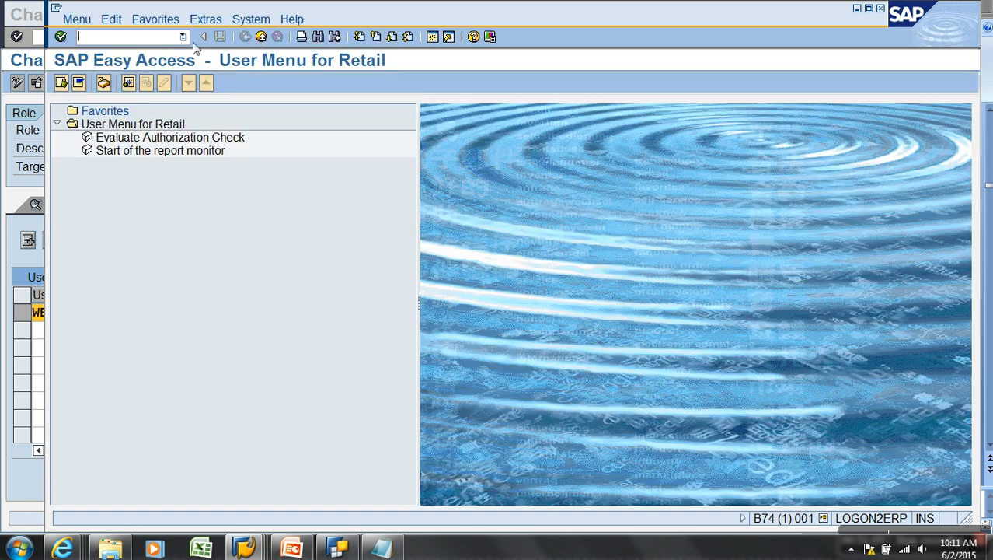
pyautogui.click(77, 20)
pyautogui.click(107, 89)
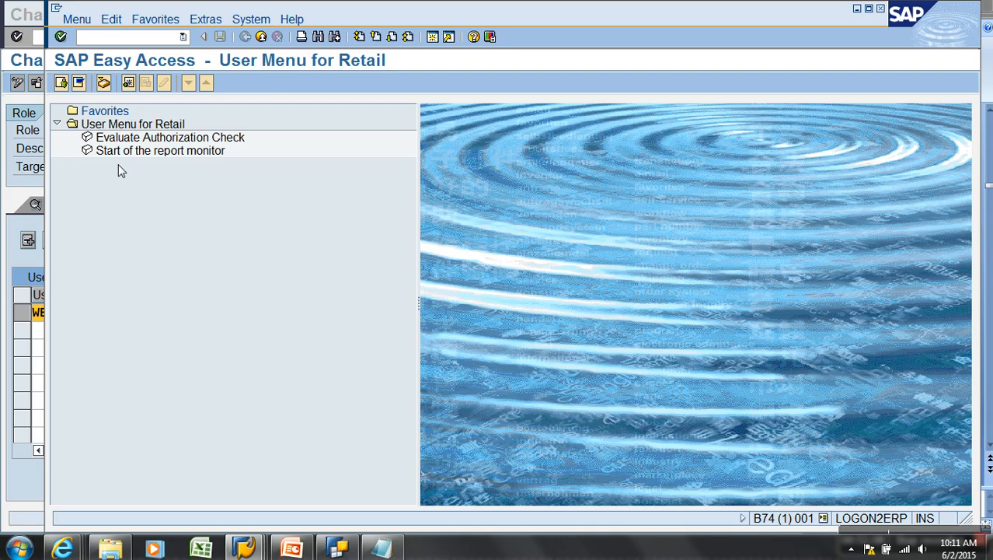
# Rerun query ZAW_S01_B_Q0001 via RSRT, returning Retailer quantity 765.107 and sales 285.847.779,63
pyautogui.write('rsrt')
pyautogui.press('Return')
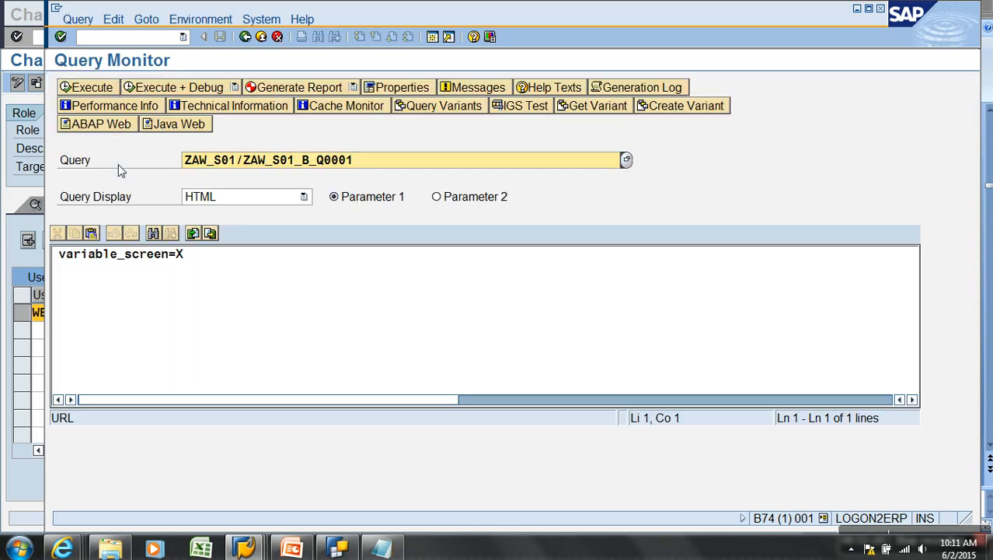
pyautogui.click(78, 92)
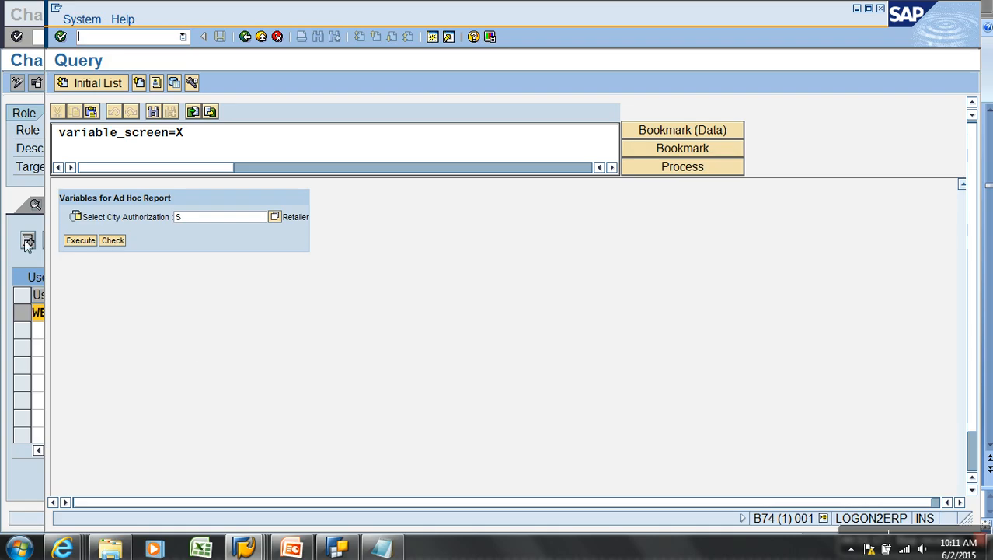
pyautogui.click(82, 242)
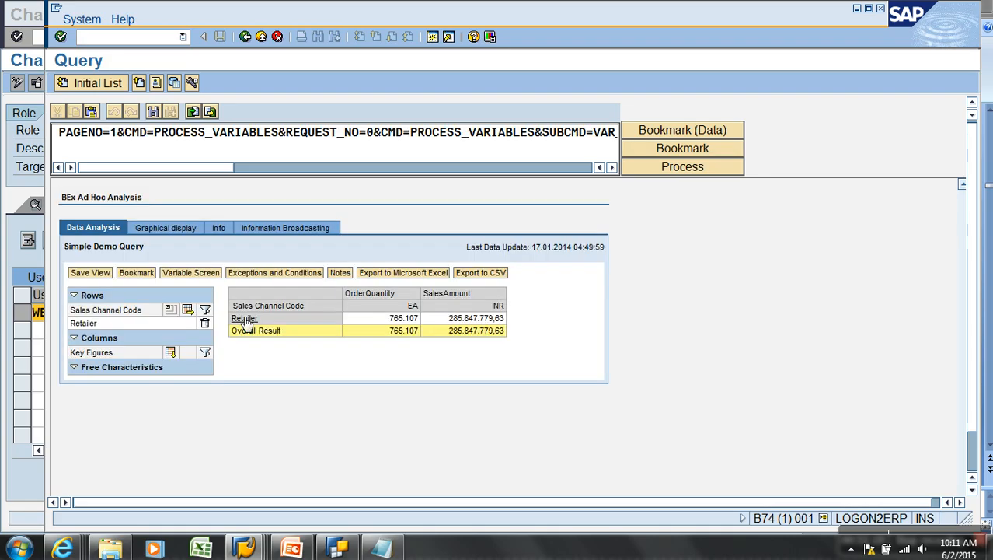
# Log on to the sap bw system as the Web test user
pyautogui.moveTo(255, 549)
pyautogui.click(138, 452)
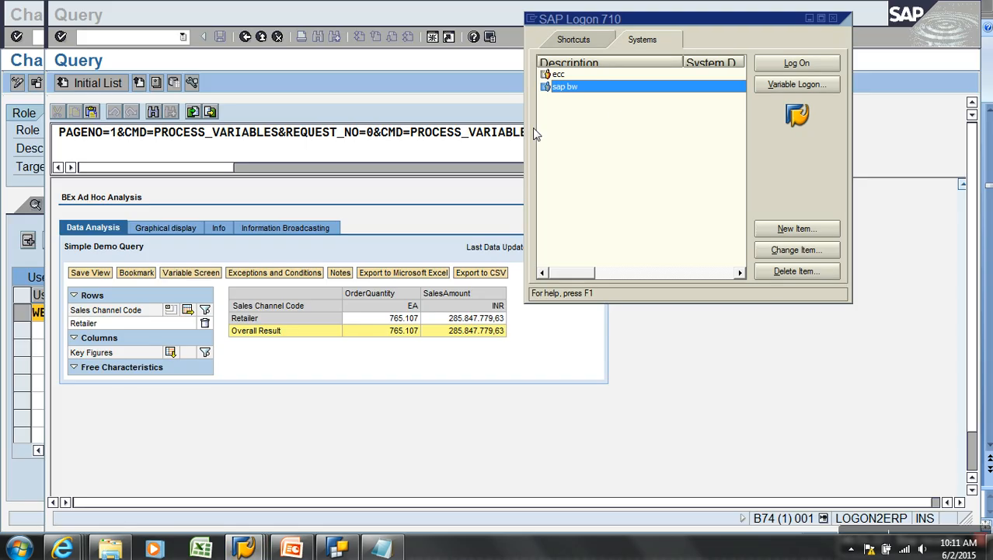
pyautogui.click(783, 59)
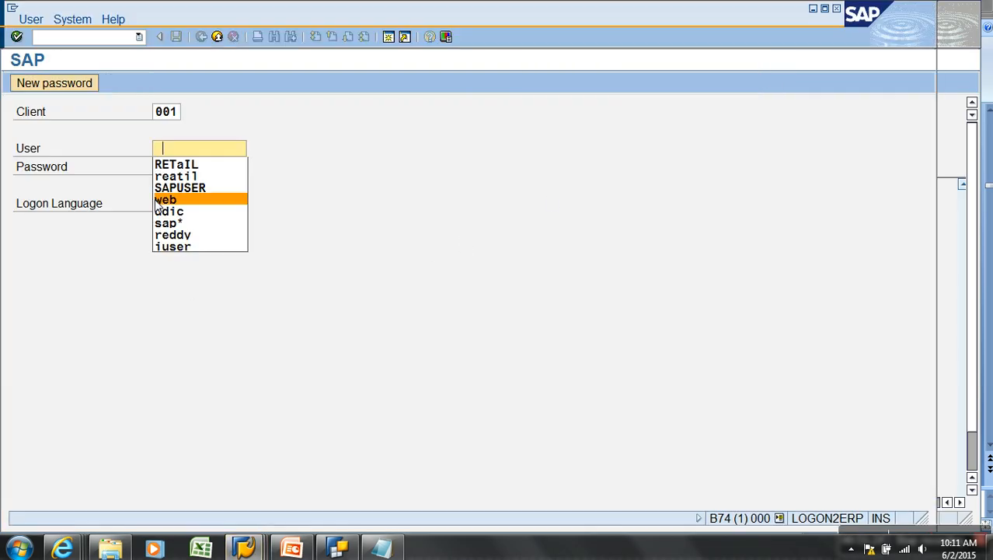
pyautogui.click(190, 200)
pyautogui.click(195, 173)
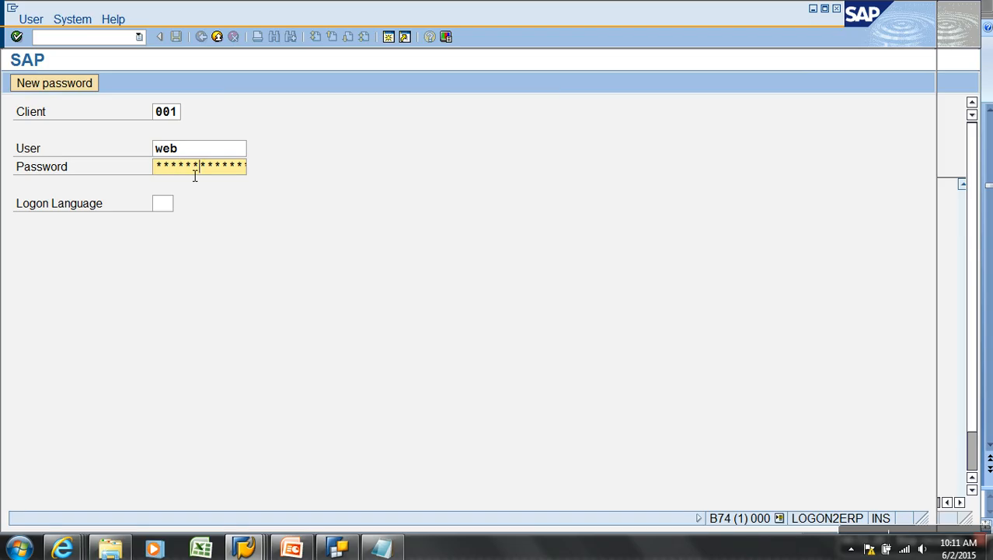
pyautogui.press('Return')
# Open the Query Monitor with RSRT and list previously used queries
pyautogui.write('rsr')
pyautogui.press('Return')
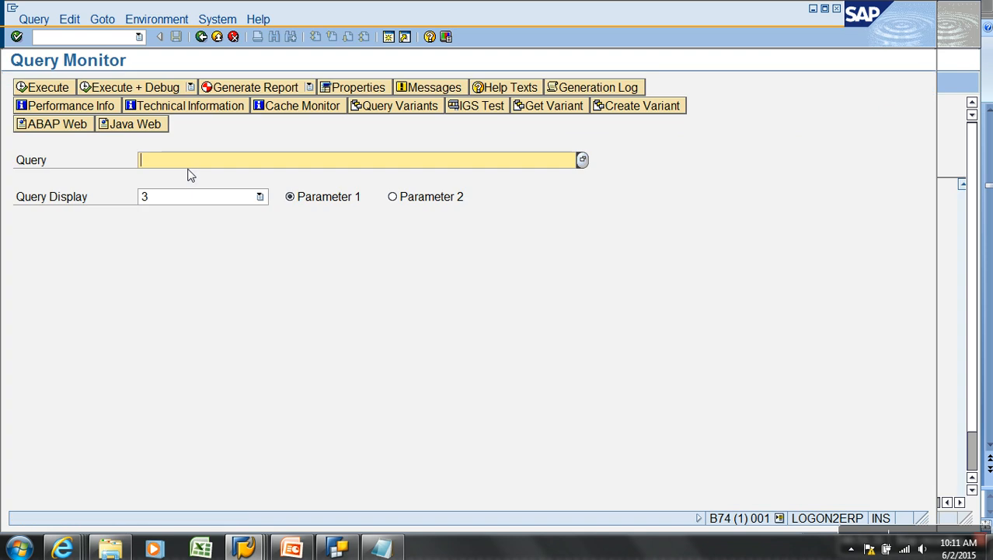
pyautogui.press('space')
# Run query ZAW_S01/ZAW_S01_B_Q0001 with HTML display and execute the variable screen
pyautogui.click(216, 177)
pyautogui.click(192, 194)
pyautogui.click(165, 238)
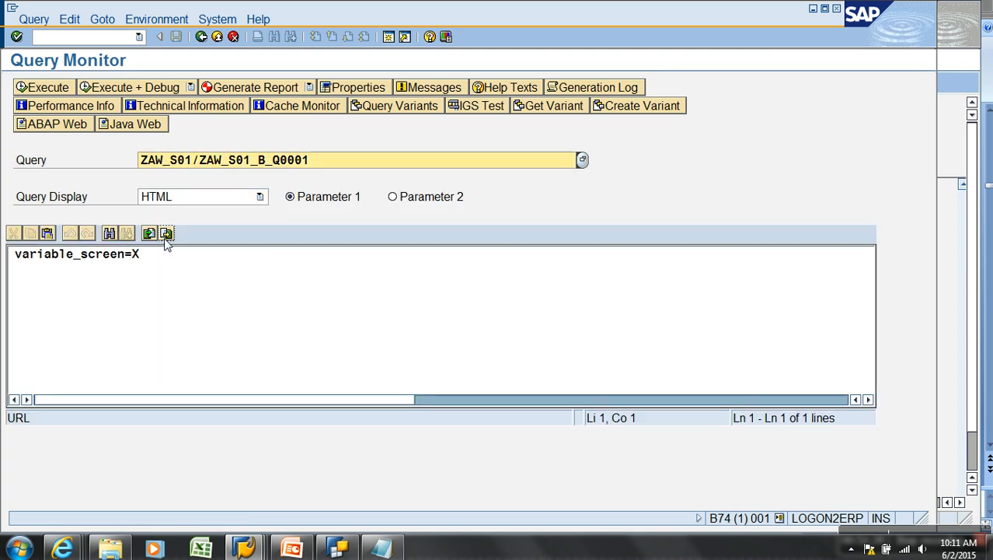
pyautogui.press('F8')
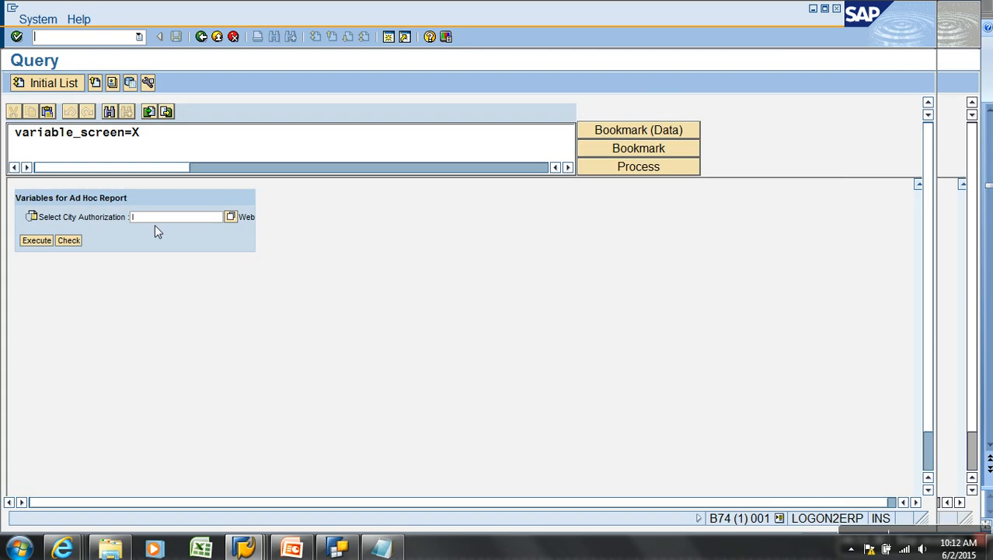
pyautogui.click(32, 244)
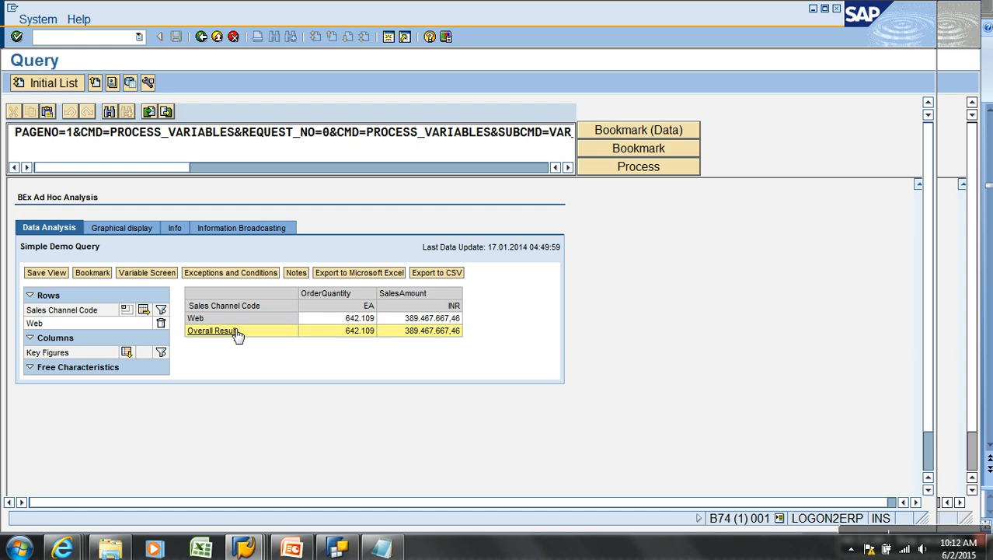
# Bring the query result window forward, showing Web quantity 642.109 and sales 389.467.667,46
pyautogui.click(346, 544)
pyautogui.moveTo(522, 506)
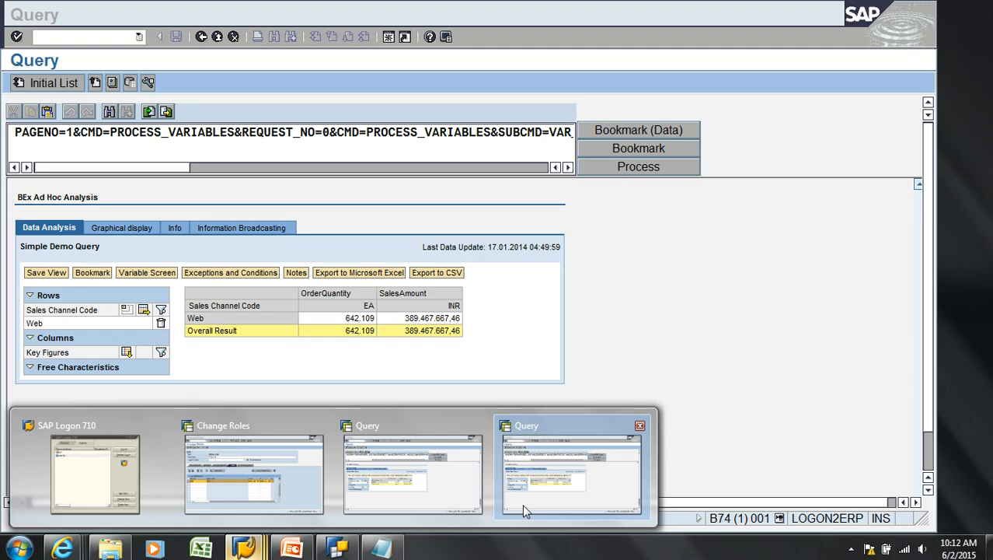
pyautogui.click(536, 490)
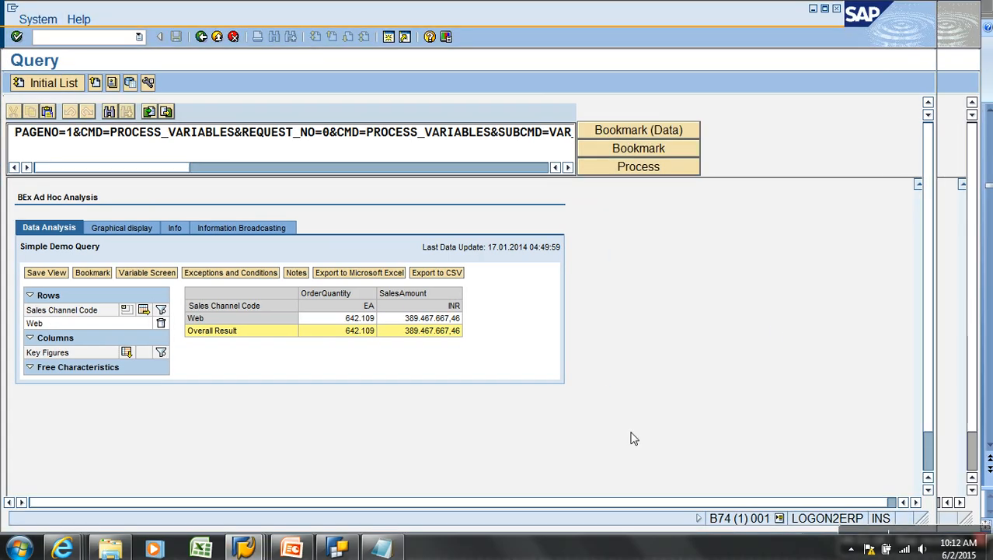
pyautogui.click(887, 523)
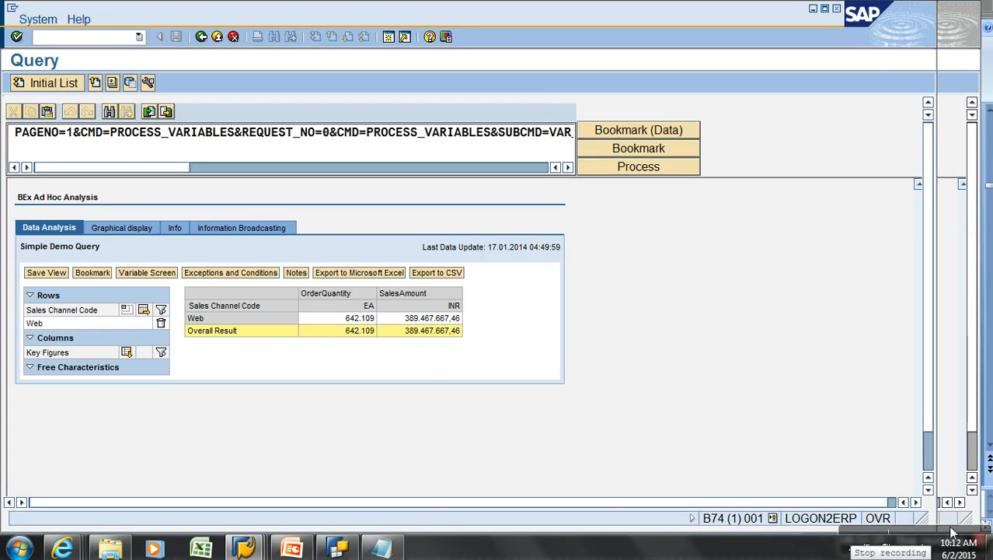